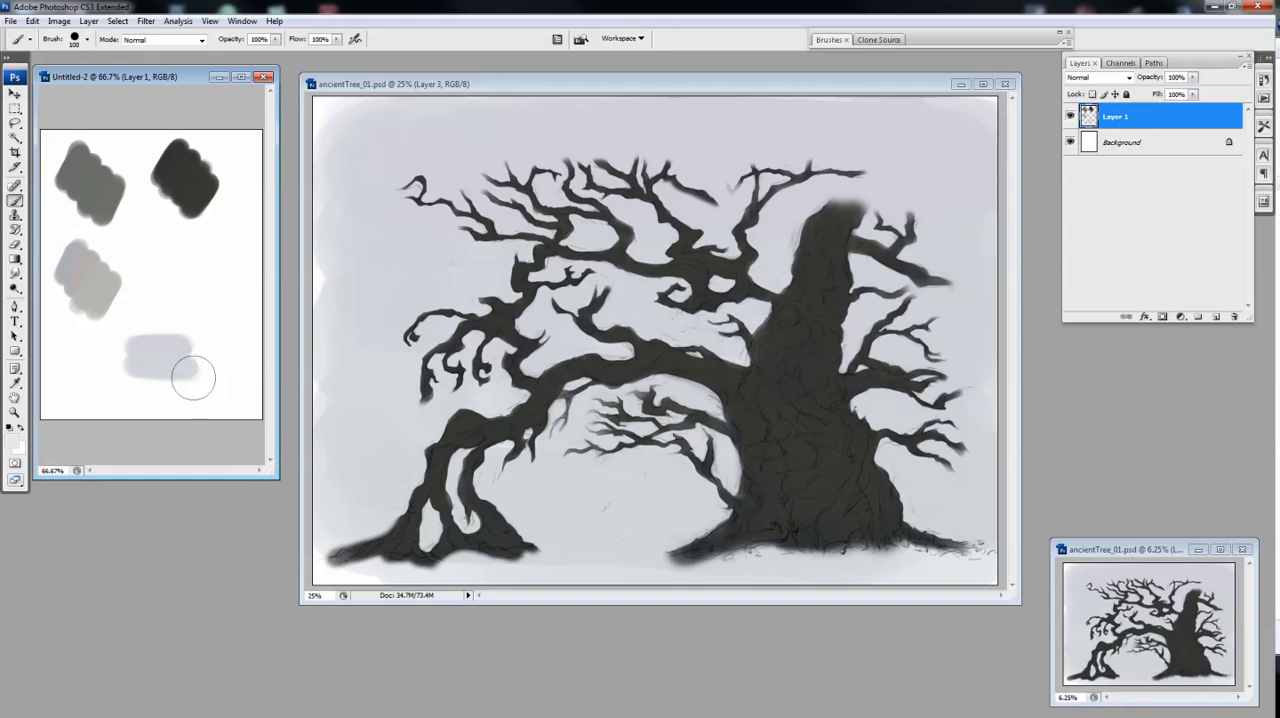
# Paint the backdrop layer with the pale swatch colour around the tree, using a 700 px brush at 50% opacity and 20% flow
pyautogui.press(']')
pyautogui.press(']')
pyautogui.press(']')
pyautogui.press(']')
pyautogui.press(']')
pyautogui.press(']')
pyautogui.press(']')
pyautogui.press(']')
pyautogui.press(']')
pyautogui.press(']')
pyautogui.press(']')
pyautogui.press(']')
pyautogui.press(']')
pyautogui.press('5')
pyautogui.hotkey('shift', '2')
pyautogui.moveTo(385, 135); pyautogui.dragTo(770, 130)
pyautogui.moveTo(390, 535); pyautogui.dragTo(940, 540)
pyautogui.moveTo(934, 200); pyautogui.dragTo(945, 140)
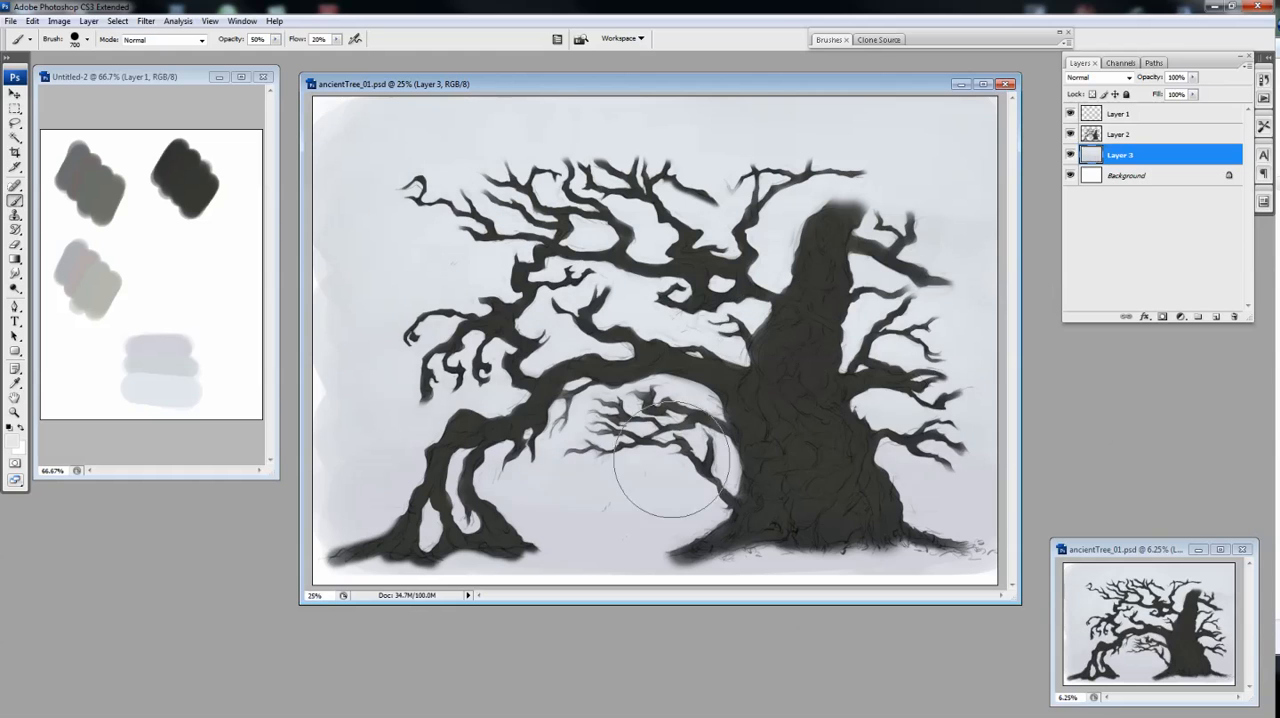
# Assign a gray colour label to the top layer and rename it Template
pyautogui.click(1113, 116)
pyautogui.rightClick(1072, 112)
pyautogui.click(1112, 262)
pyautogui.doubleClick(1119, 114)
pyautogui.write('Template')
# Rename Layer 2 as Blocking and Layer 3 as Backdrop
pyautogui.doubleClick(1118, 135)
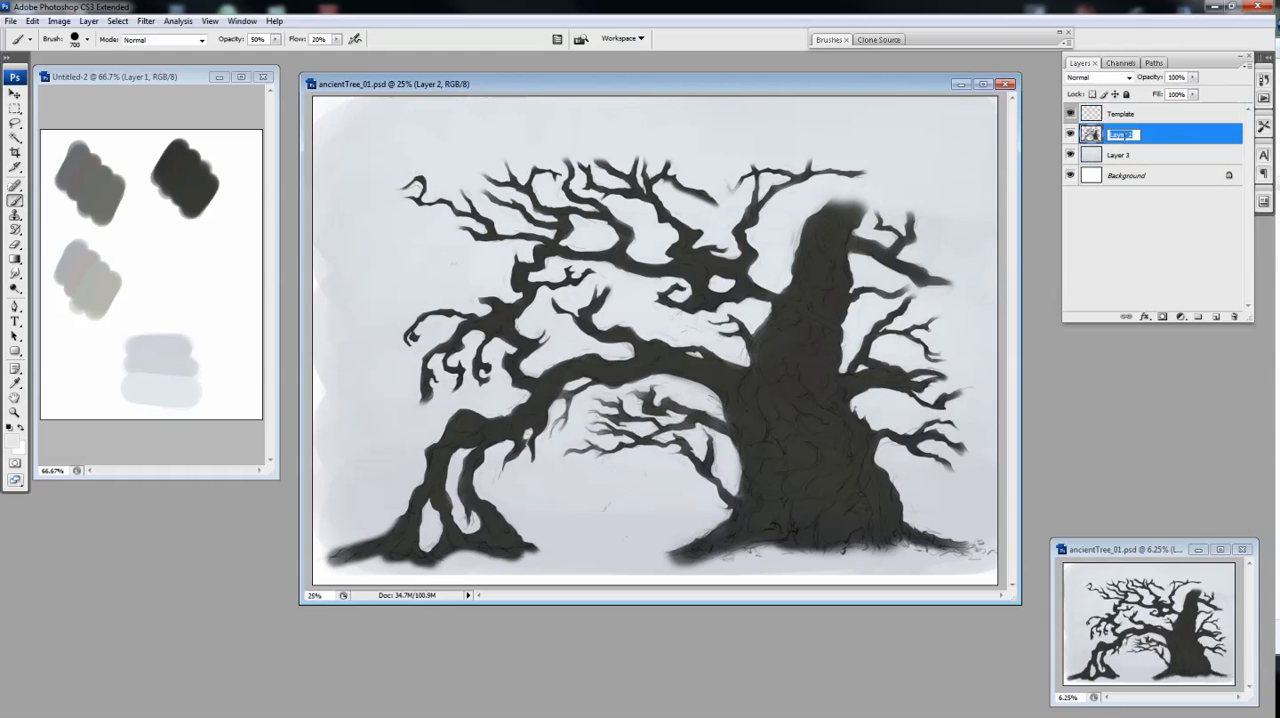
pyautogui.write('Blocking')
pyautogui.doubleClick(1118, 155)
pyautogui.write('Backdrop')
# Rename the Template layer as Template / Dessin and Backdrop as Backdrop / Arriere-plan, checking the Background layer's visibility
pyautogui.doubleClick(1119, 114)
pyautogui.write('Template / Dessin')
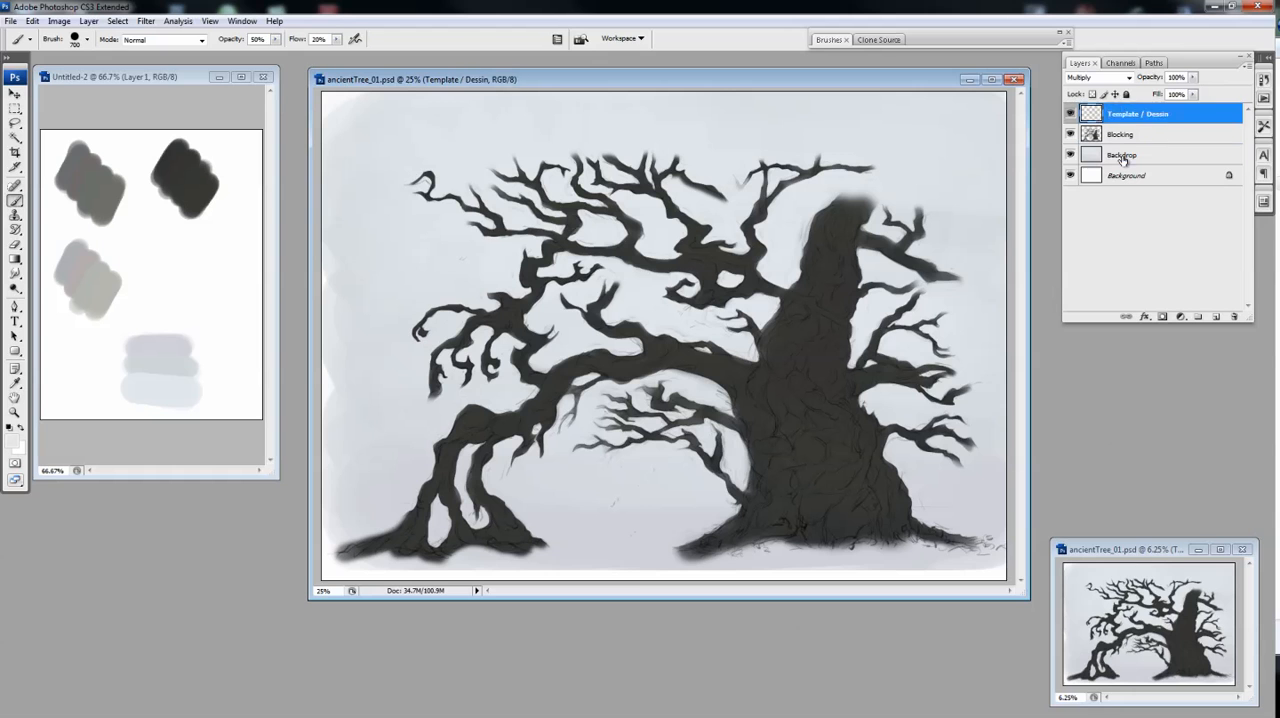
pyautogui.doubleClick(1122, 155)
pyautogui.write('Backdrop / Arriere-plan')
pyautogui.click(1126, 175)
pyautogui.click(1071, 176)
pyautogui.click(1071, 176)
# Add a new layer above Blocking and mask it with the tree silhouette
pyautogui.click(1120, 135)
pyautogui.click(1215, 316)
pyautogui.keyDown('ctrl'); pyautogui.click(1091, 155); pyautogui.keyUp('ctrl')
pyautogui.click(1163, 316)
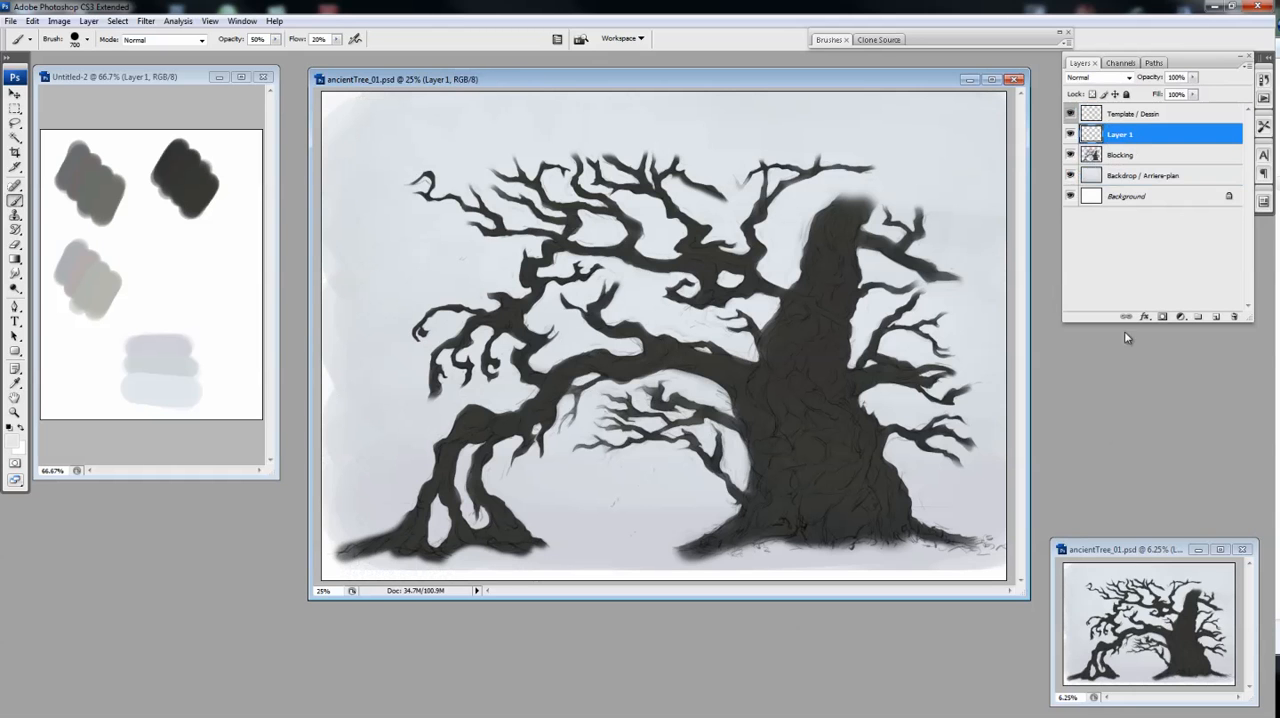
# Sample the mid-grey swatch from the palette document and set a smaller brush to 40% opacity
pyautogui.keyDown('alt'); pyautogui.click(113, 200); pyautogui.keyUp('alt')
pyautogui.press('[')
pyautogui.press('[')
pyautogui.press('[')
pyautogui.press('[')
pyautogui.press('[')
pyautogui.press('4')
# Discard the new layer's mask and clip Layer 1 to the Blocking layer instead
pyautogui.moveTo(1123, 134); pyautogui.dragTo(1233, 316)
pyautogui.click(700, 300)
pyautogui.keyDown('alt'); pyautogui.click(1128, 144); pyautogui.keyUp('alt')
# Paint soft grey light on the upper trunk and reposition the small preview window below the Layers palette
pyautogui.moveTo(838, 213); pyautogui.dragTo(842, 252)
pyautogui.press('[')
pyautogui.moveTo(788, 296)
pyautogui.mouseDown()
pyautogui.moveTo(820, 335)
pyautogui.moveTo(780, 340)
pyautogui.mouseUp()
pyautogui.moveTo(1120, 549); pyautogui.dragTo(684, 305)
pyautogui.press('e')
pyautogui.press('b')
pyautogui.press('e')
pyautogui.press('b')
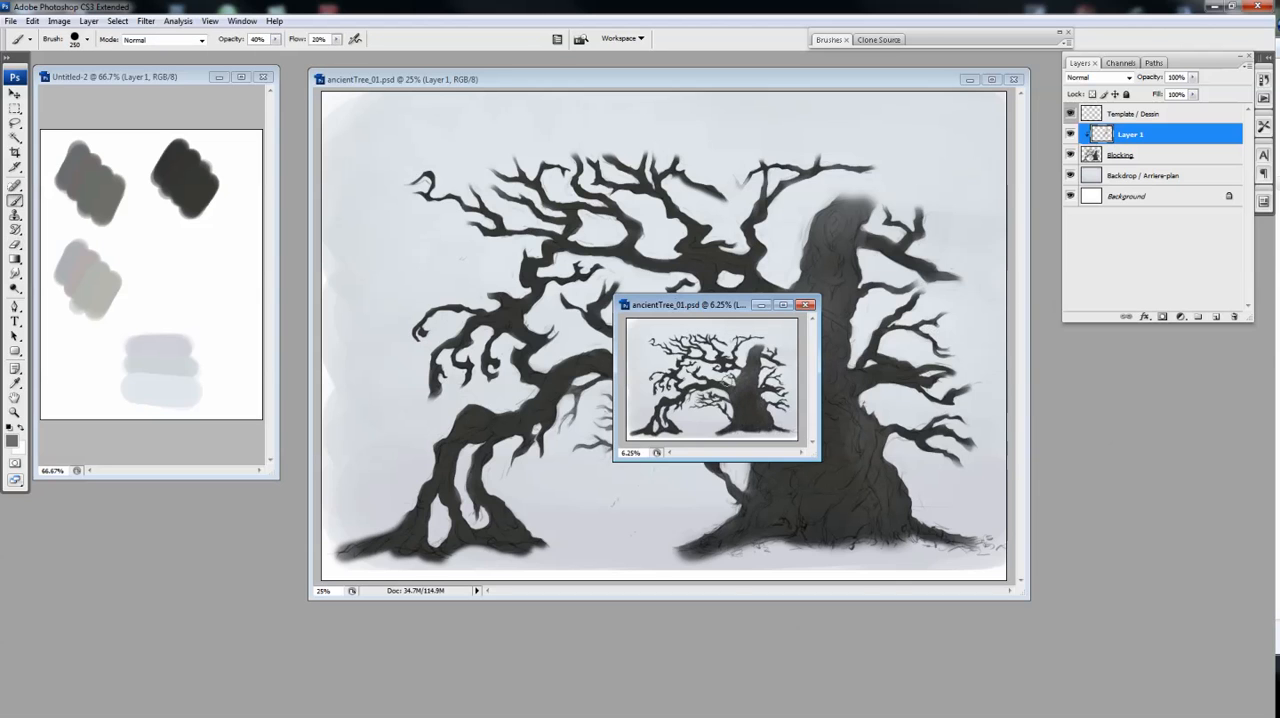
pyautogui.moveTo(738, 305); pyautogui.dragTo(1169, 509)
# Build up grey light on the middle of the trunk, softening it with the Eraser
pyautogui.press('e')
pyautogui.press('b')
pyautogui.press('e')
pyautogui.press('b')
pyautogui.press('e')
pyautogui.press('b')
pyautogui.click(780, 350)
pyautogui.press('e')
pyautogui.moveTo(778, 352)
pyautogui.mouseDown()
pyautogui.moveTo(818, 311)
pyautogui.moveTo(733, 376)
pyautogui.mouseUp()
pyautogui.press('b')
pyautogui.press('e')
pyautogui.press('b')
# Reduce the brush to 100 px and paint grey light along the arching branch down to its bend
pyautogui.press('[')
pyautogui.press('[')
pyautogui.press('[')
pyautogui.press('[')
pyautogui.press('[')
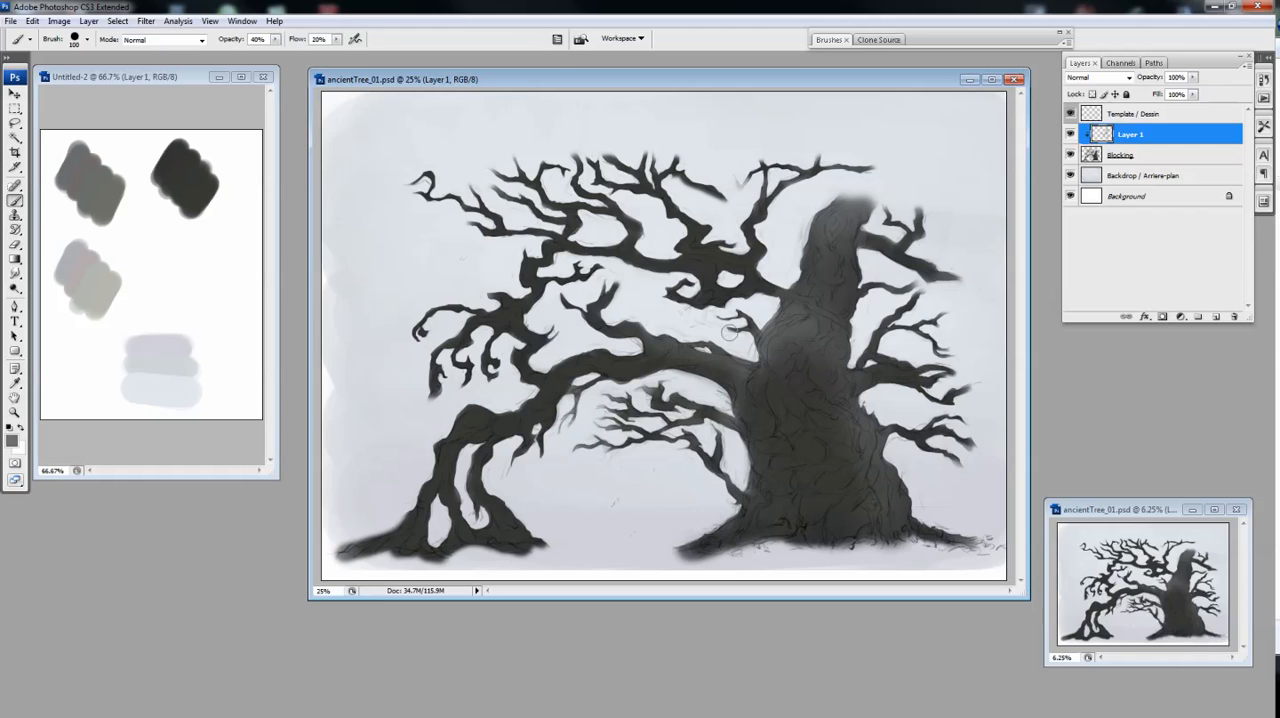
pyautogui.moveTo(646, 332); pyautogui.dragTo(587, 356)
pyautogui.moveTo(502, 410); pyautogui.dragTo(463, 418)
pyautogui.press('e')
pyautogui.press('b')
# Paint grey light on the roots at the arch's far end with a slightly larger brush, refining with the Eraser
pyautogui.press(']')
pyautogui.moveTo(521, 512); pyautogui.dragTo(497, 532)
pyautogui.press('e')
pyautogui.press('b')
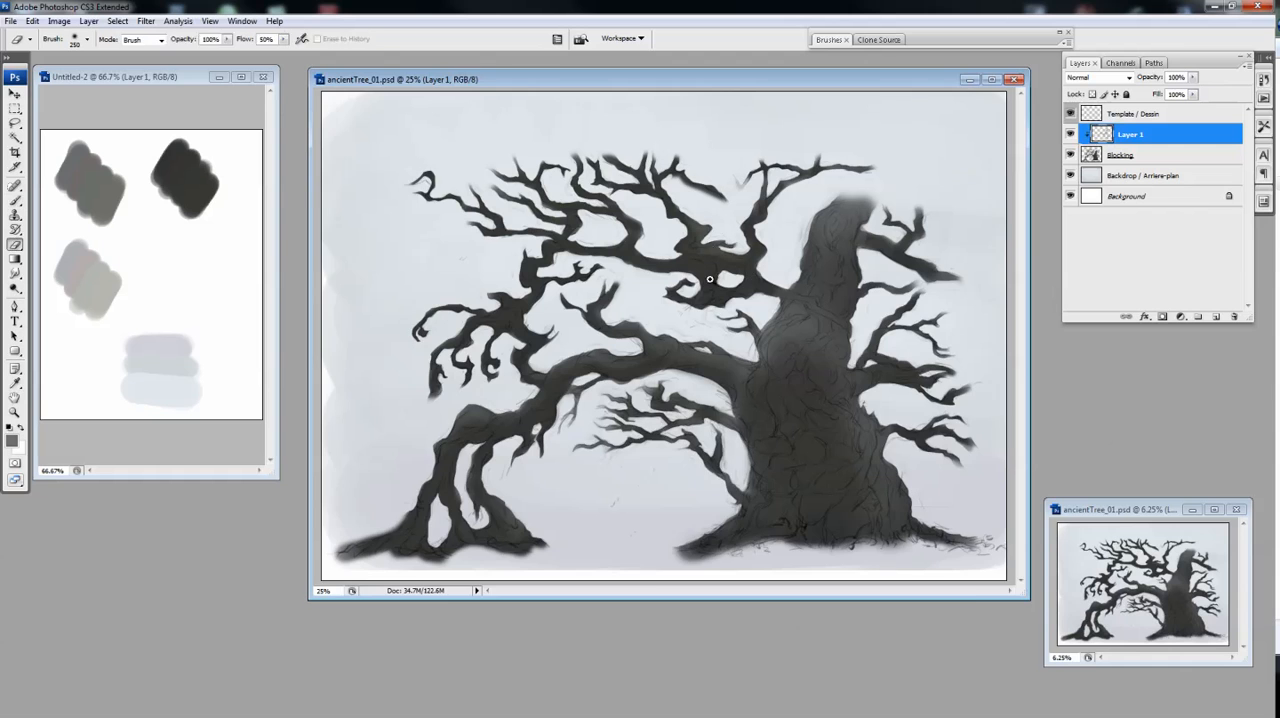
# Paint grey light on the knot and upper-left branches with a smaller brush, cleaning up with the Eraser
pyautogui.keyDown('ctrl'); pyautogui.click(711, 279); pyautogui.keyUp('ctrl')
pyautogui.press('[')
pyautogui.press('[')
pyautogui.press('[')
pyautogui.moveTo(604, 301); pyautogui.dragTo(562, 285)
pyautogui.moveTo(602, 203); pyautogui.dragTo(611, 228)
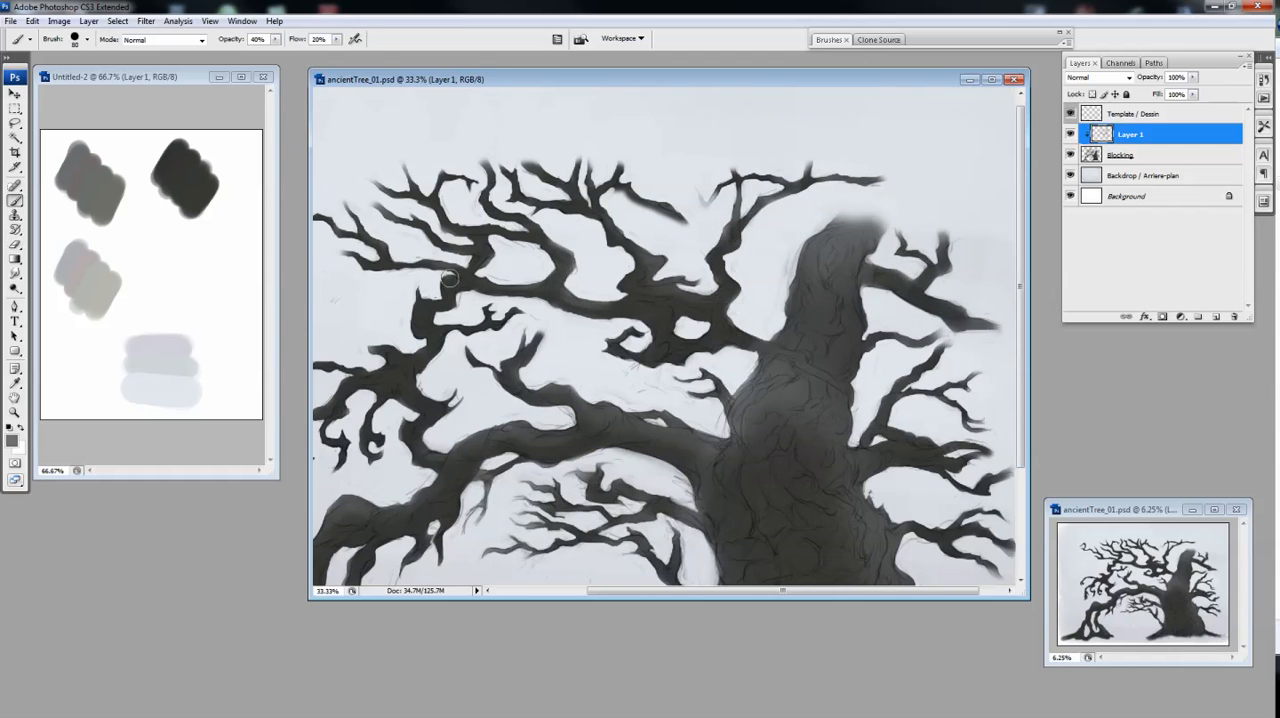
pyautogui.keyDown('alt'); pyautogui.click(626, 321); pyautogui.keyUp('alt')
pyautogui.press('e')
pyautogui.press('b')
pyautogui.moveTo(494, 310); pyautogui.dragTo(458, 338)
# Define the branch crossing the trunk and lighten the upper-right branch, alternating Brush and Eraser
pyautogui.press('e')
pyautogui.press('b')
pyautogui.press('e')
pyautogui.moveTo(782, 295); pyautogui.dragTo(838, 322)
pyautogui.press('b')
pyautogui.moveTo(868, 235); pyautogui.dragTo(940, 274)
pyautogui.press('e')
pyautogui.press('b')
pyautogui.moveTo(876, 208)
pyautogui.mouseDown()
pyautogui.moveTo(808, 221)
pyautogui.moveTo(842, 227)
pyautogui.moveTo(806, 324)
pyautogui.mouseUp()
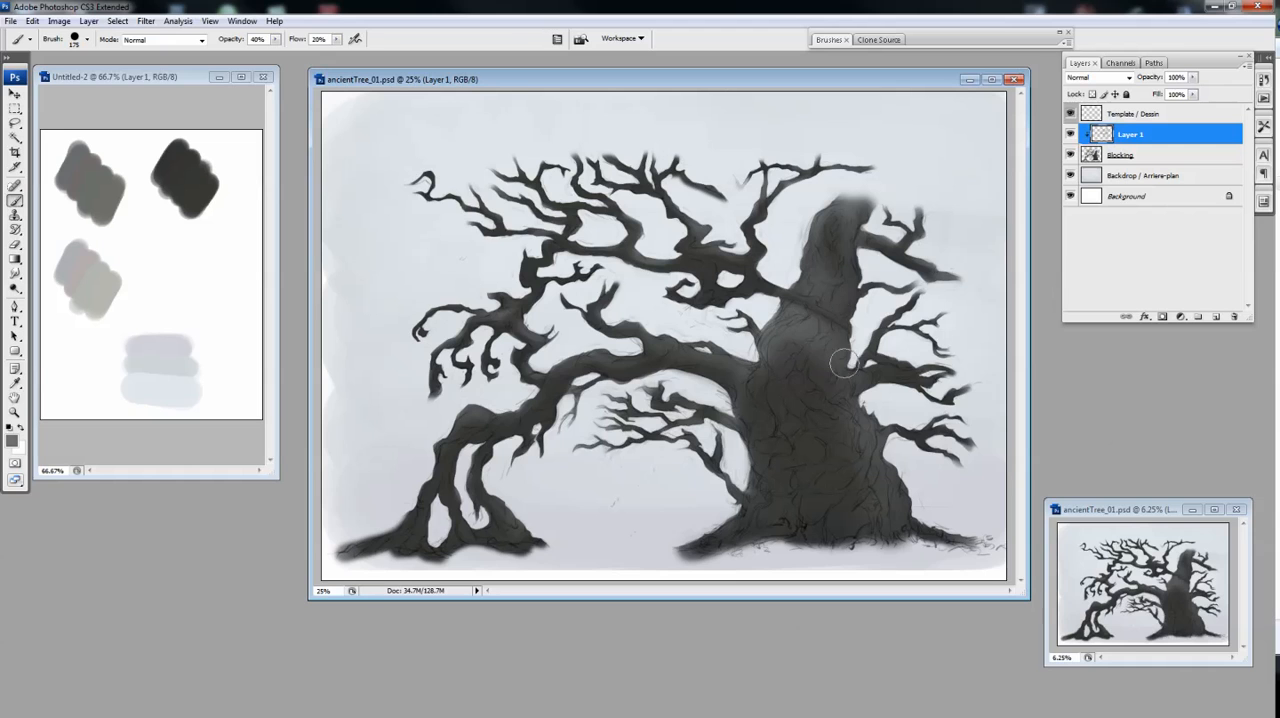
# Paint grey light on the trunk's lower right flank and the lower right branch
pyautogui.moveTo(886, 474); pyautogui.dragTo(916, 514)
pyautogui.moveTo(898, 430); pyautogui.dragTo(938, 426)
pyautogui.press('r')
pyautogui.press('b')
pyautogui.moveTo(864, 414); pyautogui.dragTo(865, 498)
pyautogui.press('e')
pyautogui.press('b')
# Lighten the trunk's left edge and rework the light around the hollow at the trunk's top
pyautogui.moveTo(752, 377); pyautogui.dragTo(761, 426)
pyautogui.press('e')
pyautogui.moveTo(837, 222); pyautogui.dragTo(826, 247)
pyautogui.press('b')
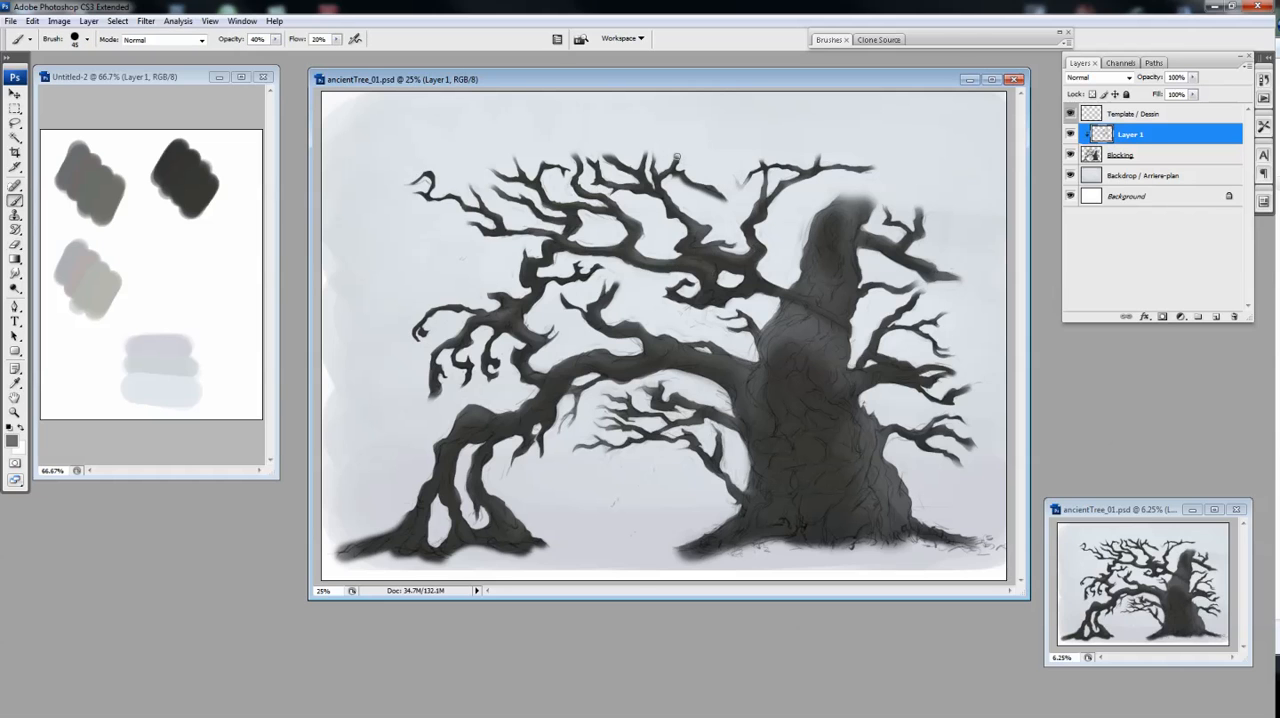
pyautogui.press('r')
pyautogui.press('b')
pyautogui.press(']')
pyautogui.moveTo(845, 234); pyautogui.dragTo(843, 262)
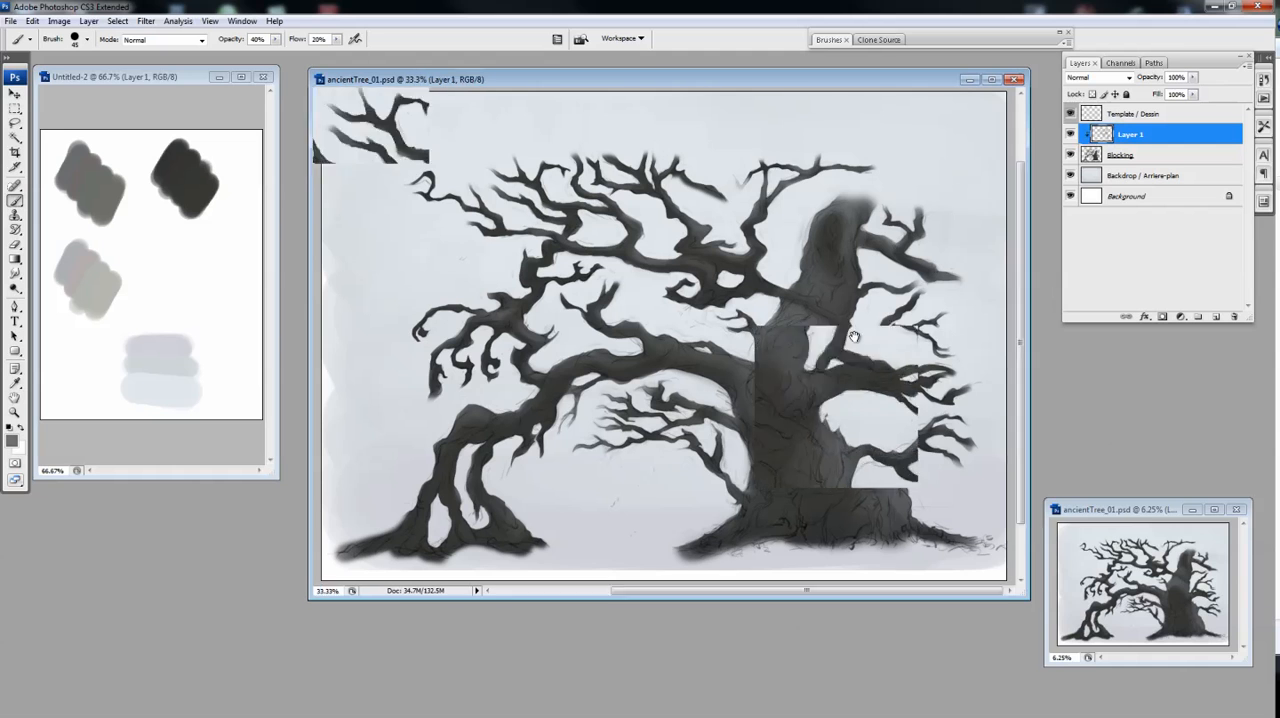
# Highlight the branch crossing the trunk with a 30 px brush and tidy the adjoining knot
pyautogui.press('[')
pyautogui.hotkey('ctrl', '+')
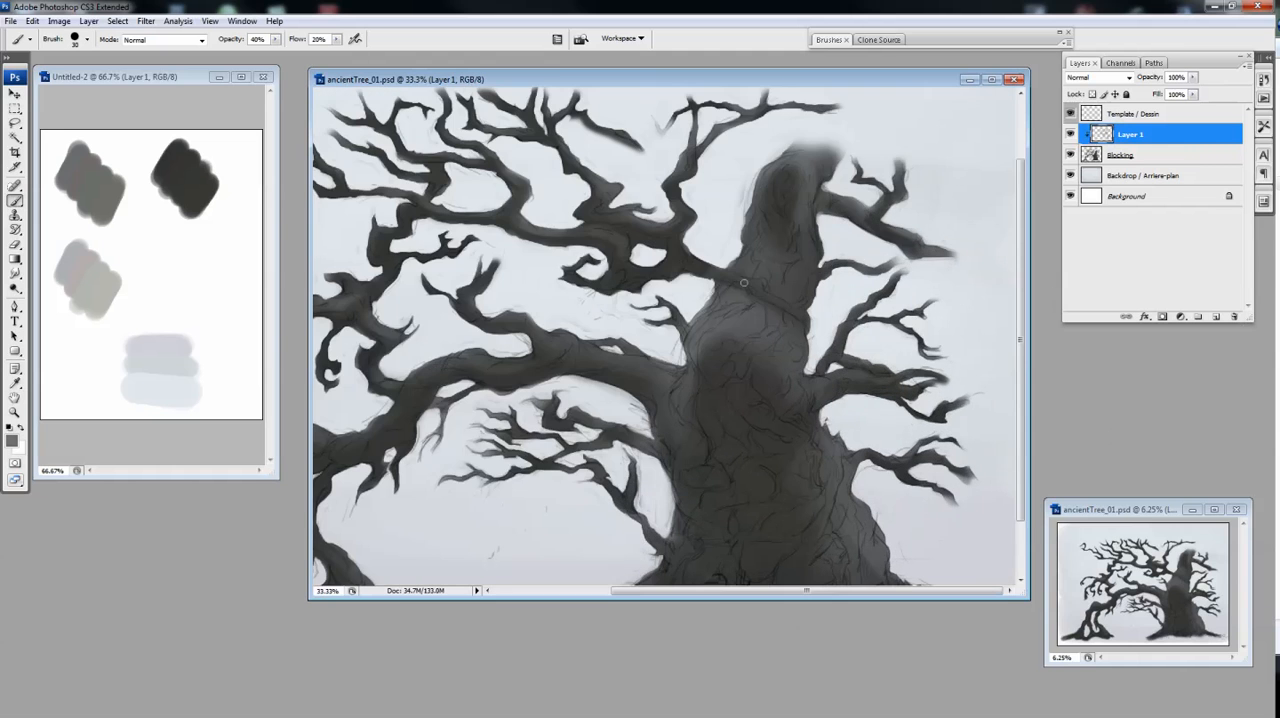
pyautogui.press('r')
pyautogui.moveTo(682, 235); pyautogui.dragTo(668, 260)
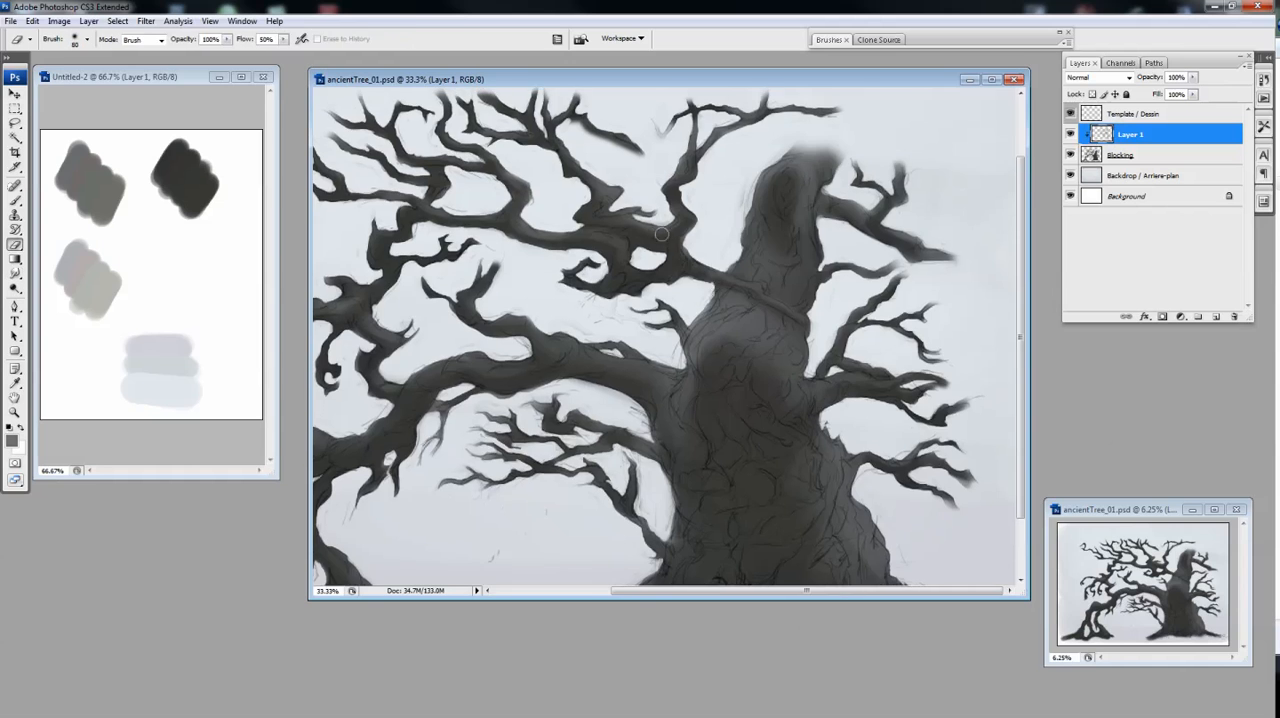
# Paint grey light along the top of the arching branch with a 60 px brush, correcting with the Eraser
pyautogui.press('b')
pyautogui.moveTo(578, 416); pyautogui.dragTo(741, 344)
pyautogui.press(']')
pyautogui.press(']')
pyautogui.press(']')
pyautogui.press(']')
pyautogui.moveTo(838, 446)
pyautogui.mouseDown()
pyautogui.moveTo(868, 492)
pyautogui.moveTo(772, 533)
pyautogui.mouseUp()
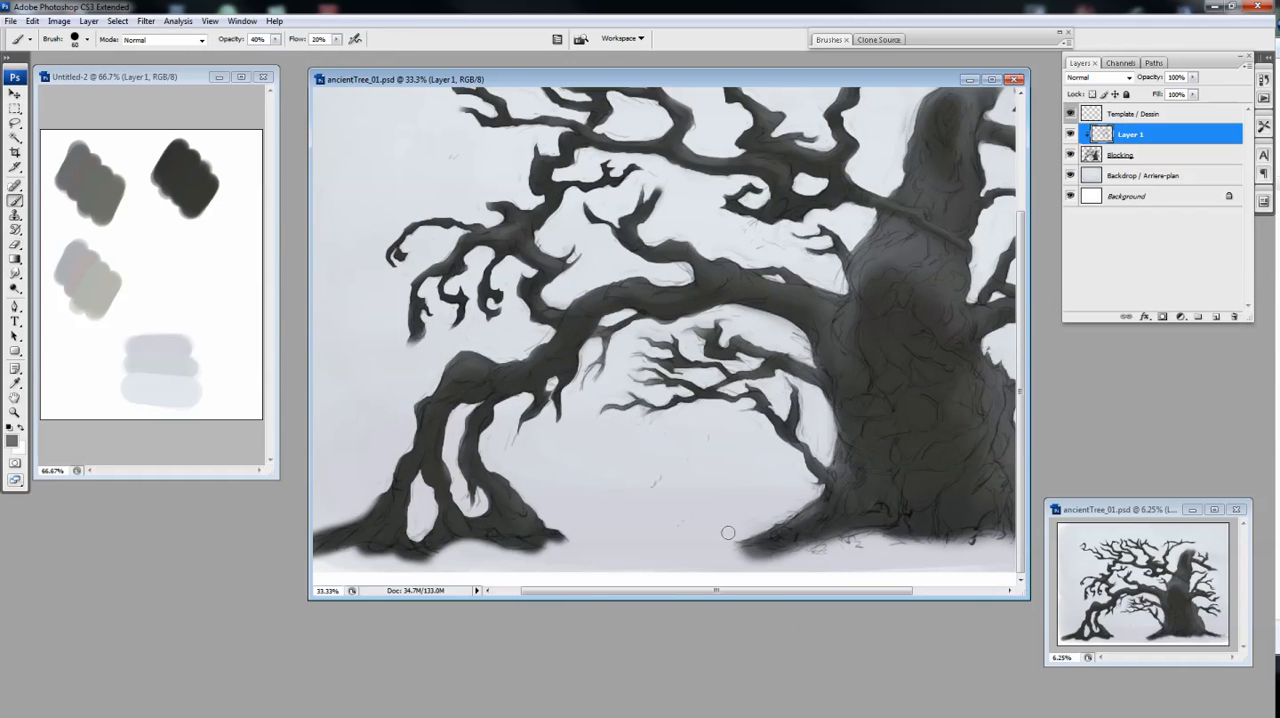
pyautogui.moveTo(792, 272); pyautogui.dragTo(648, 324)
pyautogui.press('e')
pyautogui.press('b')
pyautogui.hotkey('ctrl', '-')
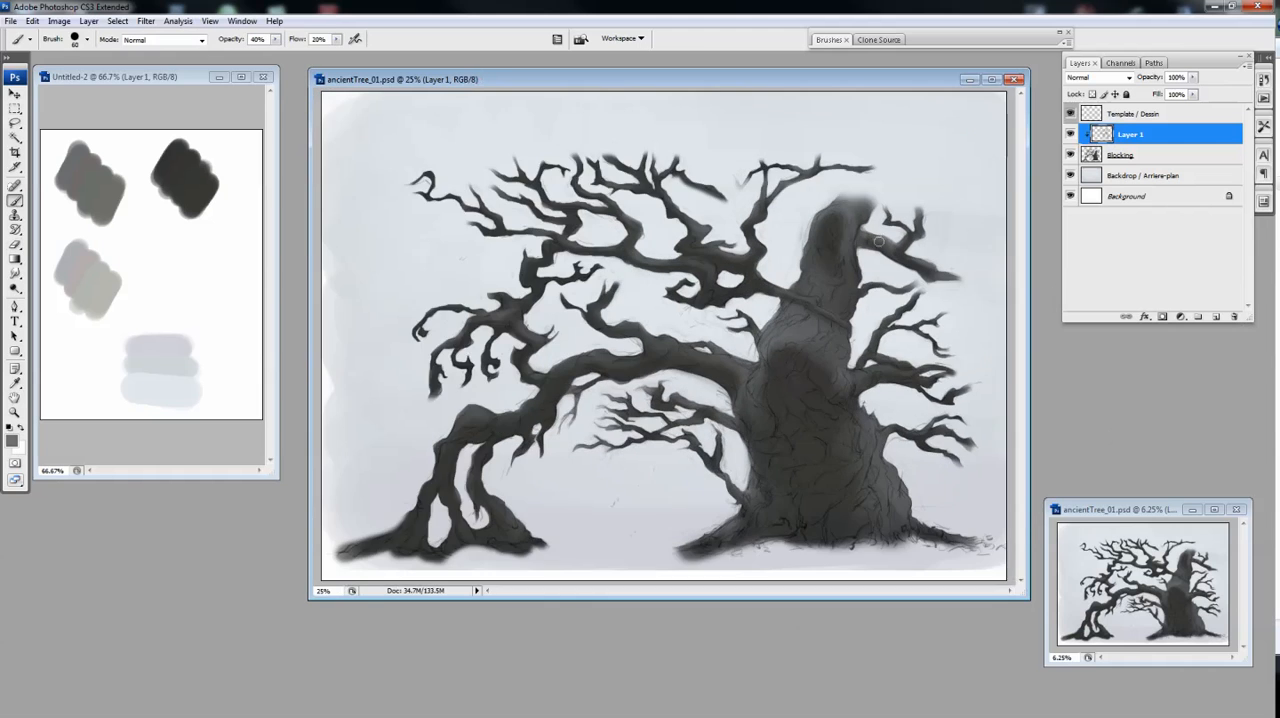
# Paint and erase light around the bulge in the middle of the trunk
pyautogui.hotkey('ctrl', '+')
pyautogui.press(']')
pyautogui.press(']')
pyautogui.press(']')
pyautogui.press(']')
pyautogui.moveTo(714, 325)
pyautogui.mouseDown()
pyautogui.moveTo(749, 354)
pyautogui.moveTo(754, 258)
pyautogui.moveTo(753, 278)
pyautogui.mouseUp()
pyautogui.press('e')
pyautogui.press('b')
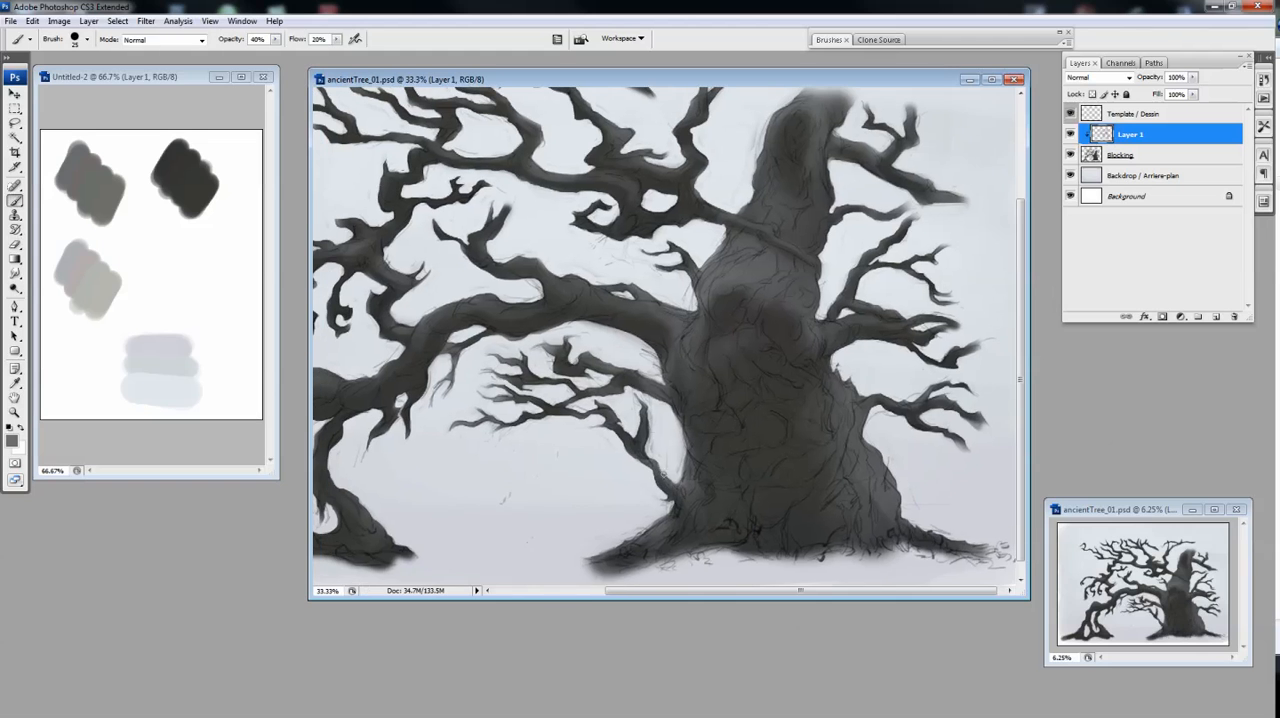
# Lighten the thin branches under the arch and erase excess light on the trunk's bulge
pyautogui.moveTo(545, 348); pyautogui.dragTo(612, 371)
pyautogui.press('e')
pyautogui.press('b')
pyautogui.press('e')
pyautogui.press('b')
pyautogui.moveTo(668, 412)
pyautogui.mouseDown()
pyautogui.moveTo(781, 465)
pyautogui.moveTo(601, 470)
pyautogui.mouseUp()
pyautogui.press('e')
pyautogui.moveTo(782, 350); pyautogui.dragTo(782, 276)
pyautogui.press('b')
pyautogui.hotkey('ctrl', '-')
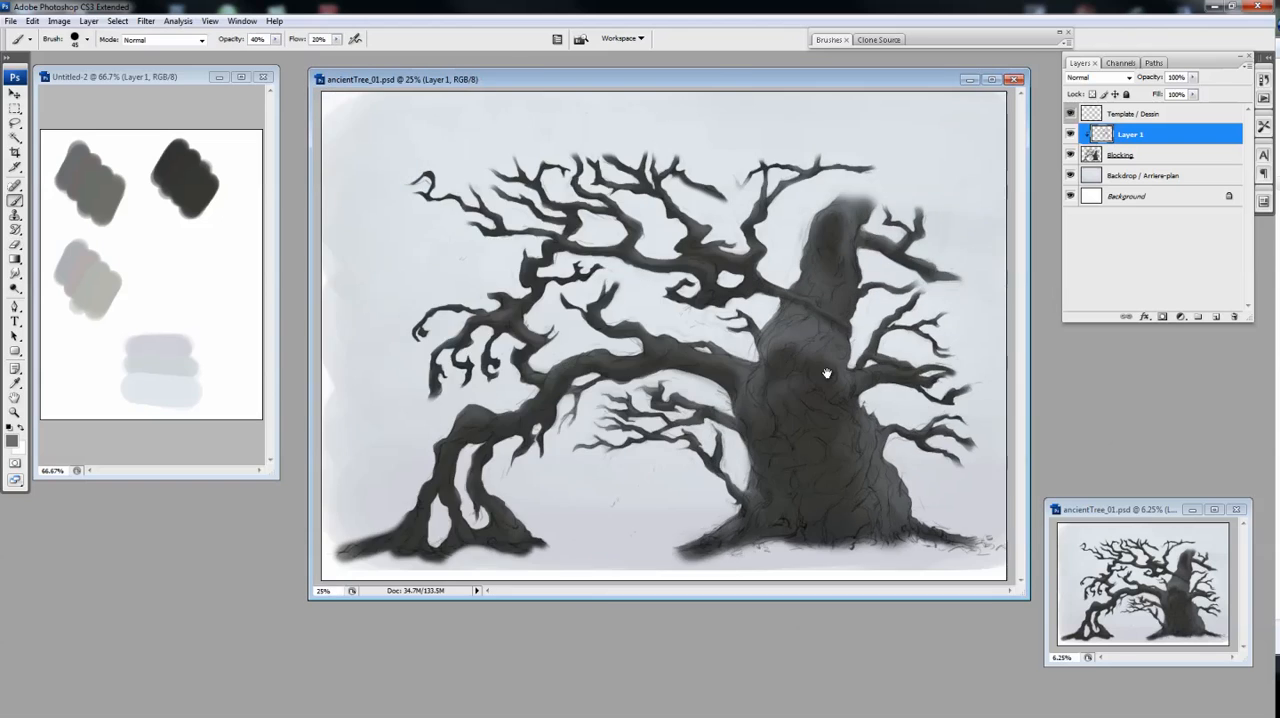
# Refine the light and dark areas of the lower trunk, alternating Eraser and Brush
pyautogui.press('e')
pyautogui.hotkey('ctrl', '-')
pyautogui.hotkey('ctrl', '+')
pyautogui.press('b')
pyautogui.press('e')
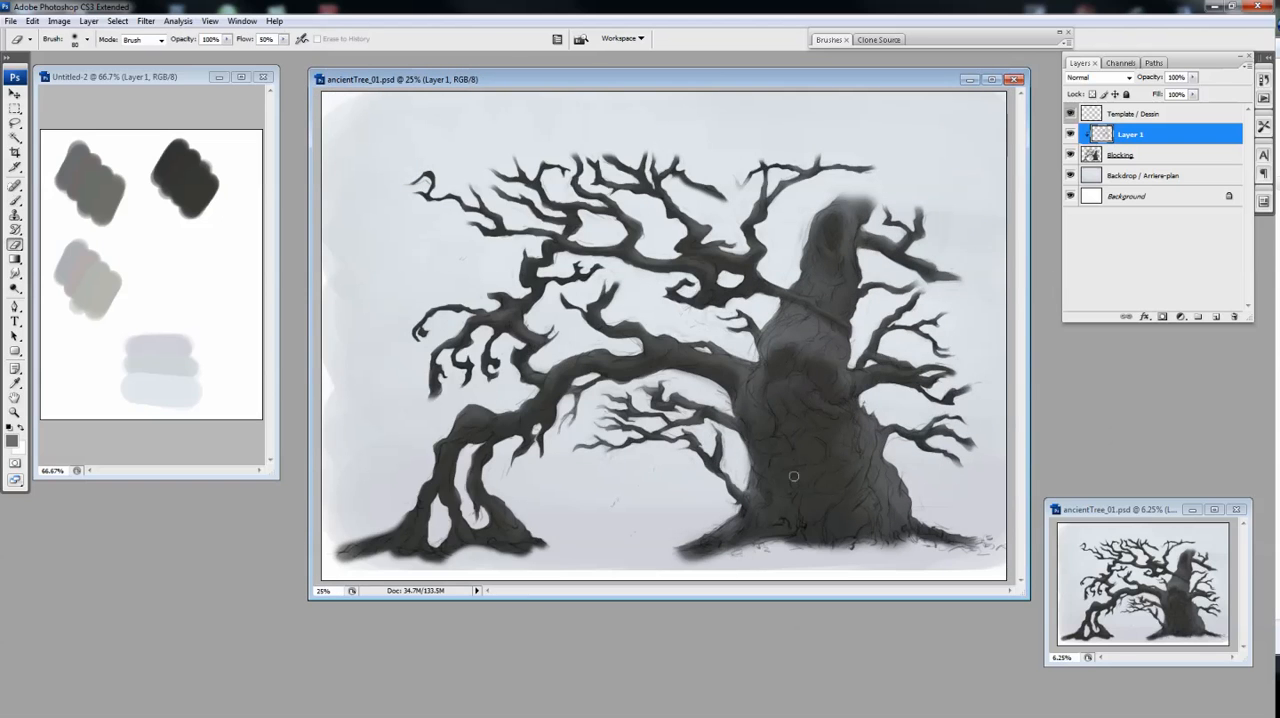
pyautogui.press('b')
pyautogui.hotkey('ctrl', '-')
pyautogui.hotkey('ctrl', '-')
pyautogui.hotkey('ctrl', '-')
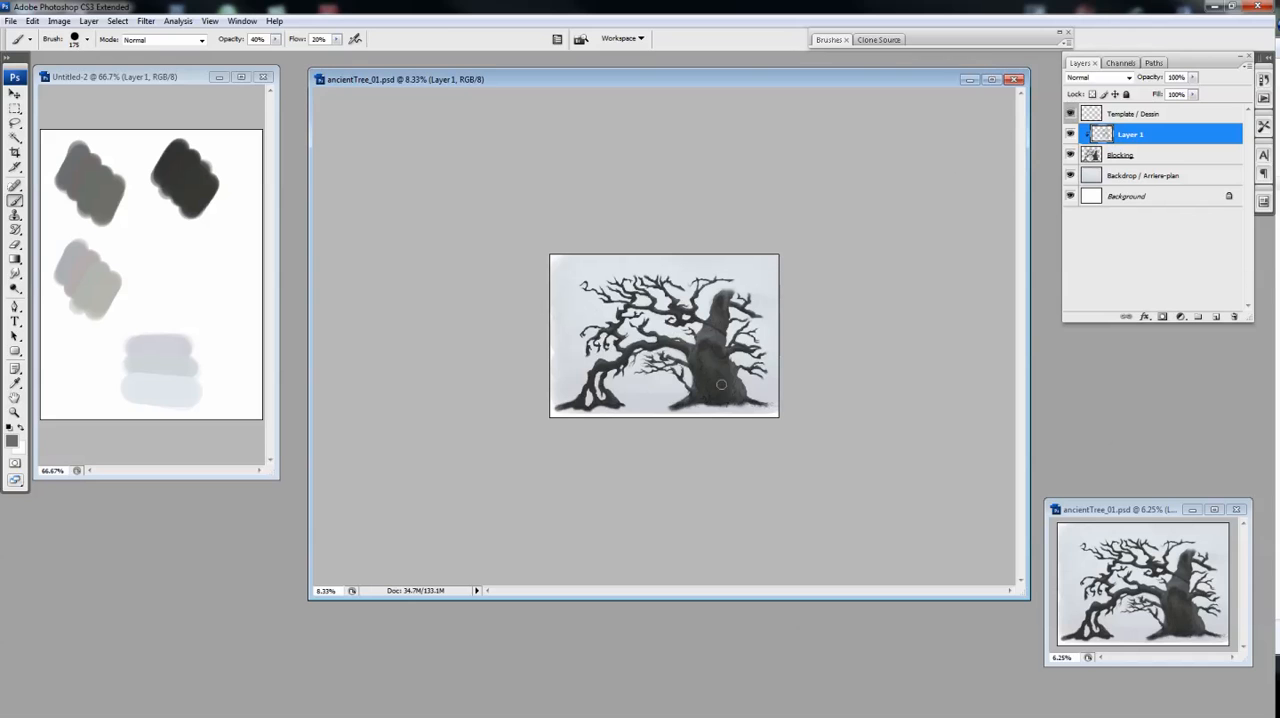
pyautogui.press('e')
pyautogui.press('b')
# Paint broad grey strokes over the trunk's bulge and lower trunk, varying the brush size
pyautogui.hotkey('ctrl', '+')
pyautogui.hotkey('ctrl', '+')
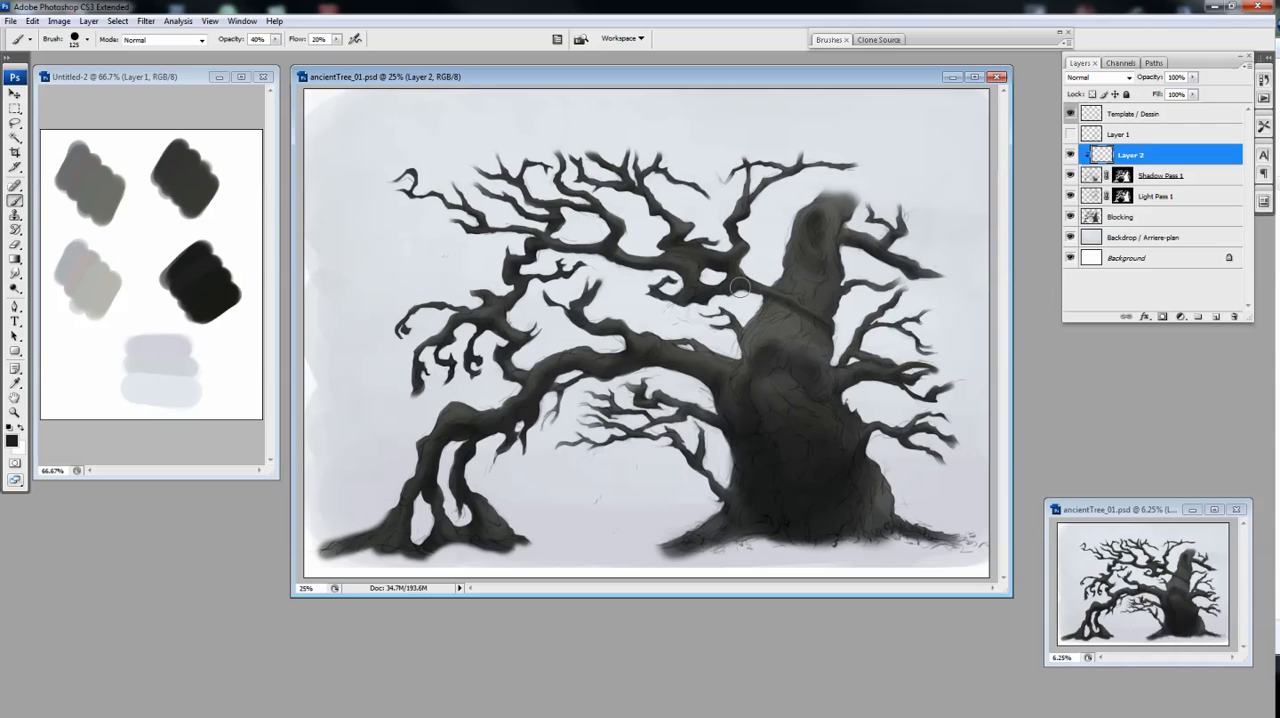
pyautogui.press(']')
pyautogui.press(']')
pyautogui.press(']')
pyautogui.press(']')
pyautogui.press(']')
pyautogui.press(']')
pyautogui.press(']')
pyautogui.press(']')
pyautogui.moveTo(758, 366); pyautogui.dragTo(771, 352)
pyautogui.press('[')
pyautogui.press('[')
pyautogui.moveTo(763, 421); pyautogui.dragTo(787, 445)
pyautogui.press('[')
# Blend the dark shading on the trunk and merge Layer 2 down into the Shadow Pass 1 layer
pyautogui.rightClick(822, 391)
pyautogui.click(525, 421)
pyautogui.moveTo(767, 401)
pyautogui.mouseDown()
pyautogui.moveTo(887, 350)
pyautogui.moveTo(612, 333)
pyautogui.moveTo(708, 231)
pyautogui.mouseUp()
pyautogui.rightClick(149, 175)
pyautogui.click(149, 175)
pyautogui.press('[')
pyautogui.press('[')
pyautogui.click(761, 176)
pyautogui.hotkey('ctrl', 'e')
# Add a masked layer above Shadow Pass 1 and name it "Light Pass 2"
pyautogui.hotkey('ctrl', '-')
pyautogui.click(1093, 175)
pyautogui.click(1092, 155)
pyautogui.click(1193, 77)
pyautogui.hotkey('ctrl', '+')
pyautogui.click(1216, 317)
pyautogui.click(1162, 317)
pyautogui.click(1091, 155)
pyautogui.doubleClick(1151, 155)
pyautogui.write('Light Pa')
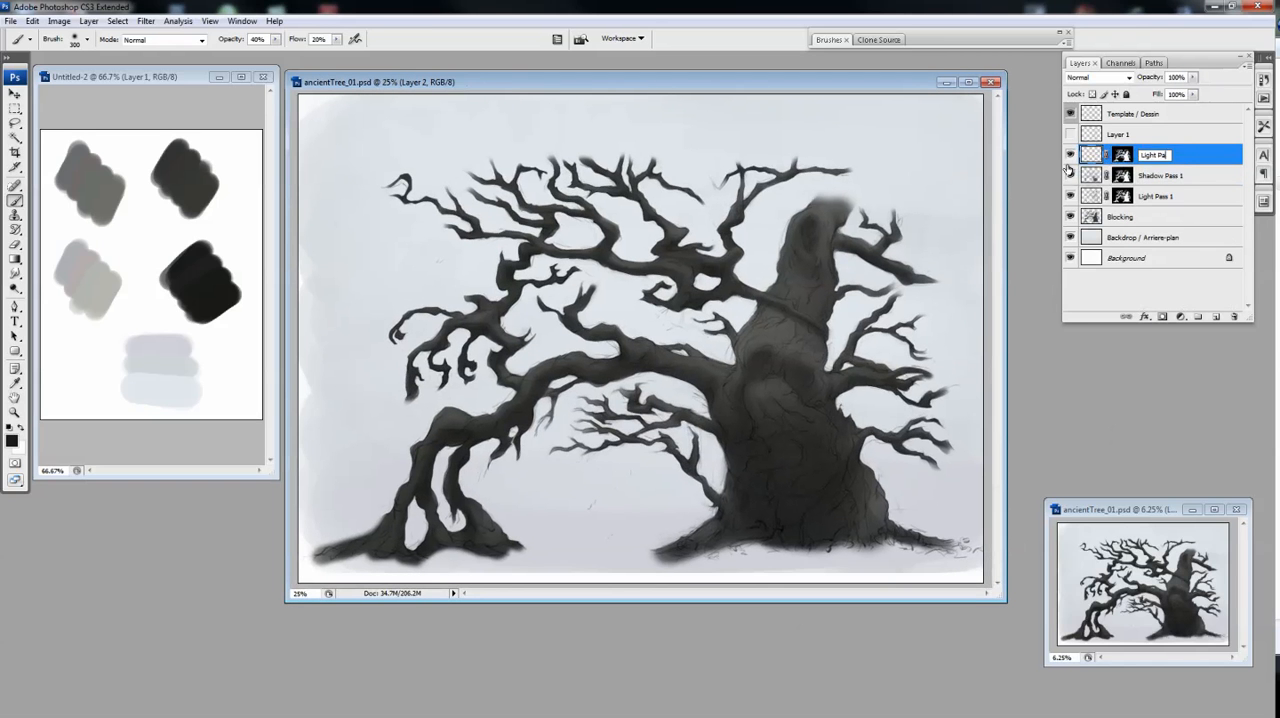
pyautogui.write('ss 2')
pyautogui.press('Return')
# Extend the pass layers' names with "/ Eclairage 1", "/ ombrage 1" and "/ eclairage 2 / luz 2" respectively
pyautogui.moveTo(1062, 171); pyautogui.dragTo(1010, 171)
pyautogui.doubleClick(1112, 197)
pyautogui.write('/ Eclairage 1')
pyautogui.click(1137, 175)
pyautogui.click(1134, 175)
pyautogui.write('/ ombrage 1')
pyautogui.doubleClick(1124, 155)
pyautogui.write('/ eclairage 2 / luz 2')
pyautogui.press('Return')
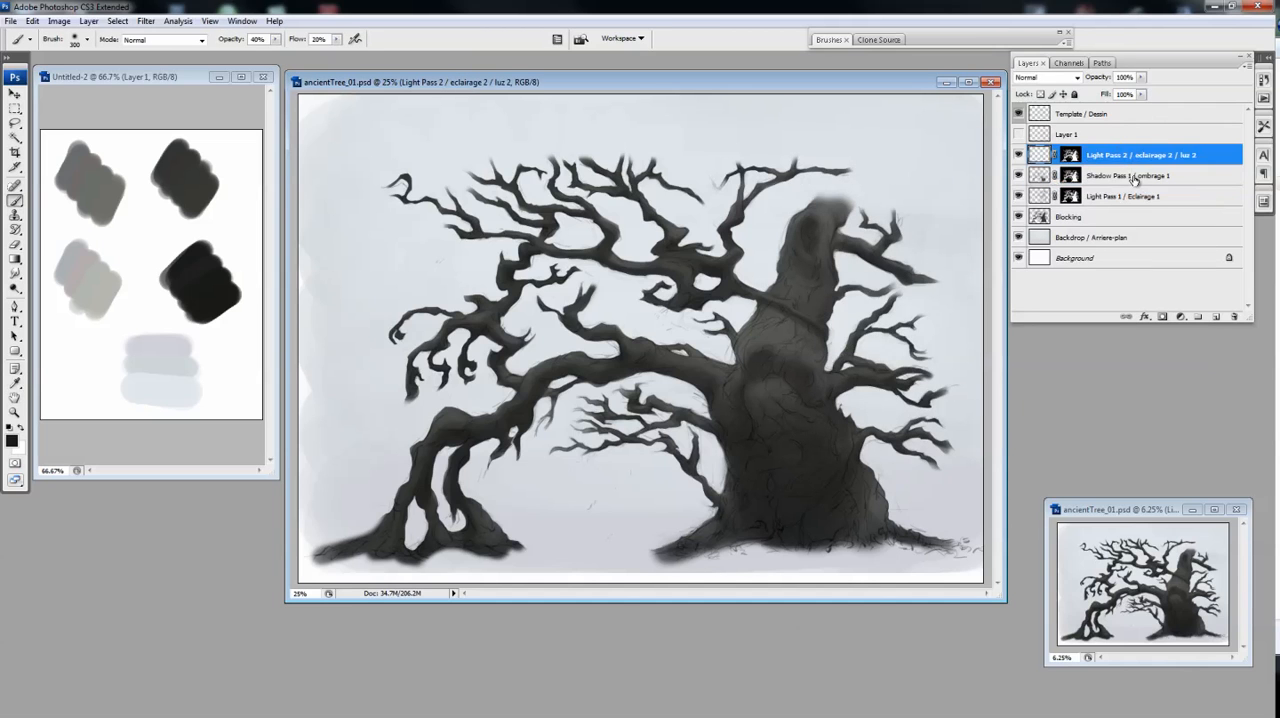
# Rename Layer 1 as "volume guide"
pyautogui.doubleClick(1066, 134)
pyautogui.write('volume guide')
pyautogui.press('Return')
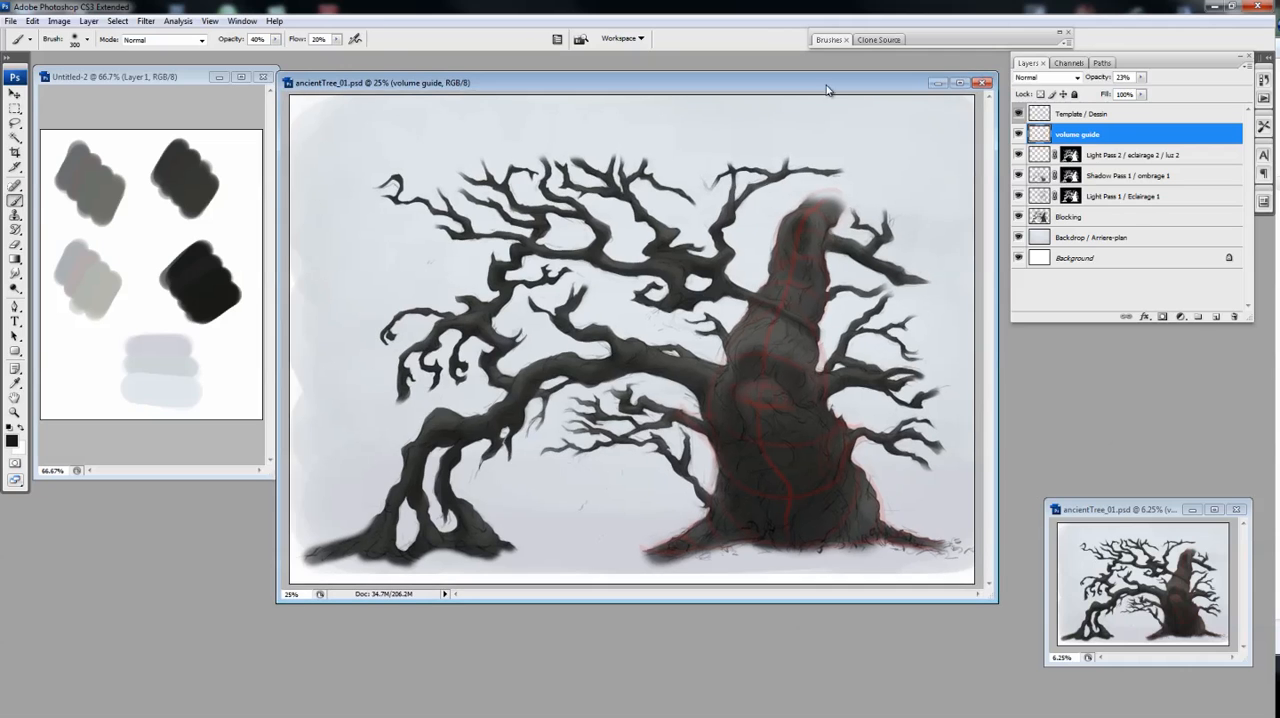
# On the Light Pass 2 layer, sample the mid-grey swatch and paint light on the upper trunk with a 175 px brush
pyautogui.click(1045, 157)
pyautogui.hotkey('ctrl', '+')
pyautogui.keyDown('alt'); pyautogui.click(196, 188); pyautogui.keyUp('alt')
pyautogui.click(829, 40)
pyautogui.moveTo(908, 265); pyautogui.dragTo(965, 265)
pyautogui.doubleClick(829, 40)
pyautogui.press('[')
pyautogui.press('[')
pyautogui.press('[')
pyautogui.moveTo(729, 271); pyautogui.dragTo(778, 329)
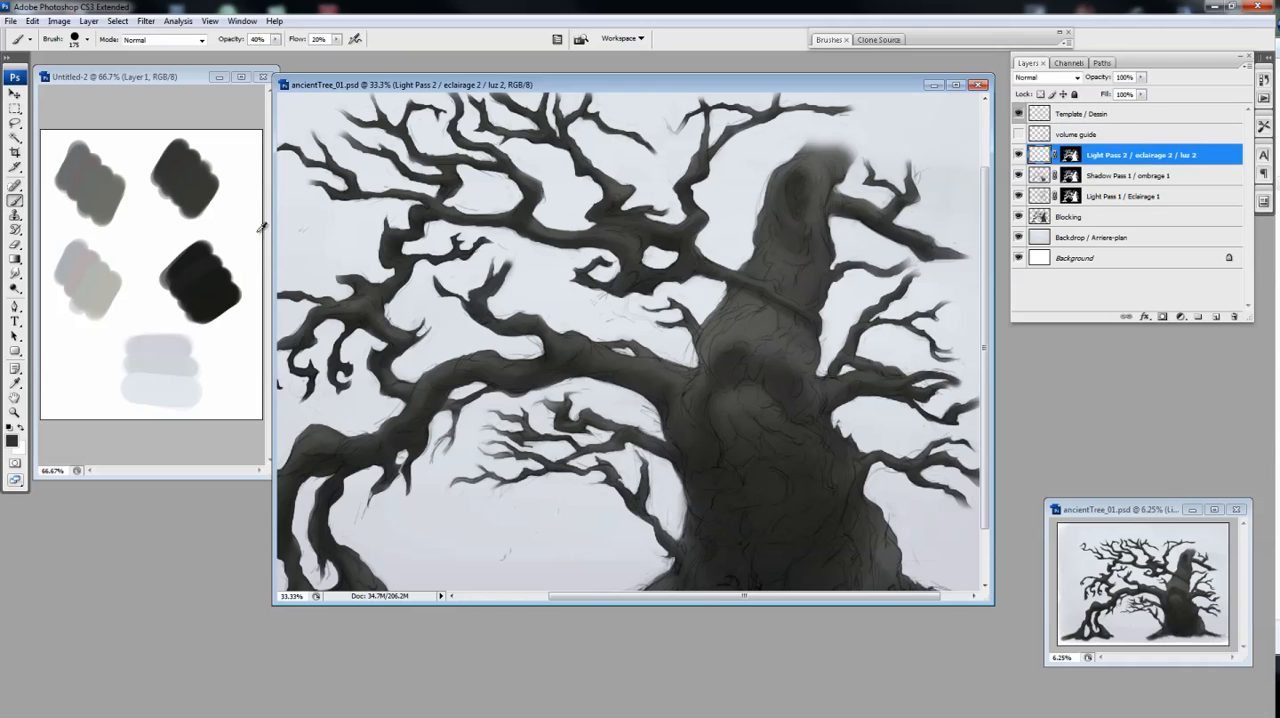
pyautogui.keyDown('alt'); pyautogui.click(91, 180); pyautogui.keyUp('alt')
pyautogui.moveTo(796, 250); pyautogui.dragTo(788, 254)
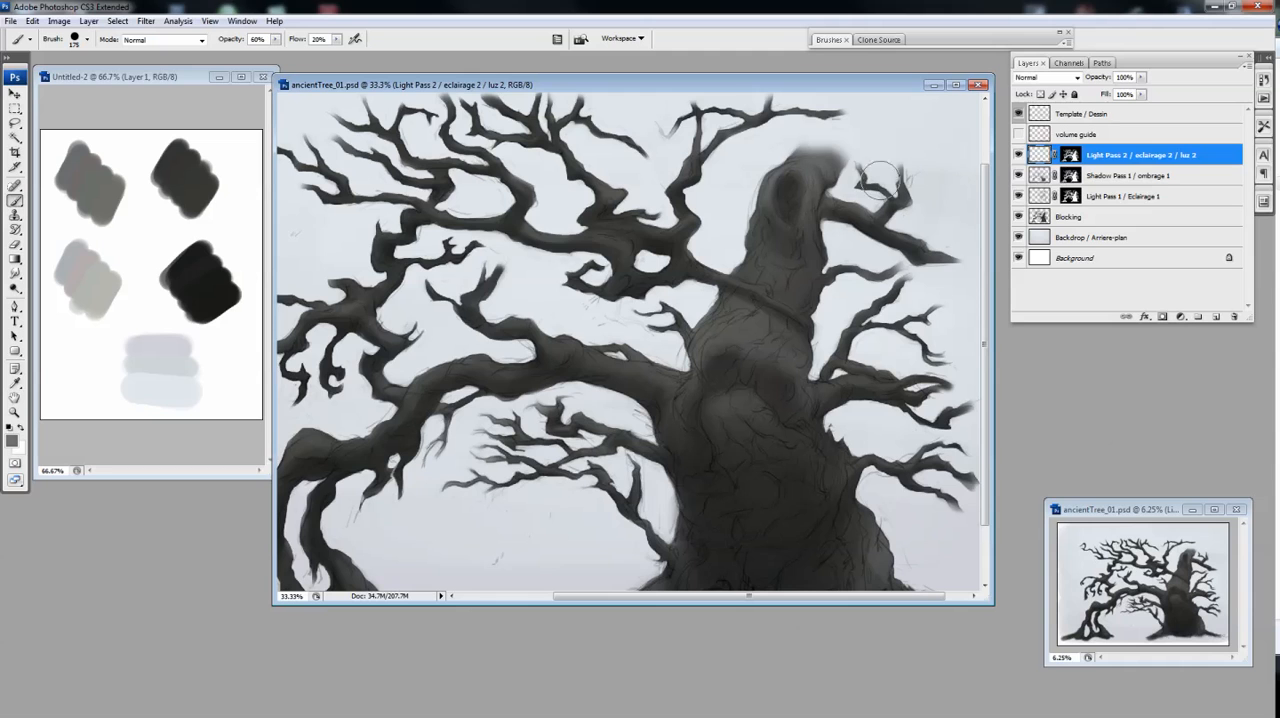
pyautogui.moveTo(880, 180); pyautogui.dragTo(878, 177)
# Show the volume guide layer and lower its opacity
pyautogui.click(1018, 134)
pyautogui.click(1076, 134)
pyautogui.click(1141, 78)
pyautogui.moveTo(1194, 92); pyautogui.dragTo(1140, 92)
# Paint light on the upper trunk along the guide in the Light Pass 2 layer, at 40% brush opacity
pyautogui.click(1042, 156)
pyautogui.press('[')
pyautogui.press('[')
pyautogui.press('[')
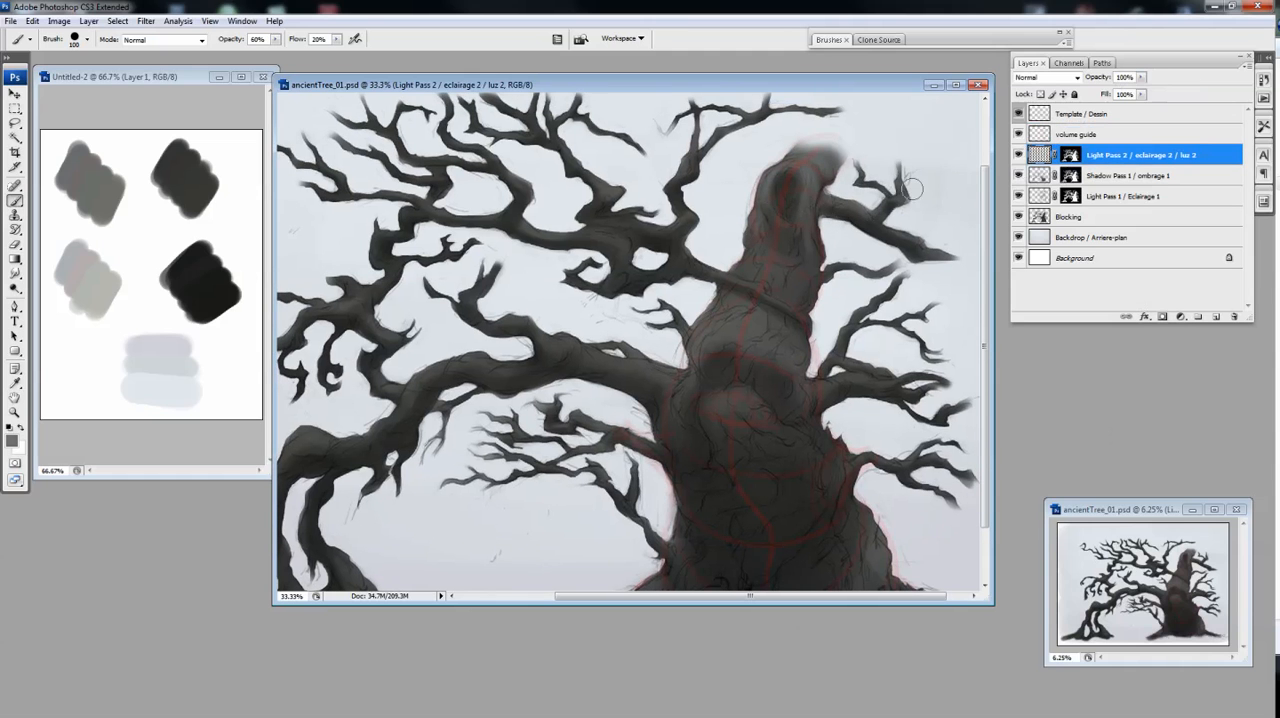
pyautogui.press(']')
pyautogui.press(']')
pyautogui.press(']')
pyautogui.press('4')
pyautogui.moveTo(764, 231)
pyautogui.mouseDown()
pyautogui.moveTo(780, 234)
pyautogui.moveTo(775, 261)
pyautogui.moveTo(750, 248)
pyautogui.mouseUp()
pyautogui.moveTo(844, 208); pyautogui.dragTo(866, 174)
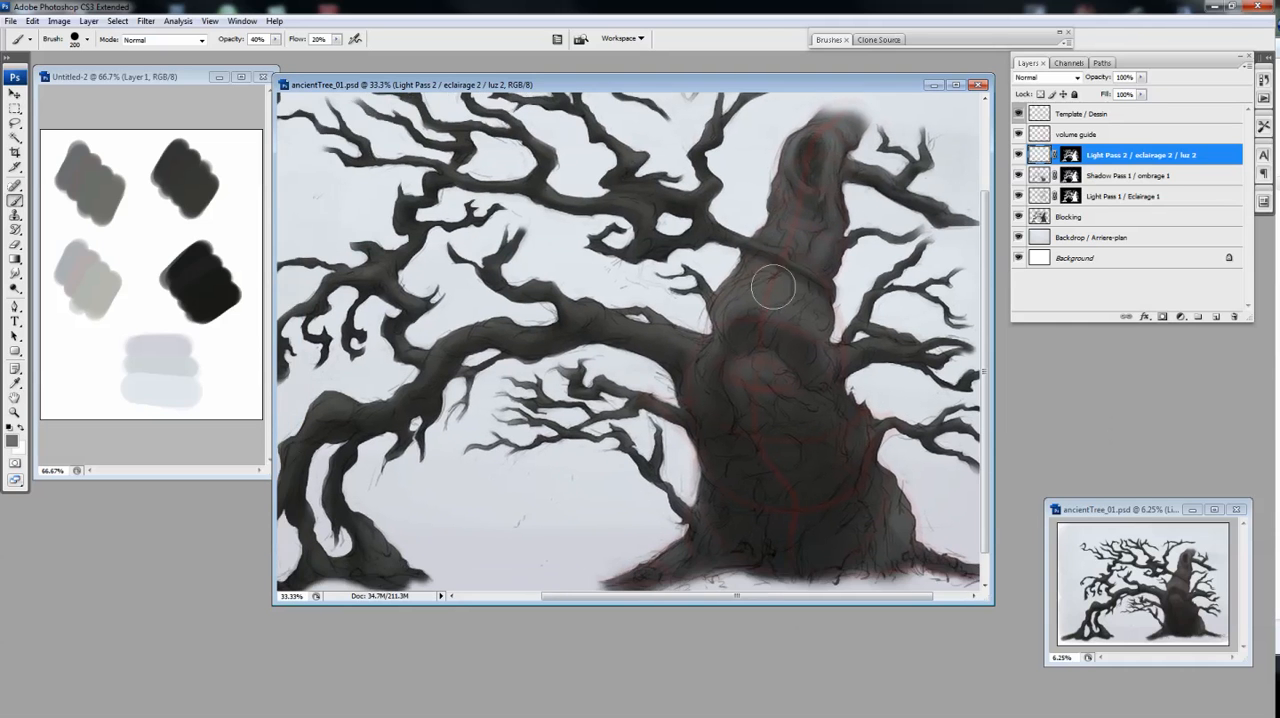
# Paint and refine light on the folds of the trunk's middle bulge with a smaller brush
pyautogui.press('[')
pyautogui.moveTo(781, 315); pyautogui.dragTo(749, 300)
pyautogui.press('e')
pyautogui.press('b')
pyautogui.moveTo(868, 333); pyautogui.dragTo(870, 323)
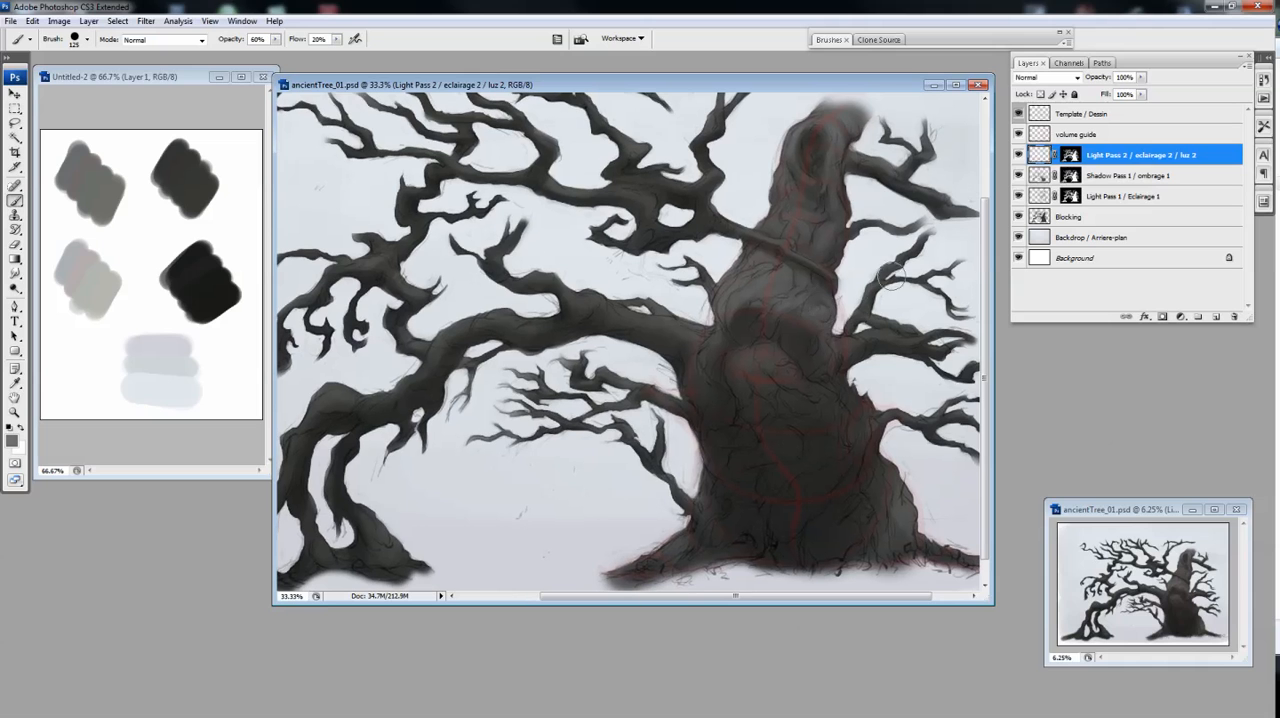
# Brush light over the trunk around the knot and where the arching branch joins it
pyautogui.moveTo(748, 361)
pyautogui.mouseDown()
pyautogui.moveTo(790, 368)
pyautogui.moveTo(828, 390)
pyautogui.moveTo(716, 338)
pyautogui.moveTo(733, 317)
pyautogui.moveTo(672, 322)
pyautogui.moveTo(691, 290)
pyautogui.moveTo(698, 357)
pyautogui.moveTo(582, 298)
pyautogui.moveTo(557, 270)
pyautogui.moveTo(505, 265)
pyautogui.mouseUp()
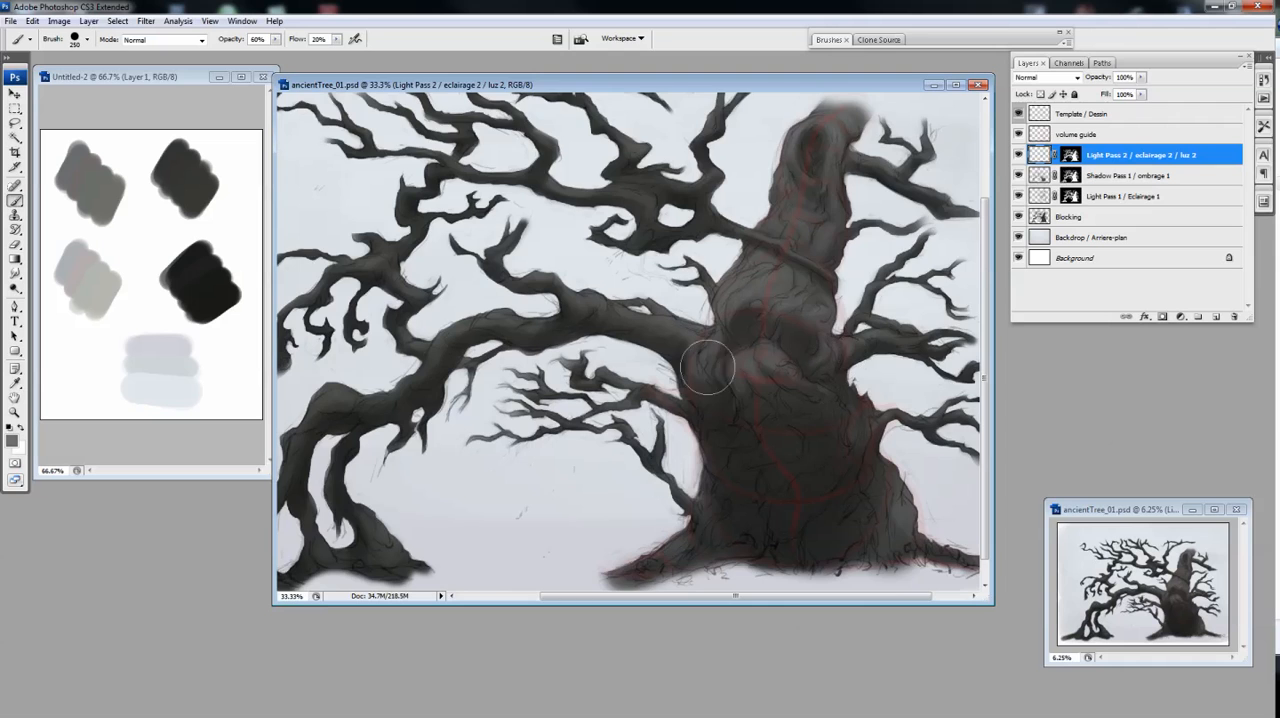
pyautogui.moveTo(708, 366); pyautogui.dragTo(740, 376)
pyautogui.hotkey('ctrl', '+')
pyautogui.press('[')
pyautogui.press('[')
pyautogui.press('[')
pyautogui.press('[')
pyautogui.press('[')
pyautogui.moveTo(460, 315); pyautogui.dragTo(614, 307)
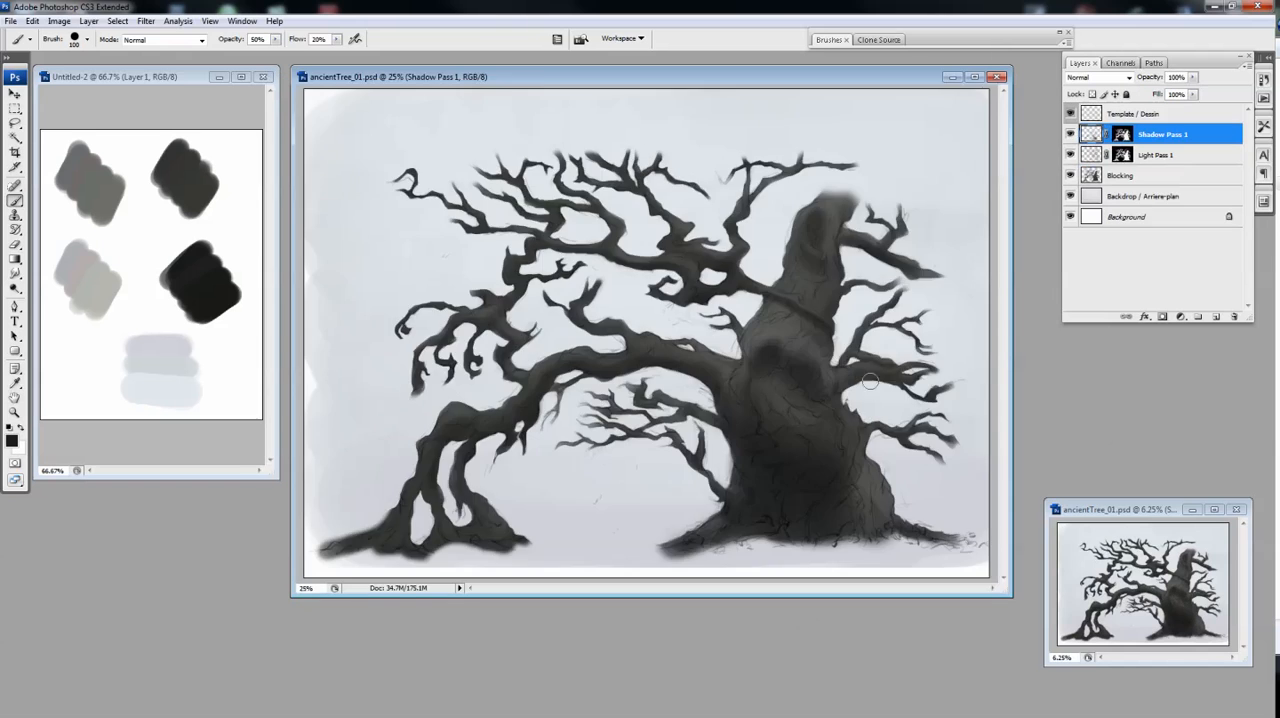
# Paint shadows along the arching branch on the Shadow Pass 1 layer, erasing where they are too strong
pyautogui.hotkey('ctrl', '-')
pyautogui.press('b')
pyautogui.hotkey('ctrl', '+')
pyautogui.moveTo(477, 336); pyautogui.dragTo(497, 343)
pyautogui.moveTo(568, 388); pyautogui.dragTo(554, 422)
pyautogui.press('e')
pyautogui.moveTo(520, 382); pyautogui.dragTo(480, 328)
pyautogui.press('b')
# Darken the arching branch's descending legs and root base with a larger brush
pyautogui.press(']')
pyautogui.press(']')
pyautogui.press(']')
pyautogui.moveTo(460, 434); pyautogui.dragTo(478, 510)
pyautogui.moveTo(432, 460)
pyautogui.mouseDown()
pyautogui.moveTo(428, 548)
pyautogui.moveTo(505, 545)
pyautogui.mouseUp()
# Shade the thick part of the arching branch near the trunk, alternating Brush and Eraser
pyautogui.moveTo(624, 328); pyautogui.dragTo(627, 352)
pyautogui.press('e')
pyautogui.press('b')
pyautogui.moveTo(587, 311); pyautogui.dragTo(654, 352)
pyautogui.press('e')
pyautogui.press('b')
pyautogui.press('e')
pyautogui.press('b')
# Add shadows to the upper branches and to the smaller branches on the trunk's outer side
pyautogui.moveTo(604, 220); pyautogui.dragTo(618, 258)
pyautogui.keyDown('ctrl'); pyautogui.click(680, 280); pyautogui.keyUp('ctrl')
pyautogui.press('e')
pyautogui.moveTo(692, 305); pyautogui.dragTo(714, 312)
pyautogui.press('b')
pyautogui.moveTo(824, 205); pyautogui.dragTo(749, 125)
pyautogui.moveTo(873, 384); pyautogui.dragTo(906, 389)
pyautogui.moveTo(840, 462)
pyautogui.mouseDown()
pyautogui.moveTo(862, 390)
pyautogui.moveTo(869, 430)
pyautogui.mouseUp()
pyautogui.press(']')
pyautogui.moveTo(664, 308)
pyautogui.mouseDown()
pyautogui.moveTo(770, 328)
pyautogui.moveTo(776, 364)
pyautogui.mouseUp()
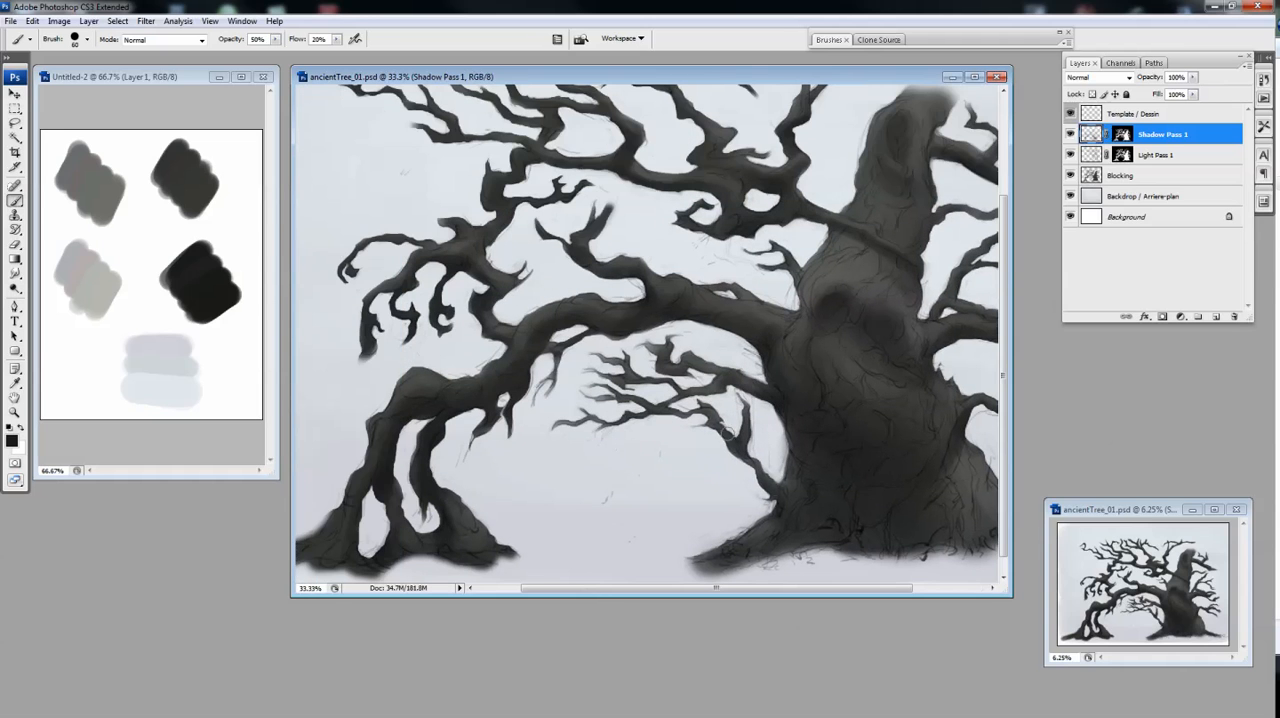
# Refine the shadows on the thin branches under the arch with Eraser and Brush
pyautogui.press('e')
pyautogui.press('b')
pyautogui.press('e')
pyautogui.press('b')
# Paint shadows on the upper canopy branches and erase the excess
pyautogui.moveTo(518, 366)
pyautogui.mouseDown()
pyautogui.moveTo(548, 370)
pyautogui.moveTo(490, 503)
pyautogui.mouseUp()
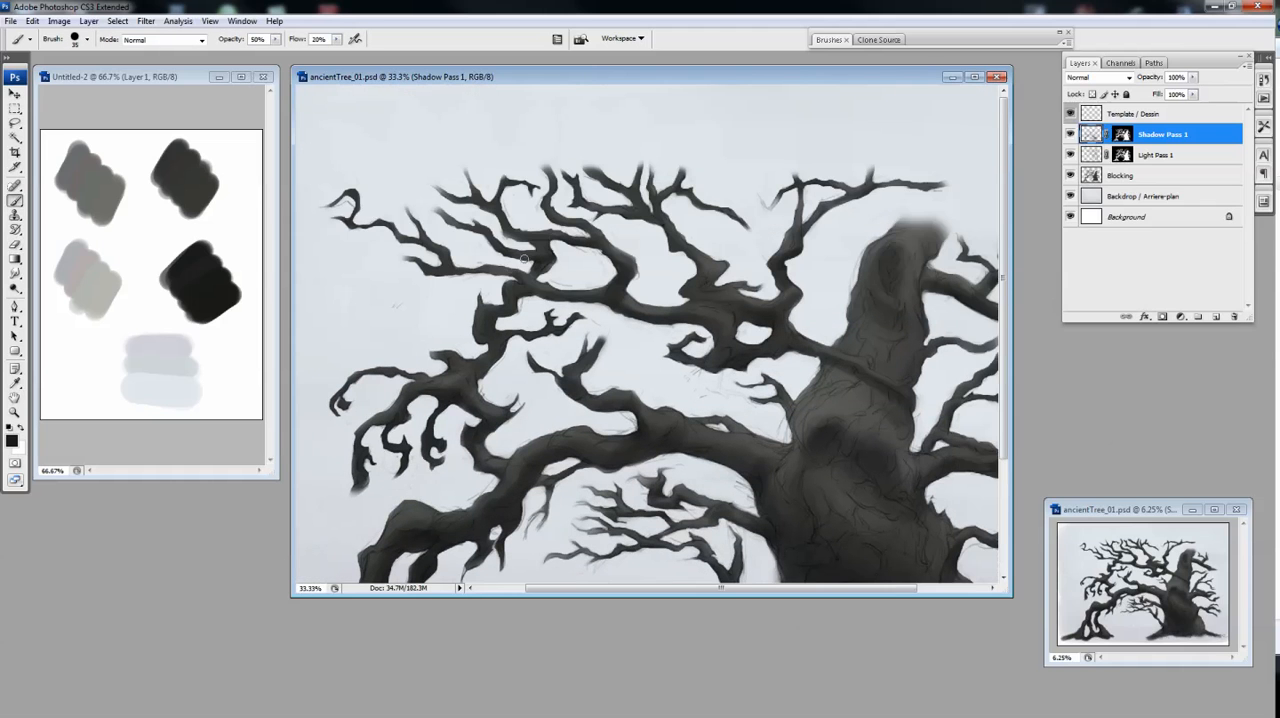
pyautogui.press('e')
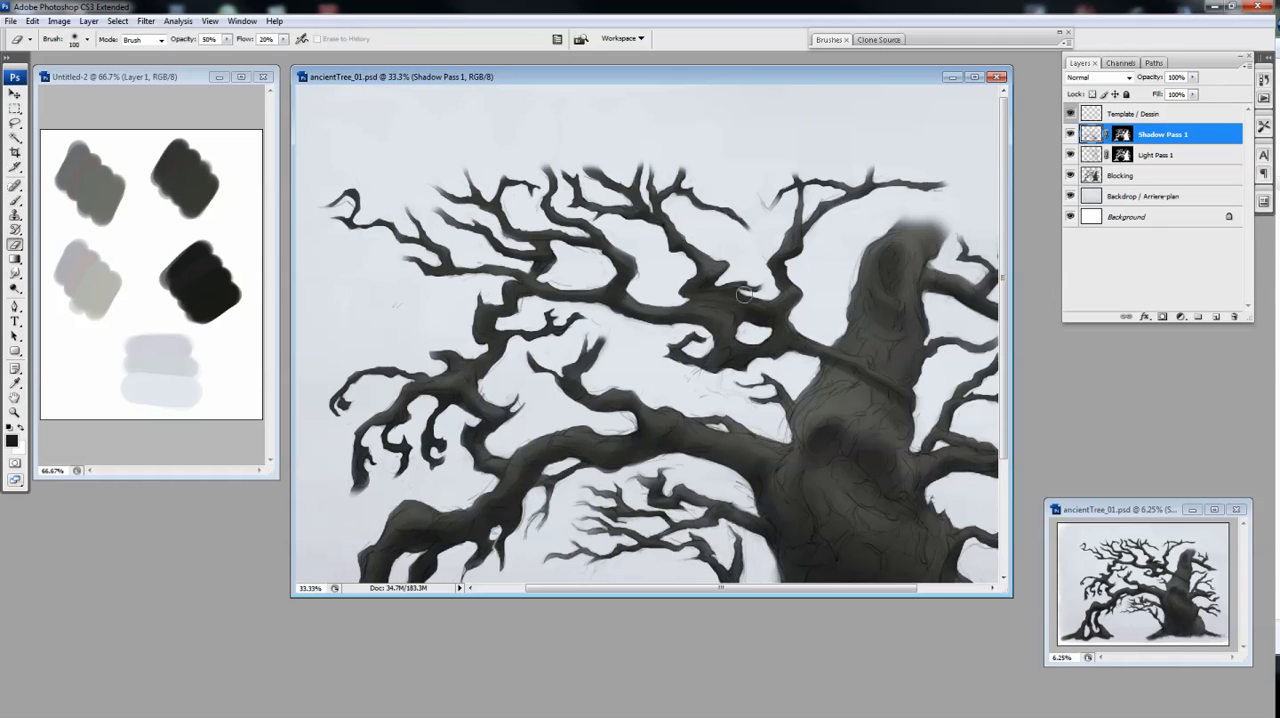
pyautogui.press('b')
pyautogui.moveTo(617, 197); pyautogui.dragTo(628, 198)
pyautogui.press('e')
pyautogui.moveTo(524, 296); pyautogui.dragTo(496, 376)
pyautogui.press('b')
# Shade the lower trunk with an enlarged brush, softening the strokes with the Eraser
pyautogui.hotkey('ctrl', '-')
pyautogui.press('e')
pyautogui.press('b')
pyautogui.press('e')
pyautogui.press('b')
pyautogui.press(']')
pyautogui.press(']')
pyautogui.press(']')
pyautogui.press(']')
pyautogui.press('e')
pyautogui.press('b')
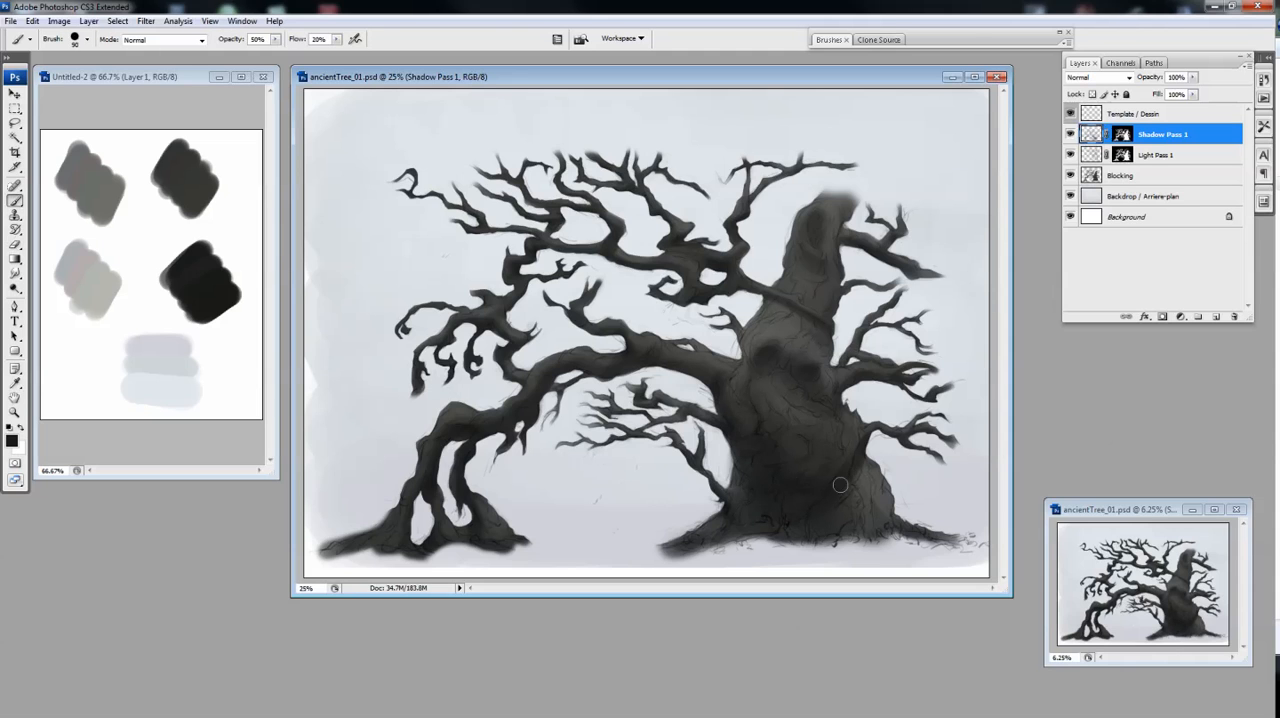
# Build up the dark area beneath the trunk's large bulge, alternating Eraser and Brush
pyautogui.press('e')
pyautogui.press('b')
pyautogui.press('e')
pyautogui.press('b')
pyautogui.press('e')
pyautogui.press('b')
pyautogui.press('e')
pyautogui.press(']')
pyautogui.press('b')
pyautogui.press('e')
pyautogui.press('b')
pyautogui.press('e')
pyautogui.press('b')
# Refine the shadow edges around the trunk's middle with a larger Eraser and the Brush
pyautogui.keyDown('ctrl'); pyautogui.click(861, 346); pyautogui.keyUp('ctrl')
pyautogui.keyDown('alt'); pyautogui.click(816, 405); pyautogui.keyUp('alt')
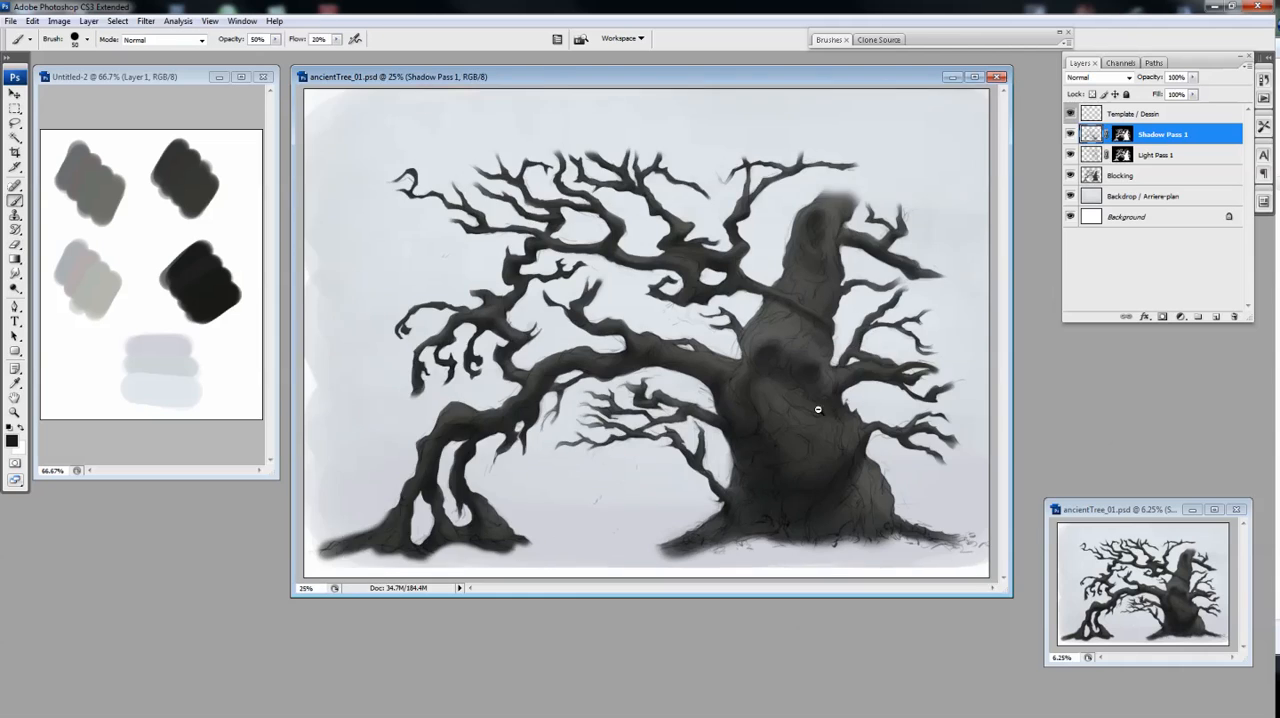
pyautogui.keyDown('alt'); pyautogui.click(816, 405); pyautogui.keyUp('alt')
pyautogui.moveTo(779, 426); pyautogui.dragTo(723, 411)
pyautogui.press('e')
pyautogui.press(']')
pyautogui.press(']')
pyautogui.press(']')
pyautogui.press(']')
pyautogui.press(']')
pyautogui.press('b')
pyautogui.press('e')
pyautogui.press('b')
# Add a layer above Shadow Pass 1 and draw red contour lines over the trunk and roots to map their volume
pyautogui.click(1216, 317)
pyautogui.click(12, 441)
pyautogui.click(695, 376)
pyautogui.click(678, 209)
pyautogui.click(815, 200)
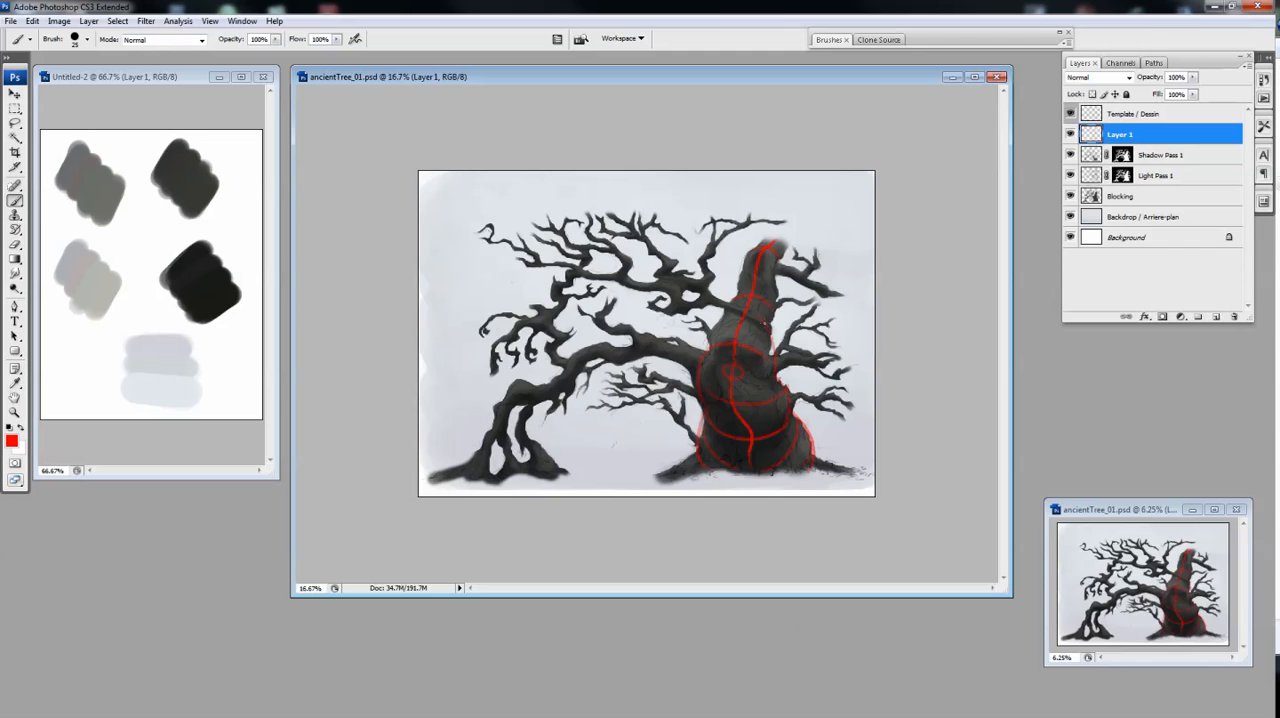
pyautogui.hotkey('ctrl', '+')
pyautogui.moveTo(785, 529); pyautogui.dragTo(952, 544)
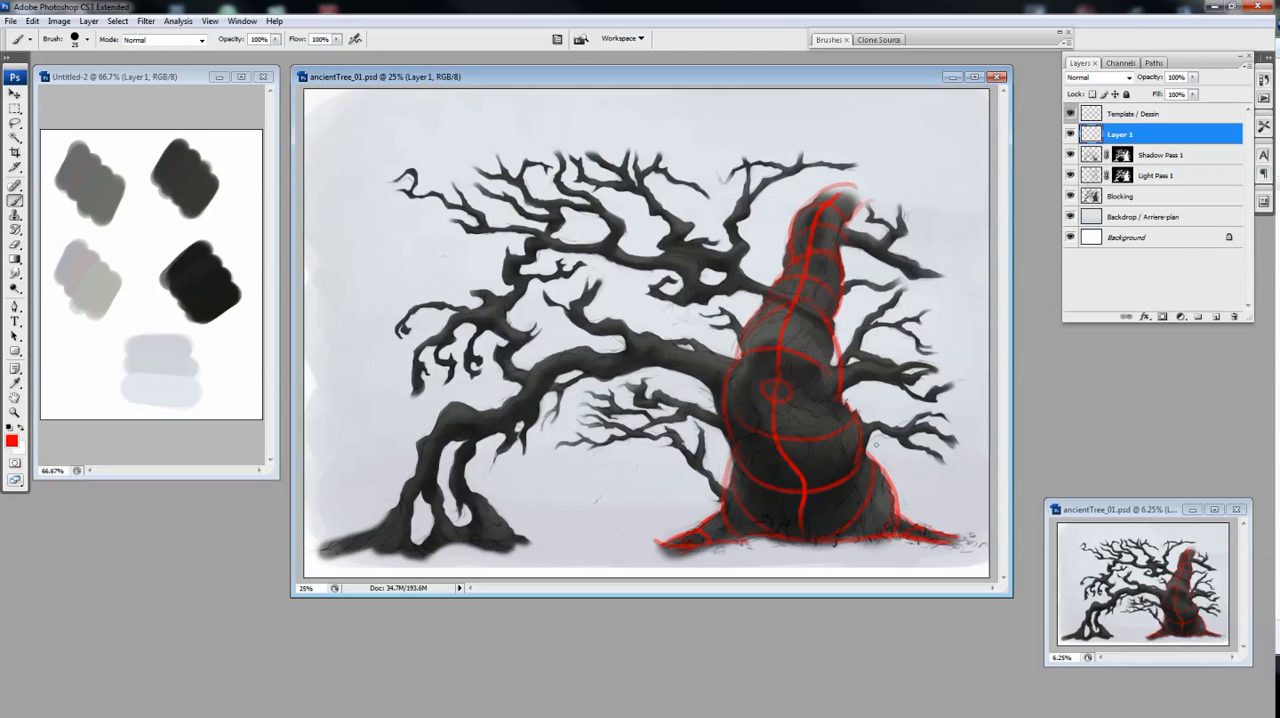
# Return to the Shadow Pass 1 layer and reduce the Eraser size to 300 to soften the trunk's shading
pyautogui.click(1069, 138)
pyautogui.click(1093, 157)
pyautogui.press('[')
pyautogui.press('[')
pyautogui.press('[')
pyautogui.press('[')
pyautogui.press('[')
pyautogui.press('[')
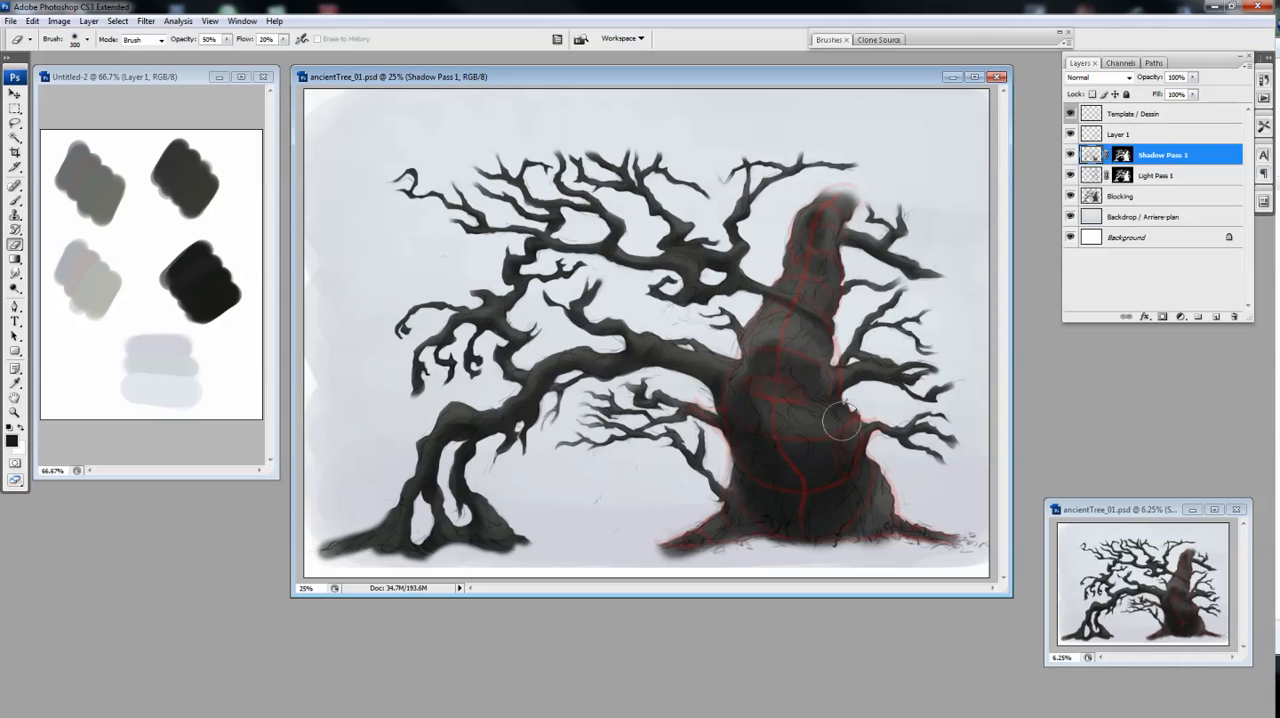
# Fade the red volume lines by adjusting Layer 1's opacity, and continue the trunk's shadows on Shadow Pass 1
pyautogui.click(1070, 137)
pyautogui.click(1070, 137)
pyautogui.click(1070, 137)
pyautogui.click(1070, 137)
pyautogui.click(1118, 135)
pyautogui.moveTo(1193, 78); pyautogui.dragTo(1205, 96)
pyautogui.click(1160, 155)
pyautogui.hotkey('ctrl', '+')
pyautogui.moveTo(854, 565); pyautogui.dragTo(854, 491)
pyautogui.hotkey('ctrl', '-')
pyautogui.click(1070, 134)
# Sample the mid-grey swatch for Light Pass 1 and lower the opacity of the red guide on Layer 1 further
pyautogui.click(1158, 176)
pyautogui.keyDown('alt'); pyautogui.click(92, 186); pyautogui.keyUp('alt')
pyautogui.click(1070, 134)
pyautogui.click(1118, 135)
pyautogui.moveTo(1193, 78); pyautogui.dragTo(1180, 94)
pyautogui.click(1158, 176)
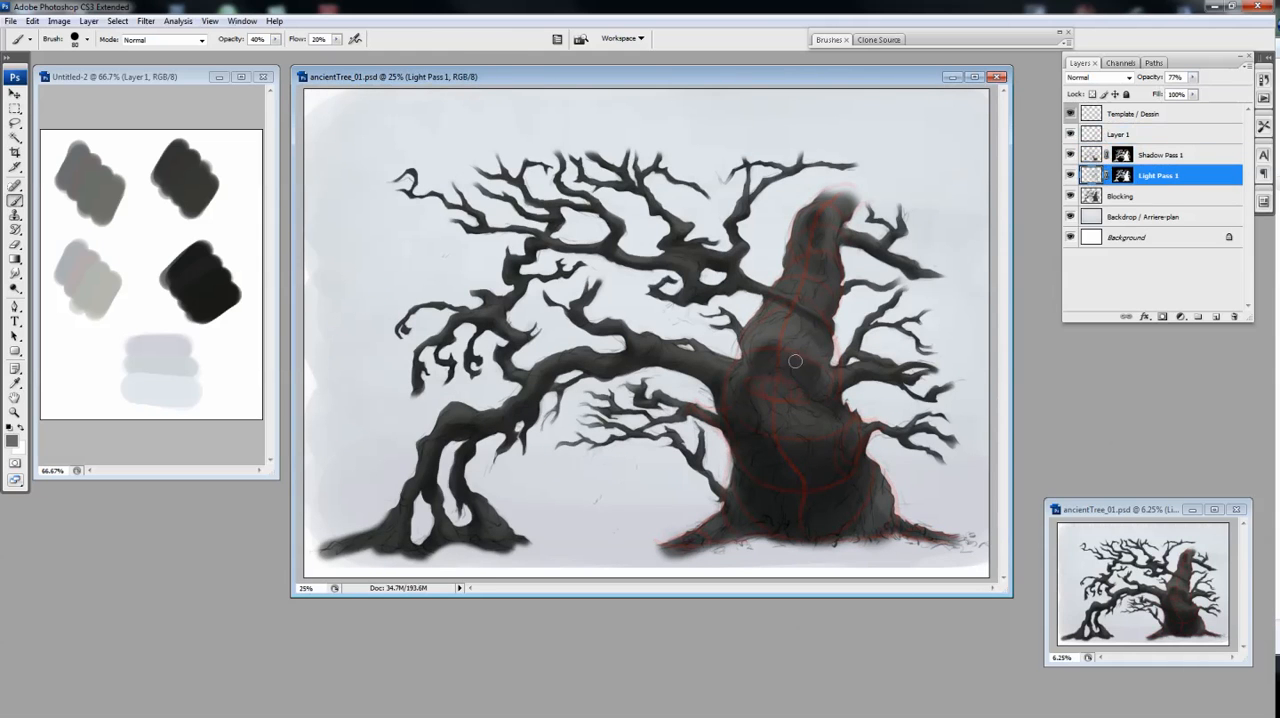
# Paint grey light areas on the trunk in Light Pass 1, alternating Eraser and Brush
pyautogui.press('e')
pyautogui.press('b')
pyautogui.press('e')
pyautogui.press('b')
# Rework the trunk's shadows on Shadow Pass 1 in a dark colour, alternating Eraser and Brush
pyautogui.hotkey('alt', ']')
pyautogui.press('d')
pyautogui.press('e')
pyautogui.press('b')
pyautogui.press('e')
pyautogui.press('b')
pyautogui.moveTo(800, 403); pyautogui.dragTo(768, 399)
pyautogui.press('e')
pyautogui.press('b')
pyautogui.hotkey('ctrl', '-')
pyautogui.hotkey('ctrl', '-')
pyautogui.hotkey('ctrl', '-')
pyautogui.press('e')
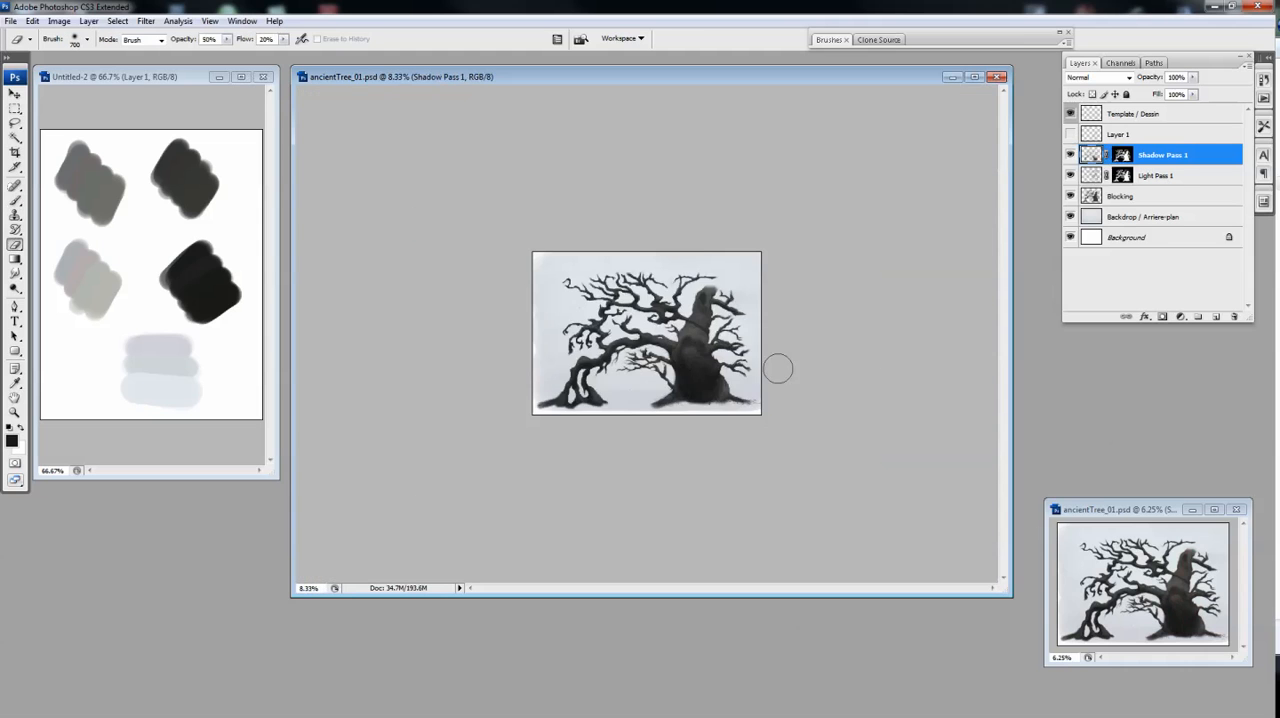
# Set the opacity of Shadow Pass 2 / ombrage 2 to 69% and shade the trunk's face area on Layer 1
pyautogui.hotkey('ctrl', '+')
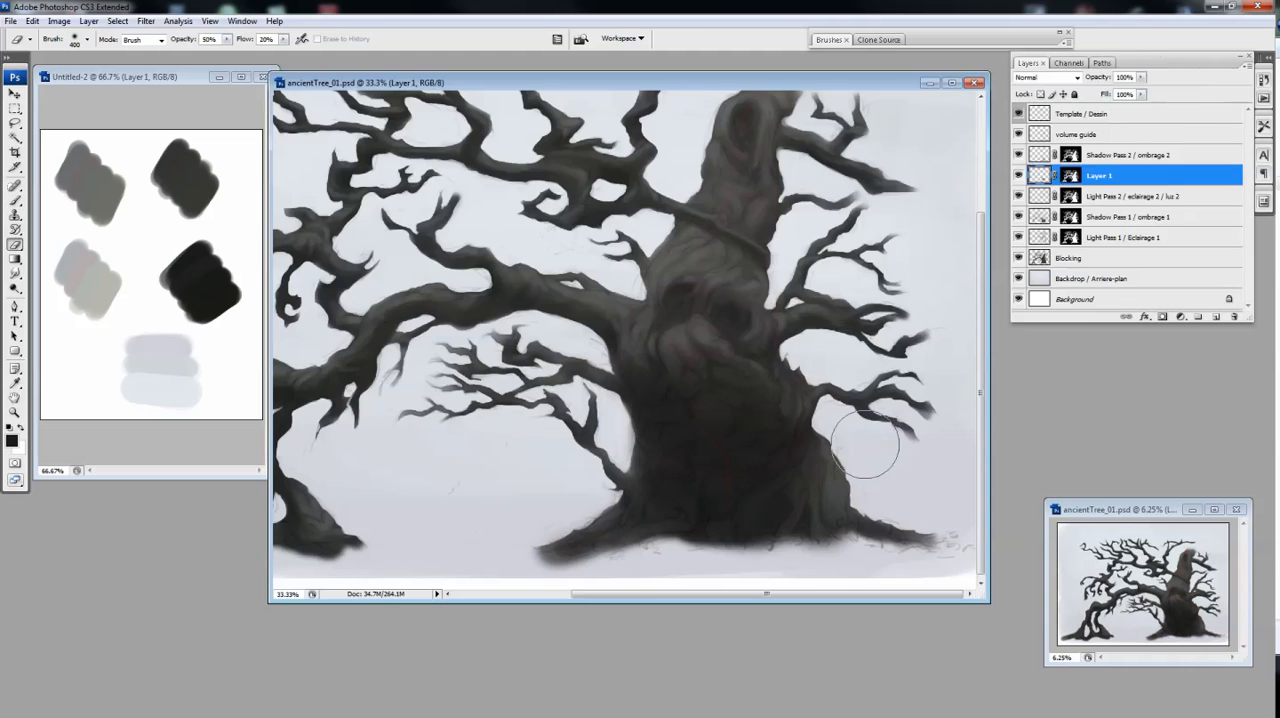
pyautogui.click(1128, 155)
pyautogui.click(1141, 77)
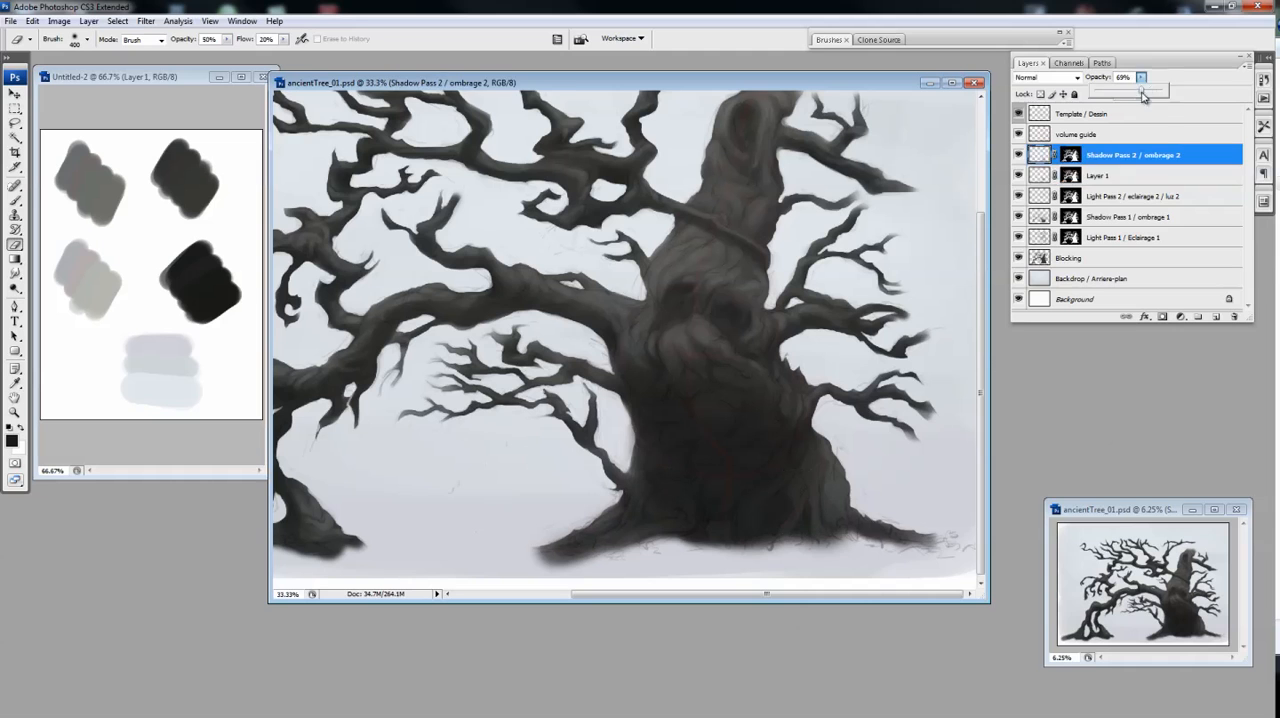
pyautogui.click(1100, 175)
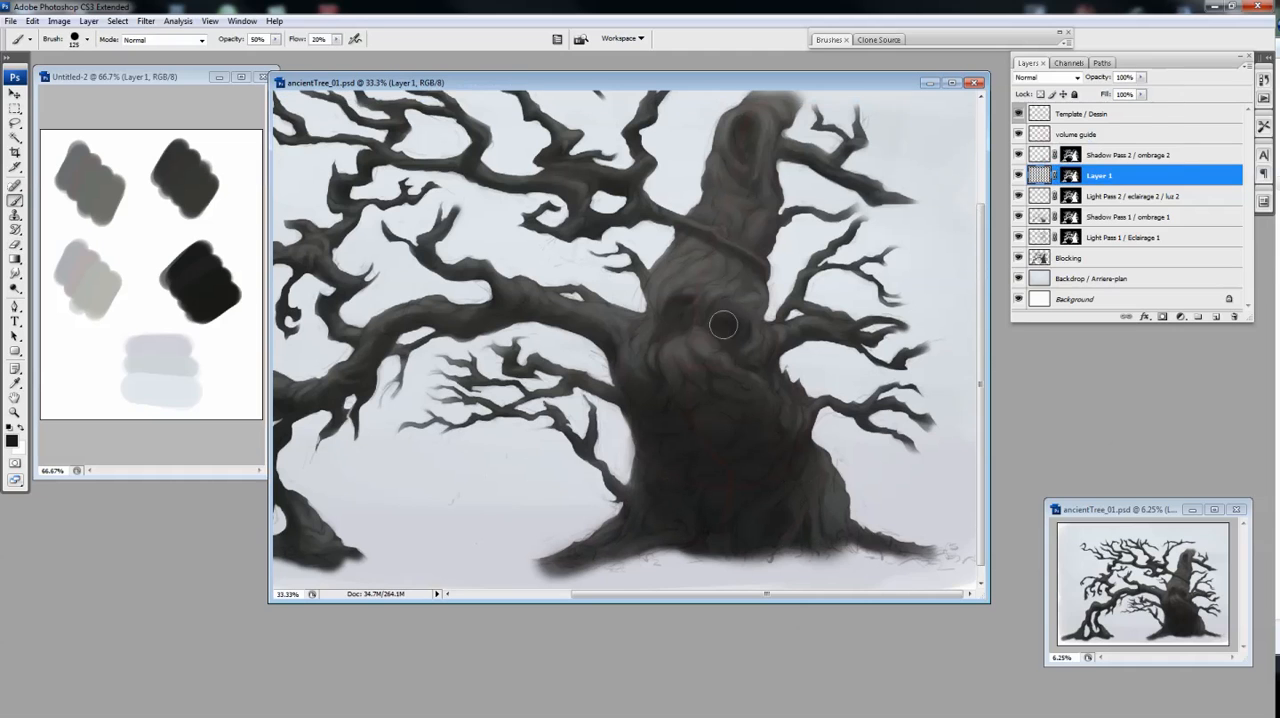
pyautogui.press('e')
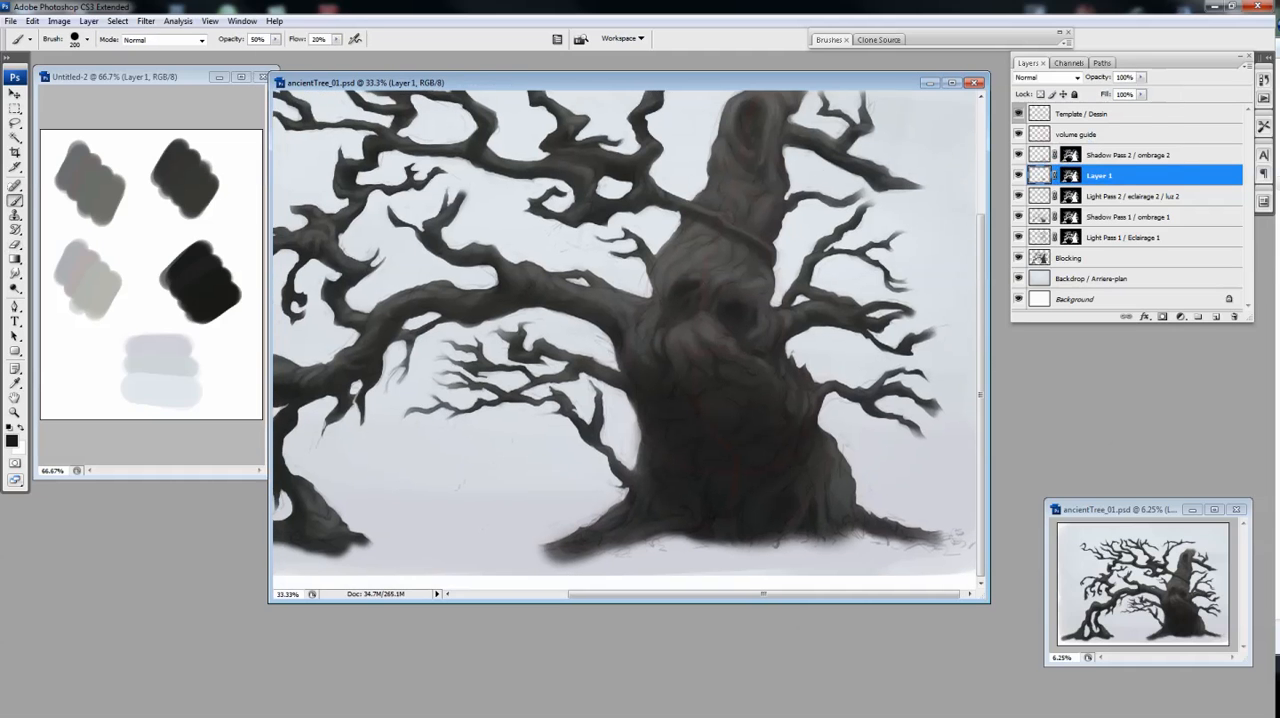
pyautogui.click(1130, 216)
pyautogui.click(1098, 175)
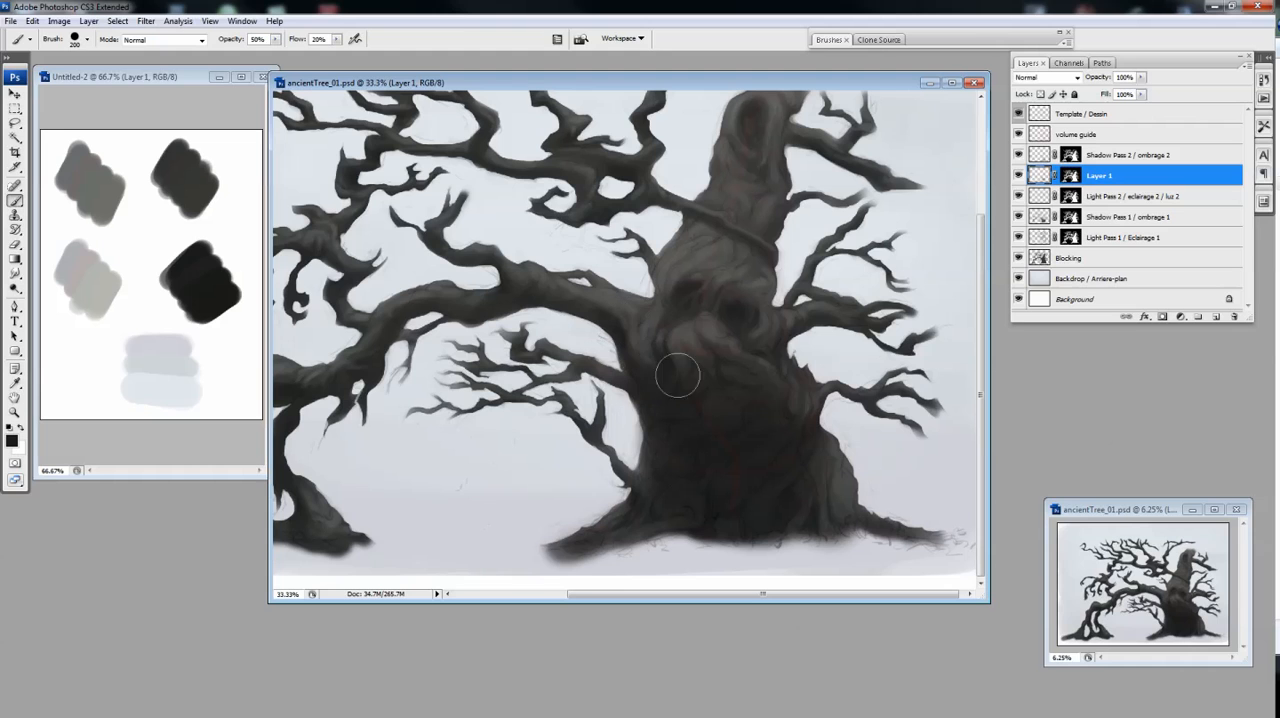
# Shade the long arching branch and the trunk on Layer 1 with the Brush reduced to size 100
pyautogui.moveTo(551, 305)
pyautogui.mouseDown()
pyautogui.moveTo(511, 285)
pyautogui.moveTo(617, 271)
pyautogui.mouseUp()
pyautogui.press('[')
pyautogui.press('[')
pyautogui.press('[')
pyautogui.press('[')
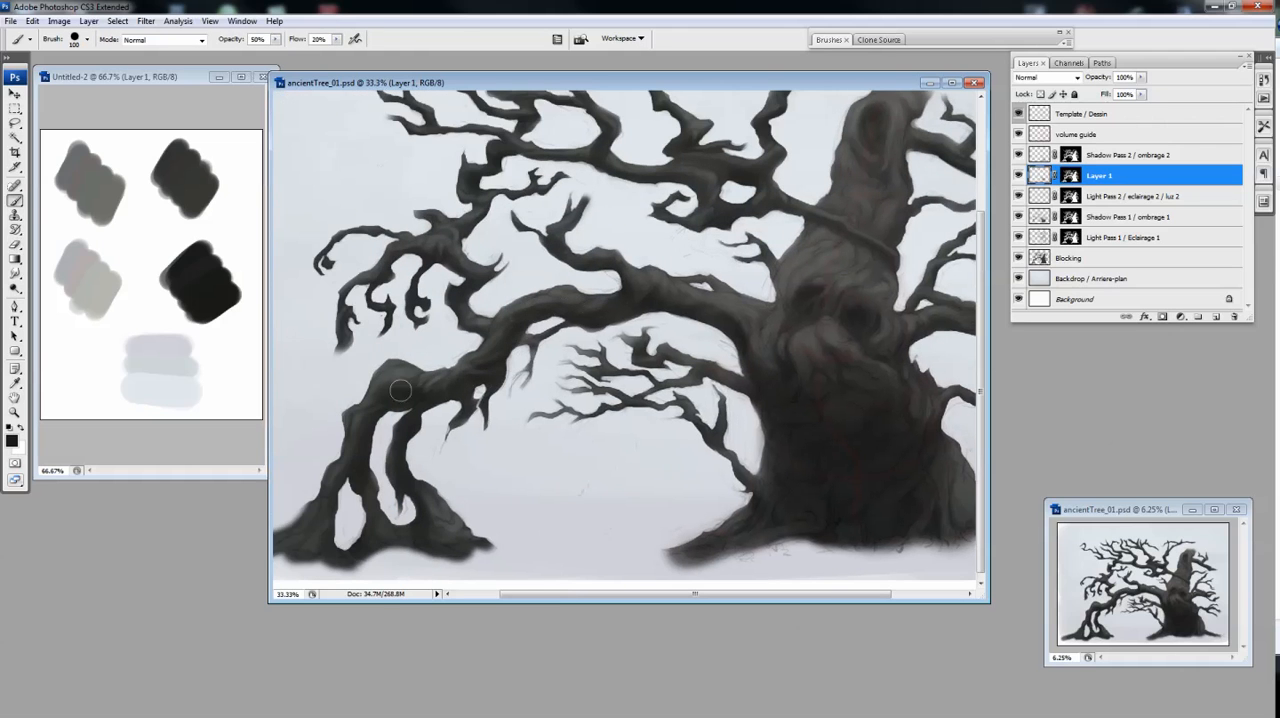
pyautogui.moveTo(652, 339); pyautogui.dragTo(567, 391)
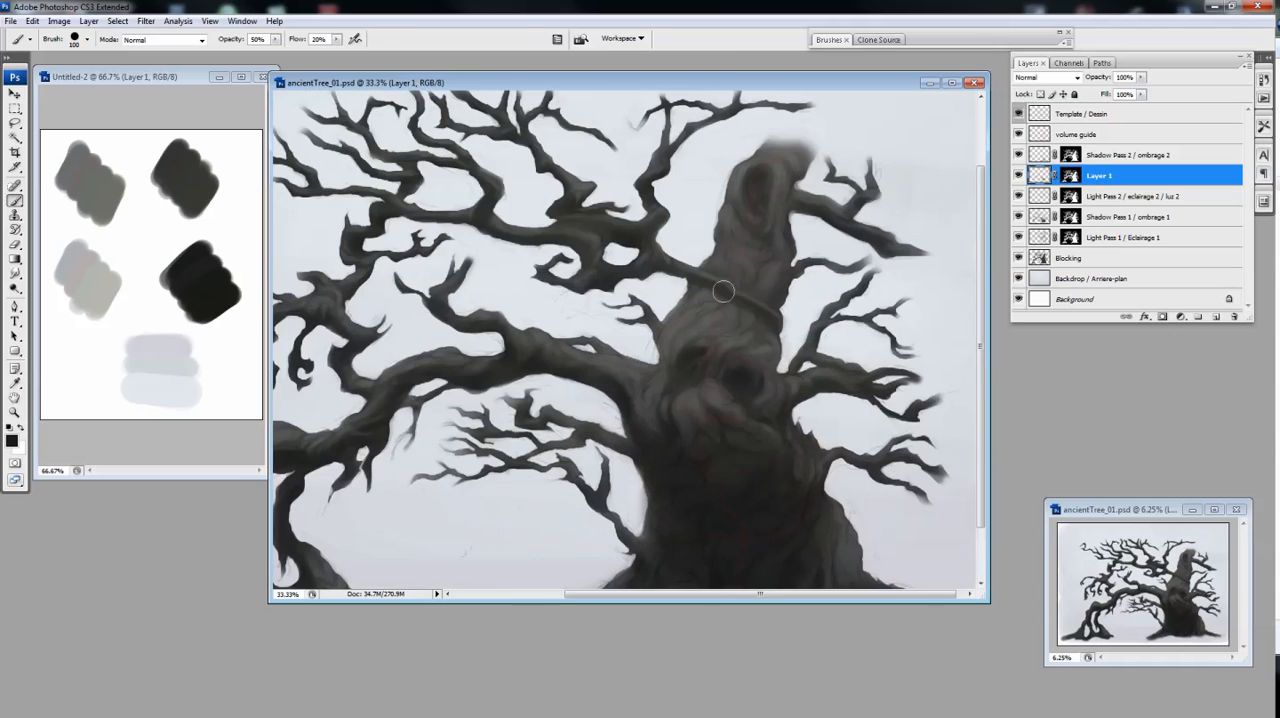
pyautogui.moveTo(836, 283); pyautogui.dragTo(821, 228)
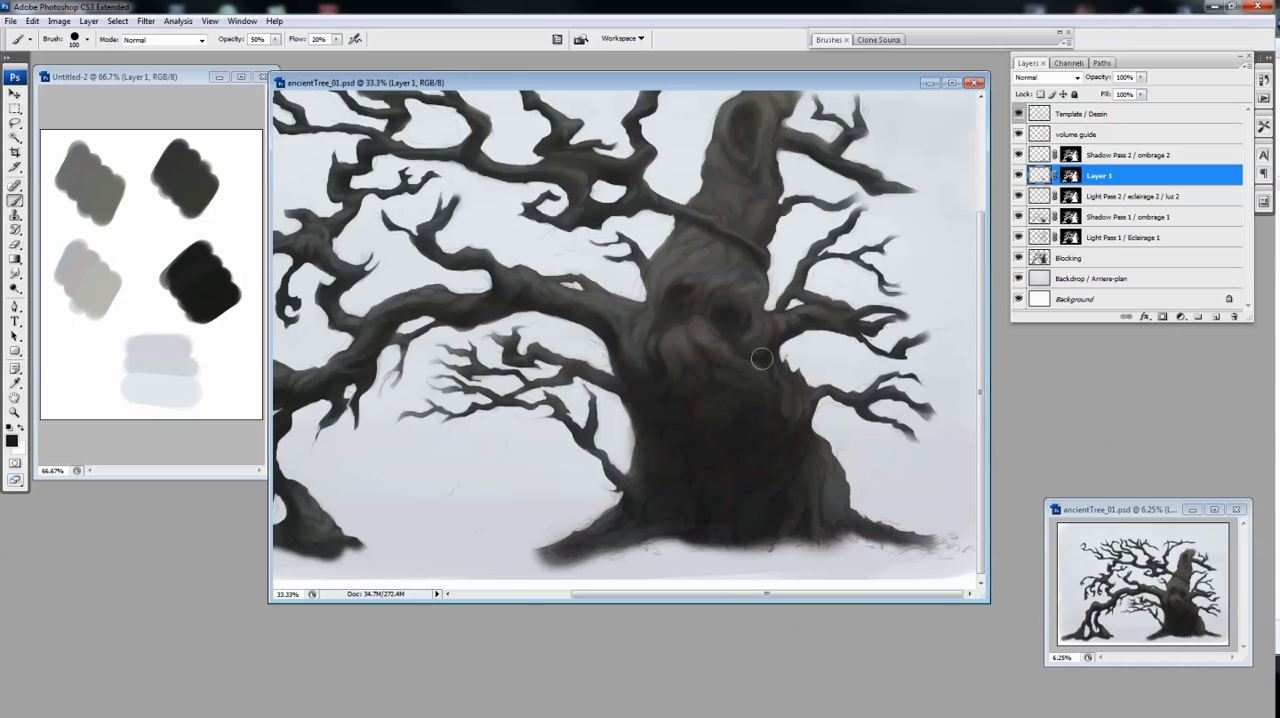
# Blend the trunk's shading on Layer 1 with a larger Eraser and a Brush enlarged to size 400
pyautogui.press(']')
pyautogui.press(']')
pyautogui.press(']')
pyautogui.press(']')
pyautogui.press(']')
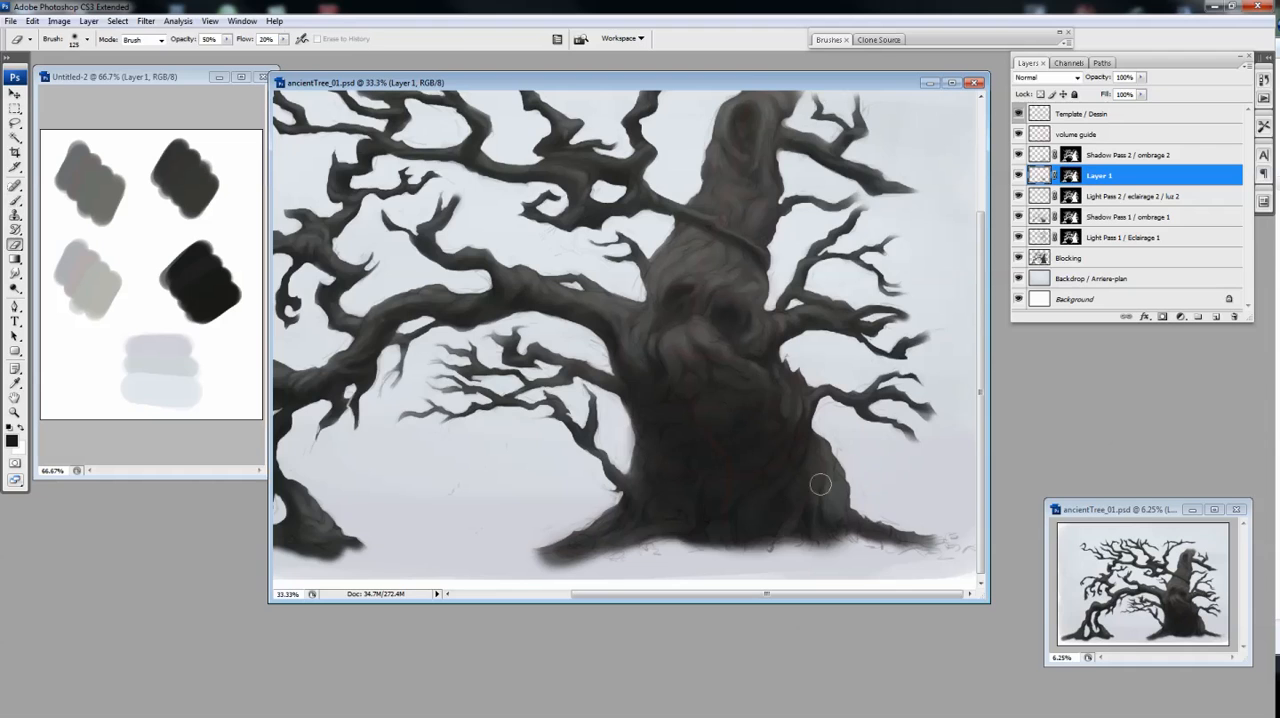
pyautogui.hotkey('ctrl', '-')
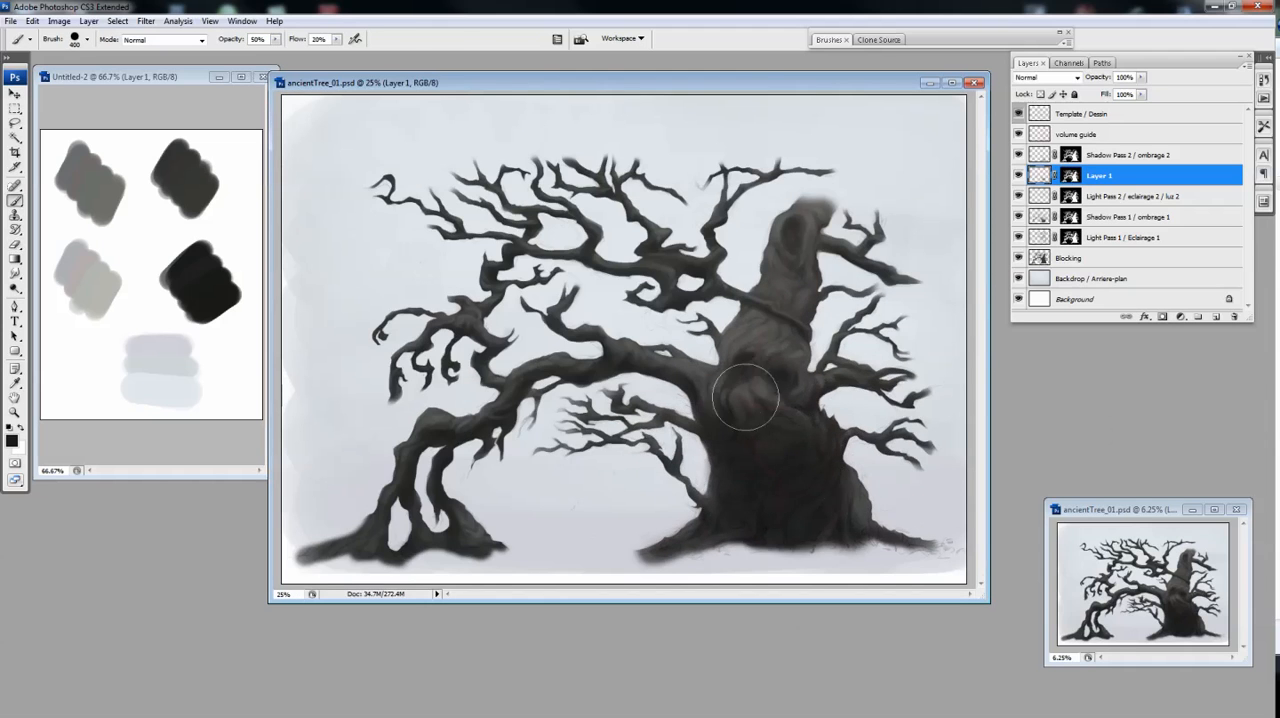
pyautogui.press('e')
pyautogui.press('b')
pyautogui.press('e')
pyautogui.press('b')
# Raise the opacity of Shadow Pass 2 / ombrage 2 to 100%
pyautogui.click(1141, 78)
pyautogui.click(1133, 155)
pyautogui.click(1142, 78)
pyautogui.moveTo(1143, 91); pyautogui.dragTo(1156, 91)
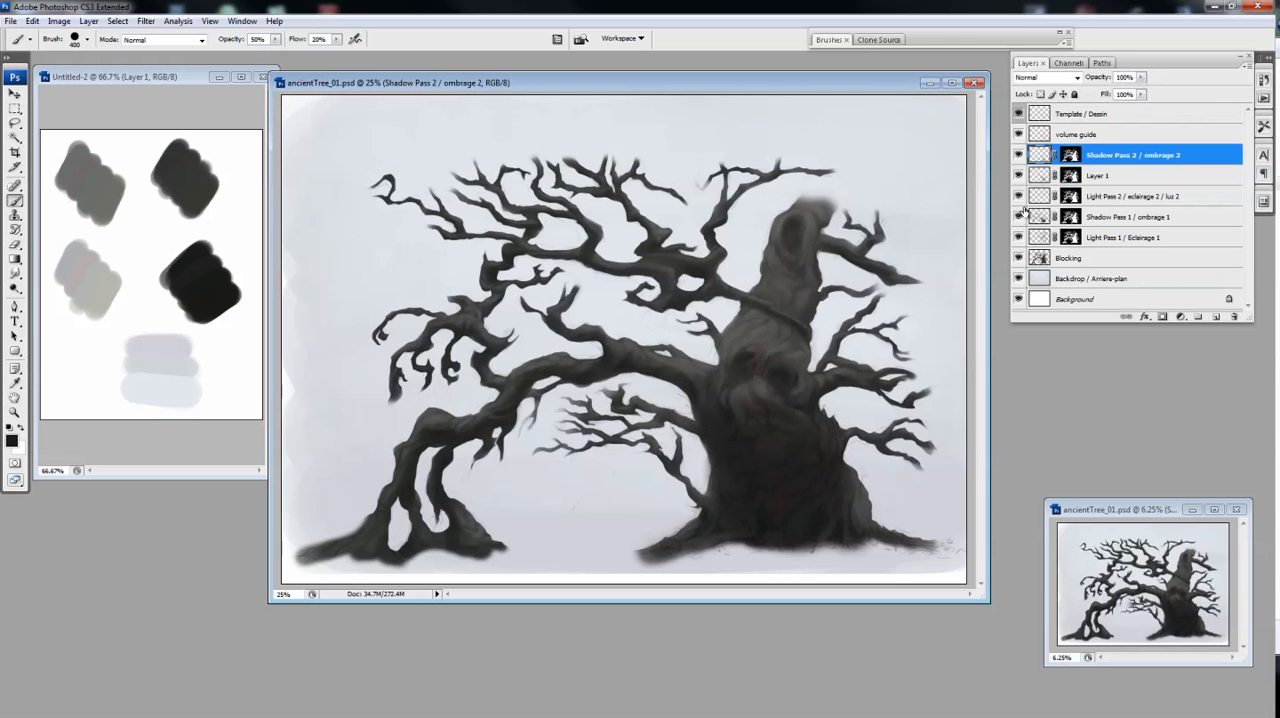
# Brighten the lower trunk with grey on Light Pass 1 / Eclairage 1, using a smaller Brush
pyautogui.click(1040, 237)
pyautogui.press('[')
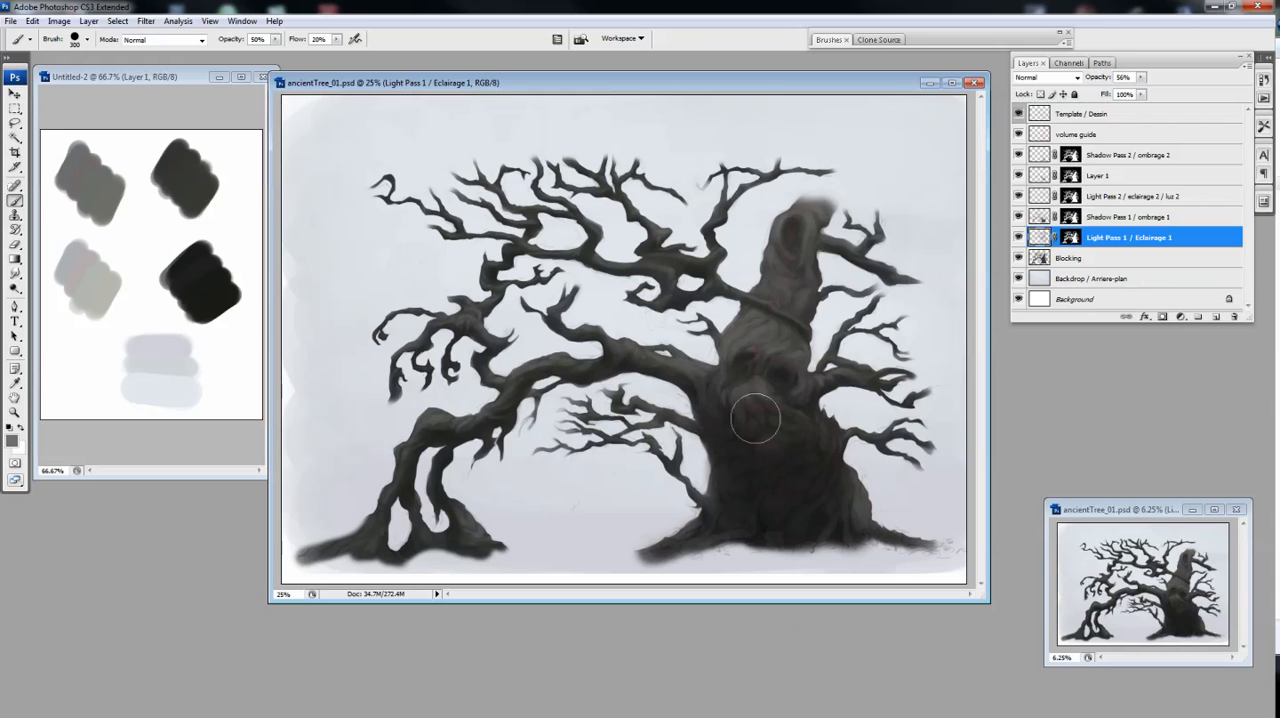
pyautogui.click(1045, 179)
pyautogui.click(1068, 236)
# Set Shadow Pass 2's opacity to 75% and darken the lower trunk with a size 300 Brush at 40% opacity
pyautogui.click(1042, 156)
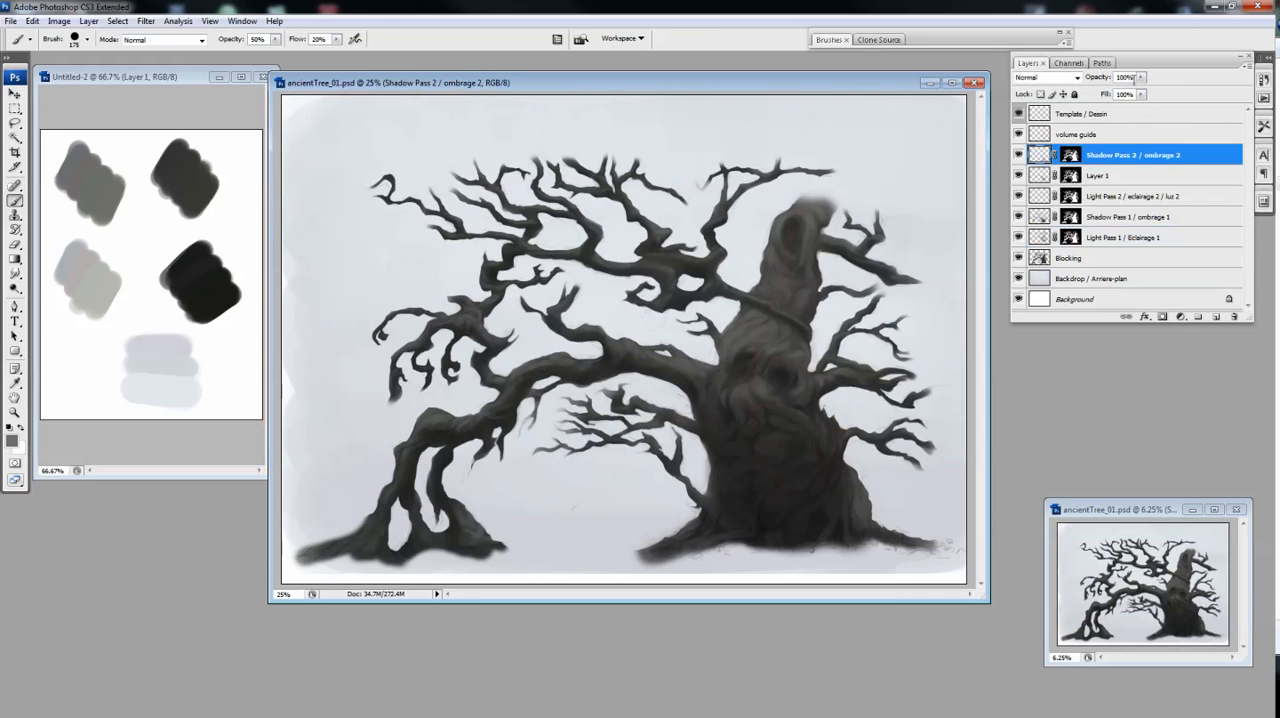
pyautogui.keyDown('ctrl'); pyautogui.click(662, 440); pyautogui.keyUp('ctrl')
pyautogui.keyDown('alt'); pyautogui.click(1019, 156); pyautogui.keyUp('alt')
pyautogui.keyDown('alt'); pyautogui.click(1019, 156); pyautogui.keyUp('alt')
pyautogui.keyDown('alt'); pyautogui.click(767, 415); pyautogui.keyUp('alt')
pyautogui.press(']')
pyautogui.press(']')
pyautogui.press(']')
pyautogui.press('4')
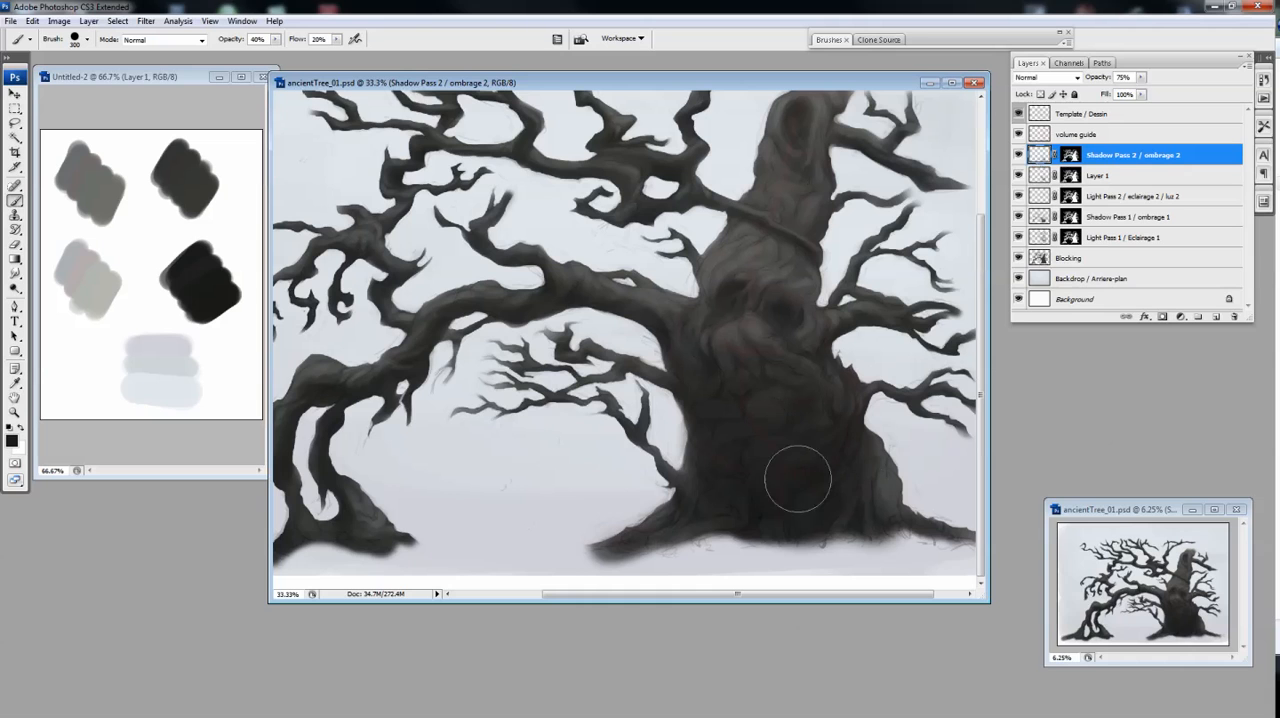
pyautogui.press('e')
pyautogui.press('b')
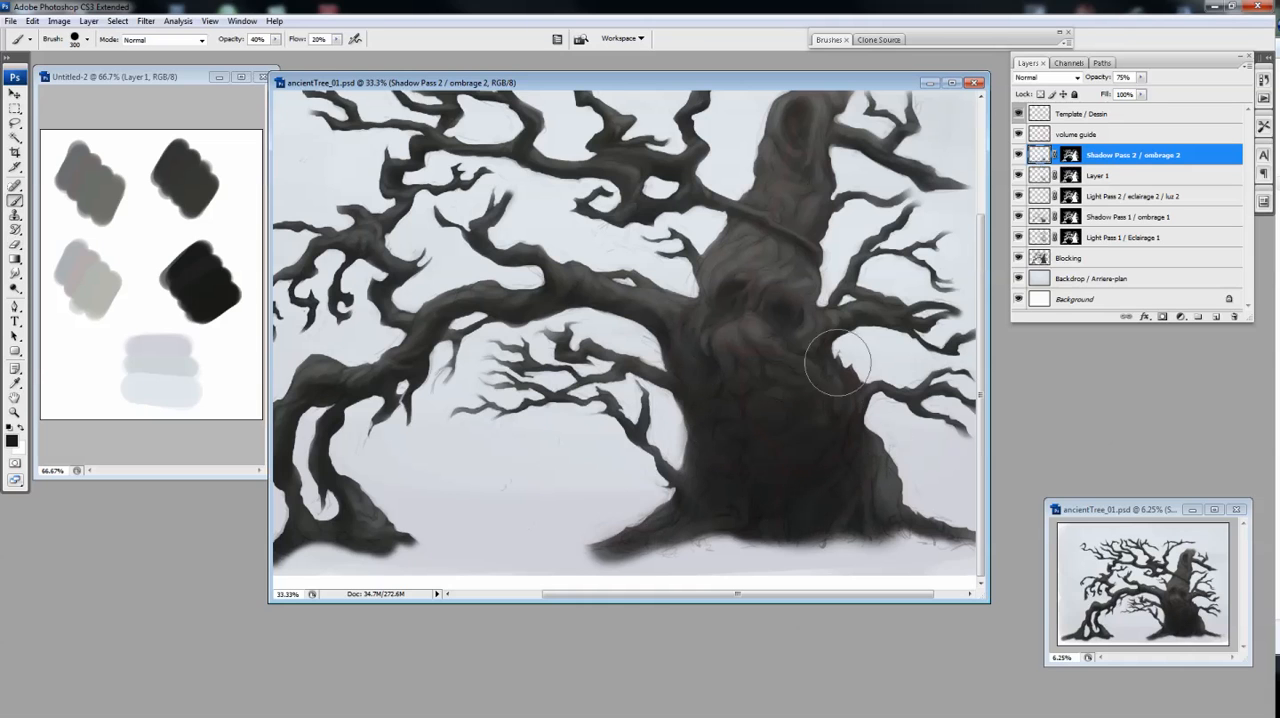
# Set the volume guide's opacity to 15% and return to Shadow Pass 2 with the Brush enlarged to size 600
pyautogui.click(1080, 134)
pyautogui.moveTo(1141, 77); pyautogui.dragTo(1162, 95)
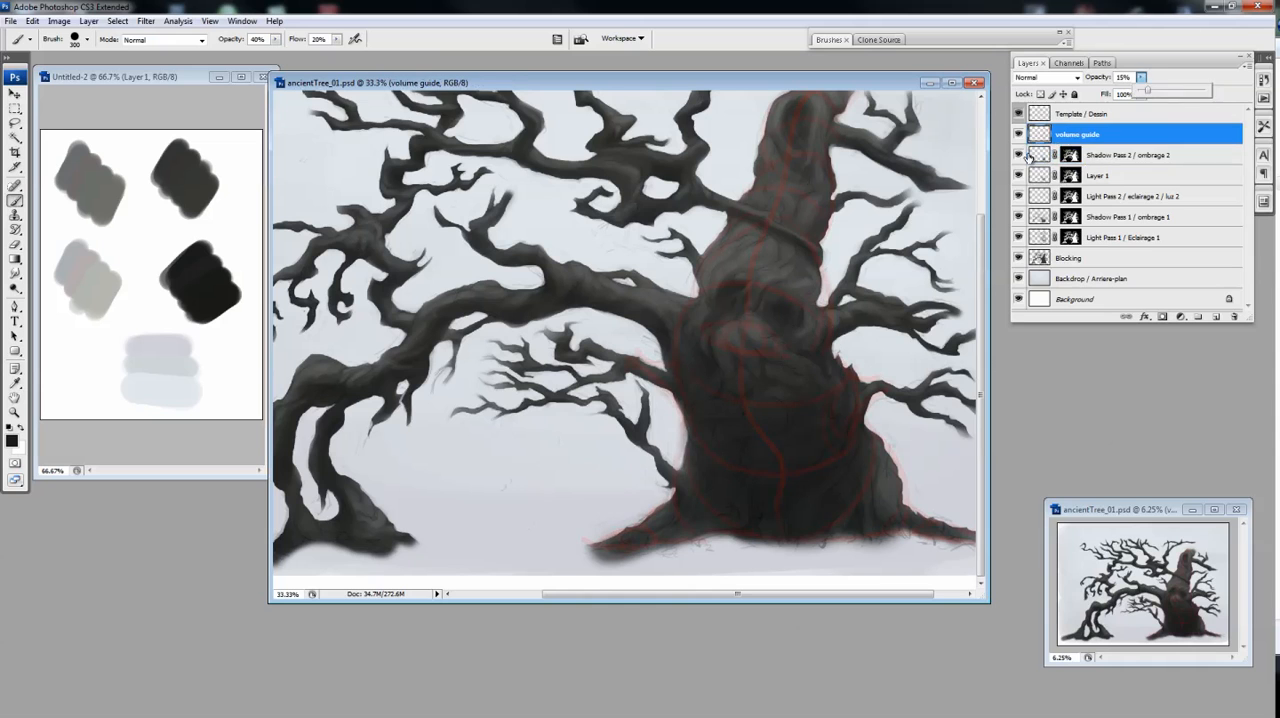
pyautogui.click(1128, 155)
pyautogui.press(']')
pyautogui.press(']')
pyautogui.press(']')
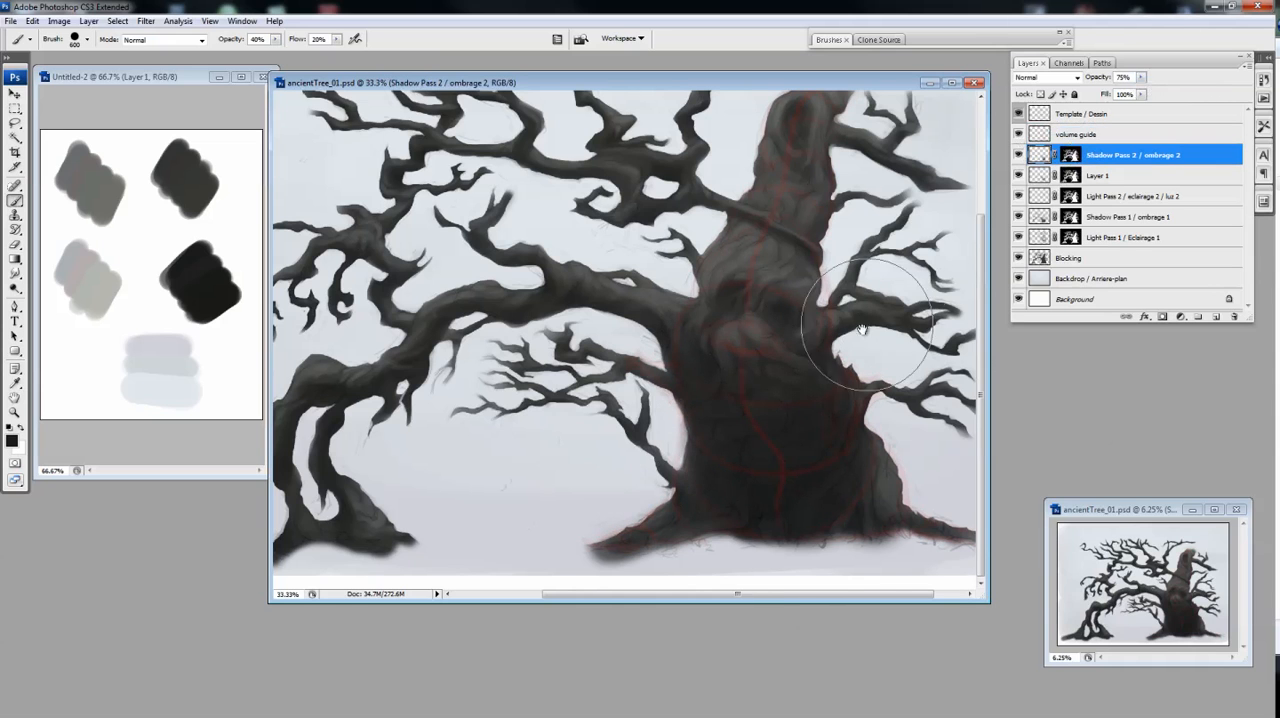
# Deepen the broad shadows around the trunk's bulge on Shadow Pass 2, using the Eraser and Brush
pyautogui.moveTo(885, 340); pyautogui.dragTo(845, 380)
pyautogui.press('e')
pyautogui.hotkey('ctrl', '-')
pyautogui.hotkey('ctrl', '-')
pyautogui.hotkey('ctrl', '+')
pyautogui.hotkey('ctrl', '+')
pyautogui.press('b')
pyautogui.moveTo(784, 462); pyautogui.dragTo(760, 376)
# Adjust Shadow Pass 2's opacity and merge it with Layer 1 into a single masked shadow layer
pyautogui.moveTo(1141, 77)
pyautogui.mouseDown()
pyautogui.moveTo(1149, 85)
pyautogui.moveTo(1134, 93)
pyautogui.mouseUp()
pyautogui.click(1019, 155)
pyautogui.click(1019, 155)
pyautogui.keyDown('shift'); pyautogui.click(1134, 176); pyautogui.keyUp('shift')
pyautogui.hotkey('ctrl', 'e')
pyautogui.keyDown('ctrl'); pyautogui.click(1071, 176); pyautogui.keyUp('ctrl')
pyautogui.click(1162, 316)
# Toggle the Template / Dessin and volume guide layers to examine the painting without them
pyautogui.hotkey('ctrl', '-')
pyautogui.click(1019, 114)
pyautogui.click(1018, 133)
pyautogui.click(1018, 133)
pyautogui.click(1019, 114)
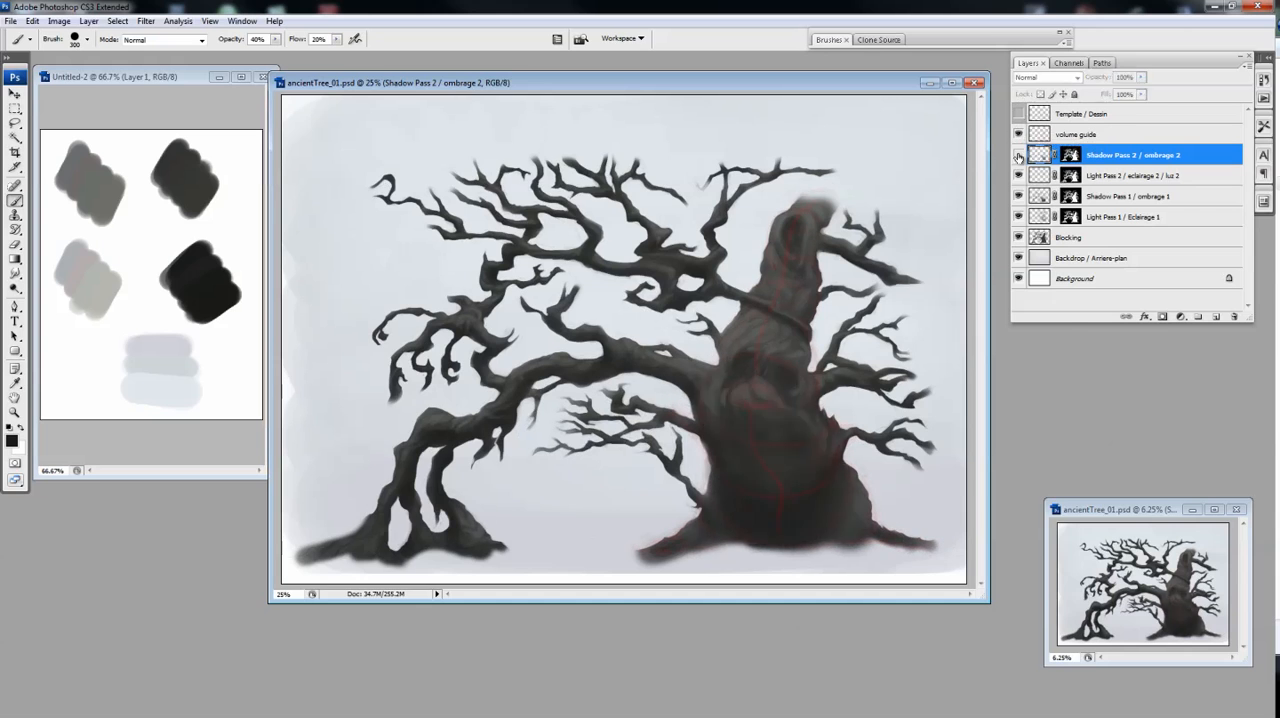
# Choose another Eraser tip, refine the trunk's shadows on Shadow Pass 2 and hide the volume guide
pyautogui.hotkey('ctrl', '+')
pyautogui.press('e')
pyautogui.click(829, 40)
pyautogui.click(824, 173)
pyautogui.click(829, 40)
pyautogui.press('b')
pyautogui.hotkey('ctrl', '+')
pyautogui.press('e')
pyautogui.click(1019, 134)
pyautogui.hotkey('ctrl', '-')
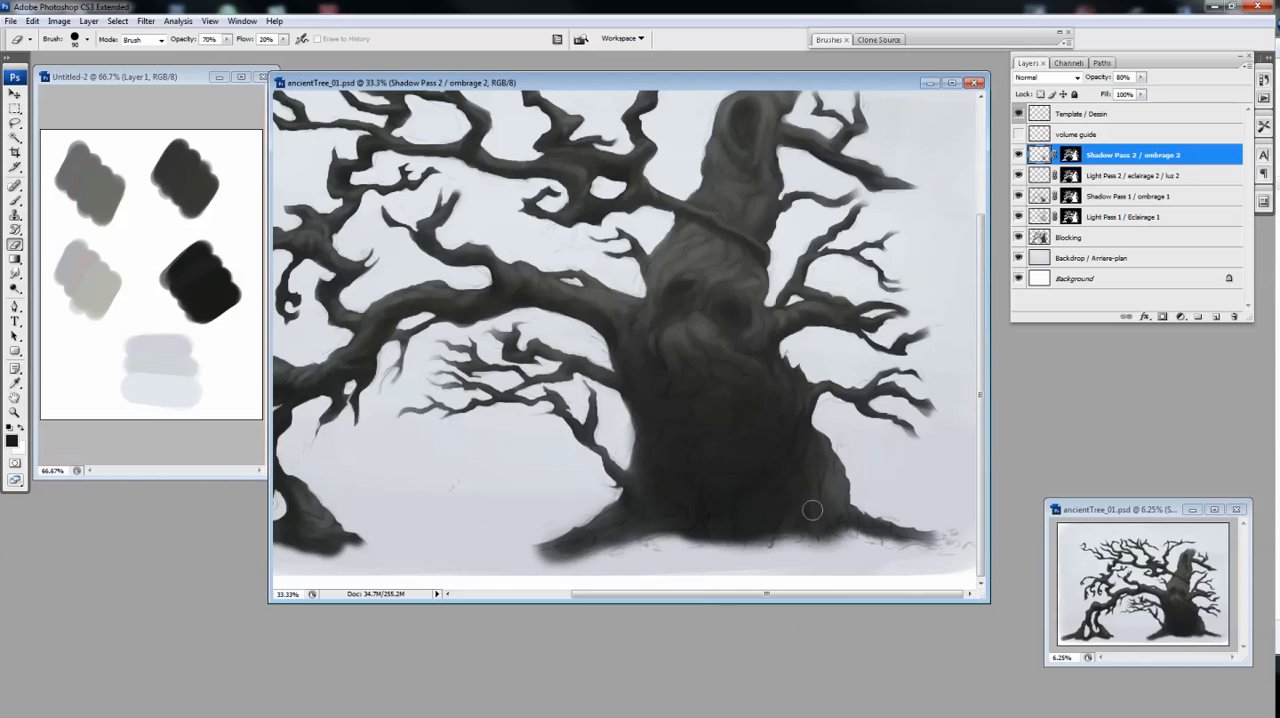
# Soften the shadows of the lower trunk and roots with an enlarged Eraser, retouching with the Brush
pyautogui.hotkey('ctrl', '+')
pyautogui.press(']')
pyautogui.press(']')
pyautogui.press(']')
pyautogui.hotkey('ctrl', '-')
pyautogui.moveTo(729, 485); pyautogui.dragTo(740, 484)
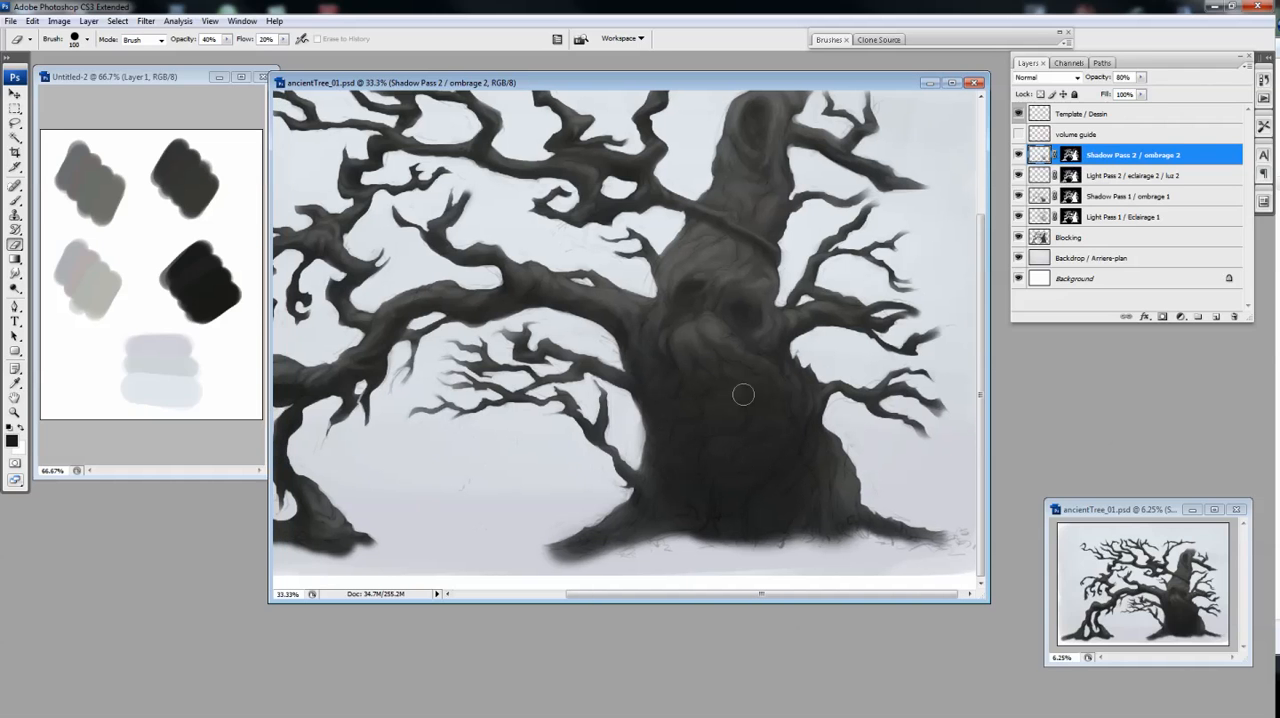
pyautogui.moveTo(810, 398); pyautogui.dragTo(762, 473)
pyautogui.press('b')
pyautogui.hotkey('ctrl', '-')
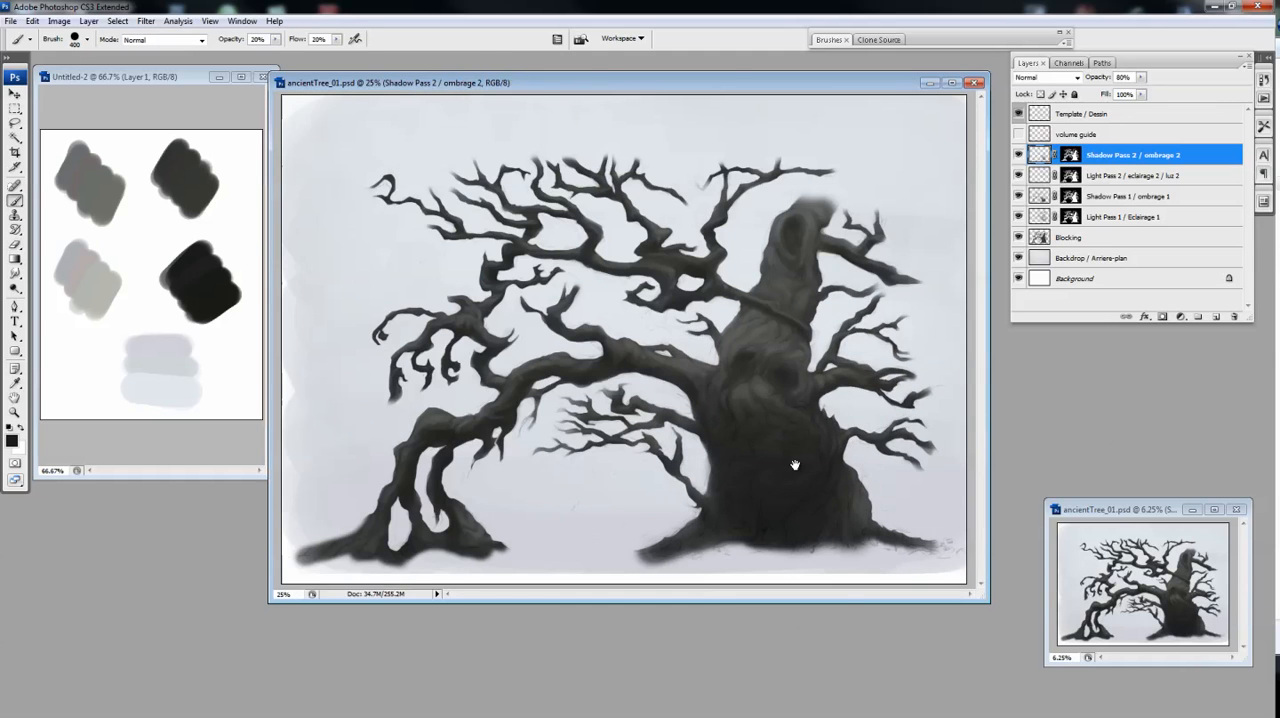
# Shade the underside of the arching branch with a smaller Brush of size 90 at 60% opacity
pyautogui.keyDown('ctrl'); pyautogui.click(549, 432); pyautogui.keyUp('ctrl')
pyautogui.press('[')
pyautogui.press('[')
pyautogui.press('[')
pyautogui.press('[')
pyautogui.press('6')
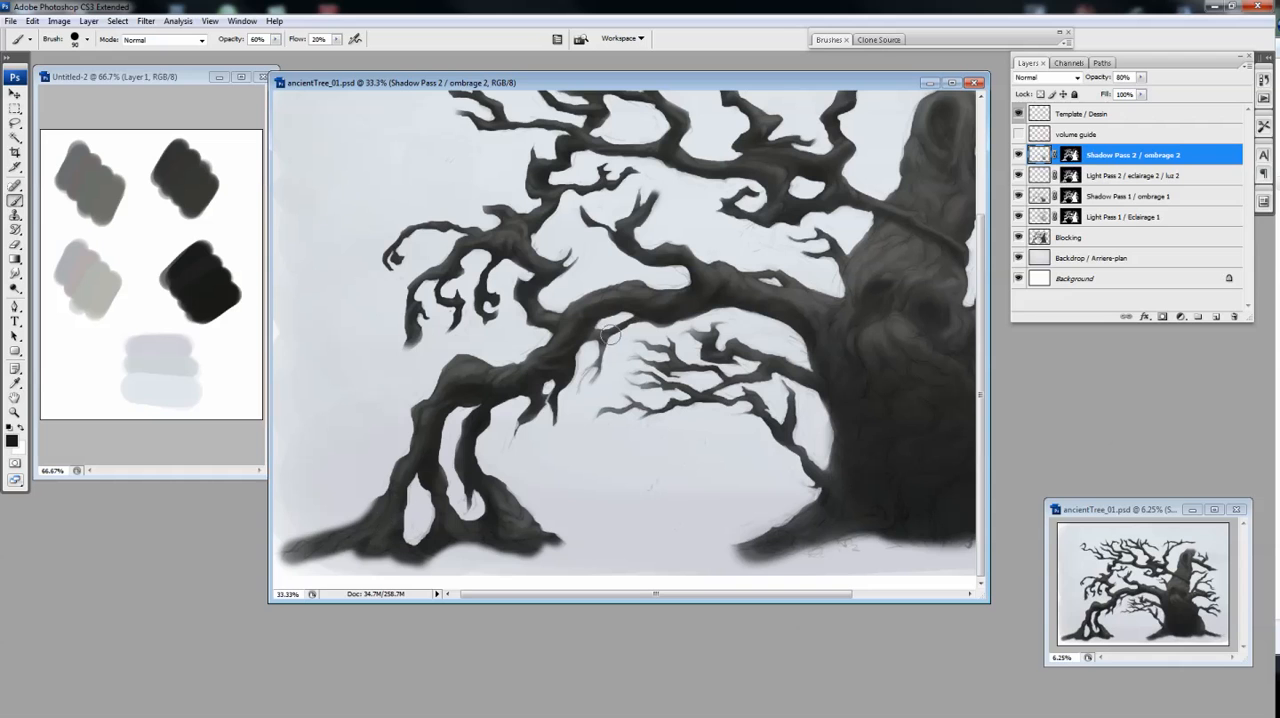
# Add finer shadows along the upper and outer branches on Shadow Pass 2 with a size 70 Brush
pyautogui.keyDown('ctrl'); pyautogui.click(444, 280); pyautogui.keyUp('ctrl')
pyautogui.press('[')
pyautogui.press('[')
pyautogui.hotkey('ctrl', '-')
pyautogui.keyDown('ctrl'); pyautogui.click(651, 260); pyautogui.keyUp('ctrl')
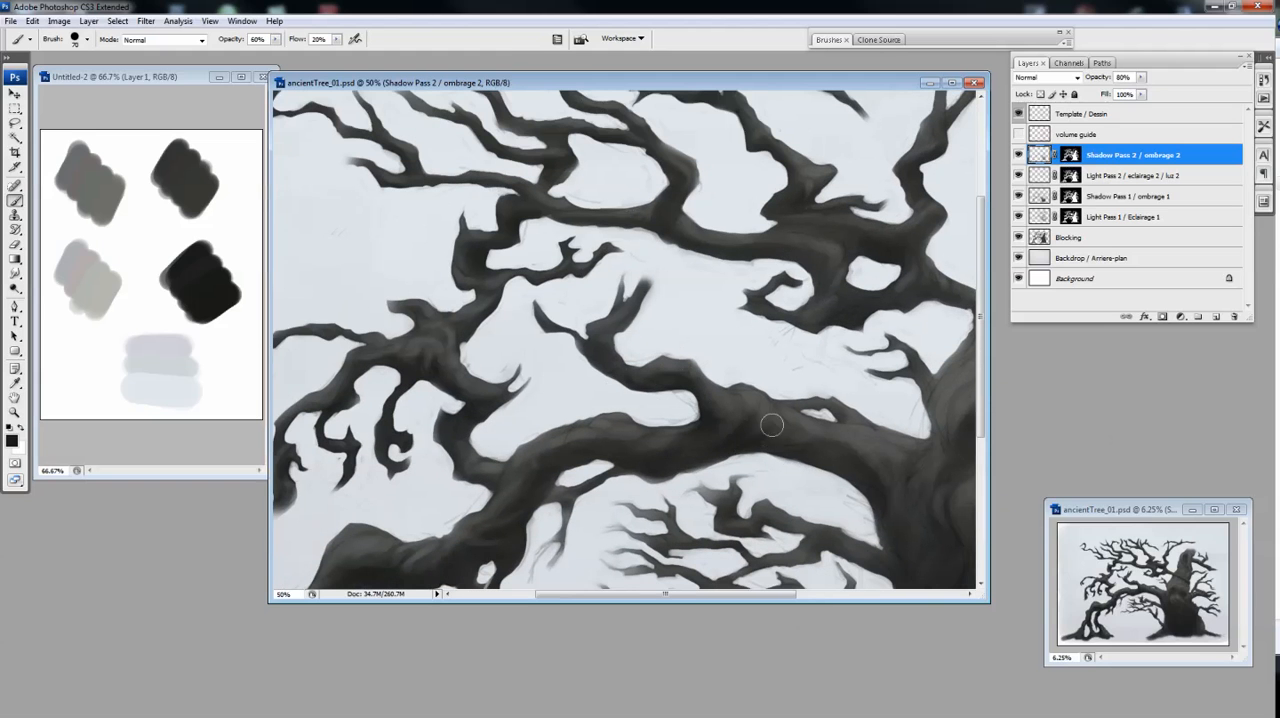
pyautogui.moveTo(895, 454); pyautogui.dragTo(859, 434)
pyautogui.hotkey('ctrl', '-')
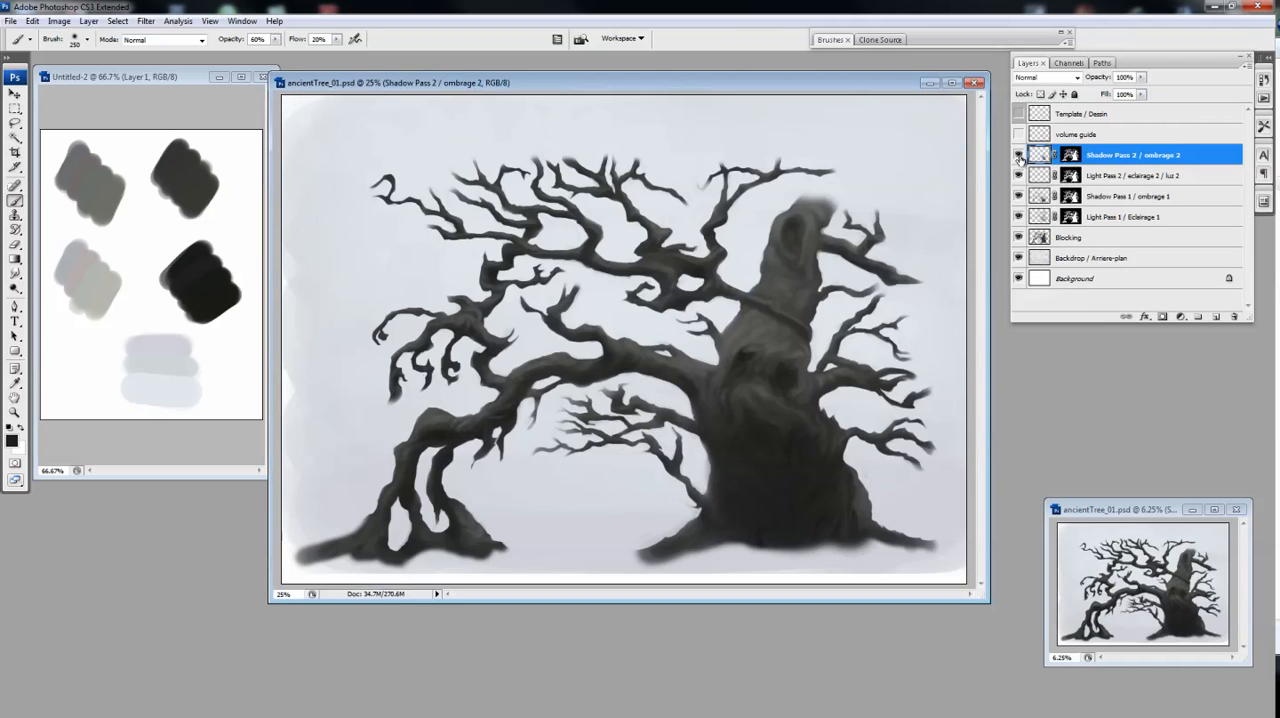
# Add a layer named "Light Pass 3 / eclairage 3" above Shadow Pass 2 and give it the tree's layer mask
pyautogui.click(1216, 317)
pyautogui.moveTo(1070, 175); pyautogui.dragTo(1070, 155)
pyautogui.doubleClick(1098, 155)
pyautogui.write('Light Pass 3 / eclairage 3')
pyautogui.press('Return')
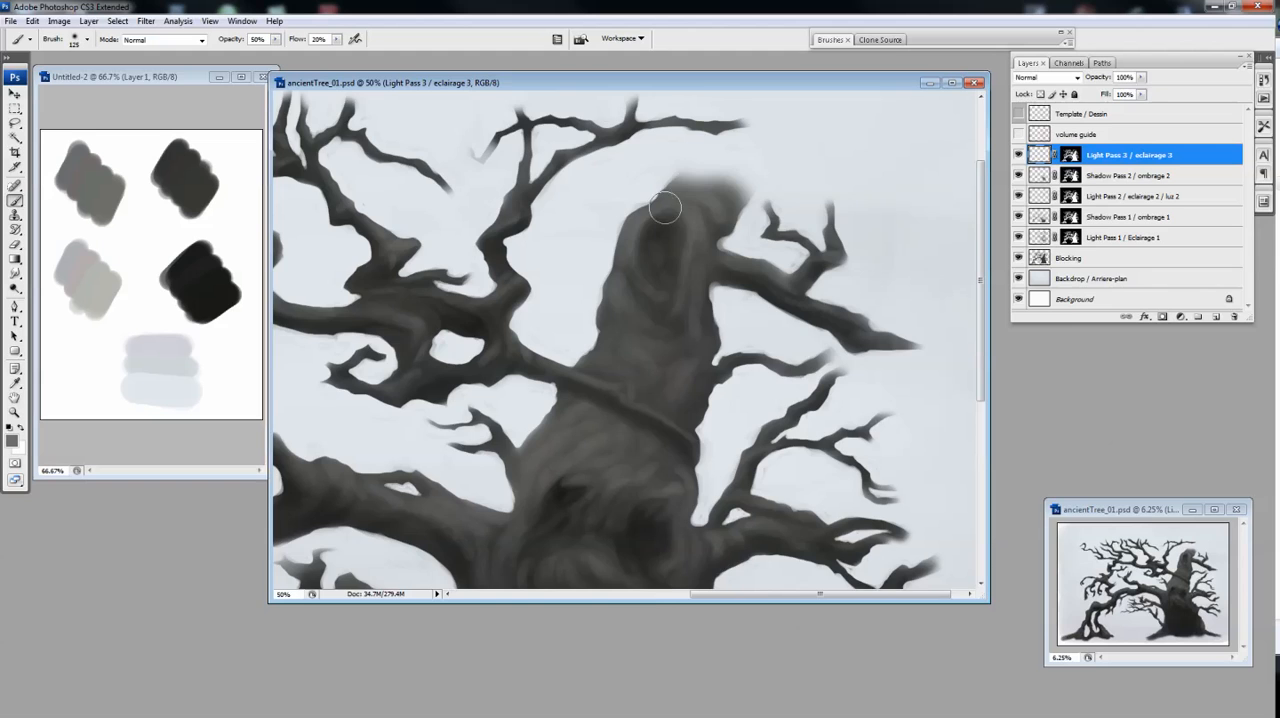
pyautogui.hotkey('ctrl', '-')
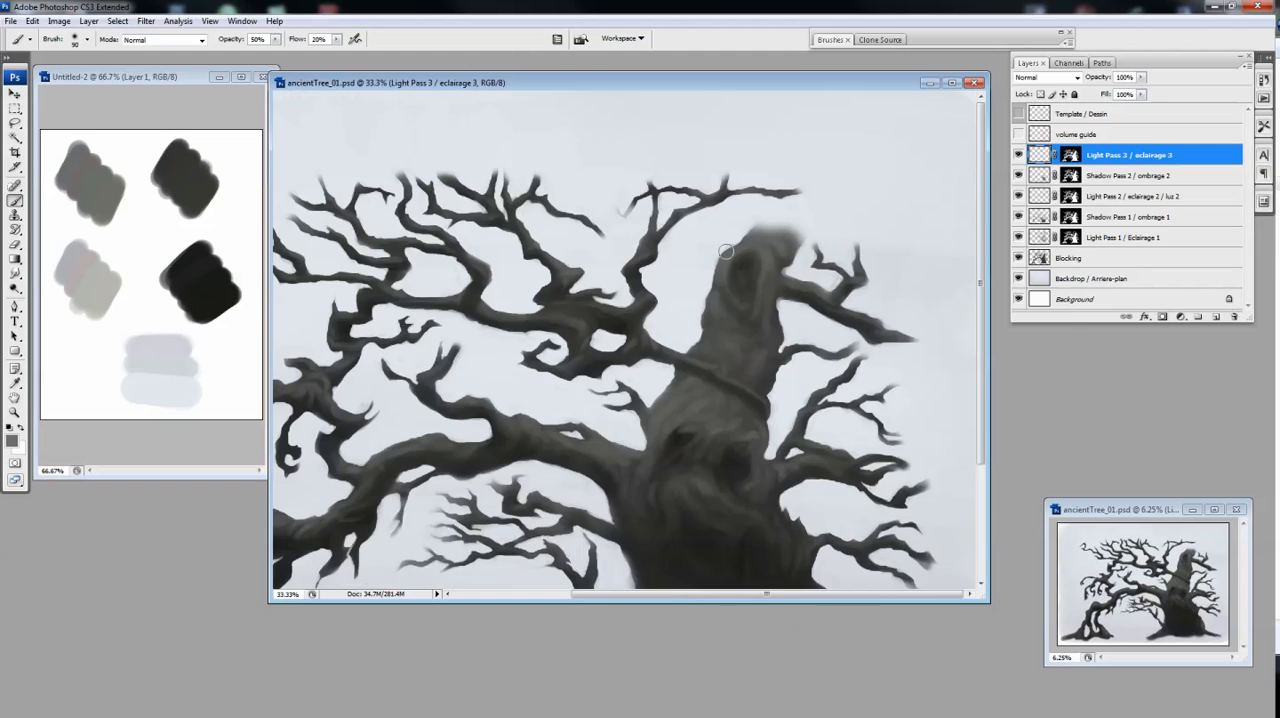
# Clear any selection and choose a different round Brush tip for Light Pass 3
pyautogui.hotkey('ctrl', 'd')
pyautogui.doubleClick(830, 40)
pyautogui.moveTo(906, 268); pyautogui.dragTo(965, 268)
pyautogui.doubleClick(827, 40)
pyautogui.hotkey('ctrl', '+')
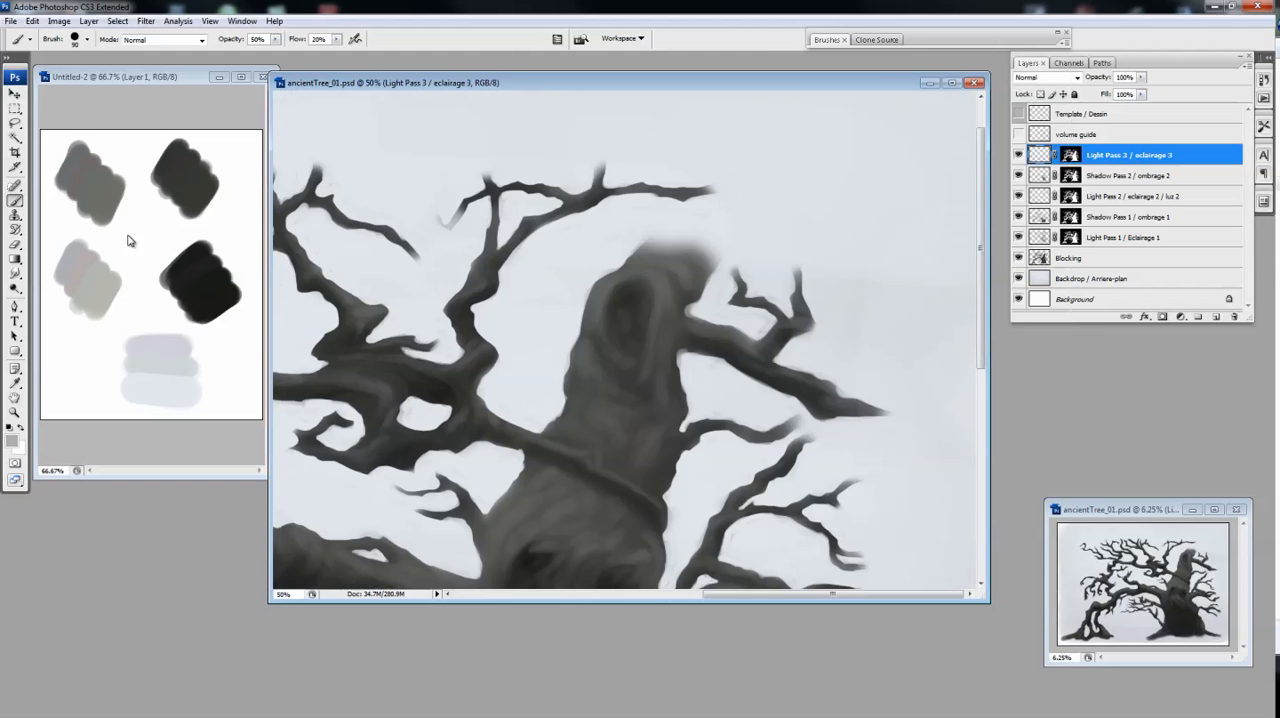
# Paint light strokes around the hollow at the trunk's top on Light Pass 3 in light grey
pyautogui.moveTo(610, 322); pyautogui.dragTo(634, 276)
pyautogui.press('[')
pyautogui.press('[')
pyautogui.moveTo(650, 445); pyautogui.dragTo(652, 463)
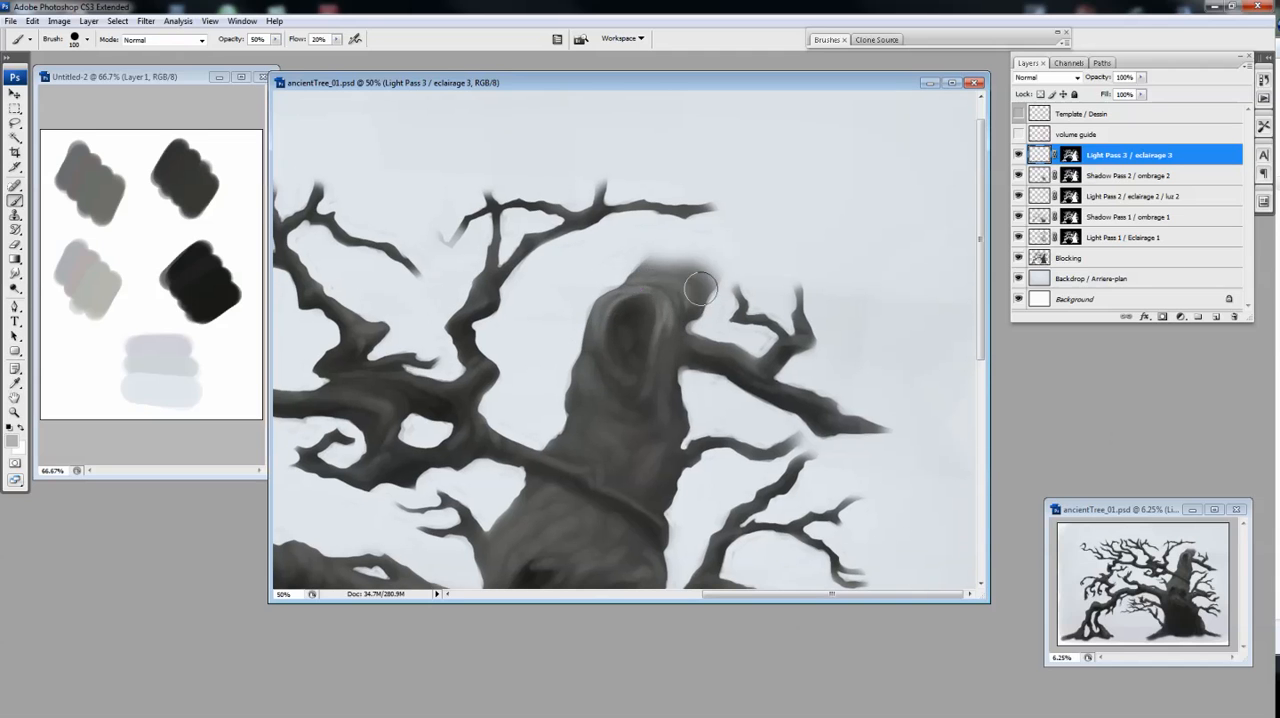
# Refine the highlights around the upper trunk's hollow and below it, alternating Eraser and Brush
pyautogui.press('e')
pyautogui.moveTo(621, 331)
pyautogui.mouseDown()
pyautogui.moveTo(593, 362)
pyautogui.moveTo(606, 293)
pyautogui.moveTo(601, 373)
pyautogui.mouseUp()
pyautogui.press('[')
pyautogui.press('b')
pyautogui.moveTo(673, 412); pyautogui.dragTo(772, 206)
pyautogui.moveTo(722, 120); pyautogui.dragTo(724, 196)
pyautogui.press('e')
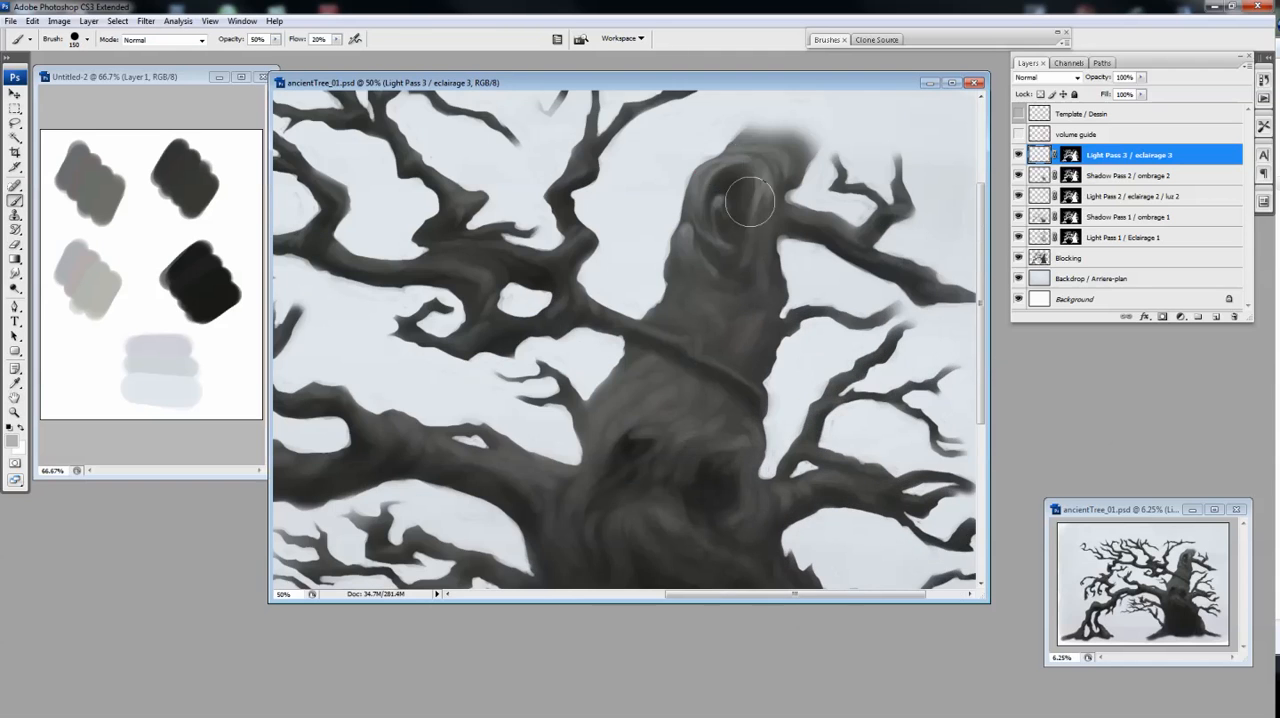
# Refine the light strokes around the trunk's top hollow, alternating Brush and Eraser, and lower the Brush opacity to 30%
pyautogui.press('b')
pyautogui.press(']')
pyautogui.press('e')
pyautogui.press('b')
pyautogui.press('e')
pyautogui.press('b')
pyautogui.press('3')
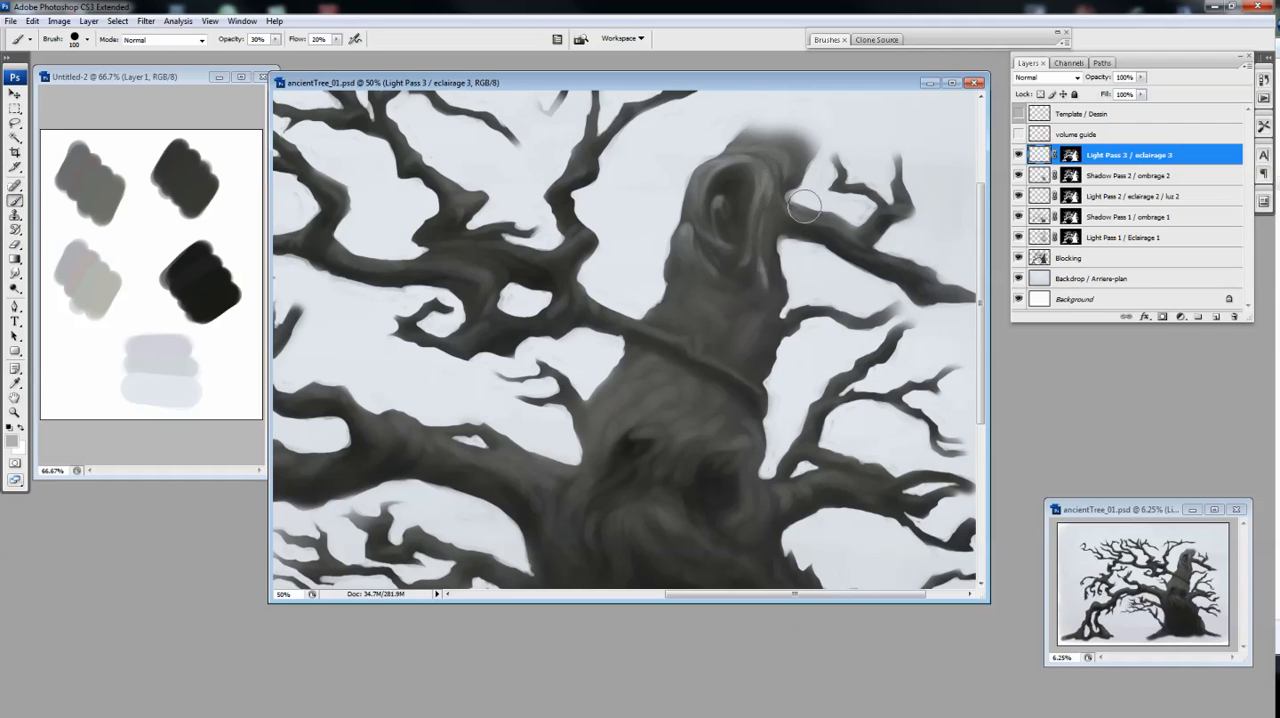
# Paint light strokes along the thick branch to the right of the hollow and soften them with the Eraser
pyautogui.moveTo(876, 247); pyautogui.dragTo(911, 204)
pyautogui.press('e')
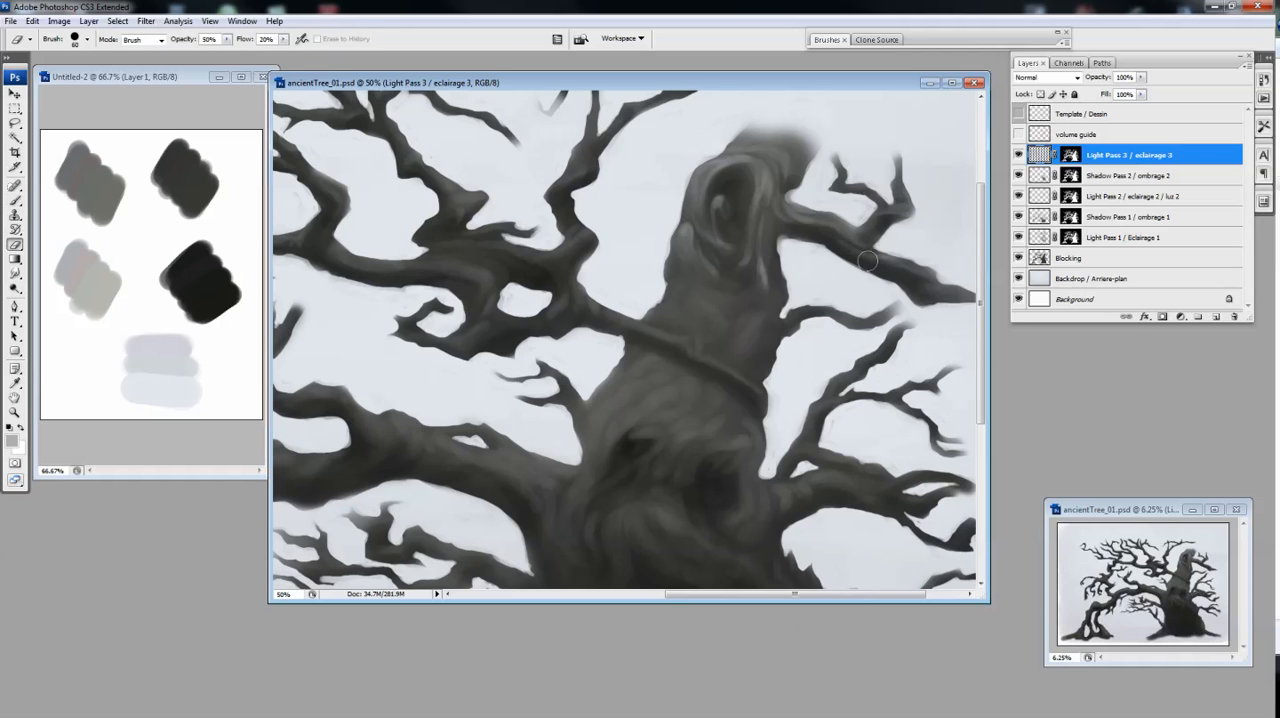
pyautogui.press('b')
pyautogui.moveTo(961, 287); pyautogui.dragTo(933, 285)
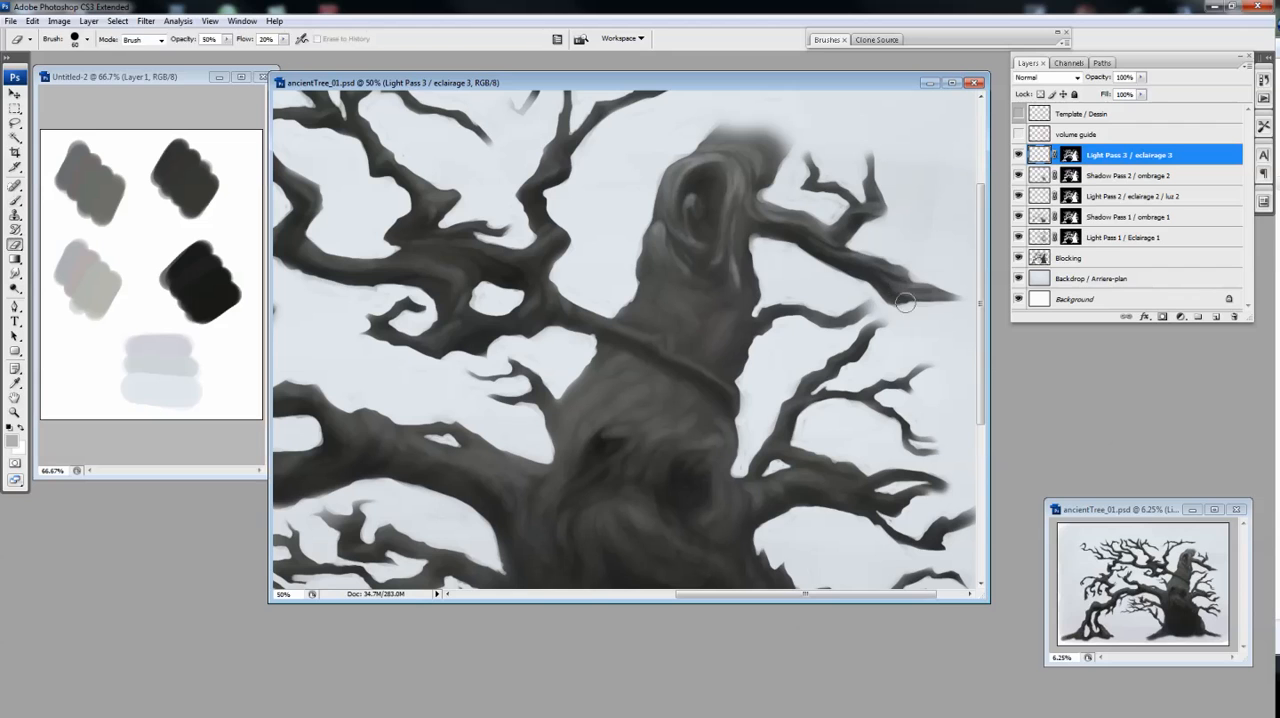
# Build up ring-shaped highlights around the rim and inside of the upper trunk's hollow, alternating Brush and Eraser
pyautogui.moveTo(776, 154); pyautogui.dragTo(737, 136)
pyautogui.press('e')
pyautogui.press('b')
pyautogui.moveTo(722, 205); pyautogui.dragTo(717, 250)
pyautogui.press('e')
pyautogui.press('b')
pyautogui.moveTo(721, 168)
pyautogui.mouseDown()
pyautogui.moveTo(719, 247)
pyautogui.moveTo(701, 265)
pyautogui.mouseUp()
pyautogui.press('e')
pyautogui.press('b')
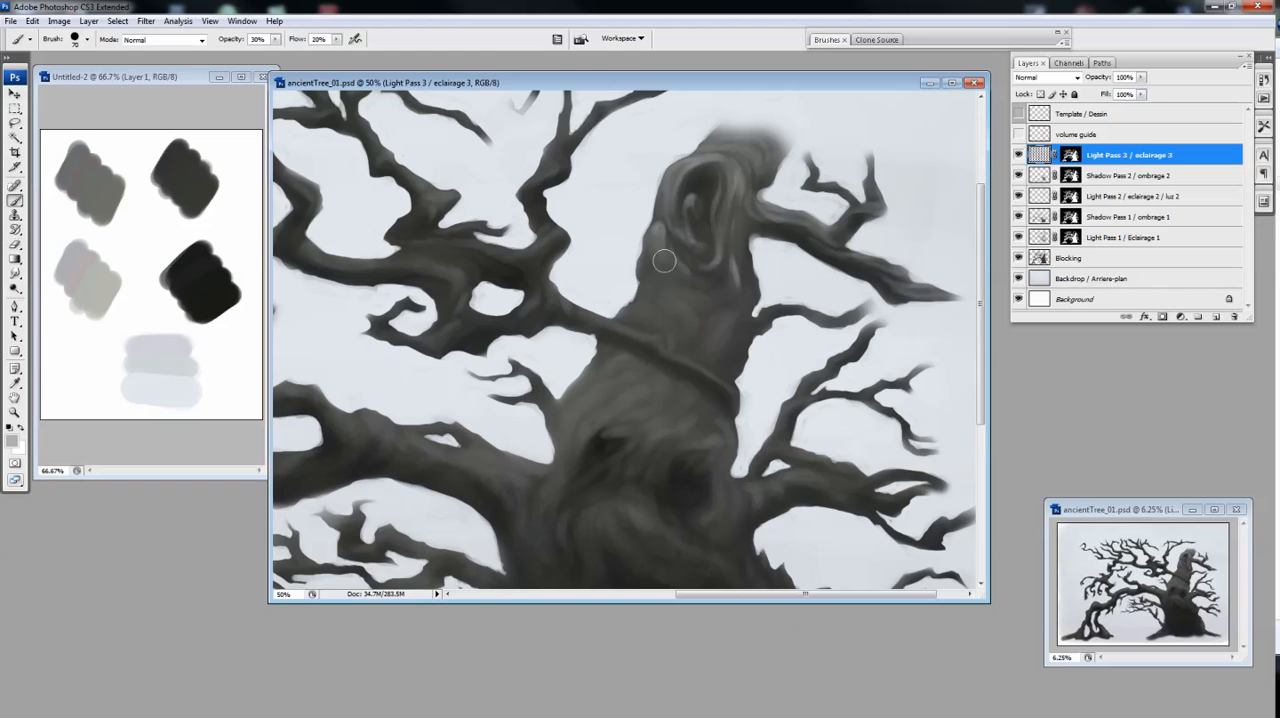
pyautogui.press('e')
pyautogui.moveTo(690, 203); pyautogui.dragTo(692, 213)
pyautogui.press('b')
# Paint curved light strokes just below the hollow on the upper trunk and trim them with the Eraser
pyautogui.hotkey('ctrl', '-')
pyautogui.hotkey('ctrl', '+')
pyautogui.moveTo(754, 256); pyautogui.dragTo(591, 206)
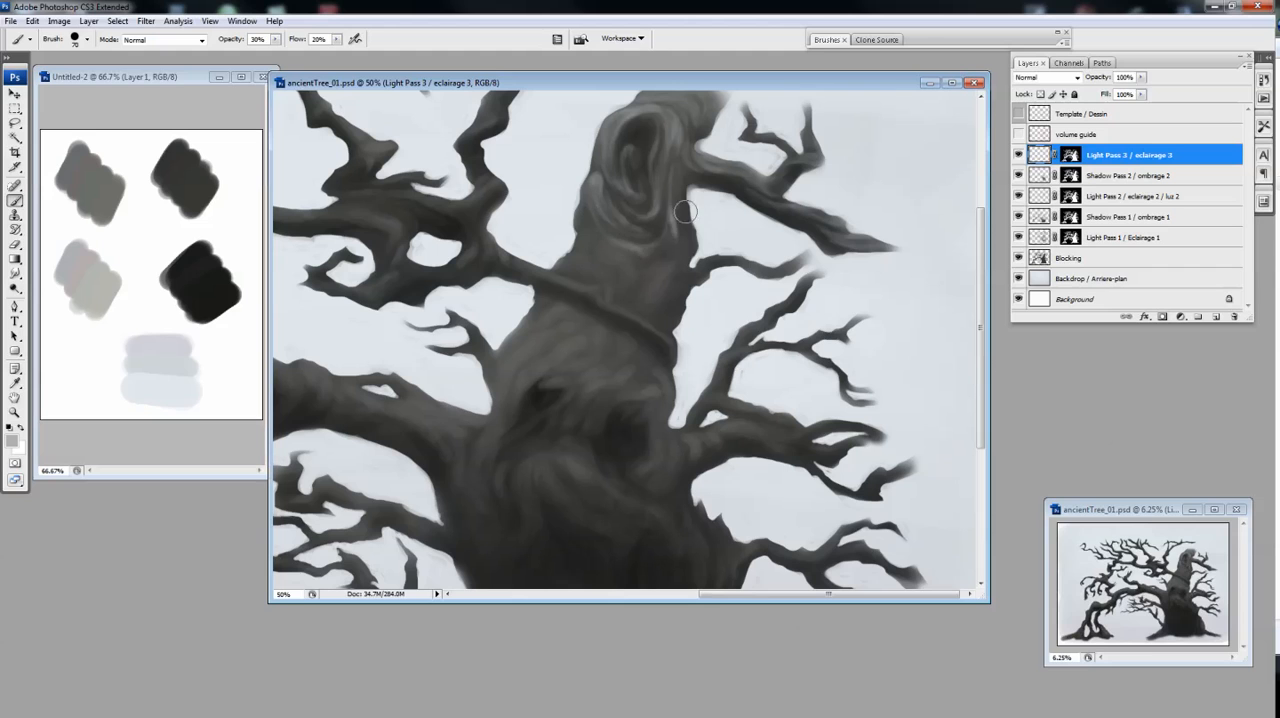
pyautogui.press('e')
pyautogui.press('b')
pyautogui.moveTo(676, 265); pyautogui.dragTo(644, 304)
pyautogui.moveTo(592, 228); pyautogui.dragTo(626, 269)
pyautogui.press('e')
pyautogui.press('b')
pyautogui.press('e')
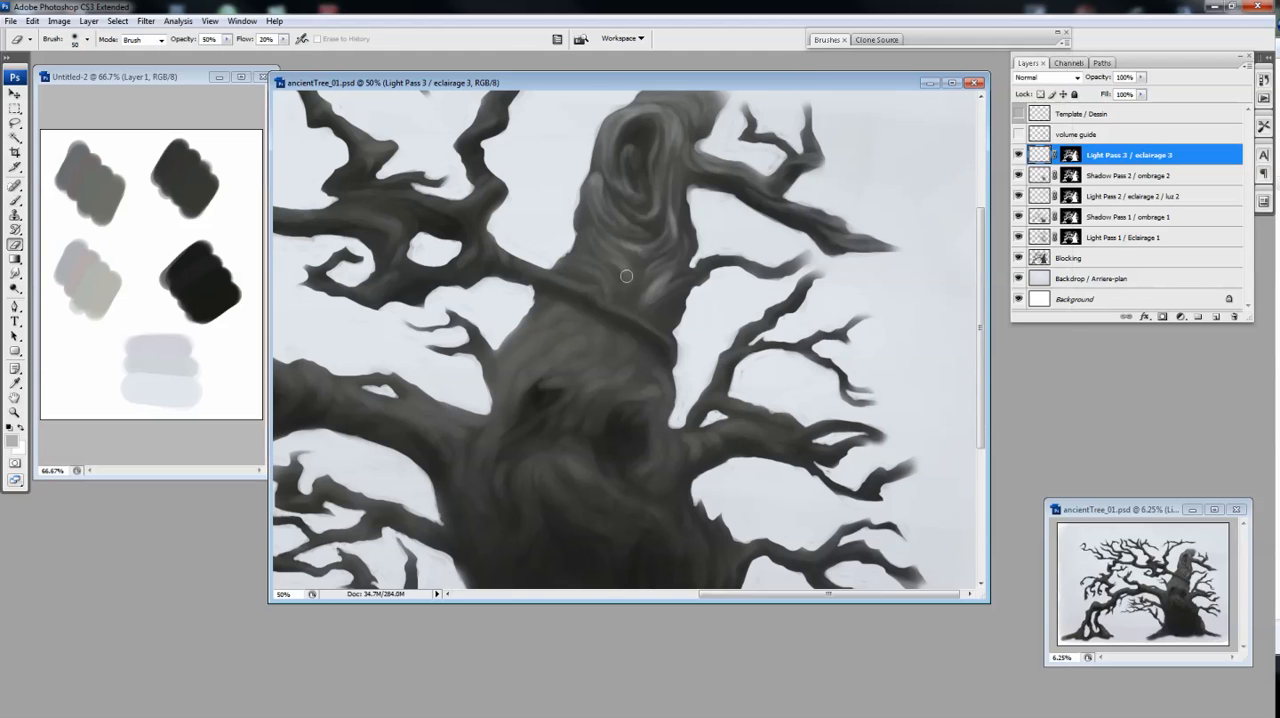
# Extend the bark highlights down the upper trunk to the thin branch that wraps diagonally across it
pyautogui.press('b')
pyautogui.moveTo(598, 272)
pyautogui.mouseDown()
pyautogui.moveTo(590, 246)
pyautogui.moveTo(630, 293)
pyautogui.mouseUp()
pyautogui.press('e')
pyautogui.press('b')
pyautogui.press('e')
pyautogui.keyDown('ctrl'); pyautogui.keyDown('alt'); pyautogui.click(672, 288); pyautogui.keyUp('alt'); pyautogui.keyUp('ctrl')
pyautogui.keyDown('ctrl'); pyautogui.click(803, 315); pyautogui.keyUp('ctrl')
# Add finer light strokes along the branch right of the hollow with a smaller Brush
pyautogui.press('b')
pyautogui.press('[')
pyautogui.press('[')
pyautogui.press('[')
pyautogui.press('[')
pyautogui.press('[')
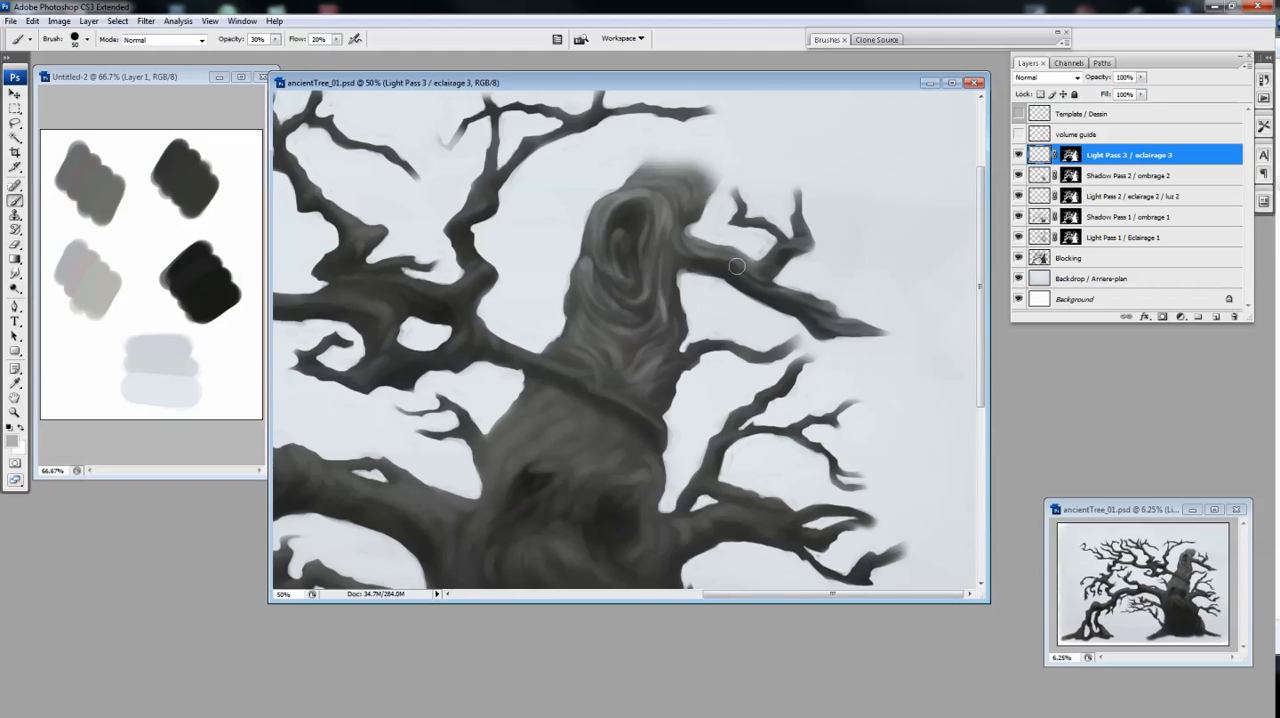
pyautogui.moveTo(690, 338); pyautogui.dragTo(725, 264)
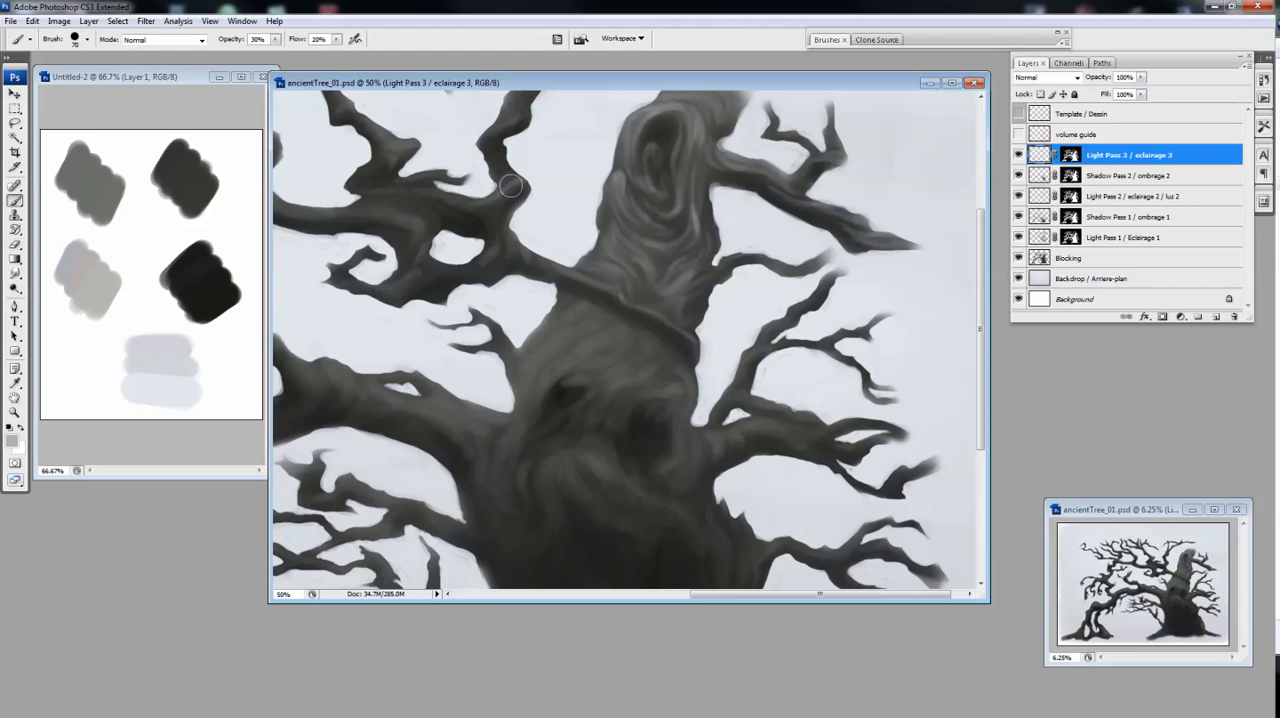
# Paint light strokes where the diagonal branch meets the upper-left branches with a 60 px Brush, undoing one stroke
pyautogui.moveTo(516, 259); pyautogui.dragTo(686, 316)
pyautogui.hotkey('ctrl', 'z')
pyautogui.press('[')
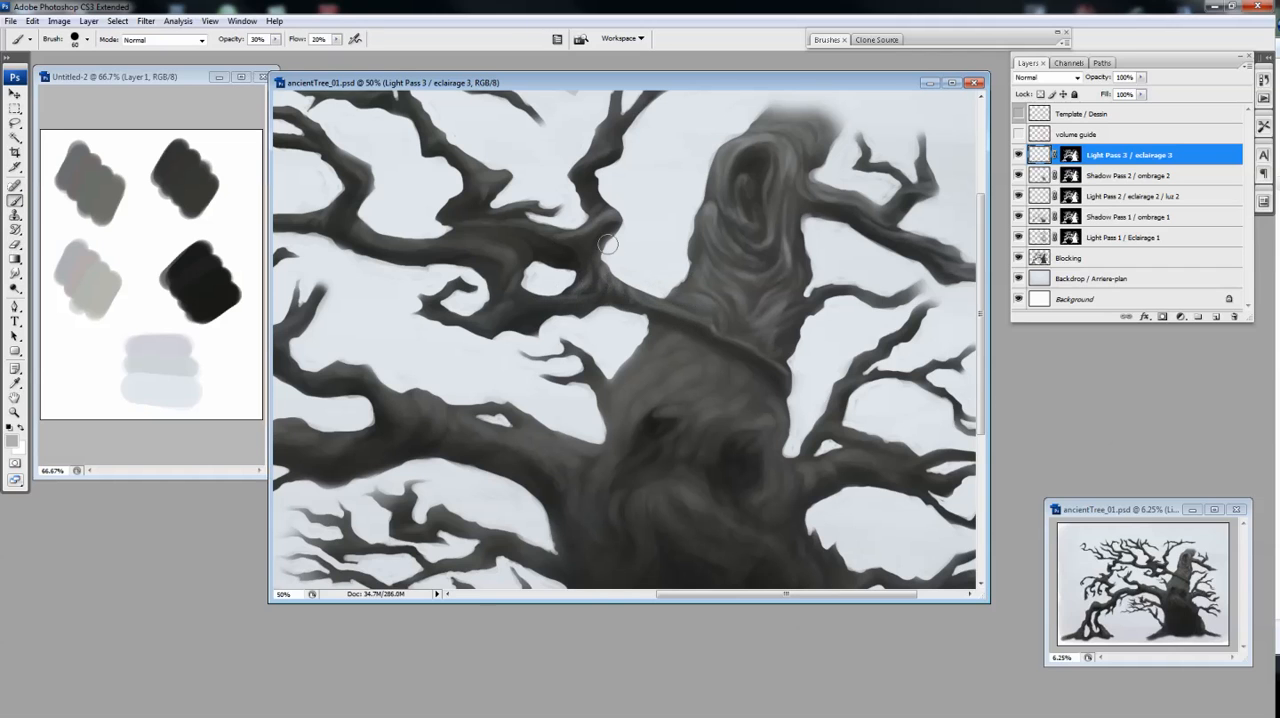
pyautogui.moveTo(602, 174); pyautogui.dragTo(586, 236)
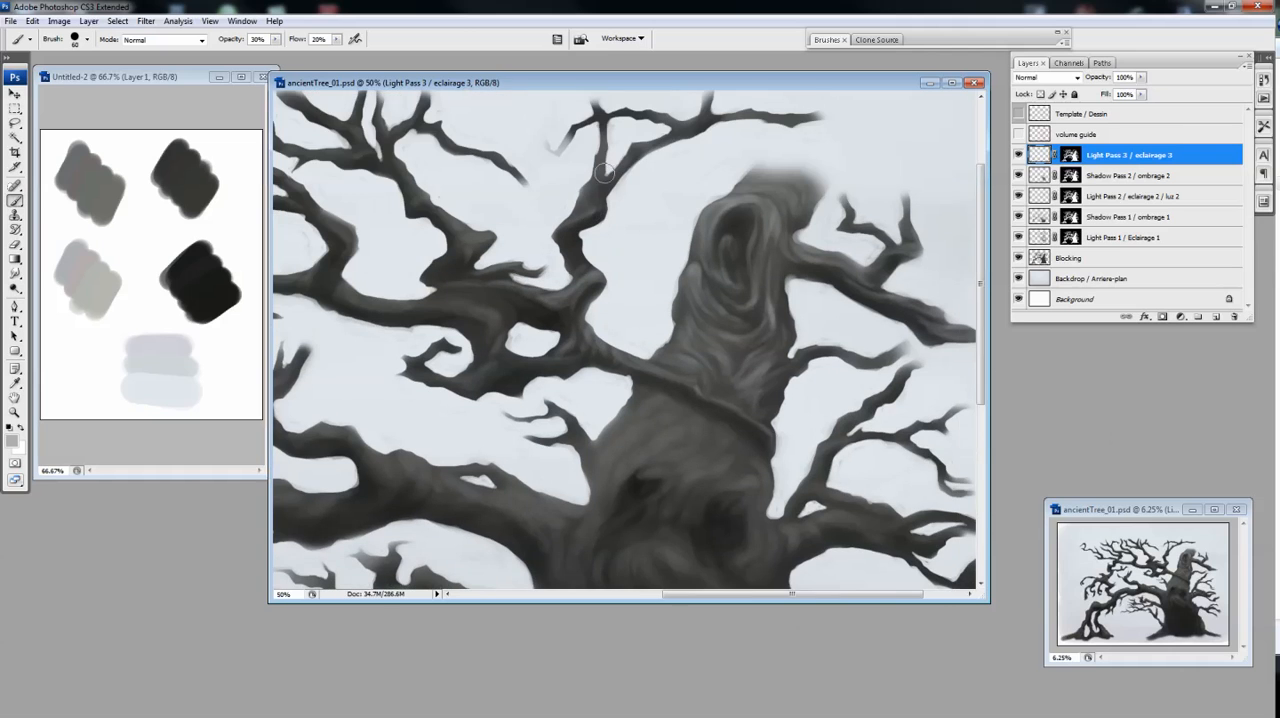
pyautogui.moveTo(588, 187); pyautogui.dragTo(703, 193)
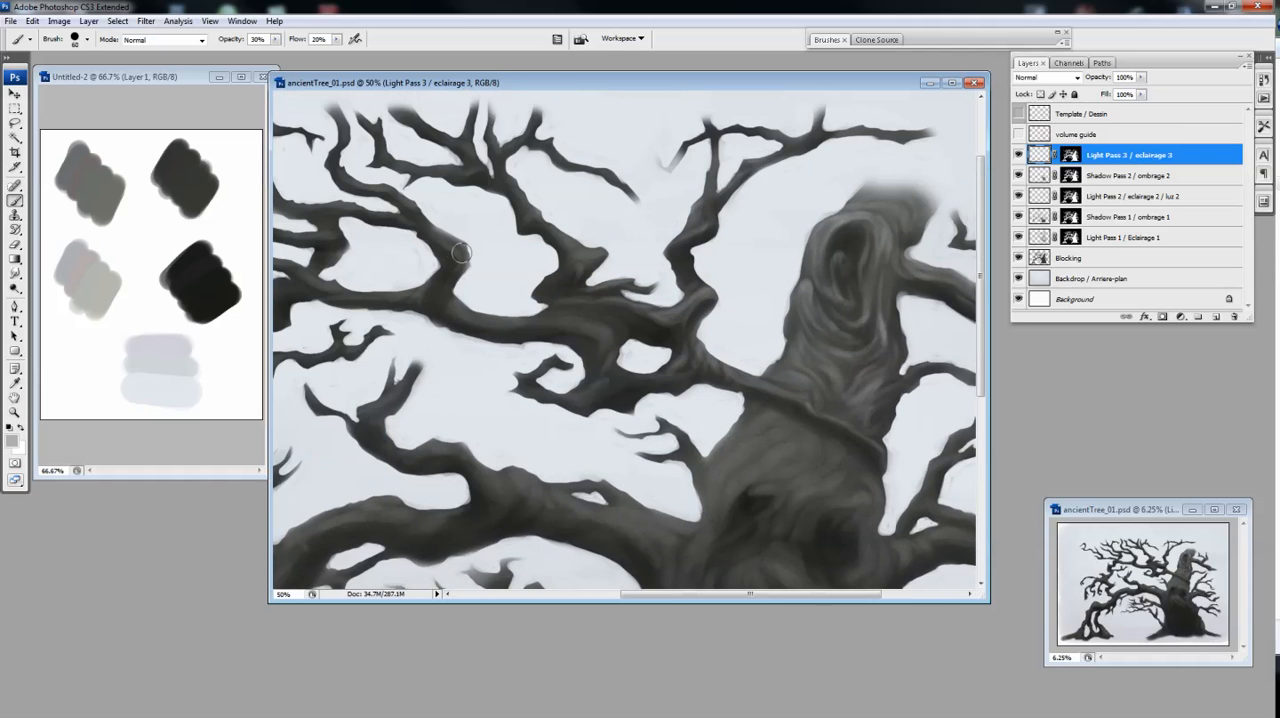
# Highlight the thick branch junction left of the trunk with strokes following its curves, alternating Brush and Eraser
pyautogui.moveTo(558, 329); pyautogui.dragTo(598, 340)
pyautogui.press('e')
pyautogui.press('b')
pyautogui.press('e')
pyautogui.press('b')
pyautogui.press('e')
pyautogui.press('b')
pyautogui.moveTo(632, 326); pyautogui.dragTo(590, 320)
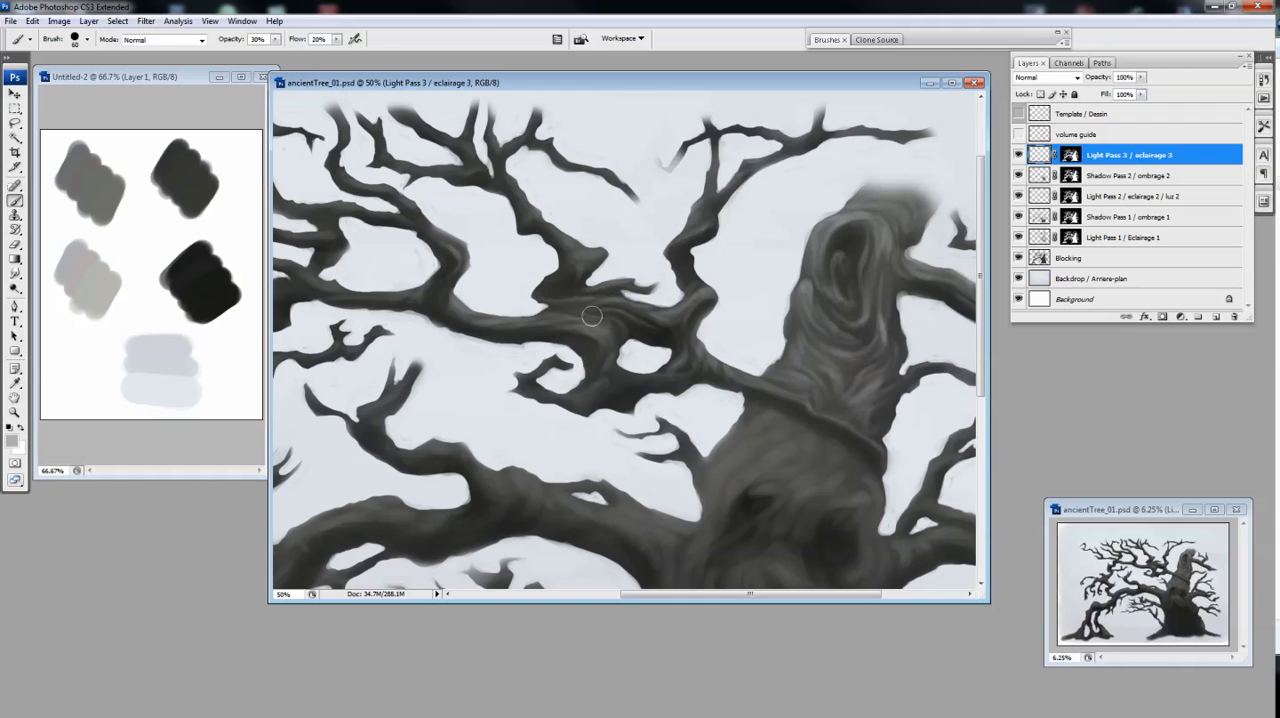
pyautogui.press('e')
pyautogui.press('b')
# Adjust the light on the branches and trunk with a larger Brush and Eraser, showing the volume guide for reference
pyautogui.keyDown('ctrl'); pyautogui.keyDown('alt'); pyautogui.click(786, 388); pyautogui.keyUp('alt'); pyautogui.keyUp('ctrl')
pyautogui.keyDown('ctrl'); pyautogui.click(732, 309); pyautogui.keyUp('ctrl')
pyautogui.press(']')
pyautogui.press(']')
pyautogui.press(']')
pyautogui.press(']')
pyautogui.press(']')
pyautogui.press('e')
pyautogui.press('b')
pyautogui.moveTo(630, 219); pyautogui.dragTo(640, 208)
pyautogui.press('e')
pyautogui.press('b')
pyautogui.keyDown('ctrl'); pyautogui.keyDown('alt'); pyautogui.click(650, 385); pyautogui.keyUp('alt'); pyautogui.keyUp('ctrl')
pyautogui.press('e')
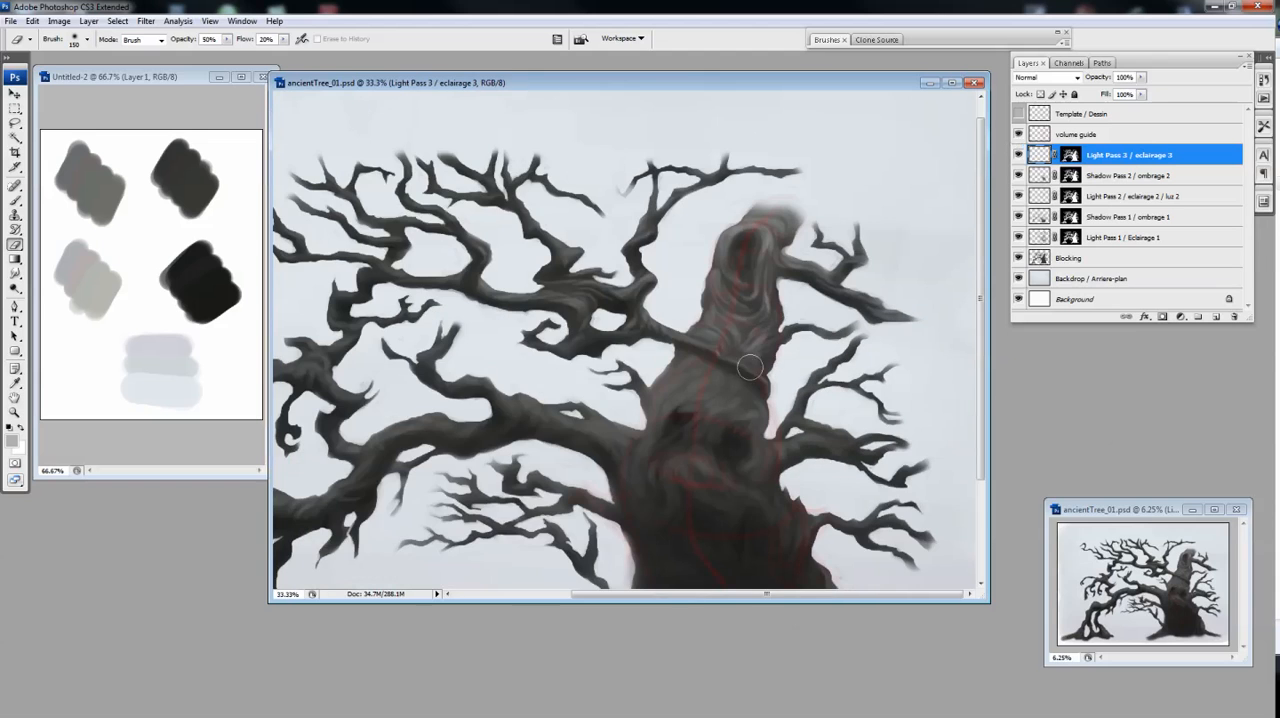
# Hide the volume guide and show the Template / Dessin layer as reference for the middle trunk
pyautogui.click(1019, 134)
pyautogui.moveTo(708, 369); pyautogui.dragTo(720, 300)
pyautogui.press('b')
pyautogui.click(1018, 114)
pyautogui.keyDown('ctrl'); pyautogui.click(691, 304); pyautogui.keyUp('ctrl')
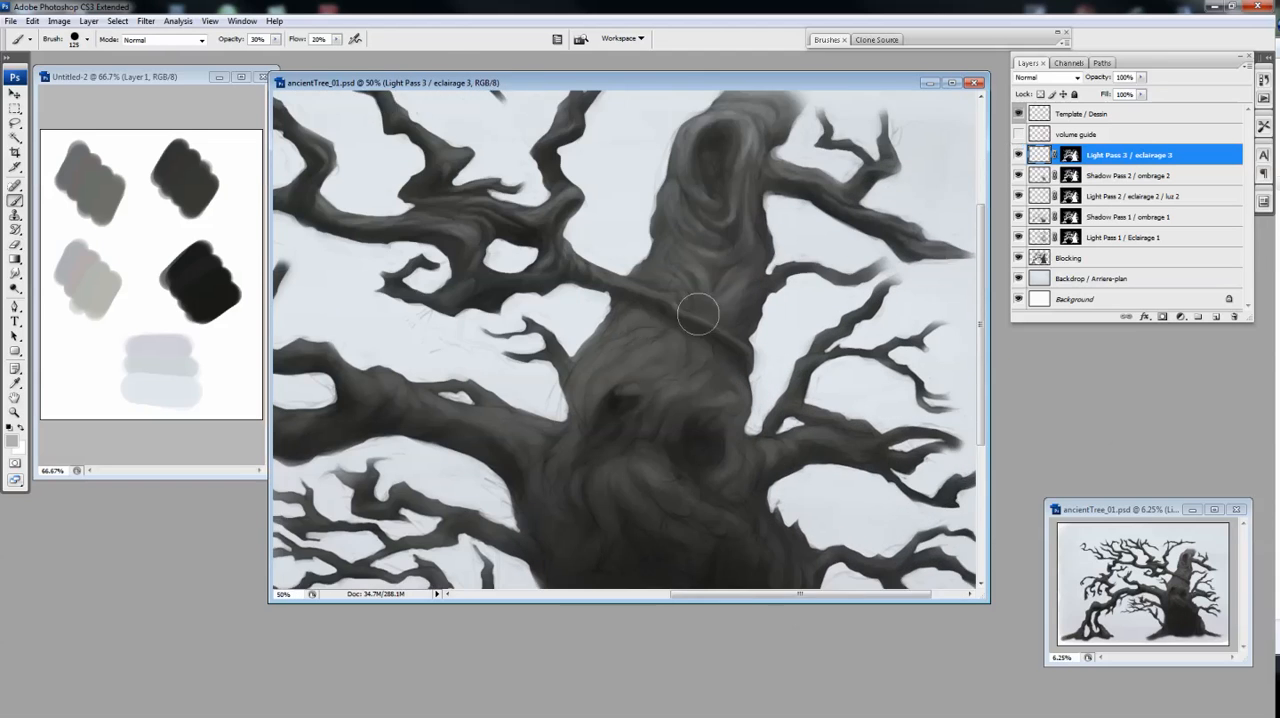
# Paint flowing bark highlights on the trunk below the diagonal branch and around the face-like hollows with a smaller Brush, refining with the Eraser
pyautogui.moveTo(626, 326); pyautogui.dragTo(656, 298)
pyautogui.press('[')
pyautogui.press('[')
pyautogui.press('[')
pyautogui.press('[')
pyautogui.press('[')
pyautogui.moveTo(700, 242)
pyautogui.mouseDown()
pyautogui.moveTo(661, 260)
pyautogui.moveTo(679, 216)
pyautogui.mouseUp()
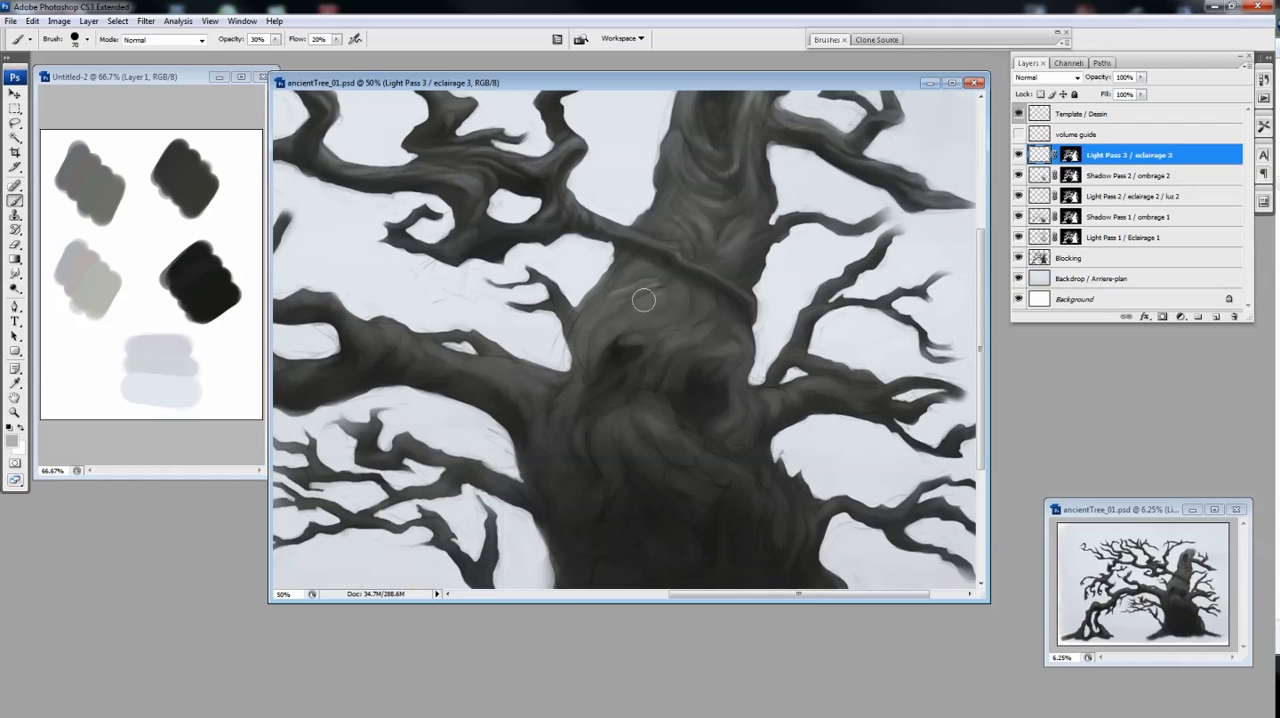
pyautogui.press('e')
pyautogui.press('b')
pyautogui.moveTo(667, 319); pyautogui.dragTo(701, 303)
pyautogui.press('e')
pyautogui.press('b')
pyautogui.moveTo(655, 344); pyautogui.dragTo(646, 332)
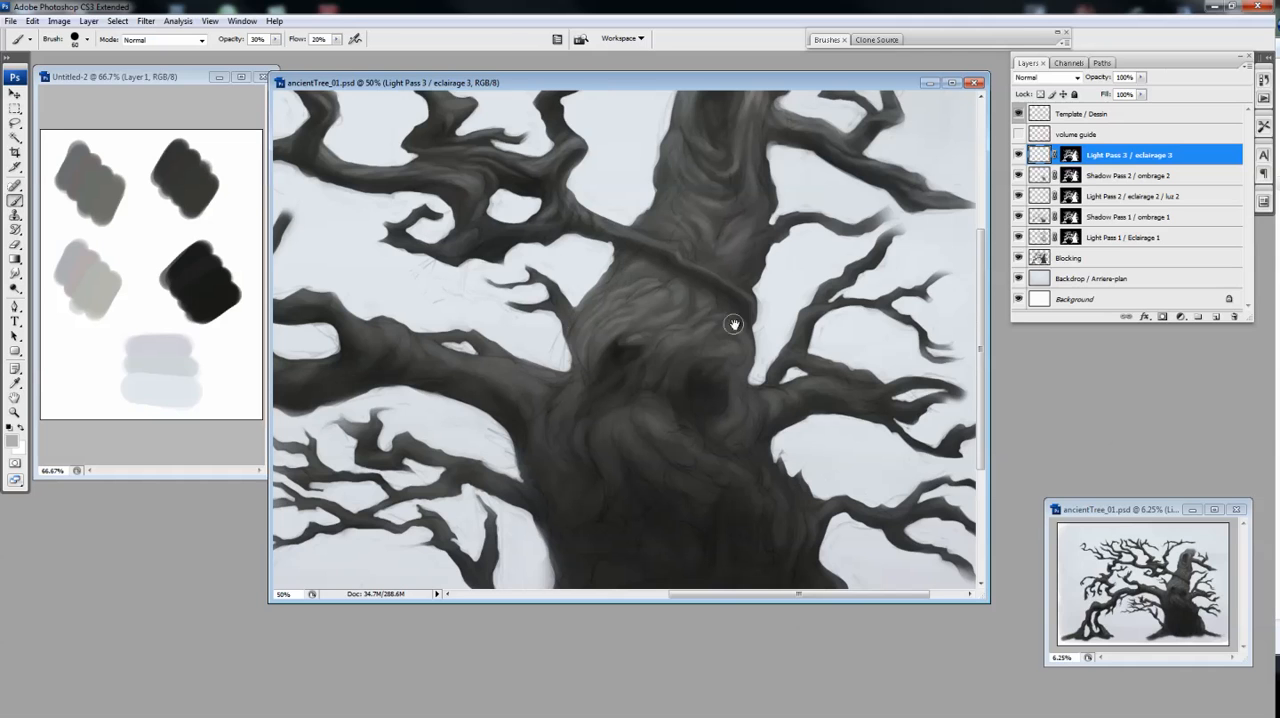
pyautogui.moveTo(729, 325); pyautogui.dragTo(769, 297)
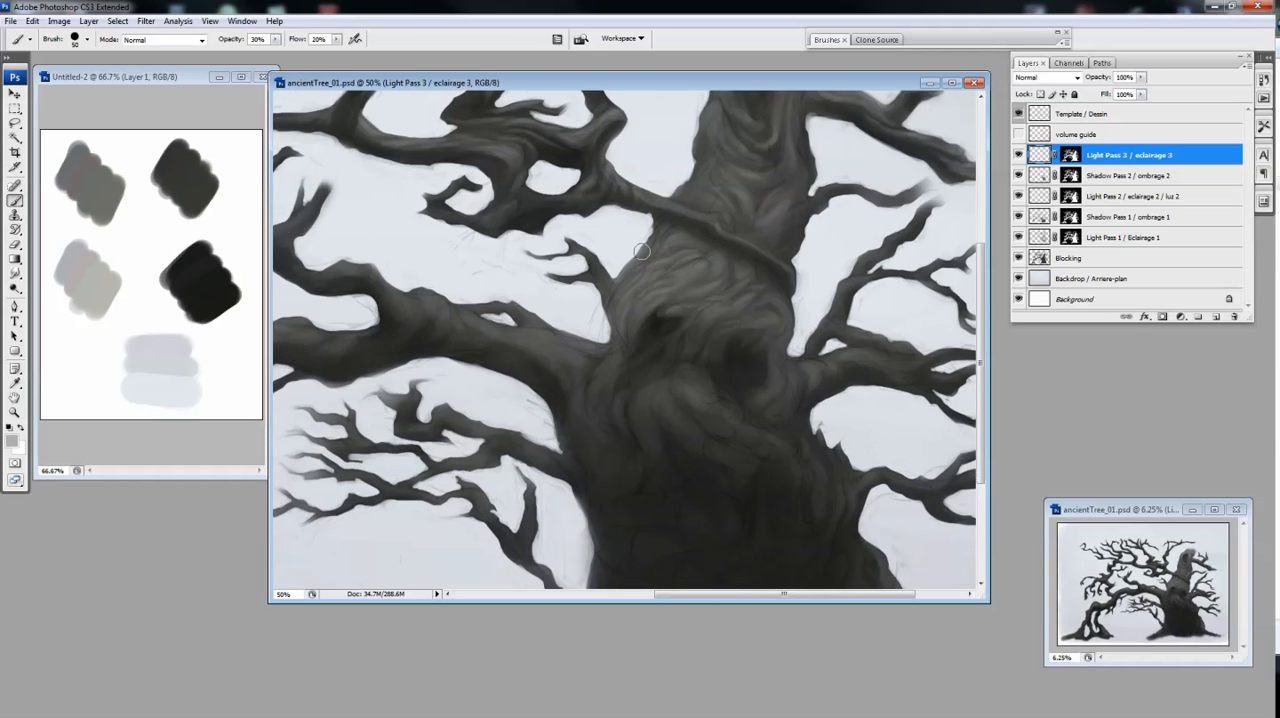
pyautogui.scroll(-2, 670, 265)
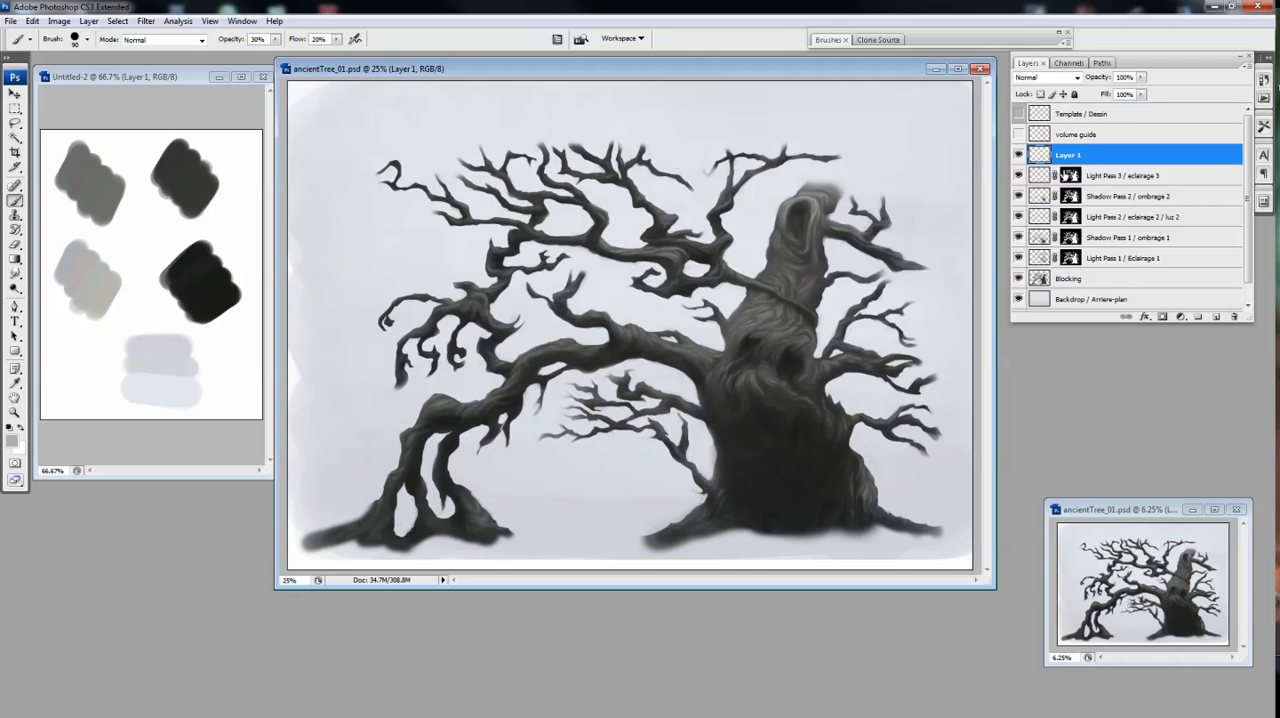
# Switch to the Untitled-2 swatch document and add a new layer for colour swatches
pyautogui.press('F5')
pyautogui.press('F5')
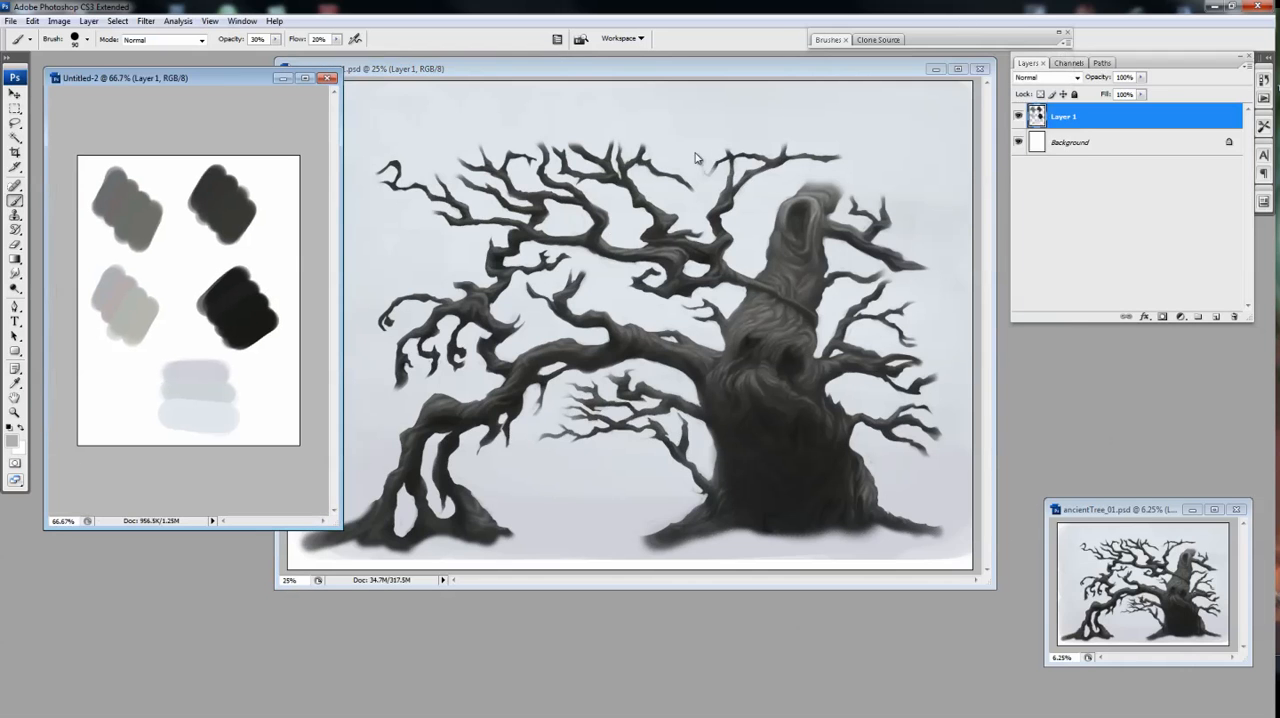
pyautogui.moveTo(186, 436); pyautogui.dragTo(192, 345)
pyautogui.press('Return')
pyautogui.click(1216, 317)
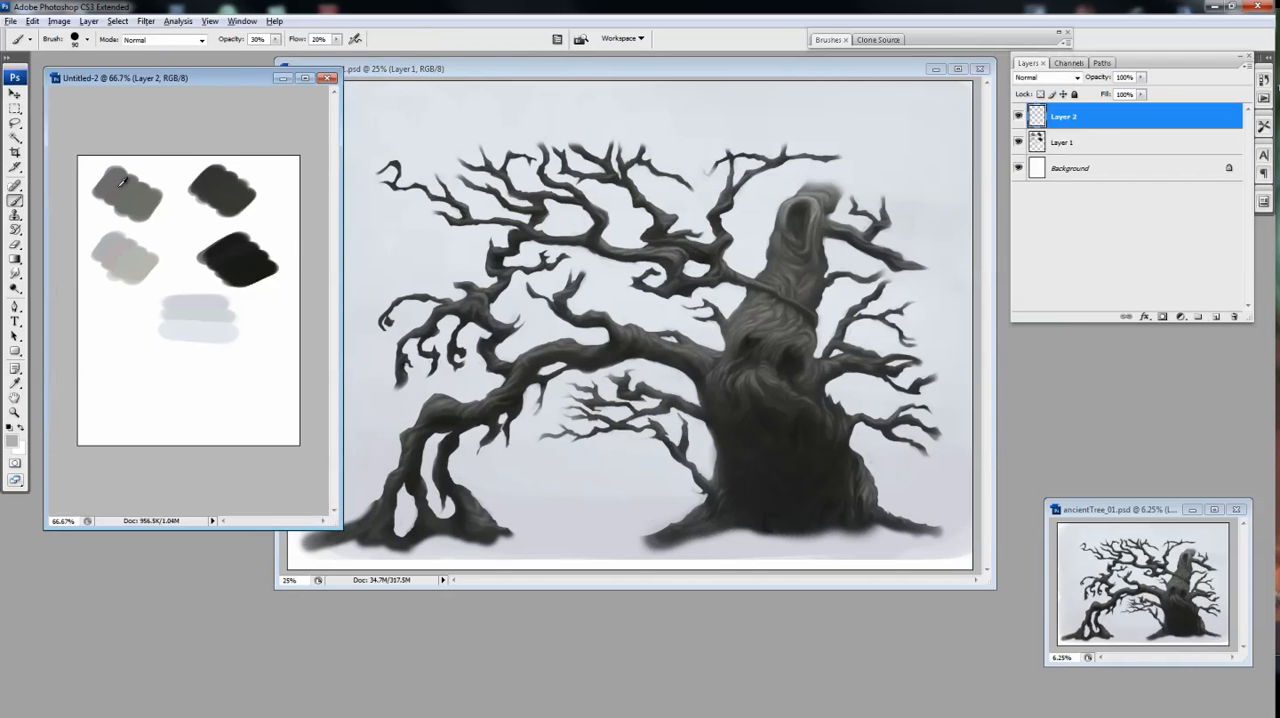
# Pick muted blue, red, green and olive colours and paint a swatch of each below the grey swatches
pyautogui.click(12, 441)
pyautogui.click(519, 297)
pyautogui.click(815, 200)
pyautogui.press('F5')
pyautogui.press('[')
pyautogui.press('[')
pyautogui.moveTo(120, 395)
pyautogui.mouseDown()
pyautogui.moveTo(127, 374)
pyautogui.moveTo(102, 392)
pyautogui.moveTo(149, 413)
pyautogui.mouseUp()
pyautogui.click(12, 441)
pyautogui.press('Return')
pyautogui.click(12, 441)
pyautogui.press('Return')
# Set the tree's Layer 1 to Overlay and tint the long left limb near the trunk with the red swatch
pyautogui.click(930, 40)
pyautogui.moveTo(640, 69); pyautogui.dragTo(652, 97)
pyautogui.hotkey('ctrl', '+')
pyautogui.click(930, 40)
pyautogui.click(930, 40)
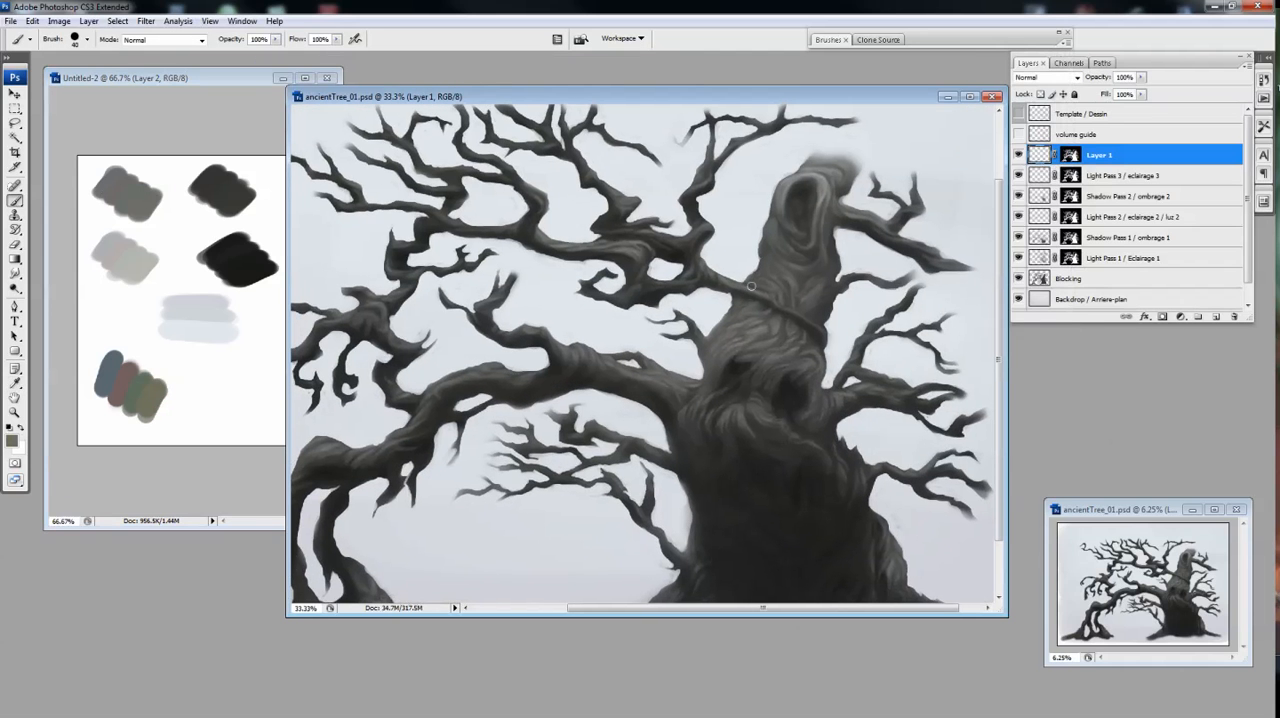
pyautogui.click(1047, 77)
pyautogui.click(1032, 230)
pyautogui.keyDown('alt'); pyautogui.click(122, 386); pyautogui.keyUp('alt')
pyautogui.moveTo(616, 364); pyautogui.dragTo(627, 330)
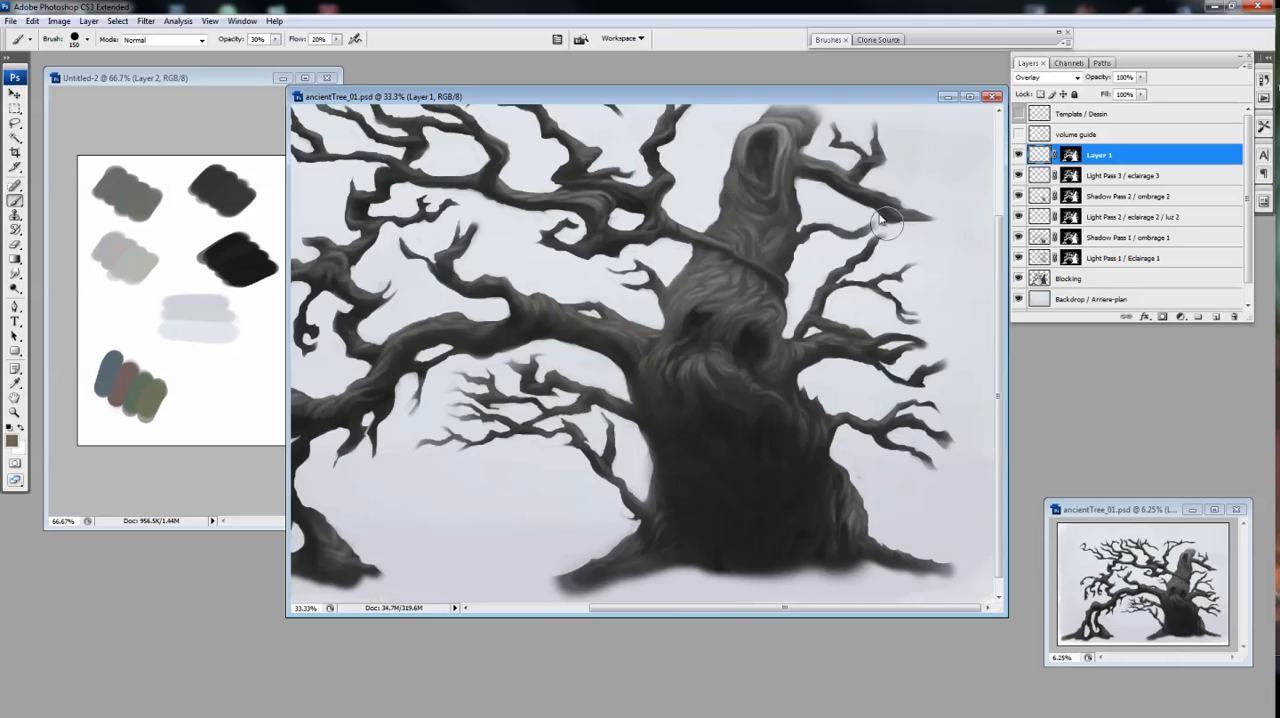
# Sample the olive swatch and tint the long left limb and the trunk with it at 30% opacity
pyautogui.keyDown('alt'); pyautogui.click(150, 400); pyautogui.keyUp('alt')
pyautogui.moveTo(489, 341); pyautogui.dragTo(560, 324)
pyautogui.moveTo(854, 345); pyautogui.dragTo(834, 347)
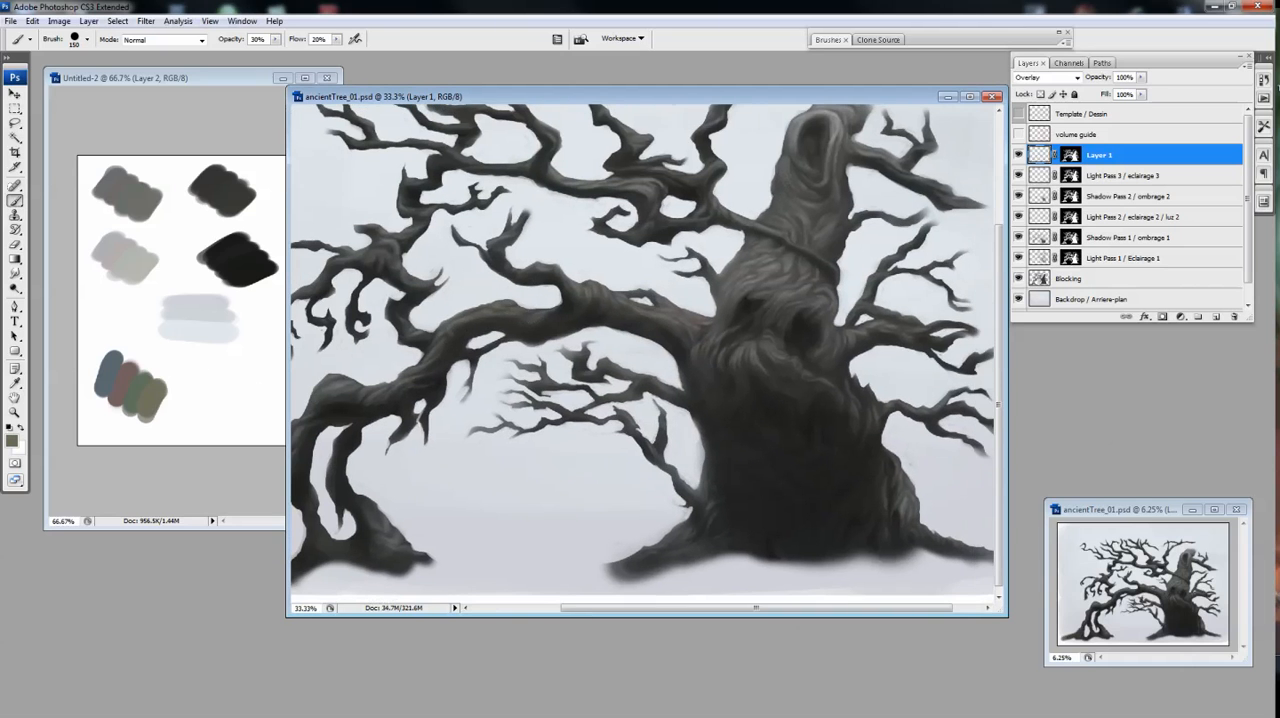
pyautogui.moveTo(772, 304)
pyautogui.mouseDown()
pyautogui.moveTo(816, 320)
pyautogui.moveTo(799, 270)
pyautogui.moveTo(809, 263)
pyautogui.moveTo(728, 274)
pyautogui.mouseUp()
# Tint the top of the trunk with the blue swatch, using a 250 px Brush at 20% opacity
pyautogui.press(']')
pyautogui.press(']')
pyautogui.press(']')
pyautogui.press('2')
pyautogui.keyDown('alt'); pyautogui.click(108, 375); pyautogui.keyUp('alt')
pyautogui.moveTo(836, 127)
pyautogui.mouseDown()
pyautogui.moveTo(797, 139)
pyautogui.moveTo(811, 157)
pyautogui.mouseUp()
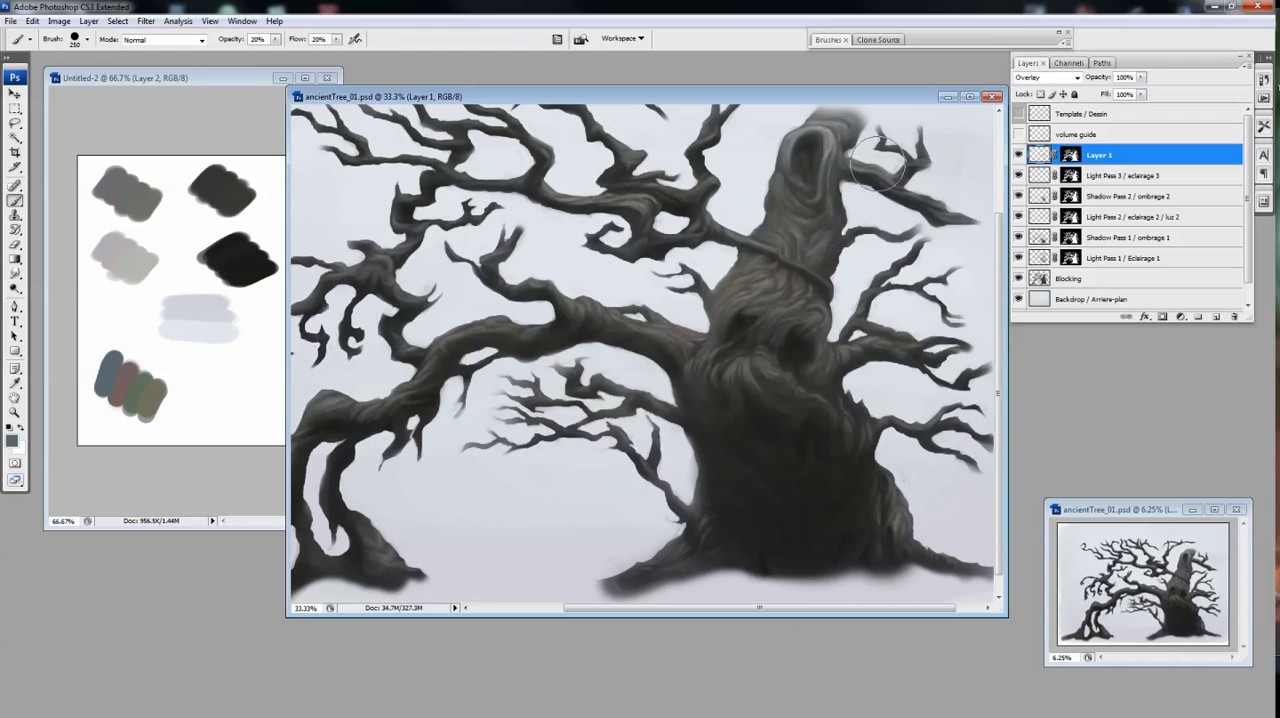
# Tint the middle trunk with the red swatch and the base of the long left limb with the green swatch
pyautogui.keyDown('alt'); pyautogui.click(124, 386); pyautogui.keyUp('alt')
pyautogui.moveTo(797, 355)
pyautogui.mouseDown()
pyautogui.moveTo(777, 277)
pyautogui.moveTo(792, 389)
pyautogui.moveTo(804, 388)
pyautogui.mouseUp()
pyautogui.keyDown('alt'); pyautogui.click(139, 393); pyautogui.keyUp('alt')
pyautogui.moveTo(674, 335); pyautogui.dragTo(668, 319)
# Paint broad red-swatch strokes over the dark lower trunk, varying the Brush size
pyautogui.keyDown('alt'); pyautogui.click(124, 386); pyautogui.keyUp('alt')
pyautogui.press(']')
pyautogui.press(']')
pyautogui.press(']')
pyautogui.moveTo(763, 443); pyautogui.dragTo(775, 389)
pyautogui.press('[')
pyautogui.press('[')
pyautogui.moveTo(764, 554); pyautogui.dragTo(765, 481)
# Refine the lower trunk's tint with Eraser and Brush, sample the green swatch and enlarge the Brush to 500 px
pyautogui.press('e')
pyautogui.press('b')
pyautogui.press('e')
pyautogui.press('b')
pyautogui.keyDown('alt'); pyautogui.click(136, 387); pyautogui.keyUp('alt')
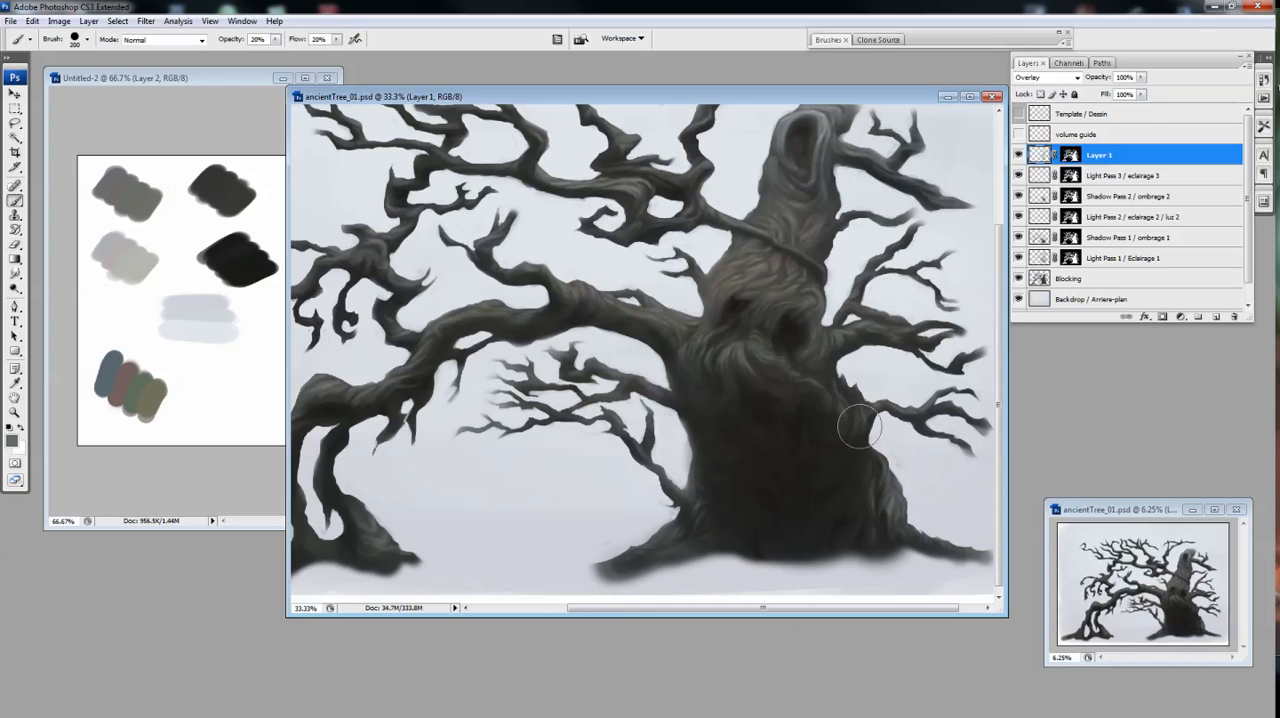
pyautogui.press(']')
pyautogui.press(']')
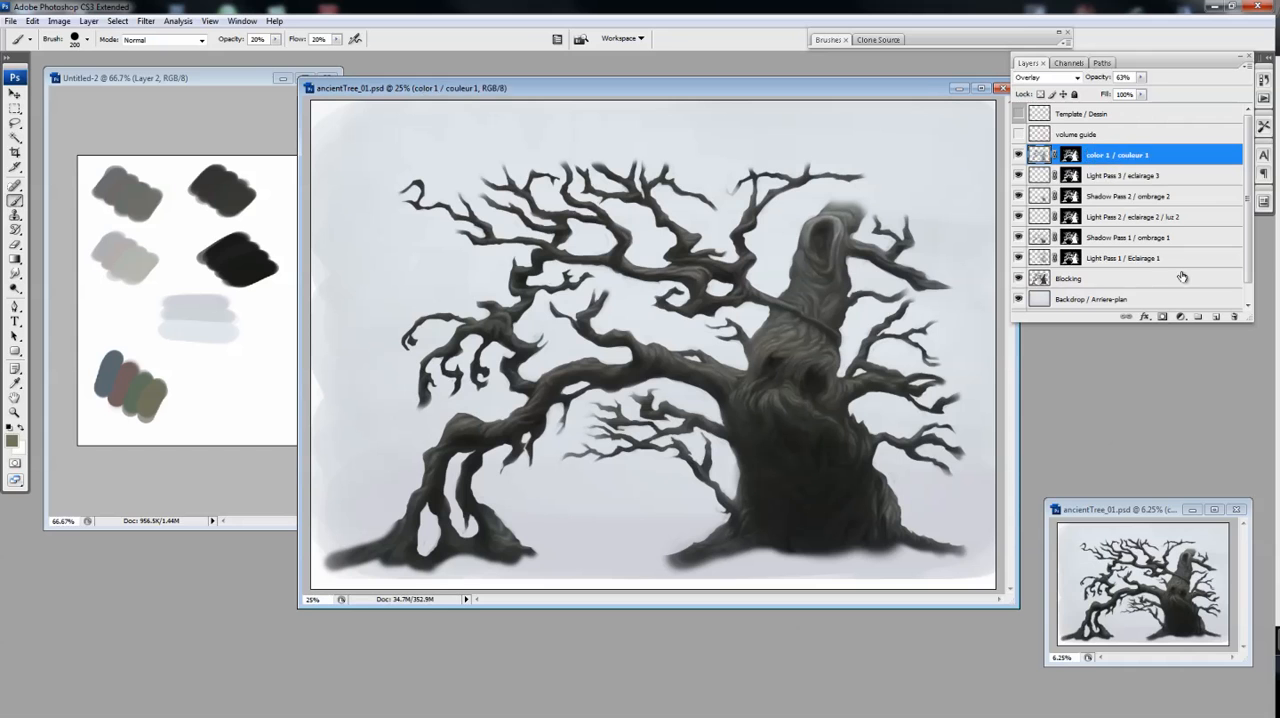
# Rename the Overlay layer as "color 1 / couleur 1" and add a masked layer named "color 2 / couleur 2" above it
pyautogui.doubleClick(1100, 155)
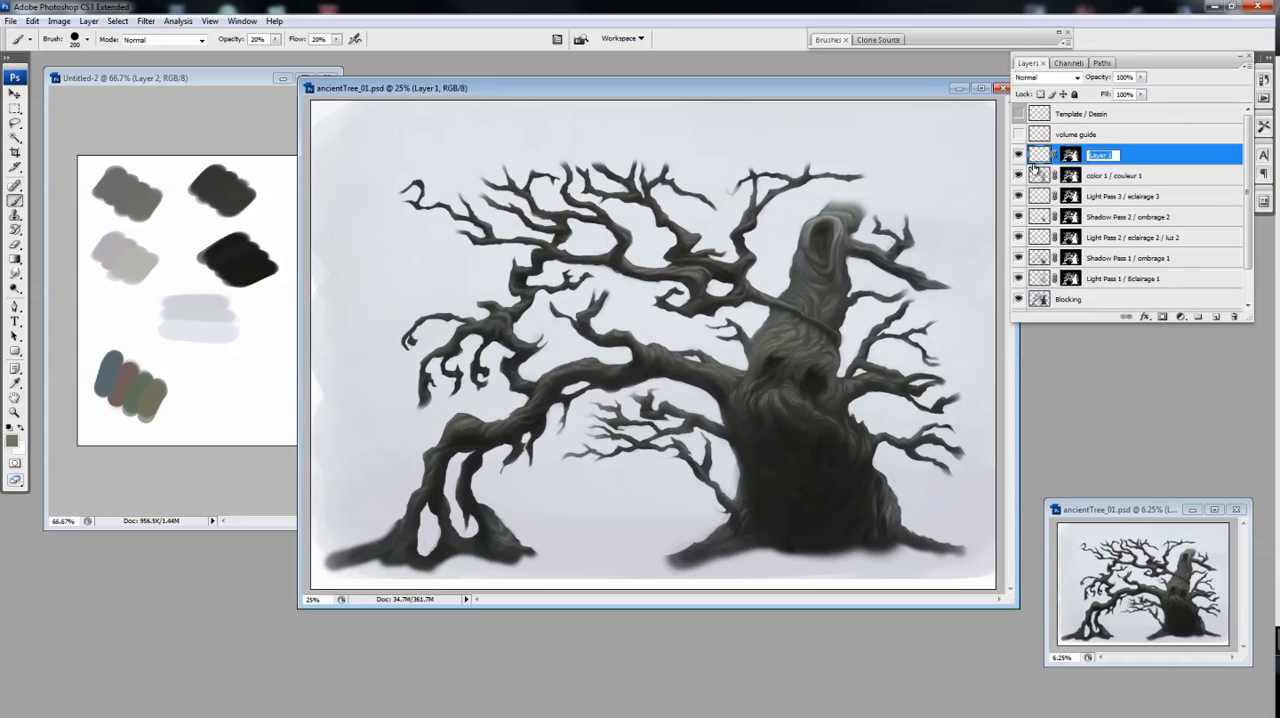
pyautogui.press('Return')
# Pick a dark reddish brown, reduce the Brush size and set the color 2 / couleur 2 layer's blend mode to Color
pyautogui.click(12, 440)
pyautogui.click(620, 274)
pyautogui.click(869, 149)
pyautogui.click(1047, 77)
pyautogui.click(1036, 250)
pyautogui.keyDown('ctrl'); pyautogui.click(757, 360); pyautogui.keyUp('ctrl')
pyautogui.press('[')
pyautogui.click(1047, 77)
pyautogui.click(1040, 350)
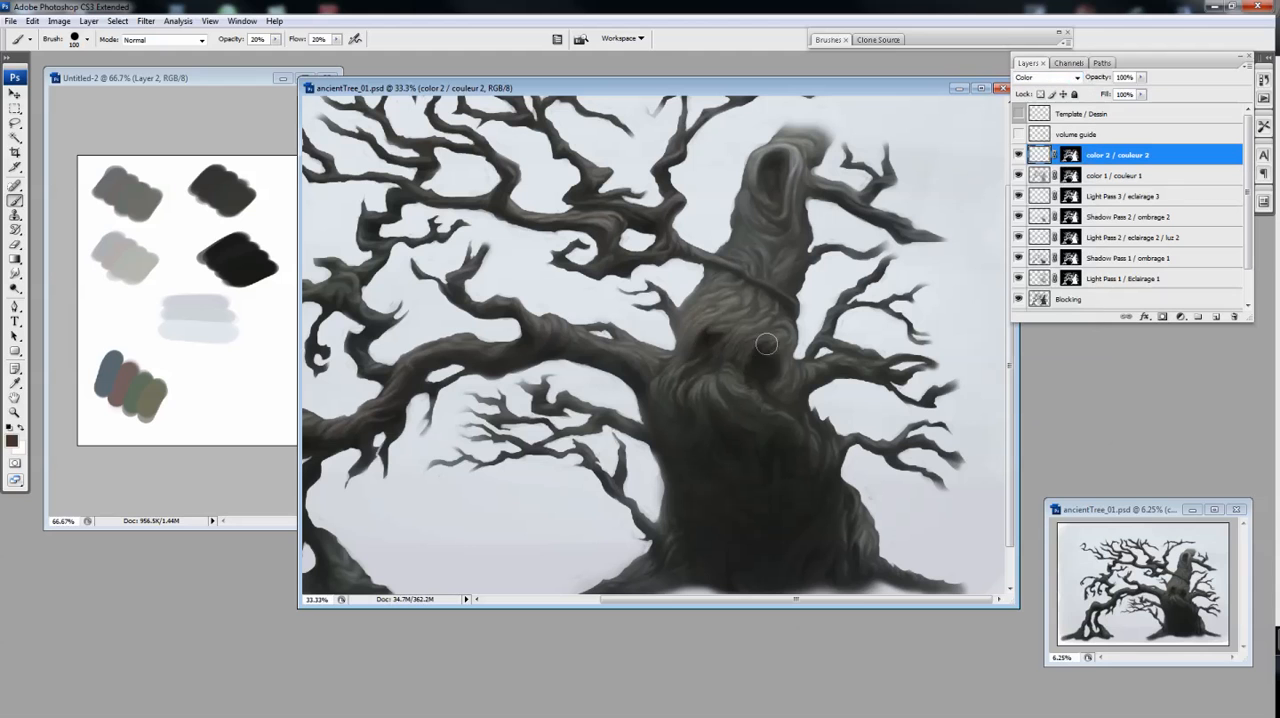
# Pick a muted reddish purple, enlarge the Brush to 125 px and tint the hollow at the trunk's top and the eye hollows
pyautogui.scroll(1, 712, 350)
pyautogui.click(15, 443)
pyautogui.click(750, 163)
pyautogui.click(614, 255)
pyautogui.click(869, 150)
pyautogui.press(']')
pyautogui.moveTo(774, 162); pyautogui.dragTo(774, 187)
pyautogui.moveTo(765, 363); pyautogui.dragTo(805, 313)
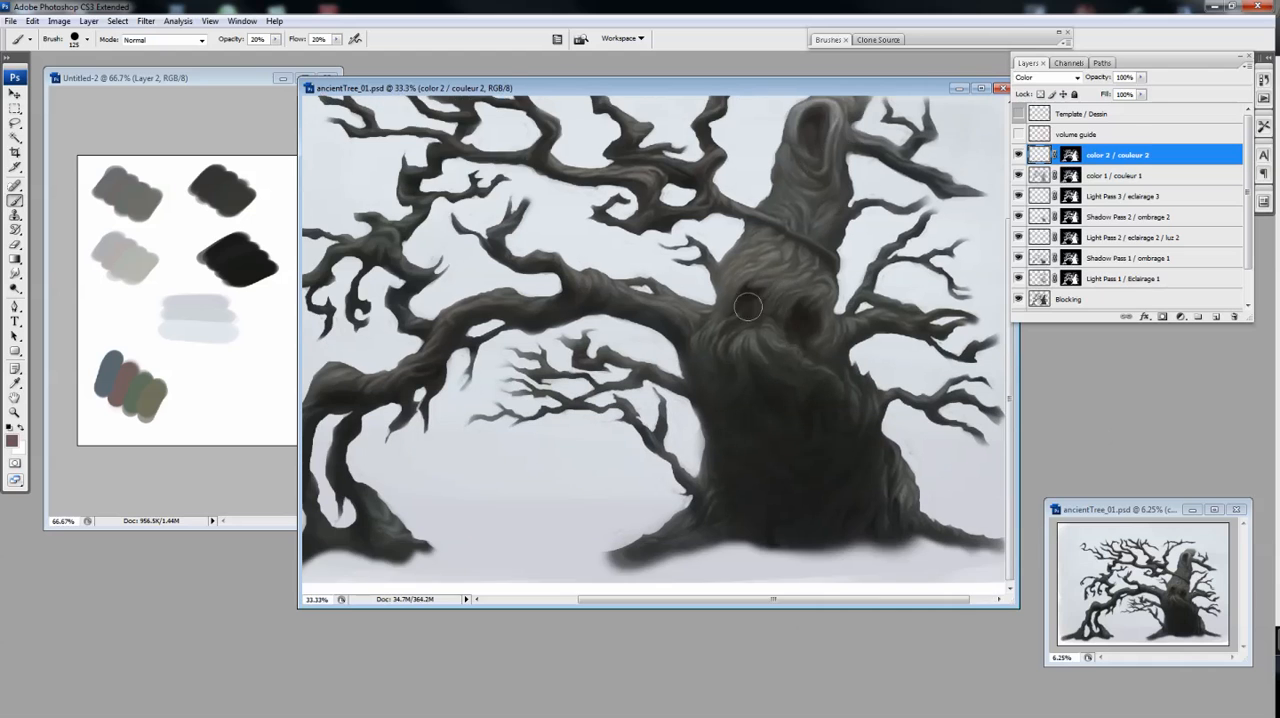
pyautogui.moveTo(830, 373); pyautogui.dragTo(810, 397)
pyautogui.moveTo(784, 325); pyautogui.dragTo(790, 345)
# Adjust the muted mauve paint colour and brush it over the upper hollow, the face and the neighbouring branches
pyautogui.click(12, 441)
pyautogui.click(750, 168)
pyautogui.click(869, 150)
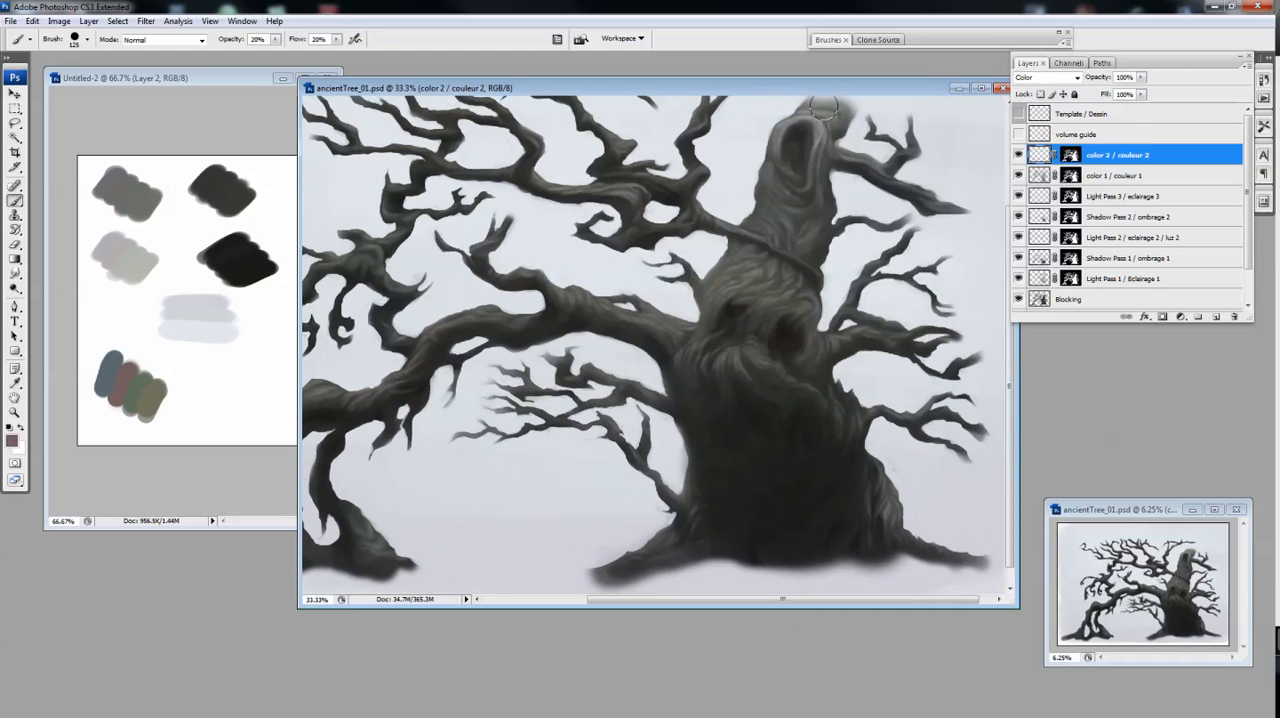
pyautogui.moveTo(790, 180)
pyautogui.mouseDown()
pyautogui.moveTo(789, 122)
pyautogui.moveTo(801, 169)
pyautogui.mouseUp()
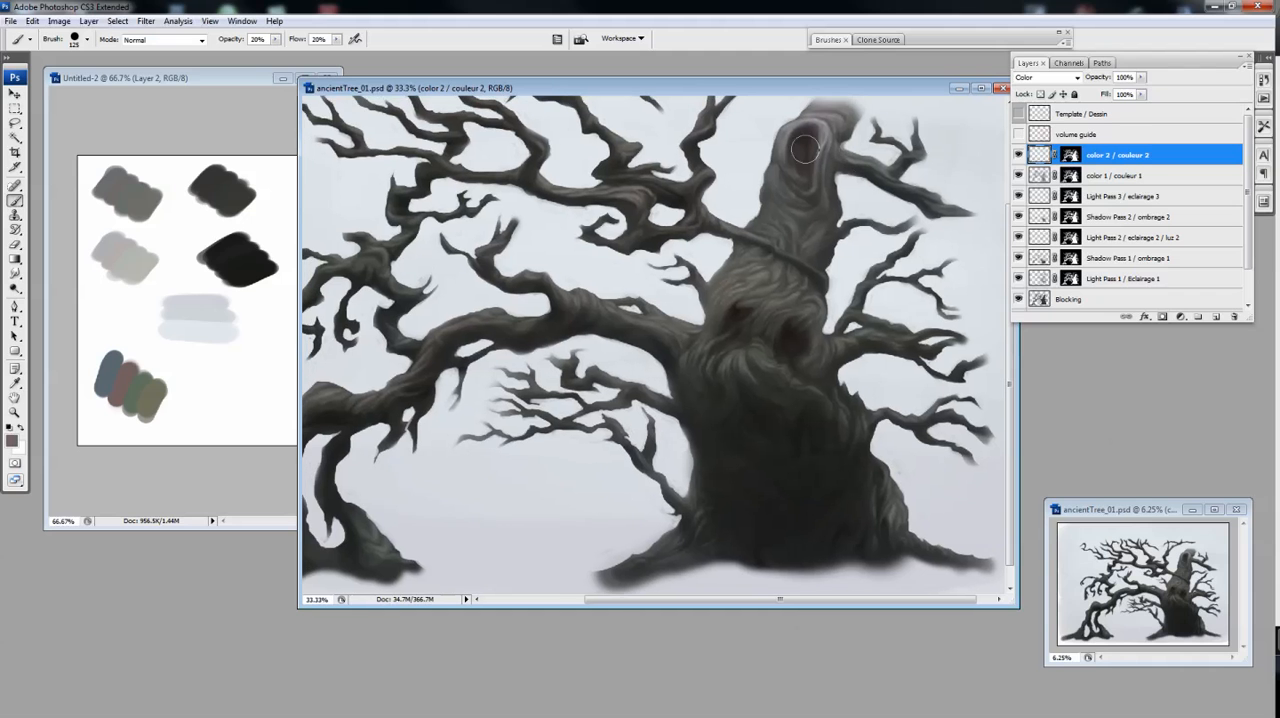
pyautogui.moveTo(740, 308); pyautogui.dragTo(728, 325)
pyautogui.moveTo(642, 274); pyautogui.dragTo(692, 258)
pyautogui.moveTo(615, 306)
pyautogui.mouseDown()
pyautogui.moveTo(657, 307)
pyautogui.moveTo(637, 308)
pyautogui.moveTo(687, 275)
pyautogui.moveTo(567, 325)
pyautogui.mouseUp()
pyautogui.moveTo(895, 123); pyautogui.dragTo(849, 143)
pyautogui.moveTo(530, 348)
pyautogui.mouseDown()
pyautogui.moveTo(582, 330)
pyautogui.moveTo(568, 321)
pyautogui.moveTo(554, 333)
pyautogui.moveTo(581, 339)
pyautogui.mouseUp()
# Sample the olive swatch and tint the drooping branch and its root on the tree's far side
pyautogui.press('e')
pyautogui.press('b')
pyautogui.keyDown('alt'); pyautogui.click(152, 400); pyautogui.keyUp('alt')
pyautogui.moveTo(462, 392); pyautogui.dragTo(509, 396)
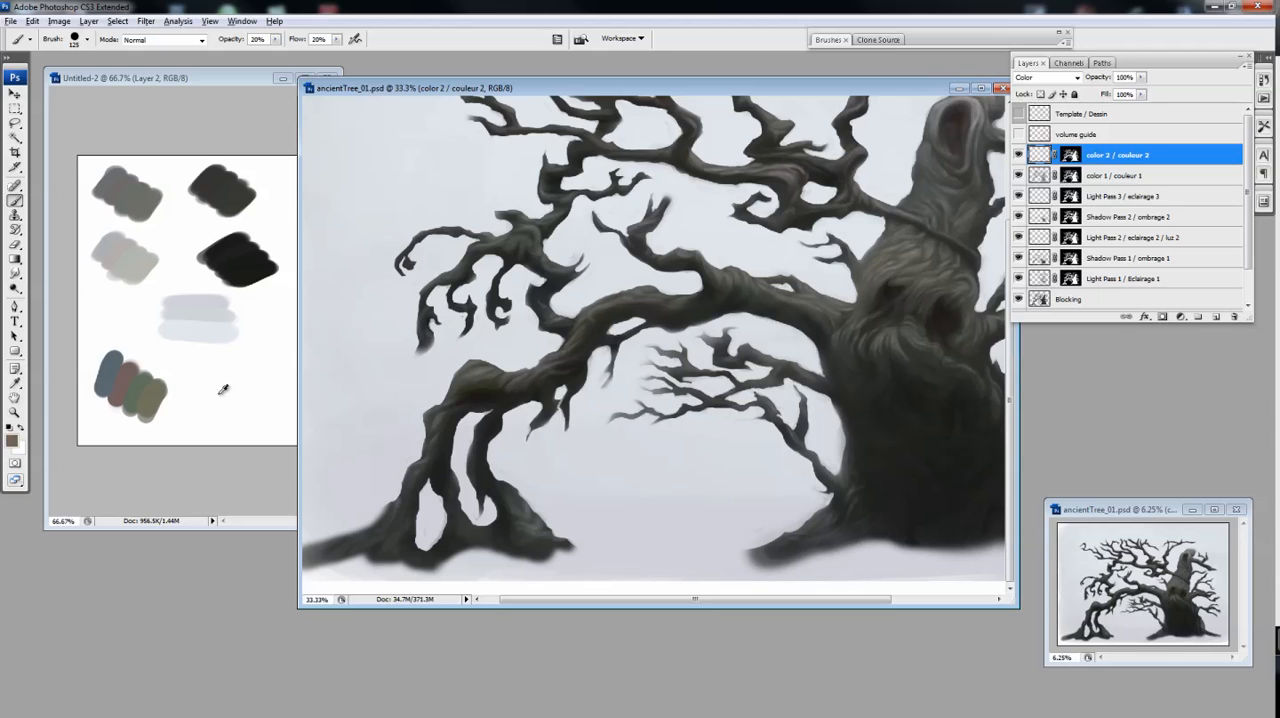
pyautogui.moveTo(449, 421); pyautogui.dragTo(453, 467)
# Sample the red swatch and tint the large branches with the color 2 / couleur 2 layer in Color mode
pyautogui.keyDown('alt'); pyautogui.click(123, 364); pyautogui.keyUp('alt')
pyautogui.click(1076, 78)
pyautogui.click(1036, 389)
pyautogui.moveTo(820, 302)
pyautogui.mouseDown()
pyautogui.moveTo(705, 336)
pyautogui.moveTo(642, 316)
pyautogui.moveTo(692, 365)
pyautogui.mouseUp()
pyautogui.moveTo(609, 321)
pyautogui.mouseDown()
pyautogui.moveTo(534, 291)
pyautogui.moveTo(652, 345)
pyautogui.mouseUp()
pyautogui.moveTo(685, 267); pyautogui.dragTo(681, 275)
pyautogui.moveTo(858, 383); pyautogui.dragTo(800, 340)
# Sample the light and mid grey swatches and mute the tint on the upper trunk
pyautogui.keyDown('alt'); pyautogui.click(130, 262); pyautogui.keyUp('alt')
pyautogui.moveTo(755, 218); pyautogui.dragTo(751, 303)
pyautogui.keyDown('alt'); pyautogui.click(128, 196); pyautogui.keyUp('alt')
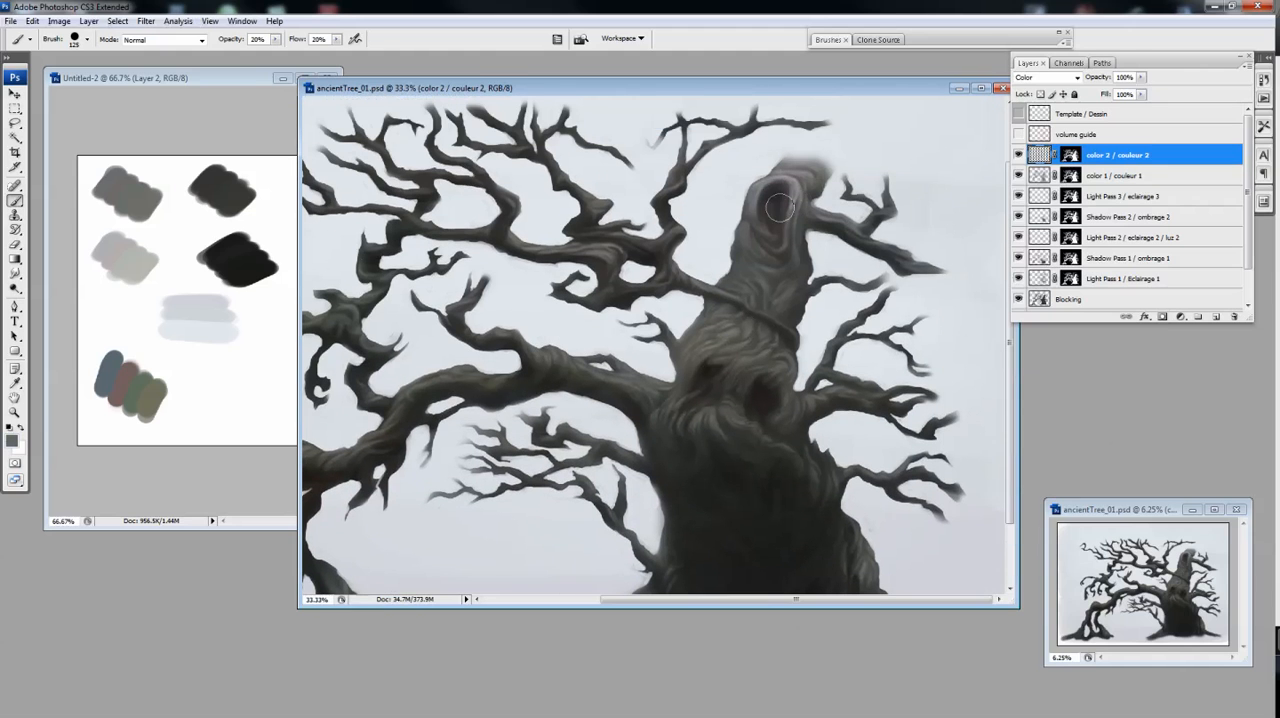
pyautogui.scroll(-3, 779, 232)
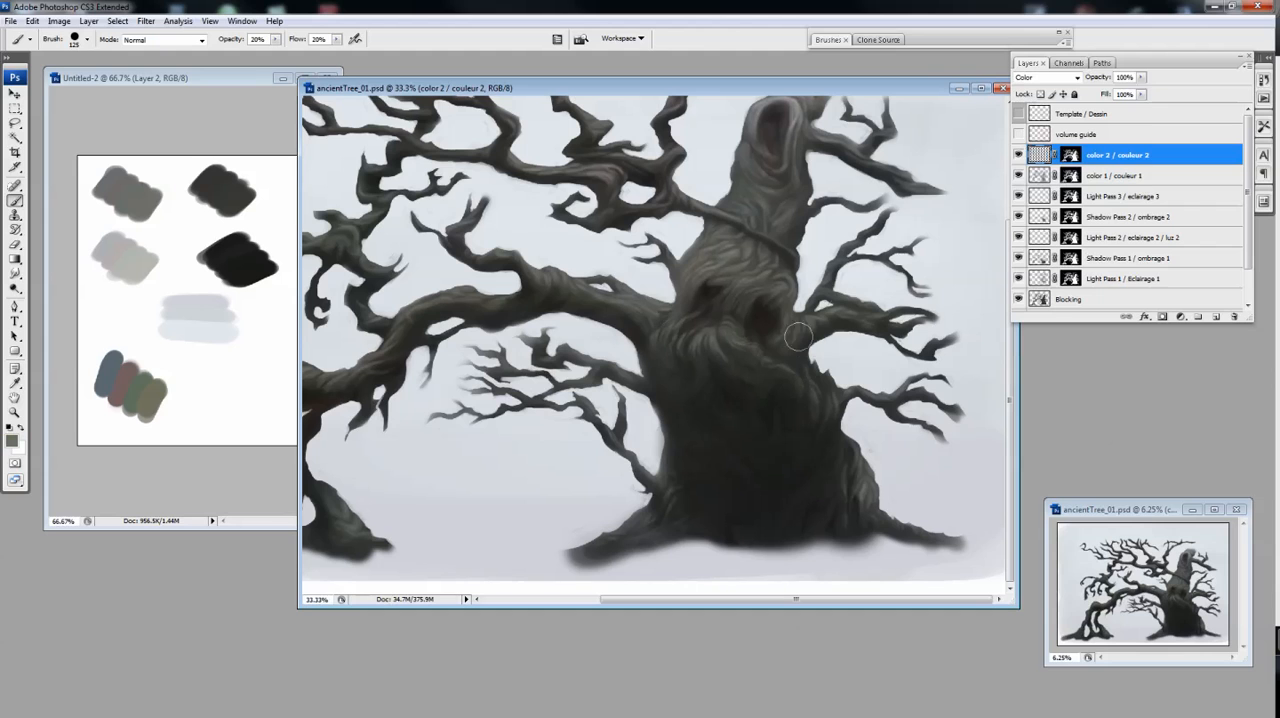
# Sample the red swatch, tint the larger eye hollow and enlarge the Brush to 300 px
pyautogui.keyDown('alt'); pyautogui.click(124, 385); pyautogui.keyUp('alt')
pyautogui.moveTo(798, 361)
pyautogui.mouseDown()
pyautogui.moveTo(772, 352)
pyautogui.moveTo(802, 360)
pyautogui.mouseUp()
pyautogui.press(']')
pyautogui.press(']')
pyautogui.press(']')
pyautogui.press(']')
pyautogui.press(']')
pyautogui.press(']')
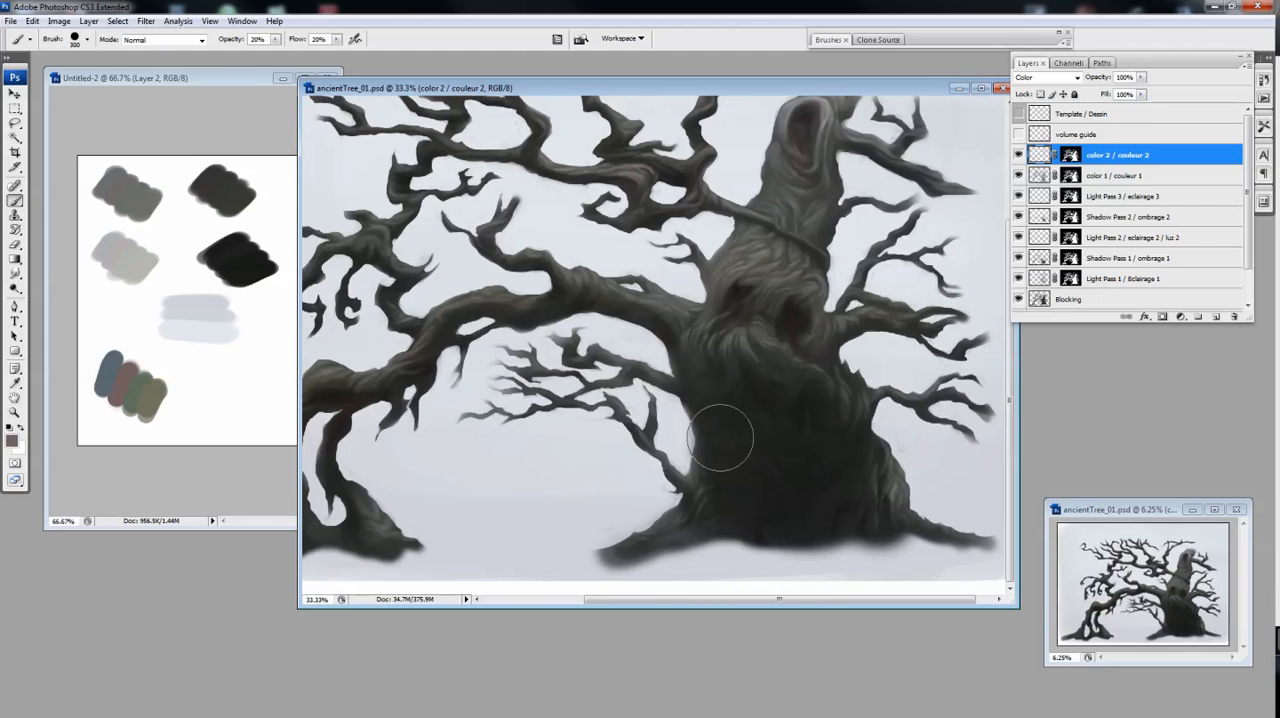
# Erase some tint from the lower trunk, repaint it with a sampled swatch and sample the olive swatch
pyautogui.press('e')
pyautogui.moveTo(817, 403); pyautogui.dragTo(839, 453)
pyautogui.press('b')
pyautogui.keyDown('alt'); pyautogui.click(113, 383); pyautogui.keyUp('alt')
pyautogui.moveTo(750, 445)
pyautogui.mouseDown()
pyautogui.moveTo(735, 474)
pyautogui.moveTo(737, 391)
pyautogui.moveTo(785, 376)
pyautogui.moveTo(729, 373)
pyautogui.moveTo(787, 566)
pyautogui.mouseUp()
pyautogui.keyDown('alt'); pyautogui.click(150, 401); pyautogui.keyUp('alt')
# Set the color 2 / couleur 2 layer's blend mode to Overlay and paint broad 600 px strokes over the trunk
pyautogui.press('e')
pyautogui.click(1047, 77)
pyautogui.click(1036, 232)
pyautogui.press('b')
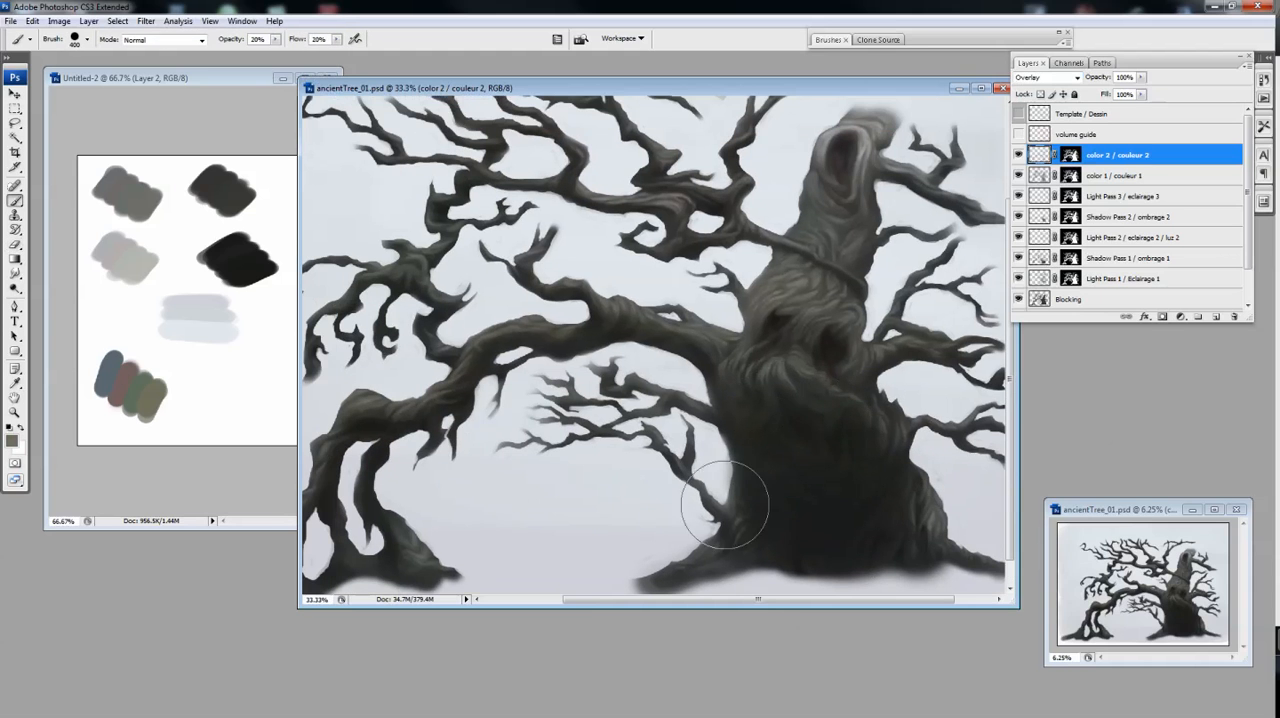
pyautogui.moveTo(897, 523)
pyautogui.mouseDown()
pyautogui.moveTo(726, 511)
pyautogui.moveTo(699, 467)
pyautogui.mouseUp()
pyautogui.moveTo(814, 470)
pyautogui.mouseDown()
pyautogui.moveTo(853, 424)
pyautogui.moveTo(777, 297)
pyautogui.mouseUp()
# Reduce the Brush size and paint Overlay colour over the trunk's edge and the long branch
pyautogui.press('[')
pyautogui.press('[')
pyautogui.press('[')
pyautogui.press('[')
pyautogui.moveTo(776, 433)
pyautogui.mouseDown()
pyautogui.moveTo(848, 424)
pyautogui.moveTo(709, 417)
pyautogui.mouseUp()
pyautogui.moveTo(653, 349); pyautogui.dragTo(808, 353)
pyautogui.moveTo(642, 395); pyautogui.dragTo(594, 401)
# Resample a palette swatch and brush colour over the upper trunk and face with the 175 px Brush
pyautogui.keyDown('alt'); pyautogui.click(157, 390); pyautogui.keyUp('alt')
pyautogui.moveTo(835, 265)
pyautogui.mouseDown()
pyautogui.moveTo(800, 273)
pyautogui.moveTo(794, 304)
pyautogui.mouseUp()
pyautogui.moveTo(876, 240); pyautogui.dragTo(830, 300)
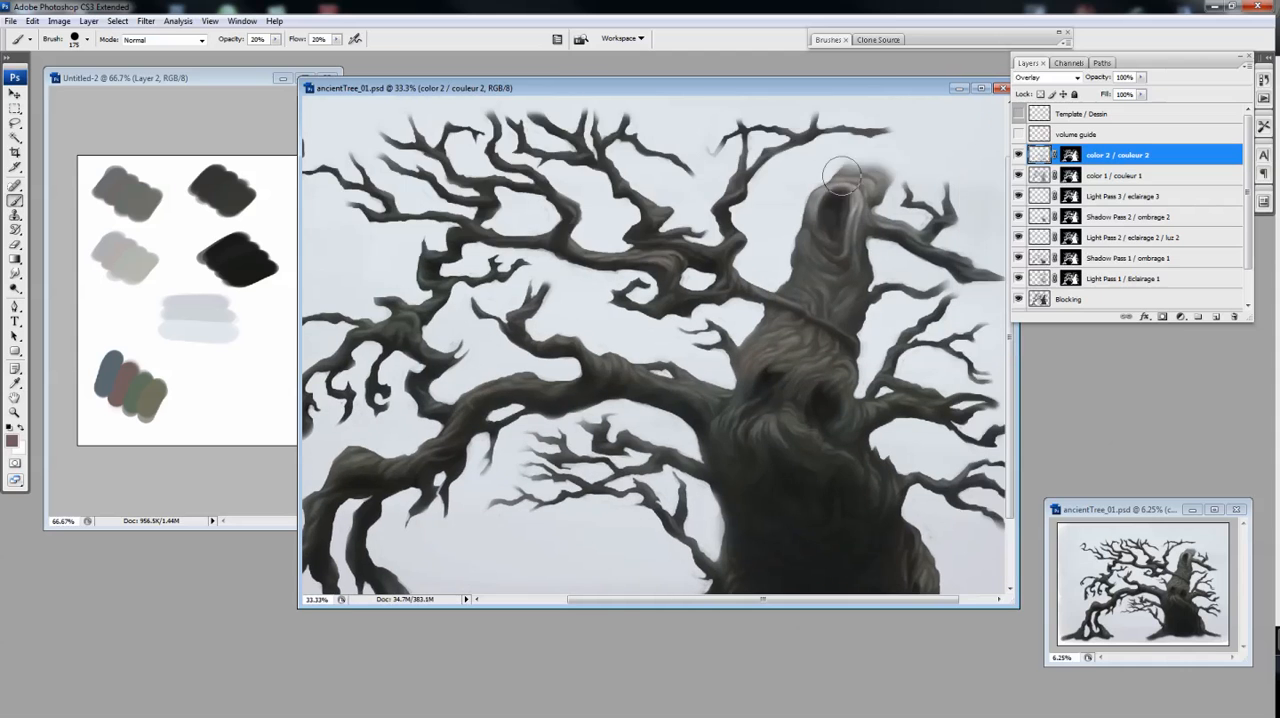
pyautogui.moveTo(741, 449); pyautogui.dragTo(811, 369)
# Merge color 2 / couleur 2 with color 1 / couleur 1 and give the merged layer the tree mask
pyautogui.hotkey('ctrl', '-')
pyautogui.click(1019, 155)
pyautogui.click(1019, 155)
pyautogui.keyDown('shift'); pyautogui.click(1040, 177); pyautogui.keyUp('shift')
pyautogui.hotkey('ctrl', 'e')
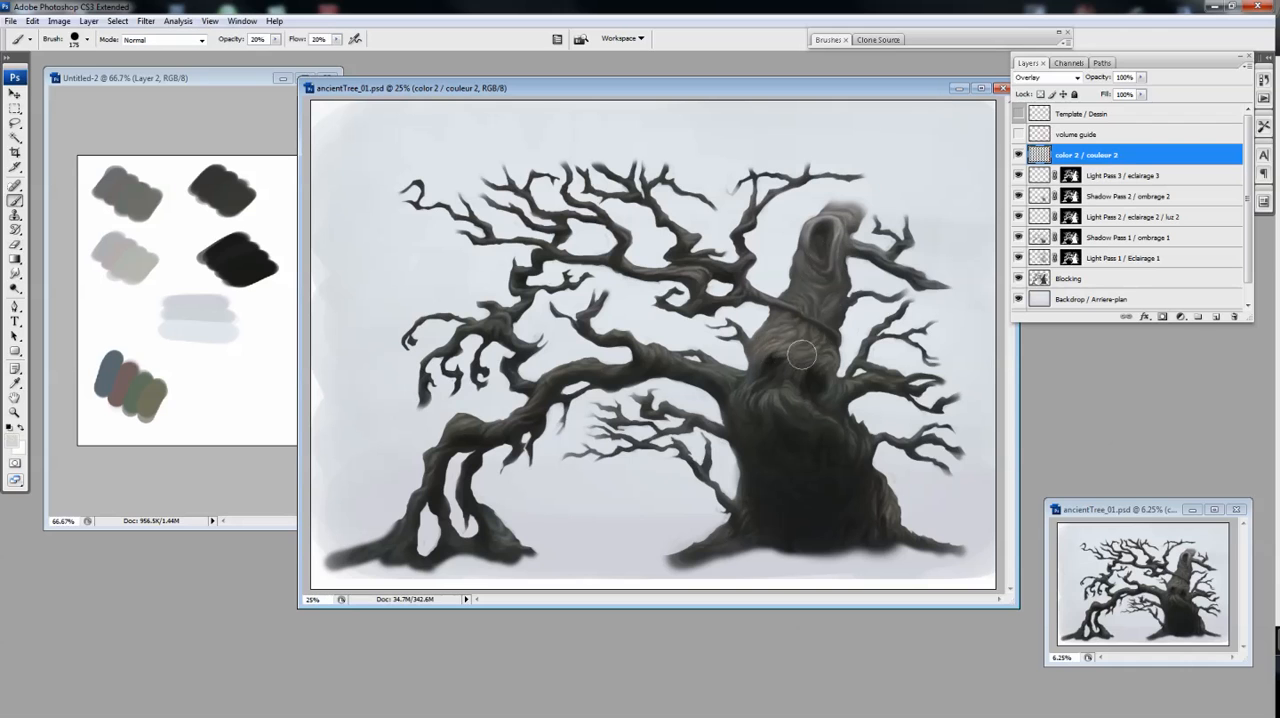
pyautogui.press(']')
pyautogui.press(']')
pyautogui.press(']')
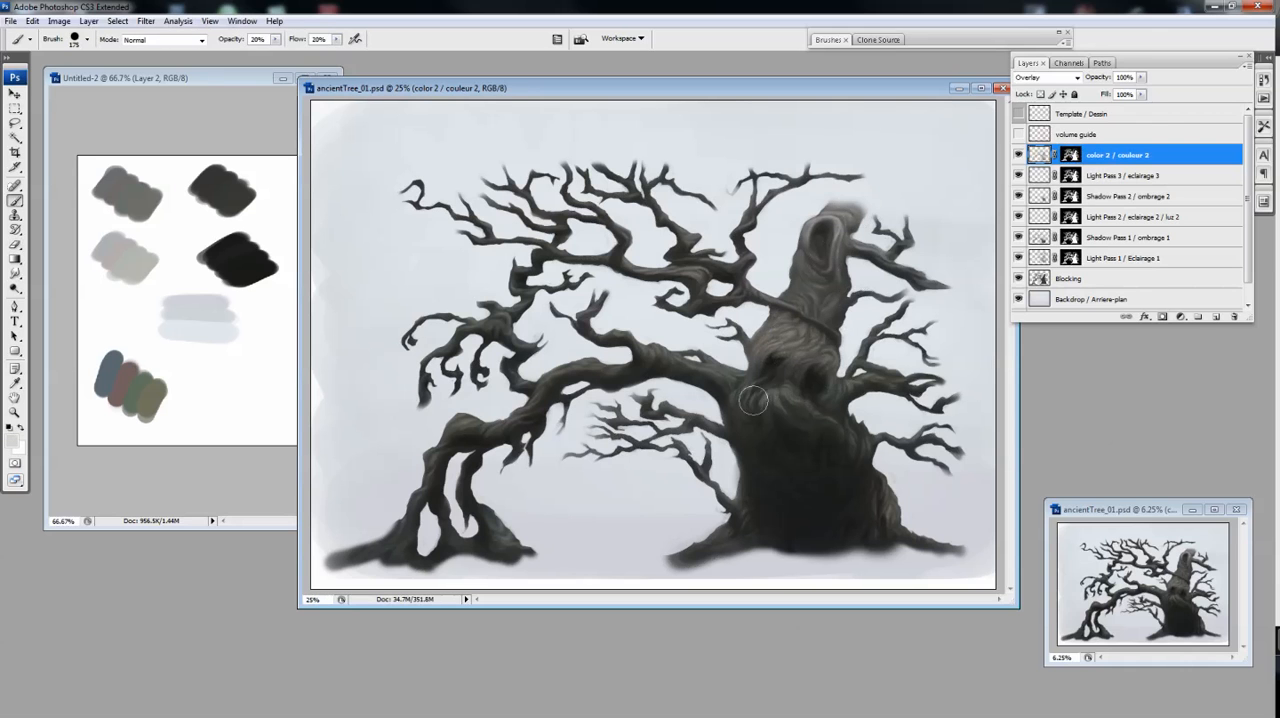
# Refine the merged layer's tint with Eraser and Brush, resampling the olive swatch
pyautogui.press('e')
pyautogui.press('b')
pyautogui.press('e')
pyautogui.press('b')
pyautogui.keyDown('alt'); pyautogui.click(155, 402); pyautogui.keyUp('alt')
pyautogui.press('e')
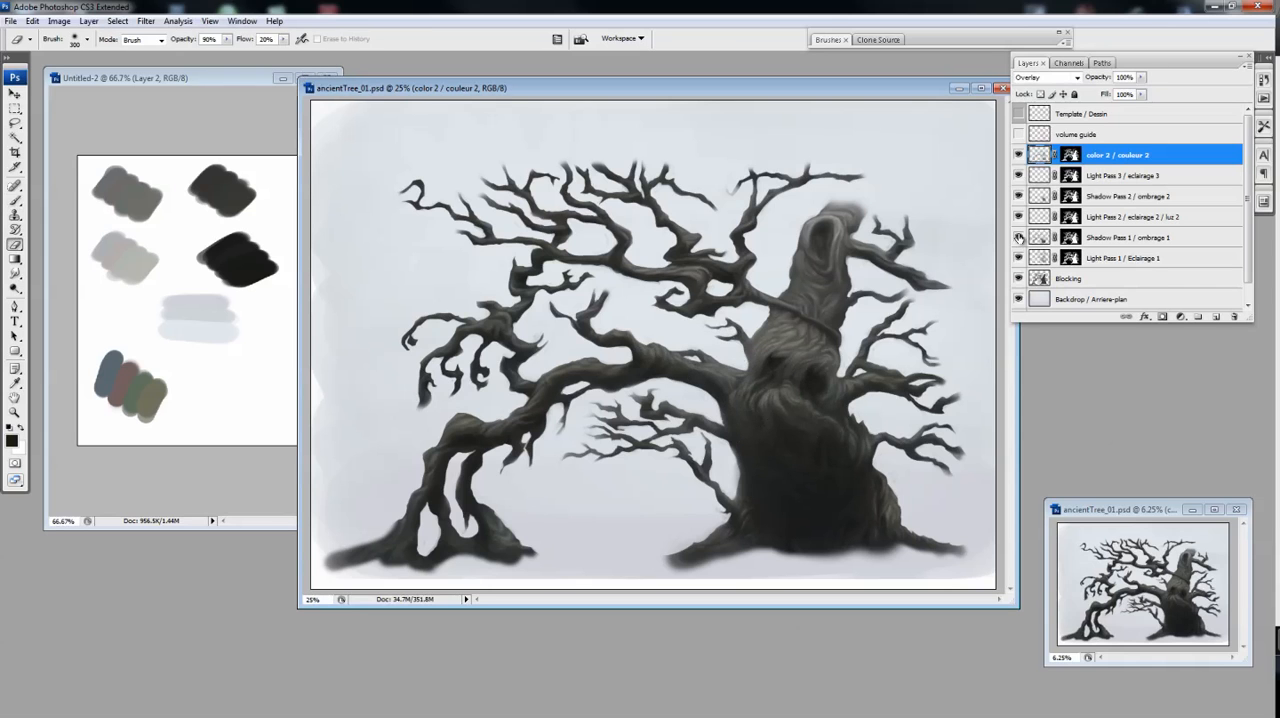
# Add a new layer above color 2 / couleur 2 and copy the tree mask onto it
pyautogui.moveTo(850, 88); pyautogui.dragTo(845, 92)
pyautogui.press('b')
pyautogui.click(1076, 78)
pyautogui.click(1040, 248)
pyautogui.click(1216, 316)
pyautogui.keyDown('alt'); pyautogui.moveTo(1070, 176); pyautogui.dragTo(1070, 156); pyautogui.keyUp('alt')
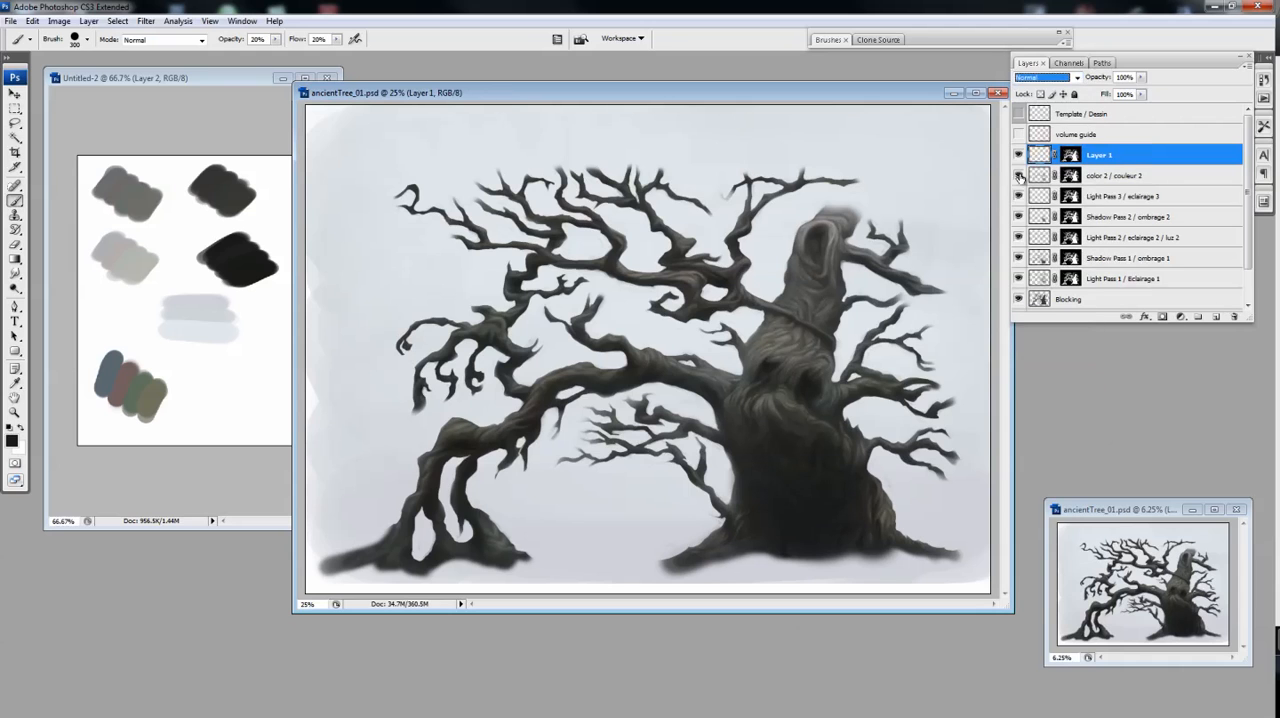
# Pick a dark grey and paint it over the trunk and branches on Layer 1, reducing the Brush to 250 px
pyautogui.click(1020, 176)
pyautogui.click(12, 441)
pyautogui.moveTo(591, 280); pyautogui.dragTo(566, 284)
pyautogui.click(870, 151)
pyautogui.moveTo(824, 318); pyautogui.dragTo(804, 276)
pyautogui.press('[')
pyautogui.moveTo(835, 210)
pyautogui.mouseDown()
pyautogui.moveTo(832, 243)
pyautogui.moveTo(844, 242)
pyautogui.mouseUp()
# Set Layer 1's blend mode to Overlay and open Hue/Saturation for the layer
pyautogui.click(1076, 78)
pyautogui.click(1040, 248)
pyautogui.hotkey('ctrl', 'u')
pyautogui.click(1208, 160)
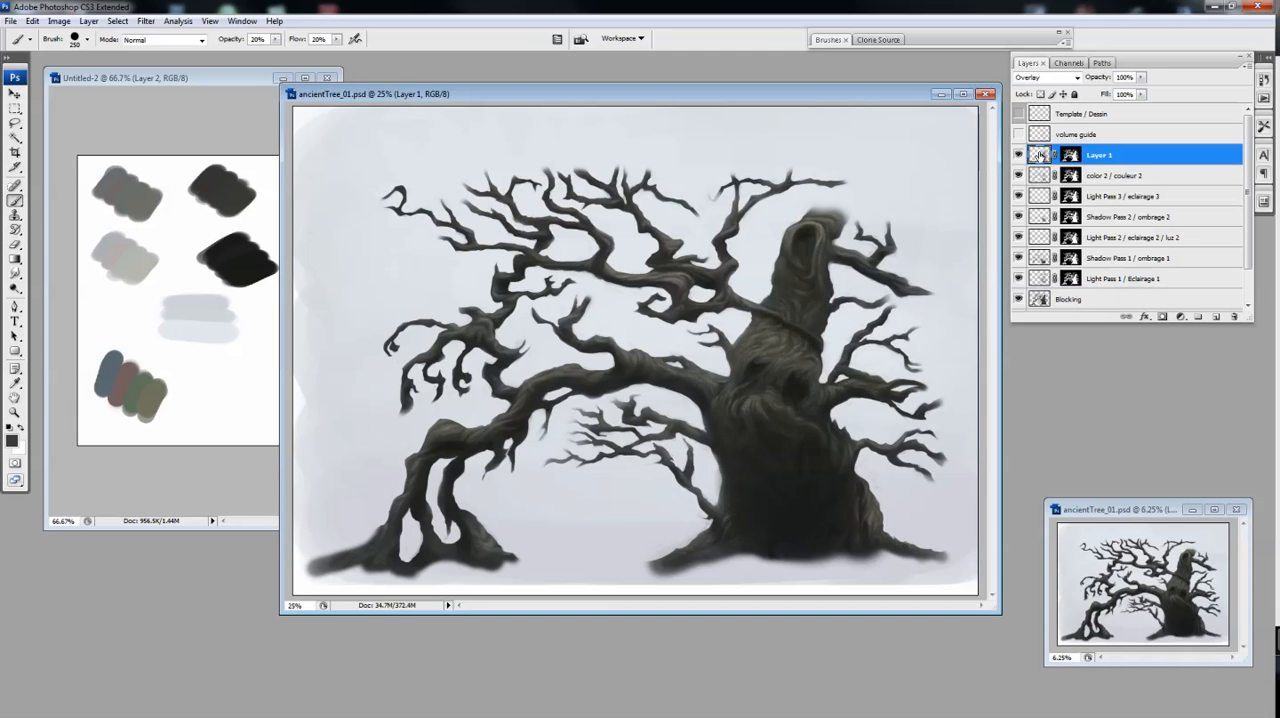
# Move Layer 1 below color 2 / couleur 2 and set its blend mode to Color
pyautogui.hotkey('ctrl', '[')
pyautogui.click(1076, 78)
pyautogui.click(1024, 388)
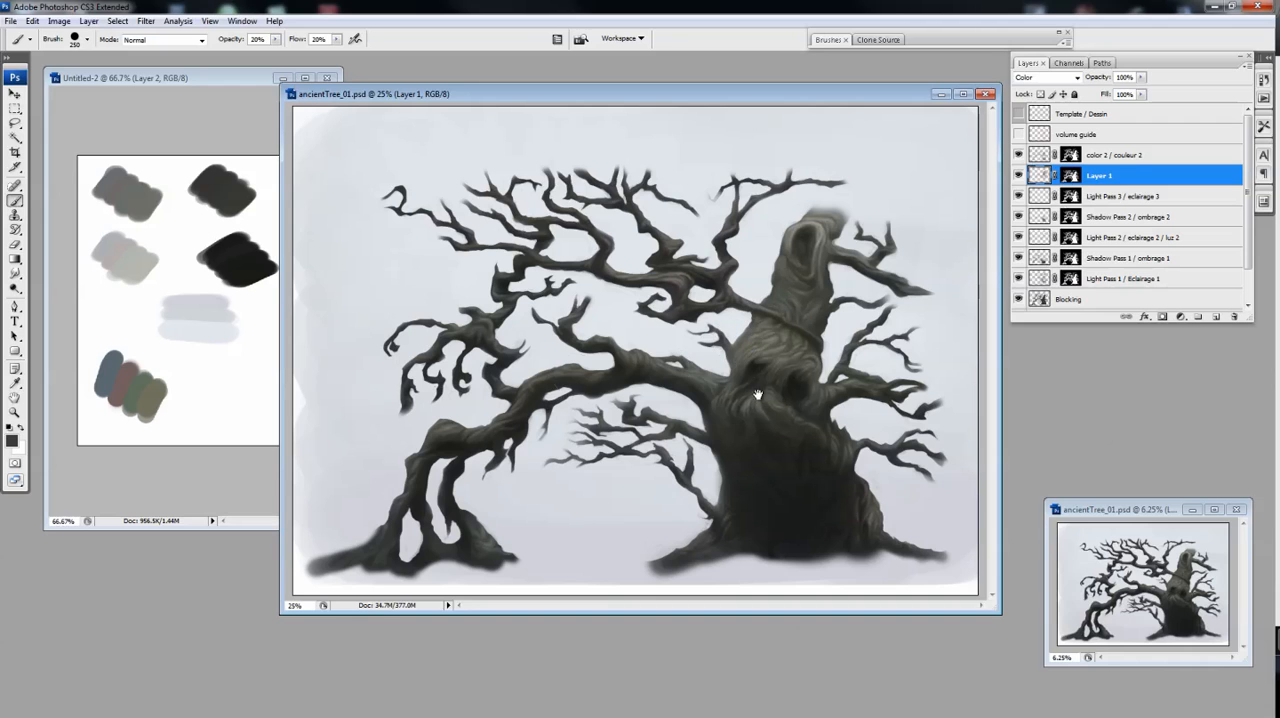
# Paint the dark grey over the lower trunk and the far roots on Layer 1, varying the Brush size
pyautogui.press(']')
pyautogui.press(']')
pyautogui.press(']')
pyautogui.moveTo(762, 436); pyautogui.dragTo(720, 482)
pyautogui.press('[')
pyautogui.moveTo(395, 508); pyautogui.dragTo(459, 519)
pyautogui.press('[')
# Sample the red swatch, reduce the Brush to 175 px and tint the upper trunk, face and lower trunk
pyautogui.keyDown('alt'); pyautogui.click(124, 385); pyautogui.keyUp('alt')
pyautogui.press('[')
pyautogui.press('[')
pyautogui.press('[')
pyautogui.moveTo(800, 242)
pyautogui.mouseDown()
pyautogui.moveTo(798, 384)
pyautogui.moveTo(806, 360)
pyautogui.moveTo(746, 378)
pyautogui.mouseUp()
pyautogui.moveTo(820, 464)
pyautogui.mouseDown()
pyautogui.moveTo(746, 531)
pyautogui.moveTo(776, 544)
pyautogui.mouseUp()
pyautogui.moveTo(796, 404); pyautogui.dragTo(744, 368)
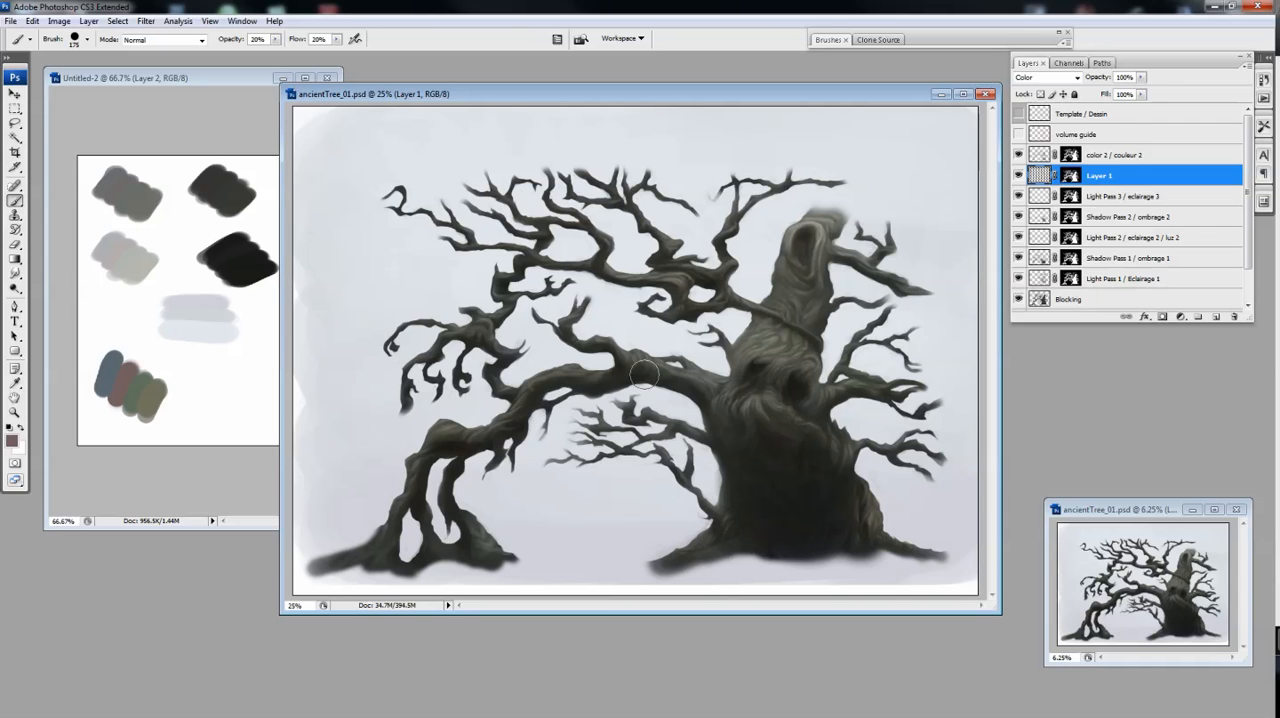
pyautogui.moveTo(752, 354); pyautogui.dragTo(753, 386)
# Tint the trunk and a branch with the green swatch, and brush the blue swatch across the branches and trunk
pyautogui.keyDown('alt'); pyautogui.click(140, 394); pyautogui.keyUp('alt')
pyautogui.moveTo(804, 348)
pyautogui.mouseDown()
pyautogui.moveTo(822, 392)
pyautogui.moveTo(738, 392)
pyautogui.moveTo(844, 448)
pyautogui.mouseUp()
pyautogui.moveTo(718, 260)
pyautogui.mouseDown()
pyautogui.moveTo(672, 242)
pyautogui.moveTo(659, 342)
pyautogui.moveTo(664, 237)
pyautogui.moveTo(671, 295)
pyautogui.mouseUp()
pyautogui.keyDown('alt'); pyautogui.click(109, 374); pyautogui.keyUp('alt')
pyautogui.moveTo(547, 408); pyautogui.dragTo(870, 316)
# Brush the olive swatch over the upper and lower trunk, then hide the two colour layers
pyautogui.keyDown('alt'); pyautogui.click(151, 401); pyautogui.keyUp('alt')
pyautogui.moveTo(816, 268)
pyautogui.mouseDown()
pyautogui.moveTo(766, 289)
pyautogui.moveTo(813, 284)
pyautogui.mouseUp()
pyautogui.moveTo(718, 442)
pyautogui.mouseDown()
pyautogui.moveTo(788, 420)
pyautogui.moveTo(838, 538)
pyautogui.moveTo(810, 520)
pyautogui.mouseUp()
pyautogui.moveTo(1018, 155); pyautogui.dragTo(1018, 176)
pyautogui.click(1018, 158)
# Activate Shadow Pass 2 / ombrage 2 and erase part of the shadow below the face
pyautogui.click(1130, 217)
pyautogui.press('e')
pyautogui.press('F5')
pyautogui.press('F5')
pyautogui.moveTo(786, 455); pyautogui.dragTo(764, 442)
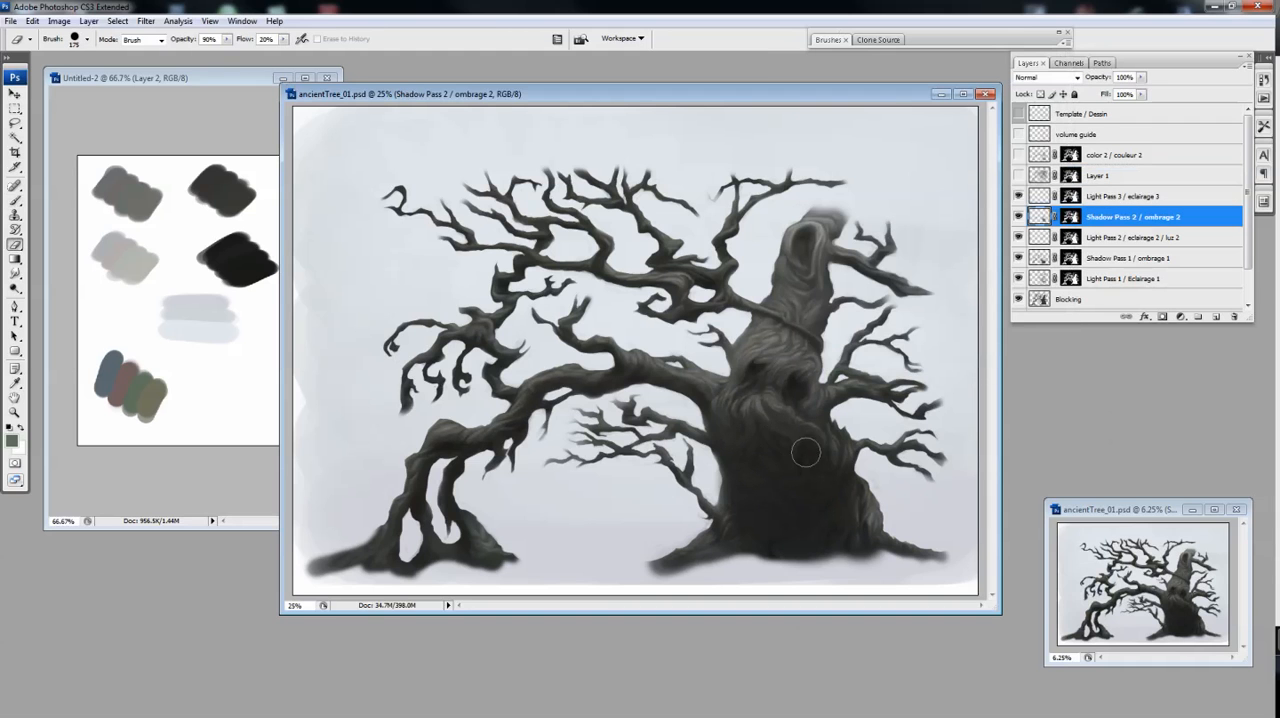
# Check the effect of Light Pass 2 / eclairage 2 / luz 2, activate it and brush the trunk's side below the face
pyautogui.press('b')
pyautogui.keyDown('alt'); pyautogui.click(1018, 237); pyautogui.keyUp('alt')
pyautogui.keyDown('alt'); pyautogui.click(779, 336); pyautogui.keyUp('alt')
pyautogui.keyDown('alt'); pyautogui.click(1018, 237); pyautogui.keyUp('alt')
pyautogui.click(1130, 238)
pyautogui.moveTo(731, 431)
pyautogui.mouseDown()
pyautogui.moveTo(771, 463)
pyautogui.moveTo(740, 464)
pyautogui.mouseUp()
# Activate Light Pass 3 / eclairage 3, sample the light grey swatch and set the Brush to 100 px and 40% opacity
pyautogui.keyDown('alt'); pyautogui.click(1018, 197); pyautogui.keyUp('alt')
pyautogui.keyDown('alt'); pyautogui.click(1018, 197); pyautogui.keyUp('alt')
pyautogui.click(1130, 197)
pyautogui.keyDown('alt'); pyautogui.click(134, 262); pyautogui.keyUp('alt')
pyautogui.press('[')
pyautogui.press('[')
pyautogui.press('[')
pyautogui.press('[')
pyautogui.press('4')
pyautogui.keyDown('ctrl'); pyautogui.click(755, 410); pyautogui.keyUp('ctrl')
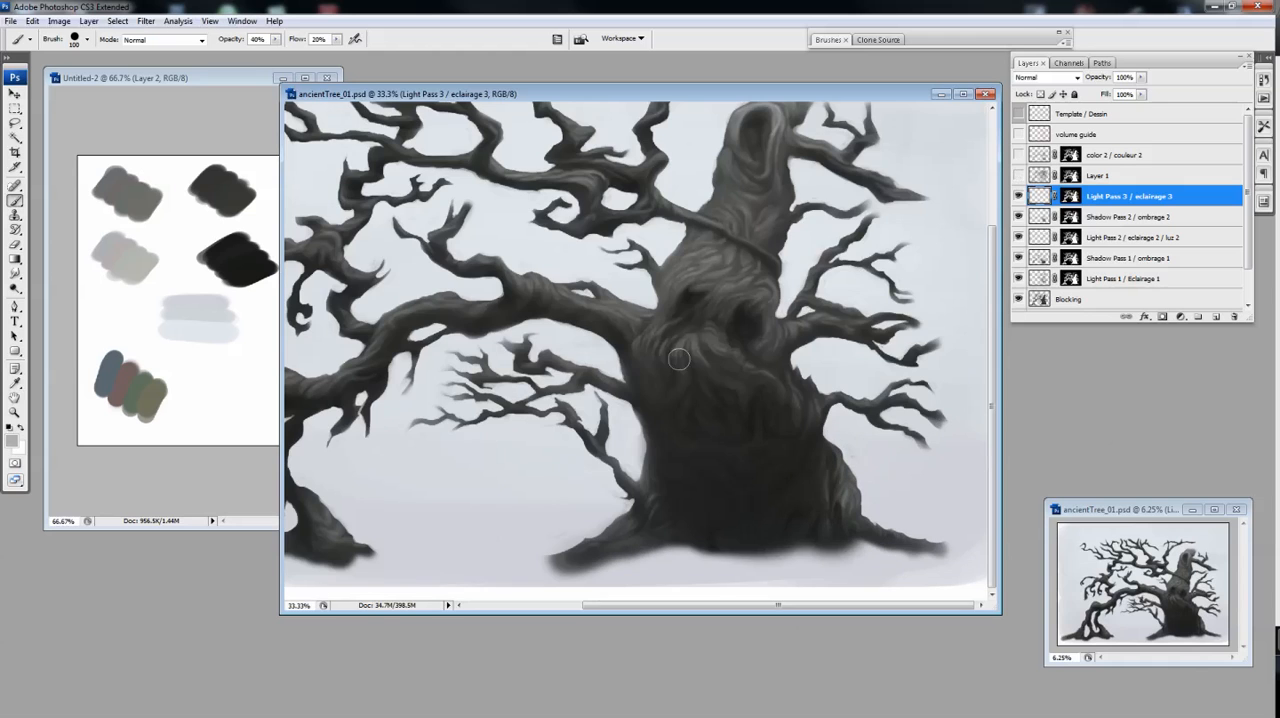
# Paint light bark ridges below the face and soften them with the Eraser
pyautogui.moveTo(712, 350); pyautogui.dragTo(772, 402)
pyautogui.press('e')
pyautogui.moveTo(637, 358); pyautogui.dragTo(647, 377)
pyautogui.press('b')
pyautogui.moveTo(770, 399)
pyautogui.mouseDown()
pyautogui.moveTo(749, 426)
pyautogui.moveTo(749, 410)
pyautogui.mouseUp()
pyautogui.hotkey('ctrl', '-')
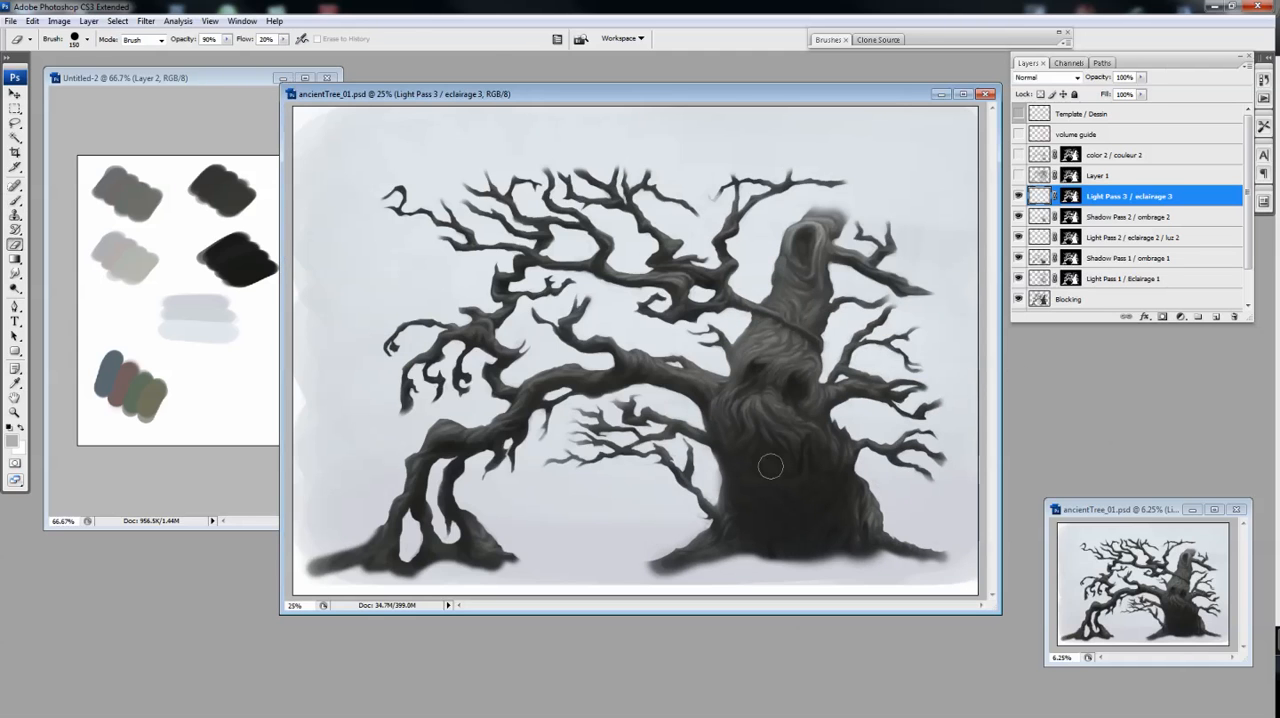
# Deepen the bark shadows on the lower trunk on Shadow Pass 2 / ombrage 2 with a 125 px Brush at 30% opacity
pyautogui.hotkey('alt', '[')
pyautogui.hotkey('ctrl', '+')
pyautogui.press('e')
pyautogui.press('b')
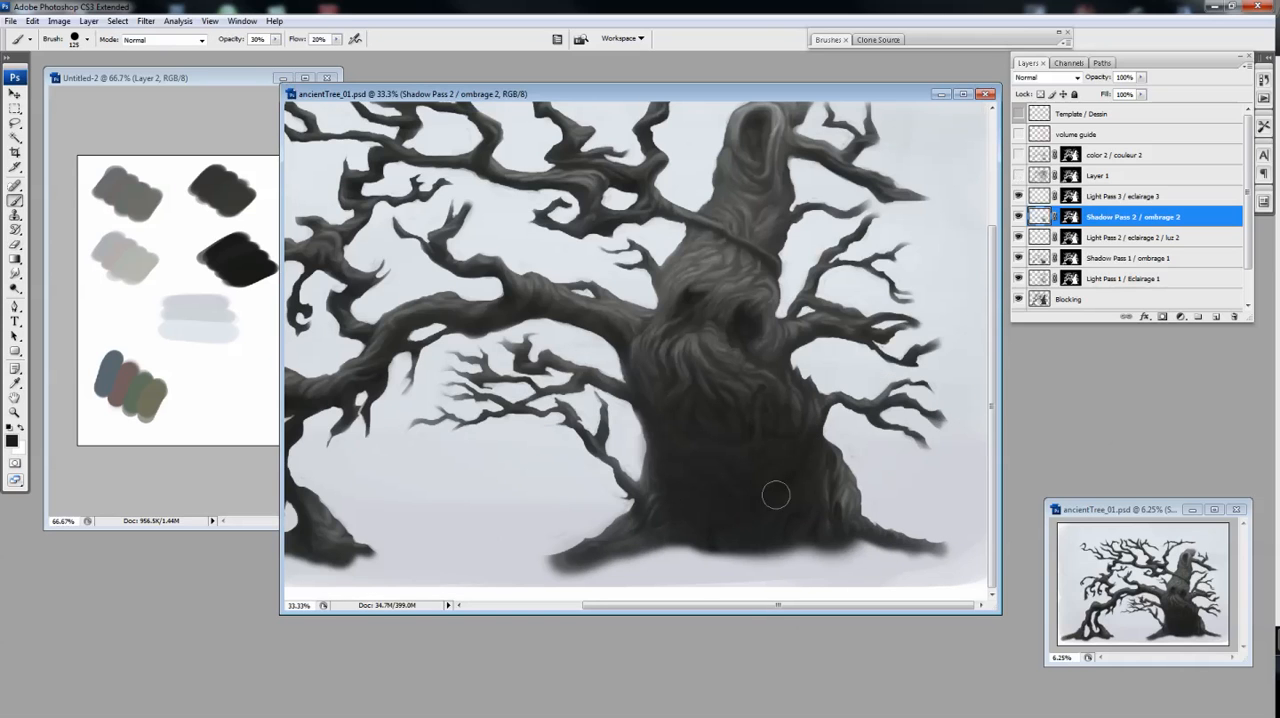
pyautogui.press('e')
pyautogui.press('b')
pyautogui.scroll(1, 790, 460)
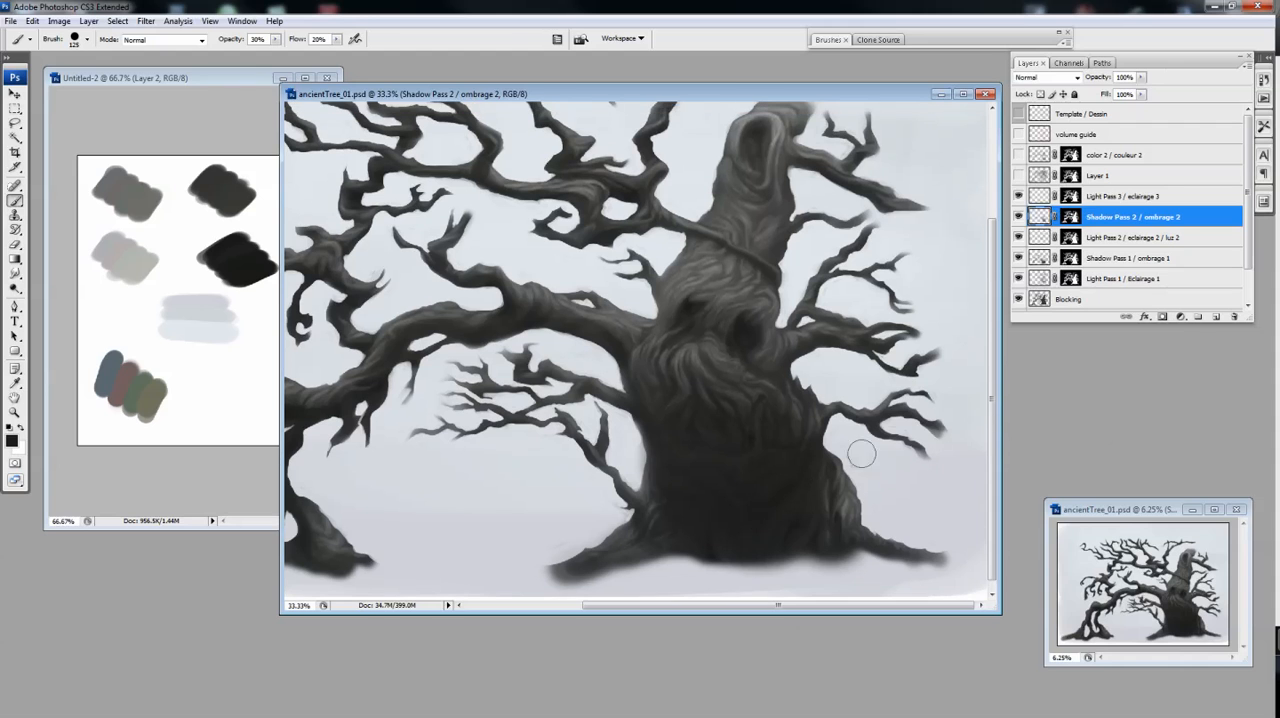
# Add a new layer above Shadow Pass 2 / ombrage 2 and reduce the Brush to 90 px
pyautogui.hotkey('ctrl', 'shift', 'alt', 'n')
pyautogui.press('[')
pyautogui.press('[')
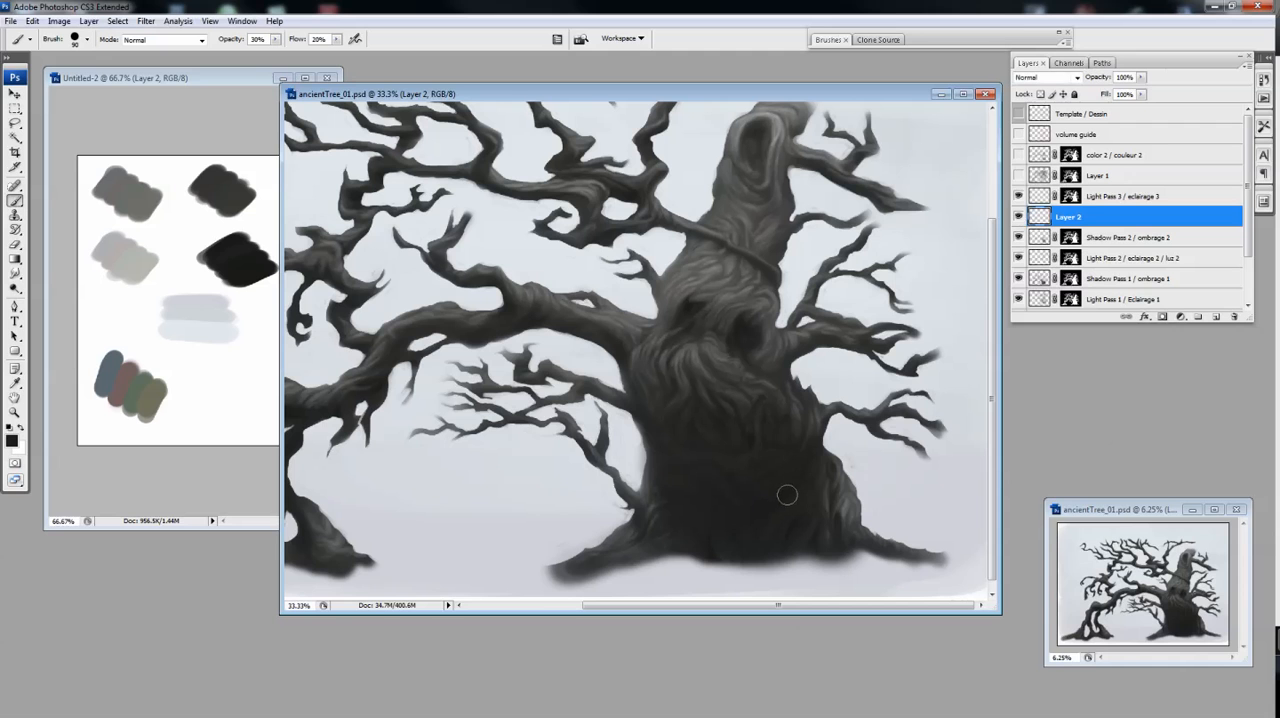
pyautogui.hotkey('ctrl', 'u')
pyautogui.press('Escape')
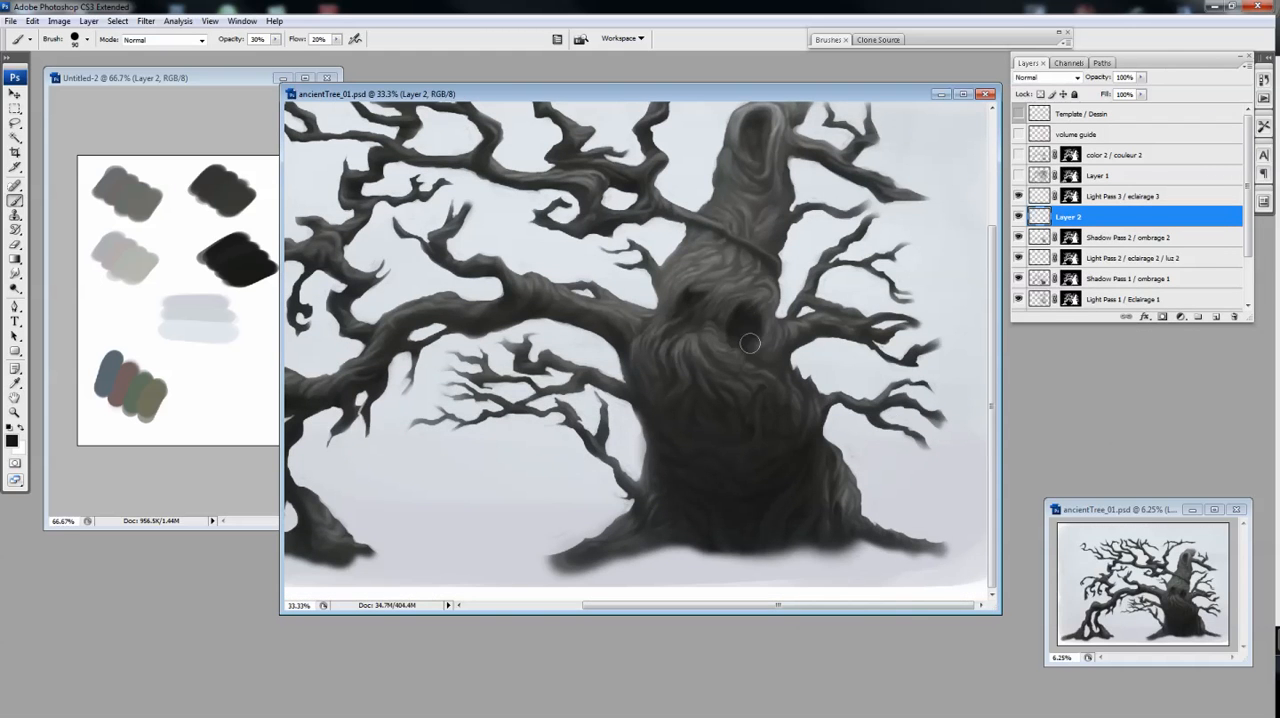
# Compare the trunk with and without Light Pass 3 / eclairage 3 and make that layer active
pyautogui.click(1019, 196)
pyautogui.click(1019, 196)
pyautogui.click(1123, 196)
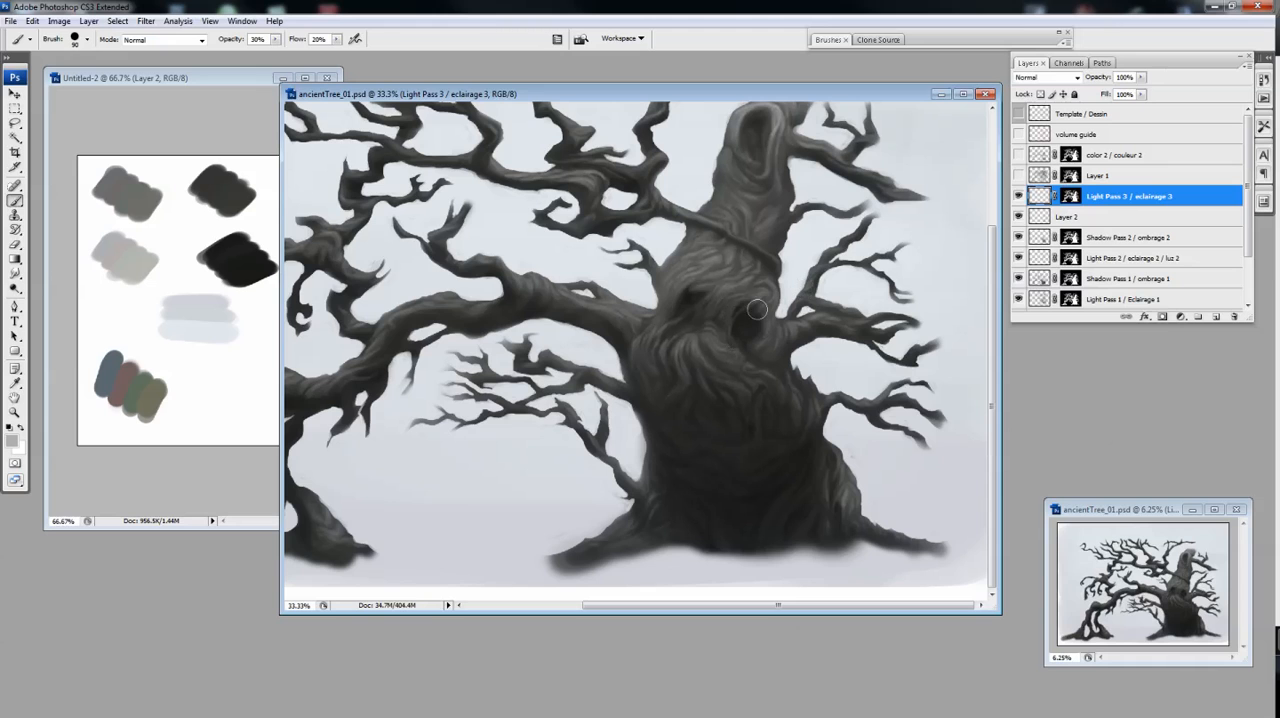
# Enlarge the Eraser to 60 px for softening the bark highlights on Light Pass 3 / eclairage 3
pyautogui.press('e')
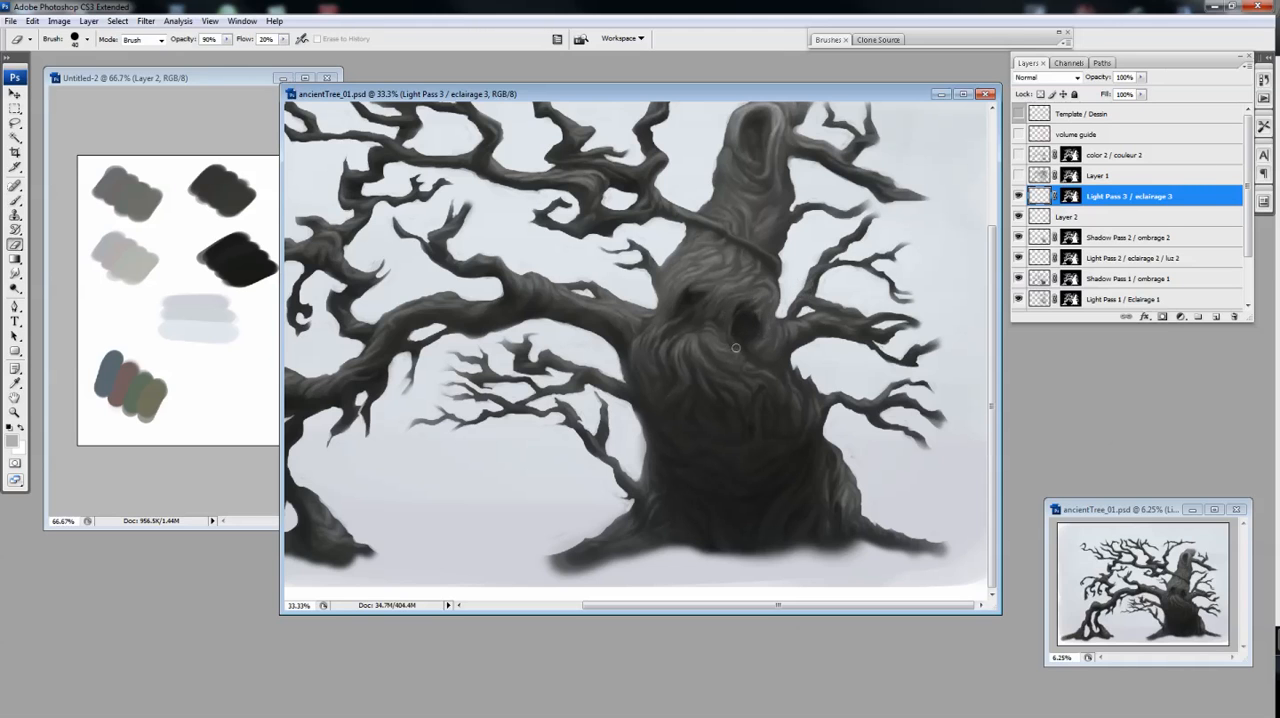
pyautogui.press('F5')
pyautogui.click(947, 41)
pyautogui.press(']')
pyautogui.press(']')
pyautogui.scroll(3, 780, 262)
# Paint light bark ridges around the knothole near the trunk's top with a 90 px Brush at 30% opacity, refining them with the Eraser
pyautogui.press('b')
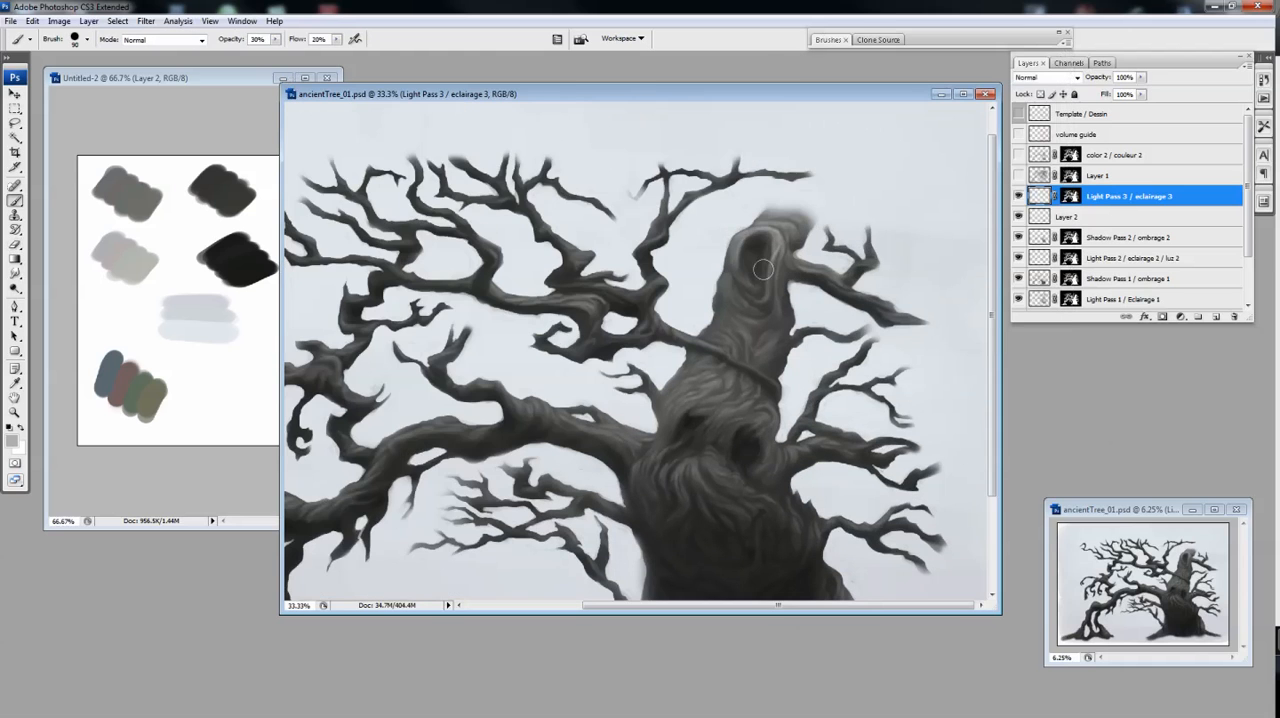
pyautogui.moveTo(748, 251); pyautogui.dragTo(758, 242)
pyautogui.press('e')
pyautogui.press('b')
pyautogui.press('e')
pyautogui.press('b')
pyautogui.hotkey('ctrl', '-')
pyautogui.hotkey('ctrl', '+')
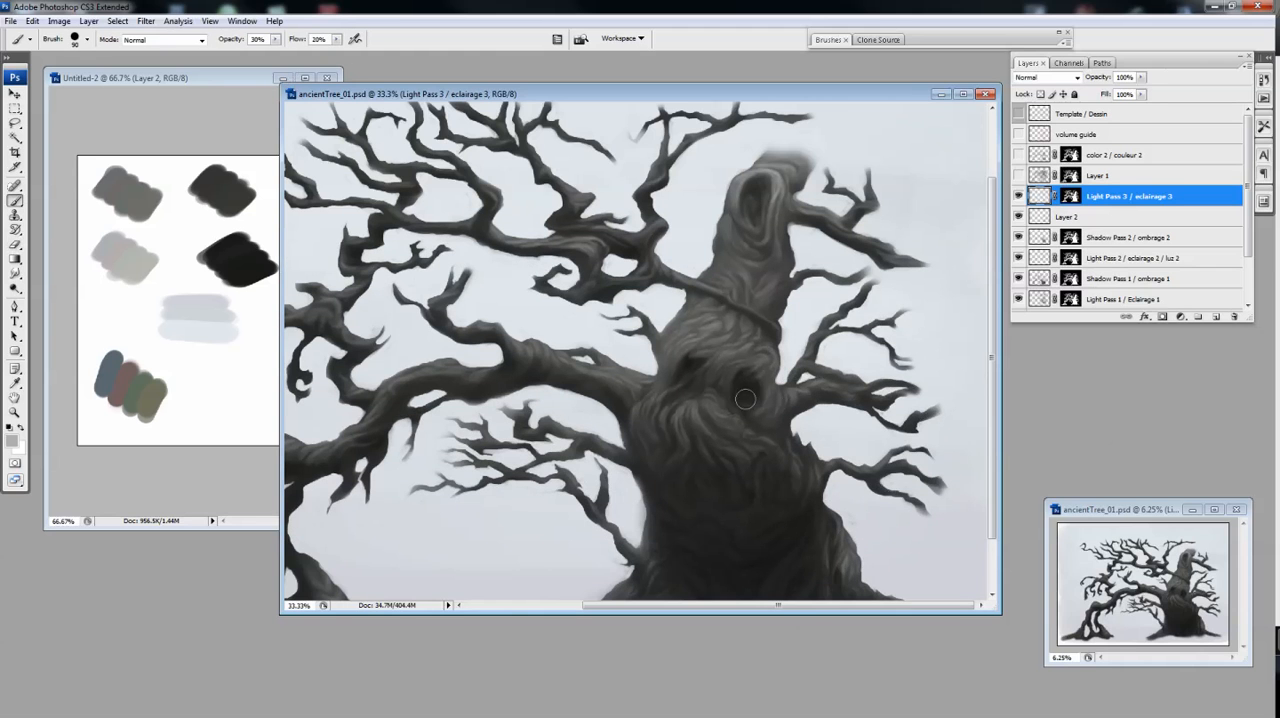
pyautogui.press('e')
# Delete Layer 2, located between Light Pass 3 / eclairage 3 and Shadow Pass 2 / ombrage 2
pyautogui.hotkey('ctrl', '-')
pyautogui.hotkey('ctrl', '-')
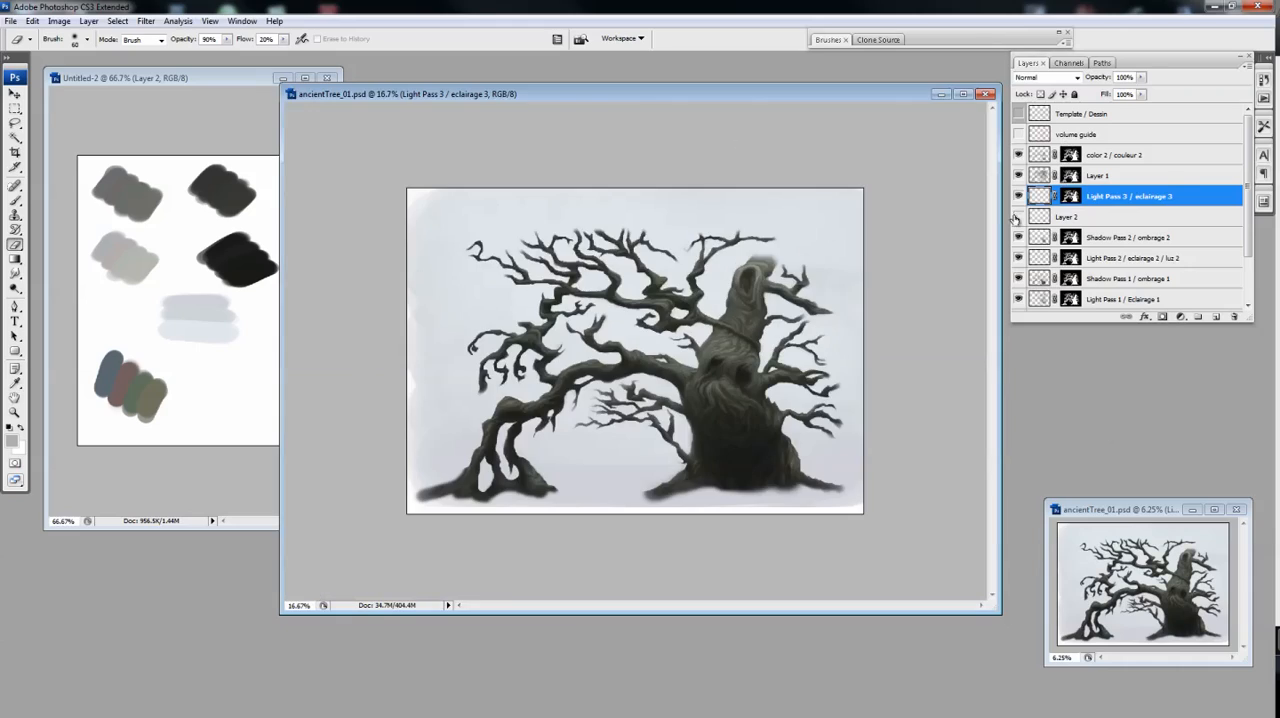
pyautogui.click(1066, 216)
pyautogui.press('Delete')
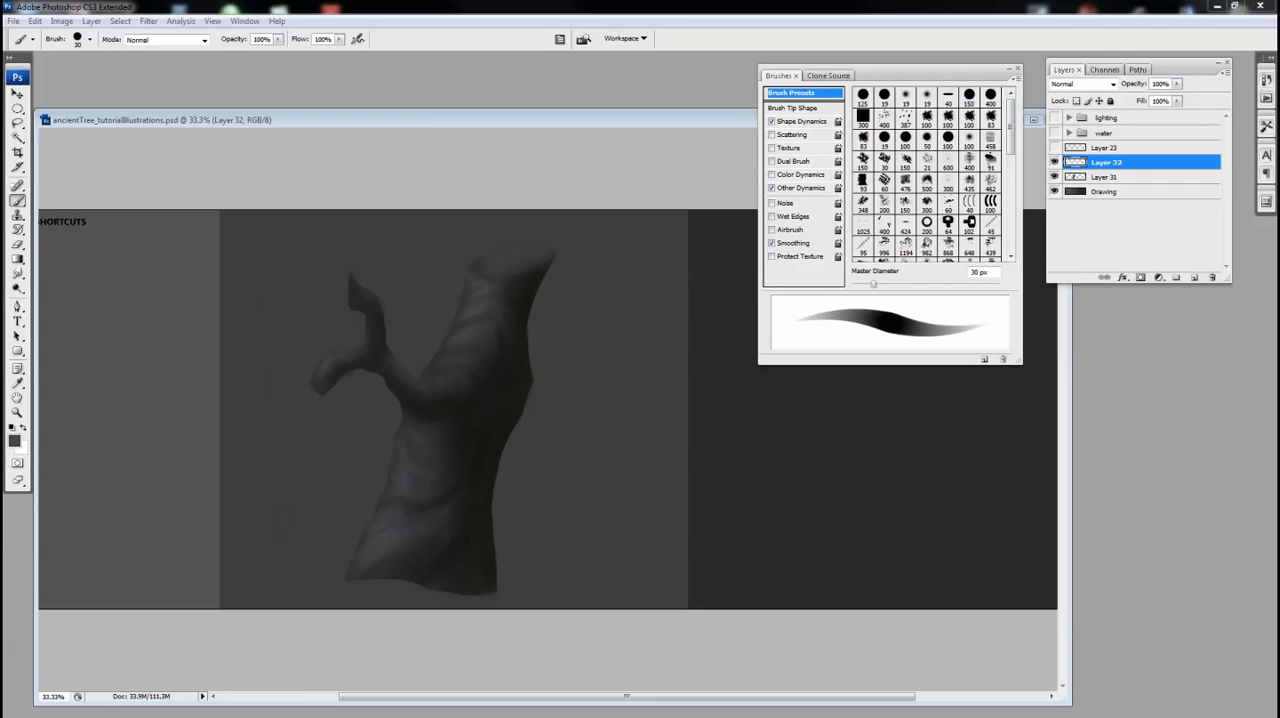
# In ancientTree_tutorialIllustrations.psd, paint dark patches around the branch fork on Layer 32 with a 30 px Brush in near-black #181817
pyautogui.click(17, 441)
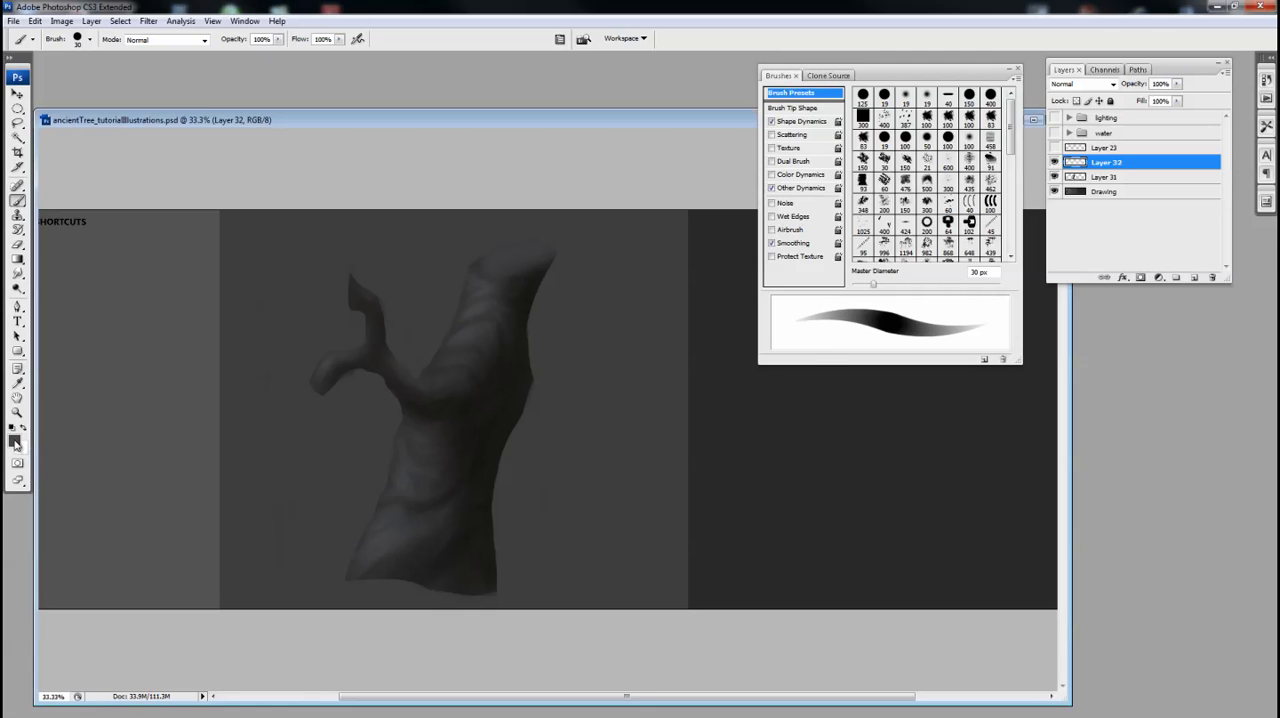
pyautogui.moveTo(504, 414)
pyautogui.mouseDown()
pyautogui.moveTo(483, 426)
pyautogui.moveTo(486, 455)
pyautogui.mouseUp()
pyautogui.click(768, 270)
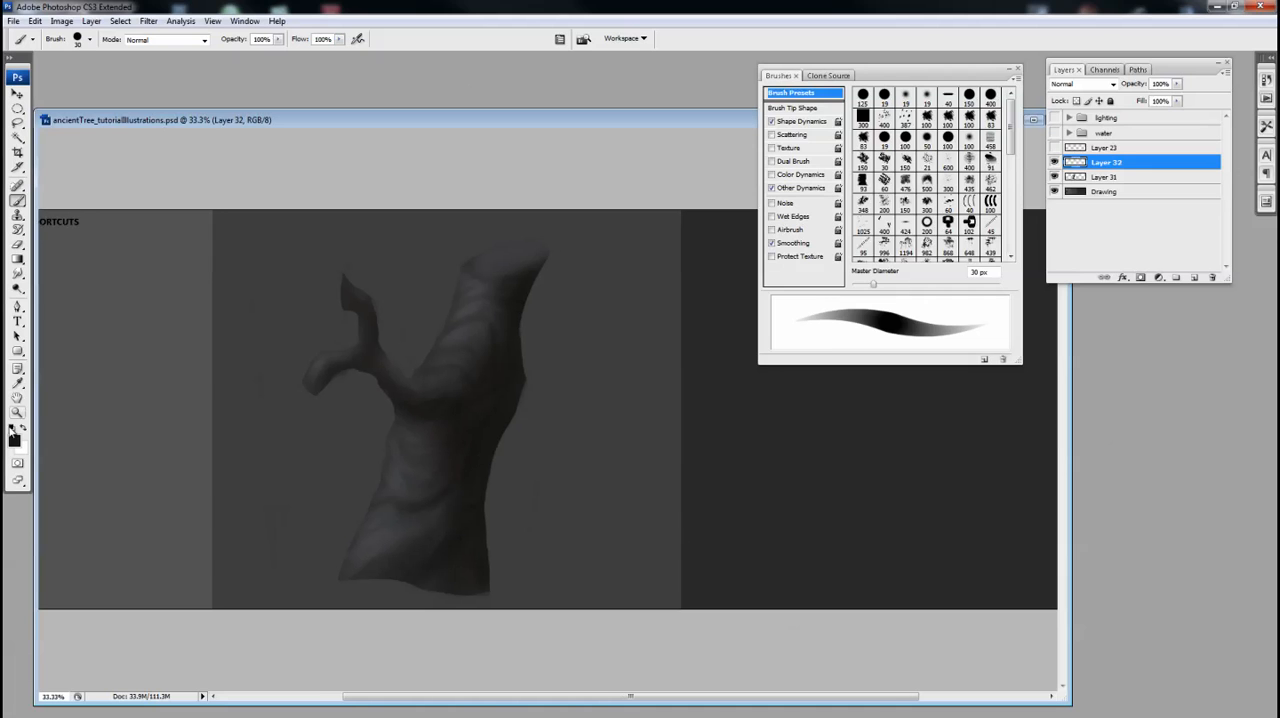
pyautogui.click(13, 432)
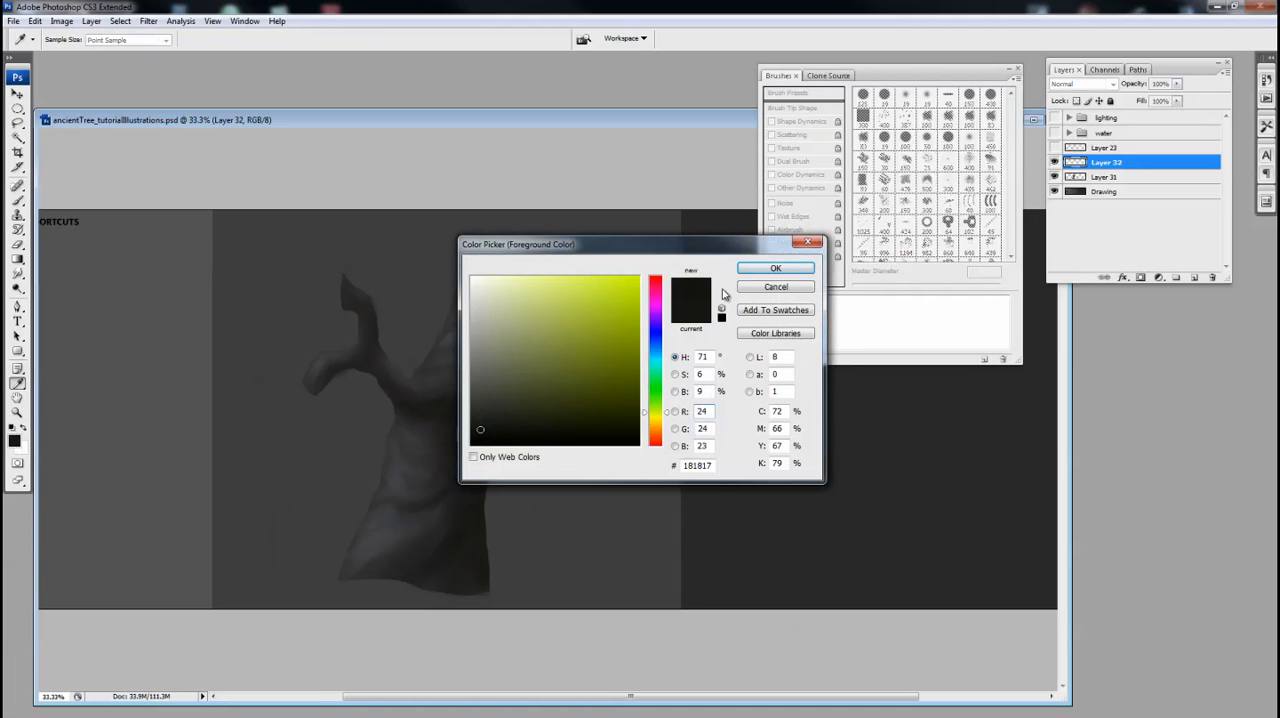
pyautogui.click(775, 268)
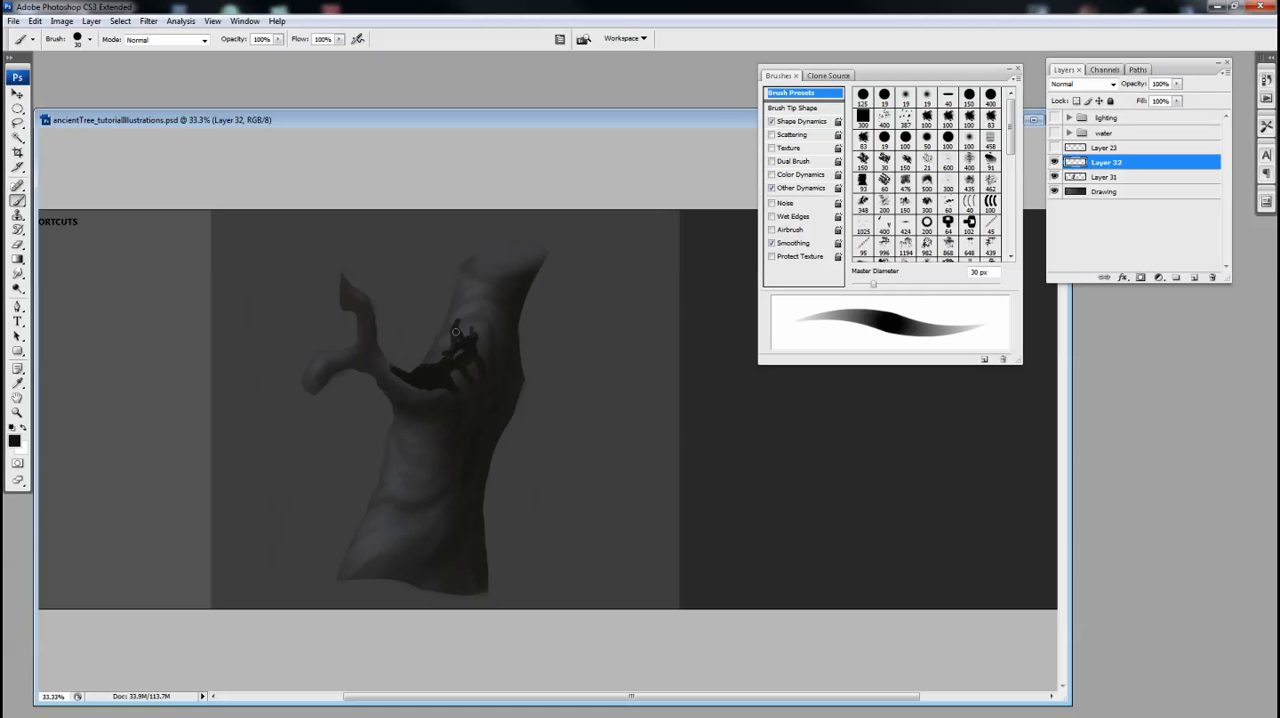
pyautogui.moveTo(461, 315); pyautogui.dragTo(463, 290)
pyautogui.moveTo(471, 299); pyautogui.dragTo(490, 296)
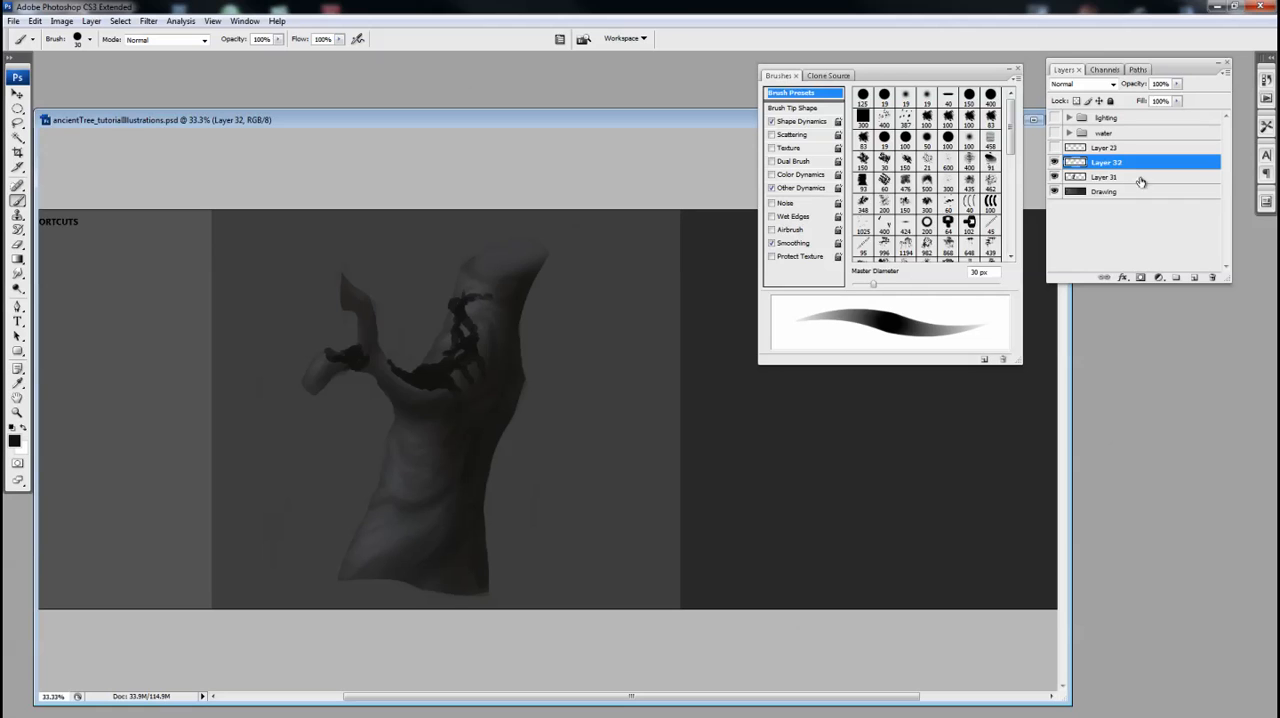
# Add a new layer above Layer 32 and clip it to Layer 32
pyautogui.click(1194, 277)
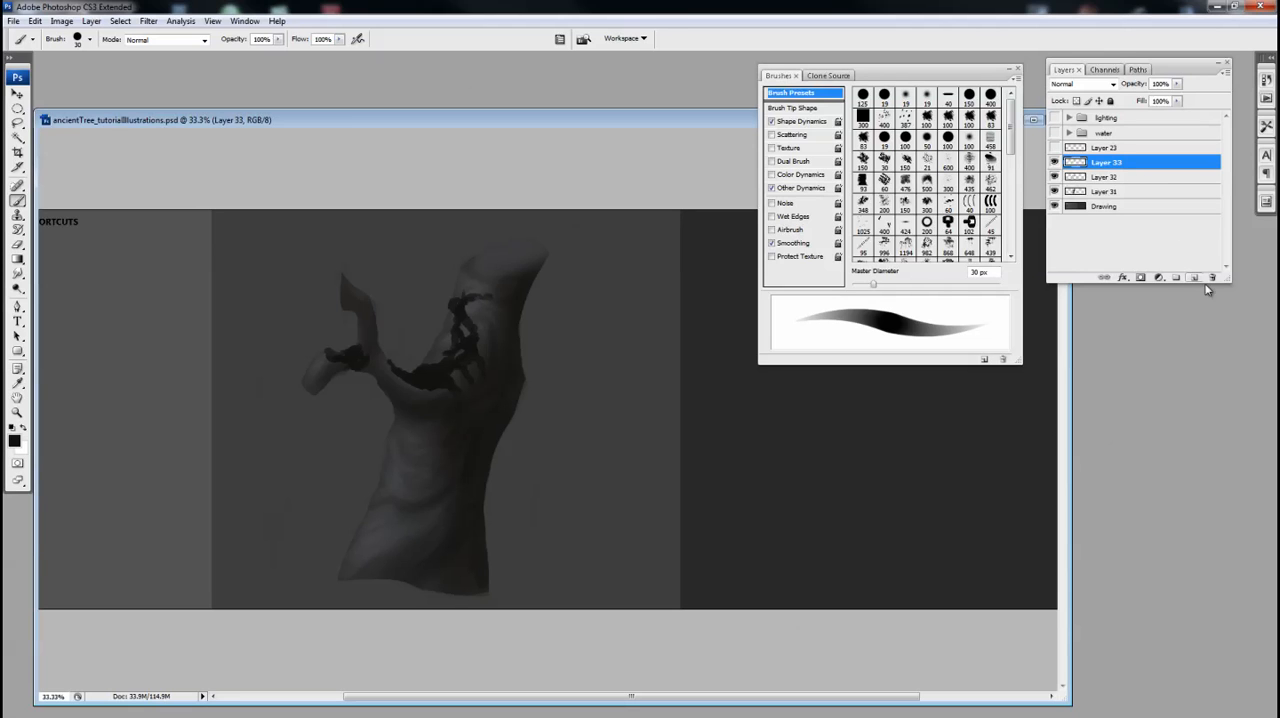
pyautogui.keyDown('alt'); pyautogui.click(1105, 170); pyautogui.keyUp('alt')
pyautogui.click(1081, 178)
pyautogui.click(1088, 166)
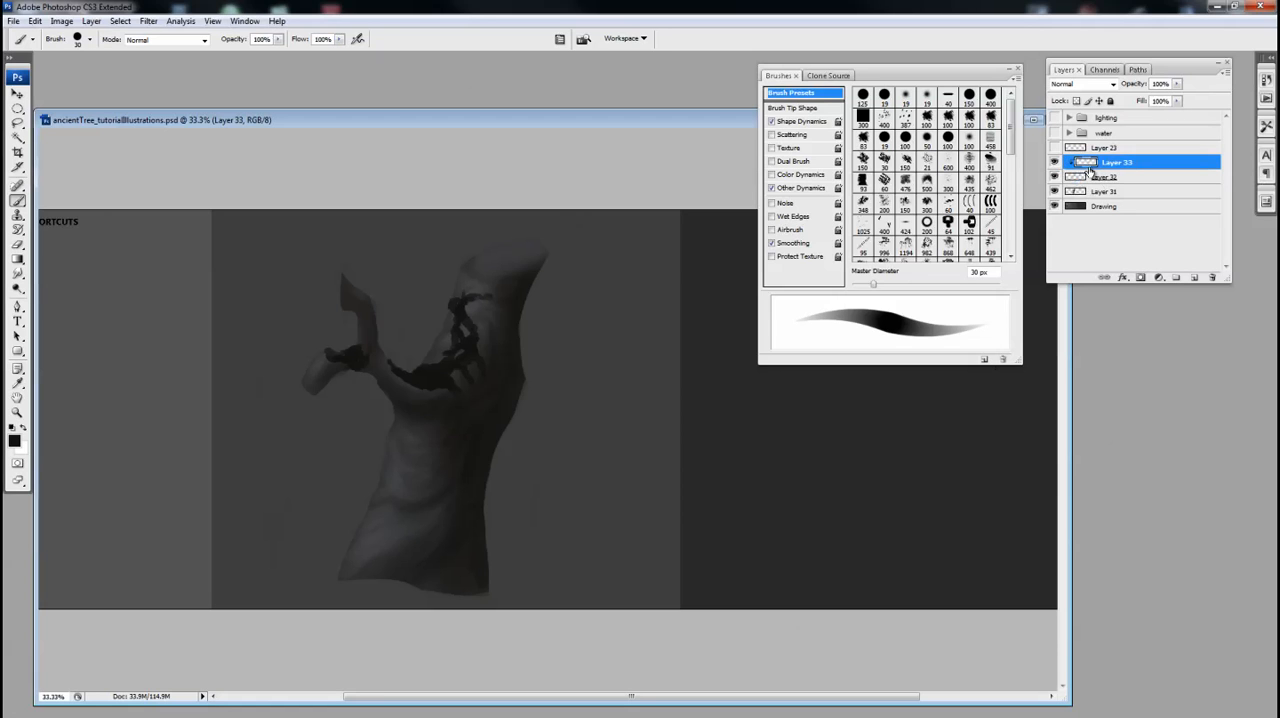
pyautogui.keyDown('alt'); pyautogui.click(1104, 169); pyautogui.keyUp('alt')
pyautogui.keyDown('alt'); pyautogui.click(1104, 170); pyautogui.keyUp('alt')
# Paint olive green #5b6044 over the dark patches in the branch fork on the clipped layer, using a 25 px Brush
pyautogui.click(14, 440)
pyautogui.click(520, 381)
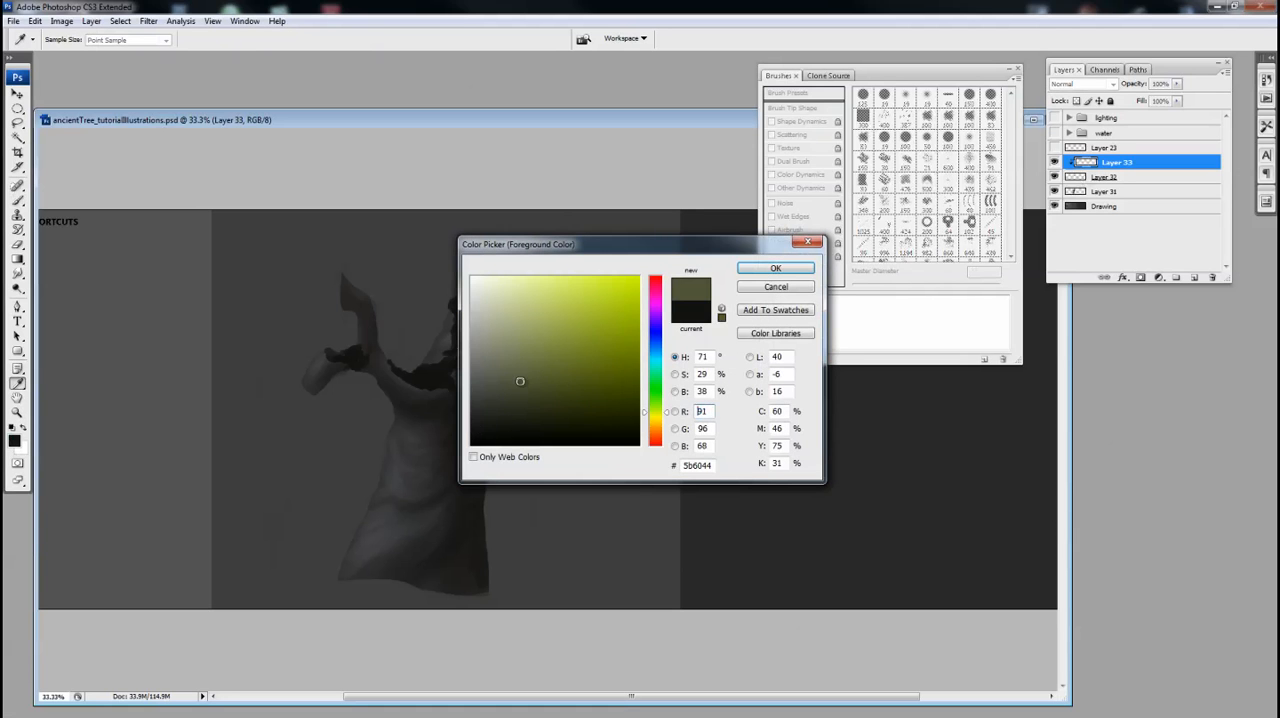
pyautogui.click(762, 272)
pyautogui.press('b')
pyautogui.press('[')
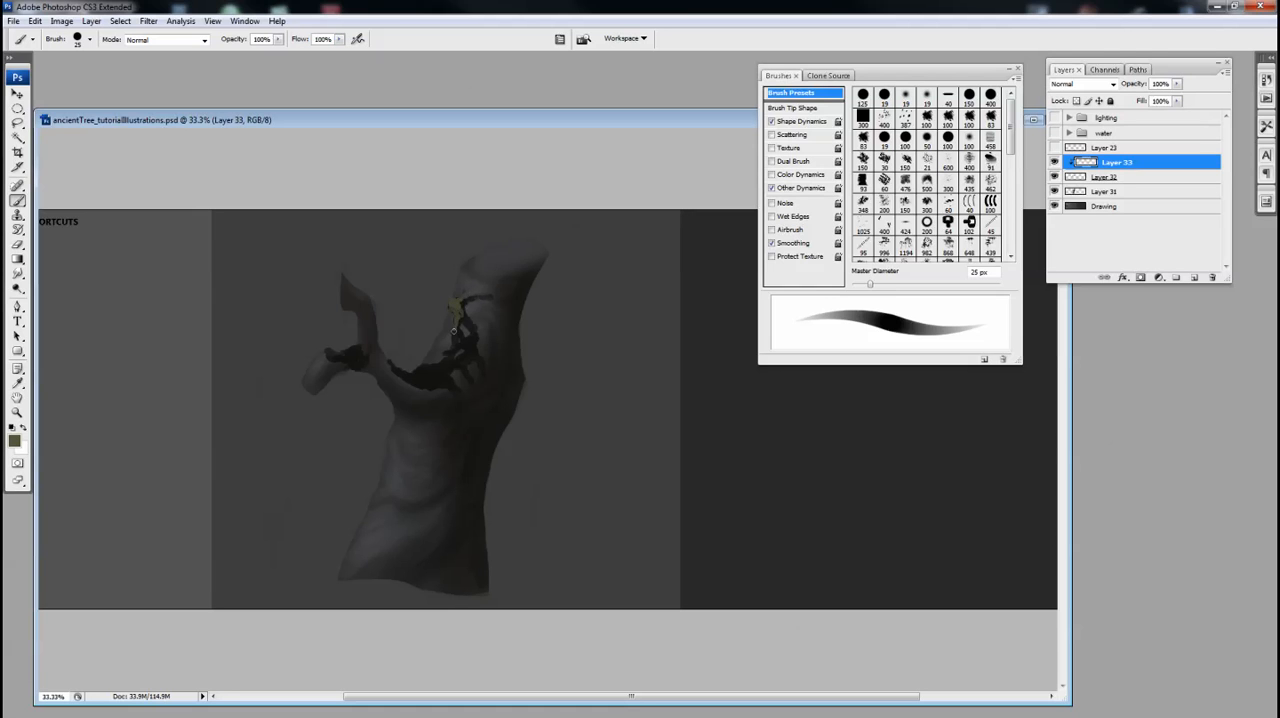
pyautogui.press('v')
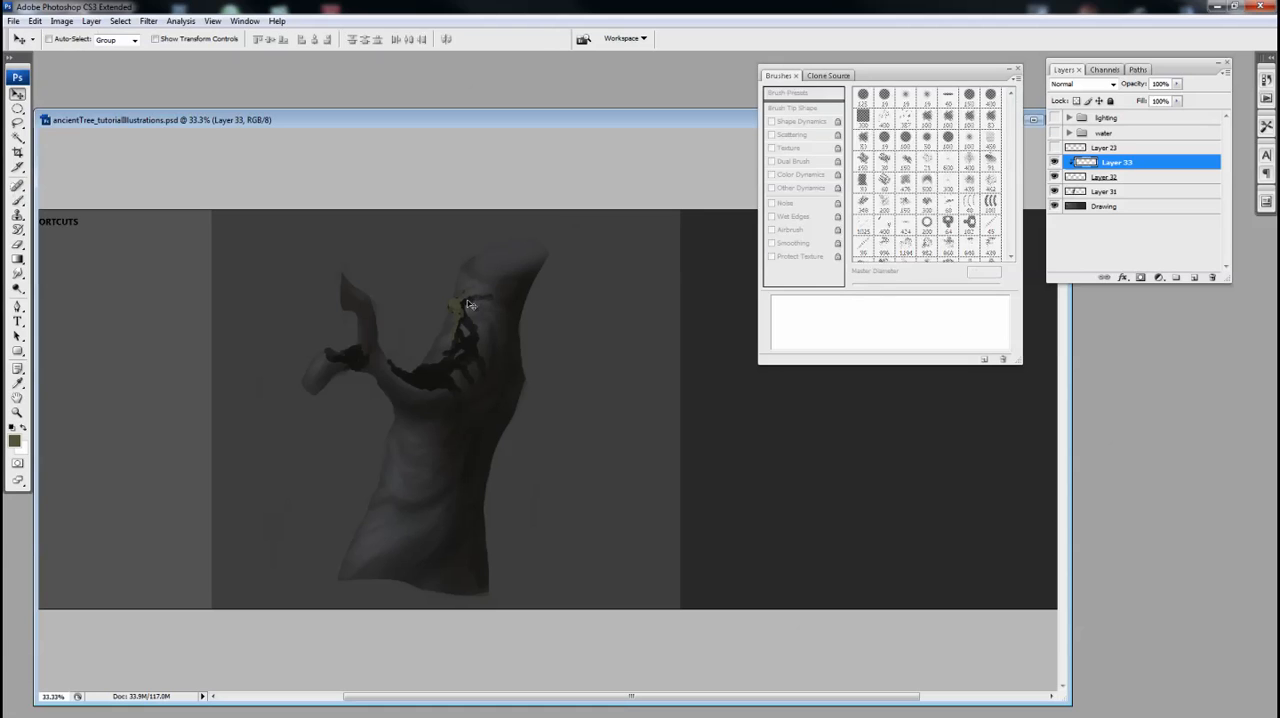
pyautogui.press('b')
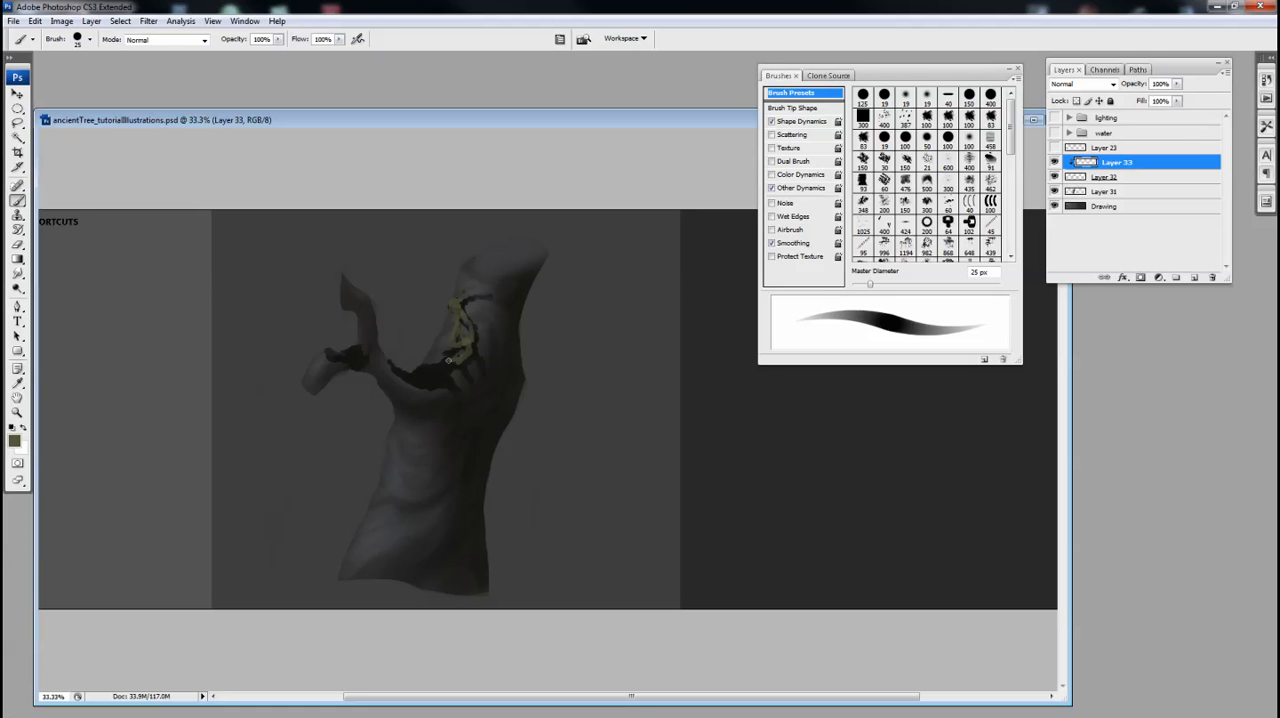
pyautogui.moveTo(450, 367); pyautogui.dragTo(428, 364)
pyautogui.moveTo(475, 380); pyautogui.dragTo(469, 347)
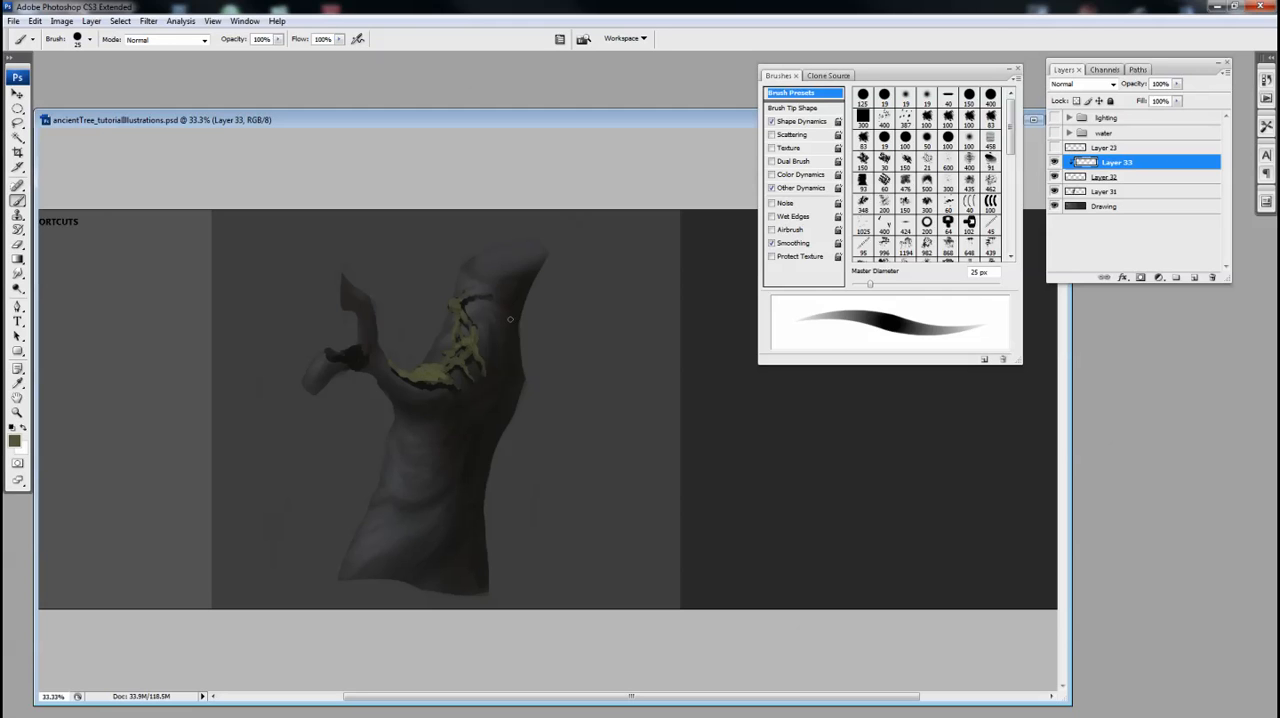
# Fade the green on the shaded side of the branch fork with a 300 px Eraser at 45% opacity
pyautogui.press('e')
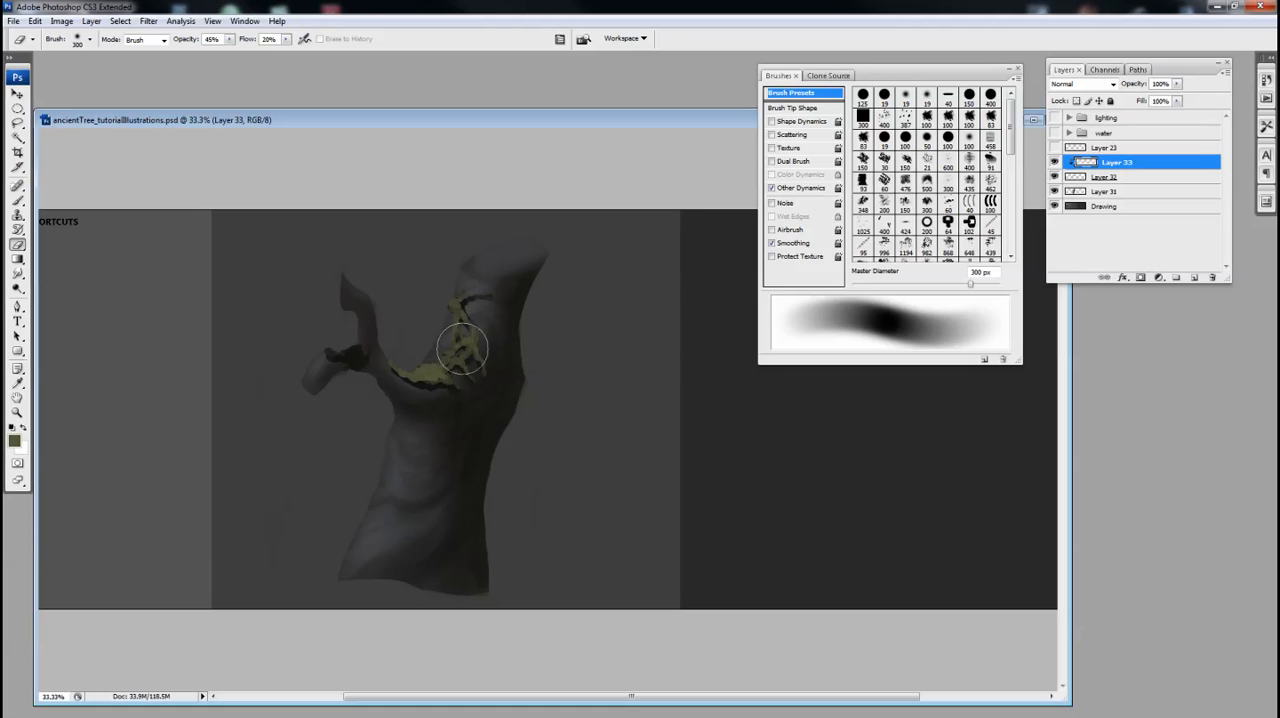
pyautogui.press('[')
pyautogui.press('[')
pyautogui.press(']')
pyautogui.press(']')
pyautogui.moveTo(498, 352)
pyautogui.mouseDown()
pyautogui.moveTo(413, 424)
pyautogui.moveTo(485, 379)
pyautogui.moveTo(409, 414)
pyautogui.moveTo(484, 383)
pyautogui.moveTo(402, 391)
pyautogui.moveTo(470, 392)
pyautogui.moveTo(505, 330)
pyautogui.moveTo(475, 372)
pyautogui.moveTo(474, 400)
pyautogui.moveTo(454, 391)
pyautogui.moveTo(499, 323)
pyautogui.moveTo(472, 373)
pyautogui.moveTo(506, 342)
pyautogui.moveTo(440, 398)
pyautogui.moveTo(381, 399)
pyautogui.moveTo(456, 428)
pyautogui.moveTo(370, 375)
pyautogui.moveTo(419, 431)
pyautogui.moveTo(364, 364)
pyautogui.moveTo(389, 401)
pyautogui.moveTo(492, 404)
pyautogui.moveTo(422, 401)
pyautogui.moveTo(493, 344)
pyautogui.mouseUp()
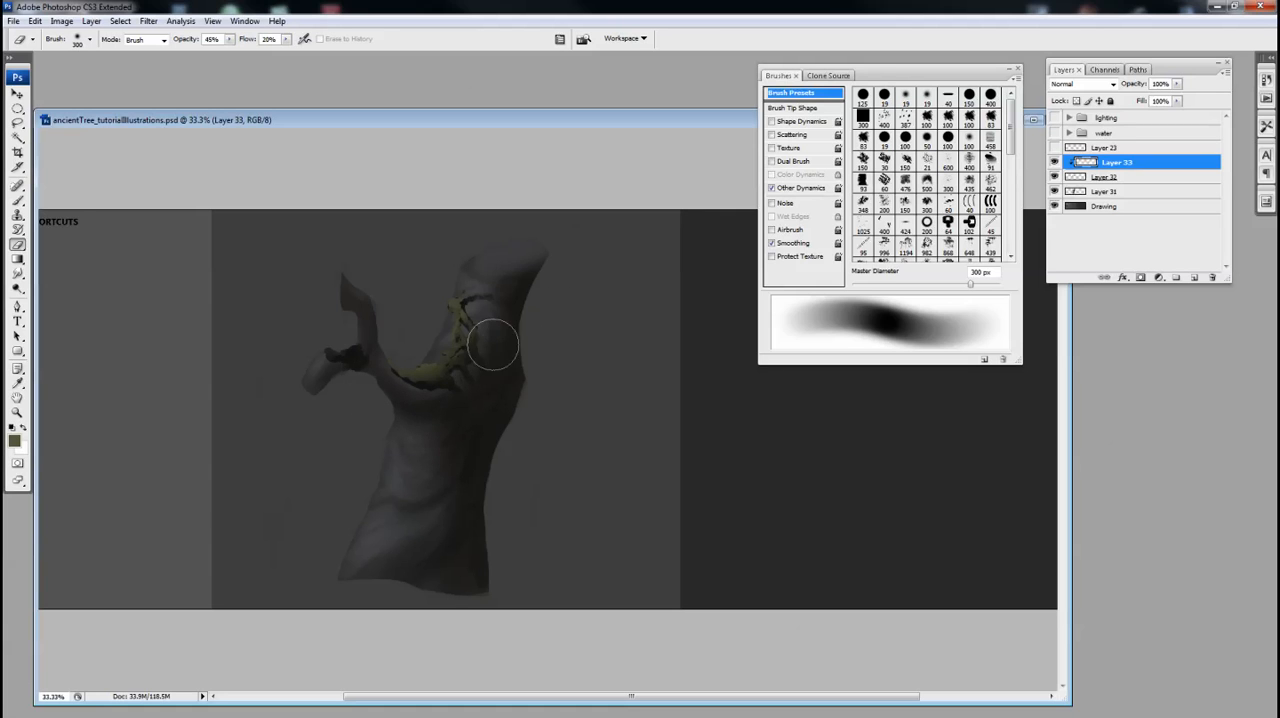
pyautogui.press('b')
# In ancientTree_01.psd, choose a dark foreground colour, paint a first dark patch on Layer 2 at 100% opacity, and ready the Eraser
pyautogui.hotkey('ctrl', '-')
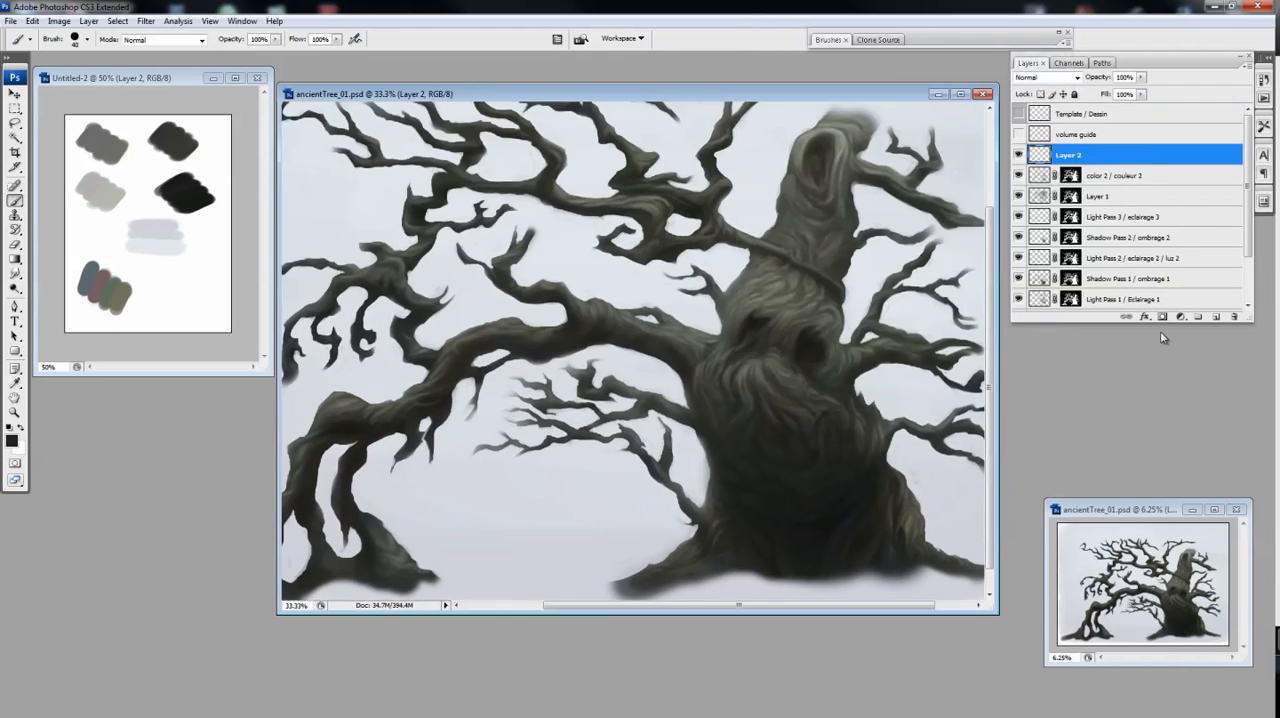
pyautogui.hotkey('ctrl', '+')
pyautogui.click(11, 440)
pyautogui.click(756, 303)
pyautogui.press('Return')
pyautogui.moveTo(572, 262)
pyautogui.mouseDown()
pyautogui.moveTo(664, 297)
pyautogui.moveTo(699, 329)
pyautogui.moveTo(565, 287)
pyautogui.moveTo(548, 258)
pyautogui.moveTo(565, 258)
pyautogui.moveTo(568, 308)
pyautogui.moveTo(731, 322)
pyautogui.moveTo(694, 338)
pyautogui.moveTo(722, 358)
pyautogui.mouseUp()
pyautogui.press('e')
pyautogui.click(950, 41)
pyautogui.click(952, 42)
# Add more dark patches to the tree on Layer 2 and shape their edges by alternating Brush and Eraser
pyautogui.scroll(1, 660, 310)
pyautogui.press('b')
pyautogui.press('e')
pyautogui.press('b')
pyautogui.press('e')
pyautogui.press('b')
pyautogui.press('e')
pyautogui.press('b')
pyautogui.press('e')
pyautogui.moveTo(714, 352)
pyautogui.mouseDown()
pyautogui.moveTo(674, 325)
pyautogui.moveTo(748, 333)
pyautogui.moveTo(690, 300)
pyautogui.moveTo(689, 285)
pyautogui.moveTo(746, 318)
pyautogui.mouseUp()
pyautogui.press('b')
pyautogui.press('e')
pyautogui.press('b')
pyautogui.moveTo(760, 348); pyautogui.dragTo(814, 345)
pyautogui.moveTo(654, 302)
pyautogui.mouseDown()
pyautogui.moveTo(689, 324)
pyautogui.moveTo(648, 286)
pyautogui.mouseUp()
pyautogui.press('e')
pyautogui.press('b')
pyautogui.press('e')
pyautogui.moveTo(802, 326); pyautogui.dragTo(782, 326)
pyautogui.press('b')
pyautogui.press('e')
# Paint dark patches along the long arching branch with an enlarged Brush and trim them with a 20 px Eraser at 90% opacity
pyautogui.hotkey('ctrl', '-')
pyautogui.hotkey('ctrl', '-')
pyautogui.hotkey('ctrl', '+')
pyautogui.hotkey('ctrl', '+')
pyautogui.press('b')
pyautogui.press(']')
pyautogui.press(']')
pyautogui.moveTo(502, 267)
pyautogui.mouseDown()
pyautogui.moveTo(534, 282)
pyautogui.moveTo(548, 264)
pyautogui.mouseUp()
pyautogui.moveTo(544, 270)
pyautogui.mouseDown()
pyautogui.moveTo(526, 316)
pyautogui.moveTo(488, 336)
pyautogui.mouseUp()
pyautogui.moveTo(540, 284)
pyautogui.mouseDown()
pyautogui.moveTo(568, 255)
pyautogui.moveTo(557, 266)
pyautogui.moveTo(660, 239)
pyautogui.mouseUp()
pyautogui.press('e')
pyautogui.moveTo(660, 247)
pyautogui.mouseDown()
pyautogui.moveTo(606, 247)
pyautogui.moveTo(553, 281)
pyautogui.mouseUp()
pyautogui.moveTo(496, 335)
pyautogui.mouseDown()
pyautogui.moveTo(545, 312)
pyautogui.moveTo(494, 268)
pyautogui.moveTo(513, 256)
pyautogui.moveTo(497, 271)
pyautogui.moveTo(515, 307)
pyautogui.moveTo(538, 306)
pyautogui.moveTo(561, 258)
pyautogui.moveTo(541, 309)
pyautogui.mouseUp()
pyautogui.press('b')
pyautogui.press('e')
pyautogui.press('b')
pyautogui.press('e')
pyautogui.moveTo(566, 319); pyautogui.dragTo(552, 328)
pyautogui.press('b')
pyautogui.press('e')
pyautogui.press('b')
pyautogui.press('e')
pyautogui.moveTo(556, 267); pyautogui.dragTo(544, 313)
pyautogui.moveTo(656, 261); pyautogui.dragTo(698, 287)
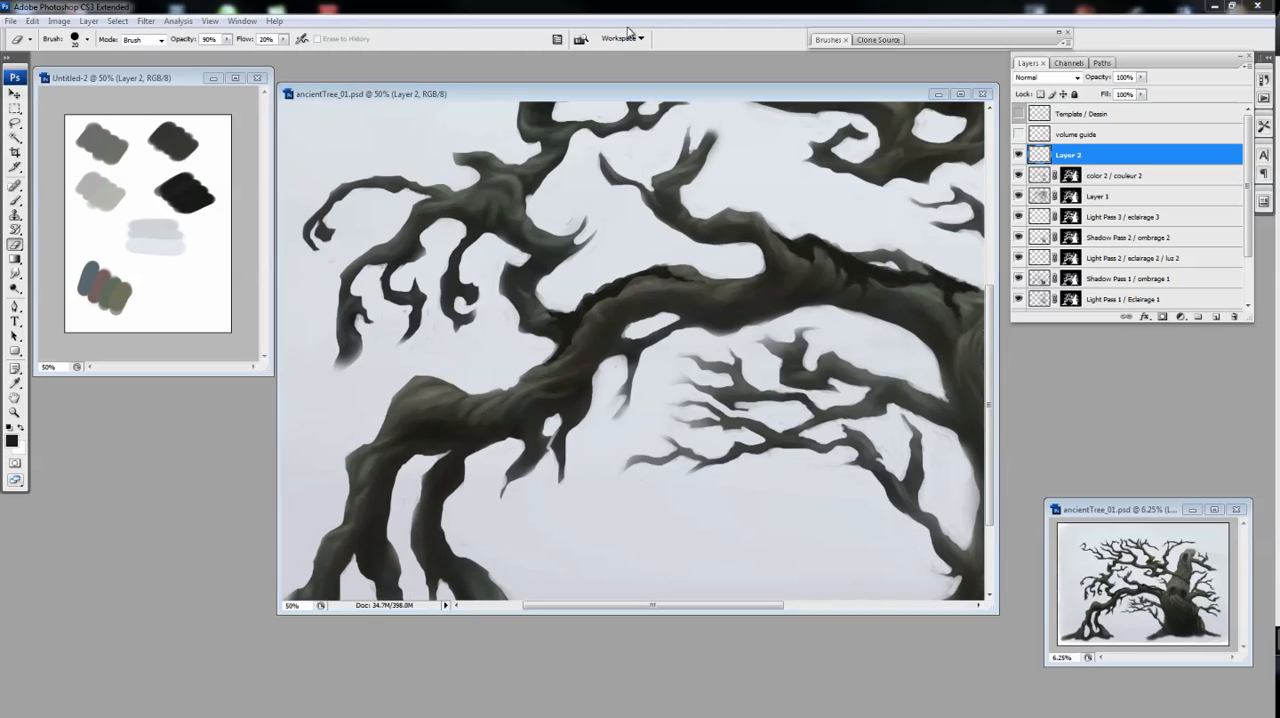
# Darken the upper edge of the arching branch beside its hump on Layer 2, refining the strokes with the Eraser
pyautogui.hotkey('ctrl', '-')
pyautogui.hotkey('ctrl', '-')
pyautogui.press('b')
pyautogui.hotkey('ctrl', '+')
pyautogui.hotkey('ctrl', '+')
pyautogui.moveTo(519, 341)
pyautogui.mouseDown()
pyautogui.moveTo(571, 317)
pyautogui.moveTo(593, 331)
pyautogui.moveTo(546, 322)
pyautogui.moveTo(598, 331)
pyautogui.mouseUp()
pyautogui.moveTo(641, 332)
pyautogui.mouseDown()
pyautogui.moveTo(683, 301)
pyautogui.moveTo(626, 350)
pyautogui.mouseUp()
pyautogui.press('e')
pyautogui.moveTo(561, 328)
pyautogui.mouseDown()
pyautogui.moveTo(692, 300)
pyautogui.moveTo(642, 324)
pyautogui.mouseUp()
pyautogui.press('b')
pyautogui.press('e')
pyautogui.press('b')
pyautogui.press('e')
pyautogui.press('b')
pyautogui.press('e')
pyautogui.press('b')
pyautogui.press('e')
pyautogui.press('b')
pyautogui.press('e')
pyautogui.press('b')
# Add further dark strokes around the arching branch's bend and enlarge the Brush, cleaning up the shapes with the Eraser
pyautogui.moveTo(647, 360); pyautogui.dragTo(669, 296)
pyautogui.press('e')
pyautogui.press('b')
pyautogui.press('e')
pyautogui.press('b')
pyautogui.moveTo(592, 292); pyautogui.dragTo(572, 332)
pyautogui.press(']')
pyautogui.press(']')
pyautogui.press('e')
pyautogui.press('b')
pyautogui.press('e')
pyautogui.press('b')
pyautogui.hotkey('ctrl', '-')
pyautogui.hotkey('ctrl', '+')
# Paint dark creases down the limb descending from the branch's hump with a smaller Brush and refine them with the Eraser
pyautogui.moveTo(485, 368)
pyautogui.mouseDown()
pyautogui.moveTo(470, 397)
pyautogui.moveTo(510, 385)
pyautogui.moveTo(478, 386)
pyautogui.mouseUp()
pyautogui.press('e')
pyautogui.press('b')
pyautogui.moveTo(494, 378)
pyautogui.mouseDown()
pyautogui.moveTo(467, 405)
pyautogui.moveTo(454, 383)
pyautogui.moveTo(470, 413)
pyautogui.moveTo(454, 448)
pyautogui.mouseUp()
pyautogui.press('e')
pyautogui.press('b')
pyautogui.press('[')
pyautogui.press('e')
pyautogui.moveTo(478, 402); pyautogui.dragTo(472, 408)
pyautogui.press('b')
pyautogui.moveTo(449, 450)
pyautogui.mouseDown()
pyautogui.moveTo(415, 463)
pyautogui.moveTo(451, 454)
pyautogui.moveTo(430, 500)
pyautogui.mouseUp()
pyautogui.press('e')
pyautogui.press('b')
pyautogui.press('e')
pyautogui.press('b')
pyautogui.press('e')
pyautogui.press('b')
# Paint a dark crease where the branch descends toward the hump, trim it with the Eraser, and reduce the Brush to 10 px
pyautogui.hotkey('ctrl', '-')
pyautogui.hotkey('ctrl', '+')
pyautogui.moveTo(676, 278); pyautogui.dragTo(618, 340)
pyautogui.press('e')
pyautogui.moveTo(694, 309); pyautogui.dragTo(690, 321)
pyautogui.press('b')
pyautogui.press('[')
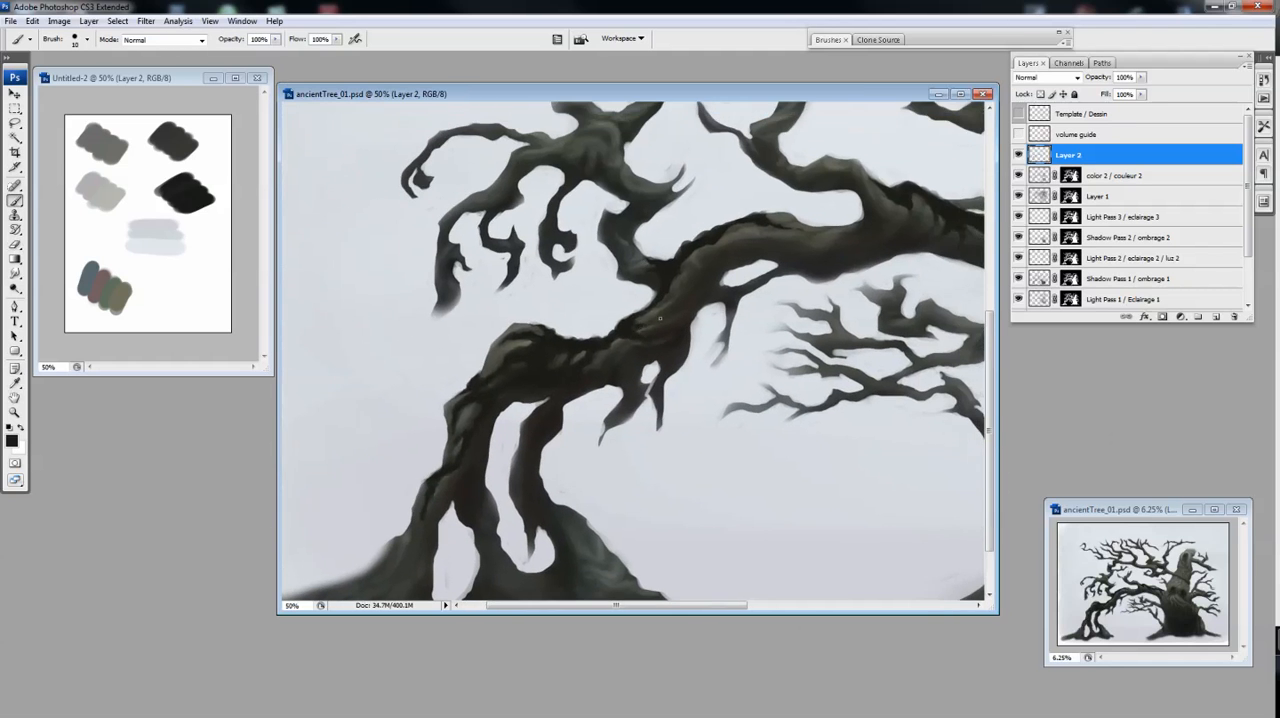
# Trim the dark crease before the arching branch's hump with a smaller Eraser, alternating with Brush touch-ups on Layer 2
pyautogui.press('e')
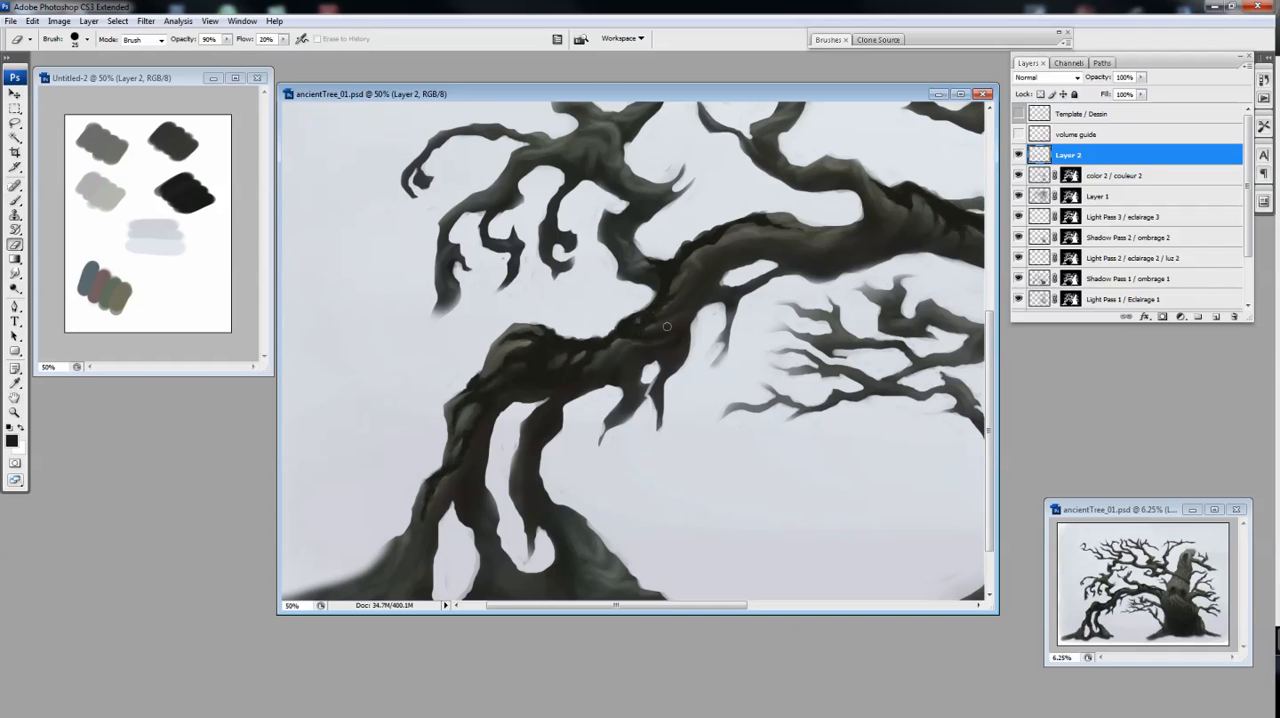
pyautogui.hotkey('ctrl', '-')
pyautogui.hotkey('ctrl', '-')
pyautogui.press('b')
pyautogui.hotkey('ctrl', '+')
pyautogui.hotkey('ctrl', '+')
pyautogui.moveTo(744, 405)
pyautogui.mouseDown()
pyautogui.moveTo(603, 350)
pyautogui.moveTo(640, 341)
pyautogui.mouseUp()
pyautogui.press('e')
pyautogui.press('[')
pyautogui.press('b')
pyautogui.press('e')
pyautogui.press('b')
pyautogui.press('e')
pyautogui.press('b')
# Paint dark strokes along the upper part of the arching branch toward the trunk, refining them with the Eraser
pyautogui.moveTo(541, 284); pyautogui.dragTo(716, 282)
pyautogui.moveTo(562, 301); pyautogui.dragTo(604, 314)
pyautogui.press('e')
pyautogui.press('b')
pyautogui.press('e')
pyautogui.press('b')
pyautogui.hotkey('ctrl', '-')
# Paint dark creases where the arching branch joins the trunk and clean up their shapes with the Eraser
pyautogui.moveTo(798, 341)
pyautogui.mouseDown()
pyautogui.moveTo(672, 337)
pyautogui.moveTo(671, 316)
pyautogui.moveTo(653, 334)
pyautogui.moveTo(315, 266)
pyautogui.mouseUp()
pyautogui.press(']')
pyautogui.press('e')
pyautogui.hotkey('ctrl', '+')
pyautogui.hotkey('ctrl', '+')
pyautogui.hotkey('ctrl', '-')
pyautogui.moveTo(400, 280)
pyautogui.mouseDown()
pyautogui.moveTo(559, 376)
pyautogui.moveTo(561, 423)
pyautogui.mouseUp()
pyautogui.press('b')
pyautogui.press('e')
pyautogui.press('b')
pyautogui.moveTo(556, 377)
pyautogui.mouseDown()
pyautogui.moveTo(548, 420)
pyautogui.moveTo(537, 401)
pyautogui.moveTo(551, 408)
pyautogui.mouseUp()
pyautogui.press('e')
pyautogui.press('b')
pyautogui.press('e')
pyautogui.press('b')
pyautogui.press('e')
# Paint dark vertical folds on the trunk just below the arching branch's junction, shaping them with the Eraser
pyautogui.hotkey('ctrl', '-')
pyautogui.hotkey('ctrl', '+')
pyautogui.moveTo(663, 454); pyautogui.dragTo(670, 364)
pyautogui.press('b')
pyautogui.moveTo(605, 286)
pyautogui.mouseDown()
pyautogui.moveTo(576, 314)
pyautogui.moveTo(635, 264)
pyautogui.moveTo(592, 273)
pyautogui.moveTo(588, 314)
pyautogui.mouseUp()
pyautogui.press('e')
pyautogui.press('b')
pyautogui.press('e')
pyautogui.press('b')
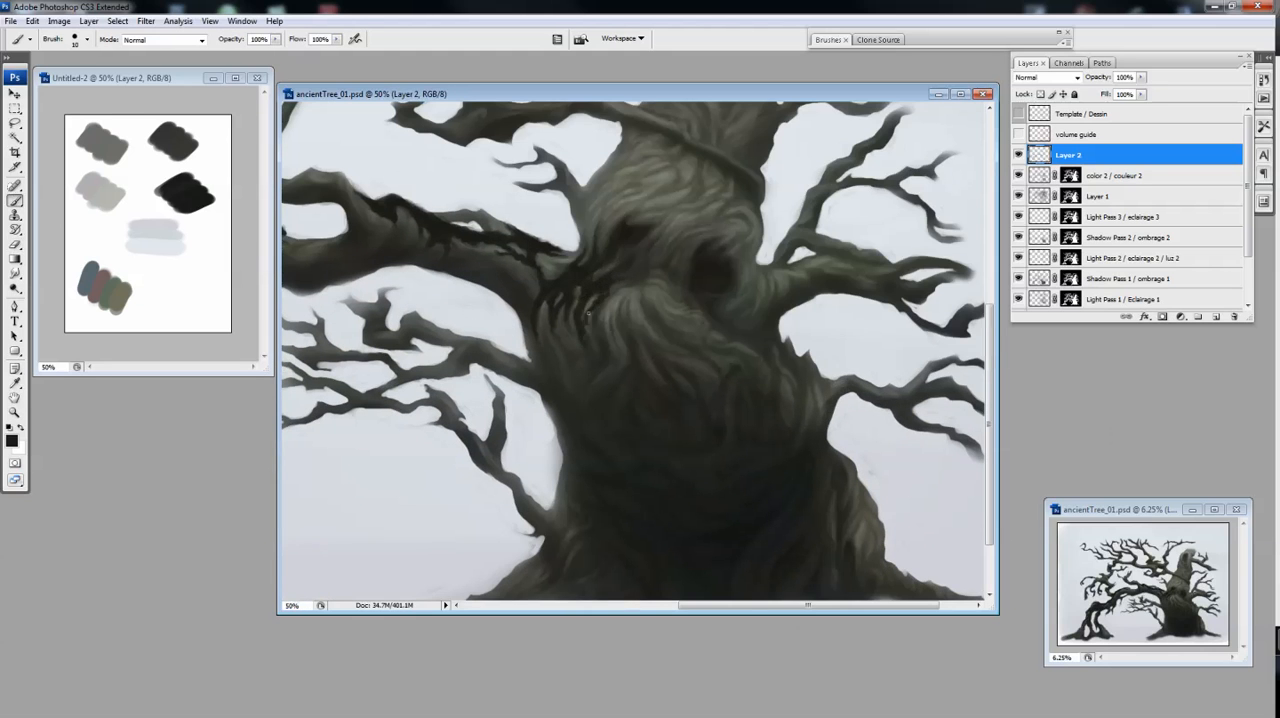
# Add more dark folds below the trunk's left eye hollow and taper them with the Eraser
pyautogui.press('e')
pyautogui.press('b')
pyautogui.press('e')
pyautogui.press('b')
pyautogui.moveTo(606, 310); pyautogui.dragTo(597, 342)
pyautogui.press('e')
pyautogui.press('b')
pyautogui.press('e')
pyautogui.press('b')
pyautogui.press('e')
pyautogui.hotkey('ctrl', '-')
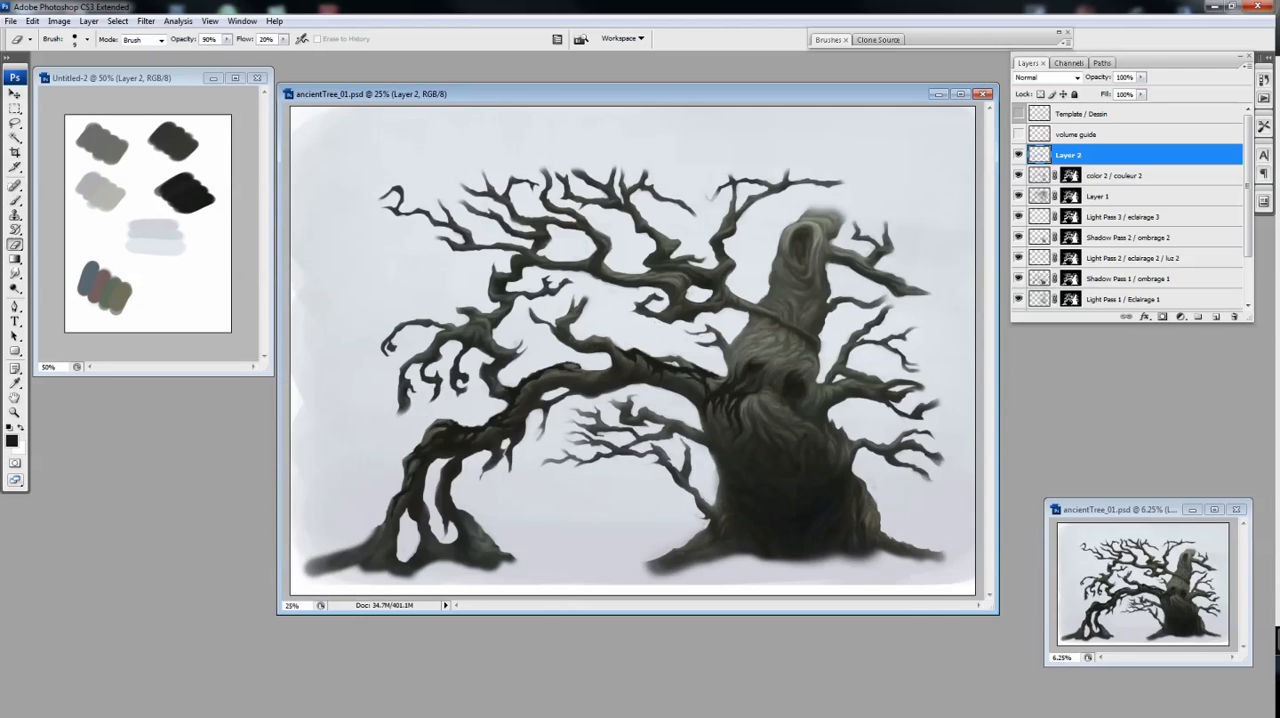
# Extend the dark creases across the trunk beneath the left hollow toward the right hollow, trimming them with the Eraser
pyautogui.press('b')
pyautogui.hotkey('ctrl', '+')
pyautogui.moveTo(719, 289)
pyautogui.mouseDown()
pyautogui.moveTo(750, 285)
pyautogui.moveTo(735, 285)
pyautogui.moveTo(759, 298)
pyautogui.moveTo(730, 270)
pyautogui.moveTo(748, 265)
pyautogui.moveTo(738, 289)
pyautogui.moveTo(714, 298)
pyautogui.moveTo(725, 286)
pyautogui.moveTo(737, 332)
pyautogui.mouseUp()
pyautogui.press('e')
pyautogui.press('b')
pyautogui.press('e')
pyautogui.press('b')
pyautogui.press('e')
pyautogui.press('b')
pyautogui.press('e')
pyautogui.press('b')
pyautogui.press('e')
# Paint jagged dark strokes down the trunk's right edge above the lower right branch and adjust the Brush to 15 px
pyautogui.hotkey('ctrl', '-')
pyautogui.hotkey('ctrl', '+')
pyautogui.press('b')
pyautogui.moveTo(800, 395)
pyautogui.mouseDown()
pyautogui.moveTo(730, 325)
pyautogui.moveTo(722, 347)
pyautogui.mouseUp()
pyautogui.moveTo(788, 306)
pyautogui.mouseDown()
pyautogui.moveTo(800, 348)
pyautogui.moveTo(788, 312)
pyautogui.moveTo(770, 358)
pyautogui.mouseUp()
pyautogui.press('e')
pyautogui.press('b')
pyautogui.moveTo(789, 344)
pyautogui.mouseDown()
pyautogui.moveTo(793, 356)
pyautogui.moveTo(760, 364)
pyautogui.moveTo(801, 404)
pyautogui.moveTo(791, 368)
pyautogui.moveTo(817, 395)
pyautogui.moveTo(812, 410)
pyautogui.moveTo(838, 398)
pyautogui.moveTo(830, 405)
pyautogui.mouseUp()
pyautogui.press(']')
pyautogui.press('[')
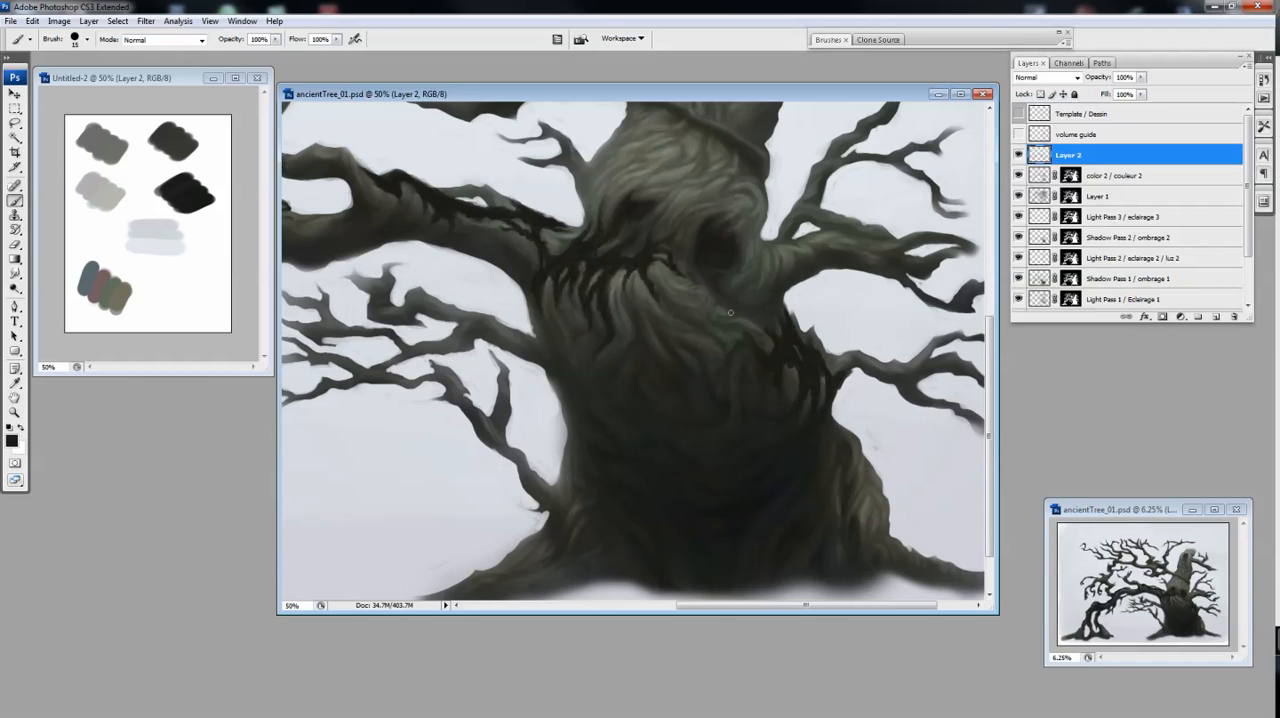
# Refine the jagged dark strokes on the trunk's right edge by alternating the Eraser and Brush
pyautogui.press('e')
pyautogui.press('b')
pyautogui.press('e')
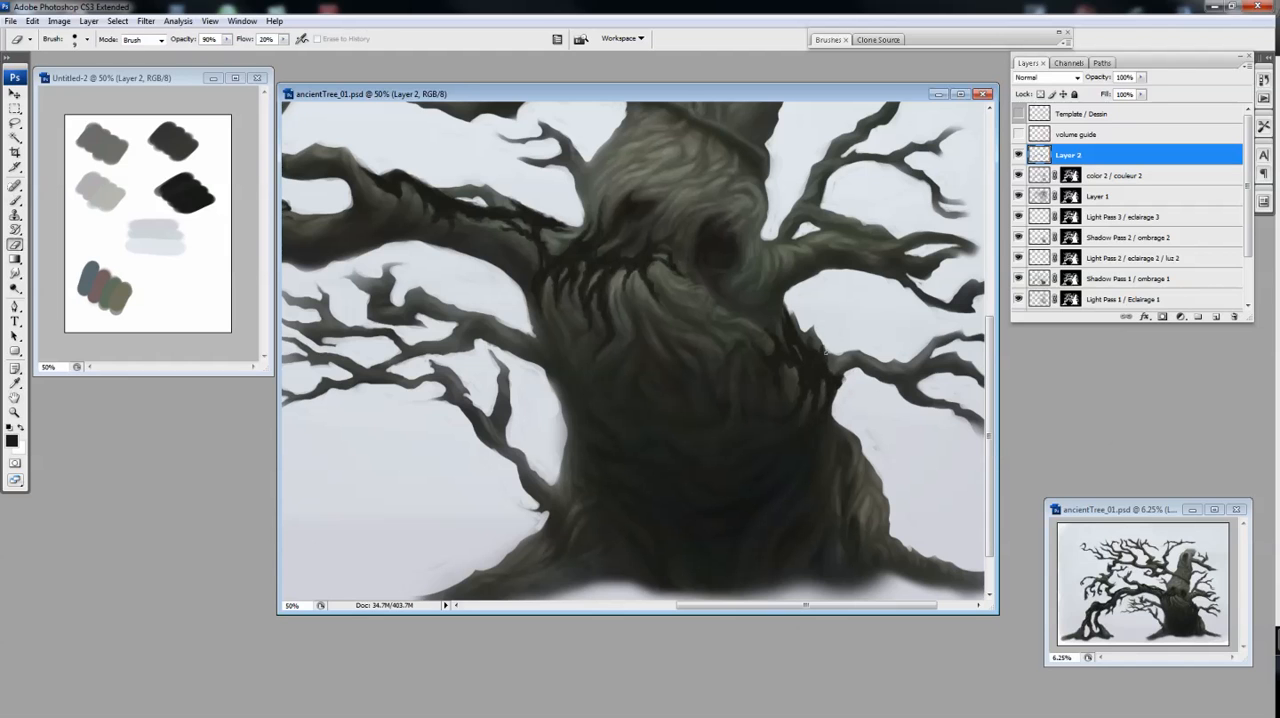
pyautogui.press('b')
pyautogui.press('e')
pyautogui.moveTo(784, 432); pyautogui.dragTo(774, 440)
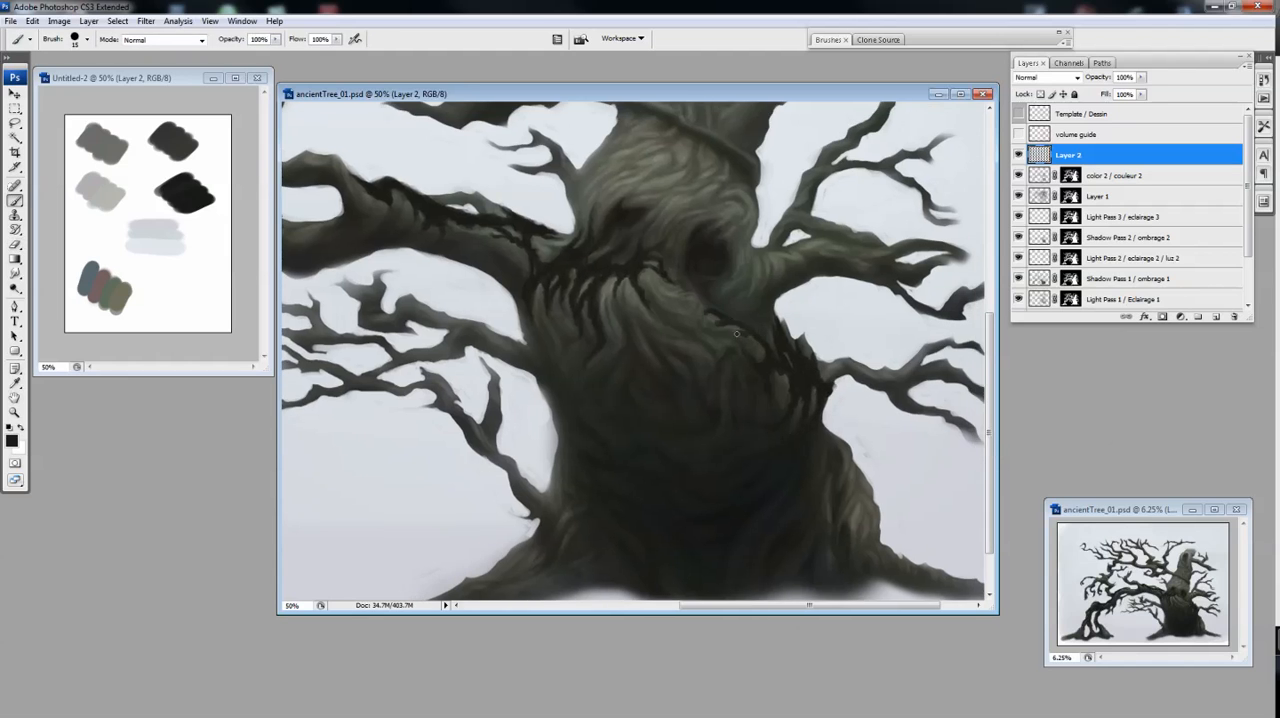
# Paint a dark diagonal crease from below the right hollow to the trunk's right edge, trimming it with the Eraser
pyautogui.press('b')
pyautogui.moveTo(698, 318); pyautogui.dragTo(762, 360)
pyautogui.press('e')
pyautogui.moveTo(699, 329); pyautogui.dragTo(709, 335)
pyautogui.press('b')
pyautogui.moveTo(720, 341); pyautogui.dragTo(733, 350)
pyautogui.press('b')
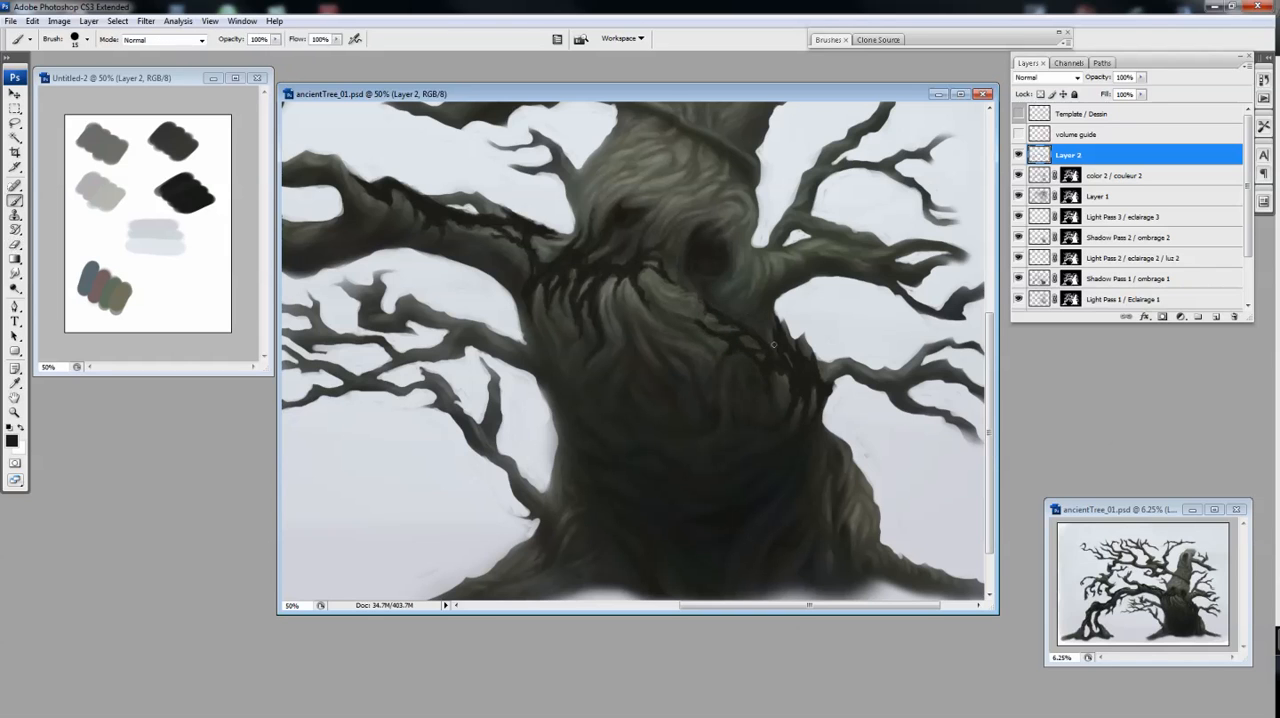
# Break up the diagonal crease below the right hollow with further Brush strokes and Eraser trims
pyautogui.press('e')
pyautogui.press('b')
pyautogui.press('e')
pyautogui.press('b')
pyautogui.press('e')
pyautogui.press('b')
pyautogui.press('e')
pyautogui.press('b')
pyautogui.press('e')
# Paint dark strokes along the outer side of the trunk's left eye hollow and clean them with the Eraser
pyautogui.hotkey('ctrl', '+')
pyautogui.moveTo(640, 190)
pyautogui.mouseDown()
pyautogui.moveTo(691, 305)
pyautogui.moveTo(658, 252)
pyautogui.mouseUp()
pyautogui.press('b')
pyautogui.moveTo(621, 296); pyautogui.dragTo(650, 250)
pyautogui.press('e')
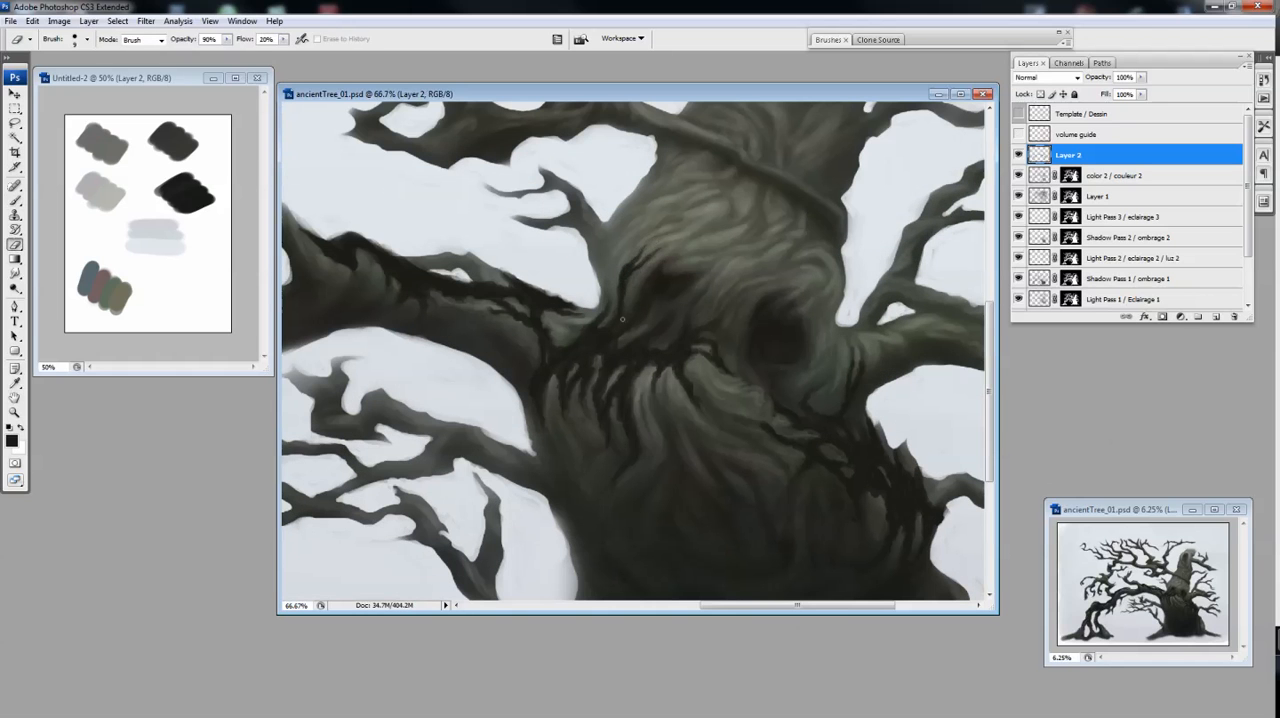
# Paint a dark crease along the base of the lower right branch and refine it with the Eraser
pyautogui.hotkey('ctrl', '-')
pyautogui.hotkey('ctrl', '-')
pyautogui.hotkey('ctrl', '-')
pyautogui.hotkey('ctrl', '+')
pyautogui.hotkey('ctrl', '+')
pyautogui.press('b')
pyautogui.moveTo(862, 366); pyautogui.dragTo(910, 351)
pyautogui.press('e')
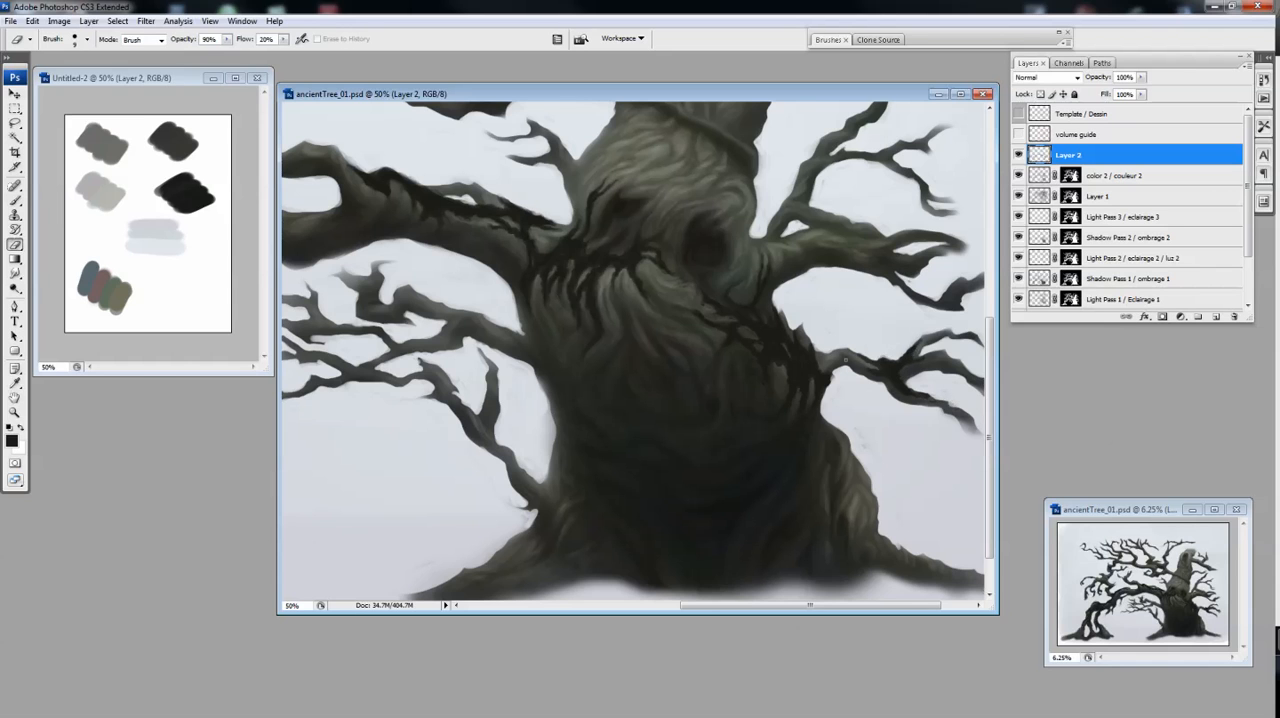
# Paint dark strokes along the upper edge of the thick right branch beside the eye hollow and trim them with the Eraser
pyautogui.press('b')
pyautogui.hscroll(3, 845, 358)
pyautogui.scroll(2, 858, 356)
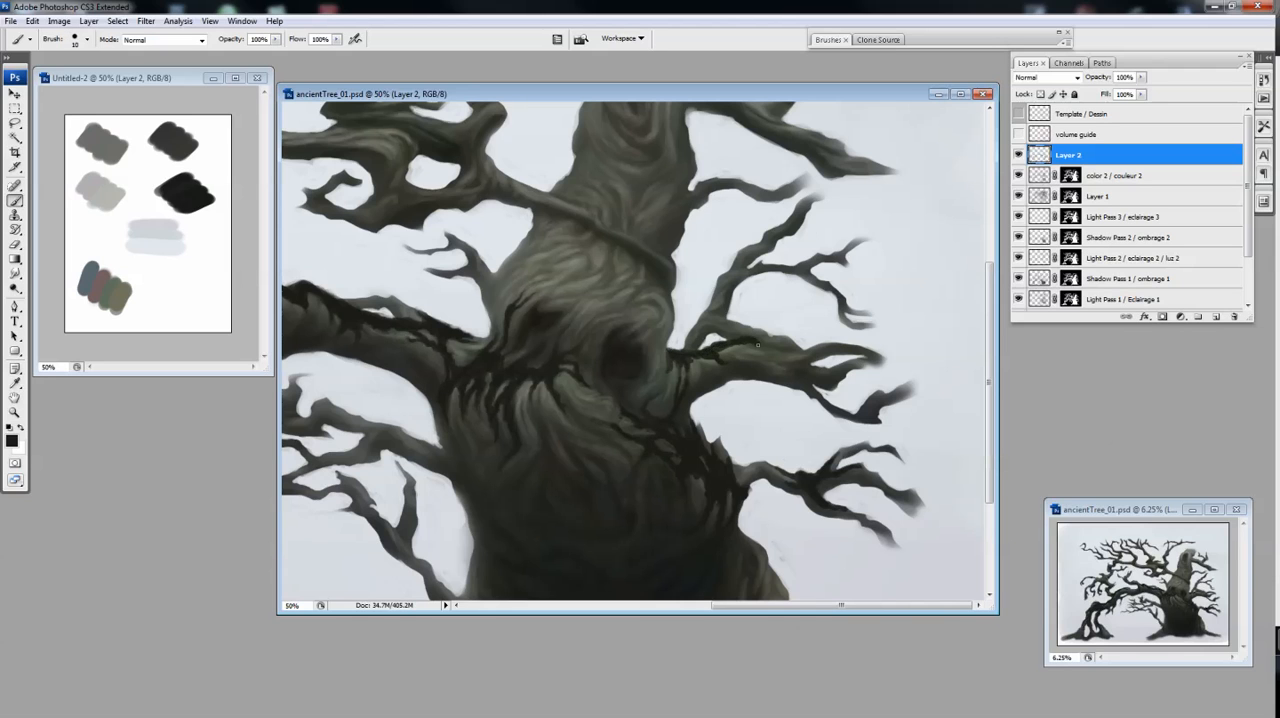
pyautogui.moveTo(760, 346); pyautogui.dragTo(797, 356)
pyautogui.press(']')
pyautogui.press('e')
pyautogui.moveTo(673, 363)
pyautogui.mouseDown()
pyautogui.moveTo(706, 365)
pyautogui.moveTo(690, 383)
pyautogui.moveTo(740, 349)
pyautogui.mouseUp()
# Touch up the thick right branch's dark upper edge by alternating the Brush and Eraser
pyautogui.press('b')
pyautogui.press('e')
pyautogui.press('b')
pyautogui.press('e')
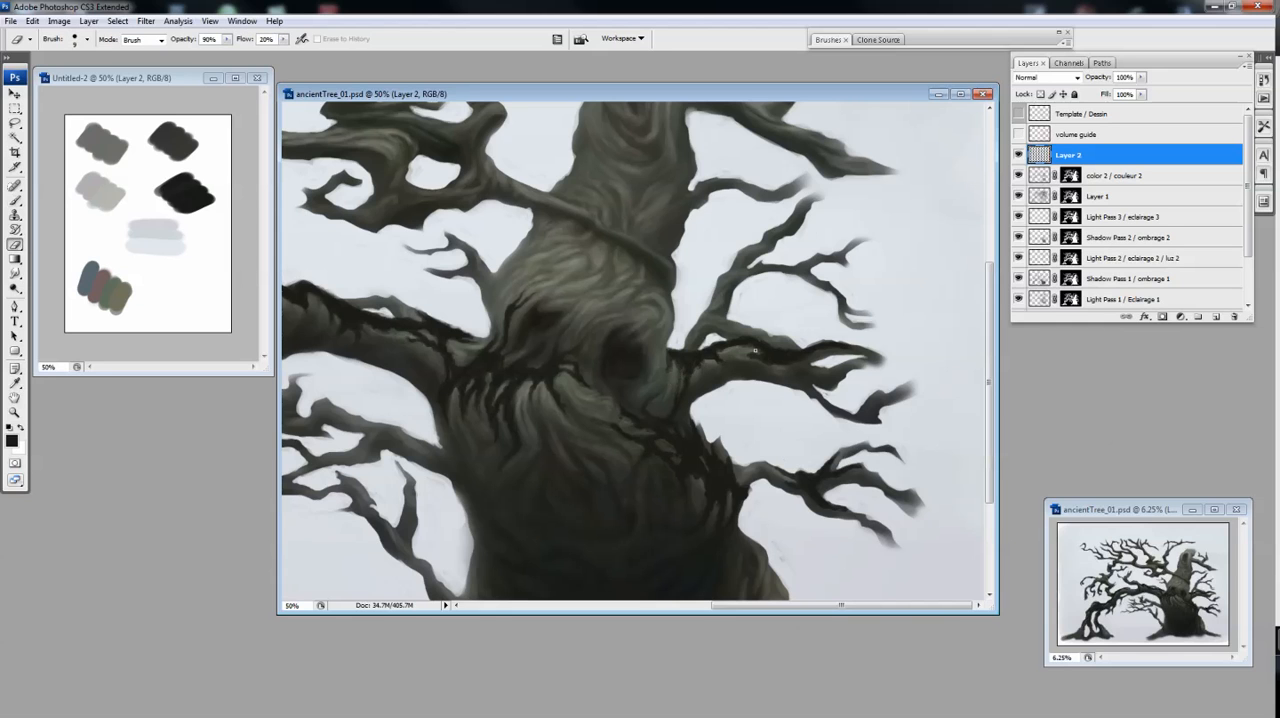
pyautogui.press('b')
pyautogui.press('e')
pyautogui.press('b')
# Paint dark creases where the thick right branch forks and shape them with the Eraser
pyautogui.moveTo(782, 360)
pyautogui.mouseDown()
pyautogui.moveTo(839, 368)
pyautogui.moveTo(797, 375)
pyautogui.mouseUp()
pyautogui.press('e')
pyautogui.press('b')
pyautogui.press('e')
pyautogui.press('b')
pyautogui.press('e')
pyautogui.press('b')
pyautogui.press('e')
pyautogui.scroll(1, 679, 375)
pyautogui.press('b')
pyautogui.press('e')
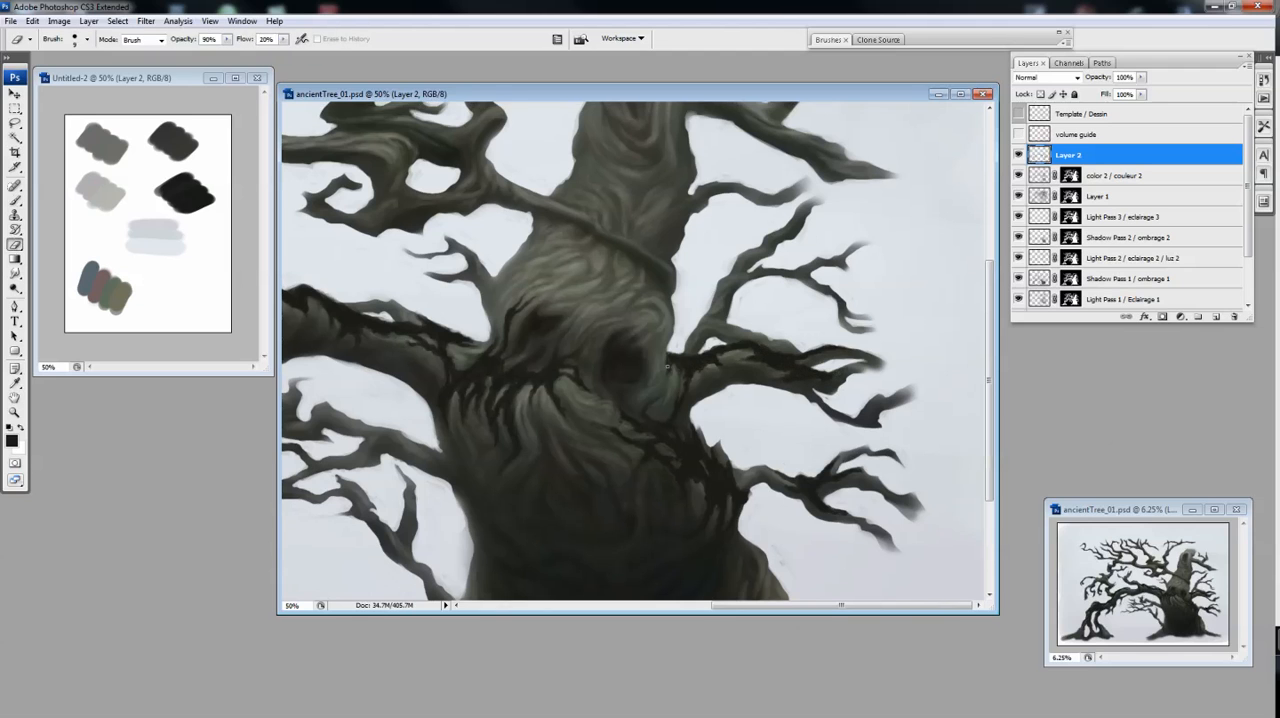
# Darken the left rim of the trunk's right eye hollow with short strokes of a smaller Brush
pyautogui.scroll(-2, 679, 375)
pyautogui.press('b')
pyautogui.scroll(2, 719, 335)
pyautogui.moveTo(601, 316); pyautogui.dragTo(581, 355)
pyautogui.press('[')
pyautogui.moveTo(574, 308); pyautogui.dragTo(581, 350)
pyautogui.moveTo(600, 334)
pyautogui.mouseDown()
pyautogui.moveTo(571, 313)
pyautogui.moveTo(567, 300)
pyautogui.moveTo(578, 352)
pyautogui.moveTo(598, 321)
pyautogui.moveTo(601, 275)
pyautogui.moveTo(594, 334)
pyautogui.mouseUp()
# Refine the dark strokes around the right eye hollow with the Eraser and enlarge the Brush to 25 px
pyautogui.press('e')
pyautogui.press('b')
pyautogui.press('e')
pyautogui.press('b')
pyautogui.press('e')
pyautogui.press('b')
pyautogui.press('e')
pyautogui.moveTo(531, 457); pyautogui.dragTo(486, 272)
pyautogui.press('b')
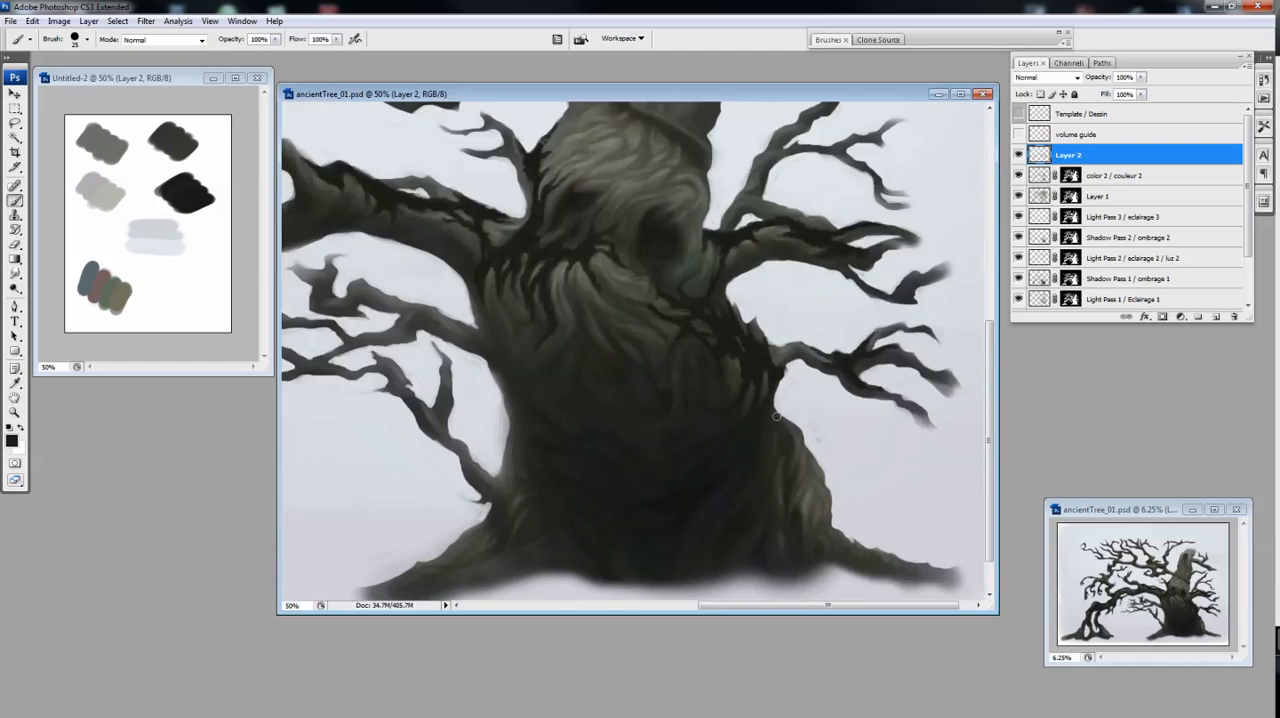
# Paint dark creases on the trunk's lower right edge below the small branch and trim them with the Eraser
pyautogui.moveTo(782, 412); pyautogui.dragTo(802, 444)
pyautogui.press('e')
pyautogui.hotkey('ctrl', 'u')
pyautogui.press('Escape')
pyautogui.press('b')
pyautogui.press('e')
pyautogui.click(1018, 155)
pyautogui.click(1018, 155)
pyautogui.press('b')
pyautogui.press('e')
# Refine the new dark strokes on the trunk's lower right edge, alternating a smaller Eraser with the Brush
pyautogui.press('[')
pyautogui.moveTo(785, 427); pyautogui.dragTo(799, 443)
pyautogui.press('b')
pyautogui.press('e')
pyautogui.press('b')
pyautogui.press('e')
pyautogui.press('b')
pyautogui.press('e')
pyautogui.press('b')
pyautogui.press('e')
pyautogui.press('b')
pyautogui.press('e')
pyautogui.press('b')
pyautogui.press('e')
# Extend the dark creases down the outer side of the trunk's right root bulge
pyautogui.moveTo(805, 440); pyautogui.dragTo(821, 466)
pyautogui.press('b')
pyautogui.press('e')
pyautogui.press('b')
# Hide and reshow Layer 2 to compare the tree with and without the dark creases
pyautogui.hotkey('ctrl', '-')
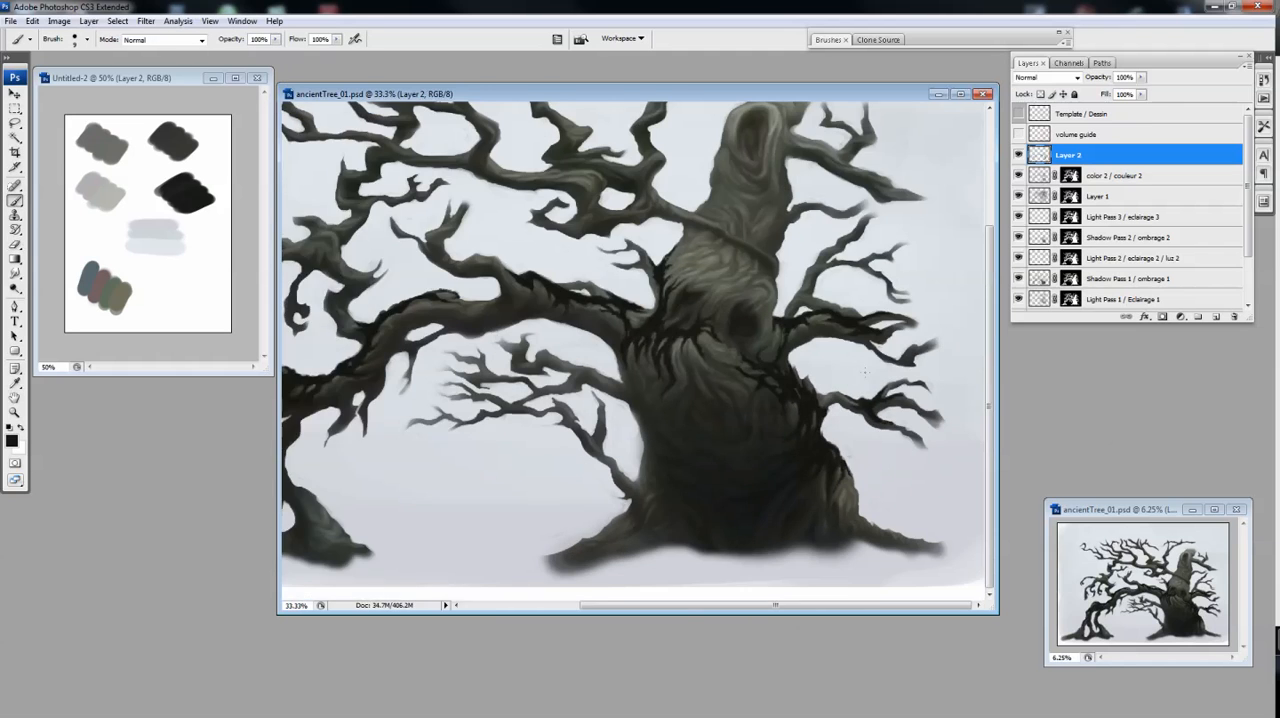
pyautogui.hotkey('ctrl', '-')
pyautogui.click(1019, 155)
pyautogui.click(1019, 155)
pyautogui.hotkey('ctrl', '+')
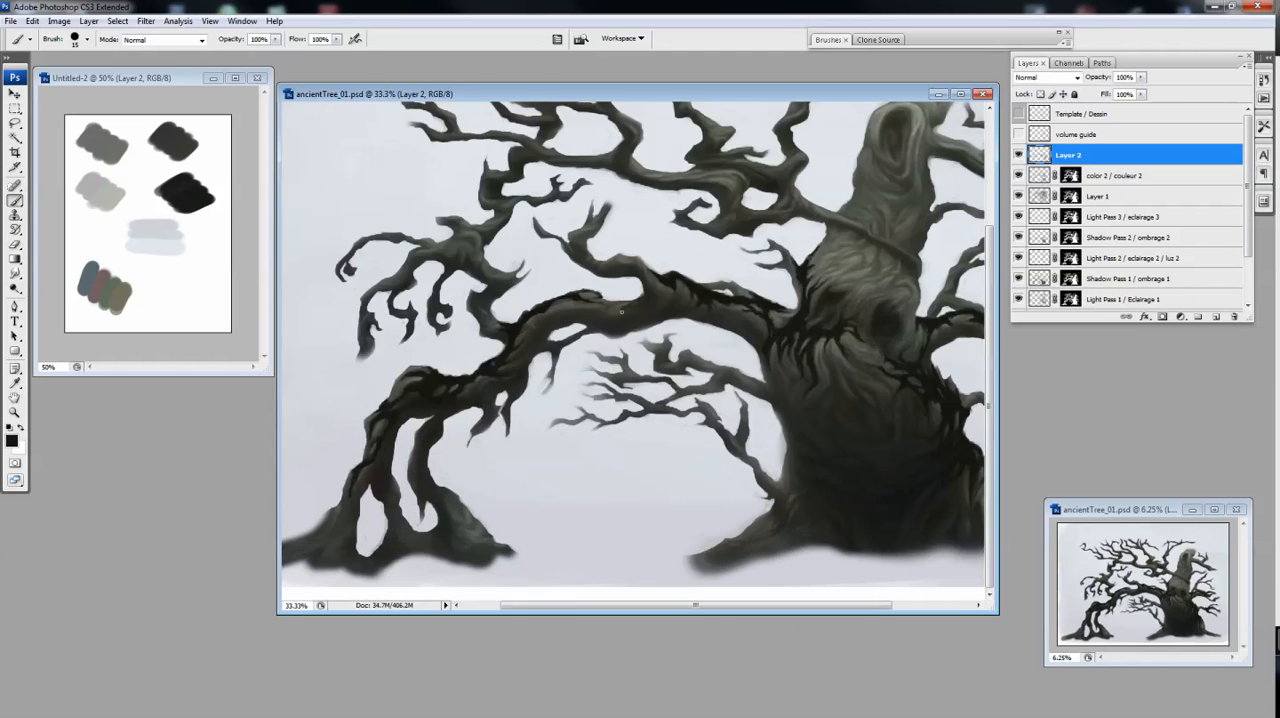
# Darken the middle of the long left branch's upper edge and shape the strokes with the Eraser
pyautogui.press('e')
pyautogui.moveTo(621, 310); pyautogui.dragTo(636, 305)
pyautogui.press('b')
pyautogui.moveTo(636, 305); pyautogui.dragTo(583, 293)
pyautogui.press('e')
pyautogui.press('b')
pyautogui.press('e')
pyautogui.press('b')
# Paint dark creases on the trunk's brow beside the long left branch and refine them with the Eraser
pyautogui.hotkey('ctrl', '+')
pyautogui.moveTo(820, 204)
pyautogui.mouseDown()
pyautogui.moveTo(541, 307)
pyautogui.moveTo(634, 309)
pyautogui.moveTo(622, 334)
pyautogui.moveTo(557, 339)
pyautogui.mouseUp()
pyautogui.press('e')
pyautogui.press('b')
pyautogui.press('e')
pyautogui.press('b')
pyautogui.press('e')
pyautogui.press('b')
pyautogui.press('e')
pyautogui.press('b')
pyautogui.press('[')
pyautogui.press('e')
pyautogui.press('b')
pyautogui.press('e')
# Touch up the dark strokes where the long left branch and the small twig meet the trunk
pyautogui.moveTo(613, 273); pyautogui.dragTo(615, 290)
pyautogui.press('b')
pyautogui.moveTo(590, 399); pyautogui.dragTo(579, 417)
pyautogui.press('e')
pyautogui.hotkey('ctrl', '-')
pyautogui.moveTo(684, 398)
pyautogui.mouseDown()
pyautogui.moveTo(860, 331)
pyautogui.moveTo(900, 331)
pyautogui.mouseUp()
# Cover the arched left branch's supporting stems and roots with dark paint, trimming the edges with the Eraser
pyautogui.press('b')
pyautogui.moveTo(415, 500)
pyautogui.mouseDown()
pyautogui.moveTo(360, 550)
pyautogui.moveTo(465, 518)
pyautogui.moveTo(448, 490)
pyautogui.moveTo(495, 530)
pyautogui.moveTo(515, 495)
pyautogui.moveTo(517, 549)
pyautogui.moveTo(448, 472)
pyautogui.moveTo(488, 438)
pyautogui.moveTo(371, 557)
pyautogui.moveTo(292, 560)
pyautogui.mouseUp()
pyautogui.moveTo(538, 515); pyautogui.dragTo(564, 540)
pyautogui.moveTo(1141, 77); pyautogui.dragTo(1128, 92)
pyautogui.moveTo(366, 220); pyautogui.dragTo(891, 594)
pyautogui.press('e')
pyautogui.moveTo(542, 428); pyautogui.dragTo(556, 510)
pyautogui.press('b')
pyautogui.moveTo(541, 464); pyautogui.dragTo(556, 507)
pyautogui.press('e')
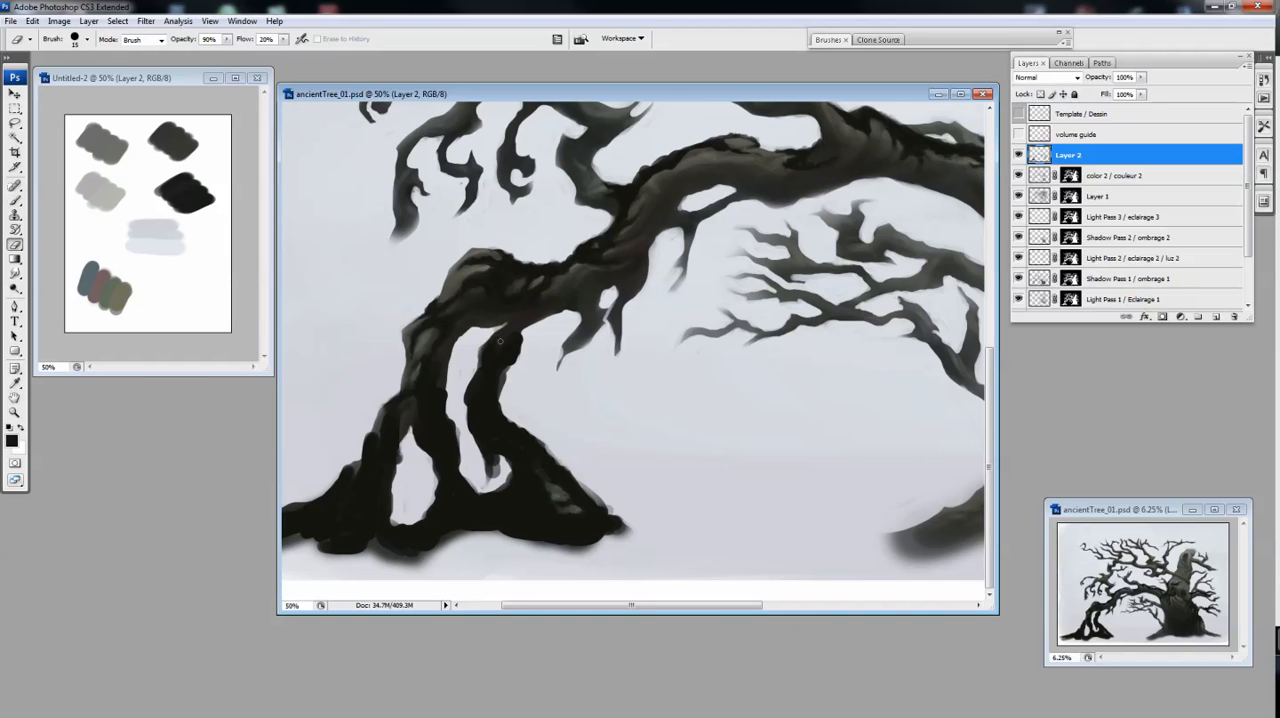
# Shape the dark inner edges of the left supporting stems and roots with the Eraser and Brush
pyautogui.press('b')
pyautogui.moveTo(504, 373)
pyautogui.mouseDown()
pyautogui.moveTo(505, 390)
pyautogui.moveTo(471, 408)
pyautogui.mouseUp()
pyautogui.press('e')
pyautogui.moveTo(464, 380); pyautogui.dragTo(464, 410)
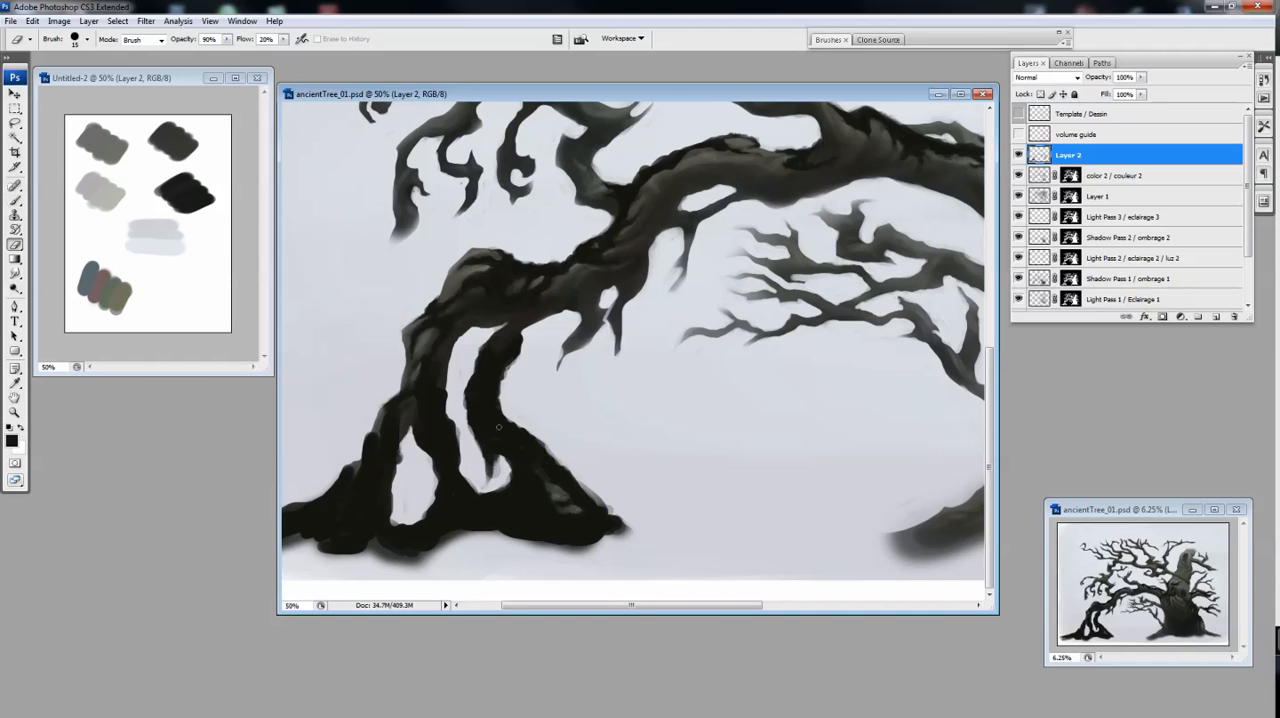
pyautogui.moveTo(401, 443)
pyautogui.mouseDown()
pyautogui.moveTo(486, 518)
pyautogui.moveTo(473, 555)
pyautogui.mouseUp()
pyautogui.press('b')
pyautogui.press('e')
pyautogui.press('b')
pyautogui.moveTo(442, 513); pyautogui.dragTo(445, 556)
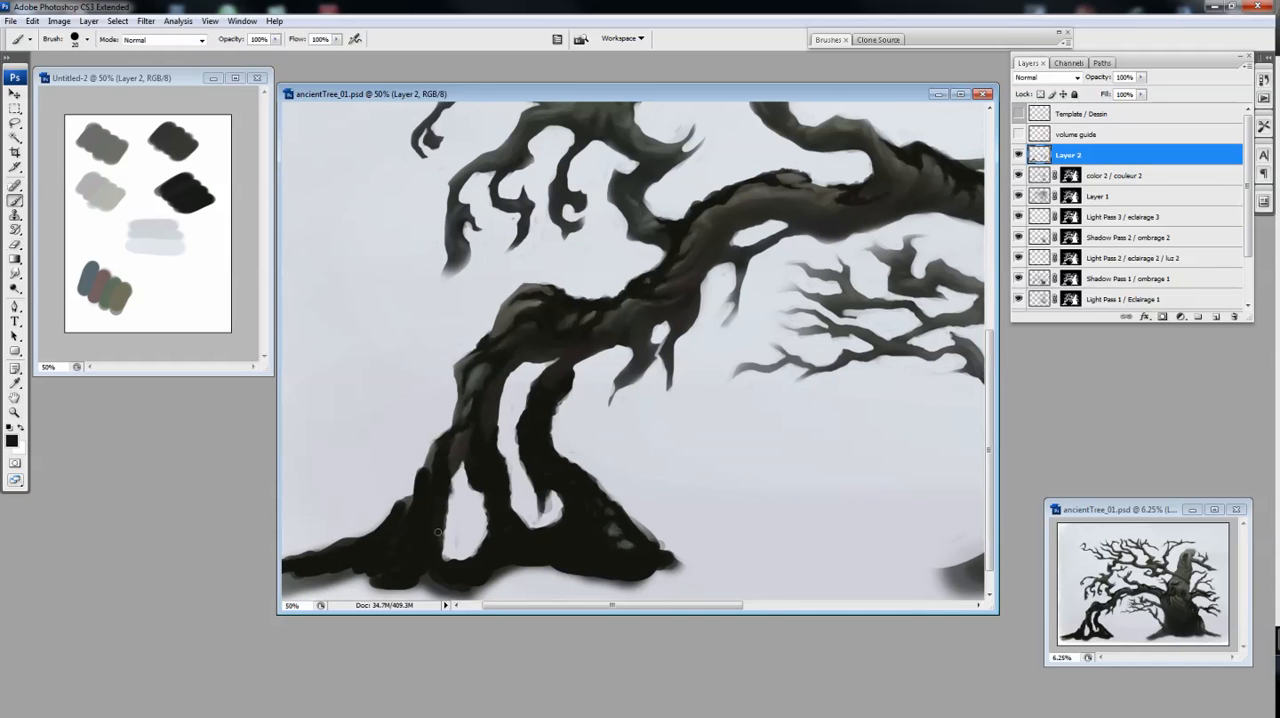
# Darken the far-left root out to its tip and clean up its edge with the Eraser
pyautogui.press('e')
pyautogui.hotkey('ctrl', '-')
pyautogui.press('b')
pyautogui.moveTo(388, 519)
pyautogui.mouseDown()
pyautogui.moveTo(365, 541)
pyautogui.moveTo(323, 546)
pyautogui.mouseUp()
pyautogui.press('e')
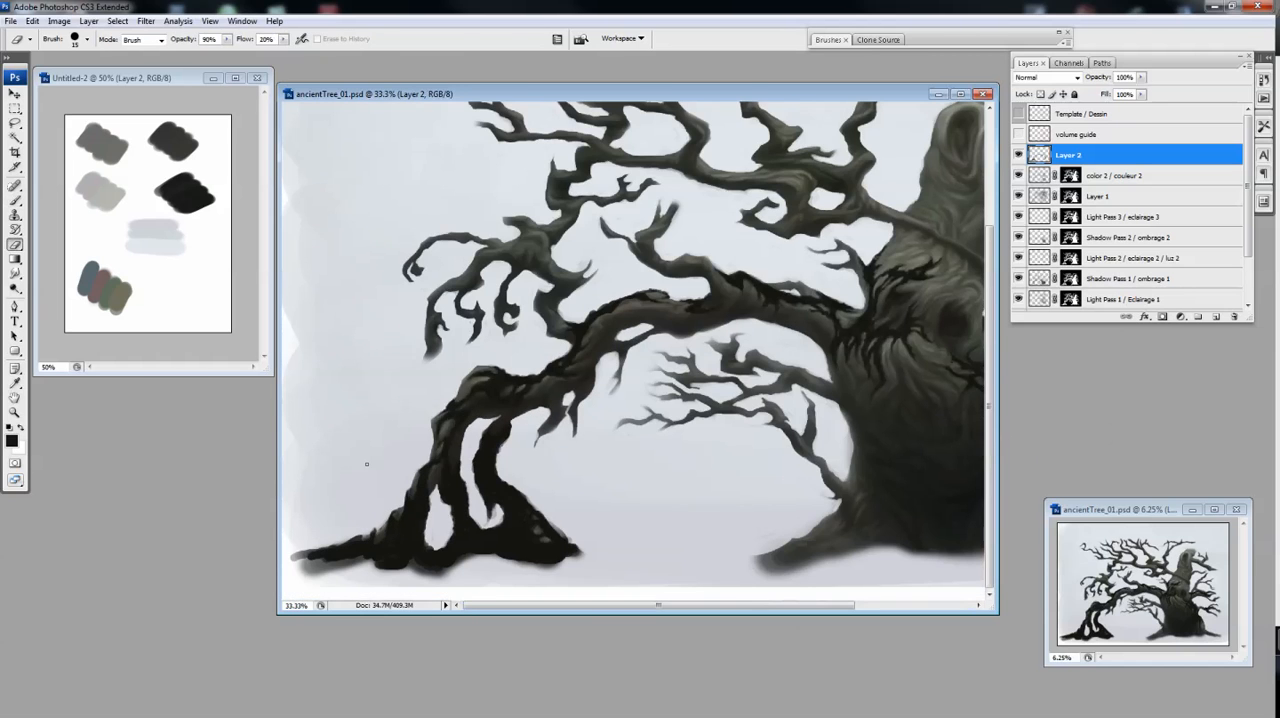
pyautogui.moveTo(366, 463); pyautogui.dragTo(366, 466)
pyautogui.press('b')
pyautogui.press('e')
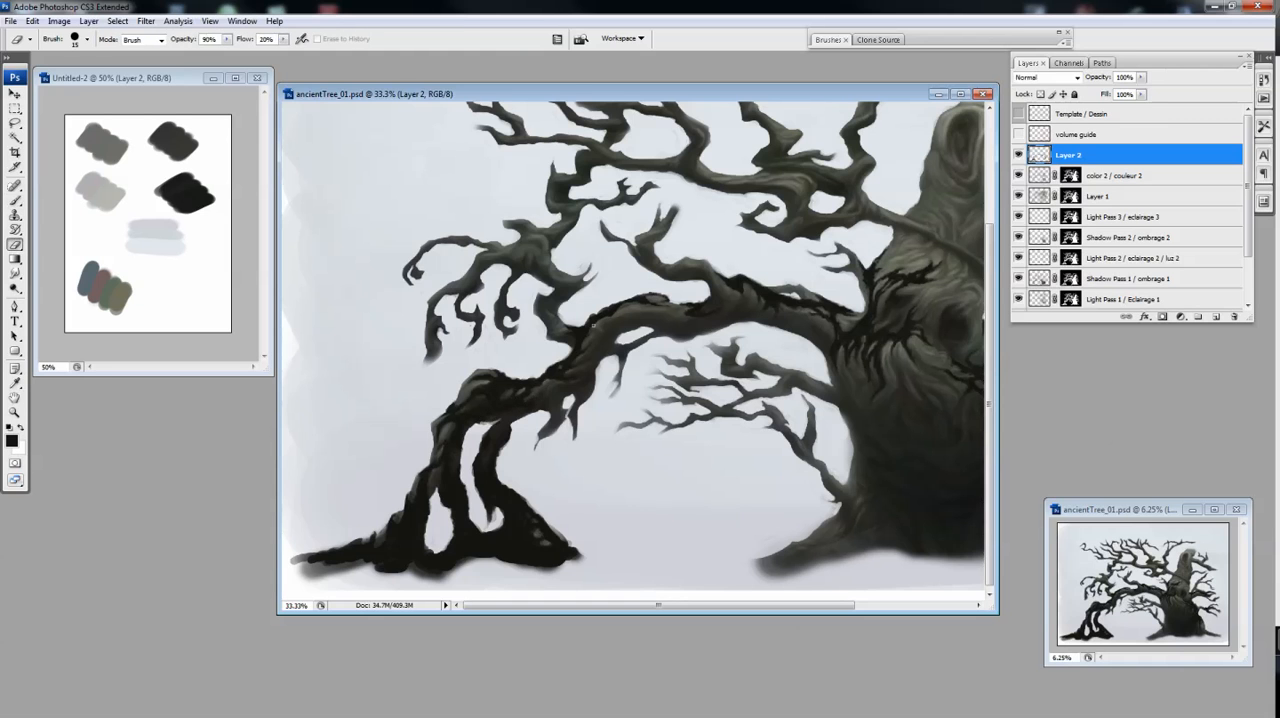
# Add dark creases on the trunk just below the eye hollows and soften them with the Eraser
pyautogui.moveTo(594, 325); pyautogui.dragTo(384, 323)
pyautogui.hotkey('ctrl', '-')
pyautogui.hotkey('ctrl', '+')
pyautogui.press('b')
pyautogui.moveTo(735, 375); pyautogui.dragTo(752, 387)
pyautogui.press('e')
pyautogui.press('b')
pyautogui.press('e')
pyautogui.press('b')
pyautogui.press('e')
# Toggle Layer 2's visibility off and on to check the added dark creases
pyautogui.hotkey('ctrl', '-')
pyautogui.click(1019, 155)
pyautogui.click(1019, 155)
pyautogui.press('b')
pyautogui.hotkey('ctrl', '+')
# Paint dark creases where the lower left branch joins the trunk's base, alternating Brush and Eraser
pyautogui.press('e')
pyautogui.moveTo(666, 480)
pyautogui.mouseDown()
pyautogui.moveTo(658, 495)
pyautogui.moveTo(669, 481)
pyautogui.moveTo(726, 536)
pyautogui.mouseUp()
pyautogui.press('b')
pyautogui.press('e')
pyautogui.press('b')
pyautogui.press('e')
pyautogui.press('b')
pyautogui.press('e')
pyautogui.press('b')
pyautogui.press('e')
pyautogui.press('b')
pyautogui.press('e')
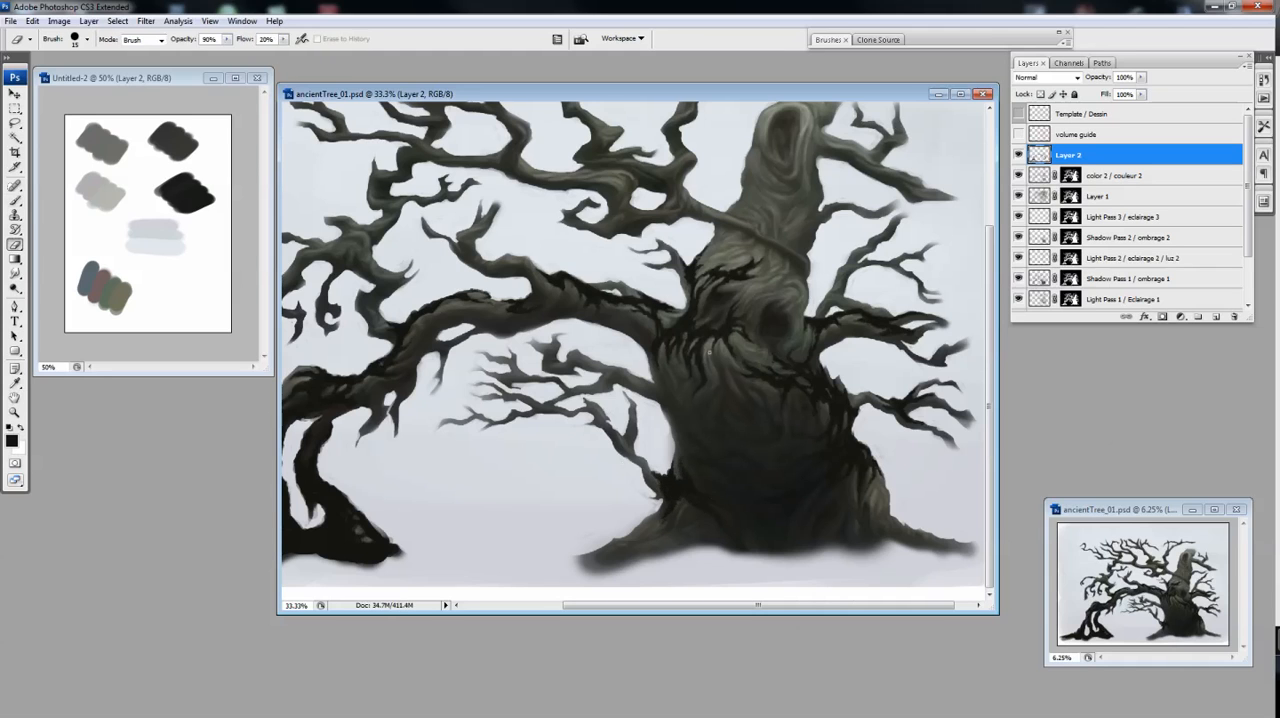
pyautogui.press('b')
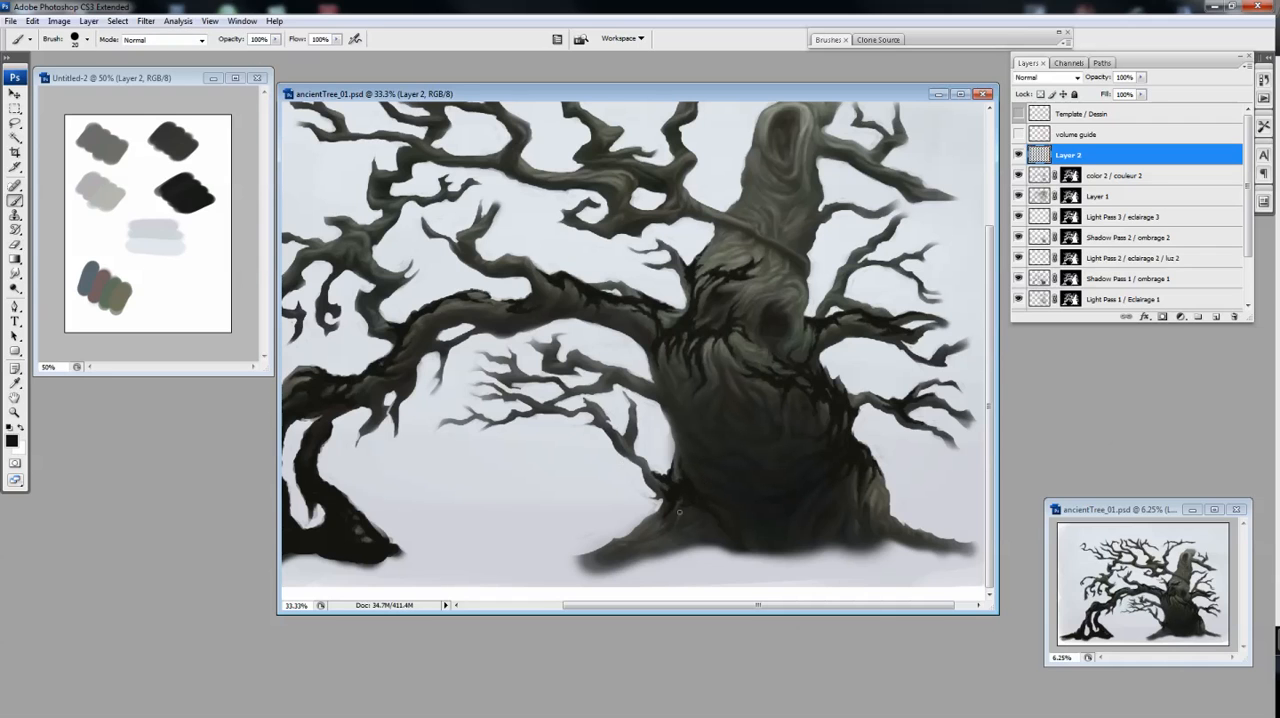
# Darken the trunk's left edge above the lower left branch joint and trim the strokes
pyautogui.press('e')
pyautogui.press('b')
pyautogui.moveTo(669, 431); pyautogui.dragTo(657, 451)
pyautogui.press('e')
pyautogui.press('b')
pyautogui.press('e')
pyautogui.press('b')
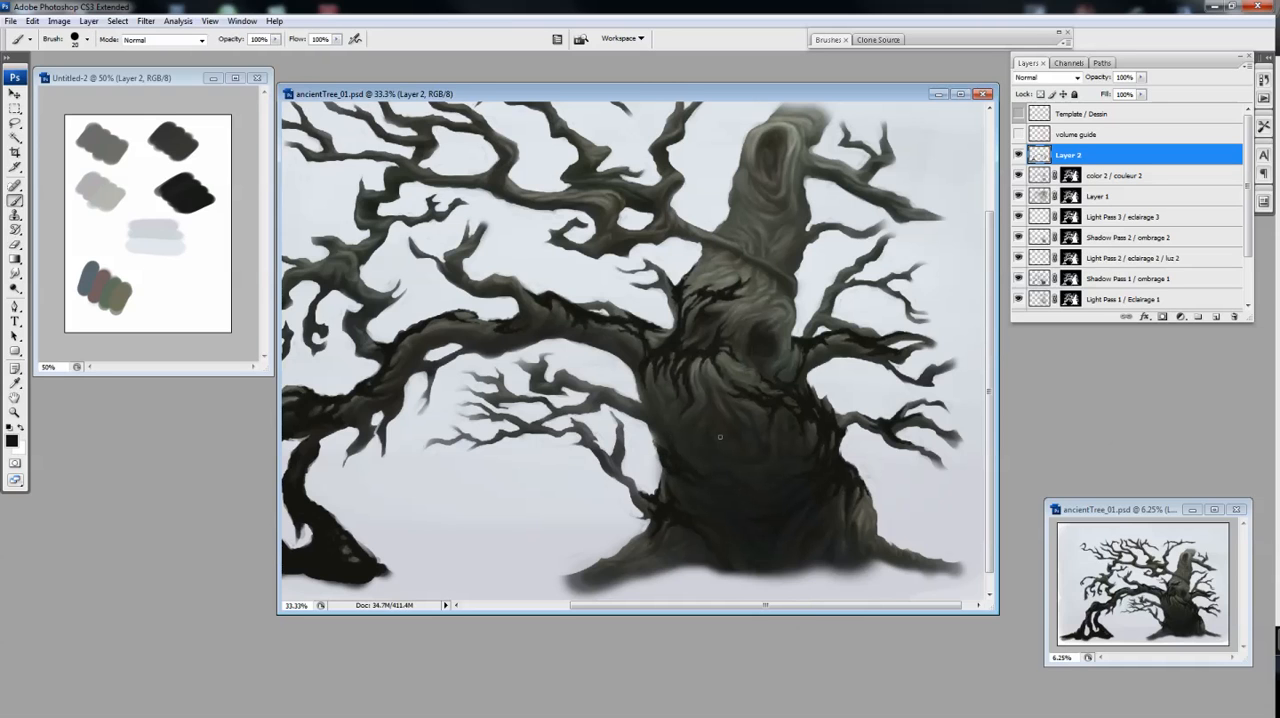
# Refine the dark creases around the trunk's lower left side with short Brush and Eraser strokes
pyautogui.press('e')
pyautogui.moveTo(686, 487); pyautogui.dragTo(687, 491)
pyautogui.press('b')
pyautogui.press('e')
pyautogui.press('b')
pyautogui.press('e')
pyautogui.press('b')
pyautogui.press('e')
pyautogui.press('b')
pyautogui.press('e')
pyautogui.press('b')
pyautogui.press('e')
pyautogui.moveTo(686, 471); pyautogui.dragTo(666, 446)
# Enlarge the Brush and paint dark patches along the upper side of the trunk's left root
pyautogui.press('b')
pyautogui.hotkey('ctrl', '+')
pyautogui.hotkey('ctrl', '-')
pyautogui.press(']')
pyautogui.moveTo(640, 524); pyautogui.dragTo(590, 545)
pyautogui.press('e')
pyautogui.press('b')
# Add dark creases to the underside of the trunk's left root and shape them with the Eraser
pyautogui.moveTo(662, 524)
pyautogui.mouseDown()
pyautogui.moveTo(656, 460)
pyautogui.moveTo(629, 552)
pyautogui.mouseUp()
pyautogui.press('e')
pyautogui.press('b')
pyautogui.press('e')
pyautogui.press('b')
pyautogui.press('e')
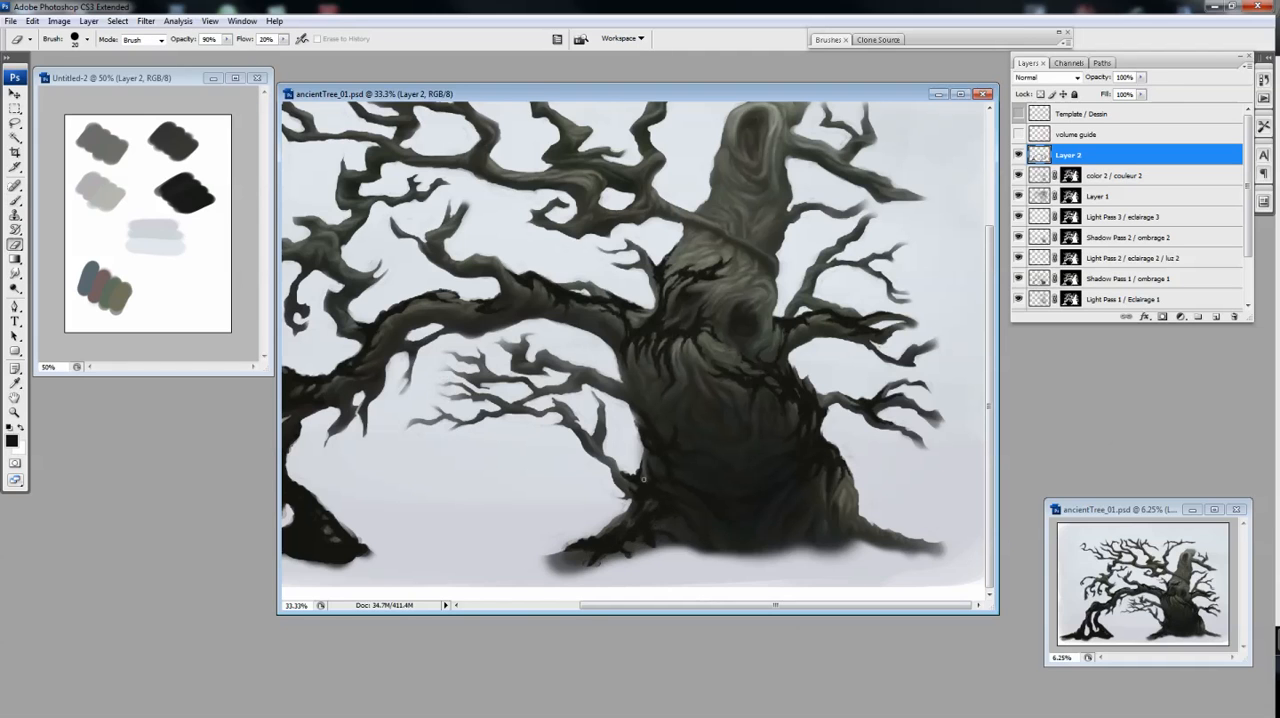
pyautogui.moveTo(693, 398); pyautogui.dragTo(693, 402)
# Paint dark creases along the trunk's right root and the lower right side of the trunk, trimming them with the Eraser
pyautogui.press('b')
pyautogui.moveTo(868, 529)
pyautogui.mouseDown()
pyautogui.moveTo(899, 541)
pyautogui.moveTo(852, 496)
pyautogui.mouseUp()
pyautogui.press('e')
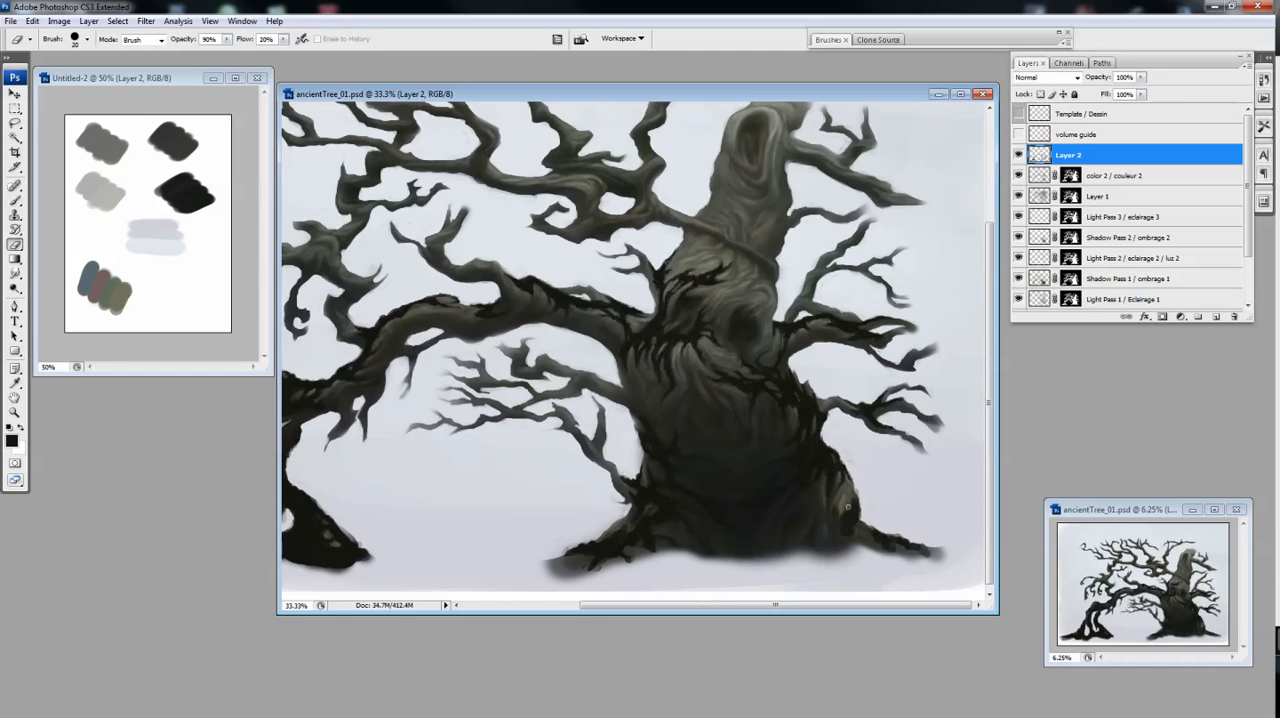
pyautogui.press('b')
pyautogui.press('e')
pyautogui.press('b')
pyautogui.moveTo(903, 543); pyautogui.dragTo(925, 554)
pyautogui.moveTo(845, 495); pyautogui.dragTo(839, 518)
# Refine the dark lower edge of the trunk base with alternating Brush and Eraser strokes
pyautogui.press('e')
pyautogui.press('b')
pyautogui.press('e')
pyautogui.press('b')
pyautogui.press('e')
pyautogui.press('b')
pyautogui.press('e')
pyautogui.press('b')
pyautogui.press('e')
pyautogui.press('b')
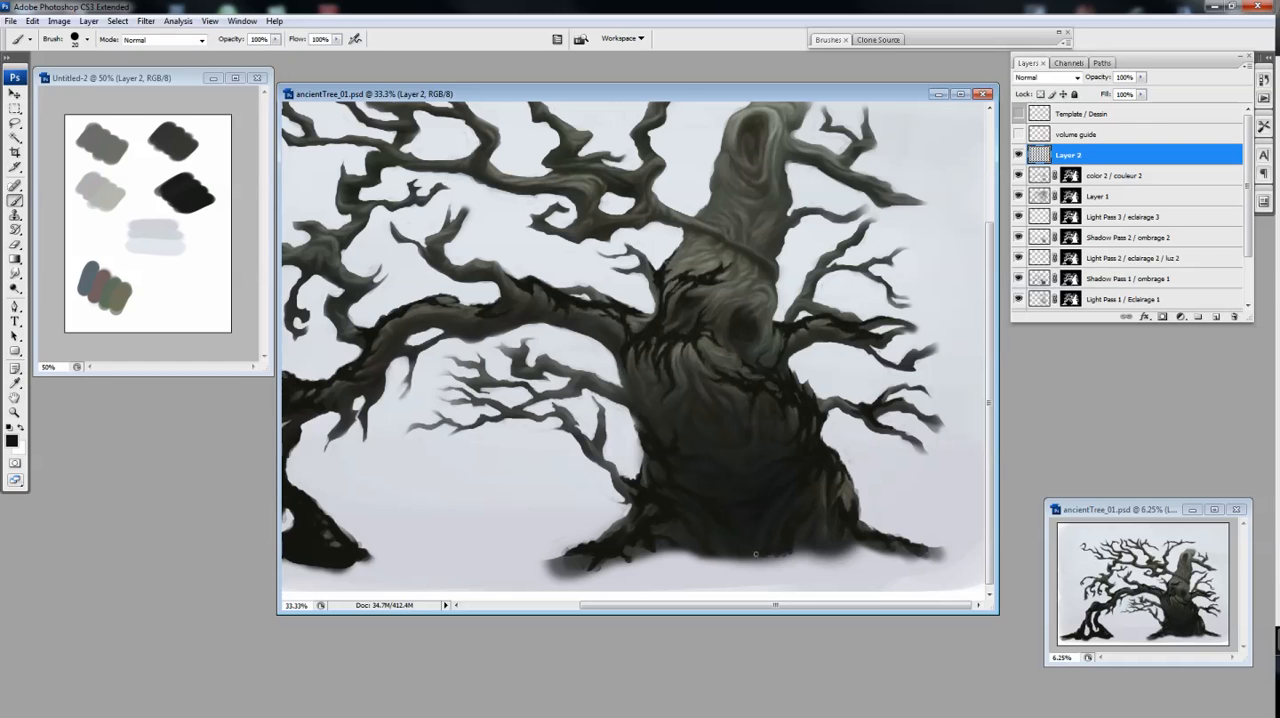
pyautogui.press('e')
# Darken the thin lower left branches near the trunk and trim the strokes with a smaller Eraser
pyautogui.hotkey('ctrl', '-')
pyautogui.hotkey('ctrl', '+')
pyautogui.moveTo(640, 399); pyautogui.dragTo(626, 405)
pyautogui.press('b')
pyautogui.press('e')
pyautogui.moveTo(612, 408)
pyautogui.mouseDown()
pyautogui.moveTo(646, 422)
pyautogui.moveTo(599, 422)
pyautogui.moveTo(653, 416)
pyautogui.moveTo(650, 384)
pyautogui.mouseUp()
pyautogui.press('b')
pyautogui.press('e')
pyautogui.press('[')
pyautogui.press('b')
pyautogui.press('e')
pyautogui.press('b')
pyautogui.press('e')
# Paint a dark crease along the diagonal ridge crossing the upper trunk and shape its edges with the Eraser
pyautogui.moveTo(690, 300)
pyautogui.mouseDown()
pyautogui.moveTo(655, 388)
pyautogui.moveTo(710, 335)
pyautogui.moveTo(798, 384)
pyautogui.mouseUp()
pyautogui.press('b')
pyautogui.press('e')
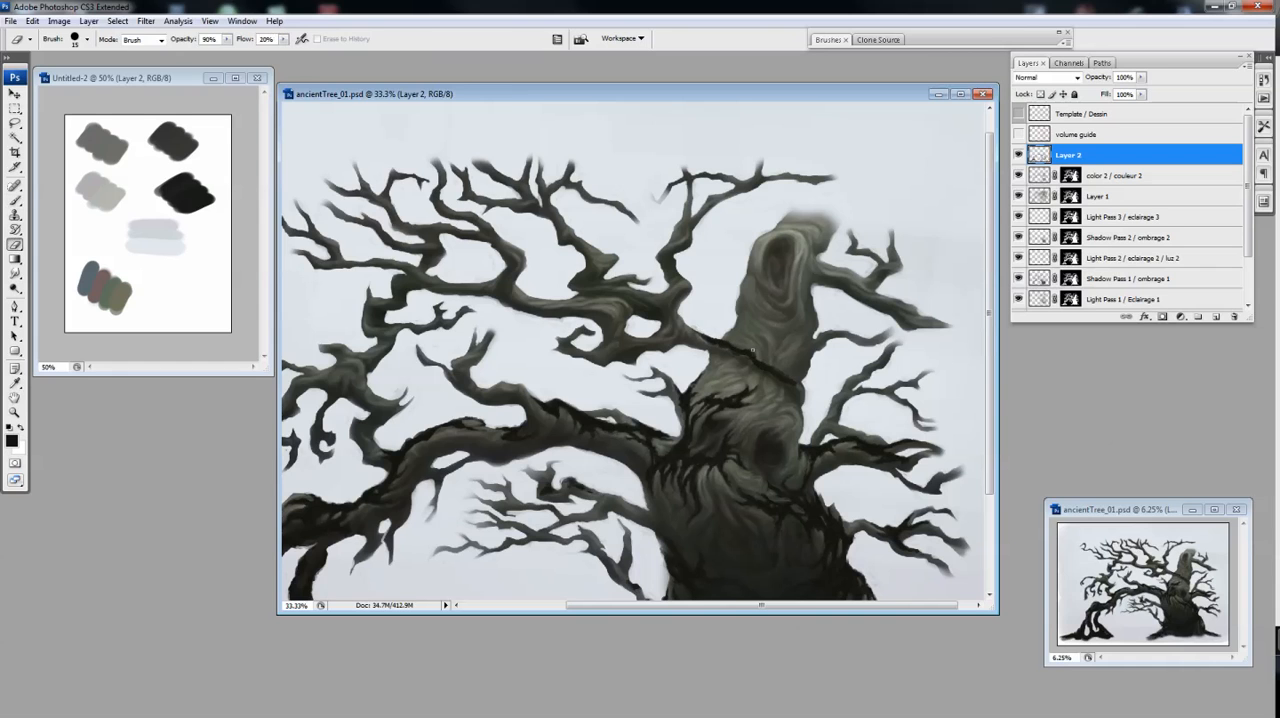
pyautogui.hotkey('ctrl', '+')
pyautogui.press('b')
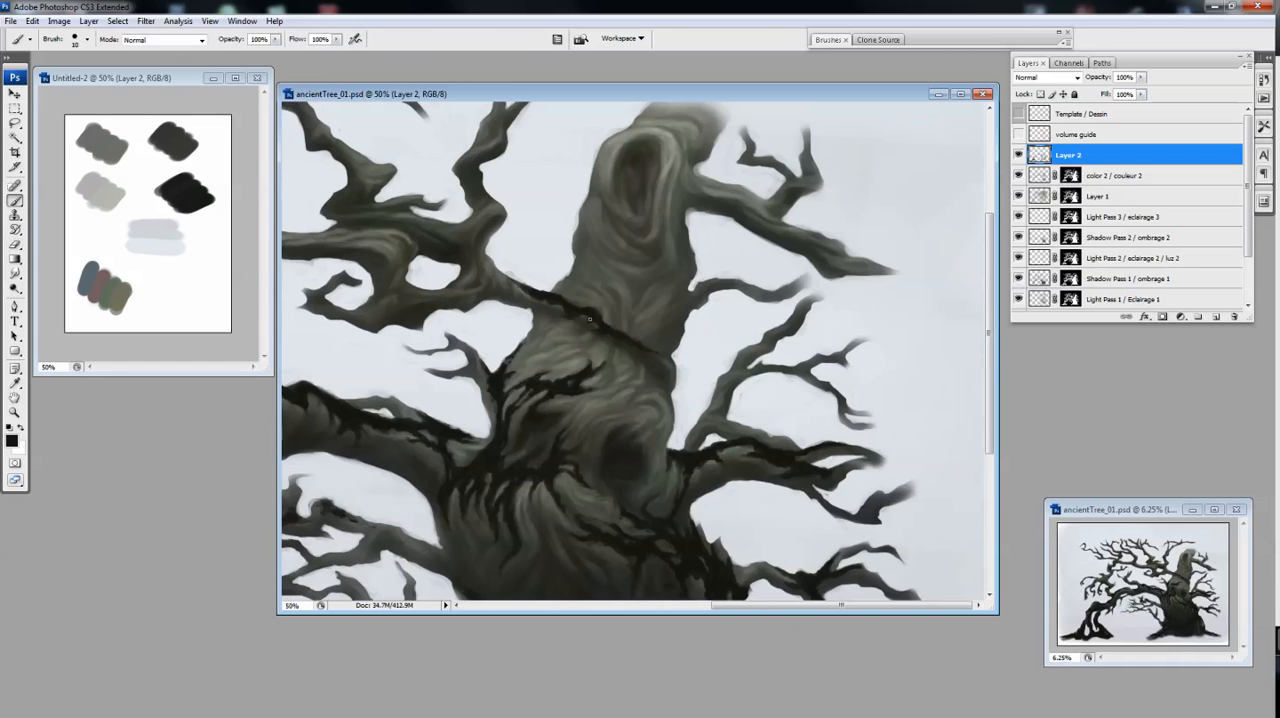
pyautogui.press('e')
pyautogui.moveTo(502, 278)
pyautogui.mouseDown()
pyautogui.moveTo(514, 288)
pyautogui.moveTo(512, 275)
pyautogui.mouseUp()
pyautogui.press('b')
pyautogui.press('e')
# Add dark creases along the small branch growing from the upper trunk's right side and refine them with the Eraser
pyautogui.moveTo(657, 350)
pyautogui.mouseDown()
pyautogui.moveTo(642, 339)
pyautogui.moveTo(722, 279)
pyautogui.mouseUp()
pyautogui.press('b')
pyautogui.press('e')
pyautogui.press('b')
pyautogui.press('e')
pyautogui.press('b')
pyautogui.press('e')
pyautogui.press('b')
pyautogui.press('e')
pyautogui.press('b')
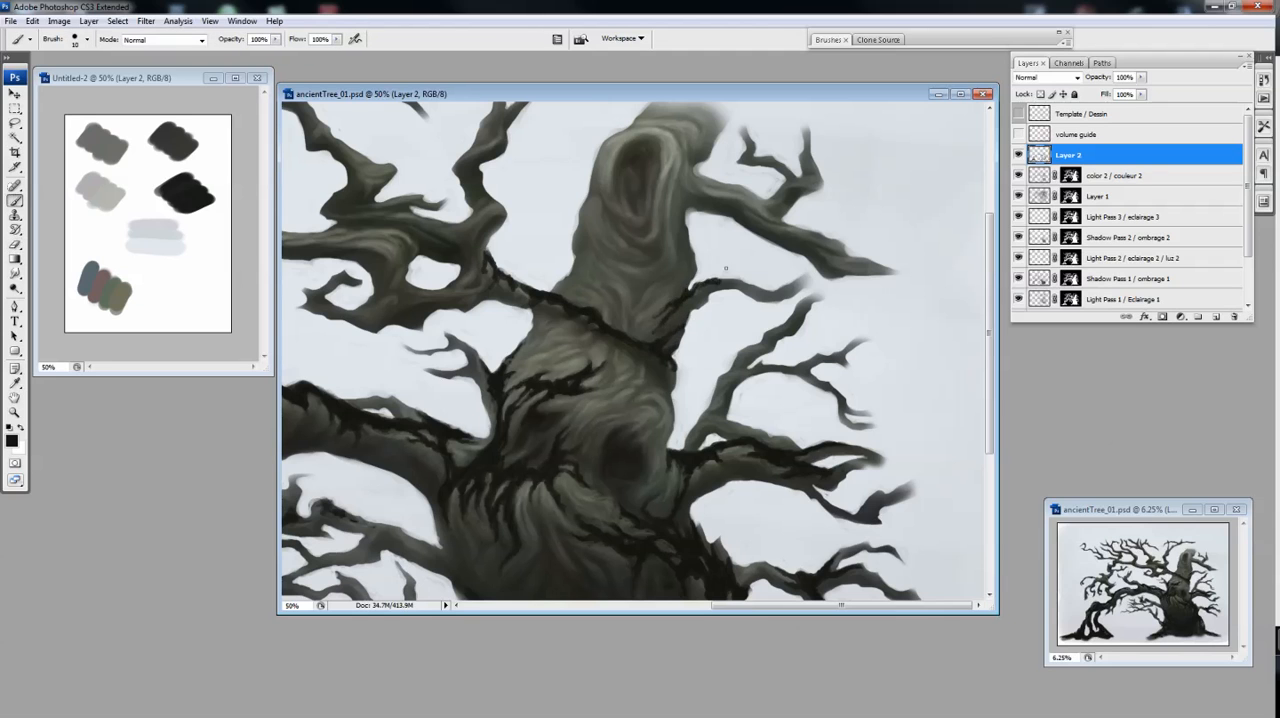
pyautogui.press('e')
pyautogui.press('b')
pyautogui.press('e')
pyautogui.press('b')
pyautogui.press('e')
pyautogui.press('b')
pyautogui.press('e')
# Paint dark creases on the right side of the broken trunk top and along the start of the upper right branch
pyautogui.scroll(-1, 819, 211)
pyautogui.scroll(2, 800, 190)
pyautogui.press('b')
pyautogui.moveTo(622, 260)
pyautogui.mouseDown()
pyautogui.moveTo(656, 323)
pyautogui.moveTo(674, 262)
pyautogui.mouseUp()
pyautogui.moveTo(651, 252); pyautogui.dragTo(612, 254)
pyautogui.moveTo(620, 322); pyautogui.dragTo(706, 353)
pyautogui.moveTo(654, 322); pyautogui.dragTo(727, 346)
pyautogui.moveTo(624, 246); pyautogui.dragTo(643, 263)
pyautogui.moveTo(657, 243); pyautogui.dragTo(680, 262)
pyautogui.moveTo(707, 325); pyautogui.dragTo(747, 347)
# Trim and soften the new dark strokes around the broken trunk top with the Eraser
pyautogui.press('e')
pyautogui.press('b')
pyautogui.press('e')
pyautogui.moveTo(672, 312); pyautogui.dragTo(718, 331)
pyautogui.moveTo(623, 287); pyautogui.dragTo(659, 315)
pyautogui.press('b')
pyautogui.press('e')
pyautogui.moveTo(626, 256); pyautogui.dragTo(604, 230)
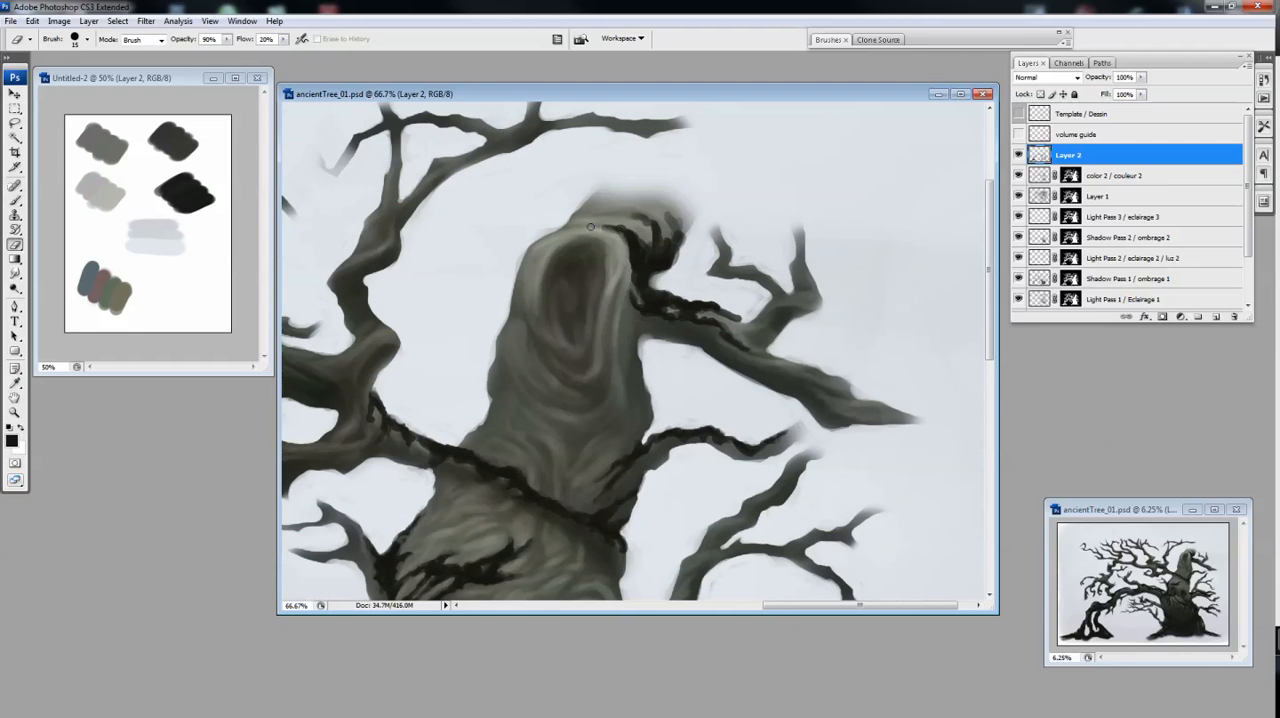
pyautogui.press('b')
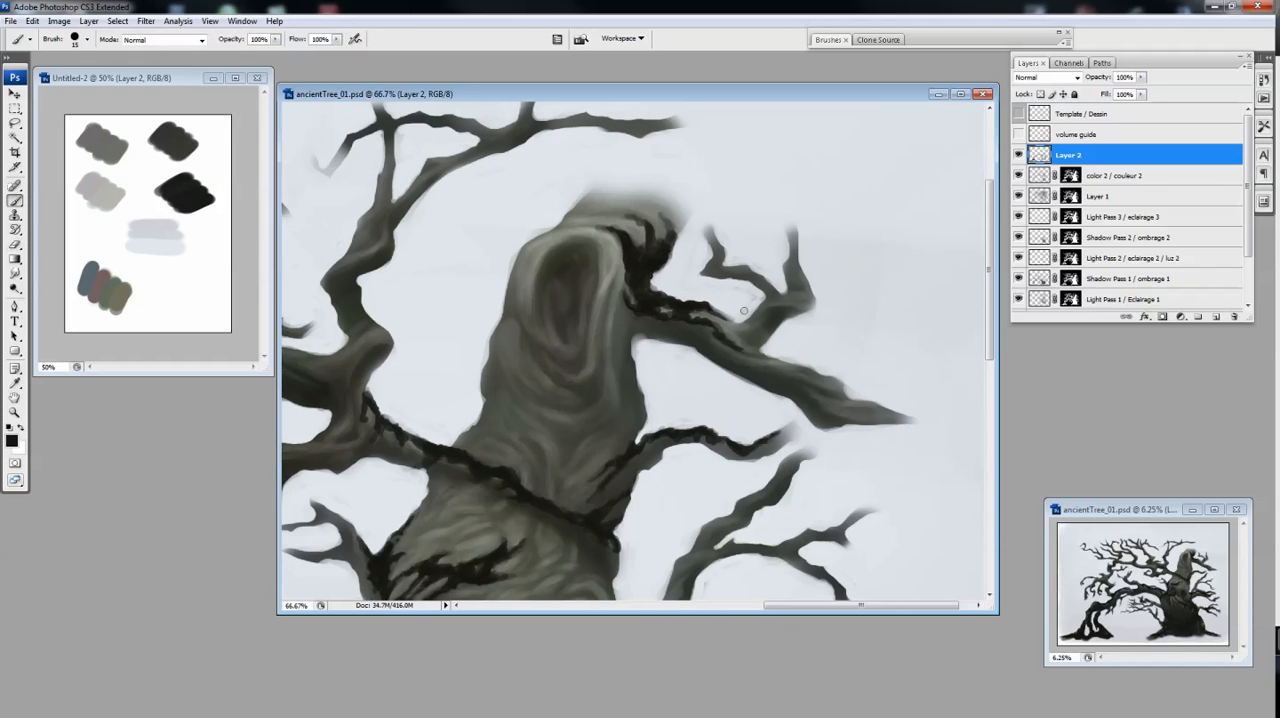
# Darken the fork of the upper right branch and carve the creases with the Eraser
pyautogui.press('e')
pyautogui.moveTo(768, 308)
pyautogui.mouseDown()
pyautogui.moveTo(752, 322)
pyautogui.moveTo(719, 318)
pyautogui.moveTo(705, 339)
pyautogui.mouseUp()
pyautogui.press('b')
pyautogui.press('e')
pyautogui.press('b')
pyautogui.press('e')
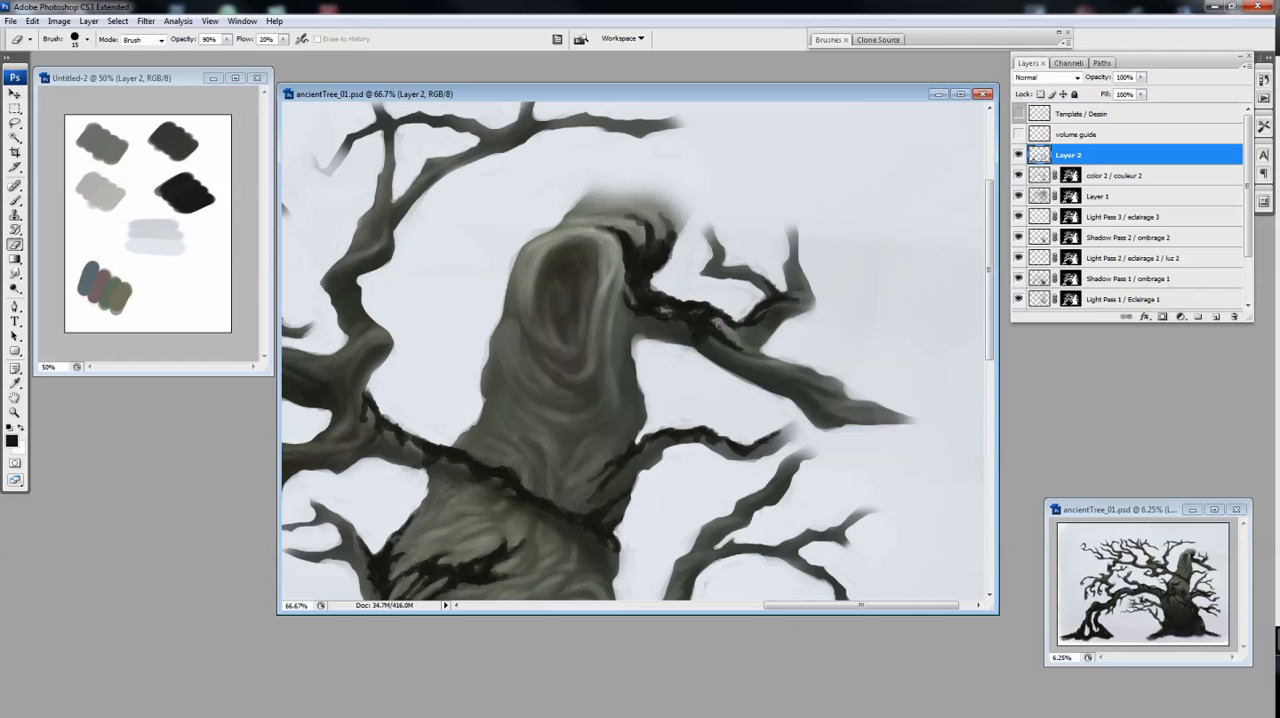
# Extend the dark creases towards the tip of the upper right branch and clean up their edges
pyautogui.scroll(-2, 667, 320)
pyautogui.scroll(1, 750, 350)
pyautogui.press('b')
pyautogui.moveTo(848, 327); pyautogui.dragTo(824, 311)
pyautogui.press('e')
pyautogui.press('b')
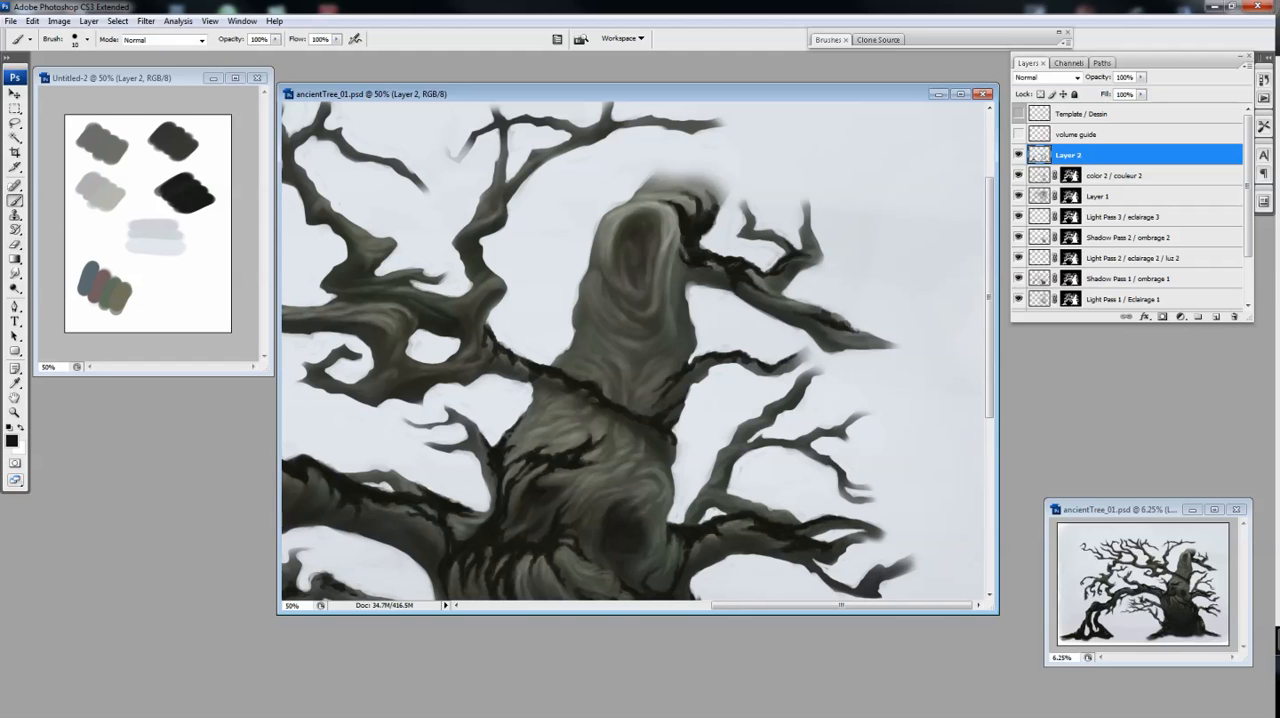
pyautogui.press('e')
# Paint dark patches at the fork of the large branch to the left of the upper trunk and shape them with the Eraser
pyautogui.scroll(-1, 868, 284)
pyautogui.scroll(1, 658, 285)
pyautogui.press('b')
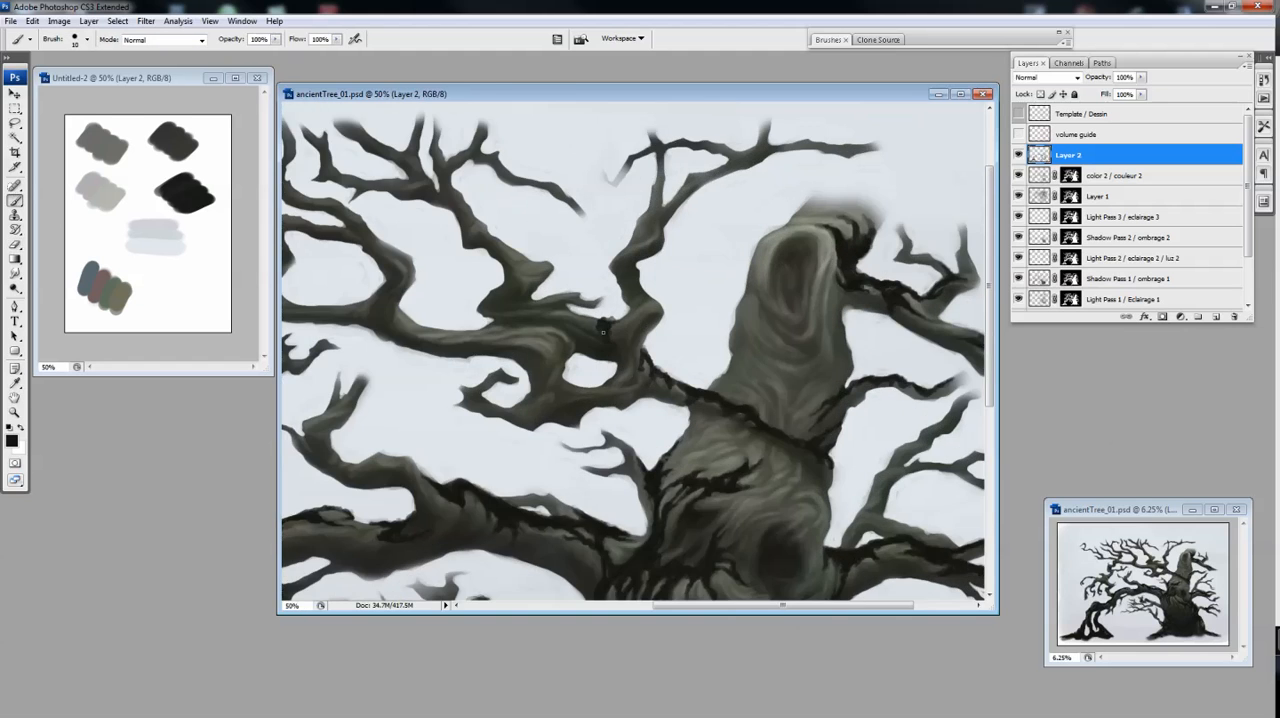
pyautogui.press('e')
pyautogui.press('b')
pyautogui.press('e')
pyautogui.press('b')
pyautogui.moveTo(625, 319)
pyautogui.mouseDown()
pyautogui.moveTo(608, 313)
pyautogui.moveTo(660, 345)
pyautogui.moveTo(655, 335)
pyautogui.moveTo(683, 390)
pyautogui.mouseUp()
# Add dark creases to the upper edge of the thin lower left branch beneath the arching limb
pyautogui.press('e')
pyautogui.press('b')
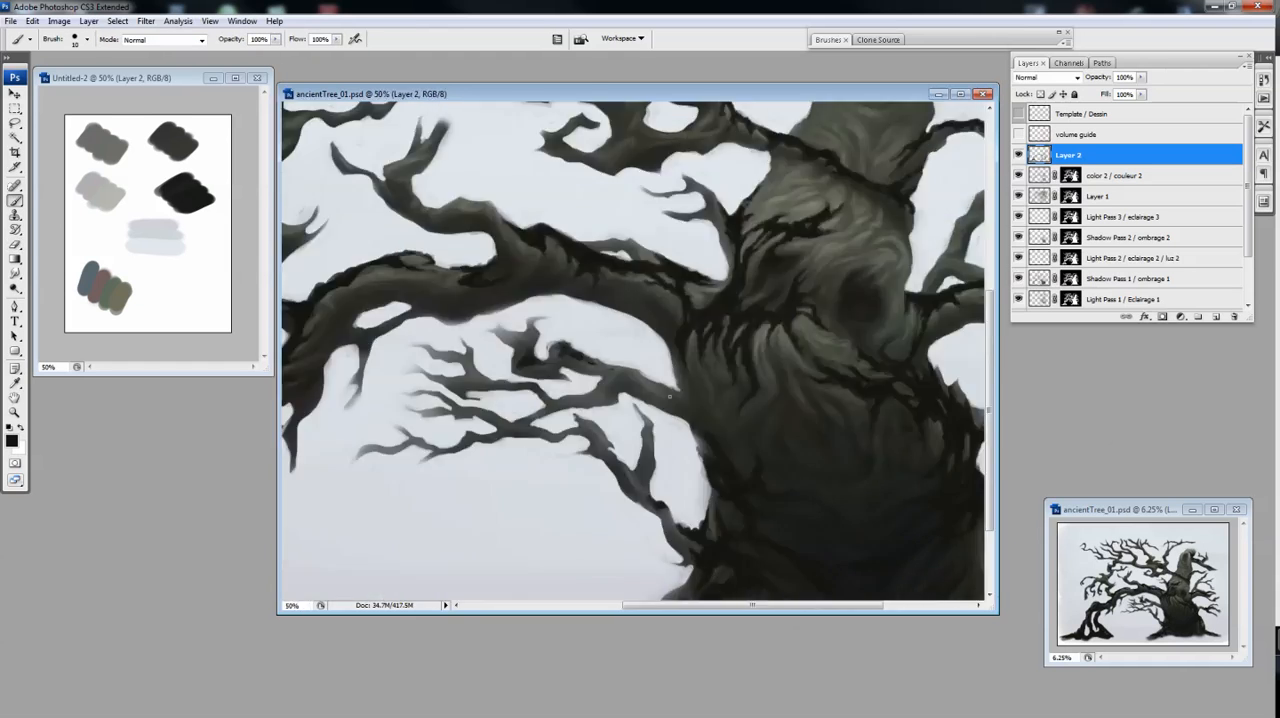
pyautogui.press('e')
pyautogui.press('b')
pyautogui.press('e')
pyautogui.press('b')
pyautogui.press('e')
# Add short dark creases to the upper left branches and trim them with the Eraser
pyautogui.hotkey('ctrl', '-')
pyautogui.moveTo(773, 421); pyautogui.dragTo(837, 529)
pyautogui.press('b')
pyautogui.hotkey('ctrl', '+')
pyautogui.moveTo(714, 309); pyautogui.dragTo(612, 528)
pyautogui.moveTo(774, 323)
pyautogui.mouseDown()
pyautogui.moveTo(759, 345)
pyautogui.moveTo(728, 352)
pyautogui.moveTo(790, 352)
pyautogui.mouseUp()
pyautogui.press('e')
pyautogui.press('b')
pyautogui.press('e')
pyautogui.press('b')
# Continue the dark creases along the neighbouring upper branches with alternating Brush and Eraser strokes
pyautogui.moveTo(890, 235)
pyautogui.mouseDown()
pyautogui.moveTo(742, 338)
pyautogui.moveTo(754, 369)
pyautogui.mouseUp()
pyautogui.press('e')
pyautogui.moveTo(753, 321); pyautogui.dragTo(752, 345)
pyautogui.press('b')
pyautogui.moveTo(757, 356)
pyautogui.mouseDown()
pyautogui.moveTo(768, 379)
pyautogui.moveTo(778, 353)
pyautogui.moveTo(784, 393)
pyautogui.mouseUp()
pyautogui.press('e')
pyautogui.press('b')
pyautogui.press('e')
pyautogui.press('b')
pyautogui.press('e')
# Darken another section of the upper branches with short Brush strokes and refine the edges
pyautogui.hotkey('ctrl', '-')
pyautogui.moveTo(766, 308); pyautogui.dragTo(748, 285)
pyautogui.hotkey('ctrl', '+')
pyautogui.press('b')
pyautogui.moveTo(690, 334); pyautogui.dragTo(684, 362)
pyautogui.moveTo(688, 344)
pyautogui.mouseDown()
pyautogui.moveTo(717, 351)
pyautogui.moveTo(674, 350)
pyautogui.moveTo(683, 331)
pyautogui.mouseUp()
pyautogui.press('e')
pyautogui.press('b')
pyautogui.press('e')
# Paint dark creases on the branch joint above the left end of the arching limb and shape them with the Eraser
pyautogui.hotkey('ctrl', '-')
pyautogui.moveTo(583, 441)
pyautogui.mouseDown()
pyautogui.moveTo(749, 323)
pyautogui.moveTo(796, 327)
pyautogui.mouseUp()
pyautogui.hotkey('ctrl', '+')
pyautogui.press('b')
pyautogui.moveTo(612, 340); pyautogui.dragTo(643, 378)
pyautogui.press('e')
pyautogui.press('b')
pyautogui.press('e')
pyautogui.press('b')
pyautogui.press('e')
pyautogui.press('b')
pyautogui.press('e')
# Paint dark creases along the small branches beneath the arching limb and trim them with the Eraser
pyautogui.press('b')
pyautogui.moveTo(600, 318)
pyautogui.mouseDown()
pyautogui.moveTo(604, 352)
pyautogui.moveTo(588, 342)
pyautogui.mouseUp()
pyautogui.press('e')
pyautogui.press('b')
pyautogui.press('e')
pyautogui.press('b')
pyautogui.press('e')
pyautogui.press('b')
pyautogui.press('e')
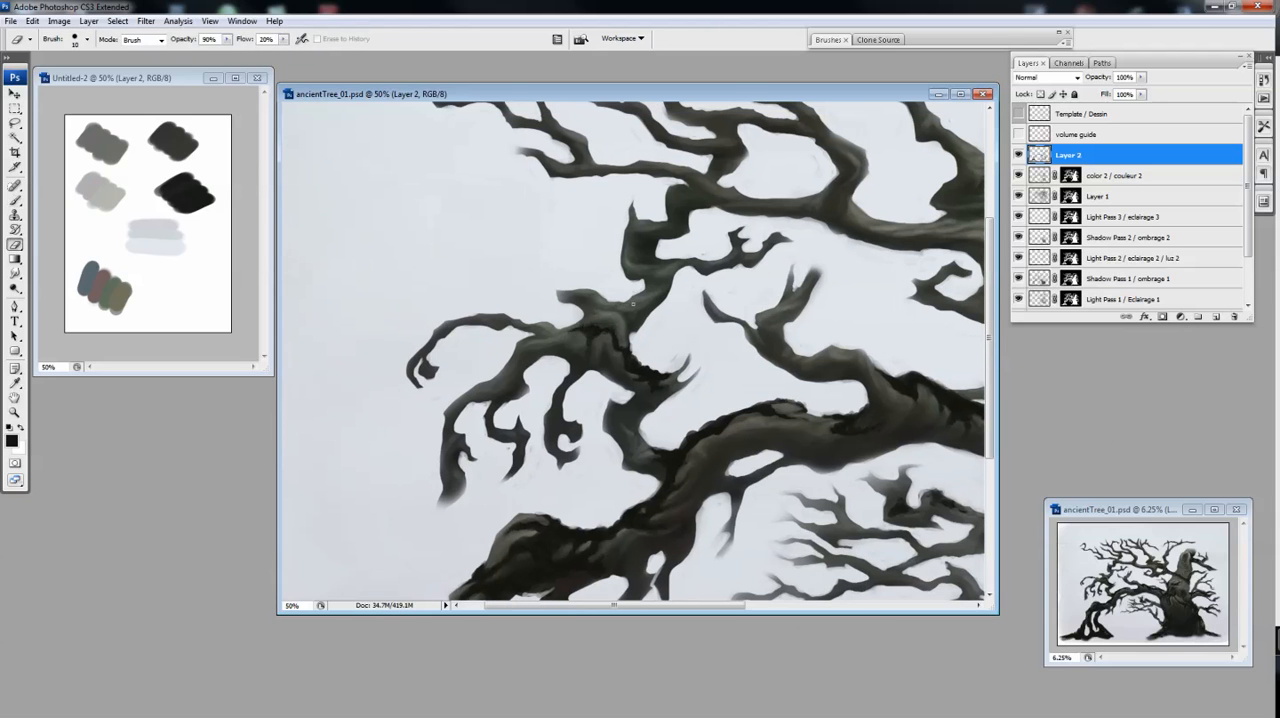
# Extend the dark creases to the branches nearer the trunk, alternating Brush and Eraser strokes
pyautogui.hotkey('ctrl', '-')
pyautogui.hotkey('ctrl', '+')
pyautogui.press('b')
pyautogui.moveTo(960, 353)
pyautogui.mouseDown()
pyautogui.moveTo(626, 361)
pyautogui.moveTo(655, 362)
pyautogui.moveTo(620, 382)
pyautogui.mouseUp()
pyautogui.press('e')
pyautogui.press('b')
pyautogui.press('e')
pyautogui.press('b')
pyautogui.press('e')
pyautogui.press('b')
# Add further short dark creases to the branches beside the trunk and refine their edges with the Eraser
pyautogui.moveTo(673, 366)
pyautogui.mouseDown()
pyautogui.moveTo(674, 382)
pyautogui.moveTo(649, 375)
pyautogui.moveTo(677, 350)
pyautogui.mouseUp()
pyautogui.press('e')
pyautogui.press('b')
pyautogui.press('e')
pyautogui.press('b')
pyautogui.press('e')
pyautogui.press('b')
pyautogui.press('e')
# Touch up the upper part of the tree with a few dark Brush creases, trimmed with the Eraser
pyautogui.press('e')
pyautogui.hotkey('ctrl', '-')
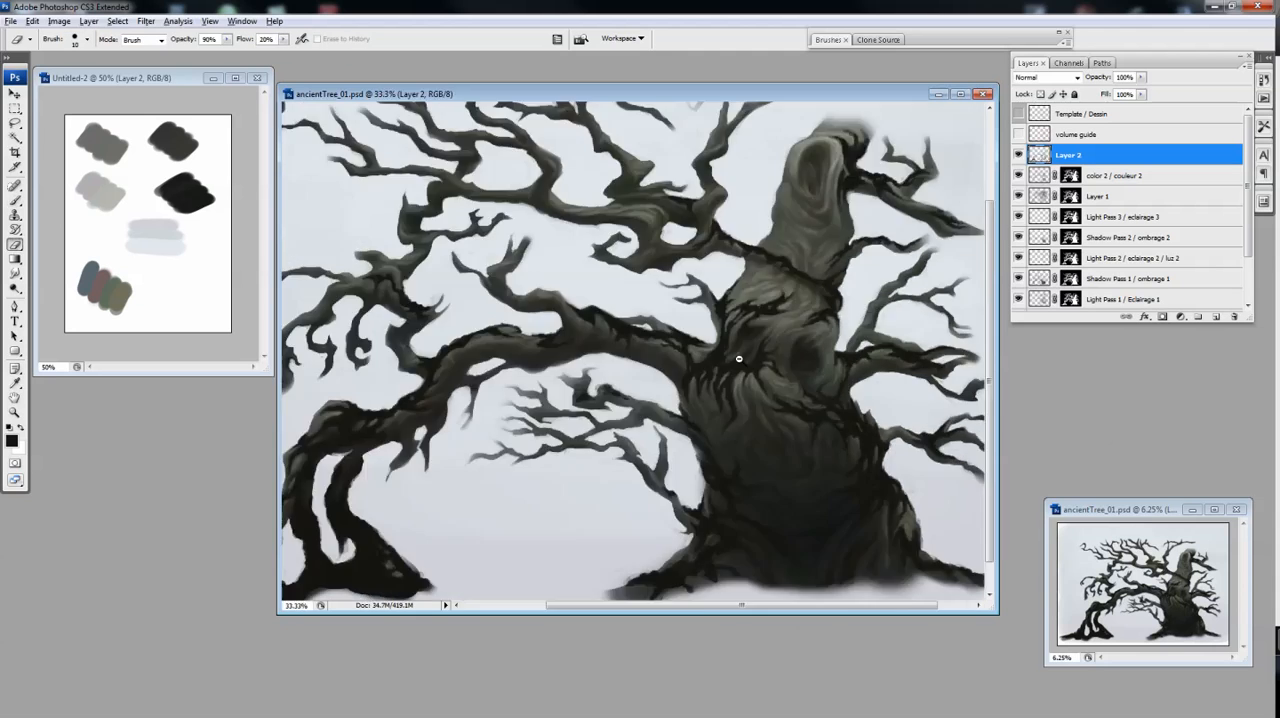
pyautogui.moveTo(676, 300); pyautogui.dragTo(592, 388)
pyautogui.hotkey('ctrl', '+')
pyautogui.press('b')
pyautogui.moveTo(558, 331); pyautogui.dragTo(598, 331)
pyautogui.press('e')
pyautogui.press('b')
pyautogui.press('e')
pyautogui.press('b')
pyautogui.hotkey('ctrl', '-')
pyautogui.press('e')
pyautogui.press('b')
pyautogui.hotkey('ctrl', '-')
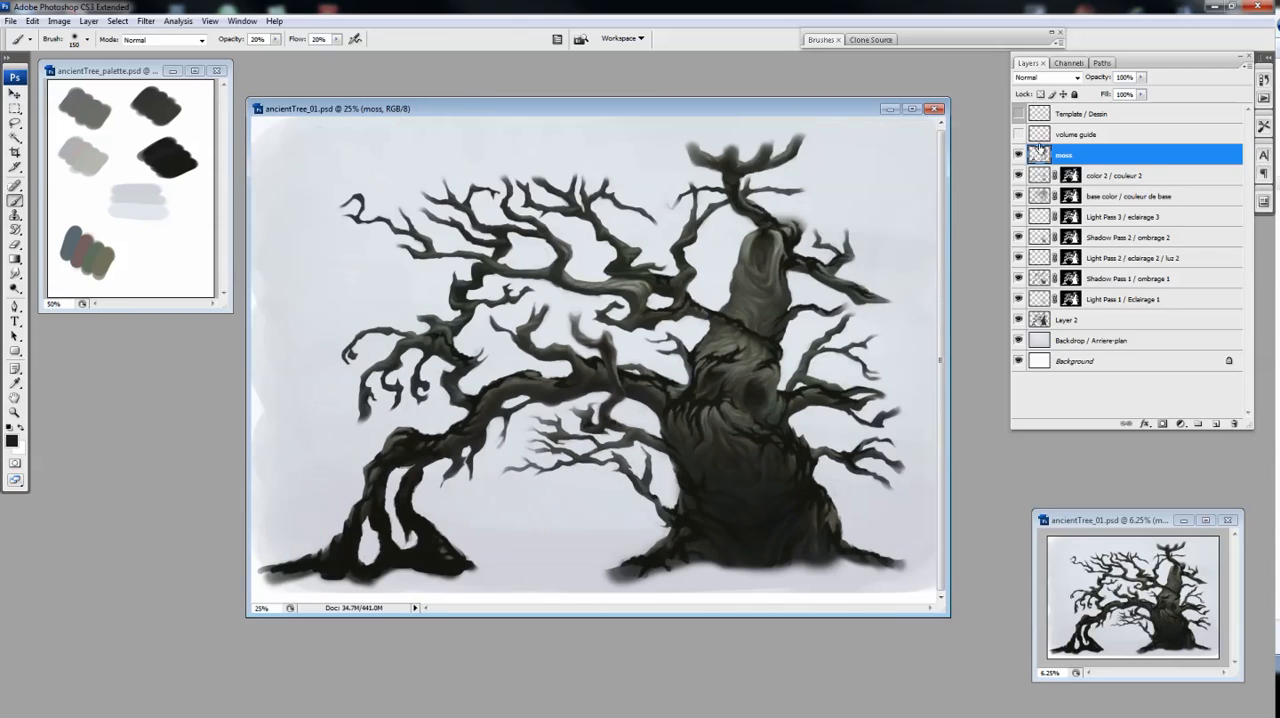
# Shift the dark creases on the moss layer to a deep olive green with Hue/Saturation
pyautogui.hotkey('ctrl', 'u')
pyautogui.moveTo(1080, 192); pyautogui.dragTo(1092, 199)
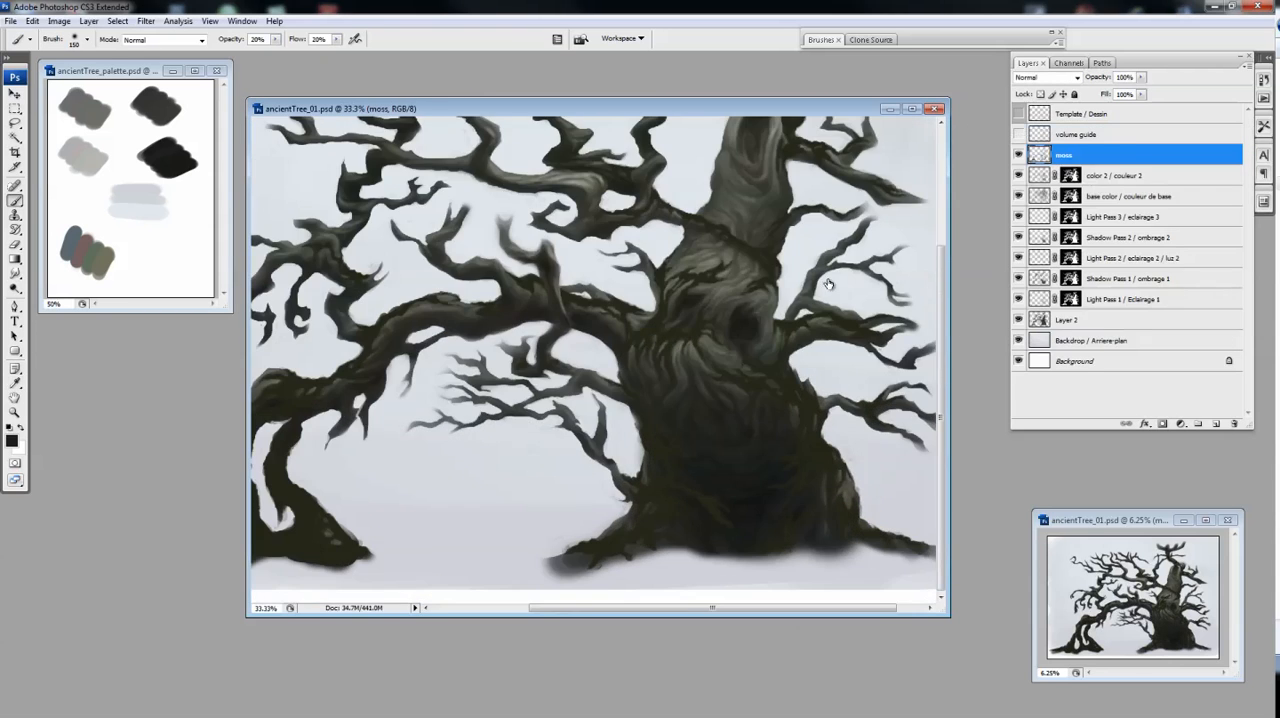
# Add a new layer clipped to the moss layer and set up a large soft brush for shading
pyautogui.hotkey('ctrl', 'shift', 'alt', 'n')
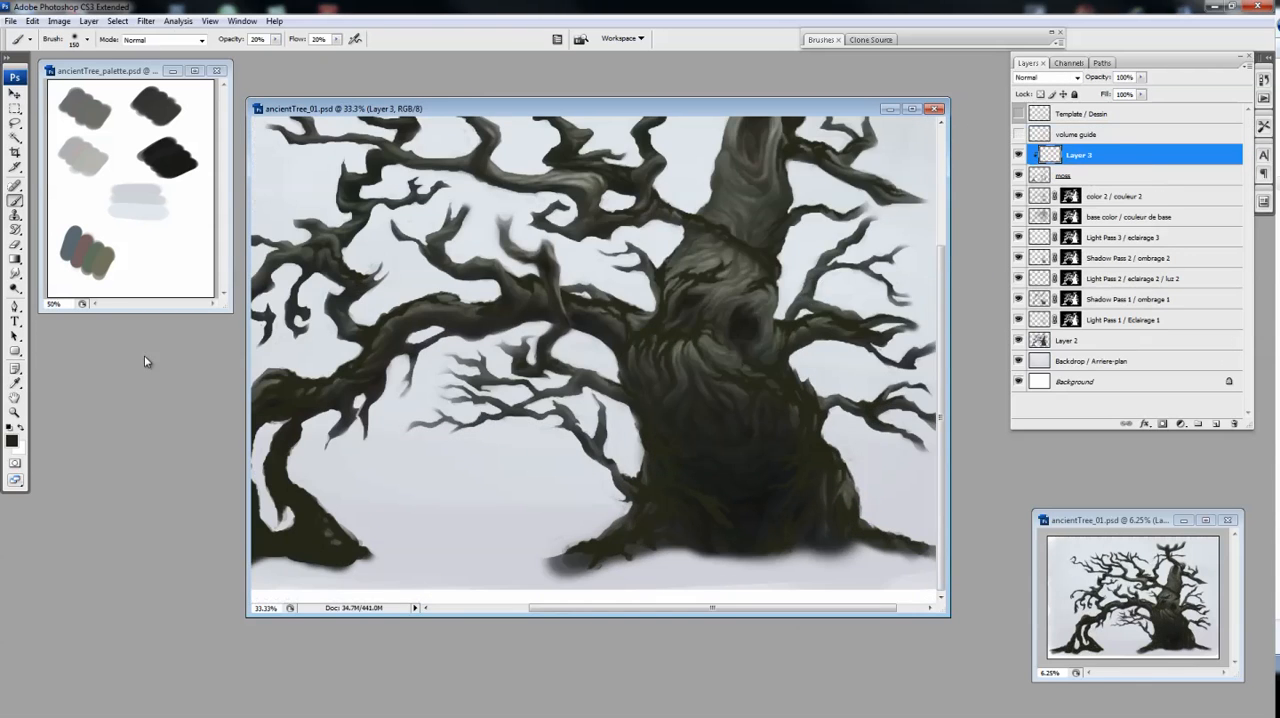
pyautogui.press('b')
pyautogui.press('F5')
pyautogui.click(927, 40)
pyautogui.press(']')
pyautogui.press(']')
pyautogui.press(']')
pyautogui.press(']')
pyautogui.press(']')
pyautogui.press(']')
pyautogui.press(']')
pyautogui.press('[')
# Shade the moss on the lower trunk with soft dark strokes at 30% brush opacity and soften them with the Eraser
pyautogui.moveTo(689, 445)
pyautogui.mouseDown()
pyautogui.moveTo(693, 495)
pyautogui.moveTo(770, 484)
pyautogui.mouseUp()
pyautogui.press('[')
pyautogui.press('[')
pyautogui.press('[')
pyautogui.press('[')
pyautogui.press('3')
pyautogui.press('e')
pyautogui.moveTo(835, 443); pyautogui.dragTo(815, 441)
pyautogui.press('b')
# Brush soft dark shading over the moss on the trunk, the arching limb and the roots at both ends
pyautogui.moveTo(787, 265); pyautogui.dragTo(789, 317)
pyautogui.moveTo(612, 396); pyautogui.dragTo(780, 344)
pyautogui.moveTo(409, 477); pyautogui.dragTo(411, 510)
pyautogui.moveTo(450, 471); pyautogui.dragTo(474, 530)
pyautogui.moveTo(395, 553); pyautogui.dragTo(362, 510)
pyautogui.moveTo(640, 280); pyautogui.dragTo(473, 438)
pyautogui.moveTo(790, 300); pyautogui.dragTo(797, 317)
pyautogui.moveTo(795, 415); pyautogui.dragTo(851, 317)
pyautogui.press('e')
pyautogui.press('b')
pyautogui.moveTo(900, 485); pyautogui.dragTo(794, 419)
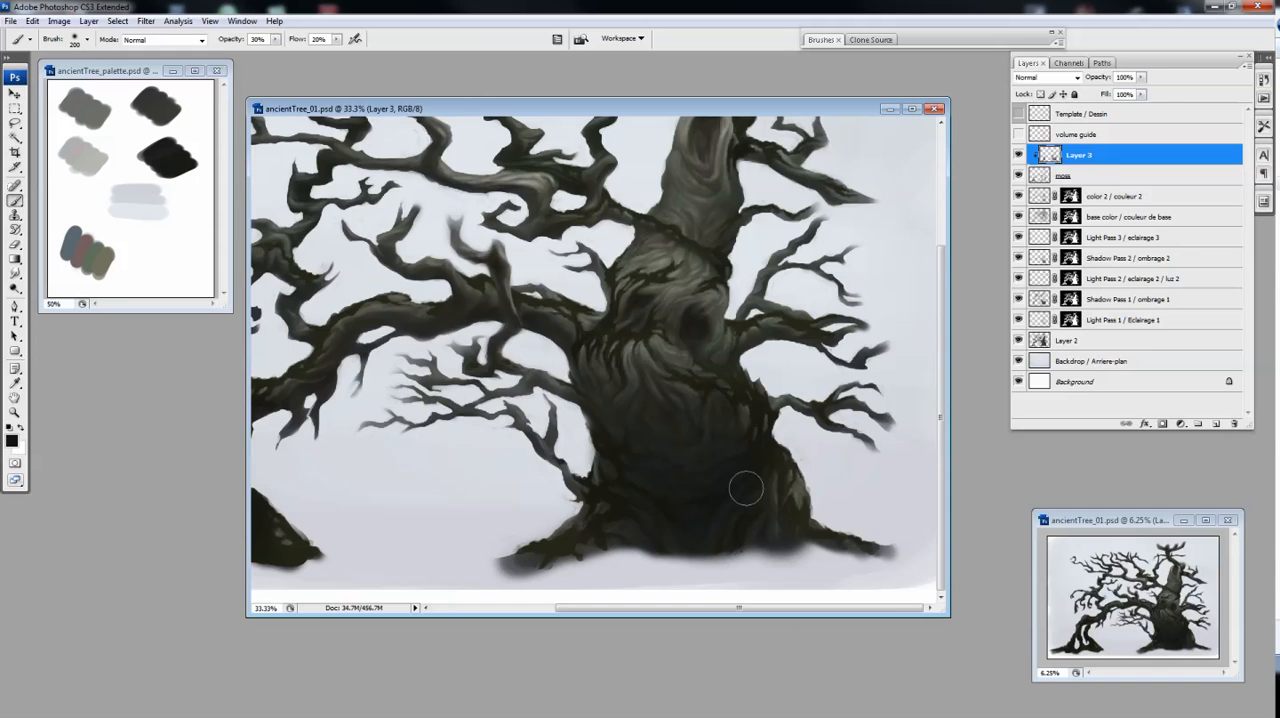
pyautogui.moveTo(746, 486); pyautogui.dragTo(816, 494)
# Add a second layer clipped to the moss layer and set the foreground colour to olive 464431
pyautogui.click(1216, 424)
pyautogui.hotkey('ctrl', 'alt', 'g')
pyautogui.keyDown('alt'); pyautogui.click(1018, 196); pyautogui.keyUp('alt')
pyautogui.keyDown('alt'); pyautogui.click(1018, 196); pyautogui.keyUp('alt')
pyautogui.click(12, 441)
pyautogui.click(617, 297)
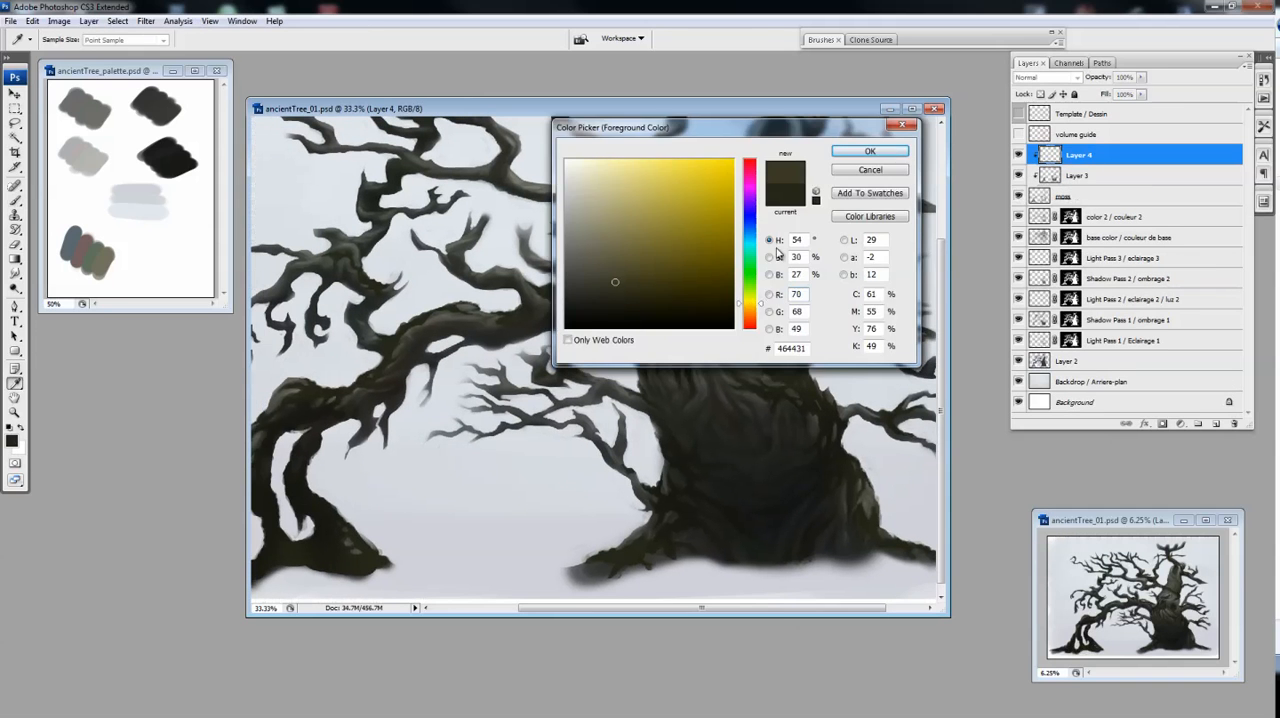
pyautogui.click(870, 151)
# Choose a hard round brush preset with tapered strokes and adjust its size for detailing the moss on the trunk
pyautogui.click(935, 40)
pyautogui.click(1008, 183)
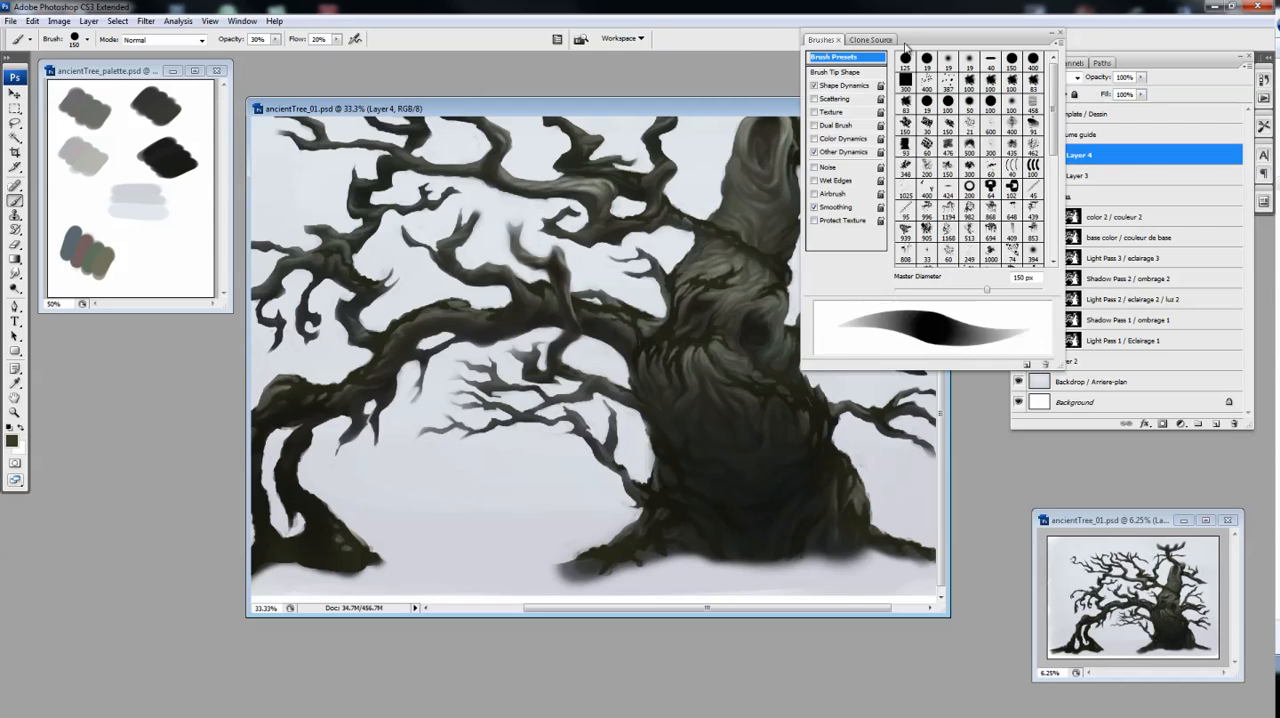
pyautogui.click(935, 40)
pyautogui.keyDown('ctrl'); pyautogui.click(700, 348); pyautogui.keyUp('ctrl')
pyautogui.keyDown('ctrl'); pyautogui.click(690, 355); pyautogui.keyUp('ctrl')
pyautogui.moveTo(560, 320); pyautogui.dragTo(658, 299)
pyautogui.press('[')
pyautogui.press('[')
pyautogui.press('[')
pyautogui.press('[')
pyautogui.press('[')
pyautogui.press('[')
pyautogui.press('[')
pyautogui.press(']')
pyautogui.press(']')
# Paint lighter olive moss texture across the trunk below the hollow and choose a different brush tip for the Eraser
pyautogui.moveTo(642, 463)
pyautogui.mouseDown()
pyautogui.moveTo(612, 462)
pyautogui.moveTo(668, 475)
pyautogui.mouseUp()
pyautogui.moveTo(684, 475)
pyautogui.mouseDown()
pyautogui.moveTo(701, 477)
pyautogui.moveTo(689, 468)
pyautogui.mouseUp()
pyautogui.moveTo(730, 474)
pyautogui.mouseDown()
pyautogui.moveTo(654, 497)
pyautogui.moveTo(722, 516)
pyautogui.moveTo(704, 463)
pyautogui.moveTo(727, 506)
pyautogui.moveTo(749, 496)
pyautogui.moveTo(657, 521)
pyautogui.mouseUp()
pyautogui.press('e')
pyautogui.doubleClick(838, 36)
pyautogui.click(962, 110)
pyautogui.doubleClick(838, 36)
pyautogui.press('b')
pyautogui.moveTo(757, 503)
pyautogui.mouseDown()
pyautogui.moveTo(763, 516)
pyautogui.moveTo(739, 540)
pyautogui.mouseUp()
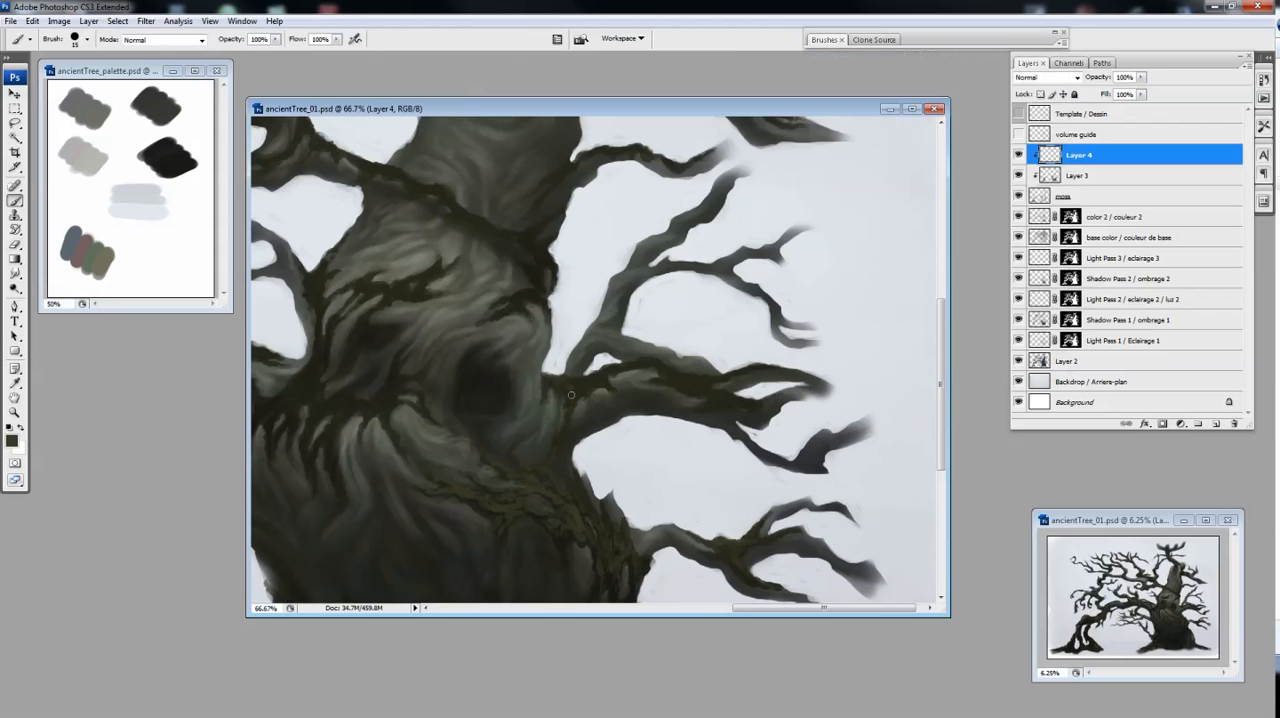
# Paint olive moss texture on the branches right of the hollow and trim it with the Eraser
pyautogui.moveTo(623, 363); pyautogui.dragTo(607, 369)
pyautogui.press('e')
pyautogui.press('b')
pyautogui.press('e')
pyautogui.press('b')
pyautogui.moveTo(502, 300); pyautogui.dragTo(619, 345)
pyautogui.moveTo(518, 322)
pyautogui.mouseDown()
pyautogui.moveTo(626, 331)
pyautogui.moveTo(579, 333)
pyautogui.moveTo(591, 349)
pyautogui.mouseUp()
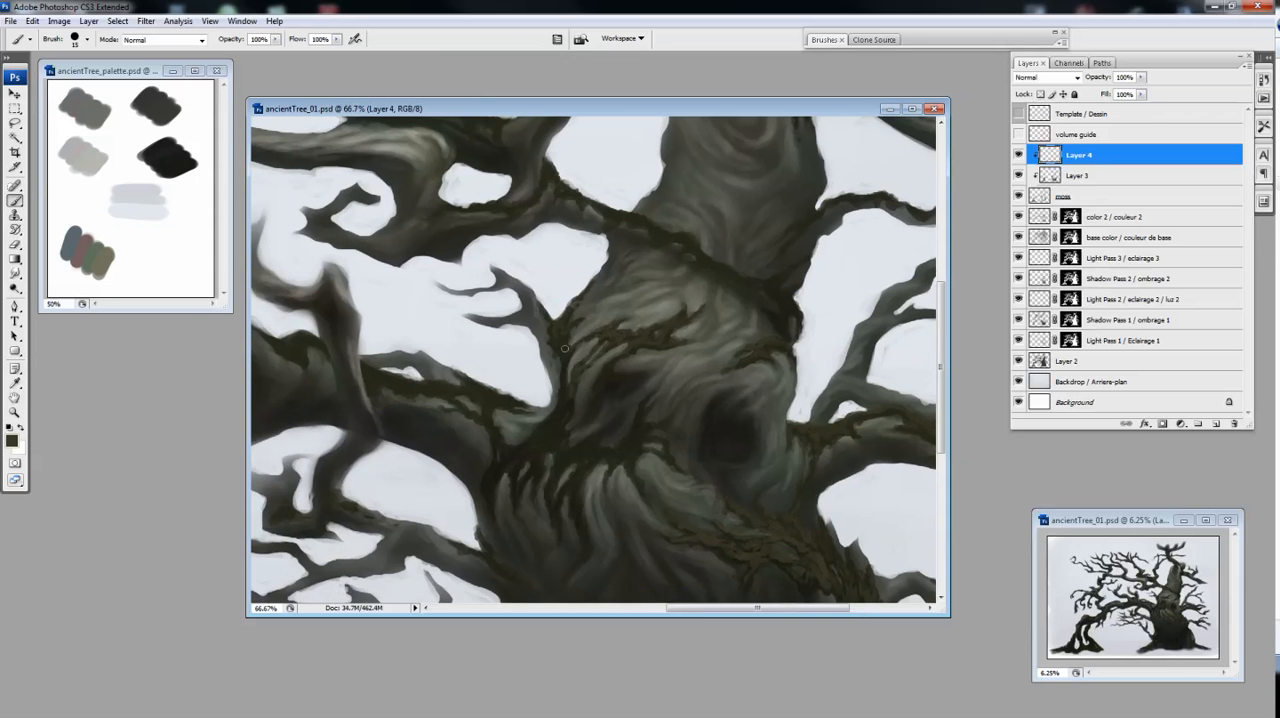
# Dab olive moss texture onto the creases left of the hollow, where the arching limb joins the trunk
pyautogui.moveTo(559, 421)
pyautogui.mouseDown()
pyautogui.moveTo(543, 438)
pyautogui.moveTo(560, 464)
pyautogui.moveTo(581, 461)
pyautogui.mouseUp()
pyautogui.moveTo(626, 424)
pyautogui.mouseDown()
pyautogui.moveTo(643, 430)
pyautogui.moveTo(719, 394)
pyautogui.mouseUp()
pyautogui.moveTo(572, 445)
pyautogui.mouseDown()
pyautogui.moveTo(563, 465)
pyautogui.moveTo(605, 464)
pyautogui.moveTo(596, 458)
pyautogui.mouseUp()
pyautogui.moveTo(546, 374); pyautogui.dragTo(577, 385)
# Paint olive moss texture along the upper edge of the arching limb, from the trunk out to its bend
pyautogui.moveTo(395, 324)
pyautogui.mouseDown()
pyautogui.moveTo(421, 350)
pyautogui.moveTo(493, 352)
pyautogui.mouseUp()
pyautogui.moveTo(411, 387); pyautogui.dragTo(507, 395)
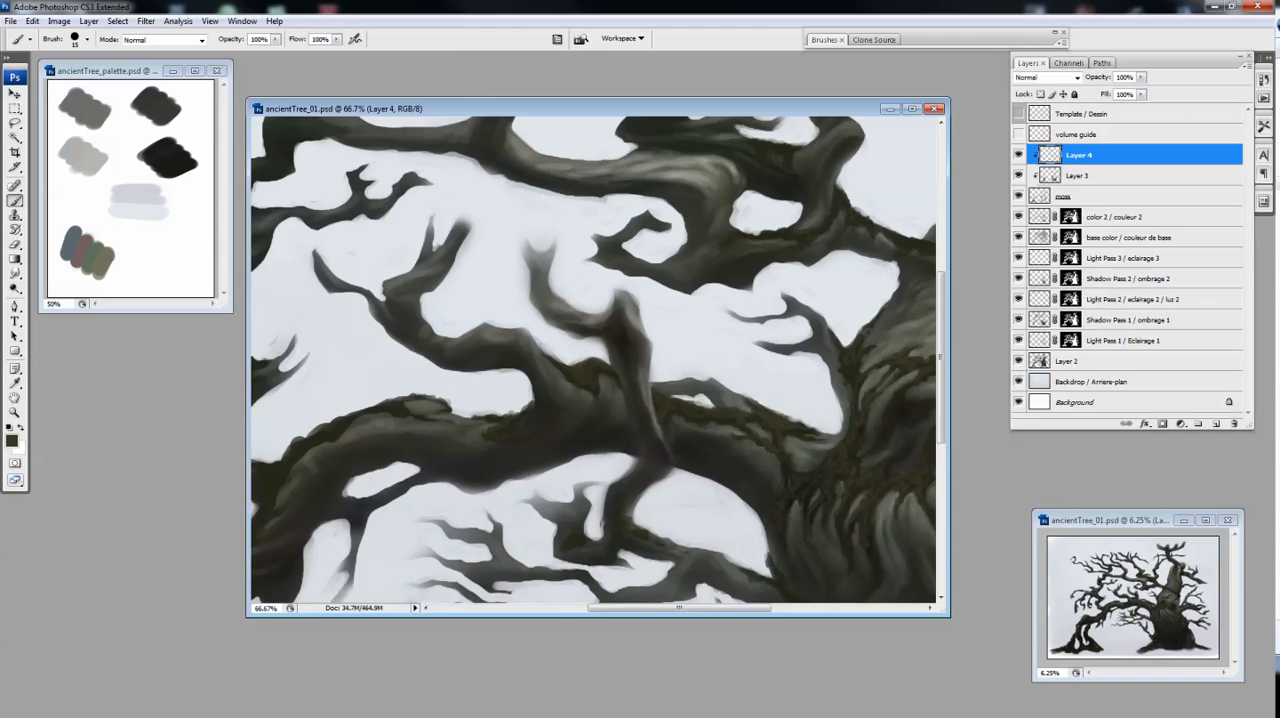
pyautogui.moveTo(367, 387); pyautogui.dragTo(462, 377)
pyautogui.moveTo(405, 413); pyautogui.dragTo(388, 410)
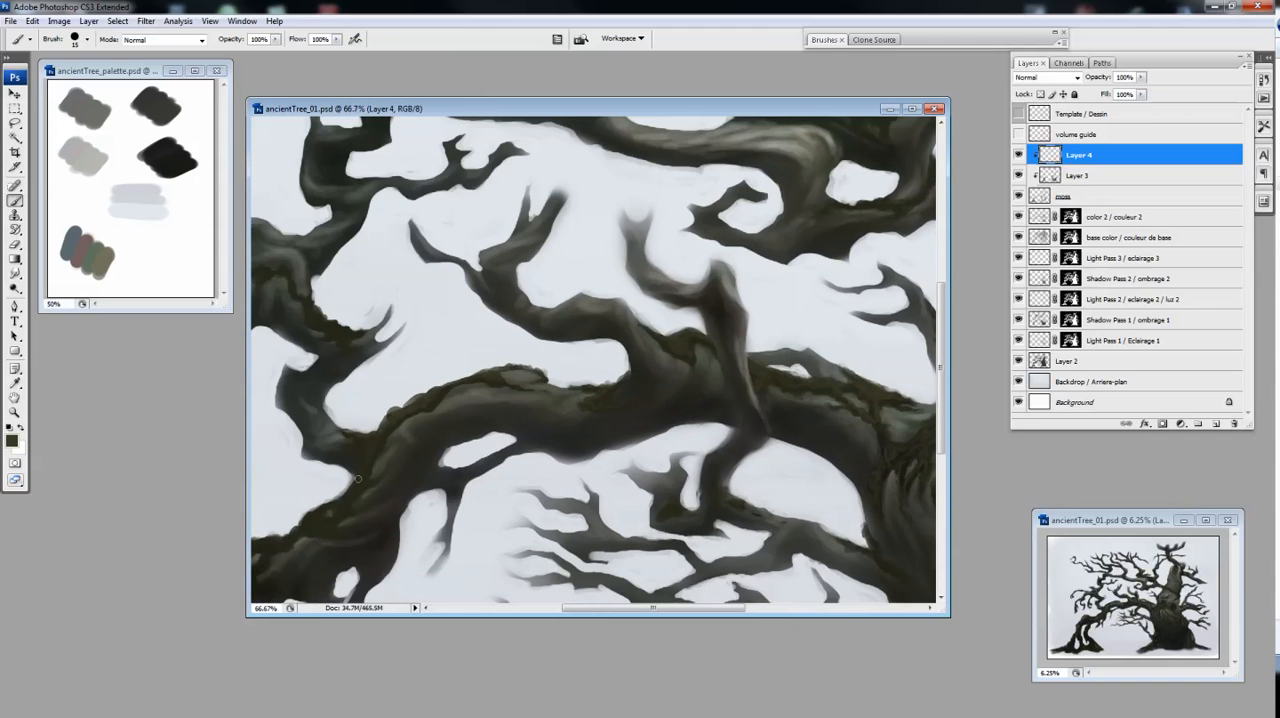
pyautogui.moveTo(357, 479); pyautogui.dragTo(435, 395)
pyautogui.moveTo(390, 445); pyautogui.dragTo(505, 415)
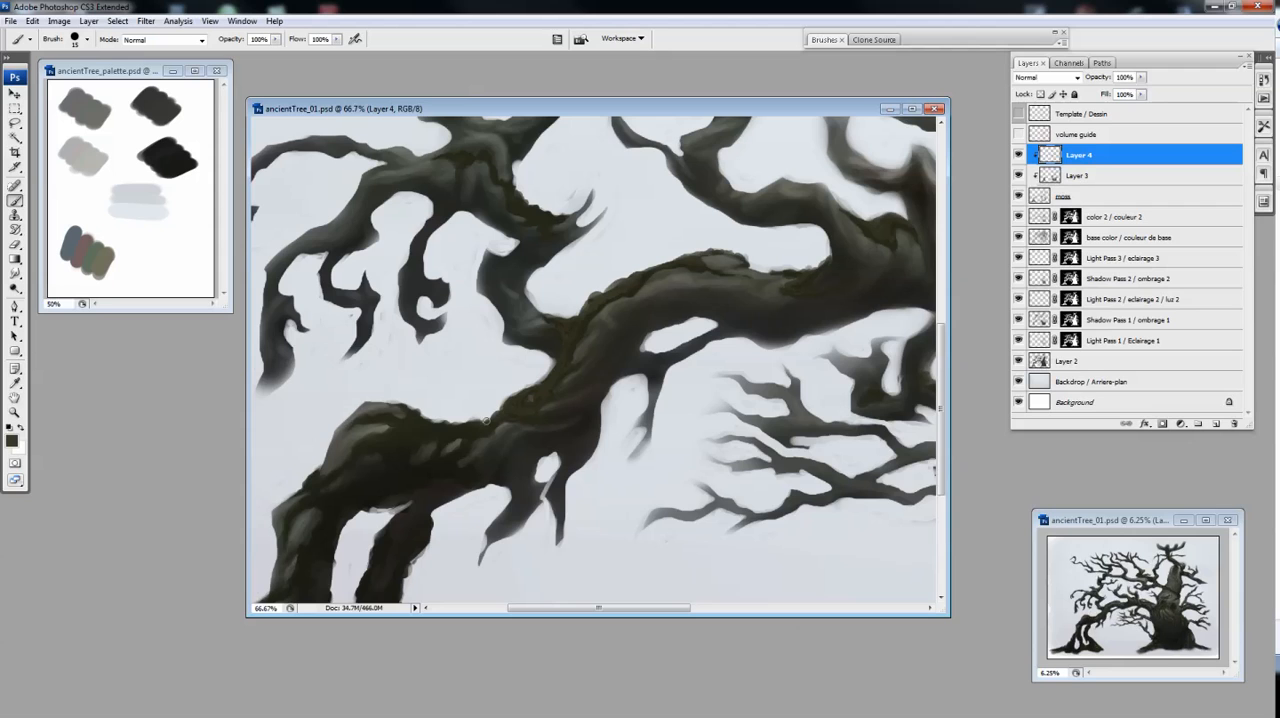
pyautogui.moveTo(366, 415); pyautogui.dragTo(475, 373)
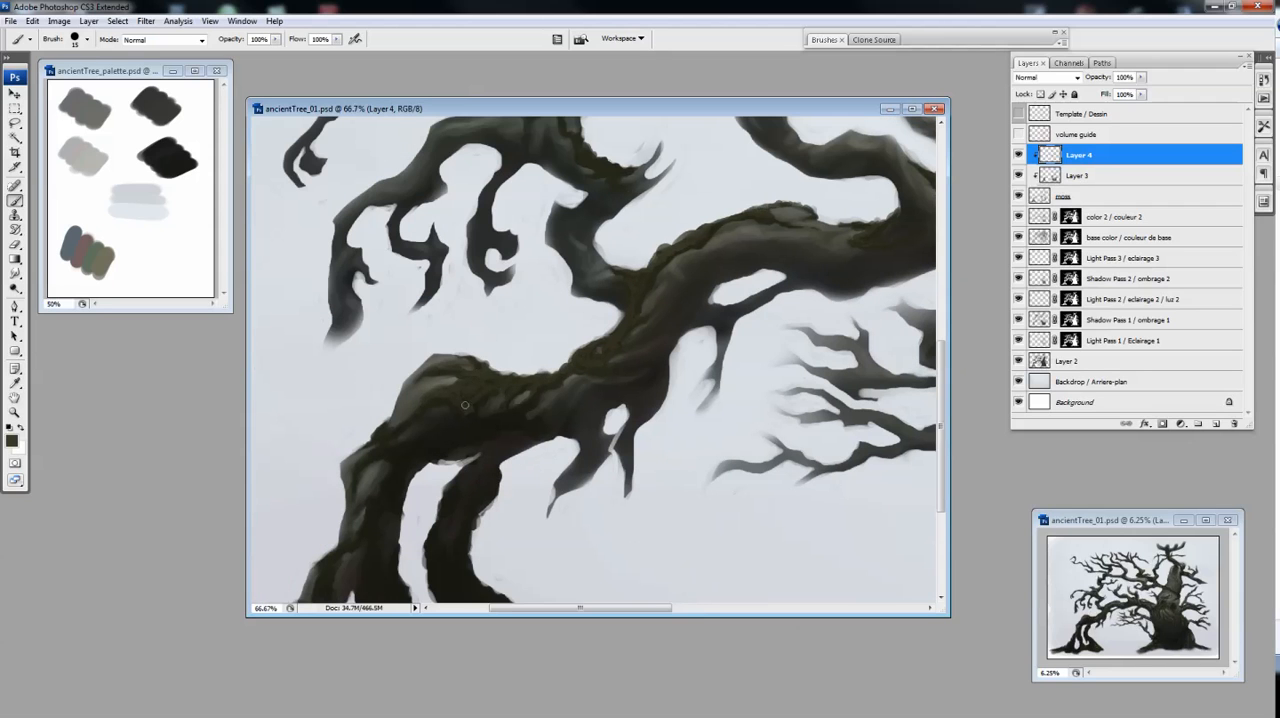
# Enlarge the brush and dab olive moss texture over the arching limb's descending stems and the root mass at their base
pyautogui.press(']')
pyautogui.moveTo(452, 440); pyautogui.dragTo(531, 357)
pyautogui.moveTo(423, 461)
pyautogui.mouseDown()
pyautogui.moveTo(484, 412)
pyautogui.moveTo(432, 491)
pyautogui.moveTo(466, 433)
pyautogui.mouseUp()
pyautogui.moveTo(380, 515)
pyautogui.mouseDown()
pyautogui.moveTo(366, 519)
pyautogui.moveTo(442, 522)
pyautogui.mouseUp()
pyautogui.moveTo(617, 316); pyautogui.dragTo(524, 383)
pyautogui.moveTo(516, 430); pyautogui.dragTo(515, 444)
pyautogui.moveTo(609, 533)
pyautogui.mouseDown()
pyautogui.moveTo(600, 488)
pyautogui.moveTo(613, 524)
pyautogui.mouseUp()
pyautogui.press('[')
pyautogui.moveTo(690, 554); pyautogui.dragTo(678, 568)
pyautogui.moveTo(636, 556)
pyautogui.mouseDown()
pyautogui.moveTo(580, 532)
pyautogui.moveTo(602, 537)
pyautogui.moveTo(604, 566)
pyautogui.mouseUp()
pyautogui.moveTo(495, 512); pyautogui.dragTo(497, 535)
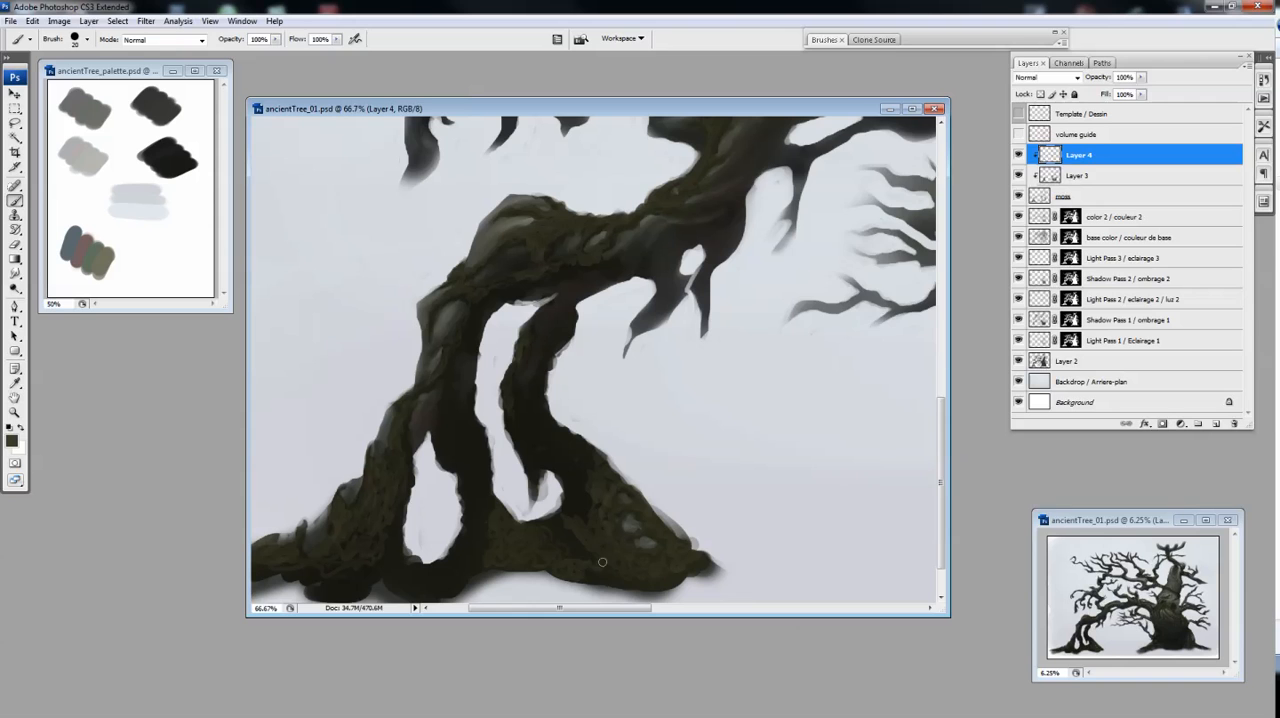
# Soften the moss texture on the arching limb and around the trunk with a soft 70 px Eraser
pyautogui.press('e')
pyautogui.press('F5')
pyautogui.moveTo(567, 540); pyautogui.dragTo(639, 512)
pyautogui.moveTo(657, 240); pyautogui.dragTo(330, 450)
pyautogui.moveTo(900, 385); pyautogui.dragTo(703, 422)
pyautogui.moveTo(856, 419); pyautogui.dragTo(686, 349)
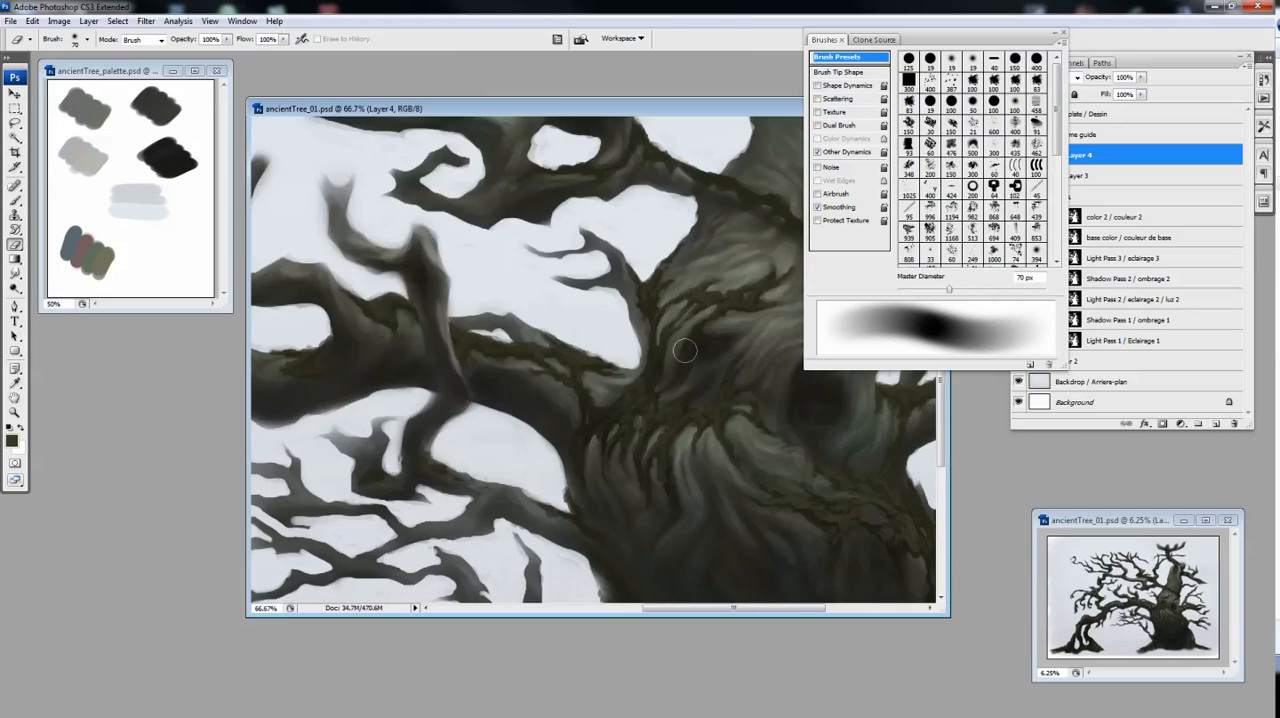
pyautogui.moveTo(850, 370); pyautogui.dragTo(610, 350)
pyautogui.moveTo(765, 580); pyautogui.dragTo(760, 443)
# Paint olive moss texture with the 20 px brush over the root at the main trunk's lower left, trimming it with the Eraser
pyautogui.hotkey('ctrl', '-')
pyautogui.press('b')
pyautogui.hotkey('ctrl', '+')
pyautogui.moveTo(628, 390); pyautogui.dragTo(770, 430)
pyautogui.press('e')
pyautogui.moveTo(608, 466); pyautogui.dragTo(582, 339)
pyautogui.press('b')
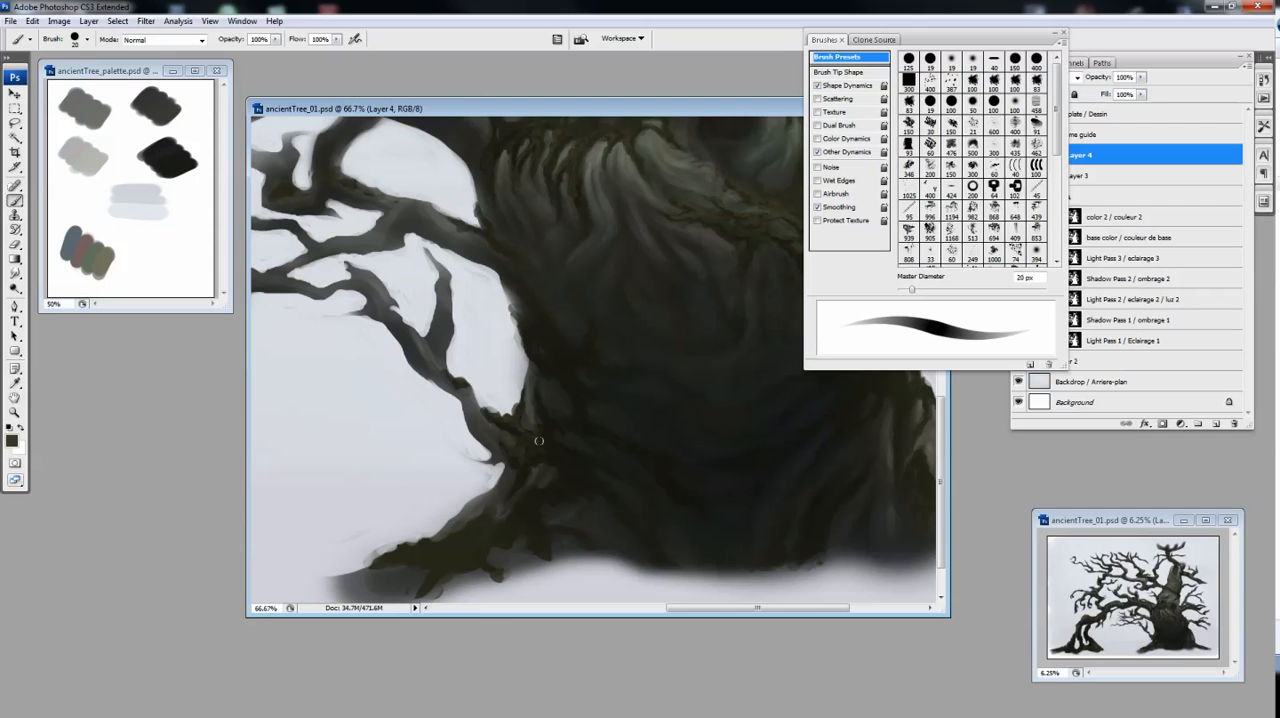
pyautogui.moveTo(544, 524); pyautogui.dragTo(578, 468)
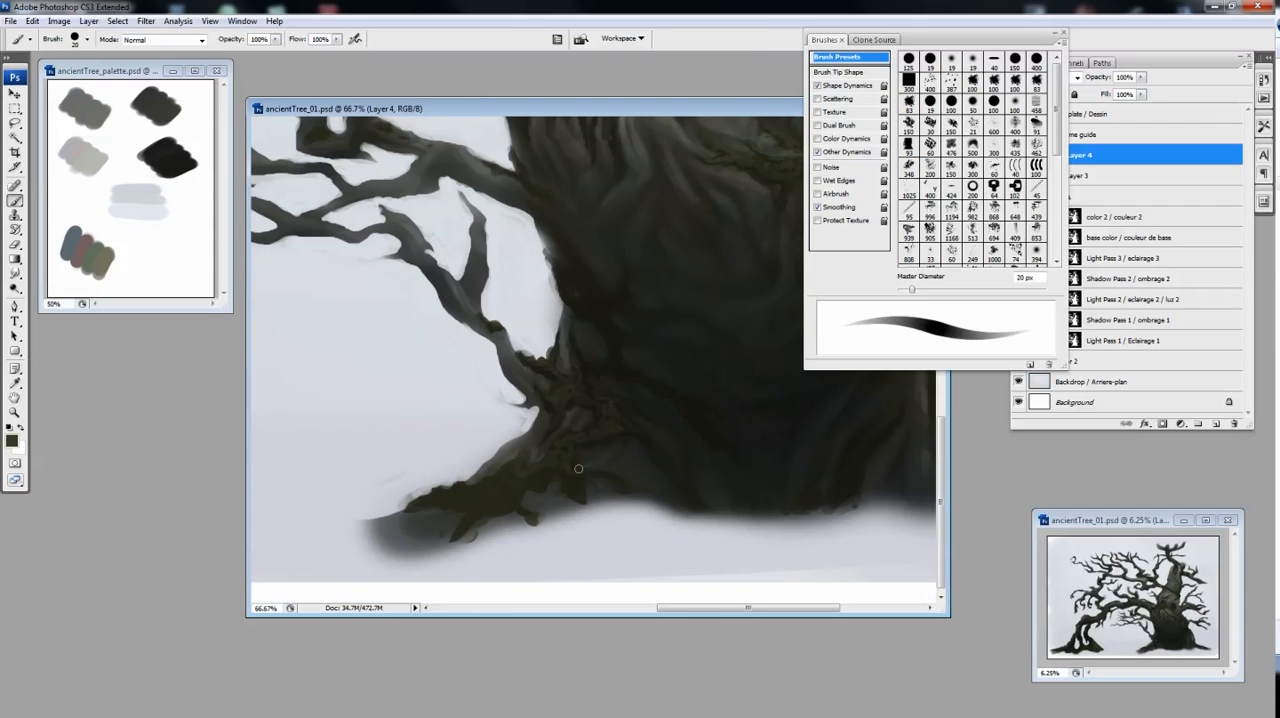
pyautogui.moveTo(502, 454); pyautogui.dragTo(542, 447)
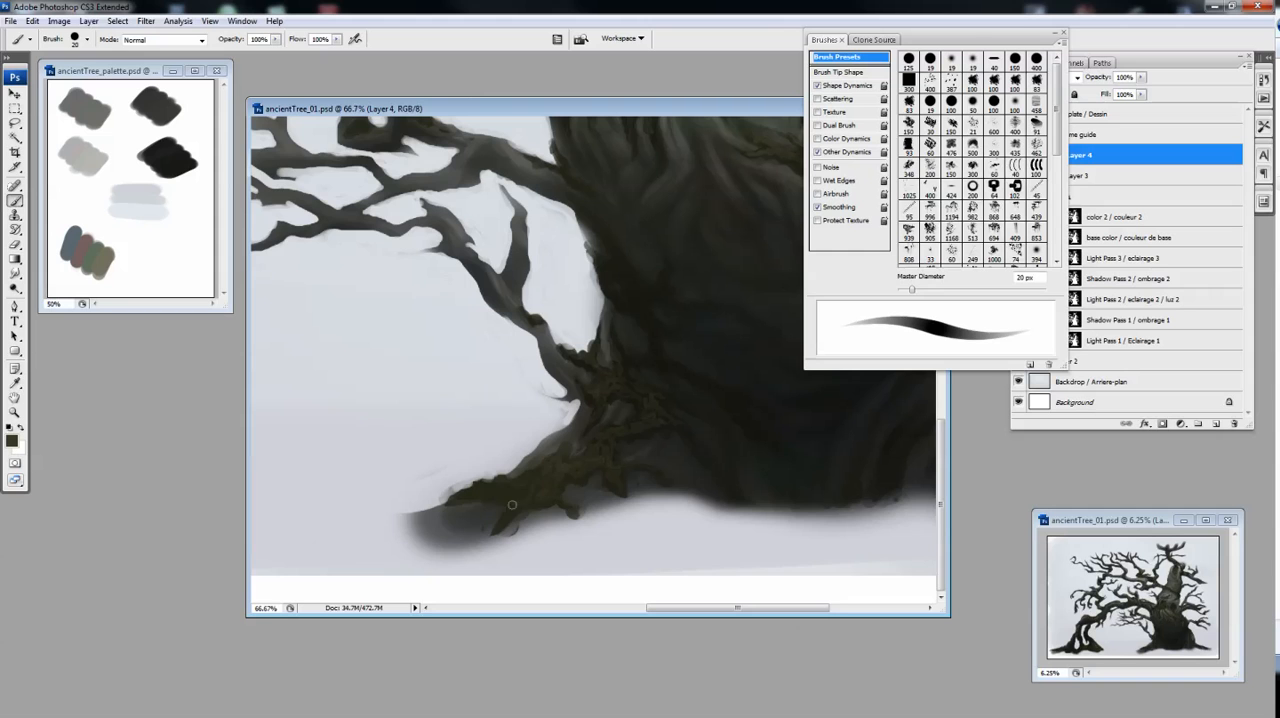
pyautogui.moveTo(446, 502); pyautogui.dragTo(371, 500)
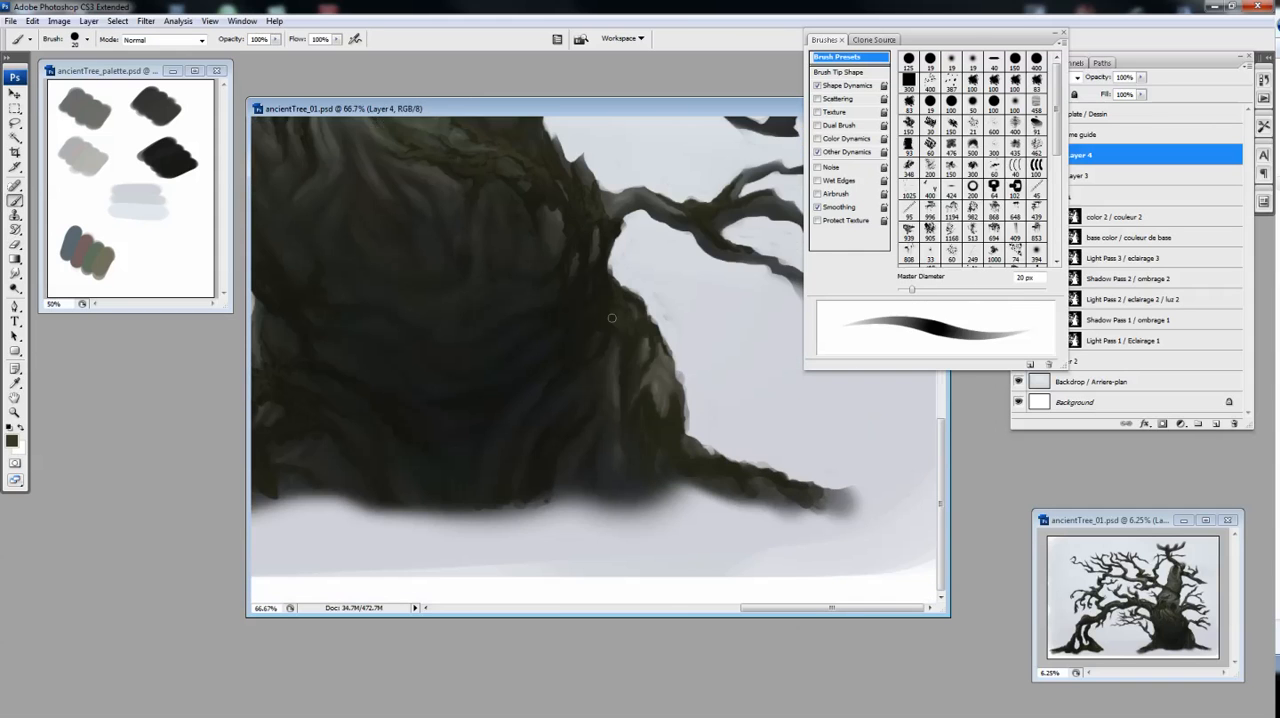
# Soften the moss with a 125 px Eraser and detail the trunk's lower-right root using a smaller 15 px brush
pyautogui.moveTo(611, 318)
pyautogui.mouseDown()
pyautogui.moveTo(644, 297)
pyautogui.moveTo(632, 339)
pyautogui.mouseUp()
pyautogui.press('[')
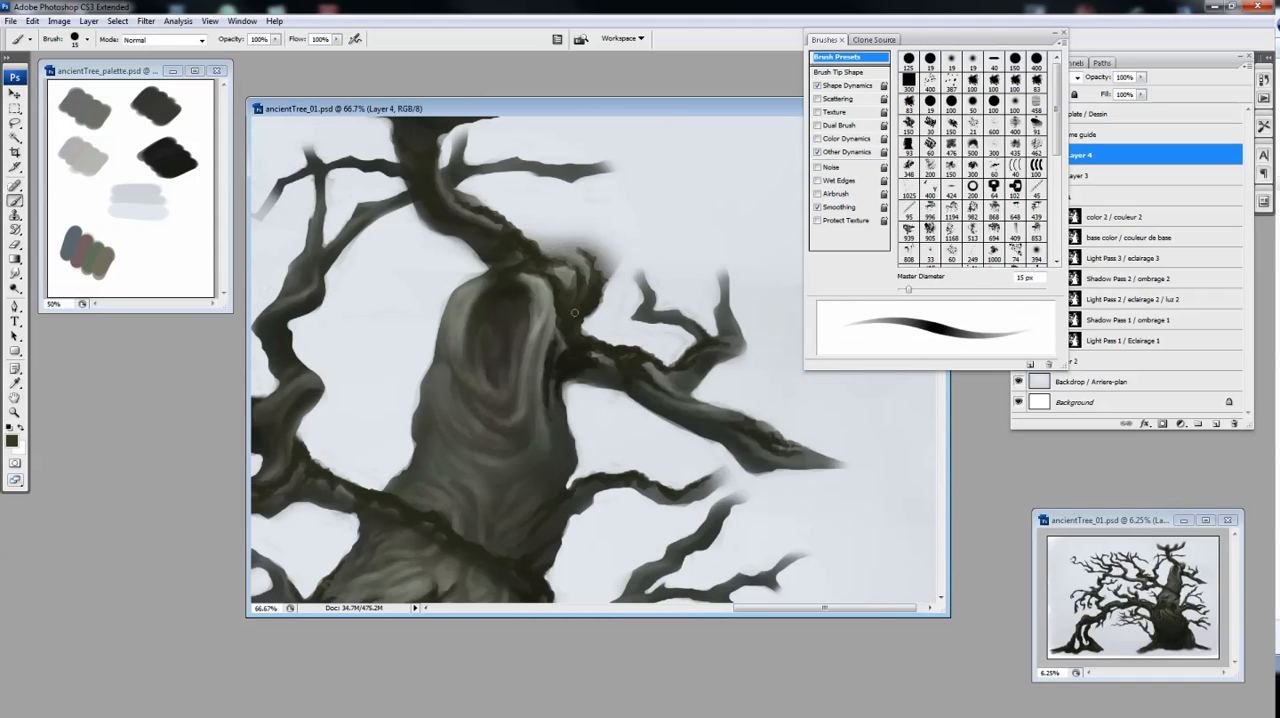
pyautogui.press('e')
pyautogui.press('b')
pyautogui.moveTo(590, 342)
pyautogui.mouseDown()
pyautogui.moveTo(573, 350)
pyautogui.moveTo(584, 364)
pyautogui.mouseUp()
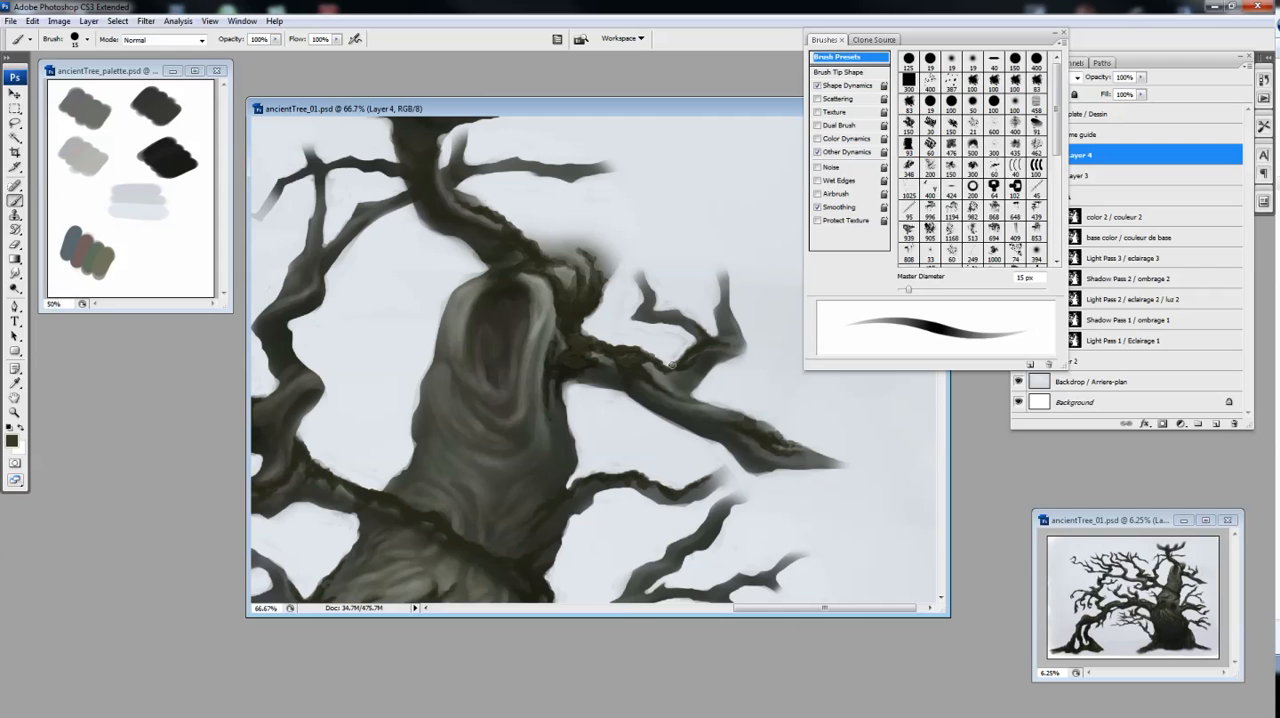
# Add fine moss texture to the branches around the broken treetop with a 15 px brush, softening it with the Eraser
pyautogui.press('e')
pyautogui.press('b')
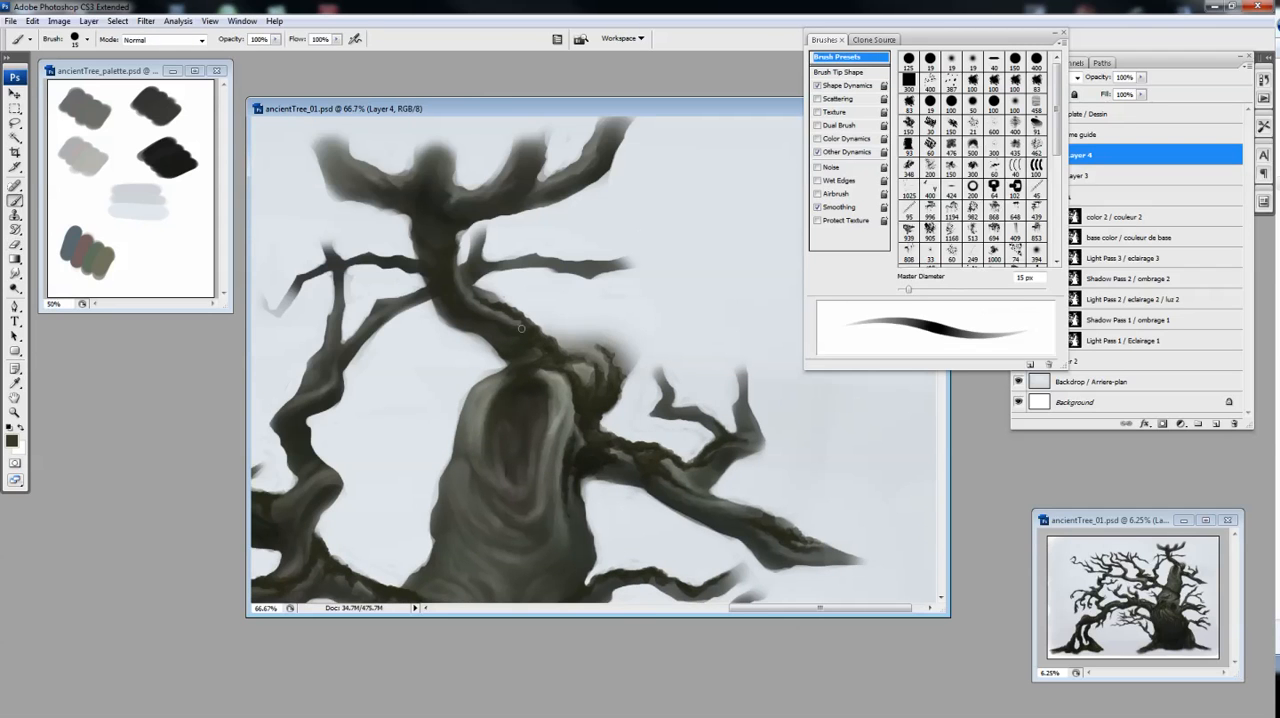
pyautogui.press('e')
pyautogui.press('b')
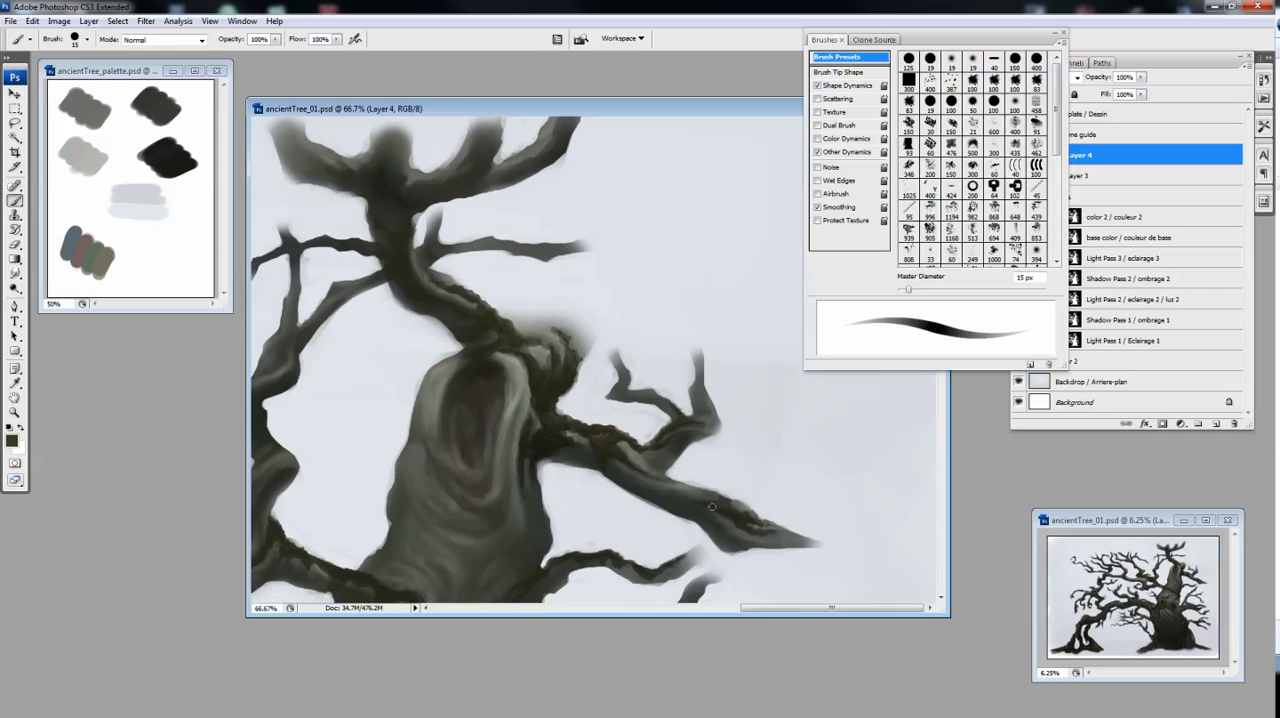
pyautogui.press('e')
pyautogui.press('b')
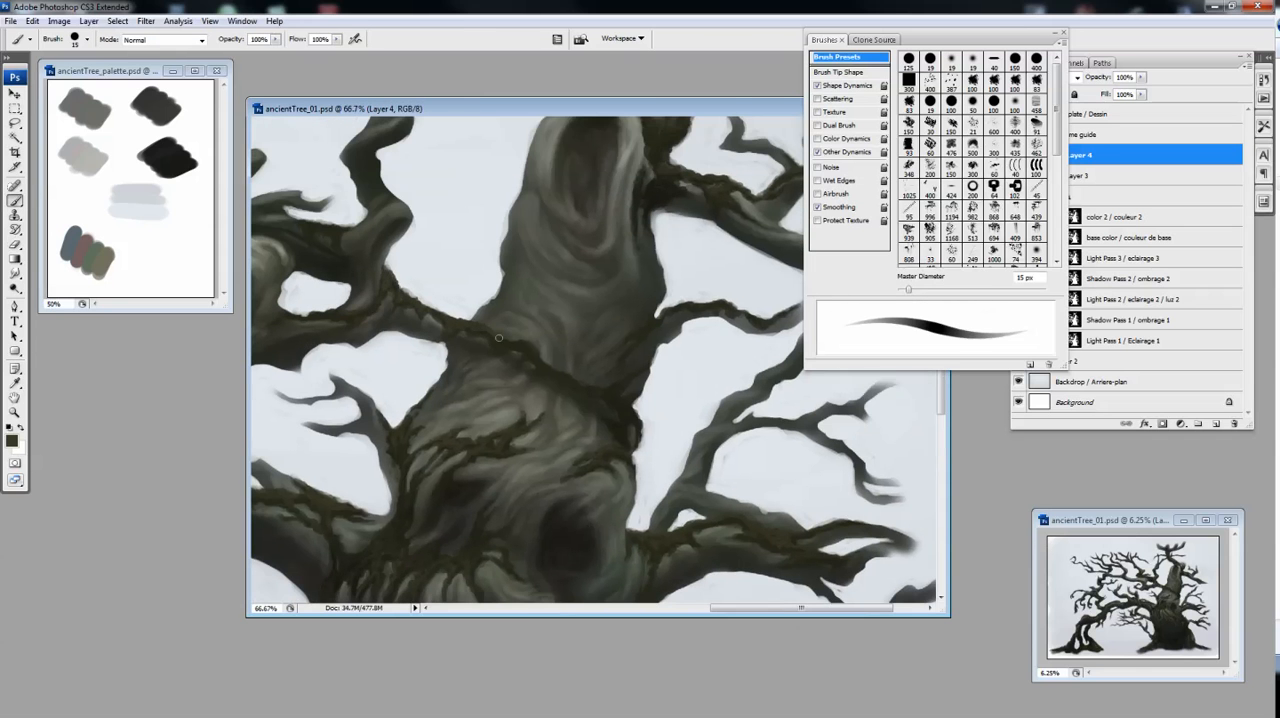
pyautogui.moveTo(498, 338); pyautogui.dragTo(586, 385)
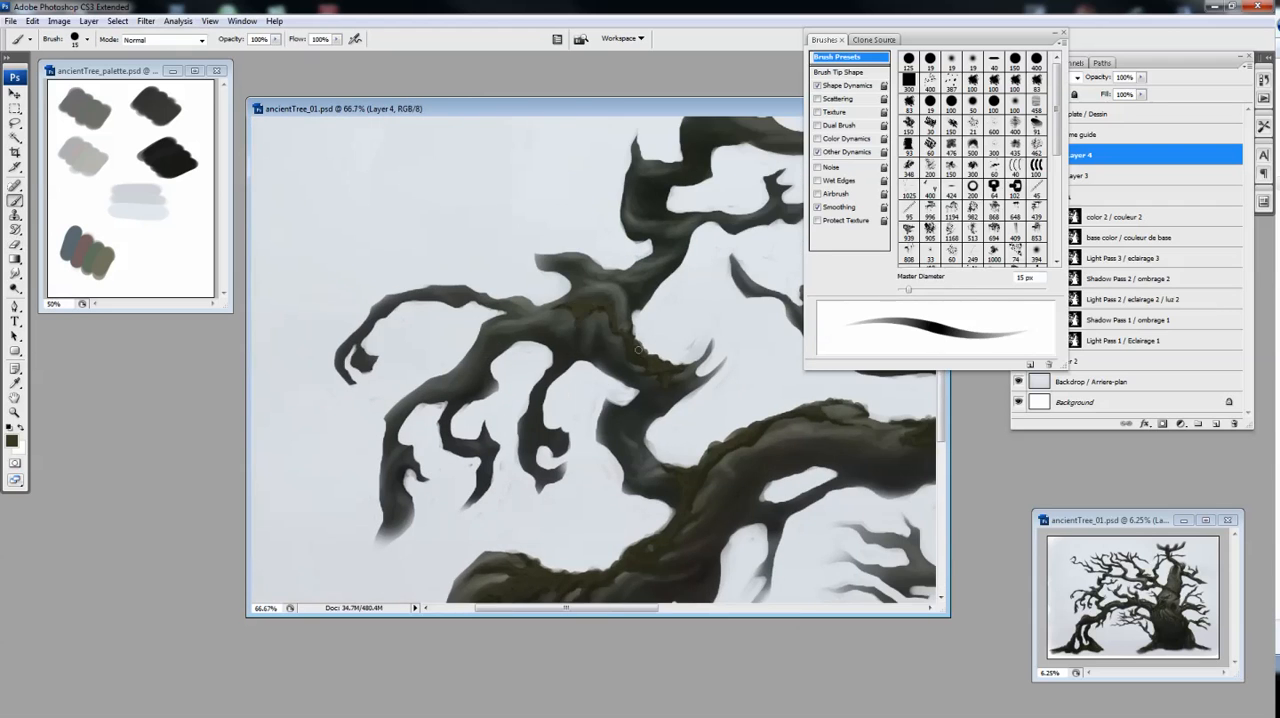
pyautogui.press('e')
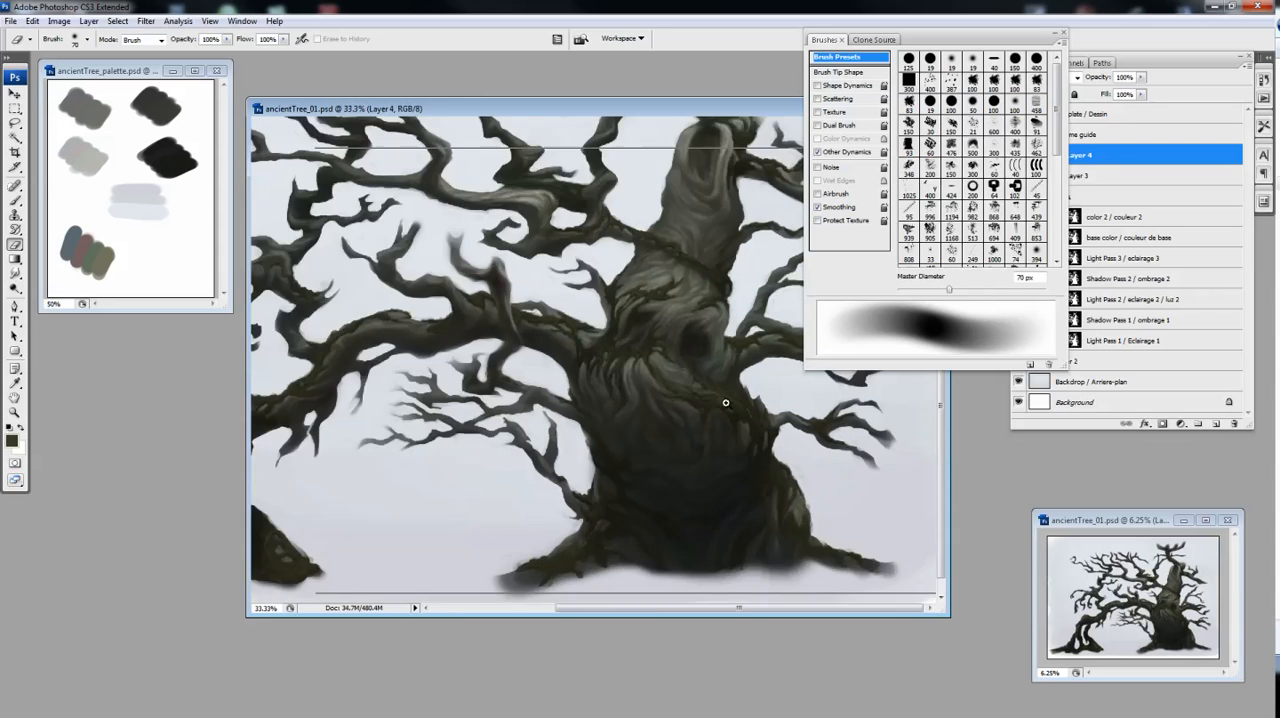
pyautogui.press('l')
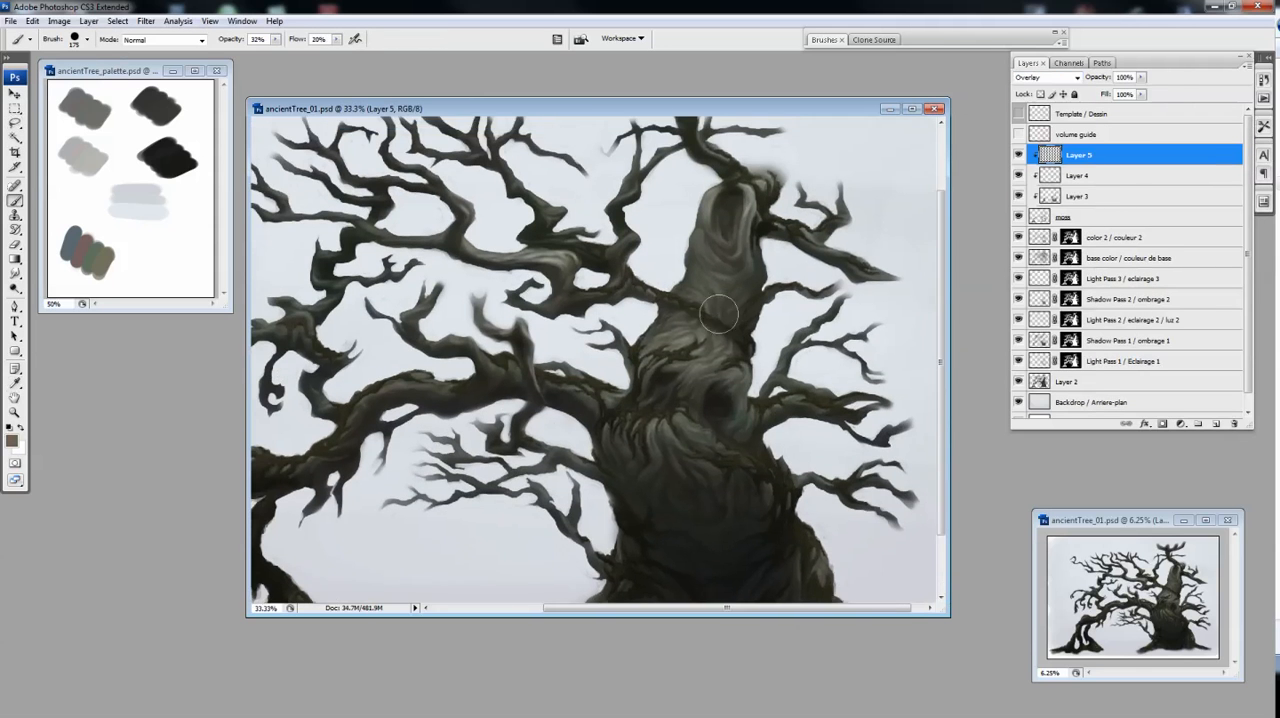
# Glaze the trunk's moss on the clipped Overlay layer with low-opacity strokes, sampling the mid grey from the palette
pyautogui.moveTo(669, 426); pyautogui.dragTo(783, 340)
pyautogui.moveTo(693, 237)
pyautogui.mouseDown()
pyautogui.moveTo(673, 375)
pyautogui.moveTo(689, 383)
pyautogui.mouseUp()
pyautogui.keyDown('alt'); pyautogui.click(85, 107); pyautogui.keyUp('alt')
pyautogui.moveTo(770, 560); pyautogui.dragTo(840, 417)
# Sample the blue from the palette and glaze the moss on the limbs and upper branches with it on the Overlay layer
pyautogui.keyDown('alt'); pyautogui.click(75, 236); pyautogui.keyUp('alt')
pyautogui.moveTo(280, 445); pyautogui.dragTo(428, 445)
pyautogui.moveTo(898, 276)
pyautogui.mouseDown()
pyautogui.moveTo(859, 407)
pyautogui.moveTo(817, 403)
pyautogui.mouseUp()
pyautogui.moveTo(860, 203); pyautogui.dragTo(823, 243)
pyautogui.moveTo(831, 269); pyautogui.dragTo(821, 238)
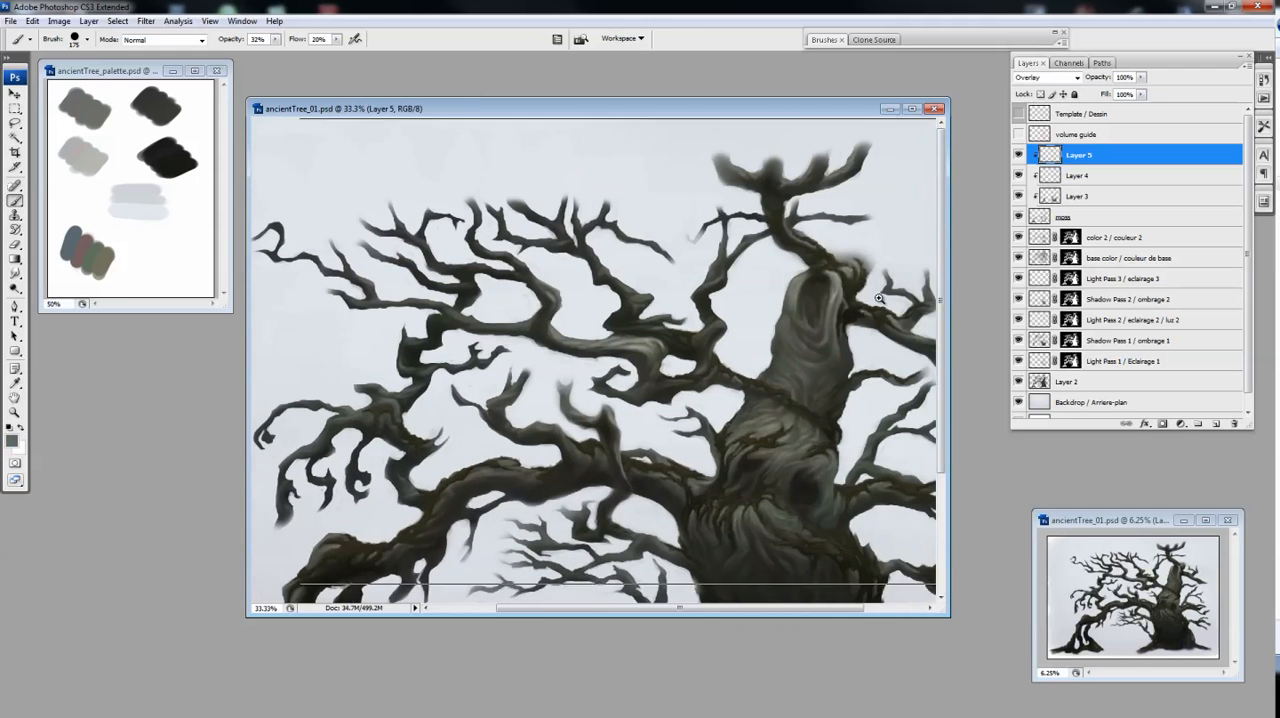
pyautogui.keyDown('alt'); pyautogui.click(879, 298); pyautogui.keyUp('alt')
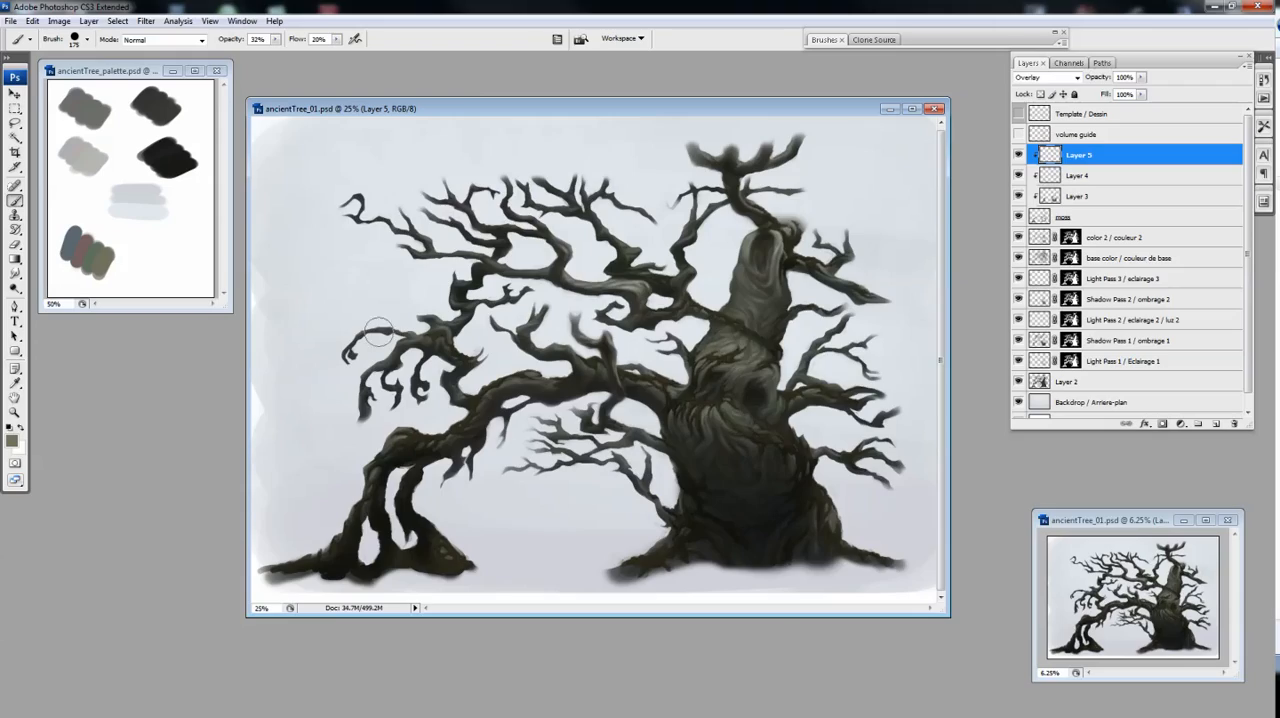
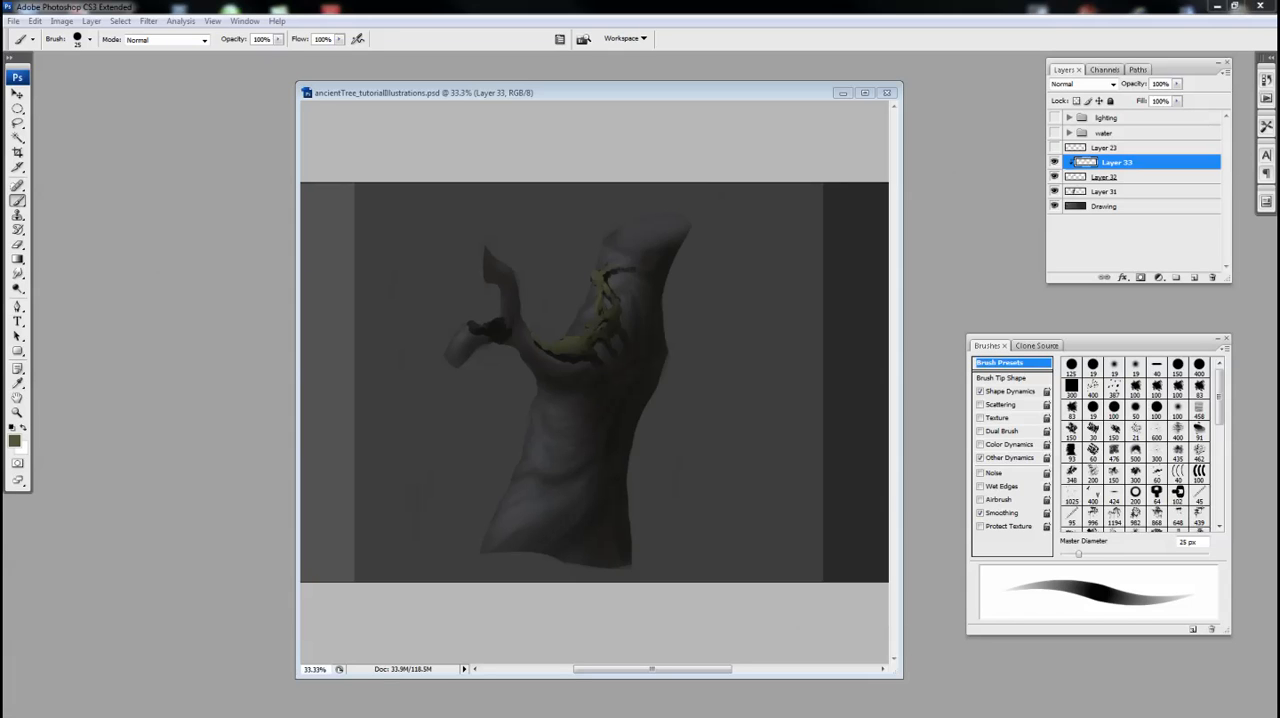
# Create a new 500 by 500 pixel document with a resolution of 200 pixels/inch
pyautogui.moveTo(641, 92); pyautogui.dragTo(650, 88)
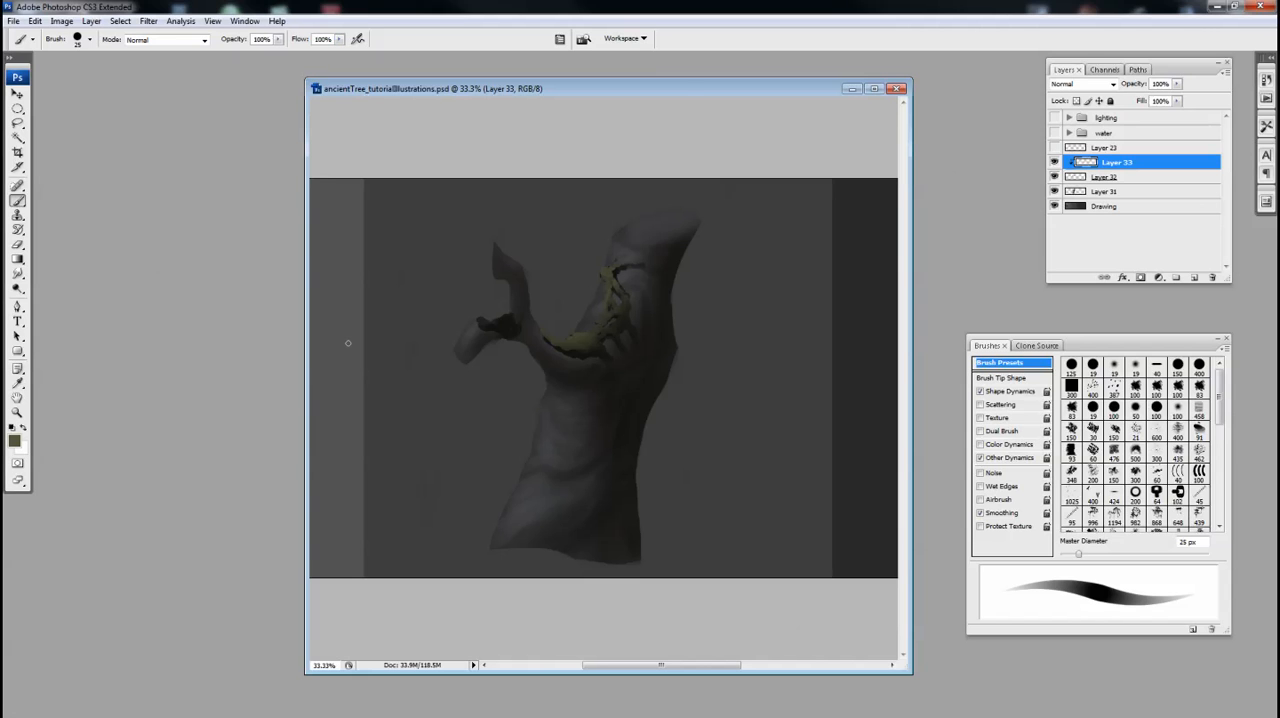
pyautogui.moveTo(609, 86); pyautogui.dragTo(635, 93)
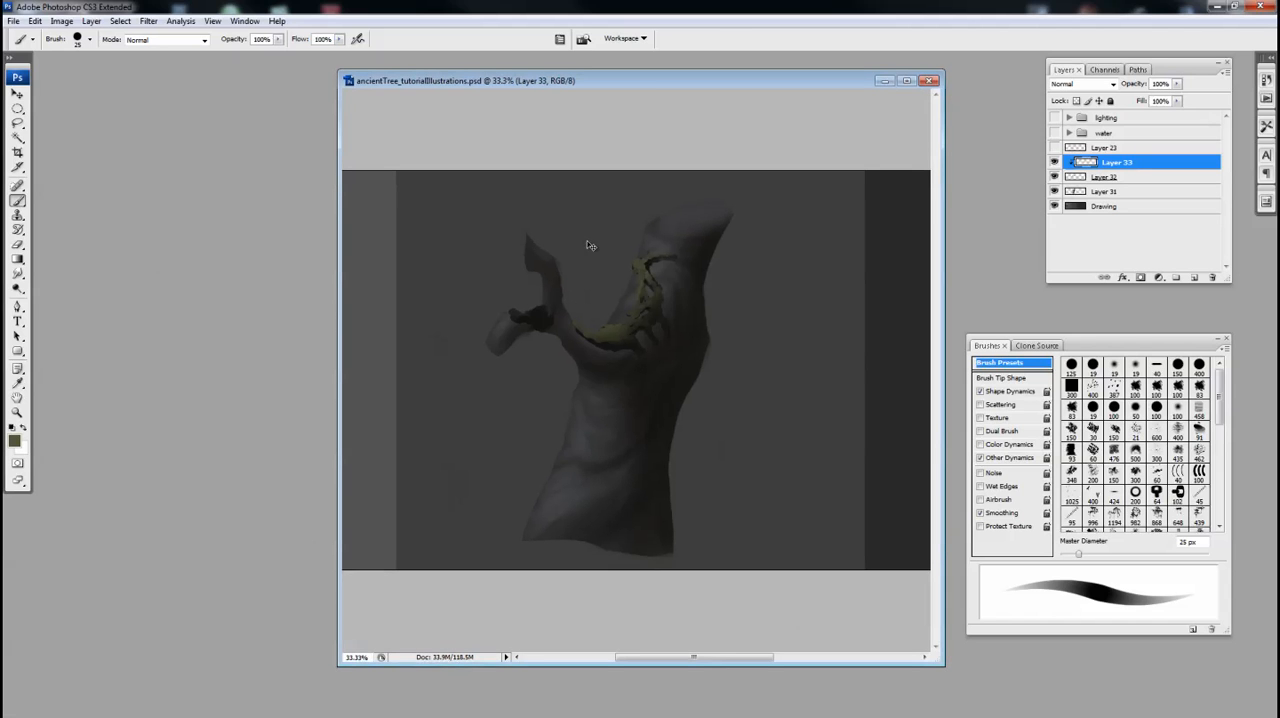
pyautogui.hotkey('ctrl', 'n')
pyautogui.doubleClick(584, 277)
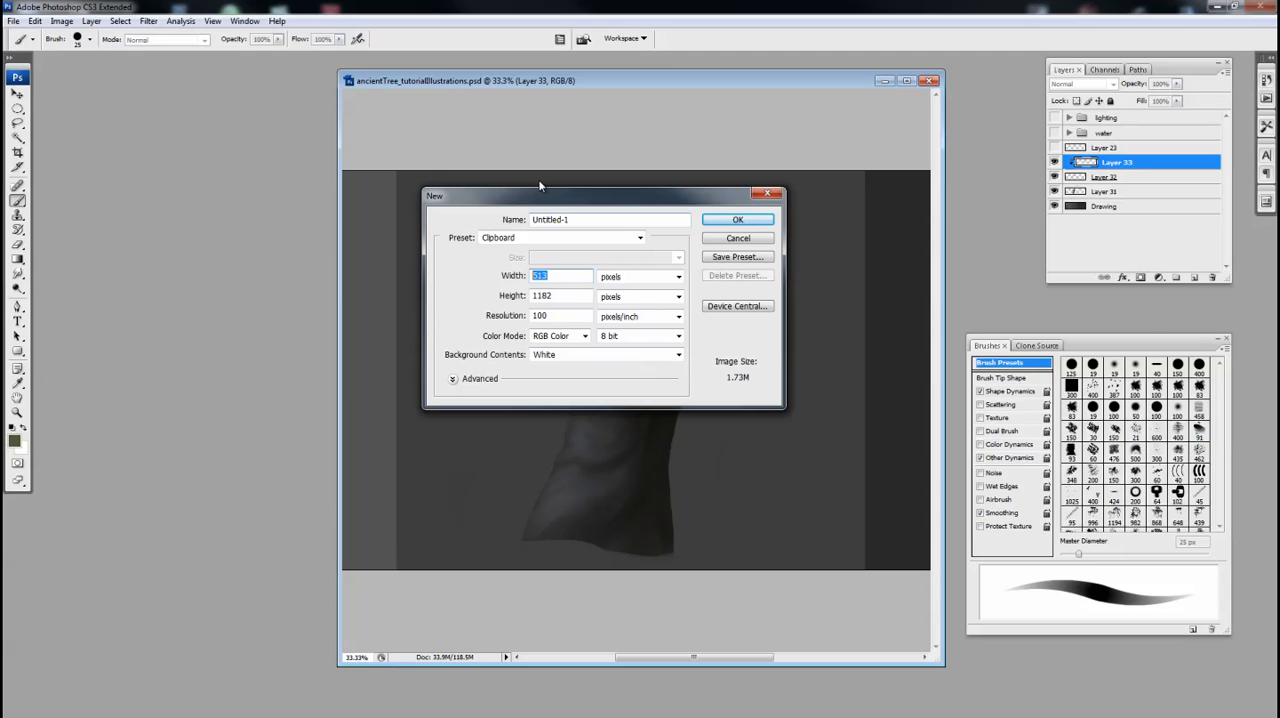
pyautogui.write('500')
pyautogui.press('Tab')
pyautogui.write('500')
pyautogui.press('Tab')
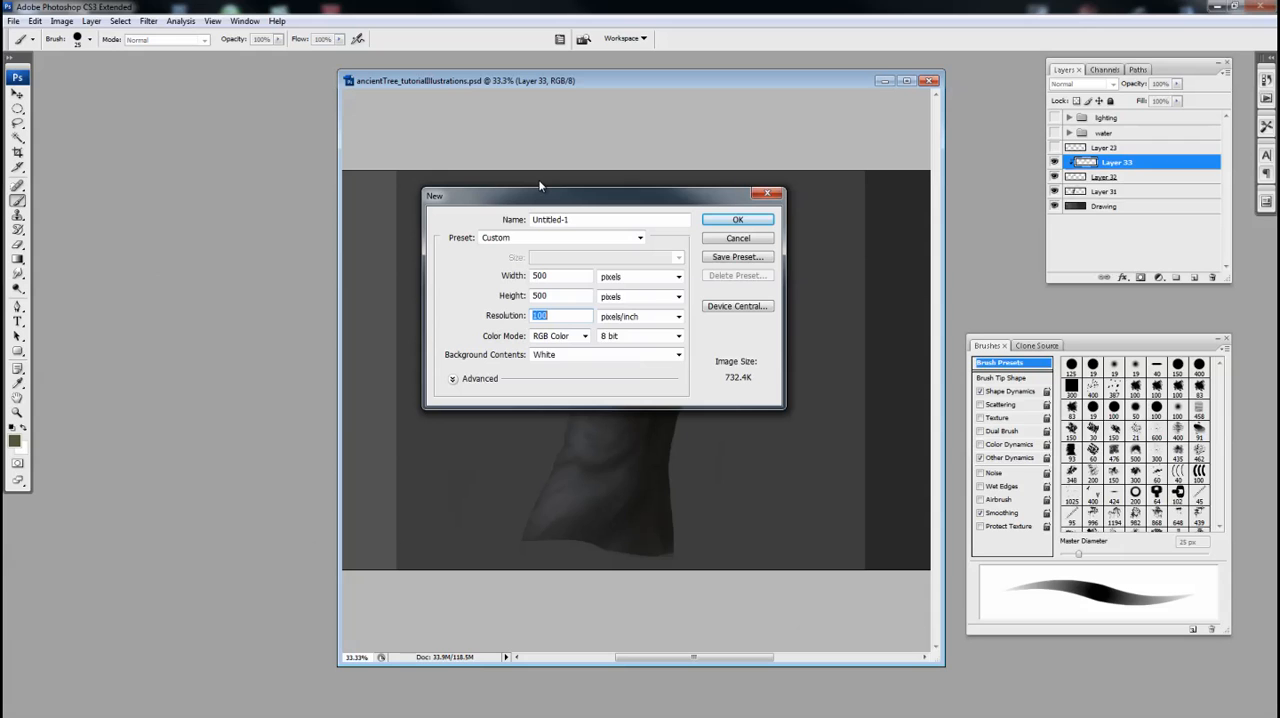
pyautogui.write('200')
pyautogui.press('Escape')
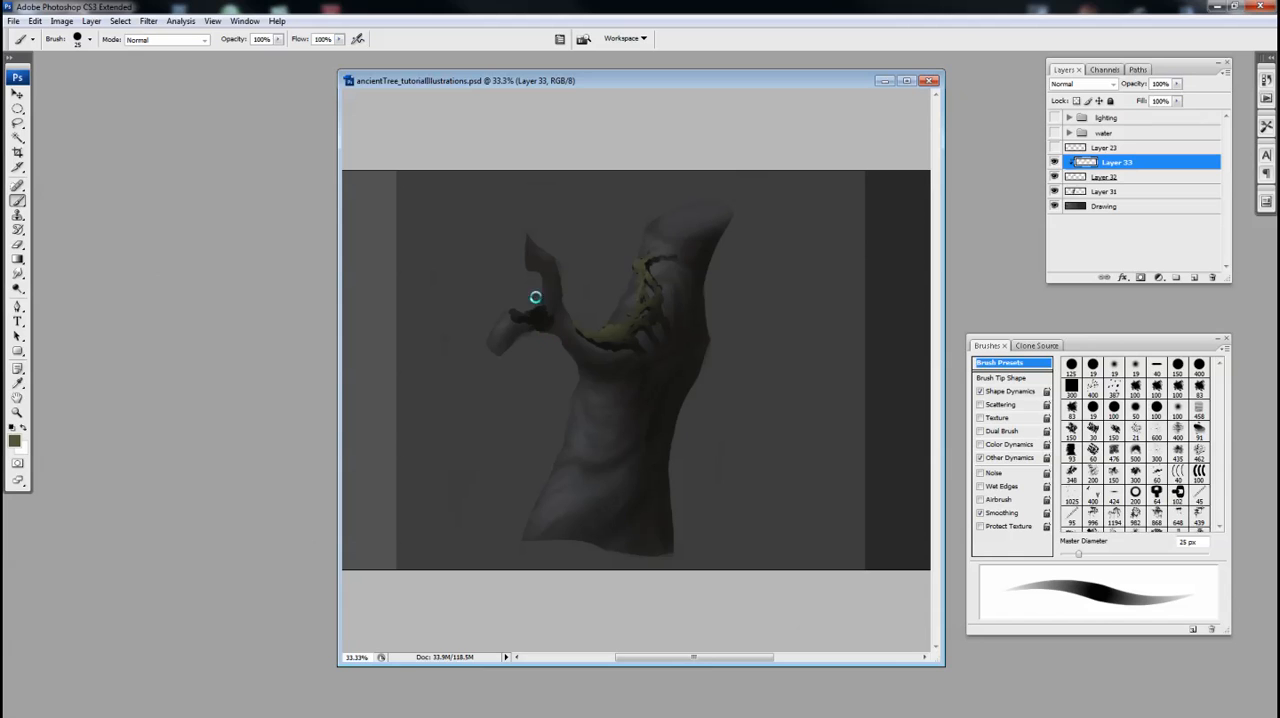
pyautogui.moveTo(304, 87); pyautogui.dragTo(670, 236)
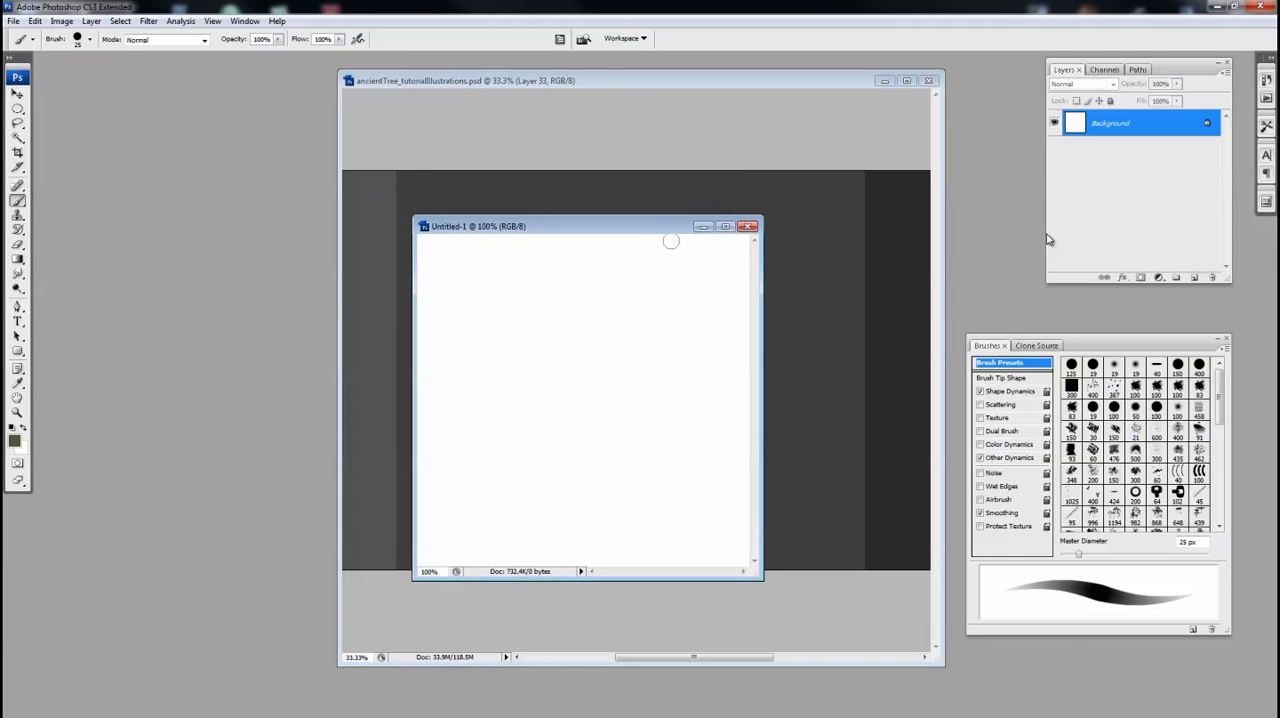
# Add a new layer and set up a soft 100 px brush with Shape Dynamics turned off
pyautogui.click(1193, 278)
pyautogui.press(']')
pyautogui.press(']')
pyautogui.press(']')
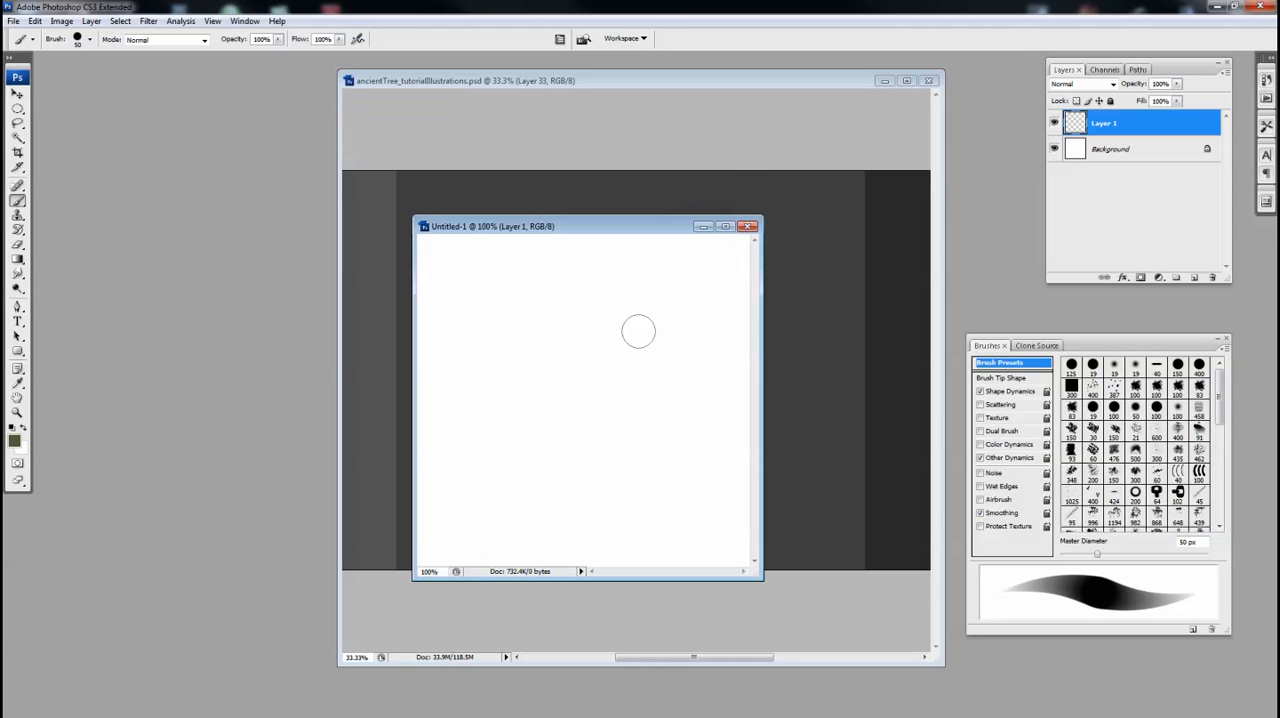
pyautogui.click(980, 392)
pyautogui.hotkey('shift', '[')
pyautogui.hotkey('shift', '[')
pyautogui.press(']')
pyautogui.press(']')
pyautogui.press(']')
pyautogui.press(']')
pyautogui.moveTo(574, 351)
pyautogui.mouseDown()
pyautogui.moveTo(649, 354)
pyautogui.moveTo(612, 336)
pyautogui.moveTo(669, 354)
pyautogui.mouseUp()
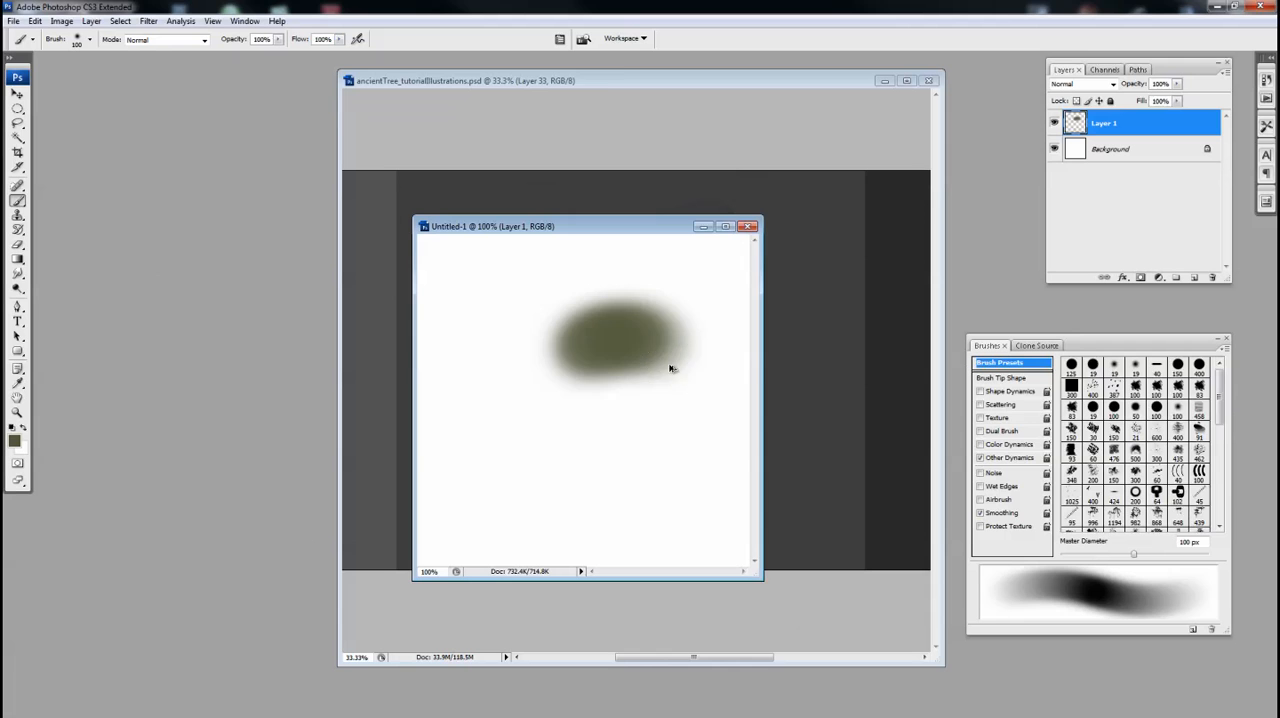
pyautogui.hotkey('ctrl', 'z')
# Set the foreground color to black (000000)
pyautogui.click(15, 440)
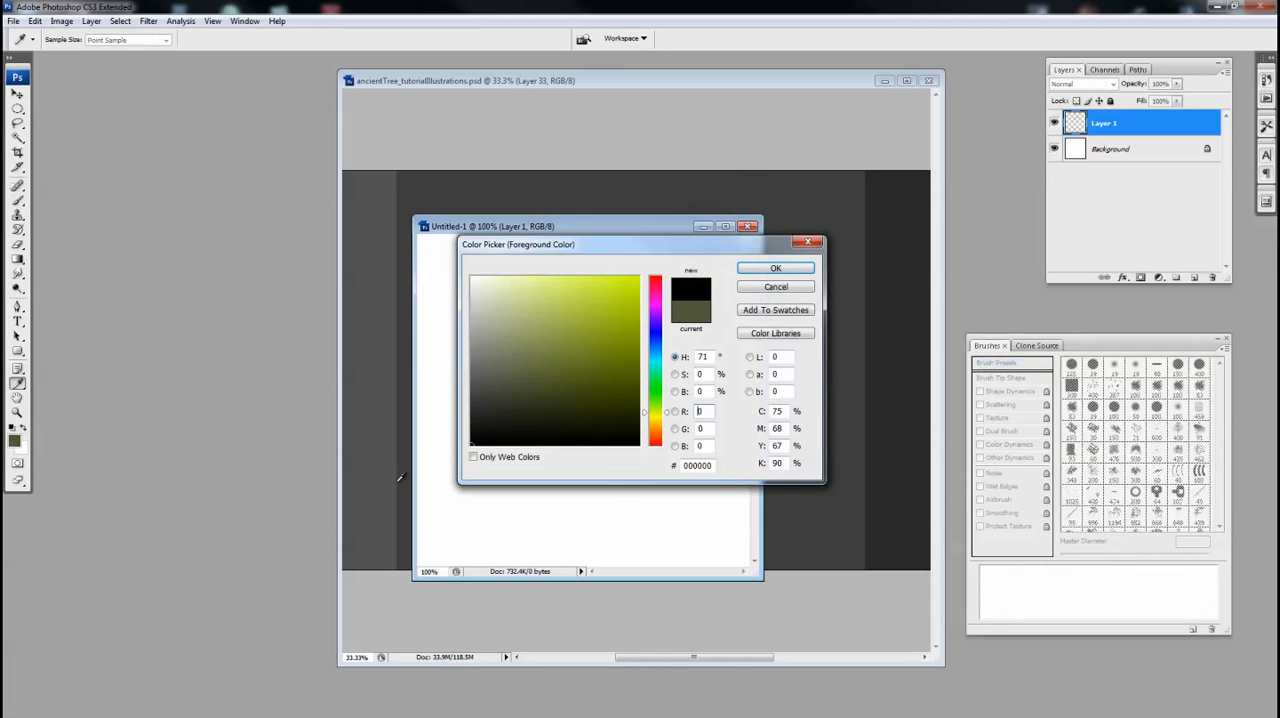
pyautogui.click(775, 270)
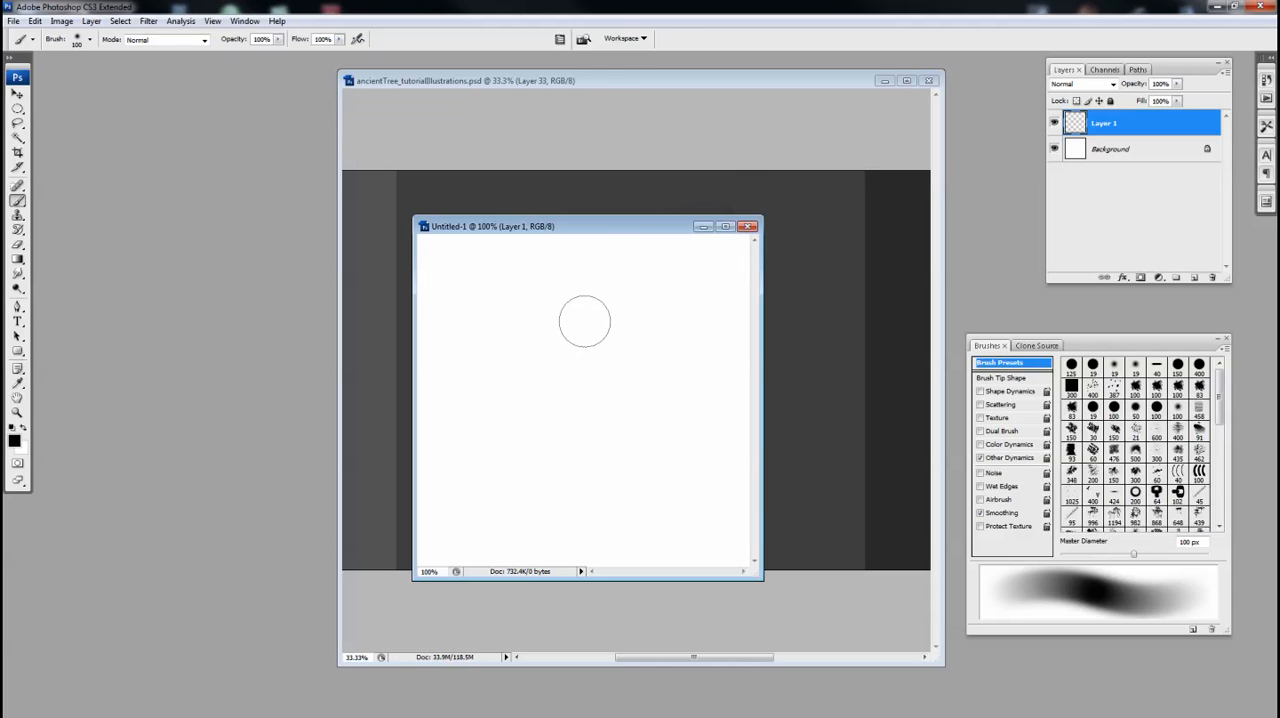
pyautogui.moveTo(578, 227); pyautogui.dragTo(575, 238)
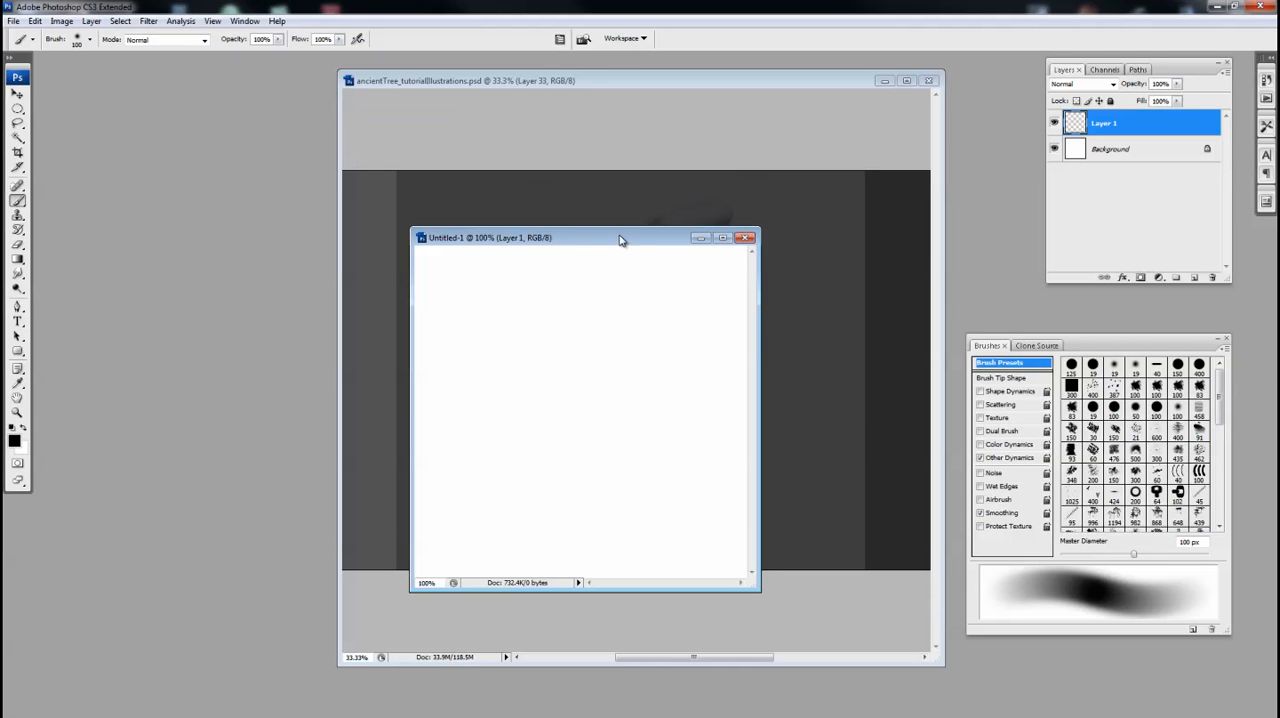
pyautogui.moveTo(619, 240); pyautogui.dragTo(616, 237)
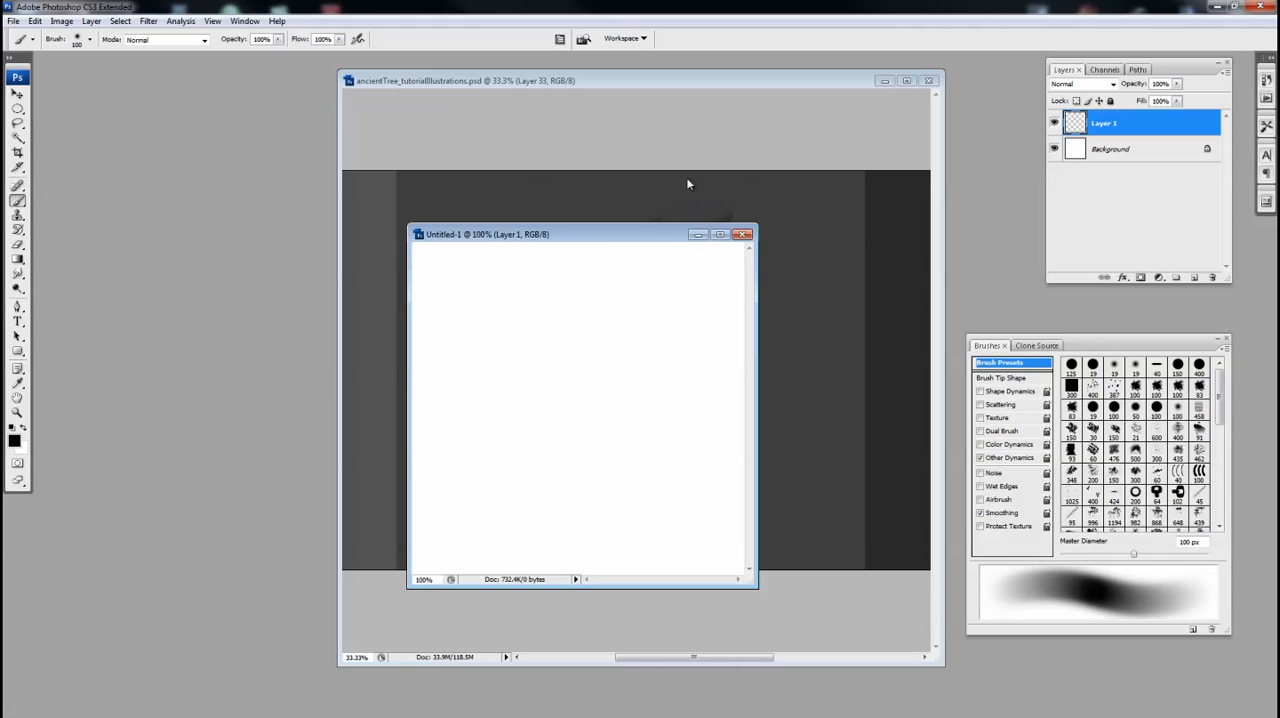
pyautogui.moveTo(631, 241); pyautogui.dragTo(646, 239)
# Paint three soft black oval blobs around the canvas center with the 100 px brush, two above and one below
pyautogui.press(']')
pyautogui.moveTo(628, 352)
pyautogui.mouseDown()
pyautogui.moveTo(661, 366)
pyautogui.moveTo(636, 352)
pyautogui.moveTo(703, 351)
pyautogui.moveTo(701, 368)
pyautogui.moveTo(625, 355)
pyautogui.moveTo(652, 371)
pyautogui.mouseUp()
pyautogui.hotkey('ctrl', 'z')
pyautogui.press('[')
pyautogui.moveTo(586, 437)
pyautogui.mouseDown()
pyautogui.moveTo(644, 485)
pyautogui.moveTo(586, 432)
pyautogui.moveTo(635, 500)
pyautogui.moveTo(588, 435)
pyautogui.mouseUp()
pyautogui.moveTo(592, 438)
pyautogui.mouseDown()
pyautogui.moveTo(635, 502)
pyautogui.moveTo(624, 487)
pyautogui.mouseUp()
pyautogui.hotkey('ctrl', 'alt', 'z')
pyautogui.hotkey('ctrl', 'alt', 'z')
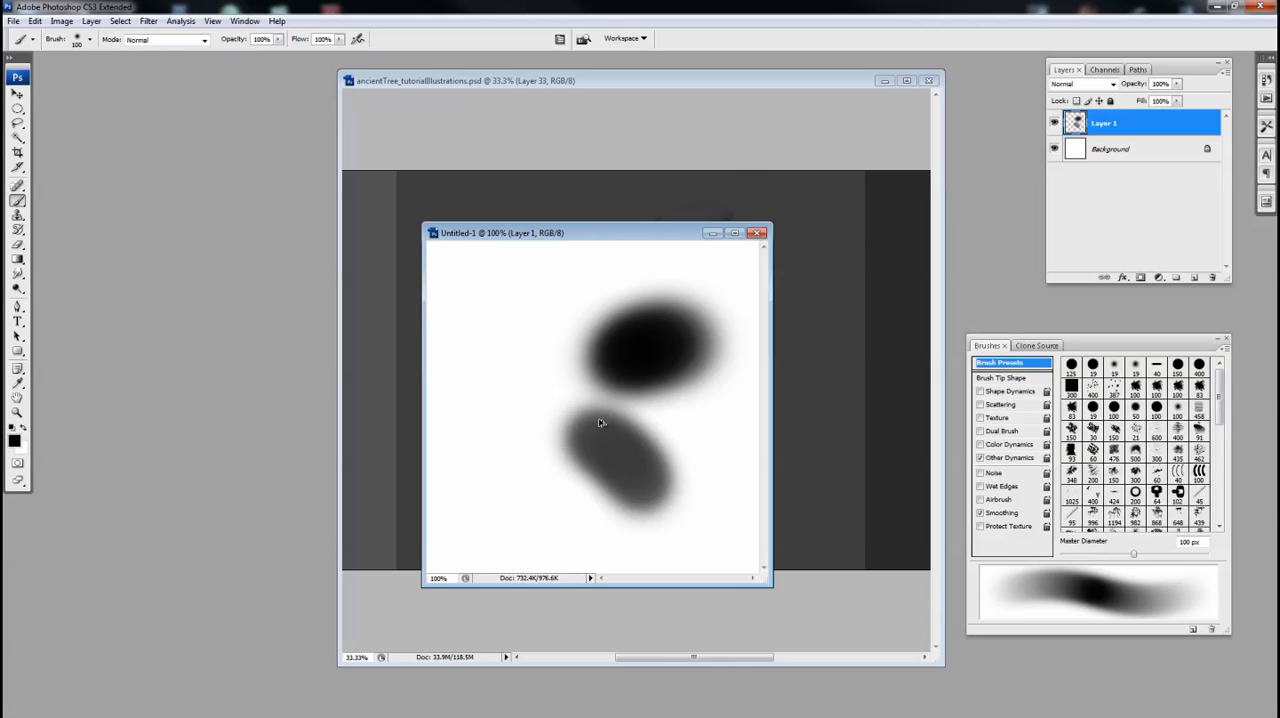
pyautogui.hotkey('ctrl', 'alt', 'z')
pyautogui.hotkey('ctrl', 'alt', 'z')
pyautogui.moveTo(586, 434); pyautogui.dragTo(622, 490)
pyautogui.moveTo(537, 363); pyautogui.dragTo(505, 350)
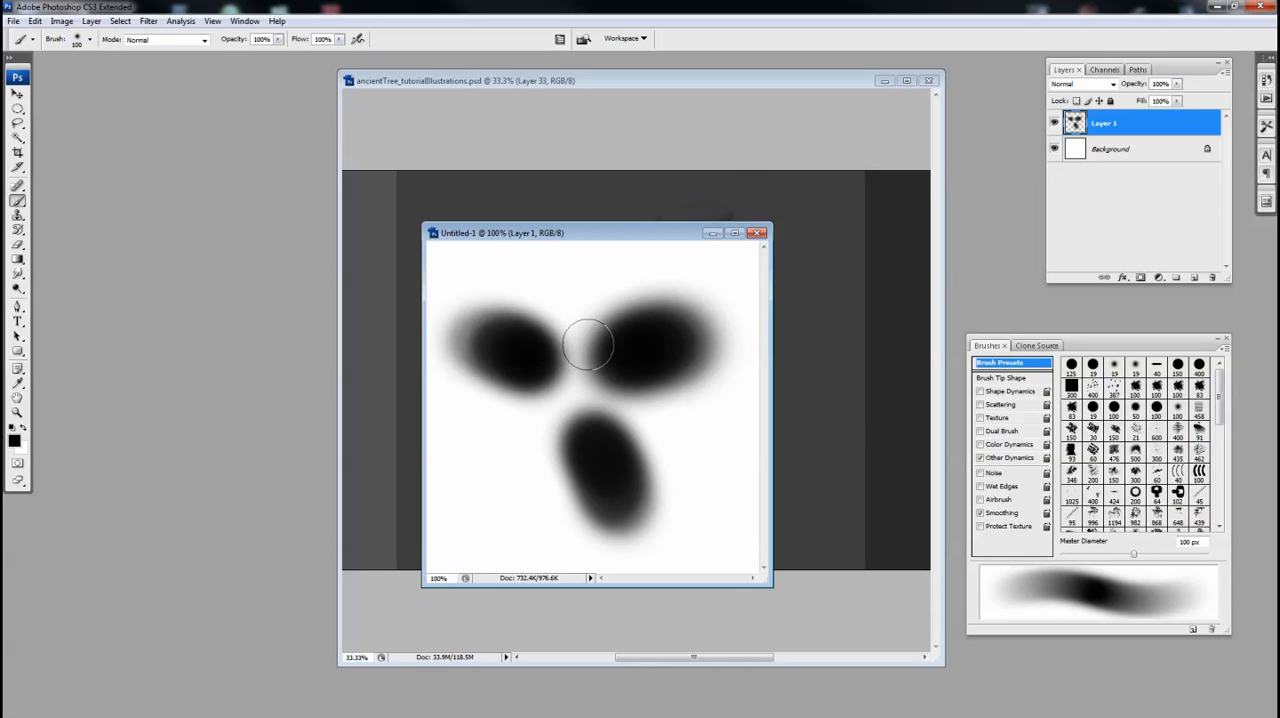
# Trim the upper-right blob into a pointed leaf shape with a hard 40 px Eraser at 45% opacity
pyautogui.press('e')
pyautogui.hotkey('shift', ']')
pyautogui.hotkey('shift', ']')
pyautogui.hotkey('shift', ']')
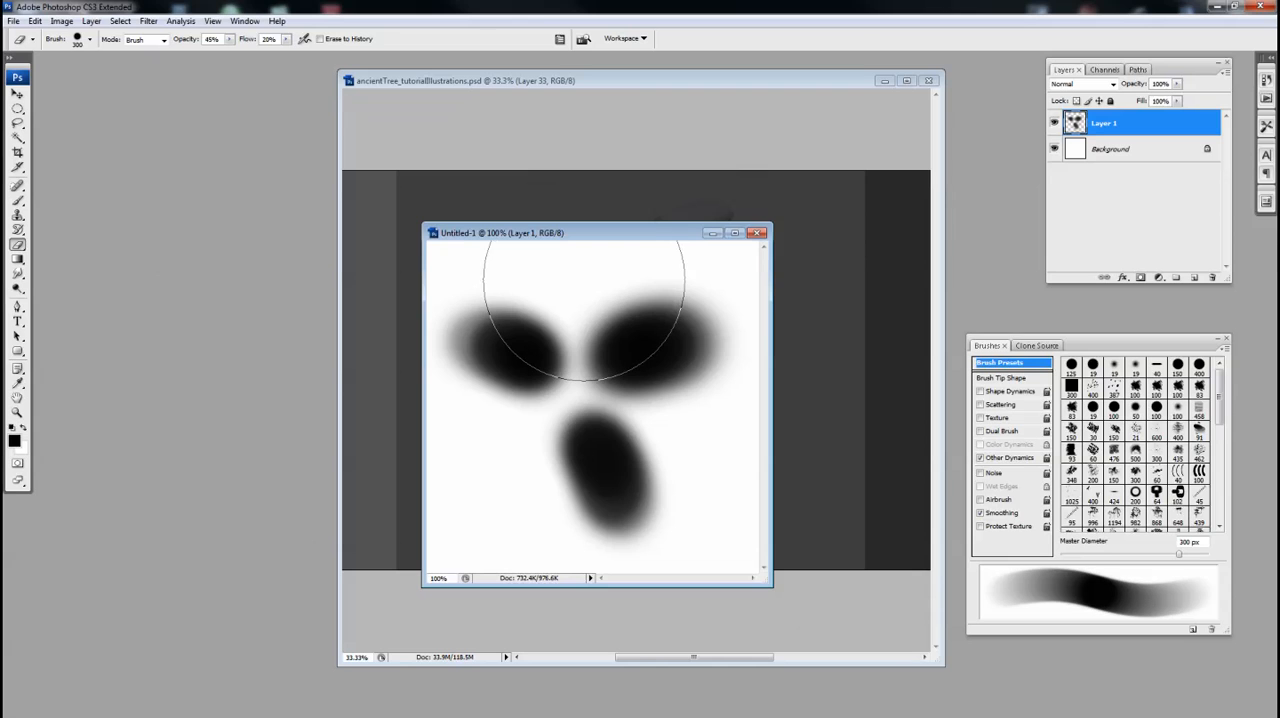
pyautogui.press('[')
pyautogui.press('[')
pyautogui.press('[')
pyautogui.press('[')
pyautogui.press('[')
pyautogui.press('[')
pyautogui.press('[')
pyautogui.press('[')
pyautogui.press('[')
pyautogui.press('[')
pyautogui.press('[')
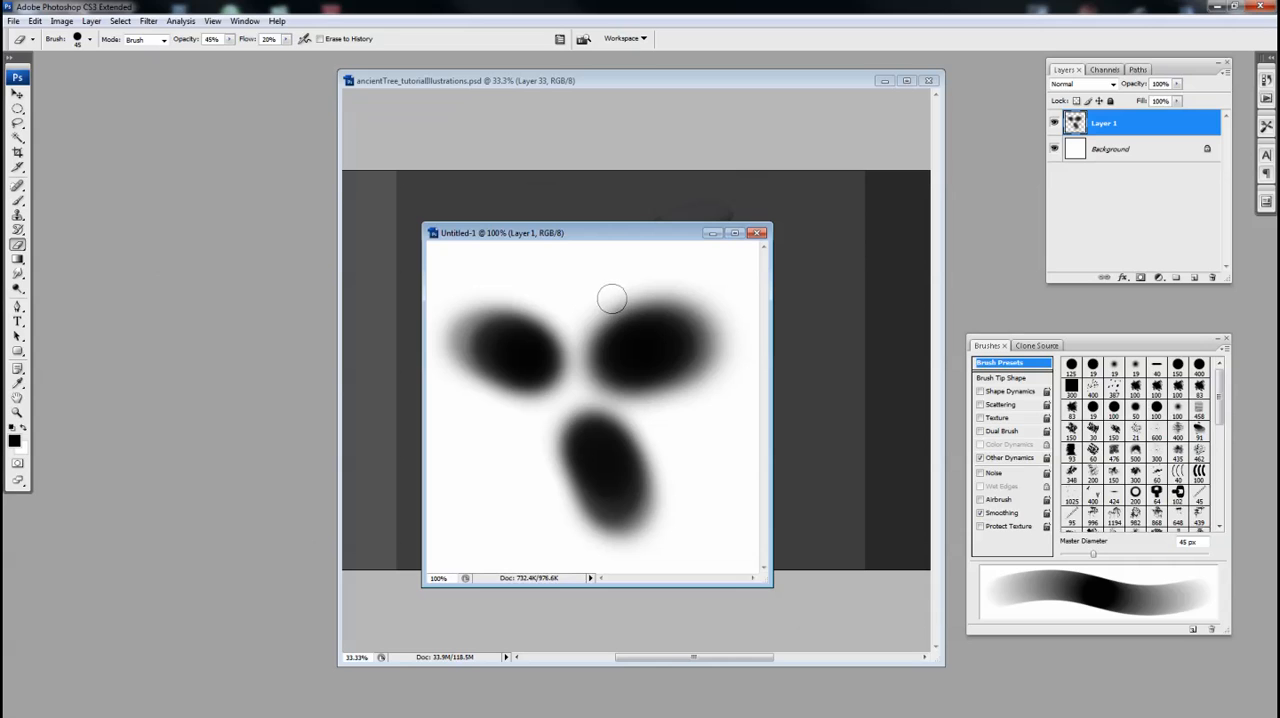
pyautogui.press('[')
pyautogui.moveTo(598, 314)
pyautogui.mouseDown()
pyautogui.moveTo(595, 394)
pyautogui.moveTo(593, 355)
pyautogui.moveTo(630, 395)
pyautogui.moveTo(591, 370)
pyautogui.moveTo(649, 391)
pyautogui.moveTo(641, 398)
pyautogui.moveTo(683, 393)
pyautogui.moveTo(660, 402)
pyautogui.moveTo(765, 333)
pyautogui.moveTo(638, 398)
pyautogui.moveTo(745, 345)
pyautogui.moveTo(728, 370)
pyautogui.mouseUp()
pyautogui.moveTo(624, 302)
pyautogui.mouseDown()
pyautogui.moveTo(705, 298)
pyautogui.moveTo(593, 316)
pyautogui.moveTo(734, 297)
pyautogui.moveTo(624, 299)
pyautogui.moveTo(720, 294)
pyautogui.moveTo(640, 291)
pyautogui.moveTo(717, 305)
pyautogui.moveTo(572, 318)
pyautogui.moveTo(695, 298)
pyautogui.mouseUp()
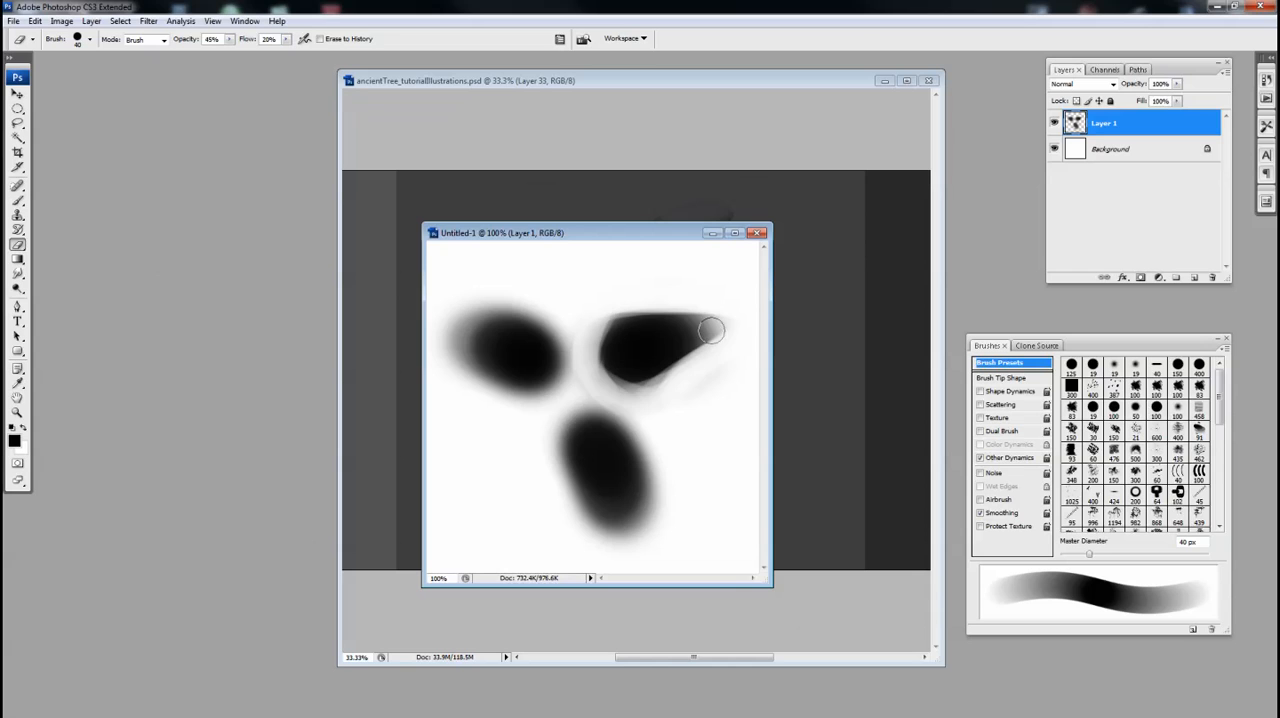
pyautogui.moveTo(597, 389); pyautogui.dragTo(668, 390)
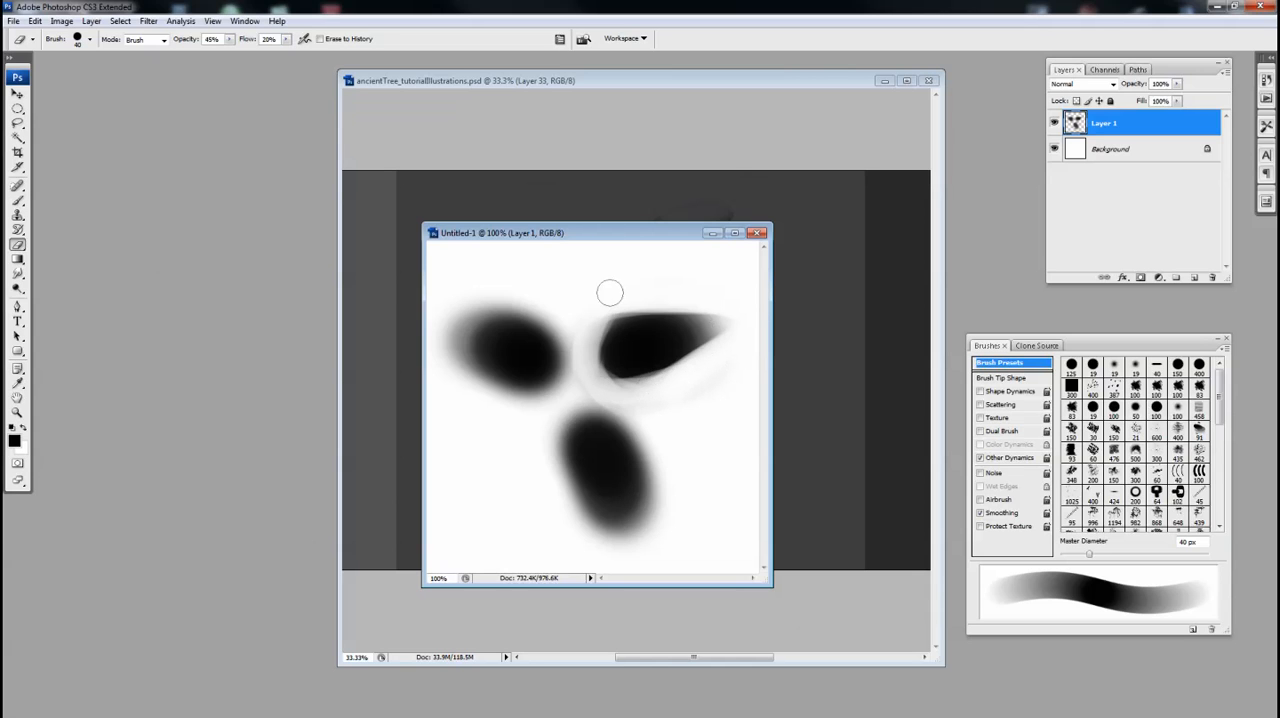
# Erase around the left and lower blobs to form tapered leaves, raising the Eraser opacity to 90%, and clean up the upper-right leaf's edges
pyautogui.moveTo(498, 292)
pyautogui.mouseDown()
pyautogui.moveTo(570, 326)
pyautogui.moveTo(578, 345)
pyautogui.moveTo(537, 298)
pyautogui.moveTo(584, 358)
pyautogui.moveTo(562, 398)
pyautogui.moveTo(489, 406)
pyautogui.moveTo(520, 407)
pyautogui.moveTo(461, 384)
pyautogui.moveTo(444, 356)
pyautogui.moveTo(507, 413)
pyautogui.moveTo(442, 353)
pyautogui.moveTo(489, 400)
pyautogui.mouseUp()
pyautogui.moveTo(500, 296)
pyautogui.mouseDown()
pyautogui.moveTo(529, 294)
pyautogui.moveTo(454, 341)
pyautogui.moveTo(500, 415)
pyautogui.moveTo(460, 358)
pyautogui.moveTo(485, 393)
pyautogui.mouseUp()
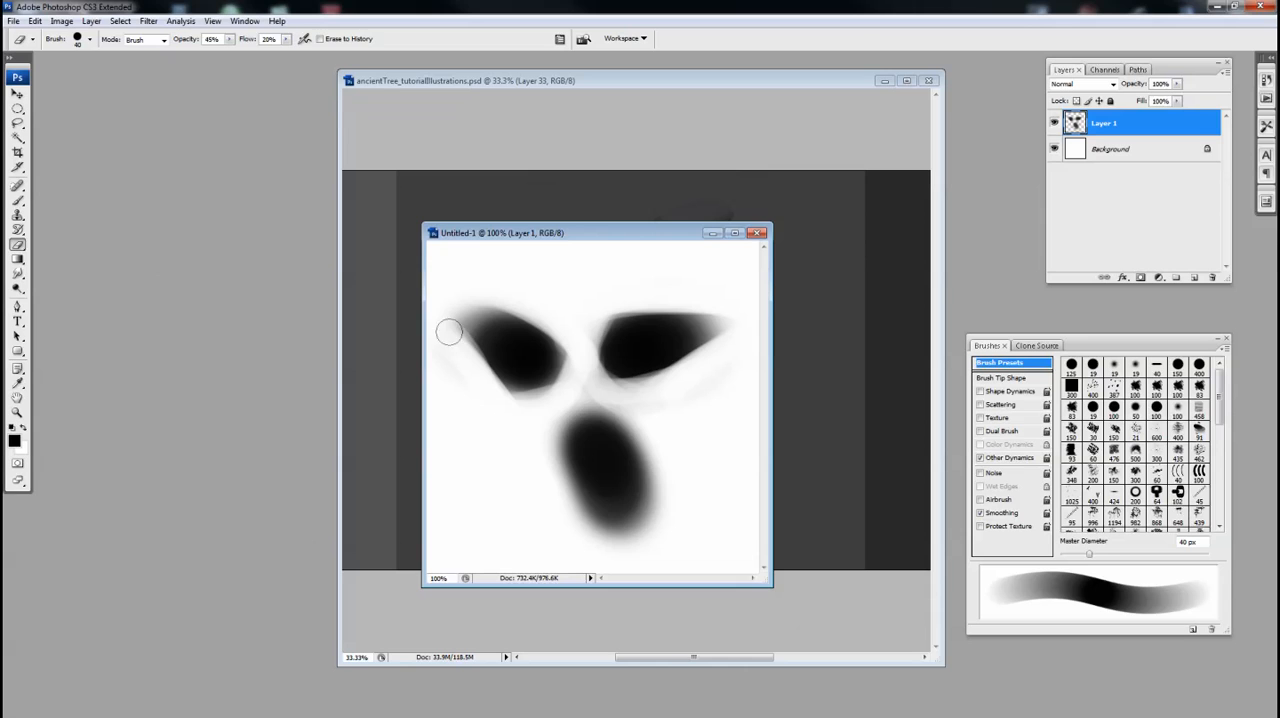
pyautogui.press('b')
pyautogui.press('e')
pyautogui.moveTo(585, 392)
pyautogui.mouseDown()
pyautogui.moveTo(665, 467)
pyautogui.moveTo(612, 404)
pyautogui.moveTo(651, 441)
pyautogui.moveTo(646, 406)
pyautogui.moveTo(606, 392)
pyautogui.moveTo(665, 459)
pyautogui.moveTo(633, 420)
pyautogui.moveTo(657, 498)
pyautogui.mouseUp()
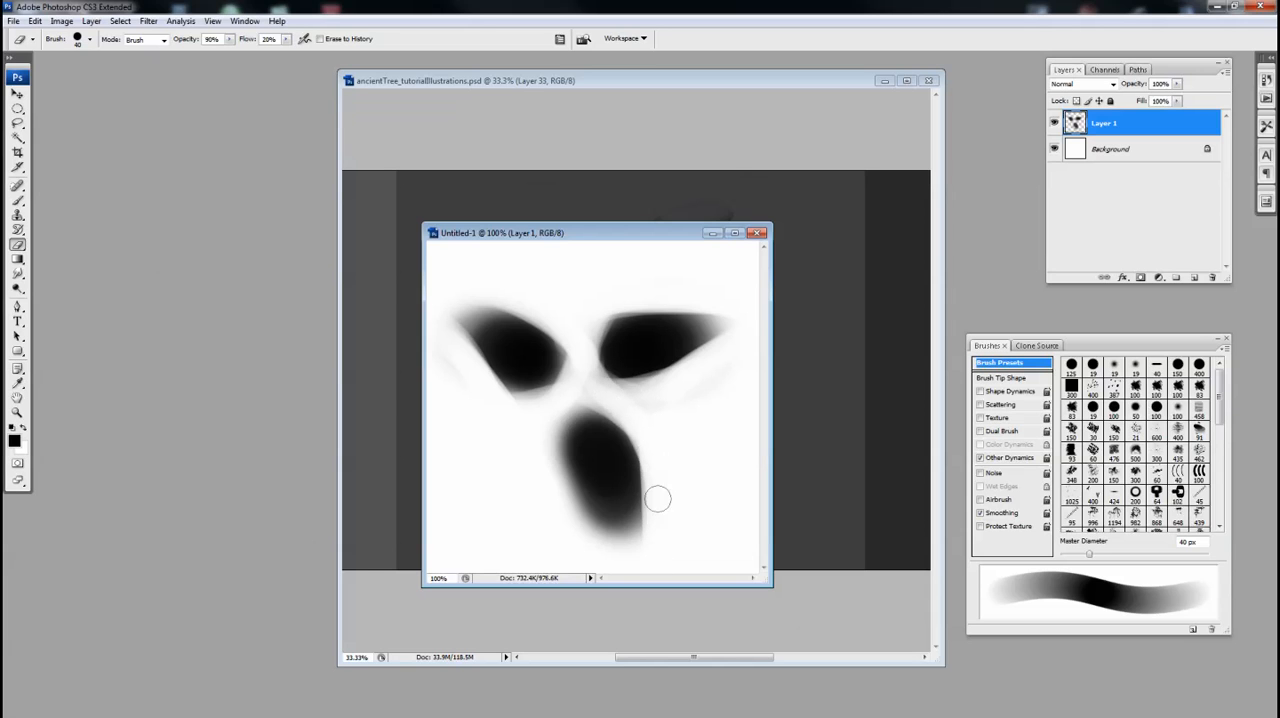
pyautogui.moveTo(531, 463)
pyautogui.mouseDown()
pyautogui.moveTo(640, 566)
pyautogui.moveTo(590, 460)
pyautogui.mouseUp()
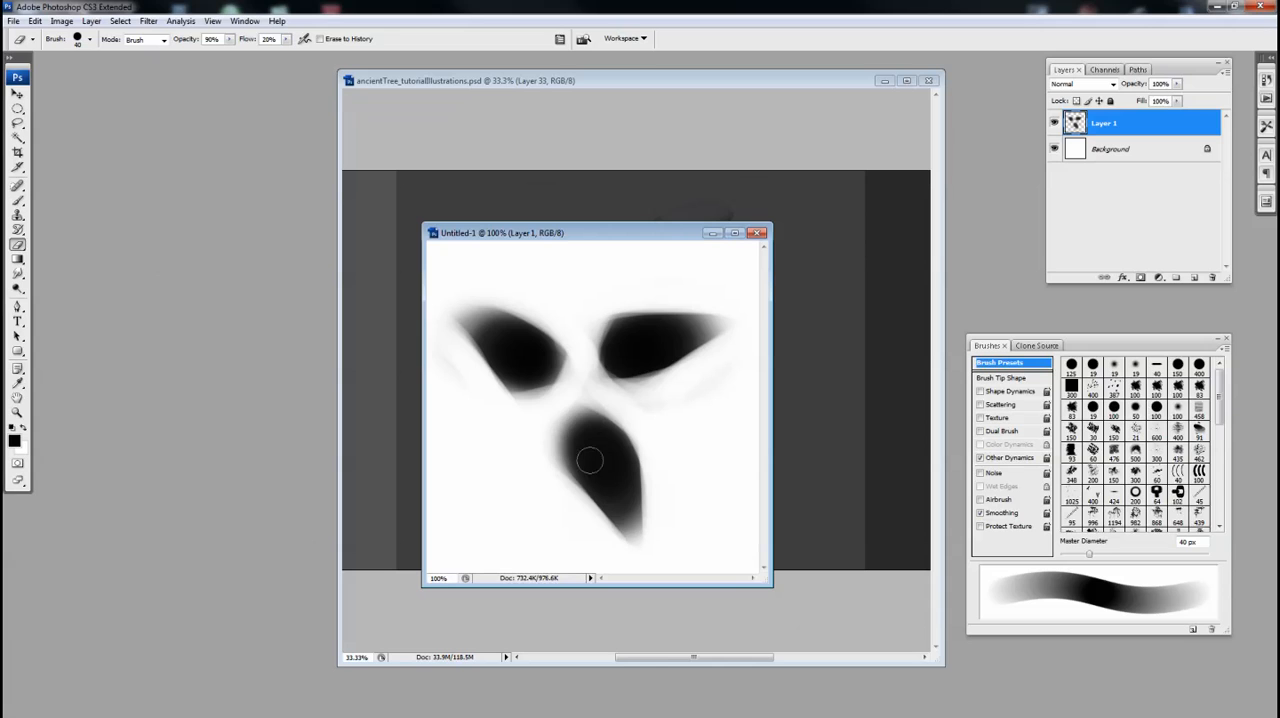
pyautogui.moveTo(557, 408)
pyautogui.mouseDown()
pyautogui.moveTo(543, 460)
pyautogui.moveTo(603, 389)
pyautogui.moveTo(660, 463)
pyautogui.mouseUp()
pyautogui.moveTo(587, 343)
pyautogui.mouseDown()
pyautogui.moveTo(623, 298)
pyautogui.moveTo(733, 316)
pyautogui.mouseUp()
pyautogui.moveTo(679, 377)
pyautogui.mouseDown()
pyautogui.moveTo(633, 378)
pyautogui.moveTo(651, 395)
pyautogui.moveTo(643, 387)
pyautogui.mouseUp()
# Select the lower leaf with the lasso and rotate it slightly clockwise so it points almost straight down
pyautogui.press('l')
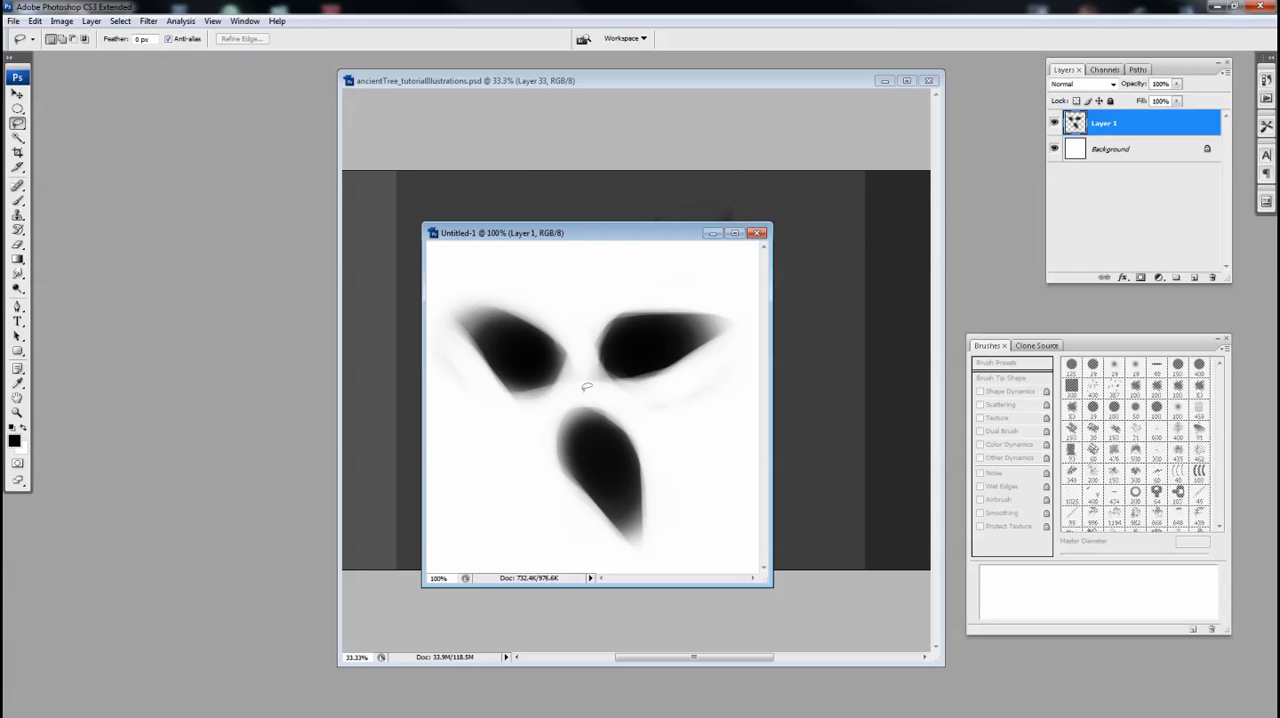
pyautogui.click(670, 410)
pyautogui.click(678, 563)
pyautogui.click(558, 551)
pyautogui.click(518, 447)
pyautogui.click(581, 393)
pyautogui.hotkey('ctrl', 't')
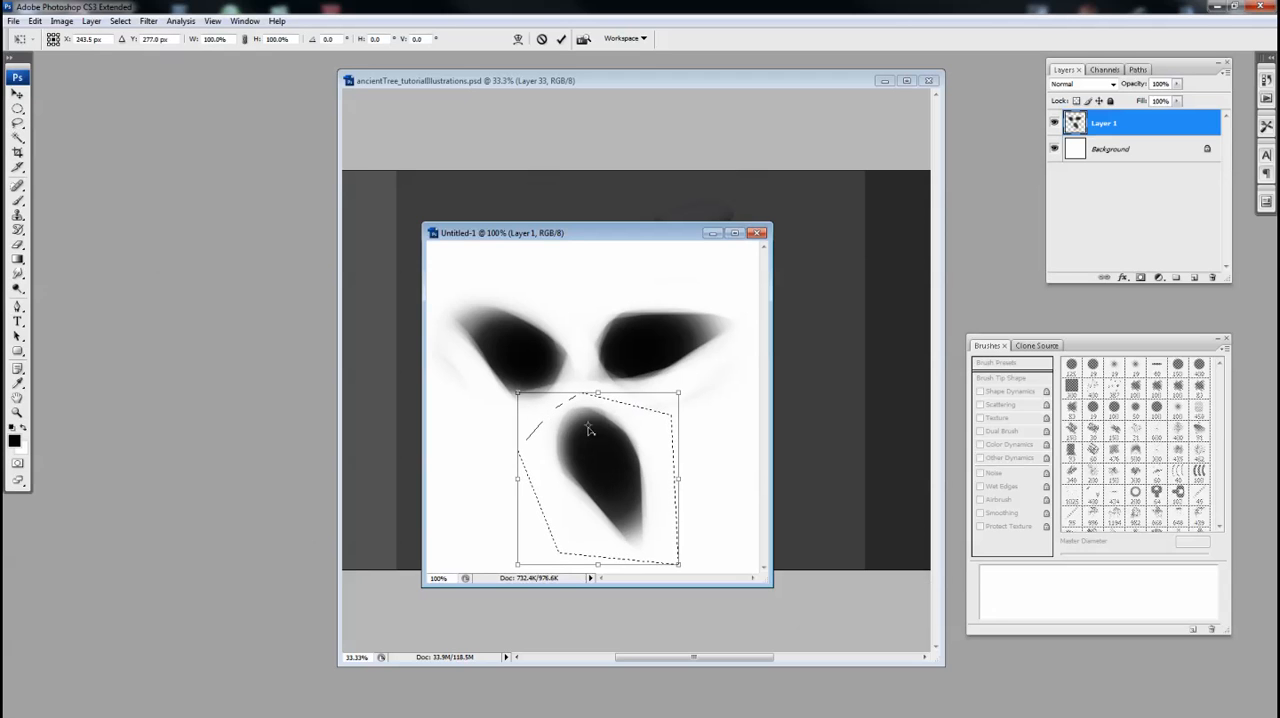
pyautogui.moveTo(726, 392); pyautogui.dragTo(752, 407)
pyautogui.press('Return')
pyautogui.hotkey('ctrl', 'd')
# Lasso the left leaf, rotate it by -17.6° and scale it down to 83%
pyautogui.press('l')
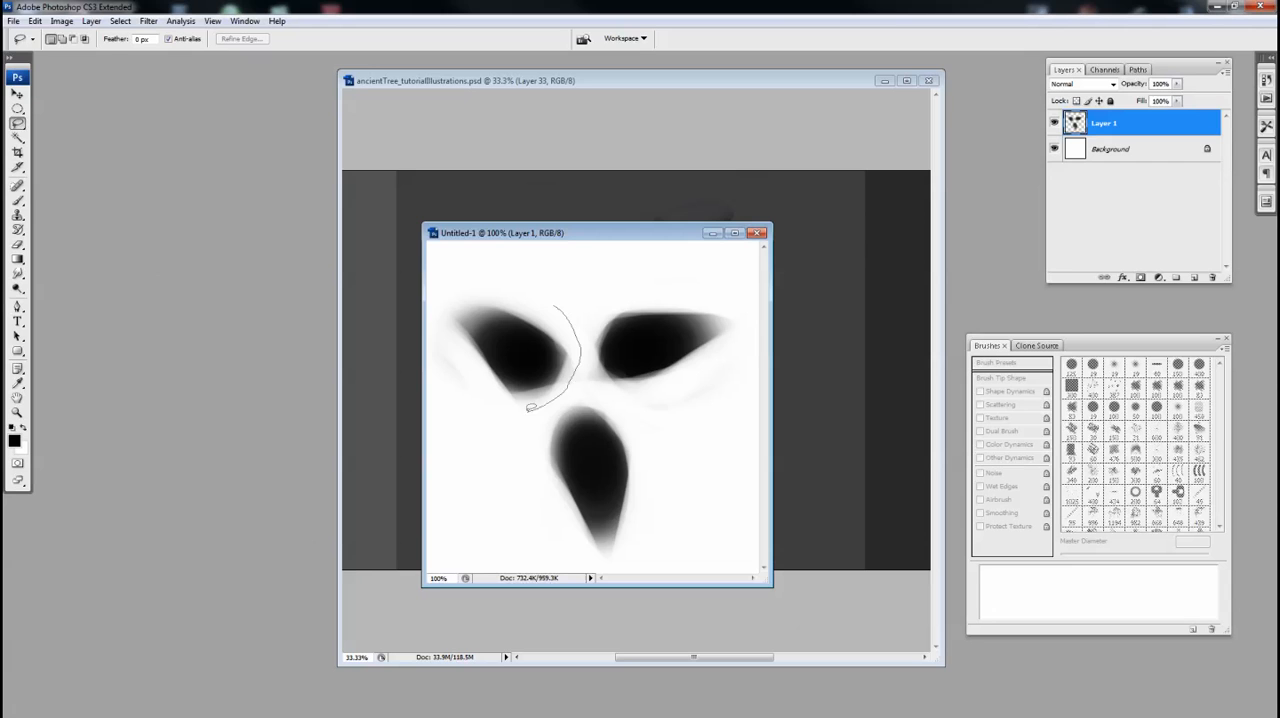
pyautogui.moveTo(431, 305); pyautogui.dragTo(552, 302)
pyautogui.hotkey('ctrl', 't')
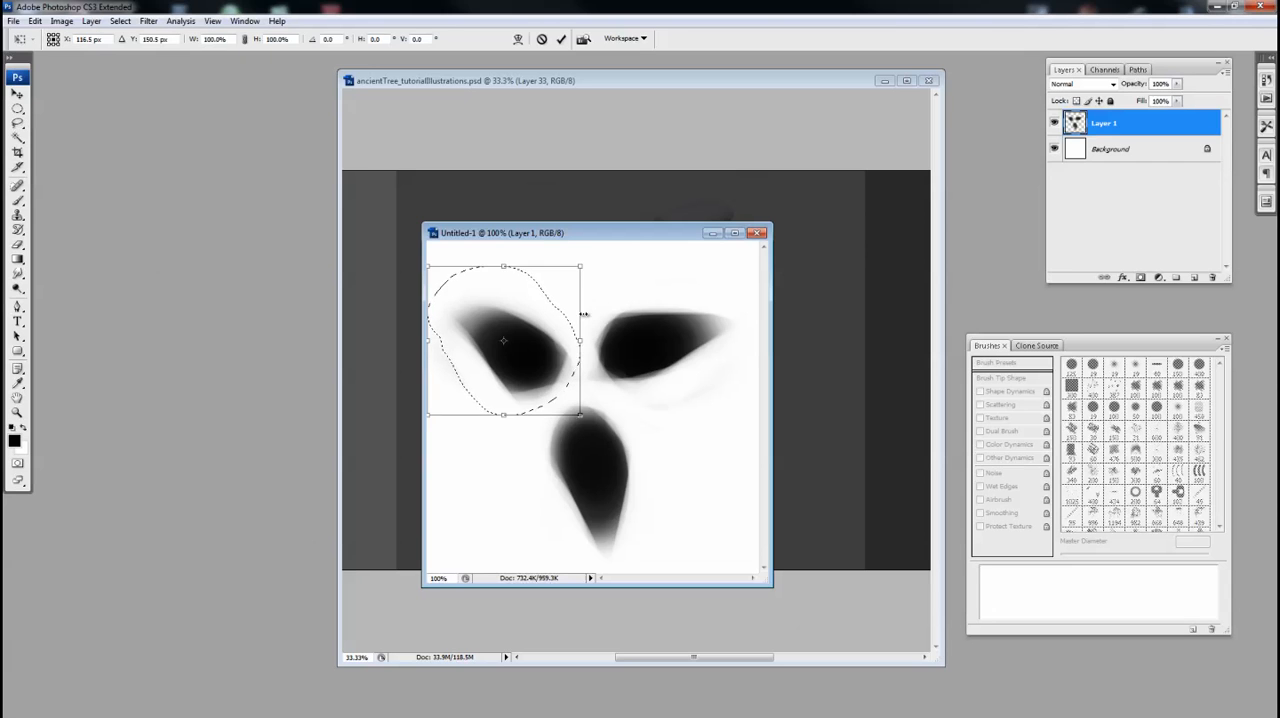
pyautogui.moveTo(600, 324); pyautogui.dragTo(608, 286)
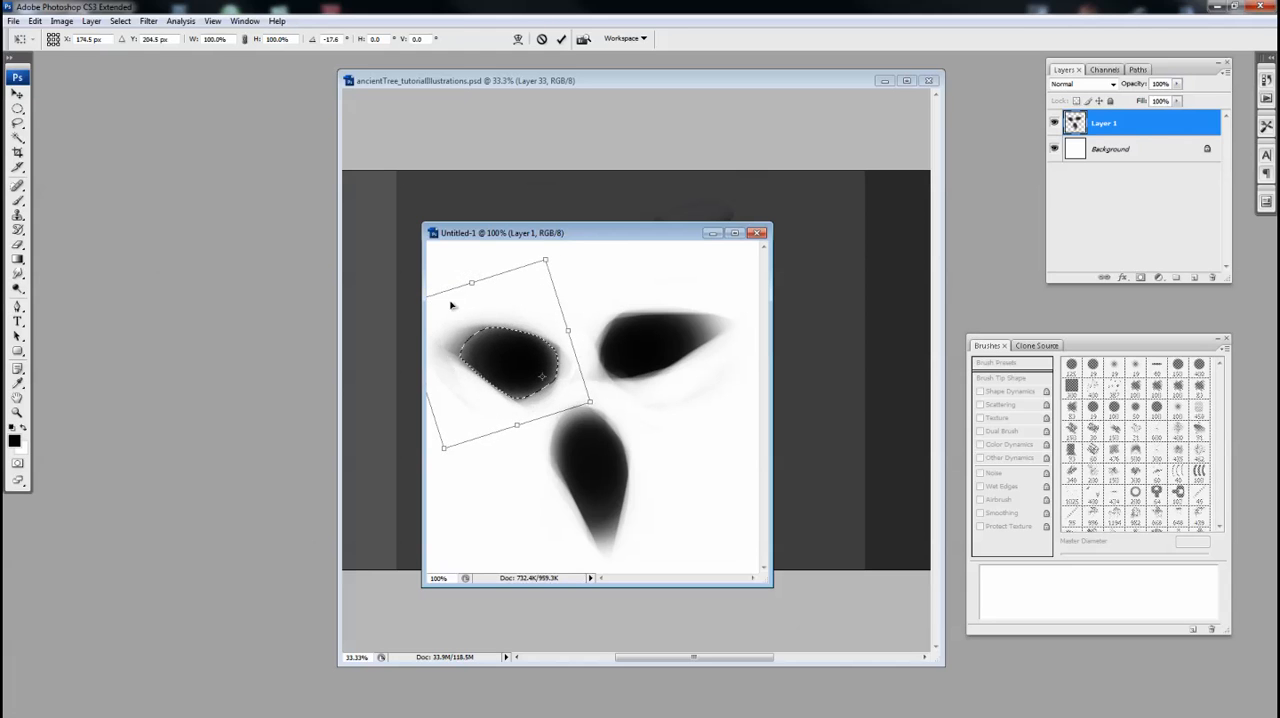
pyautogui.hotkey('ctrl', '-')
pyautogui.moveTo(465, 333); pyautogui.dragTo(486, 349)
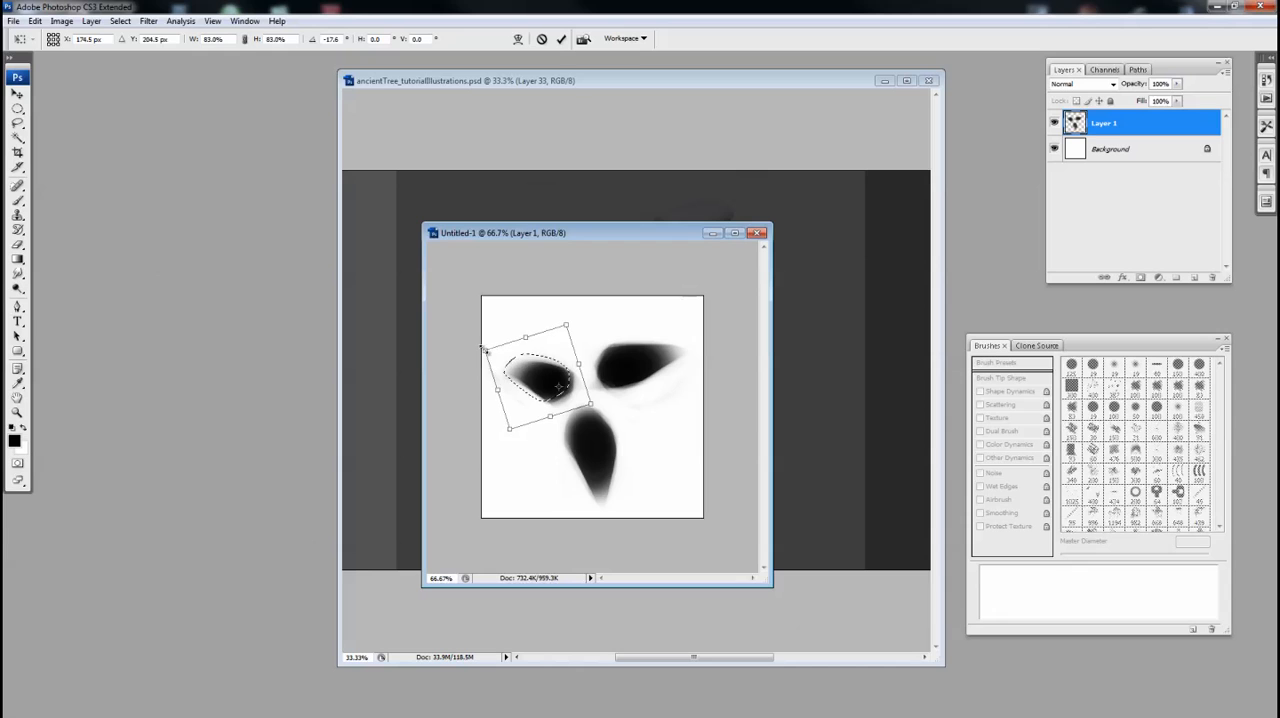
pyautogui.press('Return')
pyautogui.hotkey('ctrl', 'd')
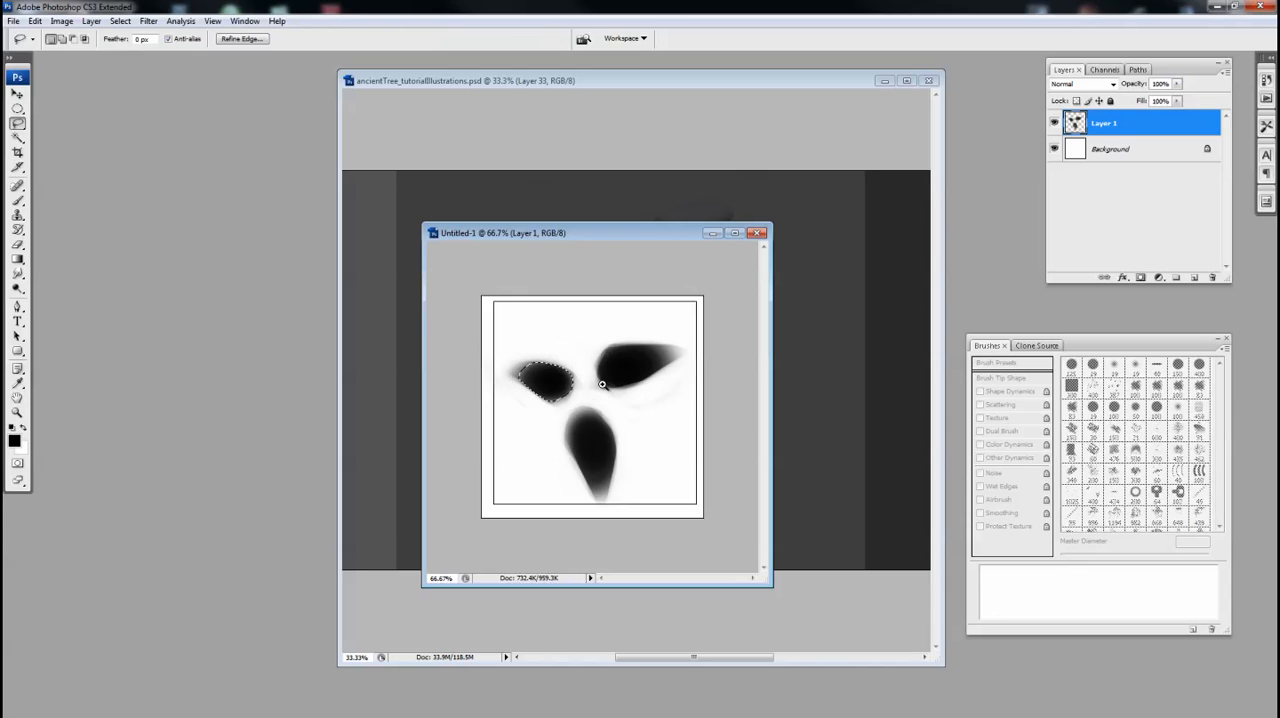
pyautogui.hotkey('ctrl', '+')
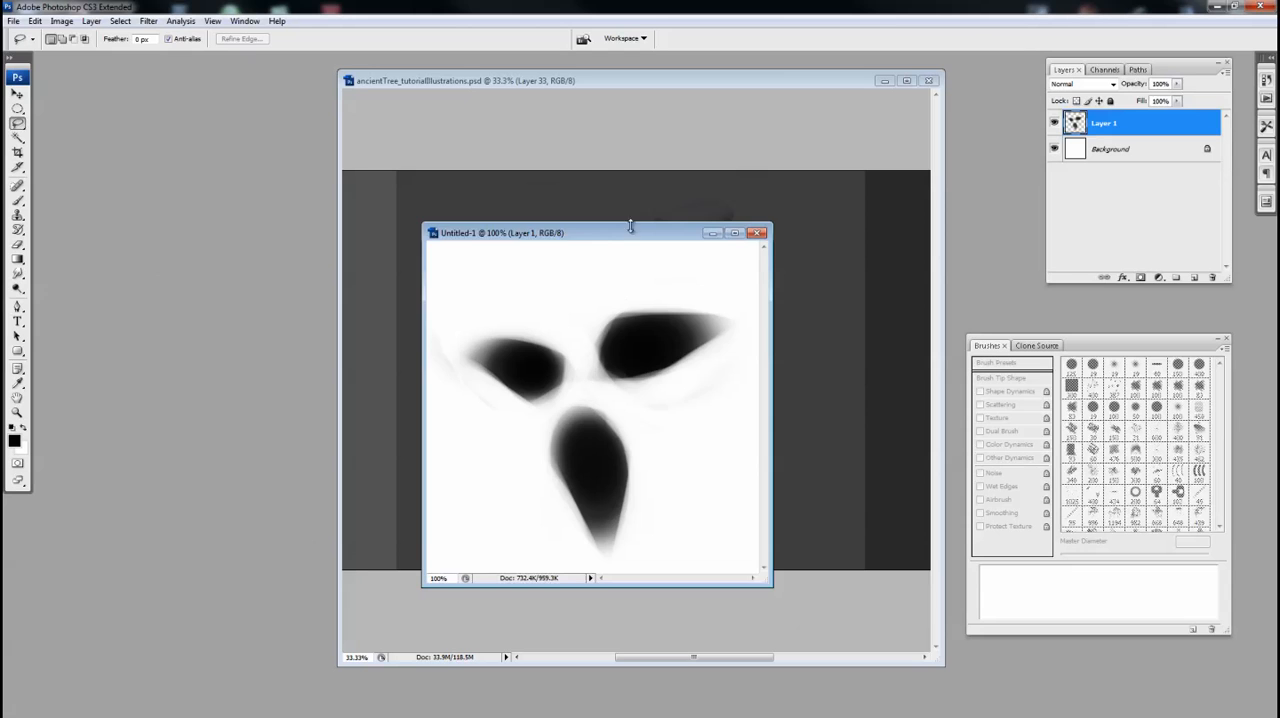
# Move the three leaves slightly up on the canvas and define them as a brush preset named AD
pyautogui.moveTo(630, 226); pyautogui.dragTo(624, 187)
pyautogui.press('v')
pyautogui.moveTo(614, 368); pyautogui.dragTo(615, 350)
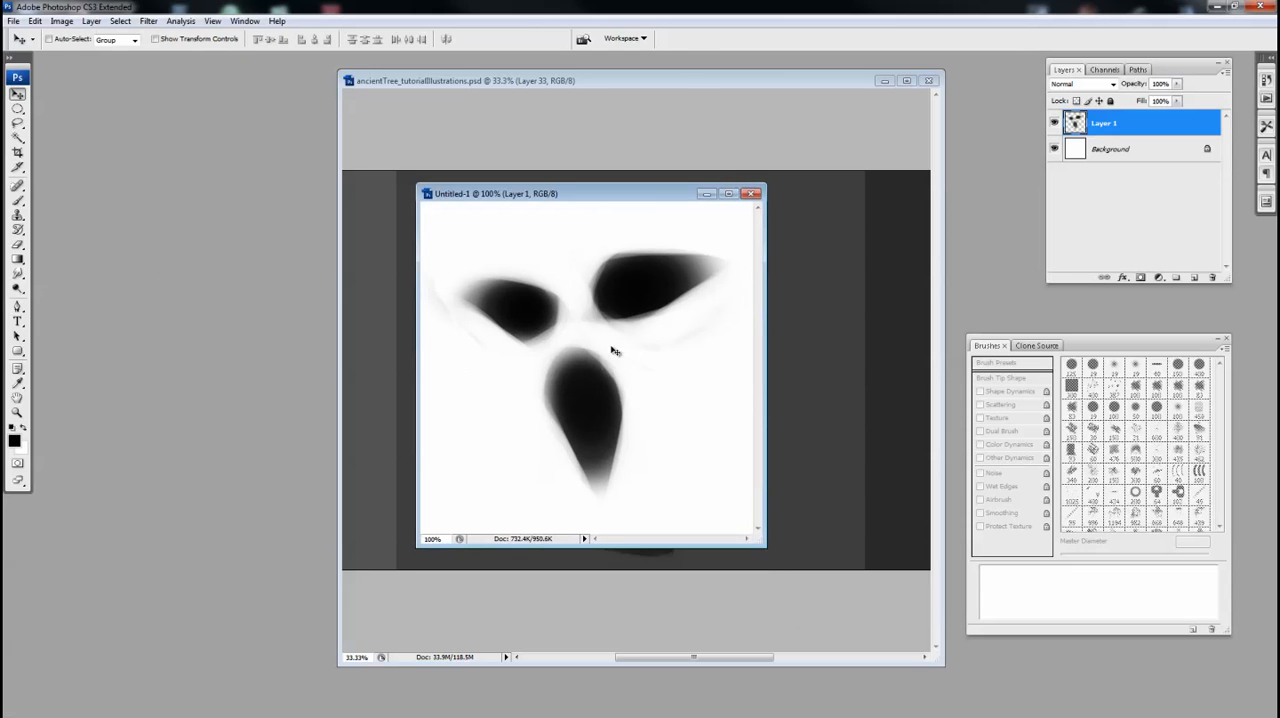
pyautogui.click(35, 20)
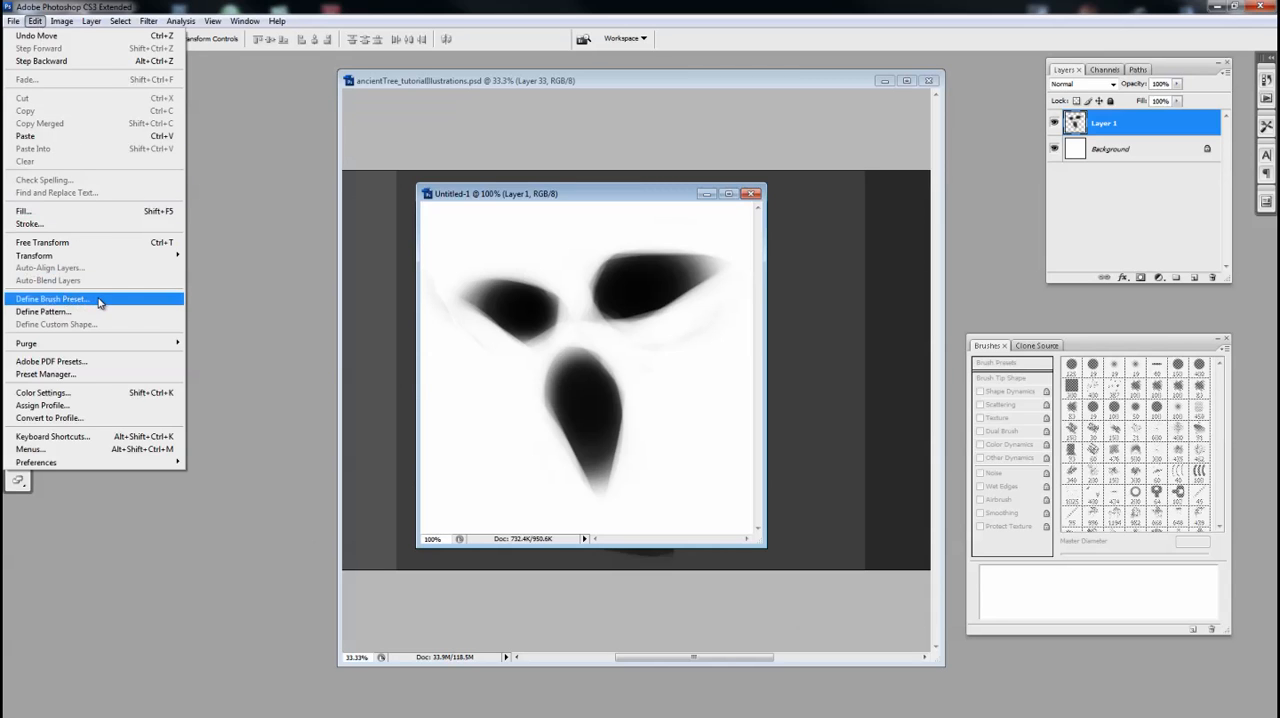
pyautogui.click(130, 300)
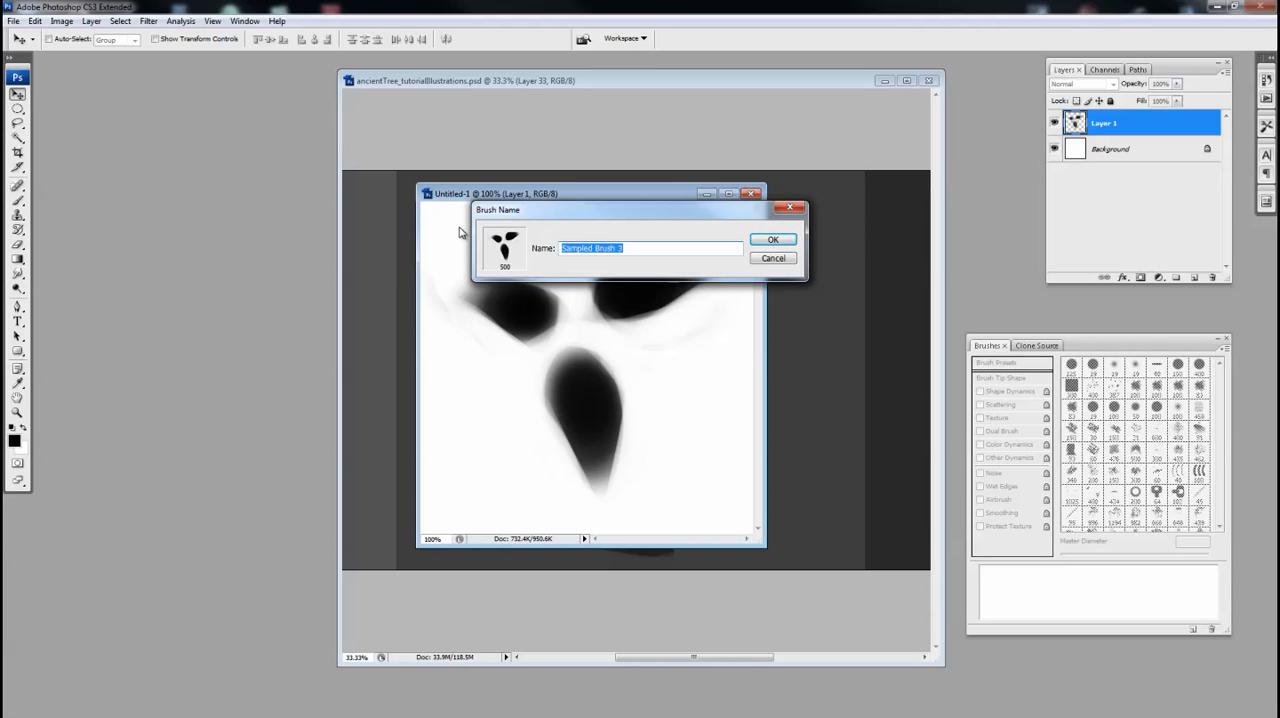
pyautogui.write('AD_leafBrush')
pyautogui.press('Return')
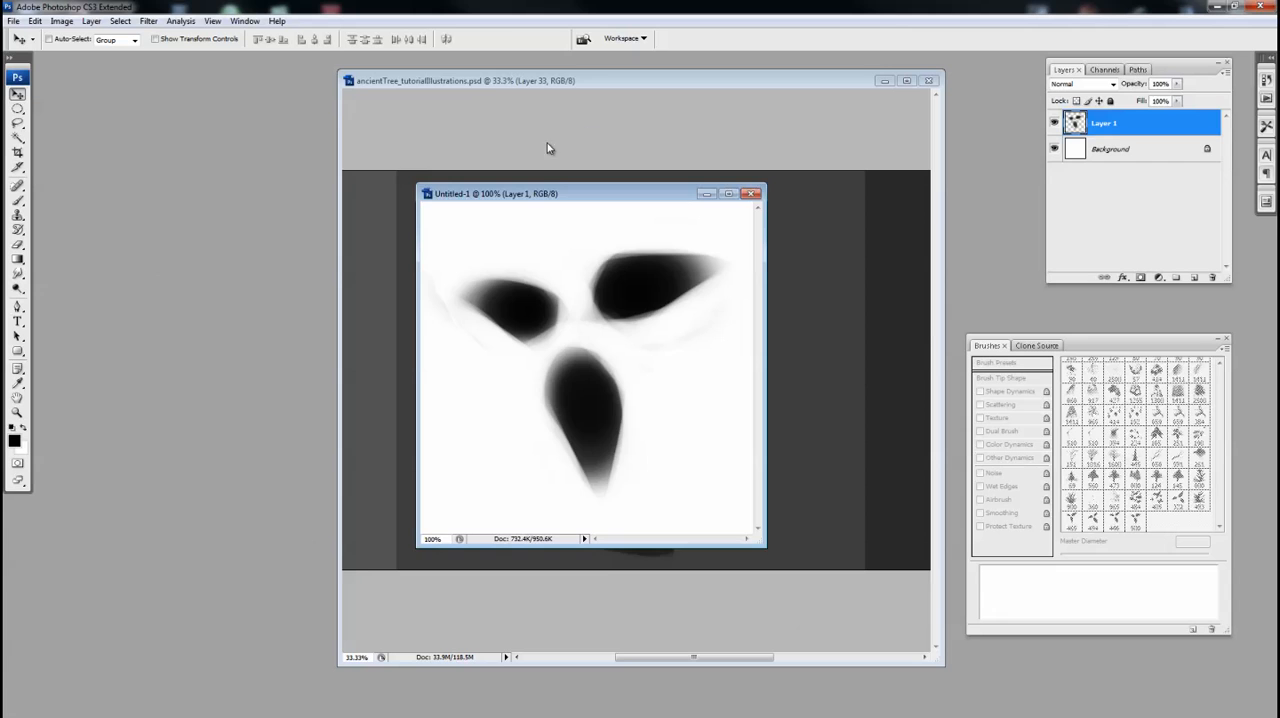
# Arrange the leaf and tree illustration windows side by side and choose the new 500 px three-leaf brush preset
pyautogui.moveTo(562, 198); pyautogui.dragTo(152, 180)
pyautogui.moveTo(635, 84); pyautogui.dragTo(669, 101)
pyautogui.press('b')
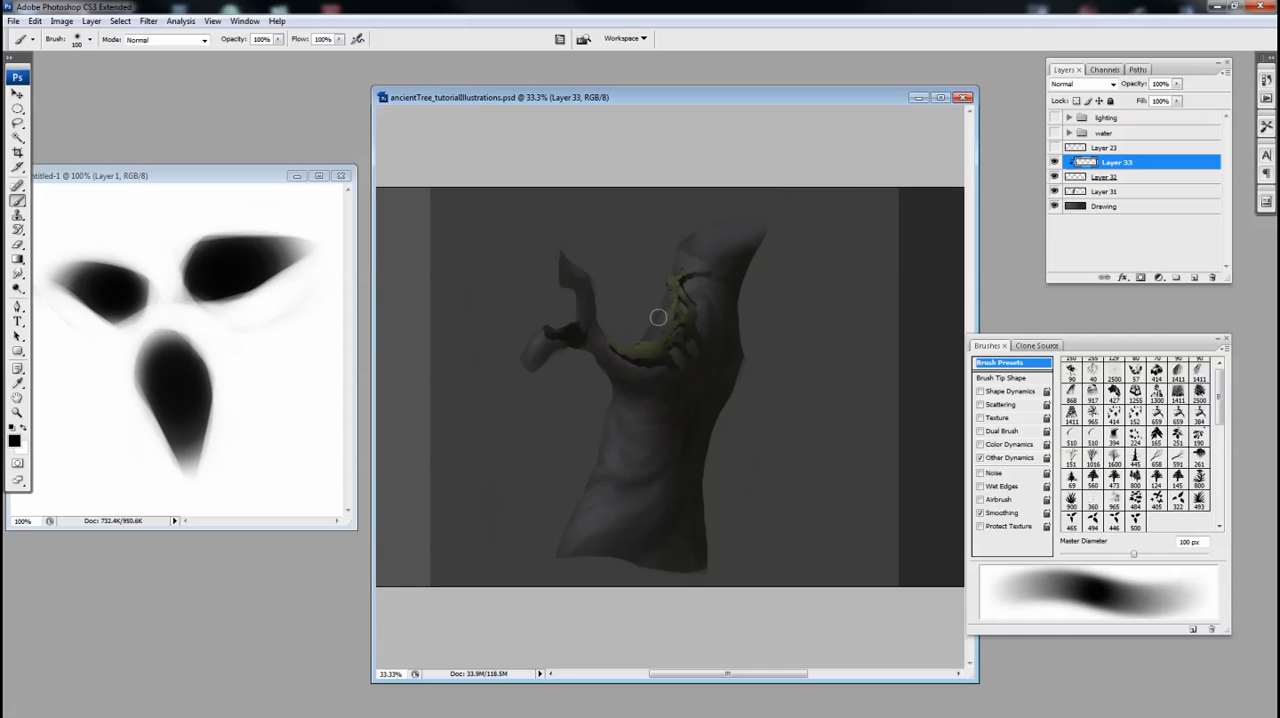
pyautogui.rightClick(686, 270)
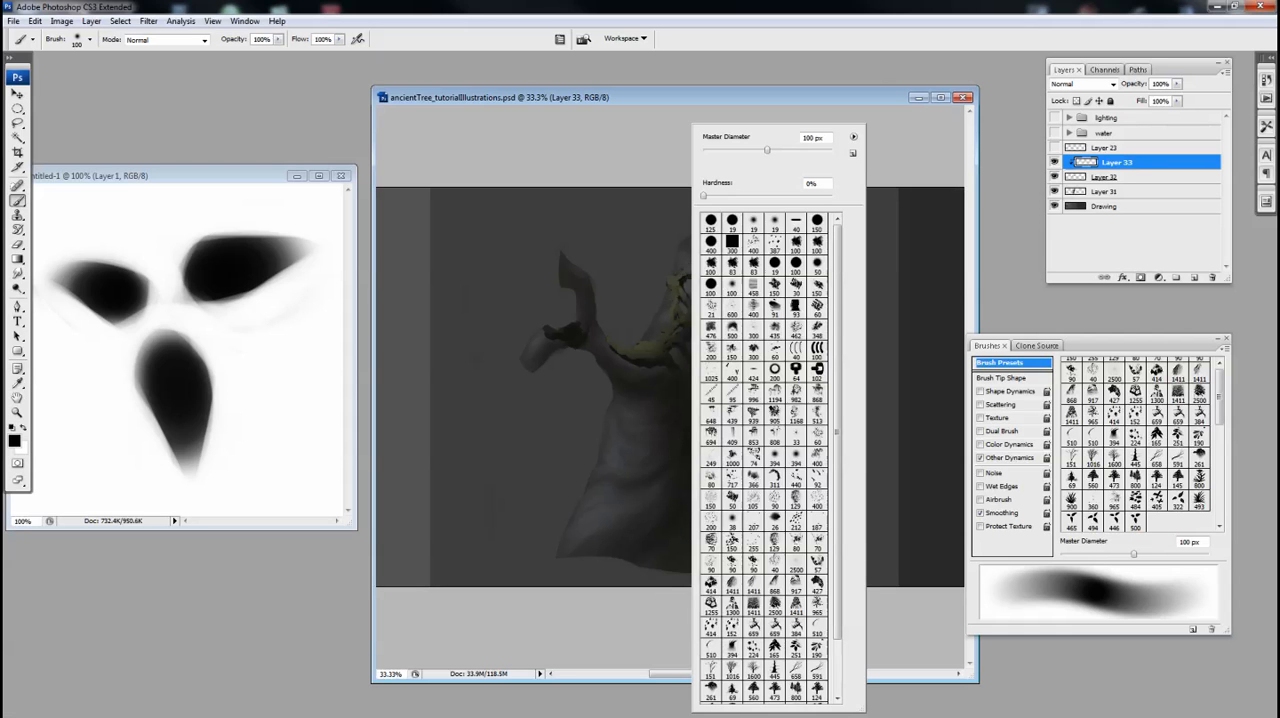
pyautogui.moveTo(839, 272); pyautogui.dragTo(839, 332)
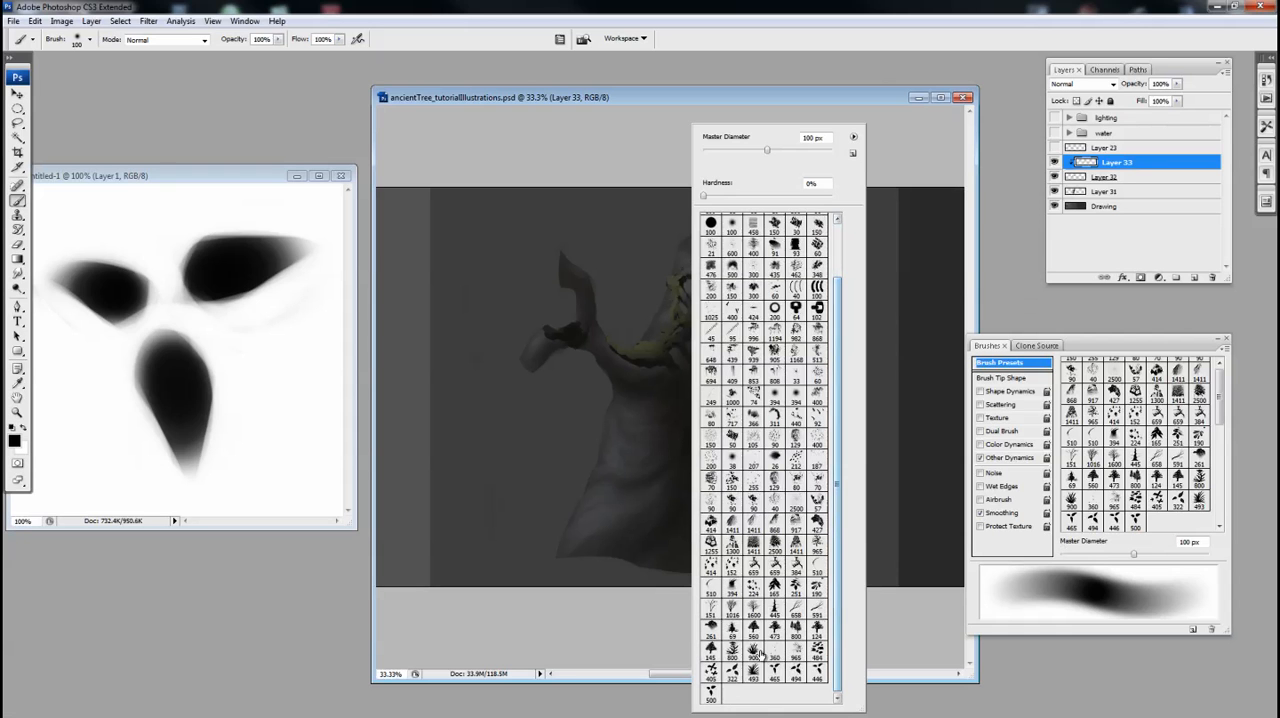
pyautogui.click(710, 692)
pyautogui.click(743, 100)
pyautogui.moveTo(743, 100); pyautogui.dragTo(748, 97)
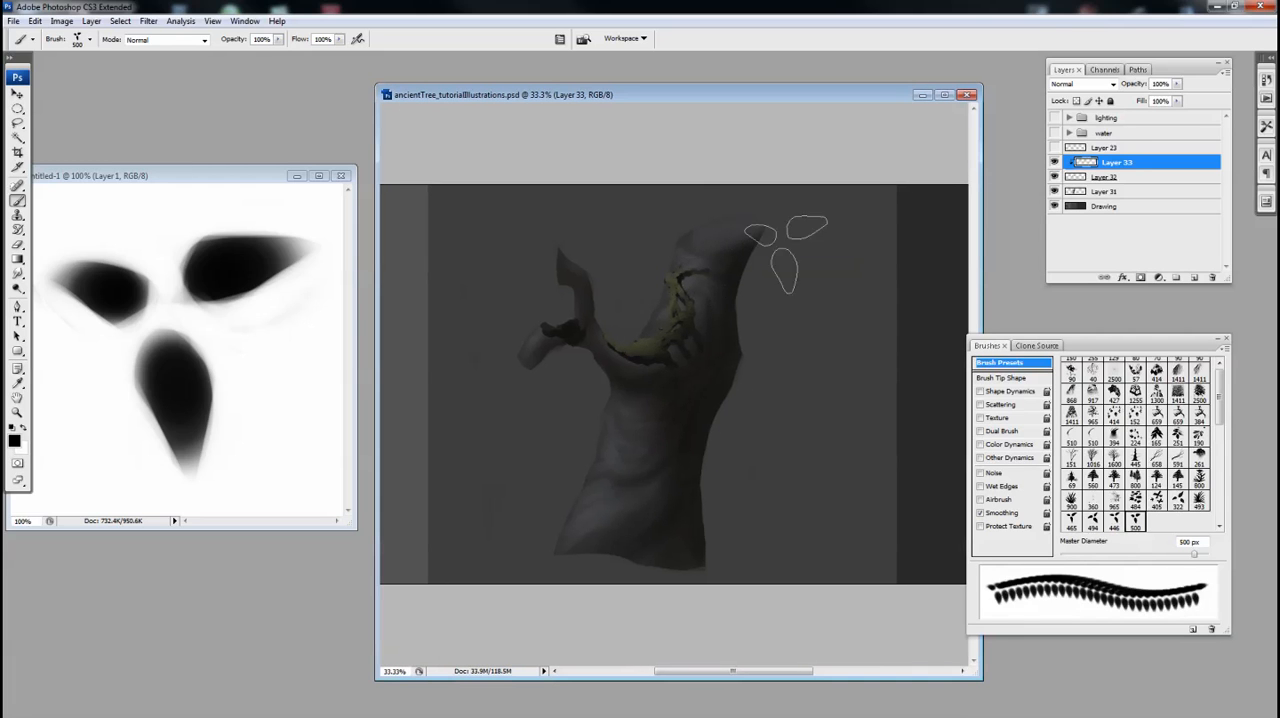
# Add a new layer above Layer 23, test the leaf brush over the tree with two strokes and undo both
pyautogui.click(1064, 147)
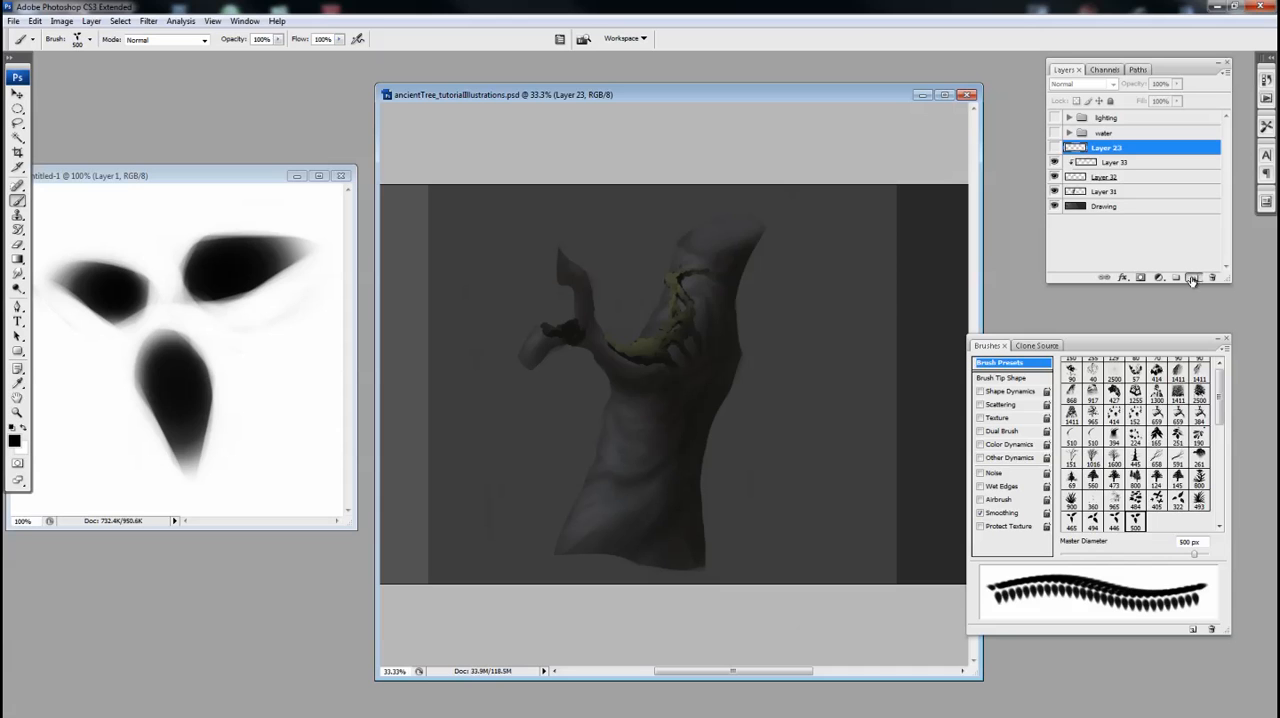
pyautogui.click(1192, 278)
pyautogui.moveTo(749, 257)
pyautogui.mouseDown()
pyautogui.moveTo(745, 390)
pyautogui.moveTo(540, 330)
pyautogui.moveTo(578, 440)
pyautogui.mouseUp()
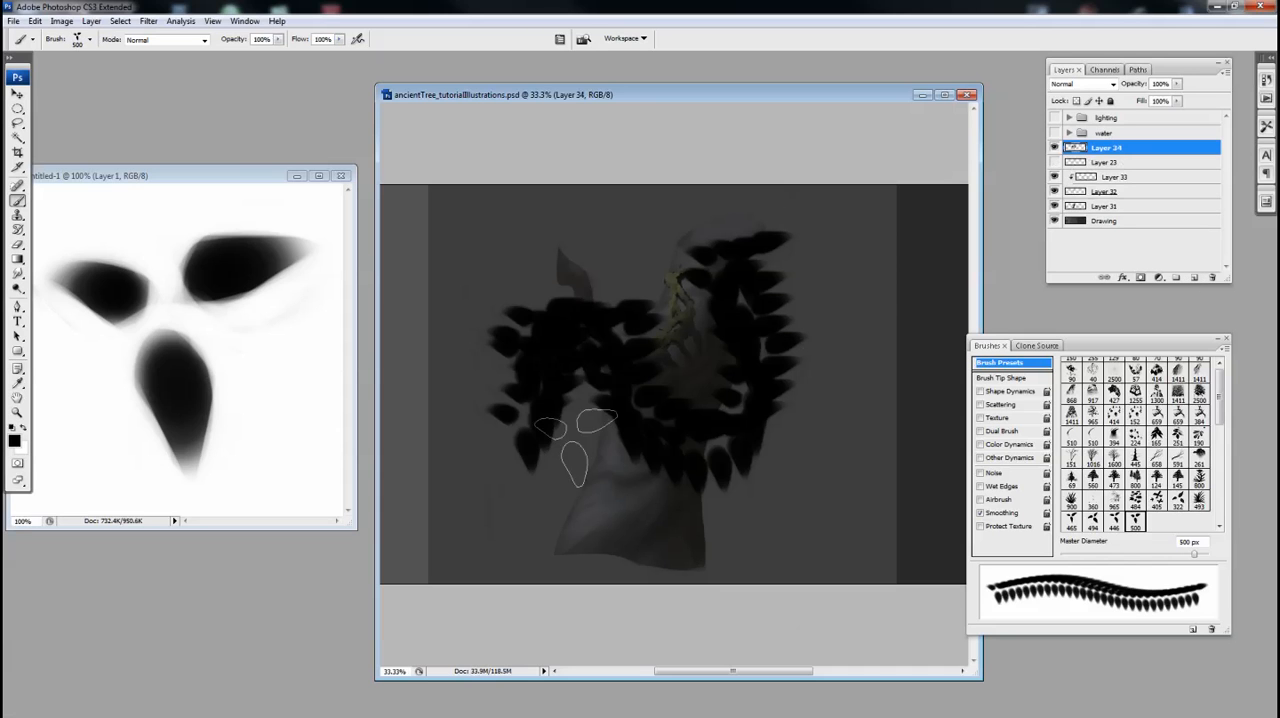
pyautogui.press('v')
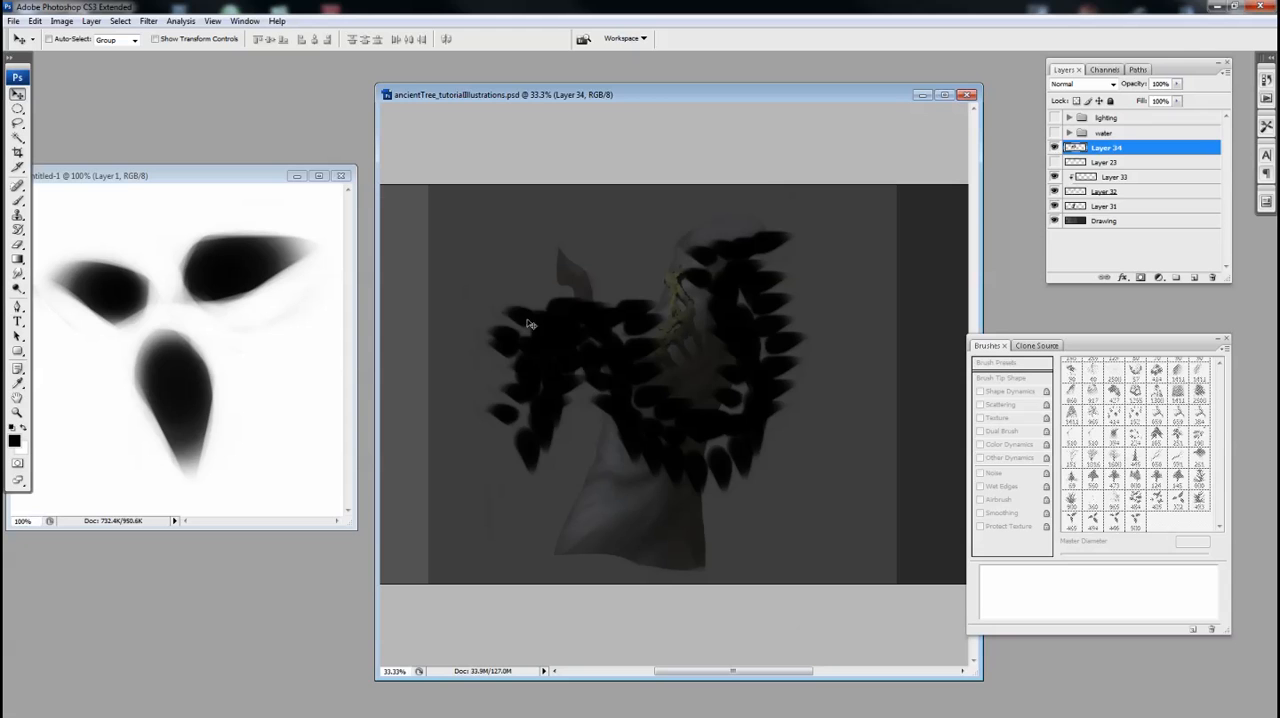
pyautogui.hotkey('ctrl', 'z')
pyautogui.press('b')
pyautogui.moveTo(745, 300)
pyautogui.mouseDown()
pyautogui.moveTo(730, 457)
pyautogui.moveTo(529, 429)
pyautogui.moveTo(500, 455)
pyautogui.moveTo(771, 443)
pyautogui.moveTo(835, 460)
pyautogui.mouseUp()
pyautogui.hotkey('ctrl', 'z')
pyautogui.moveTo(629, 95); pyautogui.dragTo(559, 100)
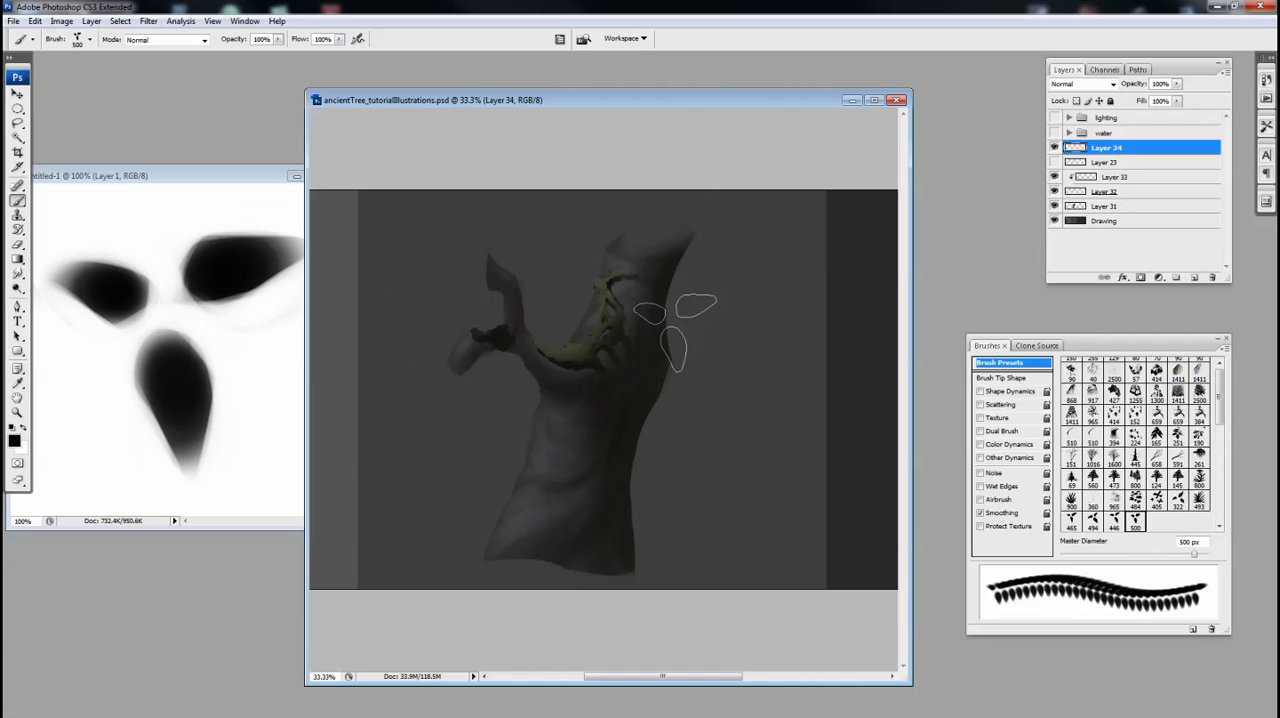
# Enable Shape Dynamics for the leaf brush, then paint test strokes beside the trunk and undo them
pyautogui.moveTo(1086, 347)
pyautogui.mouseDown()
pyautogui.moveTo(1054, 280)
pyautogui.moveTo(1040, 153)
pyautogui.mouseUp()
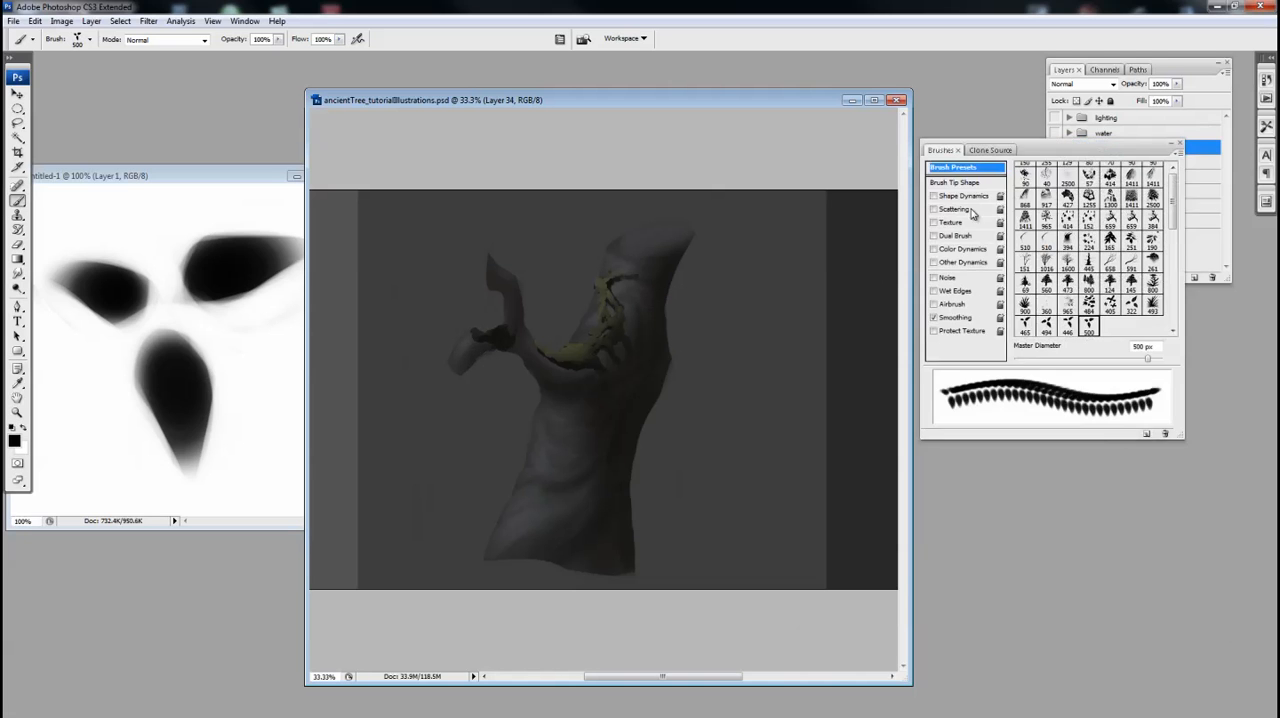
pyautogui.click(935, 197)
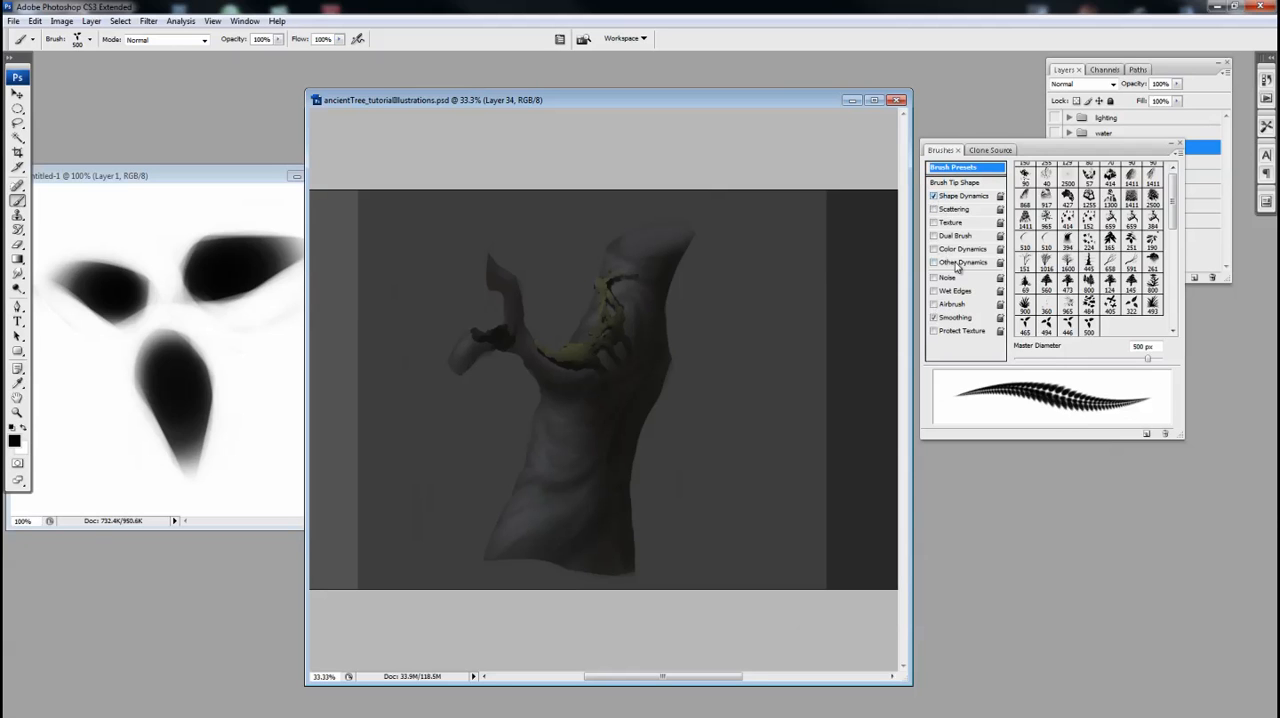
pyautogui.moveTo(742, 325)
pyautogui.mouseDown()
pyautogui.moveTo(727, 397)
pyautogui.moveTo(699, 420)
pyautogui.moveTo(658, 418)
pyautogui.moveTo(618, 475)
pyautogui.moveTo(580, 525)
pyautogui.mouseUp()
pyautogui.hotkey('ctrl', 'z')
pyautogui.click(958, 196)
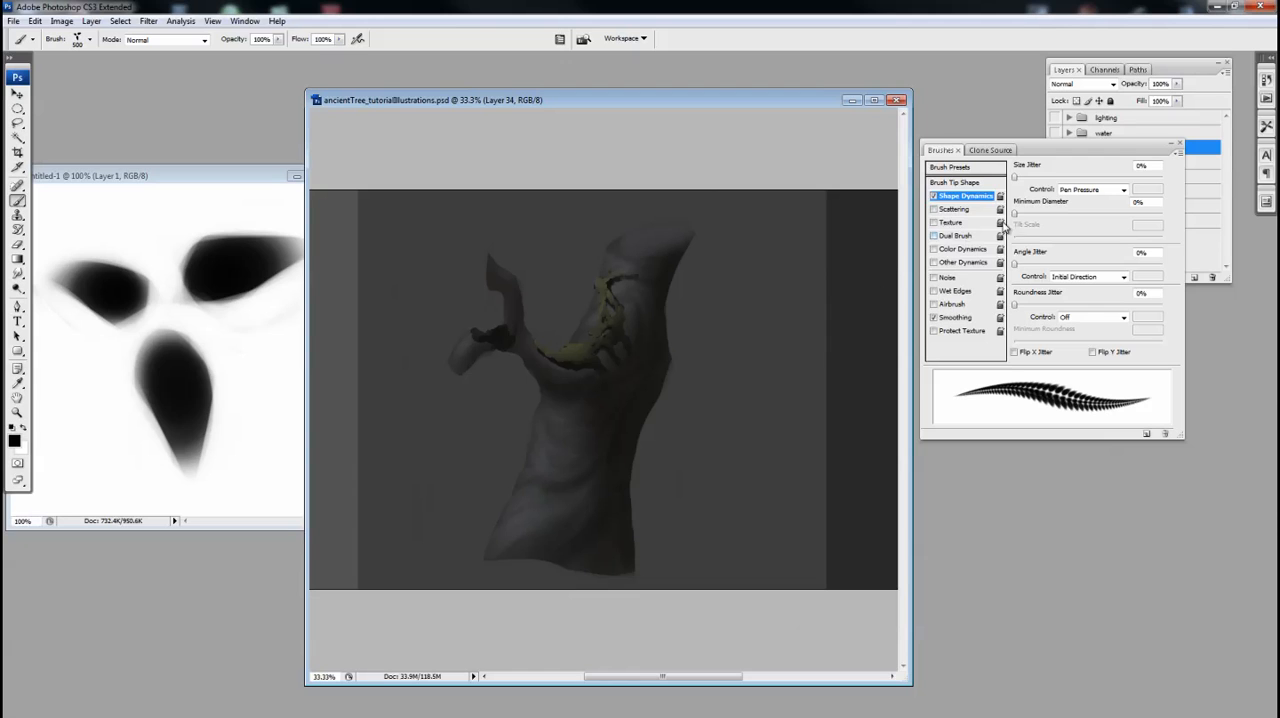
pyautogui.moveTo(771, 286)
pyautogui.mouseDown()
pyautogui.moveTo(740, 410)
pyautogui.moveTo(675, 465)
pyautogui.moveTo(650, 515)
pyautogui.mouseUp()
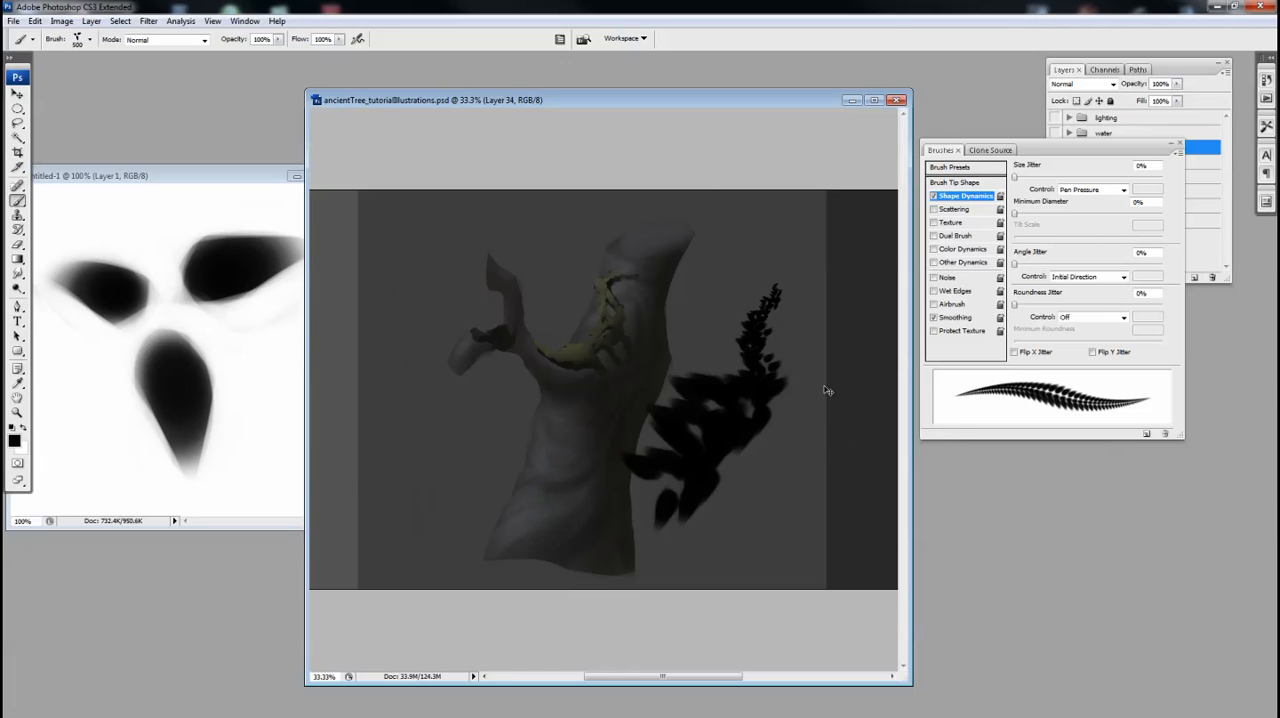
pyautogui.hotkey('ctrl', 'z')
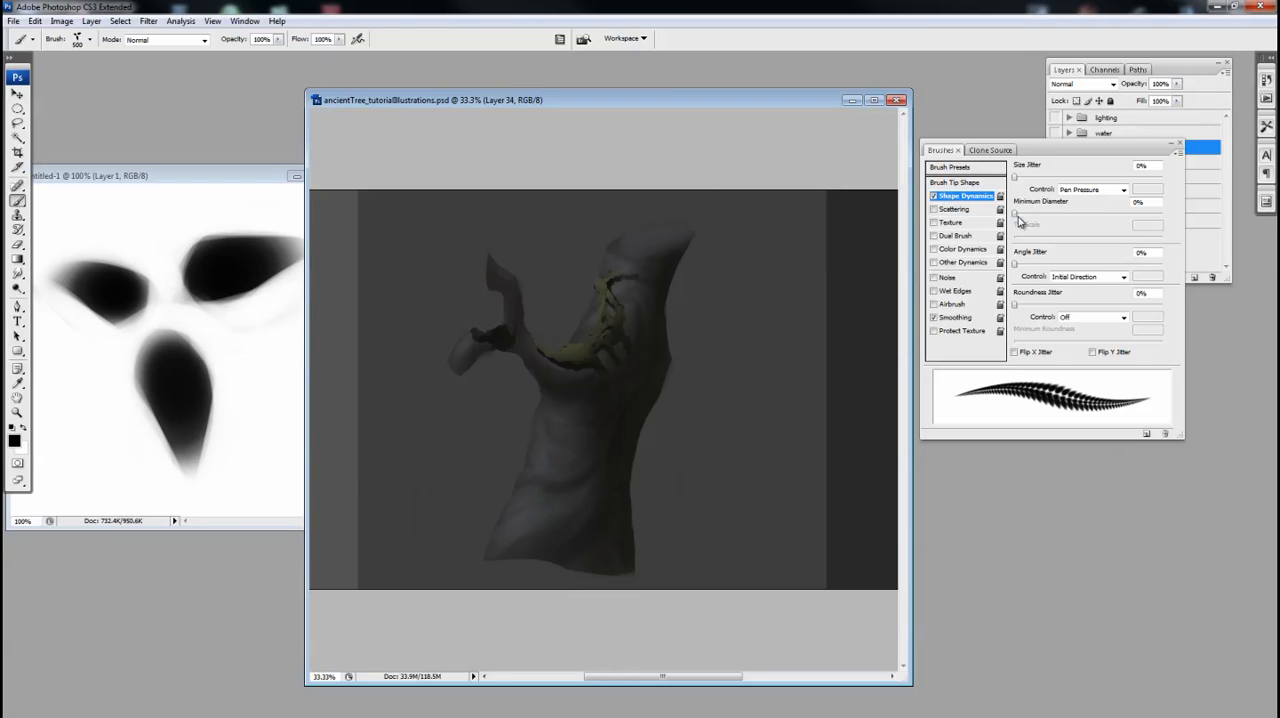
# Set the brush's minimum diameter to 43%, checking it with test strokes that are undone
pyautogui.moveTo(1019, 213); pyautogui.dragTo(1091, 228)
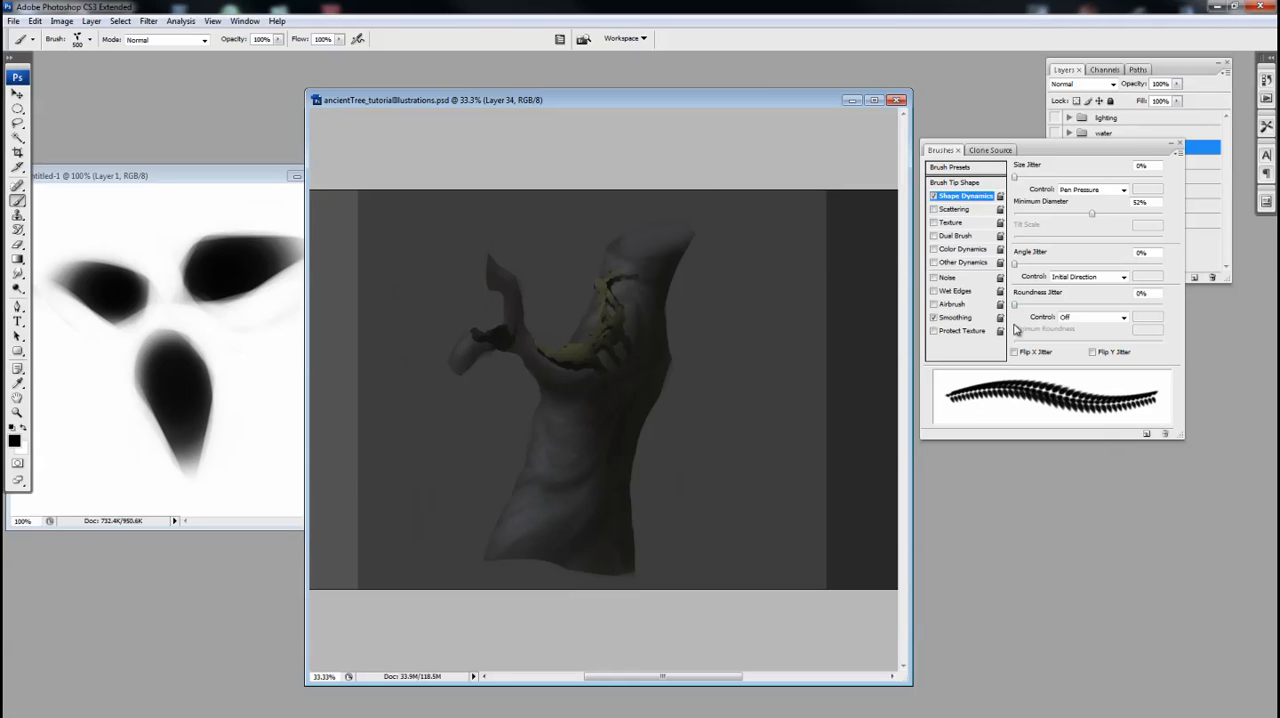
pyautogui.moveTo(752, 295)
pyautogui.mouseDown()
pyautogui.moveTo(715, 295)
pyautogui.moveTo(700, 360)
pyautogui.moveTo(660, 430)
pyautogui.moveTo(697, 335)
pyautogui.moveTo(749, 263)
pyautogui.moveTo(766, 314)
pyautogui.moveTo(843, 400)
pyautogui.mouseUp()
pyautogui.hotkey('ctrl', 'z')
pyautogui.moveTo(1091, 213); pyautogui.dragTo(1078, 213)
pyautogui.moveTo(765, 335); pyautogui.dragTo(745, 365)
pyautogui.hotkey('ctrl', 'z')
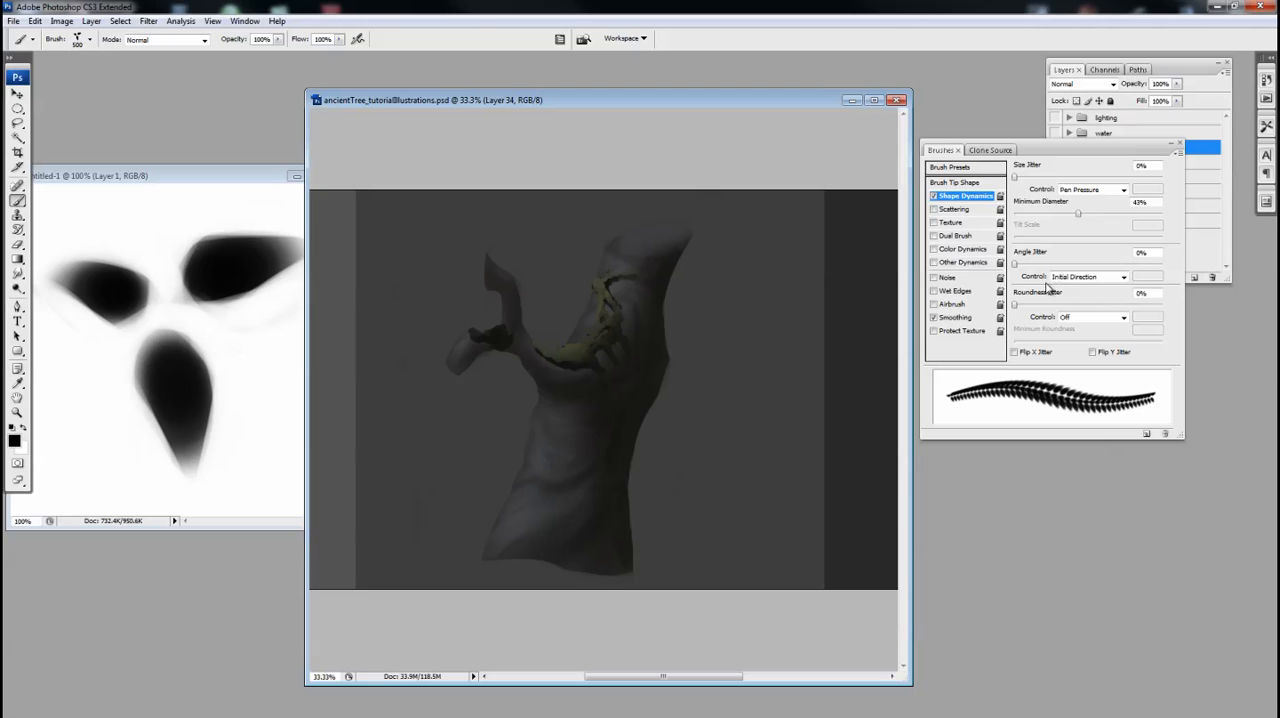
pyautogui.moveTo(775, 350)
pyautogui.mouseDown()
pyautogui.moveTo(677, 457)
pyautogui.moveTo(620, 335)
pyautogui.mouseUp()
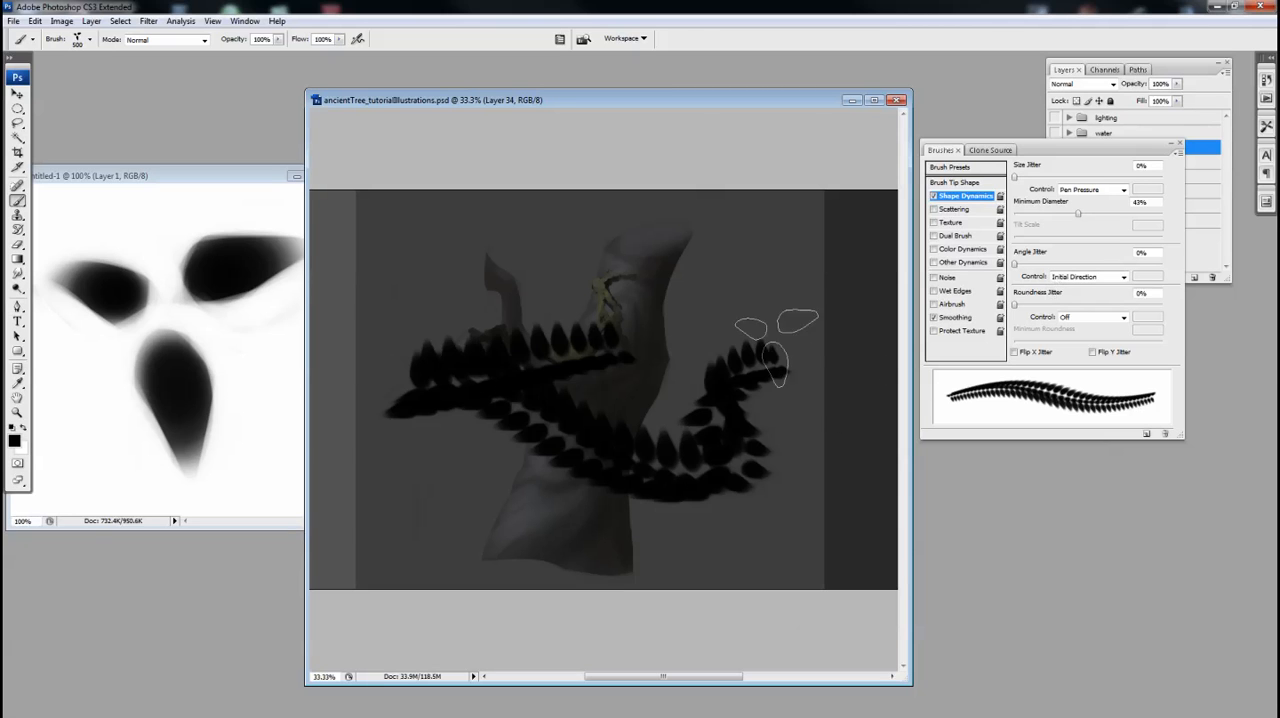
pyautogui.hotkey('ctrl', 'z')
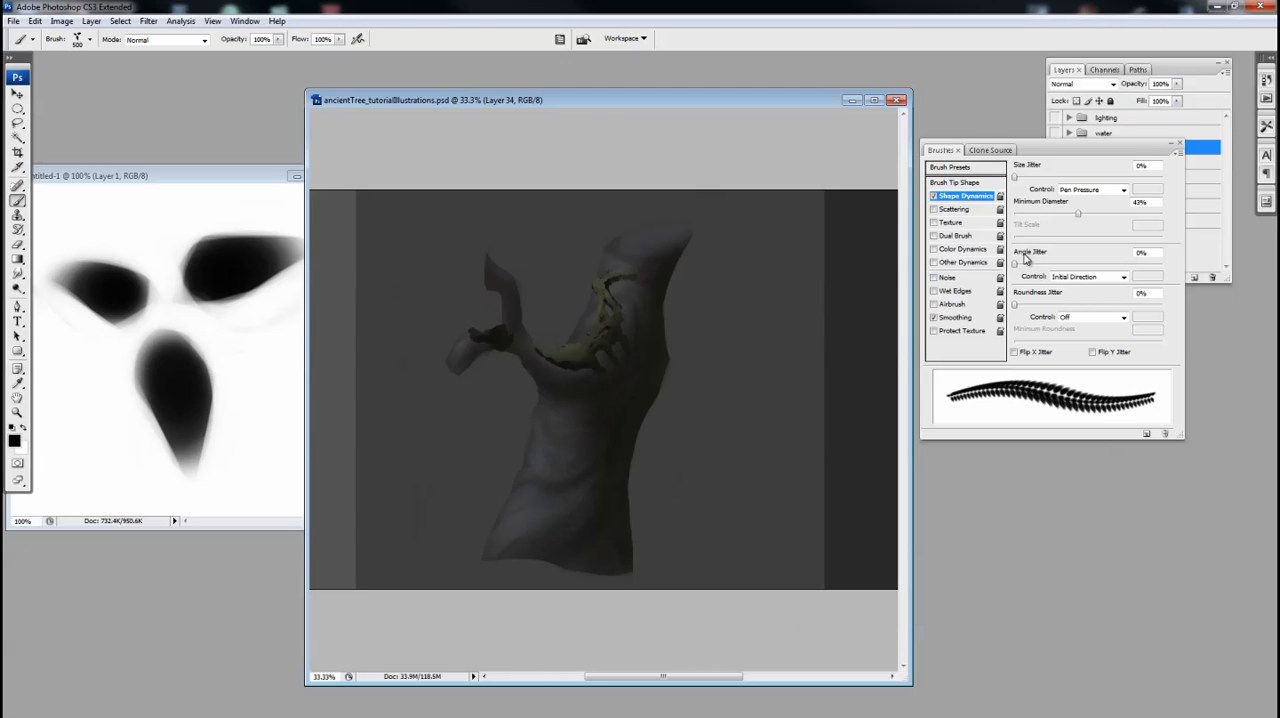
# Set the brush's angle jitter to 22% controlled by Direction and paint a black leaf cluster right of the trunk
pyautogui.moveTo(1016, 265); pyautogui.dragTo(1046, 268)
pyautogui.moveTo(768, 360)
pyautogui.mouseDown()
pyautogui.moveTo(714, 398)
pyautogui.moveTo(671, 336)
pyautogui.moveTo(628, 310)
pyautogui.moveTo(555, 310)
pyautogui.moveTo(540, 395)
pyautogui.moveTo(467, 368)
pyautogui.moveTo(422, 405)
pyautogui.moveTo(554, 442)
pyautogui.moveTo(503, 330)
pyautogui.moveTo(652, 278)
pyautogui.moveTo(633, 382)
pyautogui.moveTo(712, 285)
pyautogui.moveTo(735, 435)
pyautogui.mouseUp()
pyautogui.hotkey('ctrl', 'z')
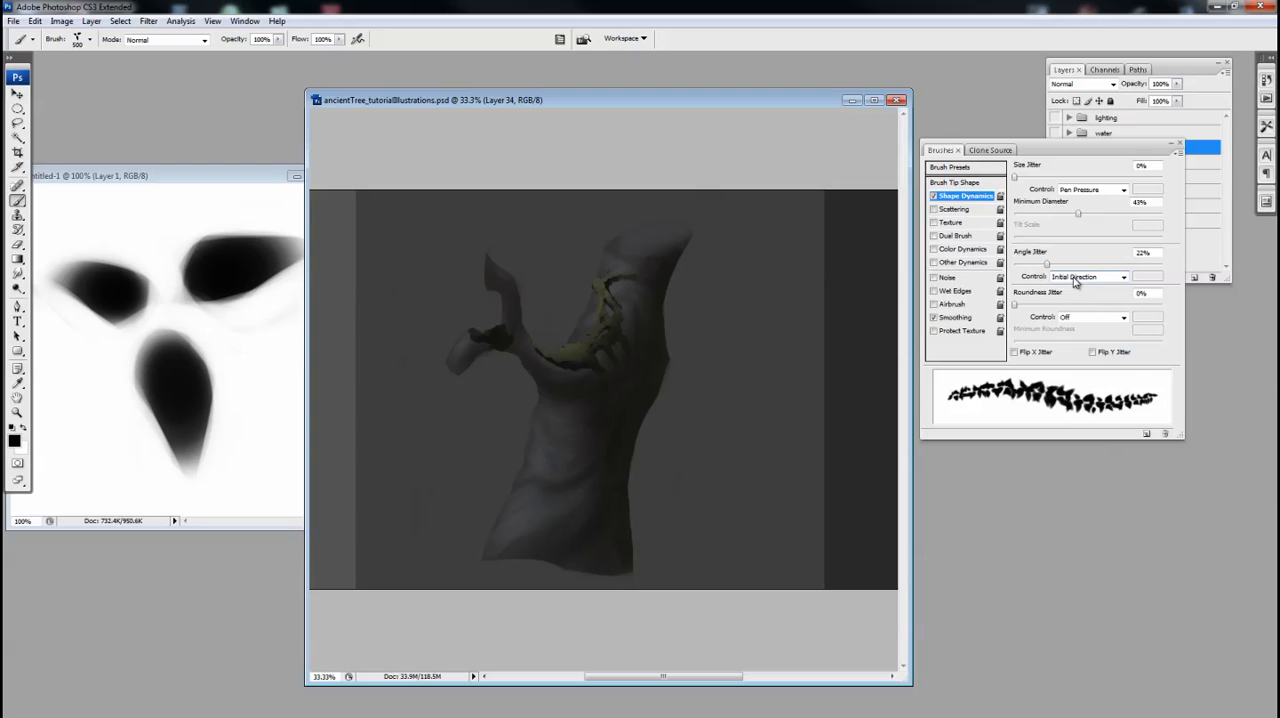
pyautogui.click(1075, 277)
pyautogui.click(1066, 368)
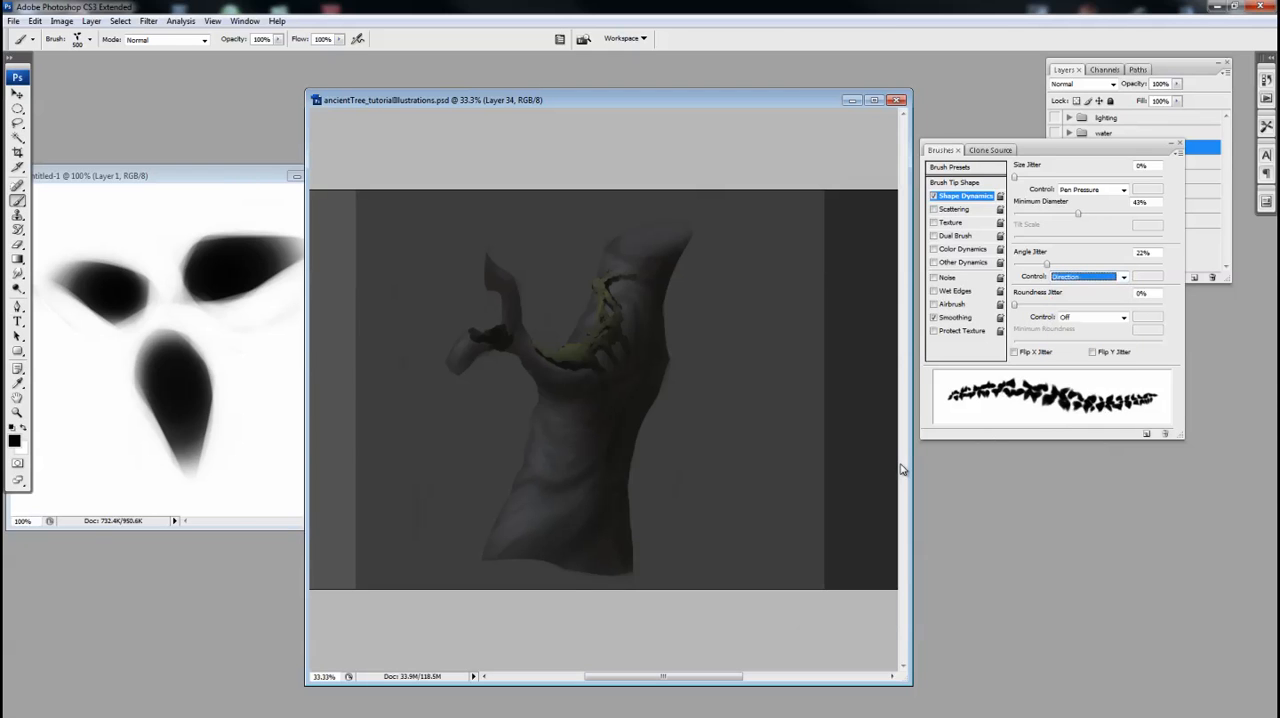
pyautogui.moveTo(769, 391)
pyautogui.mouseDown()
pyautogui.moveTo(736, 383)
pyautogui.moveTo(760, 372)
pyautogui.moveTo(752, 418)
pyautogui.moveTo(733, 358)
pyautogui.moveTo(716, 354)
pyautogui.moveTo(700, 383)
pyautogui.moveTo(709, 417)
pyautogui.moveTo(734, 358)
pyautogui.moveTo(774, 354)
pyautogui.moveTo(785, 386)
pyautogui.moveTo(750, 461)
pyautogui.moveTo(712, 429)
pyautogui.moveTo(665, 421)
pyautogui.moveTo(735, 350)
pyautogui.mouseUp()
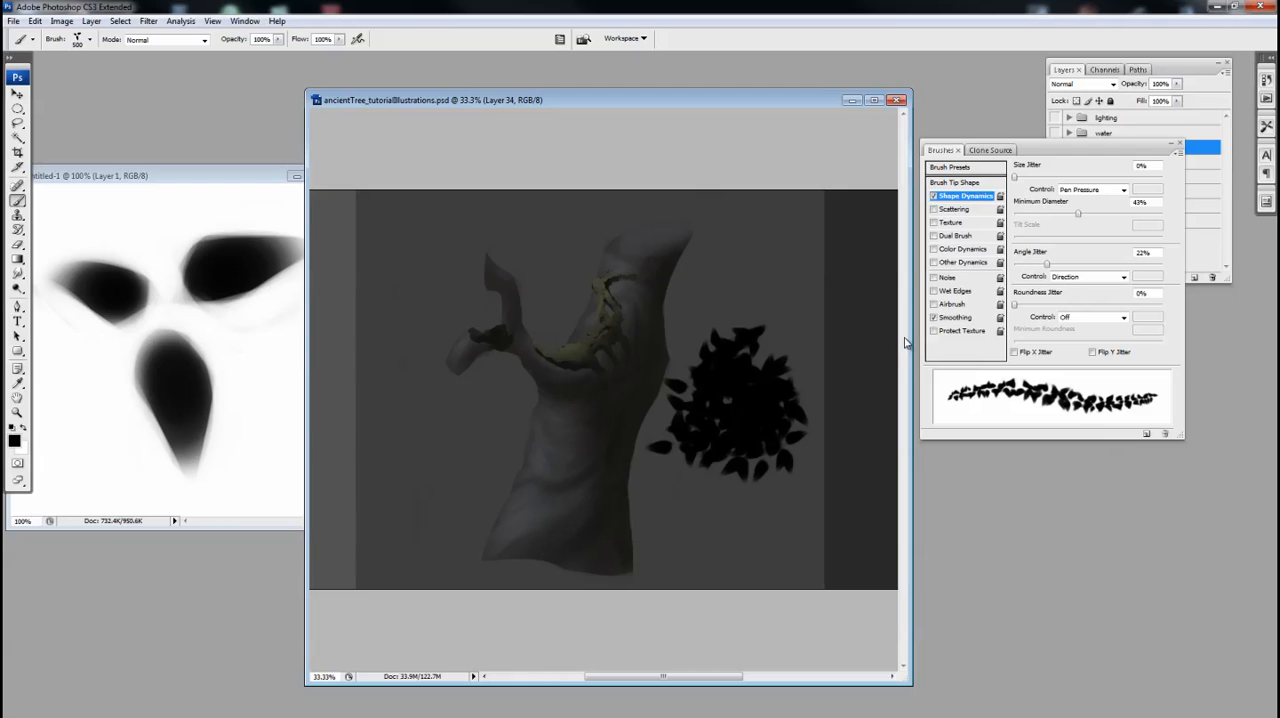
# Enable Other Dynamics, reduce the brush to 250 px and paint a second black leaf cluster beside the upper trunk
pyautogui.click(934, 263)
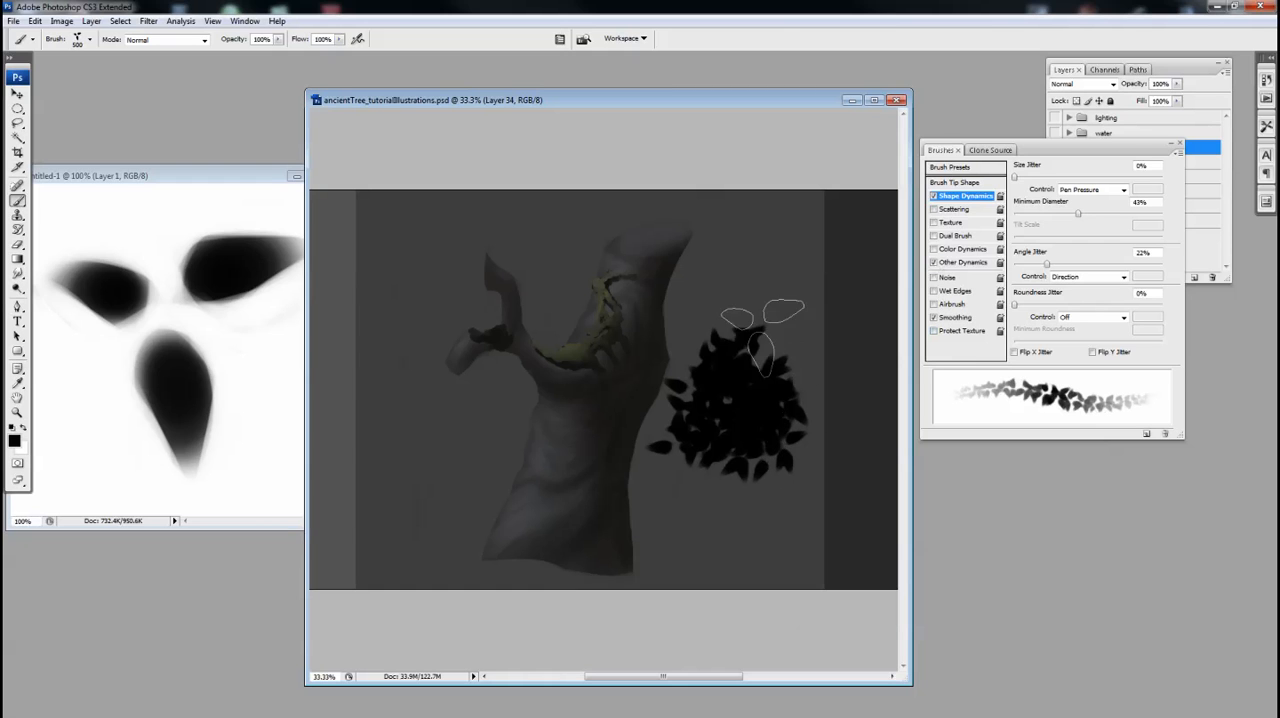
pyautogui.moveTo(737, 287)
pyautogui.mouseDown()
pyautogui.moveTo(663, 295)
pyautogui.moveTo(733, 266)
pyautogui.moveTo(754, 279)
pyautogui.moveTo(750, 303)
pyautogui.moveTo(718, 271)
pyautogui.moveTo(687, 279)
pyautogui.moveTo(685, 317)
pyautogui.moveTo(695, 267)
pyautogui.moveTo(668, 278)
pyautogui.moveTo(697, 317)
pyautogui.moveTo(760, 267)
pyautogui.moveTo(765, 300)
pyautogui.moveTo(744, 308)
pyautogui.moveTo(680, 278)
pyautogui.moveTo(729, 263)
pyautogui.moveTo(731, 241)
pyautogui.moveTo(724, 269)
pyautogui.moveTo(677, 268)
pyautogui.moveTo(665, 287)
pyautogui.moveTo(673, 330)
pyautogui.moveTo(718, 304)
pyautogui.moveTo(762, 316)
pyautogui.moveTo(758, 290)
pyautogui.moveTo(718, 312)
pyautogui.mouseUp()
pyautogui.press('[')
pyautogui.press('[')
pyautogui.press('[')
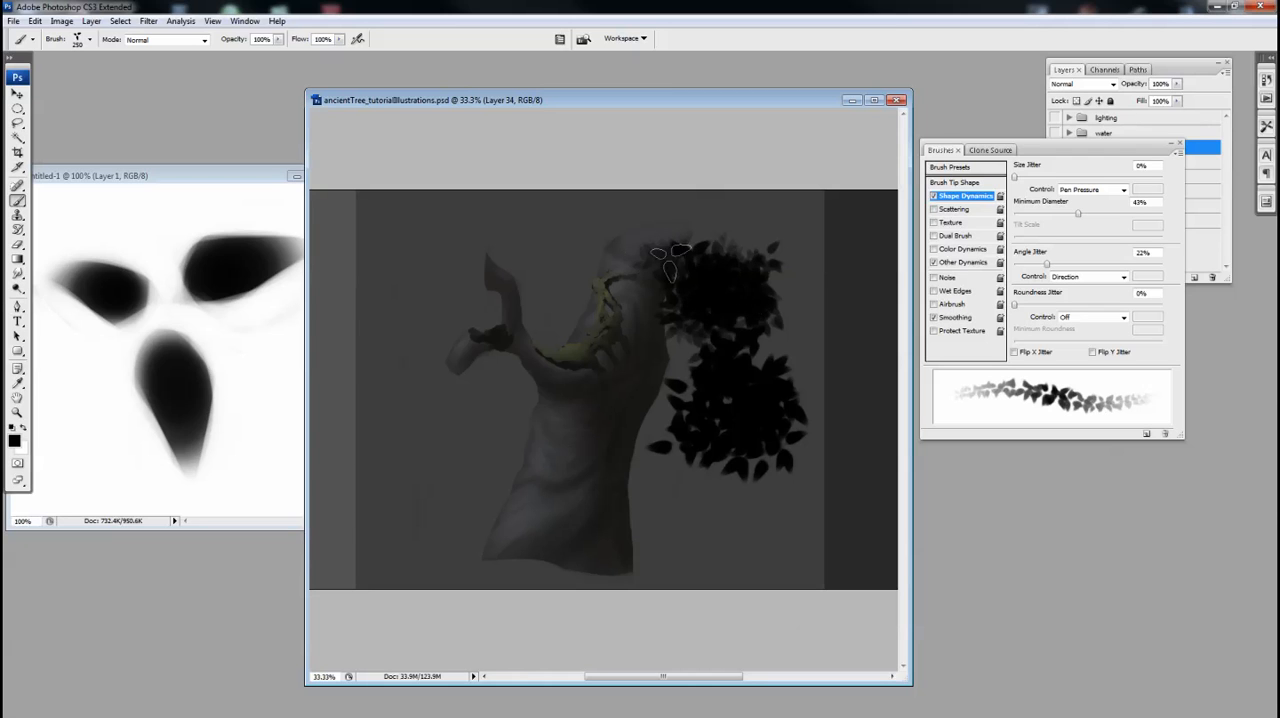
# Pick a dark orange-brown foreground colour and paint a small leaf cluster left of the broken branch
pyautogui.click(14, 437)
pyautogui.moveTo(658, 424)
pyautogui.mouseDown()
pyautogui.moveTo(664, 450)
pyautogui.moveTo(662, 428)
pyautogui.mouseUp()
pyautogui.click(606, 372)
pyautogui.click(775, 268)
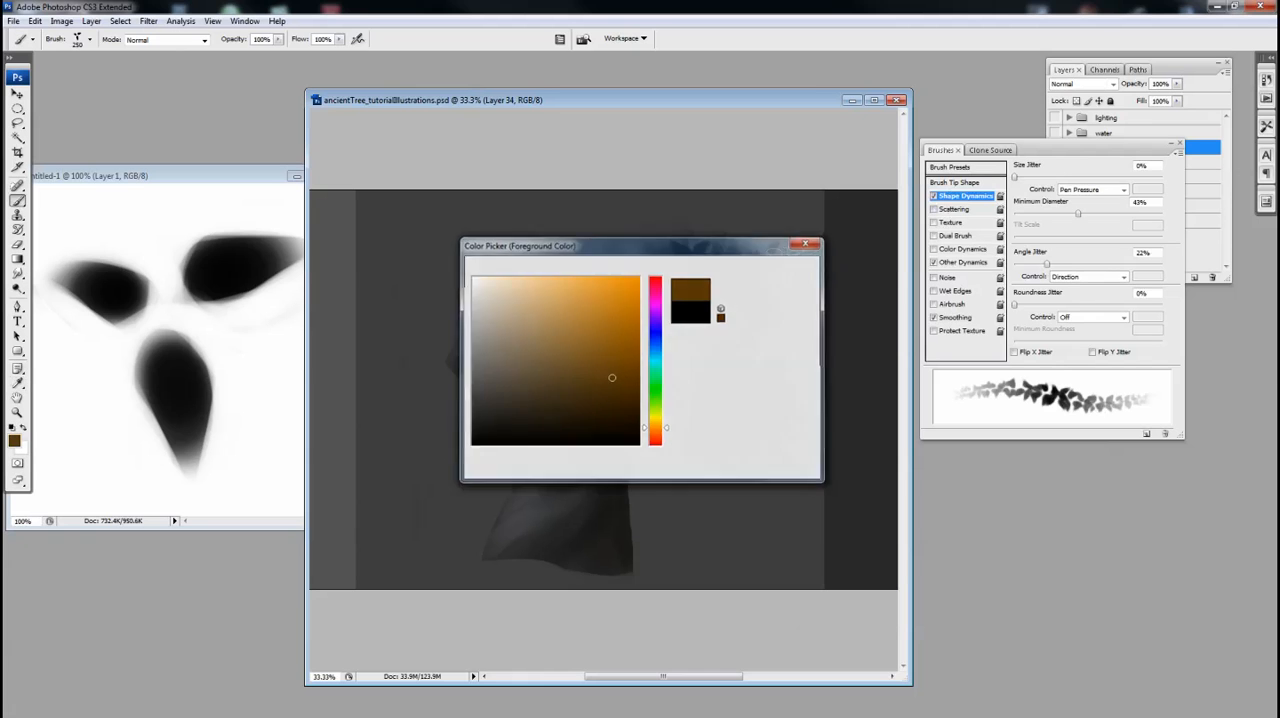
pyautogui.moveTo(398, 308); pyautogui.dragTo(414, 371)
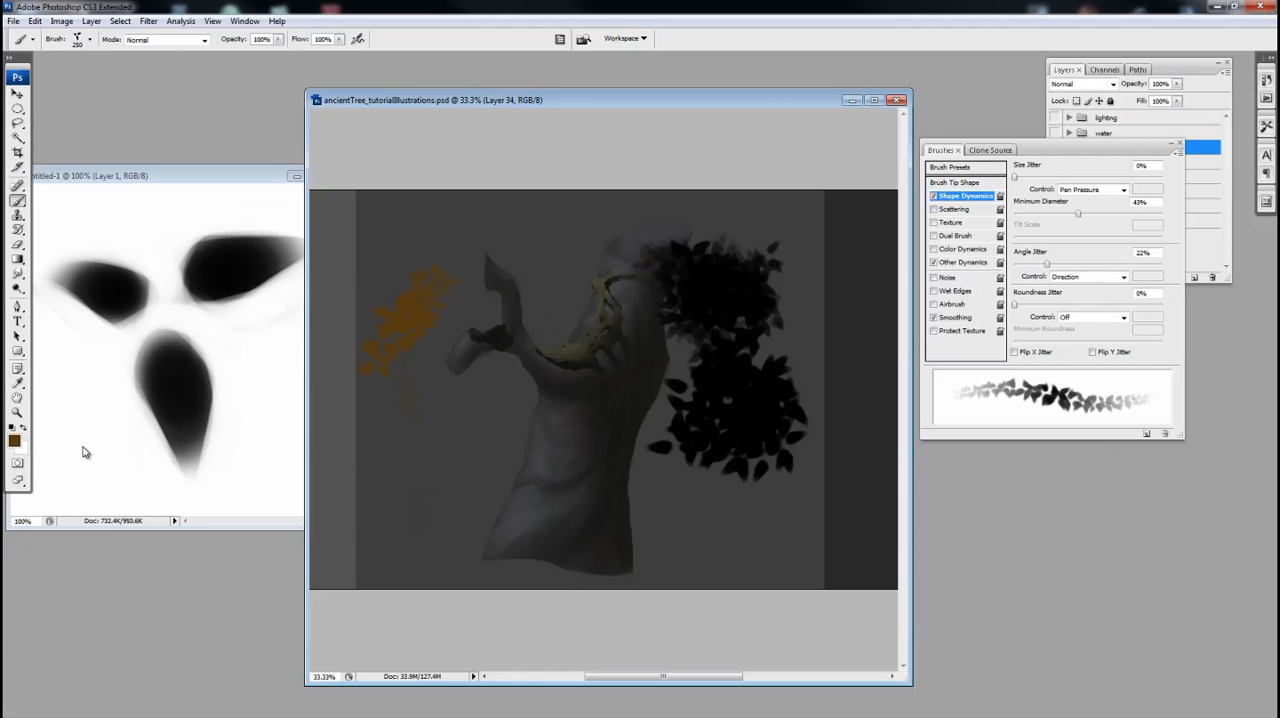
# Change the foreground colour to bright red and paint a leaf cluster left of the lower trunk
pyautogui.click(13, 439)
pyautogui.click(655, 444)
pyautogui.moveTo(620, 400); pyautogui.dragTo(676, 284)
pyautogui.click(766, 270)
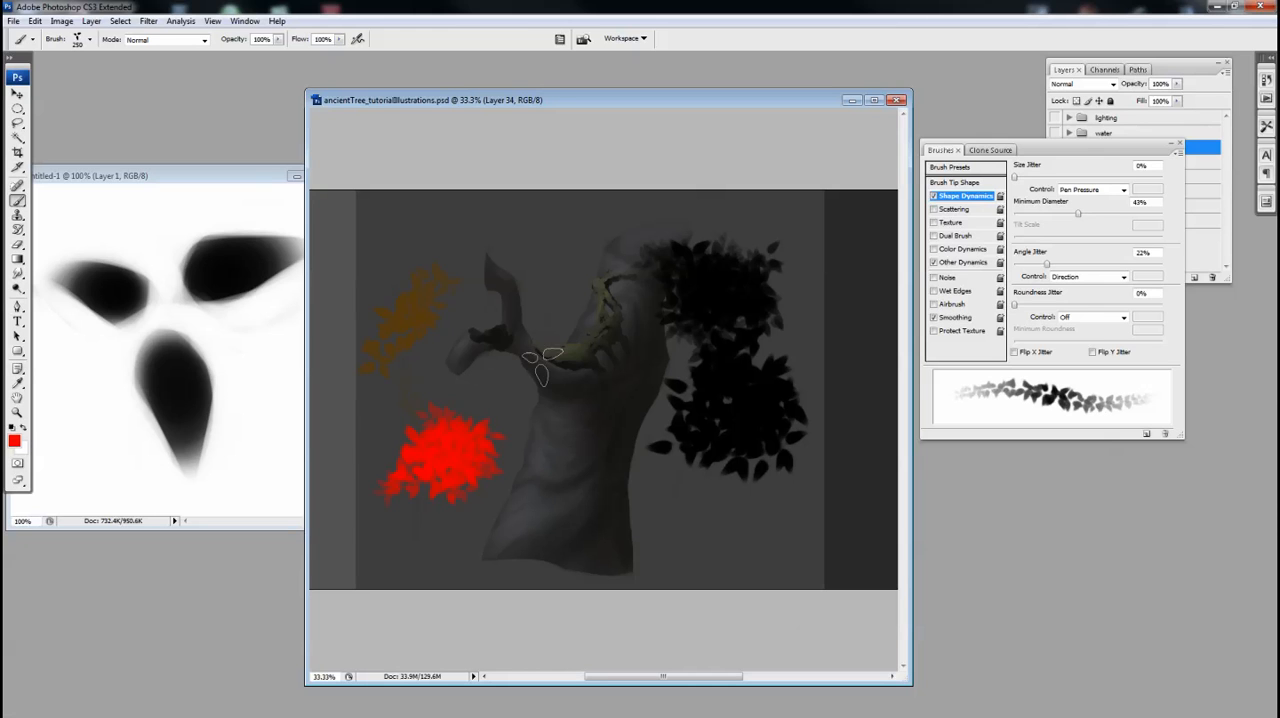
# Add a new layer above Layer 34 and paint light pinkish-red highlight leaves over the top of the red cluster
pyautogui.moveTo(1053, 152); pyautogui.dragTo(1071, 364)
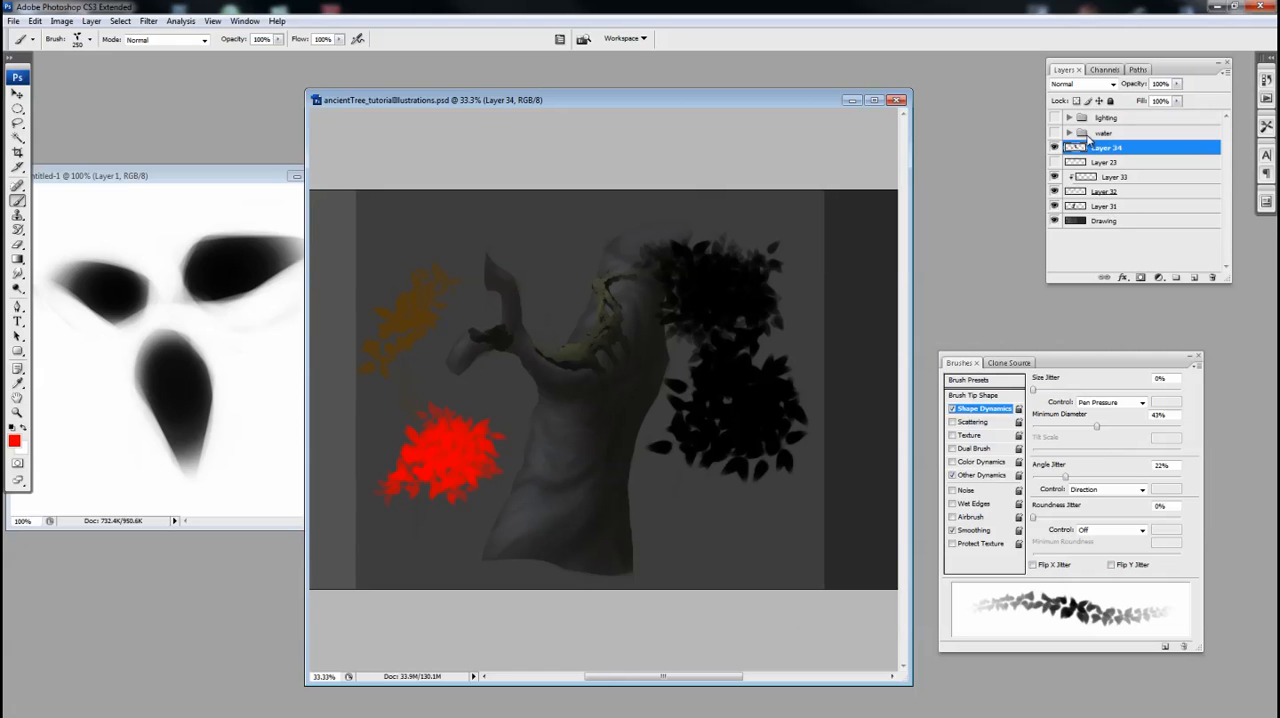
pyautogui.click(1195, 278)
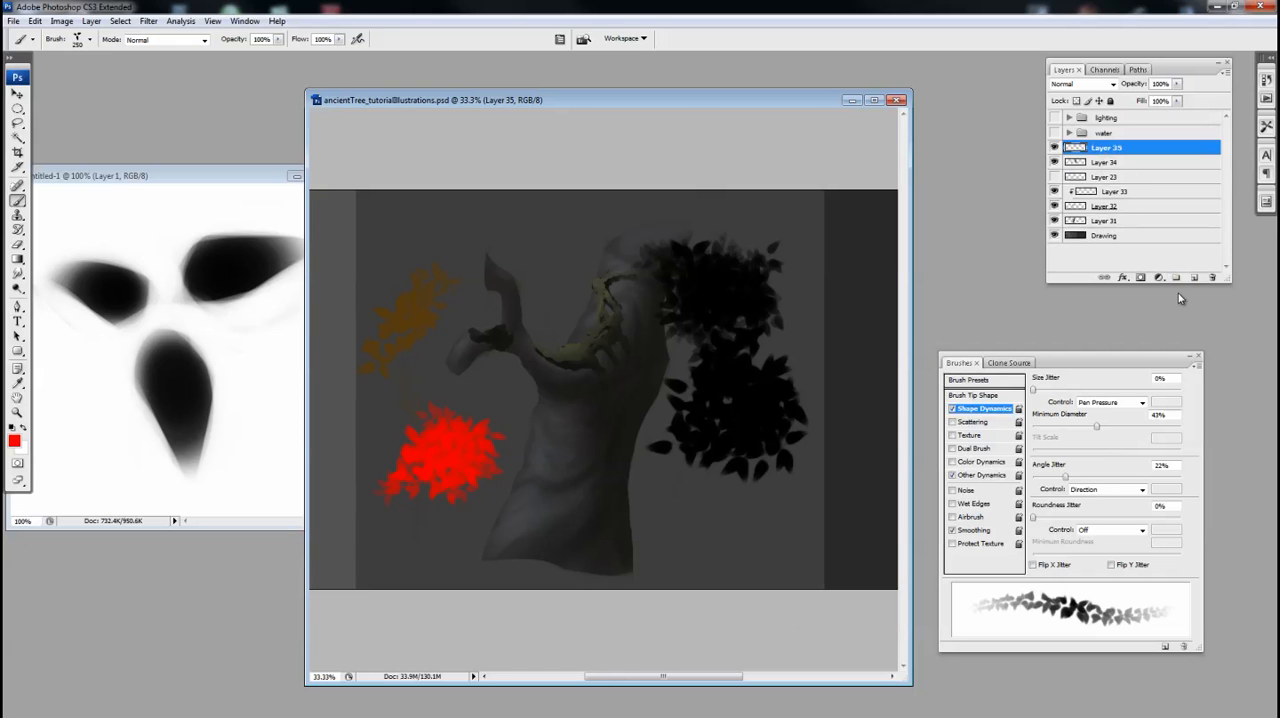
pyautogui.click(15, 439)
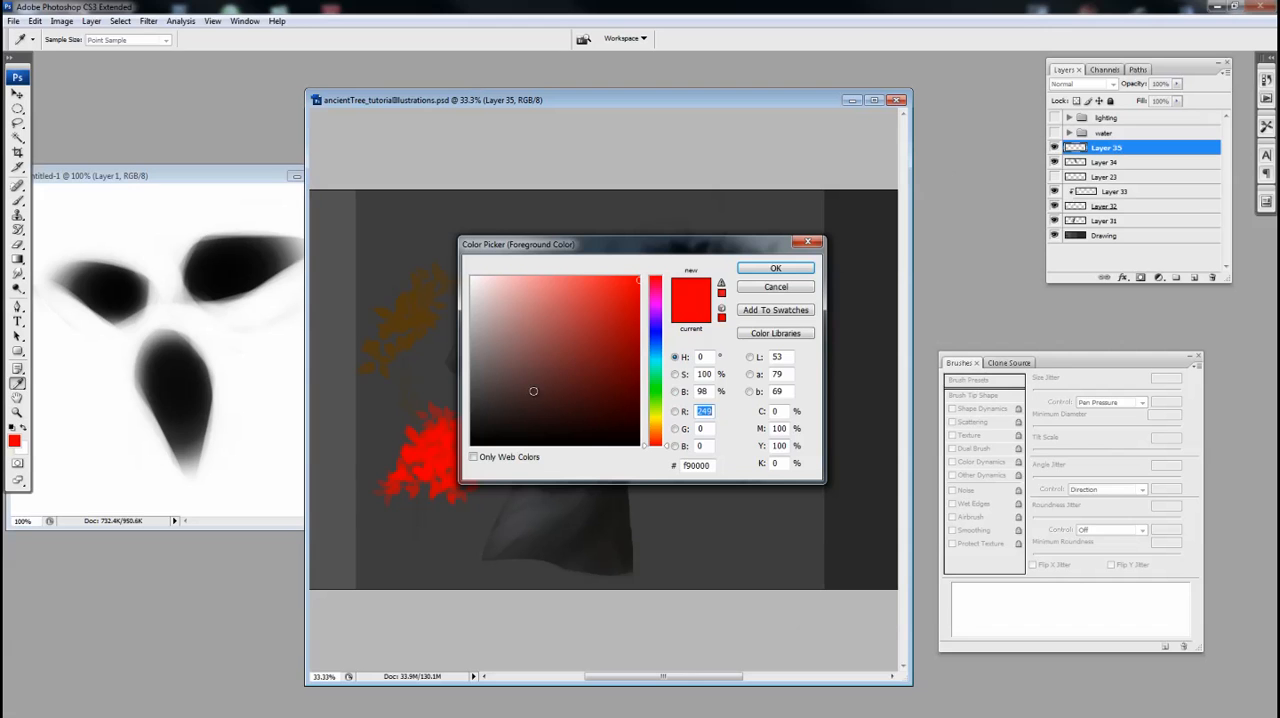
pyautogui.click(609, 298)
pyautogui.click(775, 268)
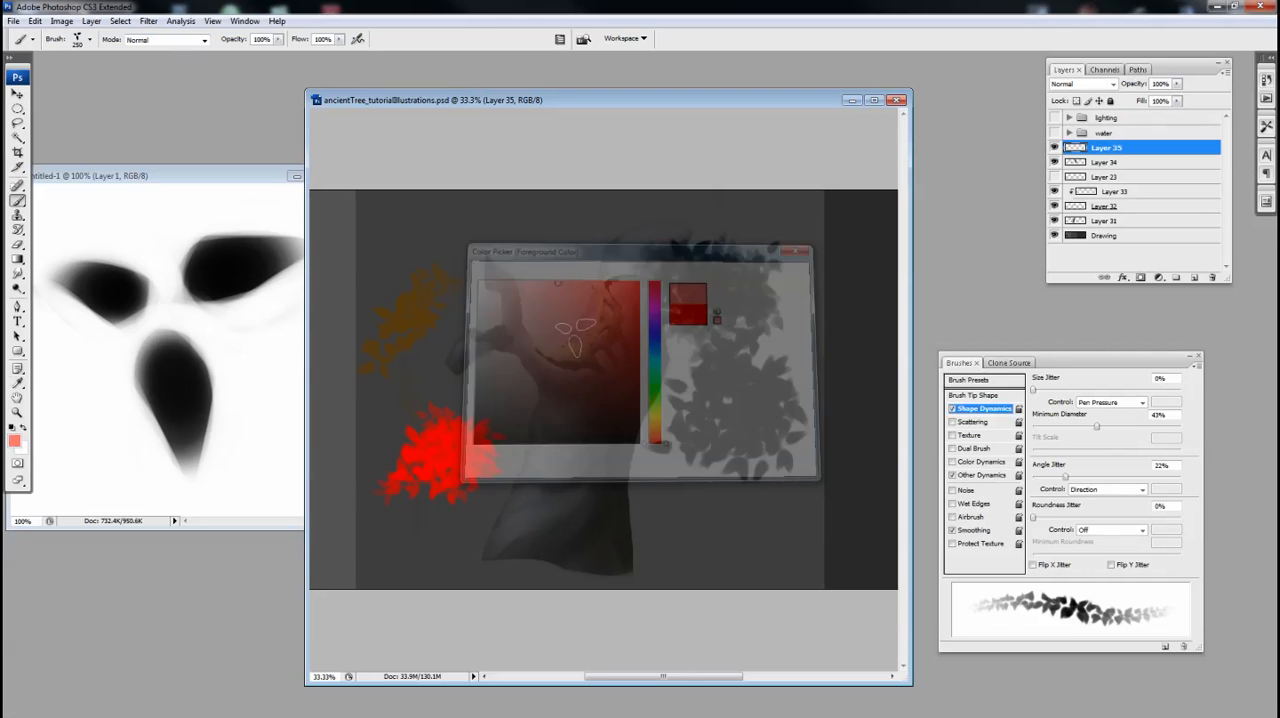
pyautogui.moveTo(447, 422)
pyautogui.mouseDown()
pyautogui.moveTo(407, 455)
pyautogui.moveTo(450, 415)
pyautogui.mouseUp()
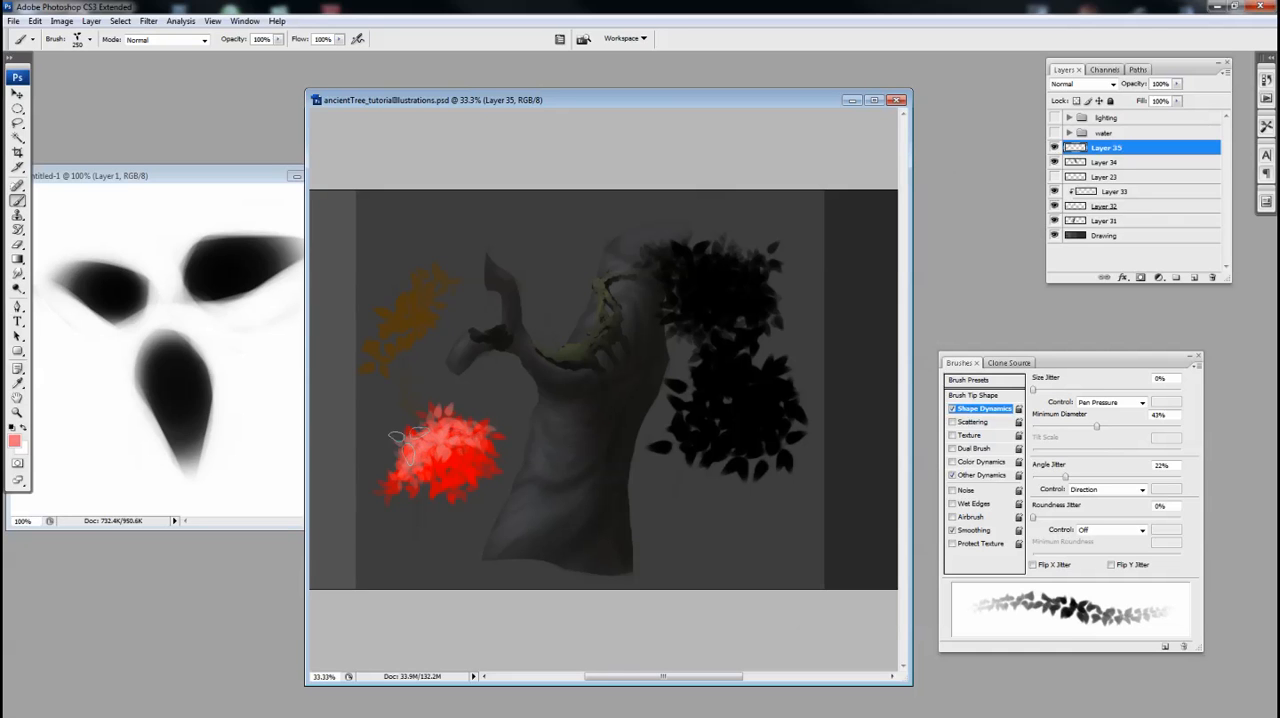
pyautogui.moveTo(448, 420); pyautogui.dragTo(479, 435)
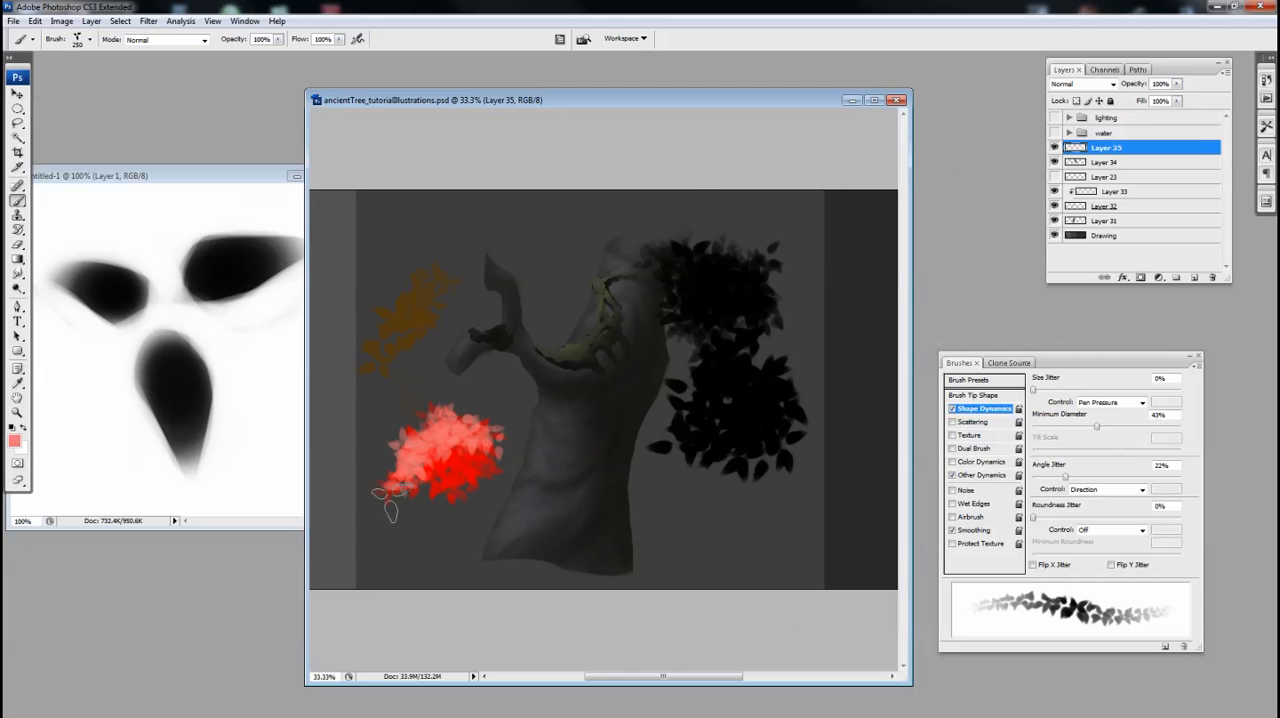
# Try a Hue/Saturation adjustment on Layer 35 with saturation raised to +83
pyautogui.moveTo(626, 471); pyautogui.dragTo(620, 471)
pyautogui.hotkey('ctrl', 'u')
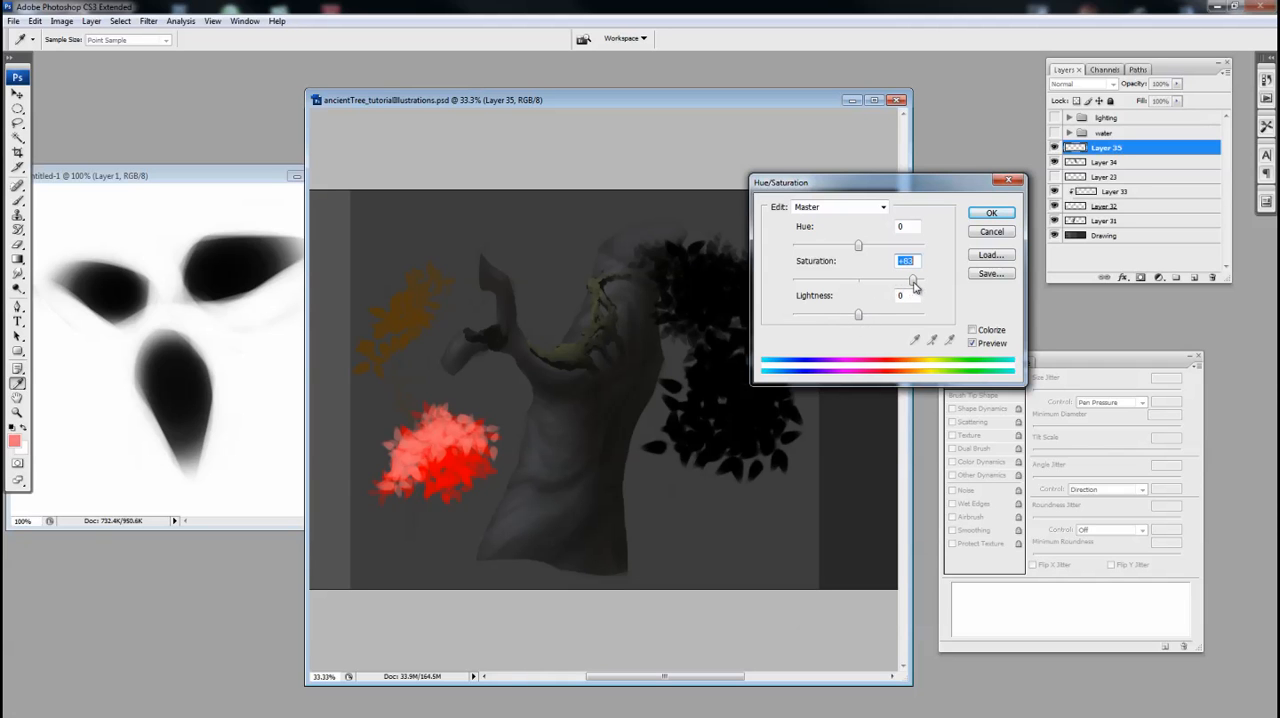
pyautogui.click(992, 233)
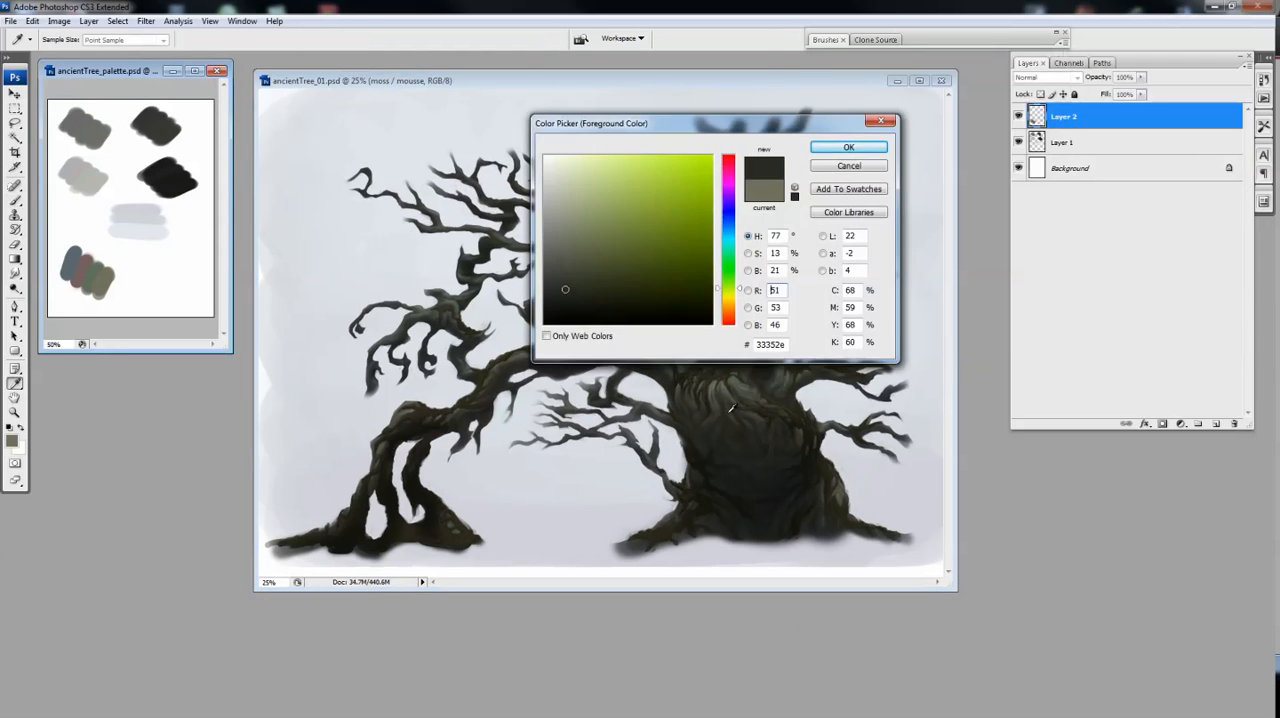
# Switch to the ancientTree_palette document and paint an overlapping pair of dark and orange-brown swatches beside the grey-green pair
pyautogui.click(13, 441)
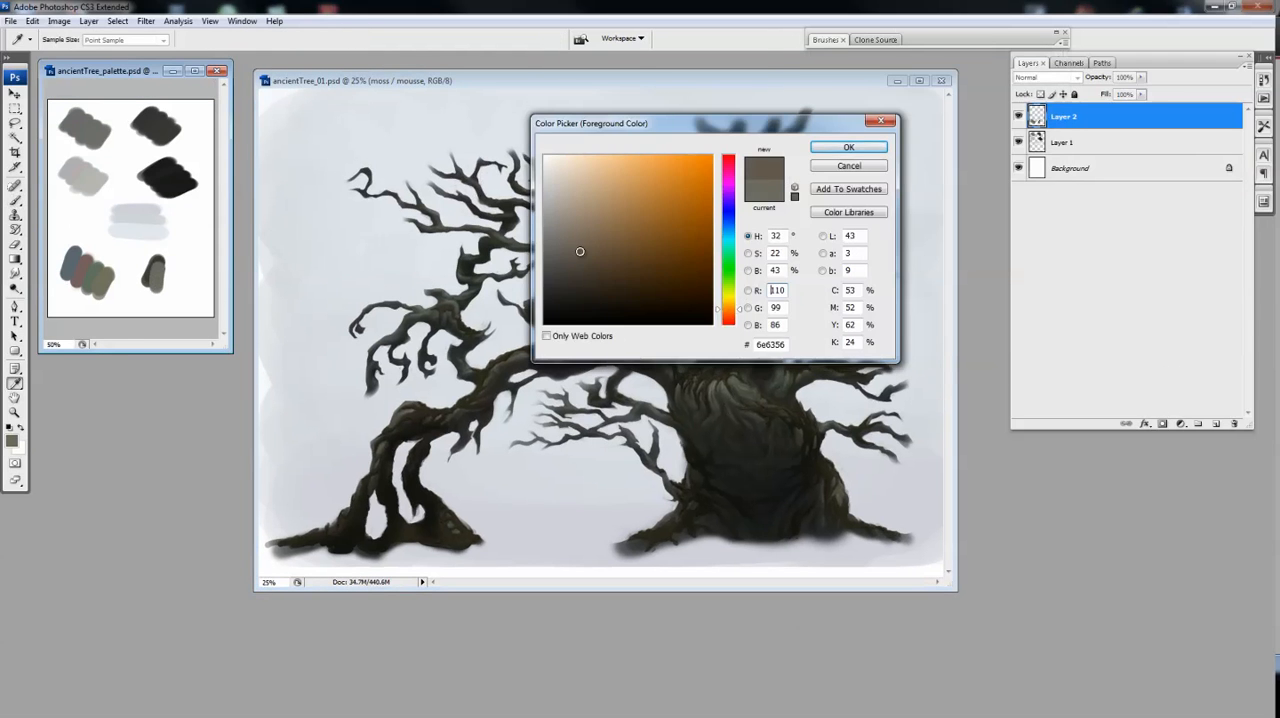
pyautogui.moveTo(184, 252); pyautogui.dragTo(187, 272)
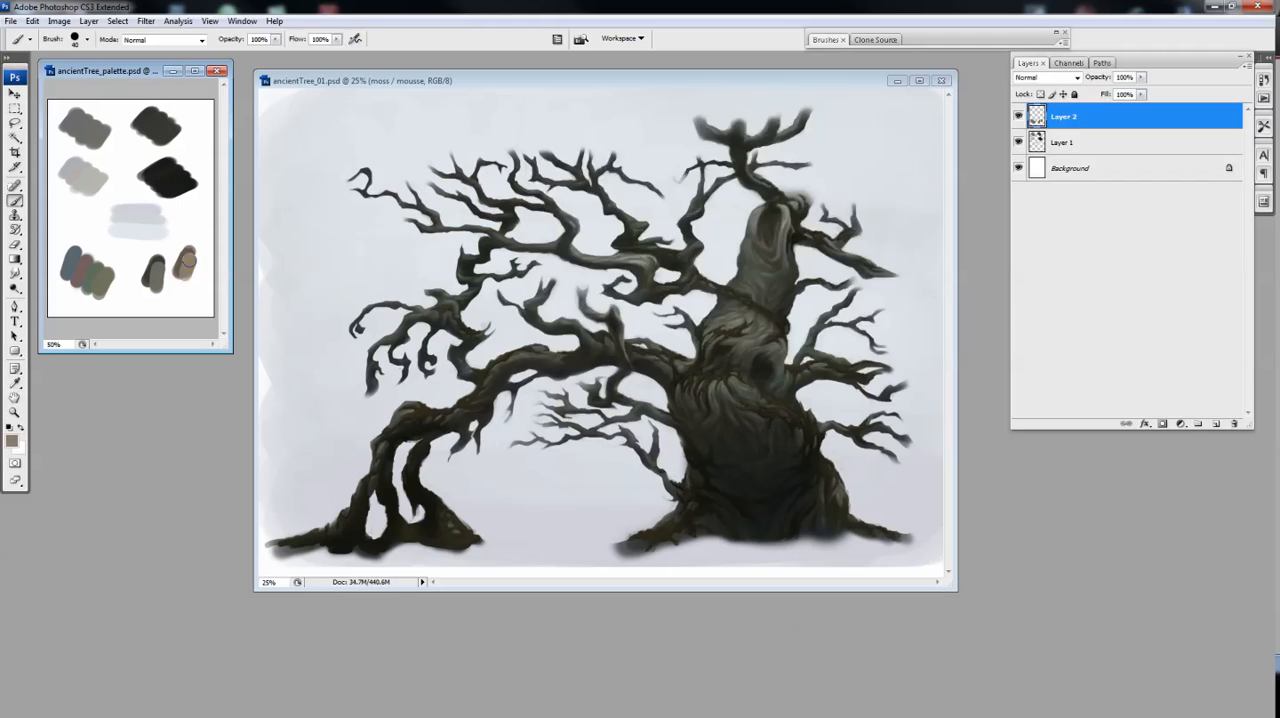
pyautogui.click(13, 441)
pyautogui.moveTo(184, 256); pyautogui.dragTo(190, 282)
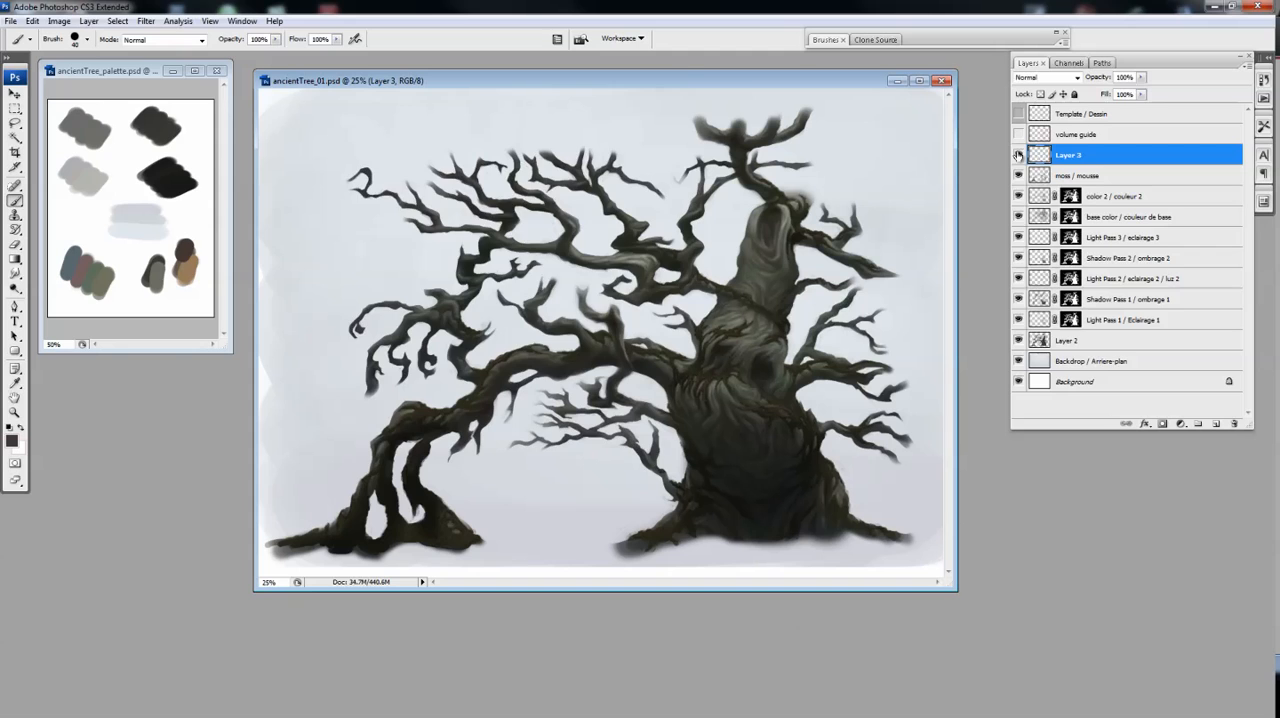
# Create a white 500 by 500 pixel document, paint three dark leaf shapes at different angles and clean up their edges
pyautogui.hotkey('ctrl', 'n')
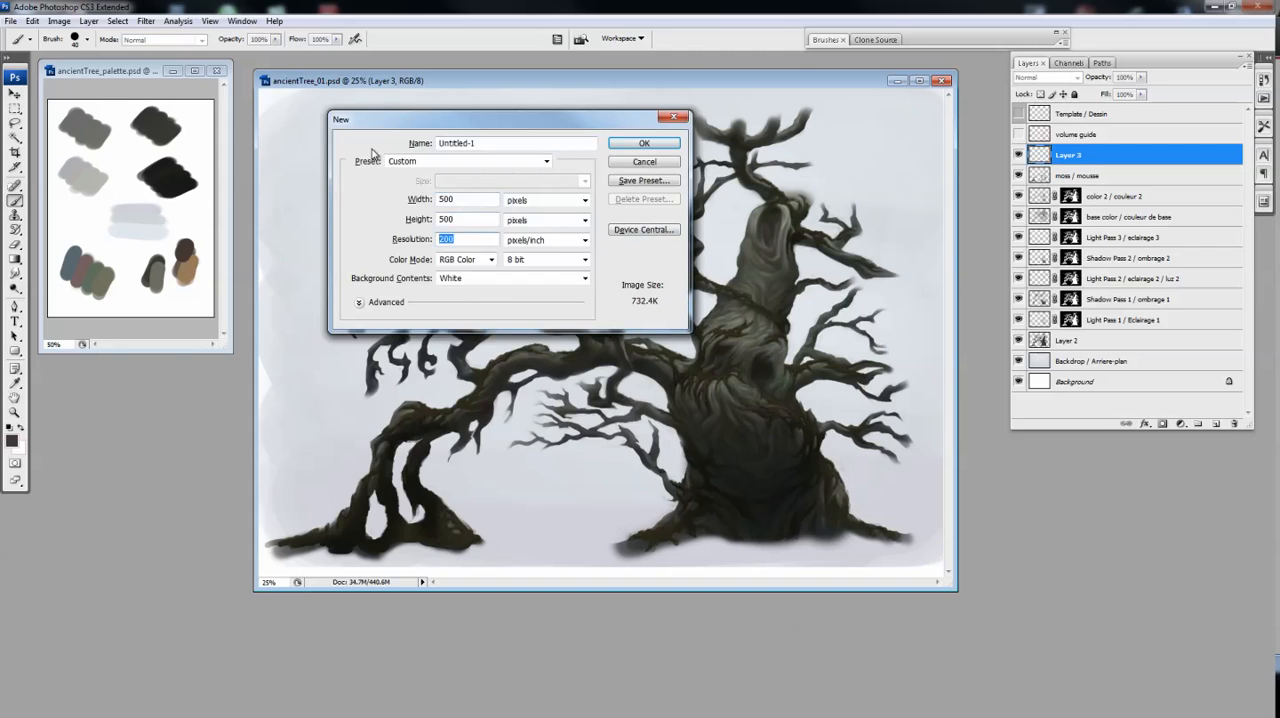
pyautogui.press('Return')
pyautogui.moveTo(489, 266)
pyautogui.mouseDown()
pyautogui.moveTo(514, 280)
pyautogui.moveTo(480, 340)
pyautogui.mouseUp()
pyautogui.moveTo(510, 392); pyautogui.dragTo(550, 444)
pyautogui.moveTo(422, 363)
pyautogui.mouseDown()
pyautogui.moveTo(366, 391)
pyautogui.moveTo(375, 424)
pyautogui.mouseUp()
pyautogui.press('e')
pyautogui.moveTo(374, 338); pyautogui.dragTo(350, 380)
pyautogui.moveTo(485, 270); pyautogui.dragTo(530, 248)
pyautogui.moveTo(566, 277); pyautogui.dragTo(552, 322)
pyautogui.moveTo(491, 448); pyautogui.dragTo(576, 464)
# Crop the leaf document closely around the three leaves and remove the colour from them with Hue/Saturation
pyautogui.hotkey('ctrl', '-')
pyautogui.press('c')
pyautogui.moveTo(370, 277)
pyautogui.mouseDown()
pyautogui.moveTo(426, 314)
pyautogui.moveTo(525, 433)
pyautogui.mouseUp()
pyautogui.press('Return')
pyautogui.hotkey('ctrl', 'u')
pyautogui.moveTo(1079, 229); pyautogui.dragTo(1012, 230)
pyautogui.press('Return')
# Define the three grey leaves as a new brush preset
pyautogui.click(32, 21)
pyautogui.click(60, 268)
pyautogui.press('Return')
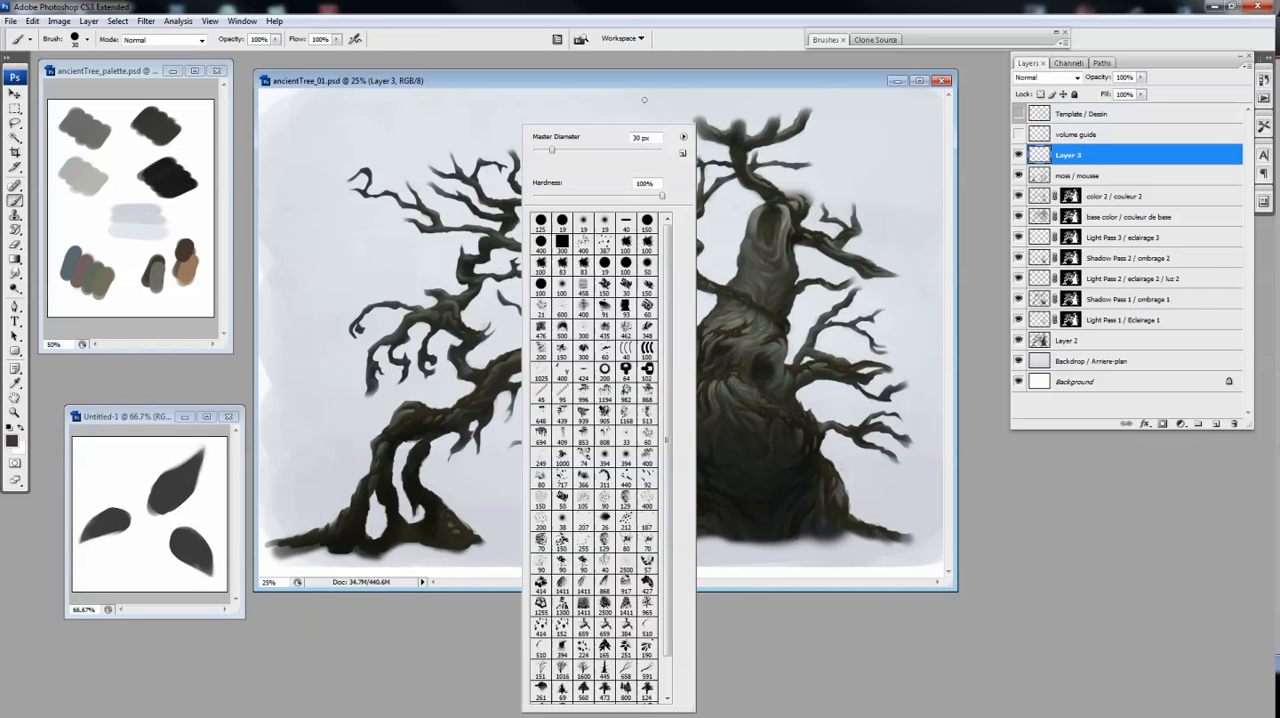
pyautogui.scroll(-2, 600, 450)
pyautogui.press('Return')
# Adjust the dynamics of the three-leaf brush in the brush settings
pyautogui.click(825, 39)
pyautogui.click(850, 85)
pyautogui.moveTo(950, 104); pyautogui.dragTo(969, 104)
pyautogui.moveTo(923, 154); pyautogui.dragTo(916, 154)
pyautogui.moveTo(938, 195); pyautogui.dragTo(928, 195)
pyautogui.doubleClick(825, 40)
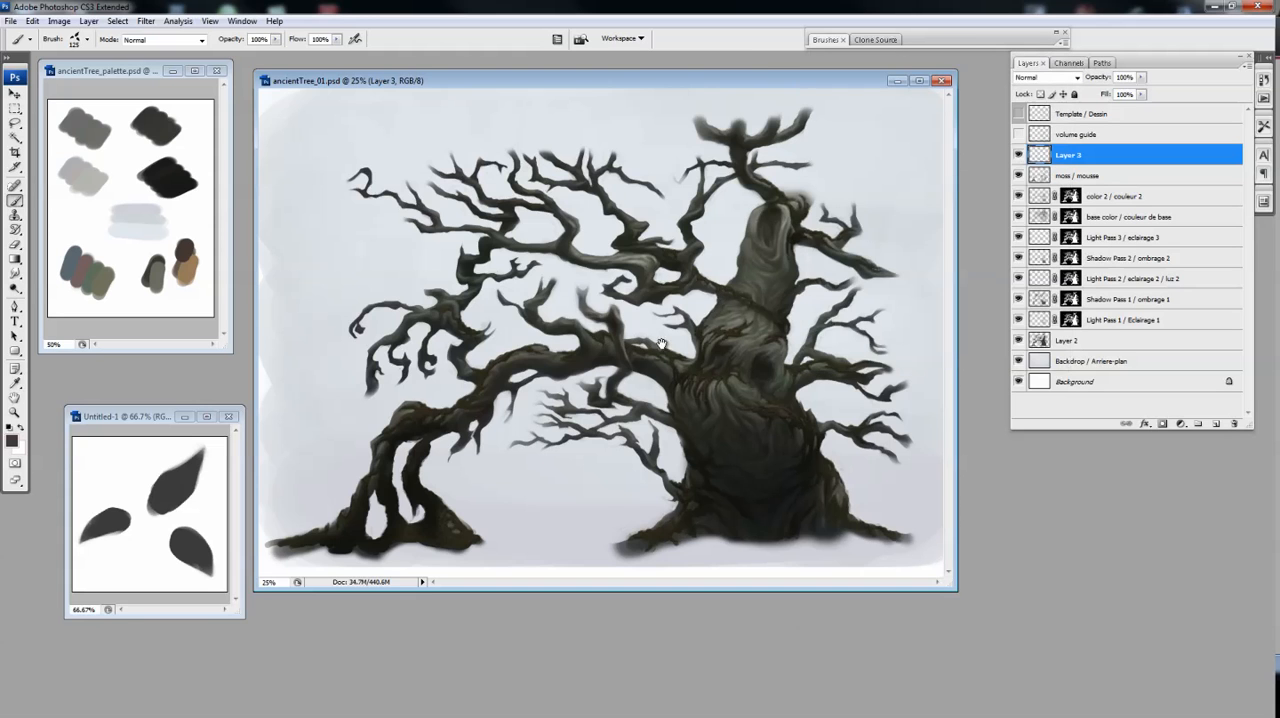
# Paint a band of reddish-brown leaves over the highest branches of the main trunk on Layer 3
pyautogui.moveTo(680, 114)
pyautogui.mouseDown()
pyautogui.moveTo(650, 118)
pyautogui.moveTo(815, 104)
pyautogui.moveTo(640, 112)
pyautogui.moveTo(800, 115)
pyautogui.moveTo(813, 155)
pyautogui.moveTo(835, 112)
pyautogui.mouseUp()
pyautogui.click(1018, 196)
pyautogui.hotkey('ctrl', 'z')
pyautogui.moveTo(688, 118)
pyautogui.mouseDown()
pyautogui.moveTo(815, 108)
pyautogui.moveTo(660, 125)
pyautogui.moveTo(700, 100)
pyautogui.moveTo(850, 112)
pyautogui.mouseUp()
# Darken the treetop foliage with Hue/Saturation, setting the lightness to -8
pyautogui.hotkey('ctrl', 'u')
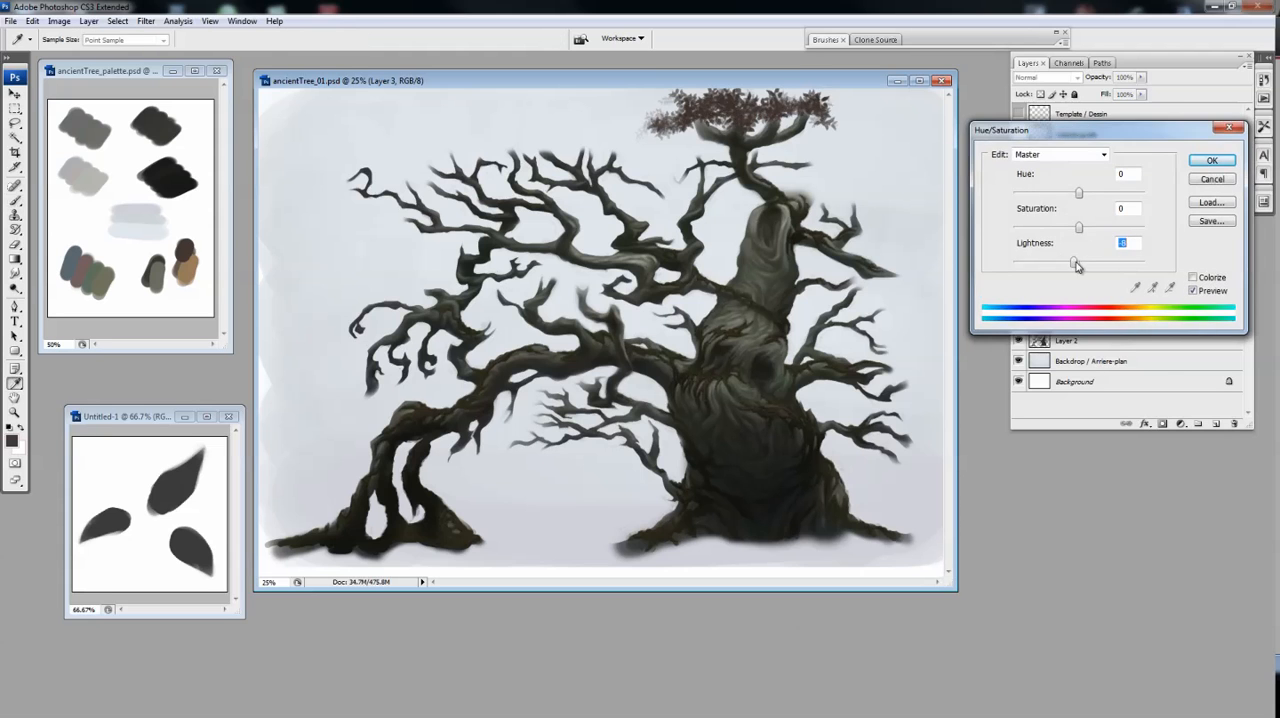
pyautogui.click(1212, 160)
pyautogui.hotkey('ctrl', 'u')
pyautogui.click(1212, 160)
# Add a layer clipped to Layer 3, tint the treetop leaves dark grey and merge it down
pyautogui.click(1067, 341)
pyautogui.click(1067, 155)
pyautogui.click(1216, 424)
pyautogui.keyDown('alt'); pyautogui.click(1067, 165); pyautogui.keyUp('alt')
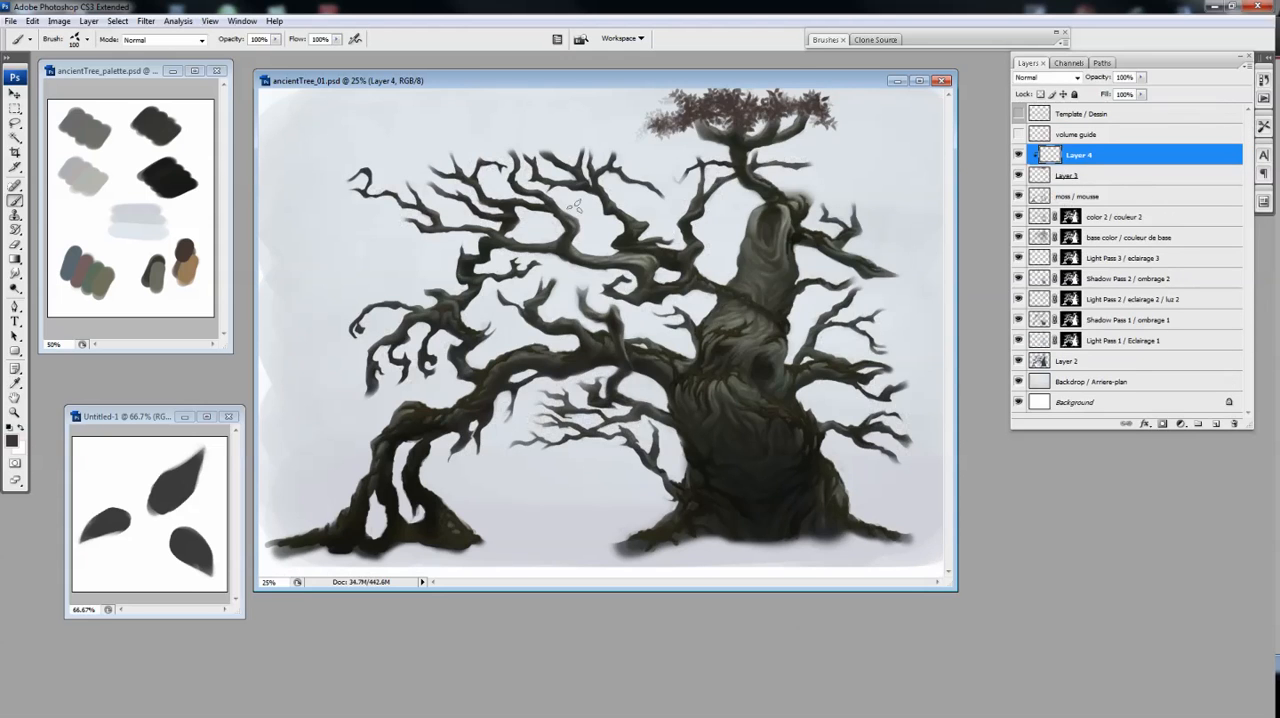
pyautogui.hotkey('ctrl', 'e')
# Paint dark grey leaf clusters along the upper left branches and down the branch tips on the tree's right side
pyautogui.moveTo(698, 98); pyautogui.dragTo(634, 129)
pyautogui.moveTo(438, 156)
pyautogui.mouseDown()
pyautogui.moveTo(383, 172)
pyautogui.moveTo(398, 183)
pyautogui.moveTo(508, 140)
pyautogui.moveTo(586, 146)
pyautogui.moveTo(613, 128)
pyautogui.moveTo(685, 205)
pyautogui.mouseUp()
pyautogui.moveTo(528, 126); pyautogui.dragTo(455, 157)
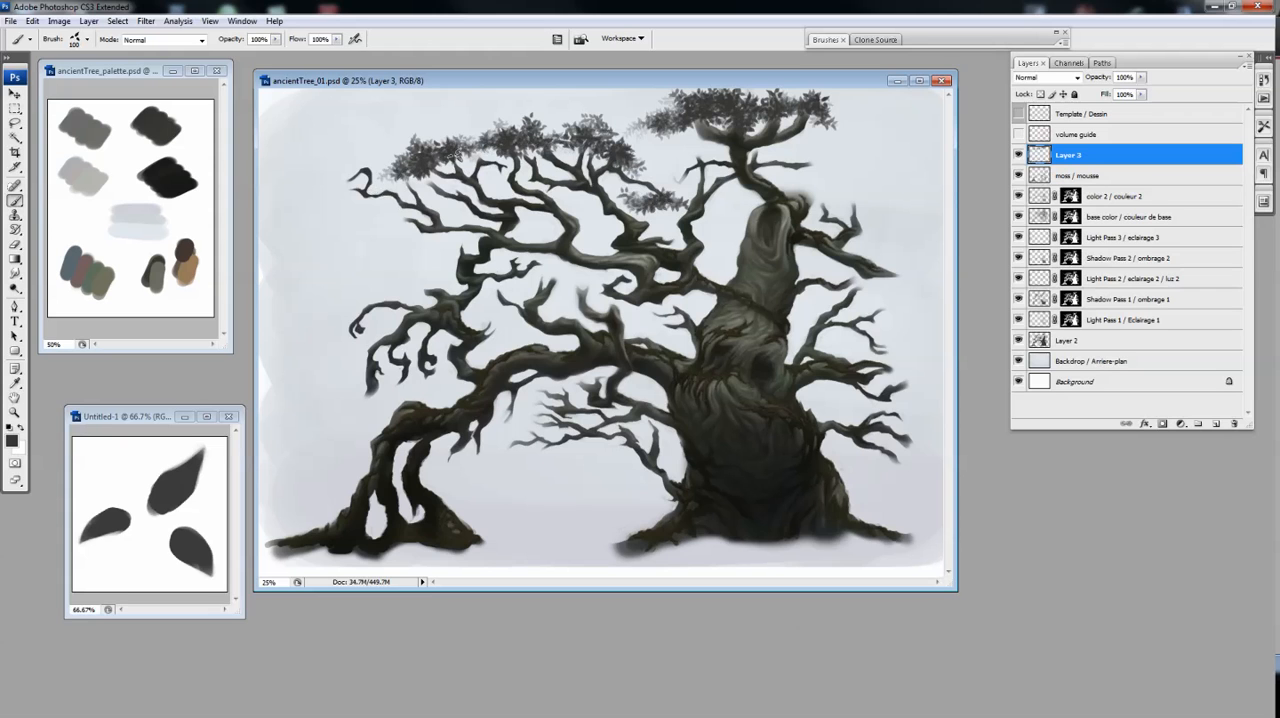
pyautogui.moveTo(823, 203)
pyautogui.mouseDown()
pyautogui.moveTo(790, 162)
pyautogui.moveTo(858, 192)
pyautogui.mouseUp()
pyautogui.moveTo(870, 279)
pyautogui.mouseDown()
pyautogui.moveTo(895, 274)
pyautogui.moveTo(882, 300)
pyautogui.moveTo(913, 361)
pyautogui.moveTo(898, 375)
pyautogui.moveTo(922, 458)
pyautogui.moveTo(914, 487)
pyautogui.mouseUp()
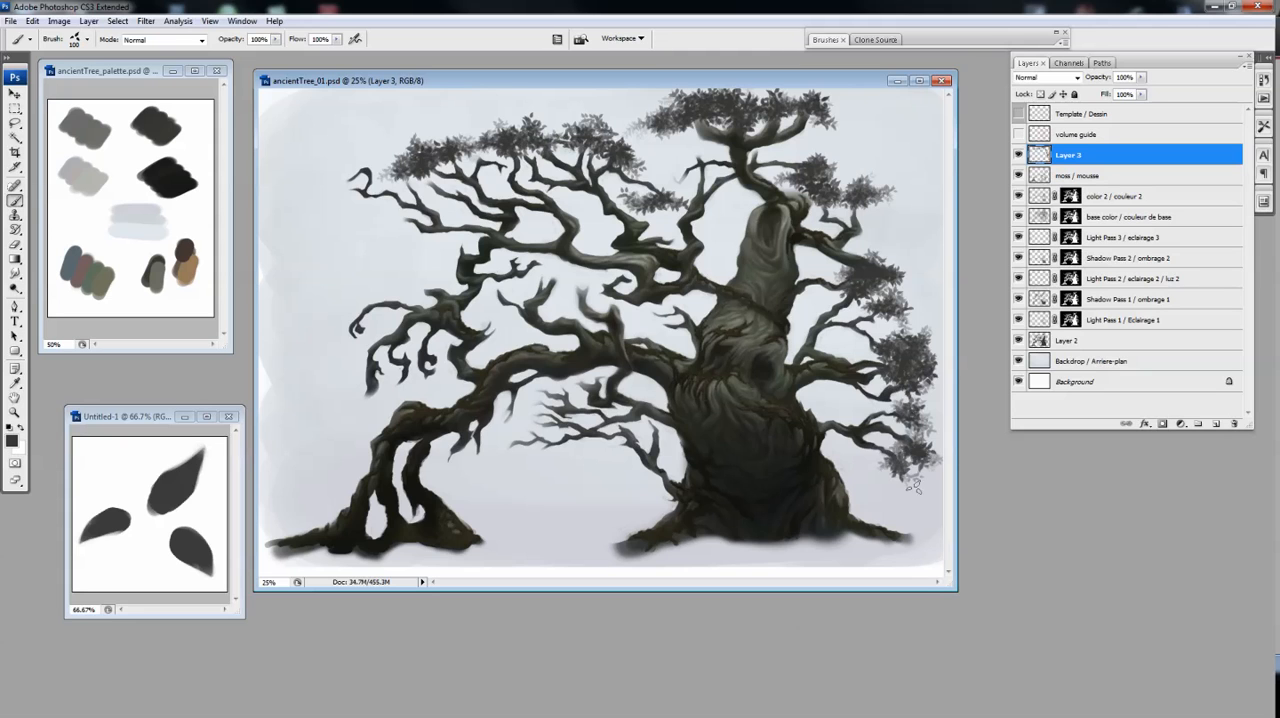
# Paint dark grey leaf clusters on the low branches under the arch, the far upper-left branch tip and the central branches
pyautogui.moveTo(545, 390)
pyautogui.mouseDown()
pyautogui.moveTo(510, 414)
pyautogui.moveTo(540, 396)
pyautogui.moveTo(495, 462)
pyautogui.mouseUp()
pyautogui.moveTo(565, 390); pyautogui.dragTo(578, 386)
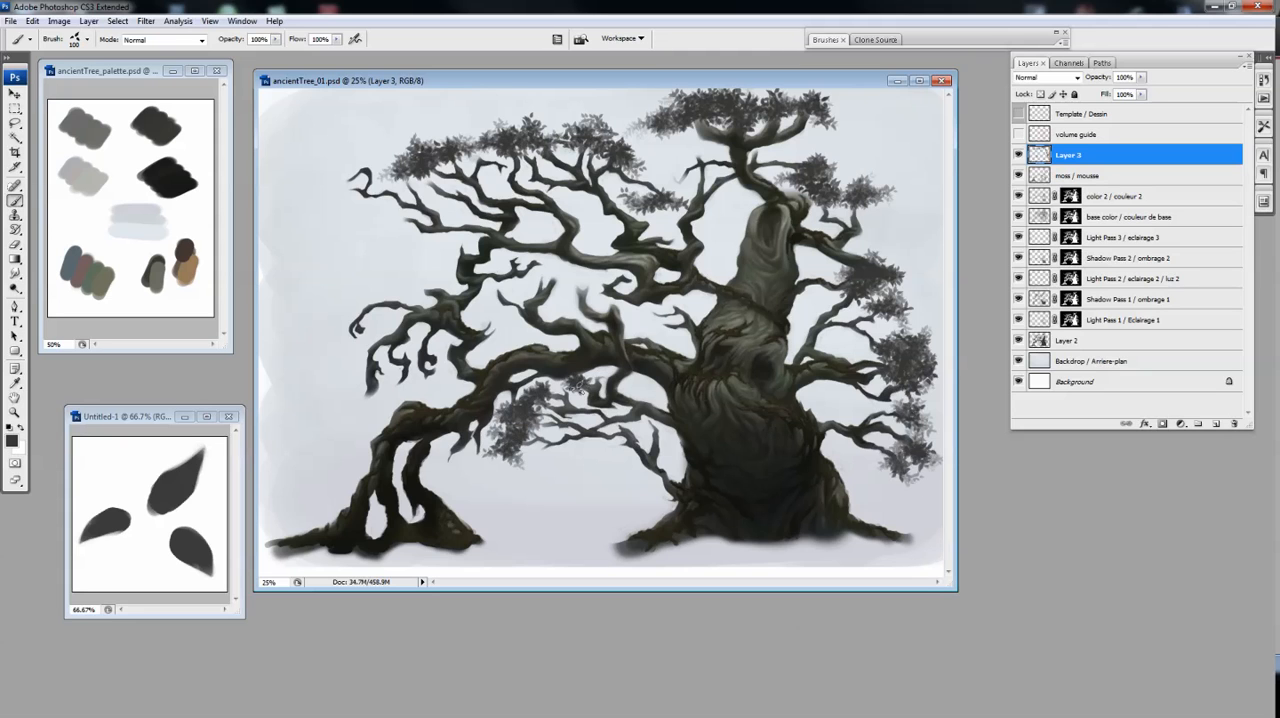
pyautogui.moveTo(345, 172); pyautogui.dragTo(296, 195)
pyautogui.moveTo(575, 292); pyautogui.dragTo(580, 285)
pyautogui.press('e')
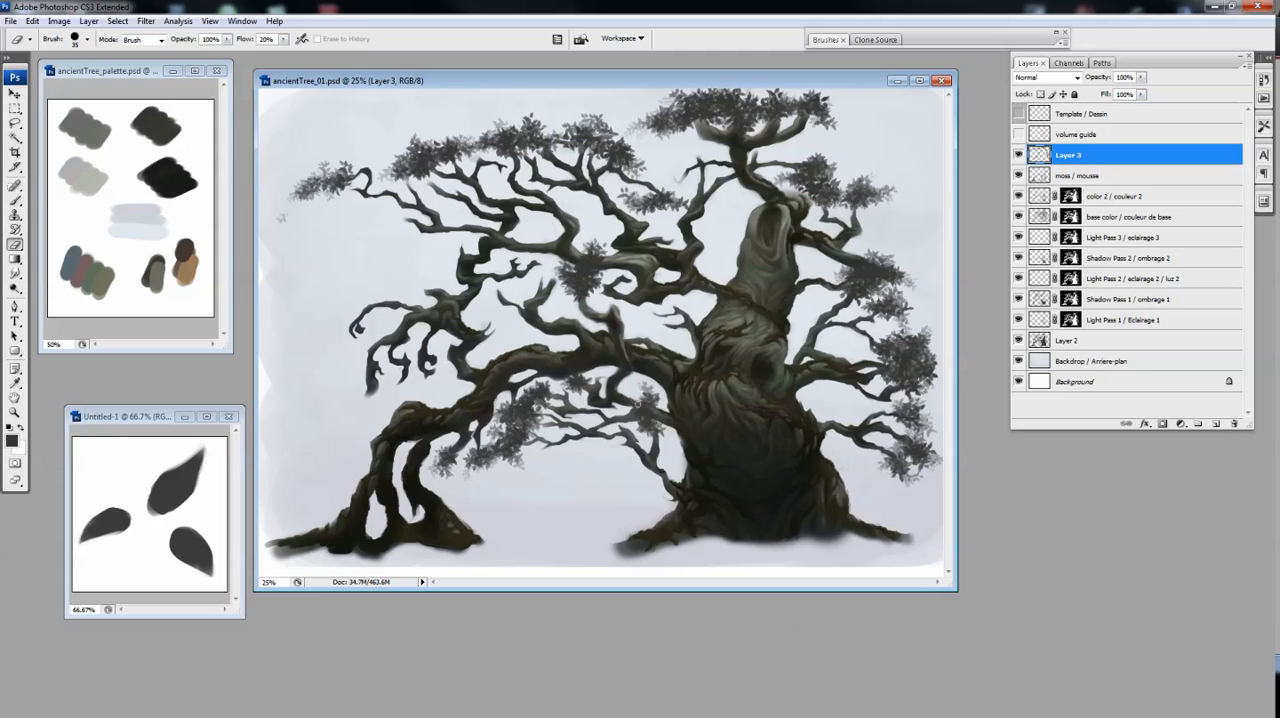
pyautogui.press('b')
pyautogui.click(531, 143)
pyautogui.click(766, 5)
pyautogui.moveTo(442, 463); pyautogui.dragTo(411, 453)
# Paint smaller leaf clusters on the middle-left and central branches and around the drooping branch tips at the lower left
pyautogui.press('e')
pyautogui.press('b')
pyautogui.moveTo(419, 284); pyautogui.dragTo(410, 275)
pyautogui.moveTo(555, 275); pyautogui.dragTo(540, 260)
pyautogui.moveTo(672, 180); pyautogui.dragTo(664, 177)
pyautogui.press('e')
pyautogui.press('b')
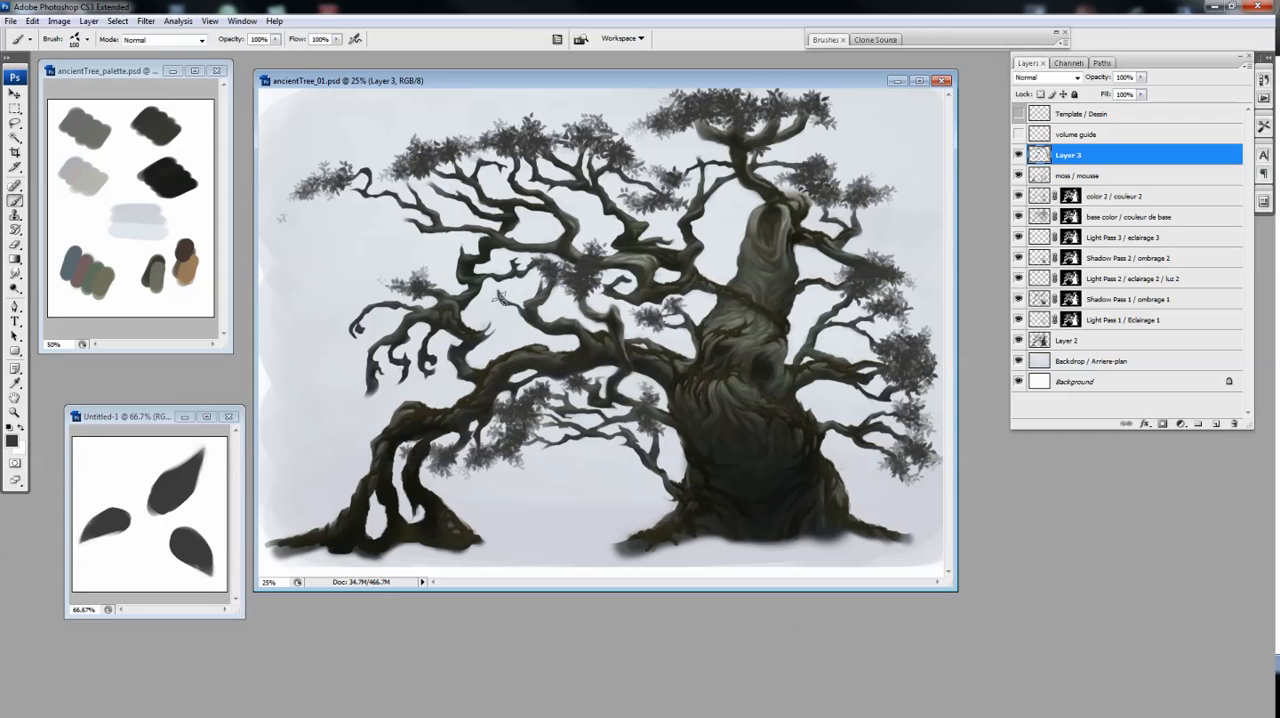
pyautogui.moveTo(400, 380)
pyautogui.mouseDown()
pyautogui.moveTo(396, 394)
pyautogui.moveTo(345, 410)
pyautogui.mouseUp()
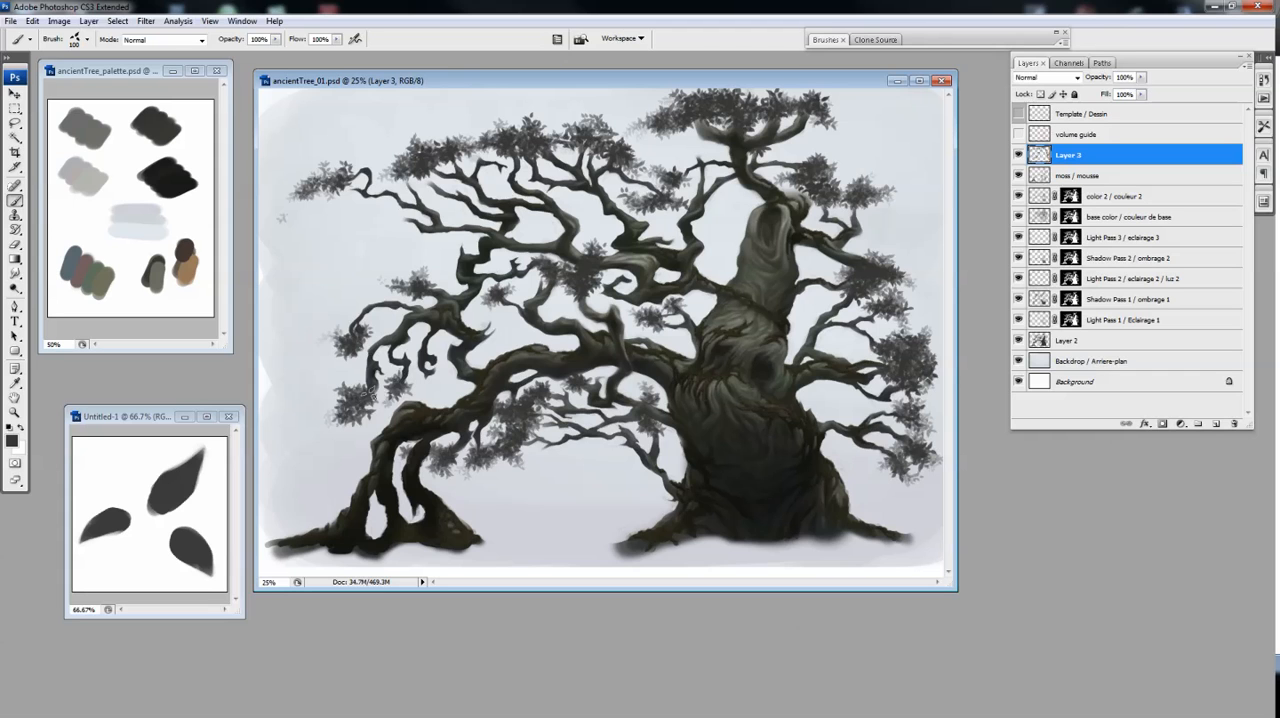
# Fill out the foliage with more leaves on the upper-left branches and small clusters above the arching limb
pyautogui.moveTo(348, 190); pyautogui.dragTo(322, 189)
pyautogui.moveTo(404, 180); pyautogui.dragTo(427, 181)
pyautogui.press('e')
pyautogui.press('b')
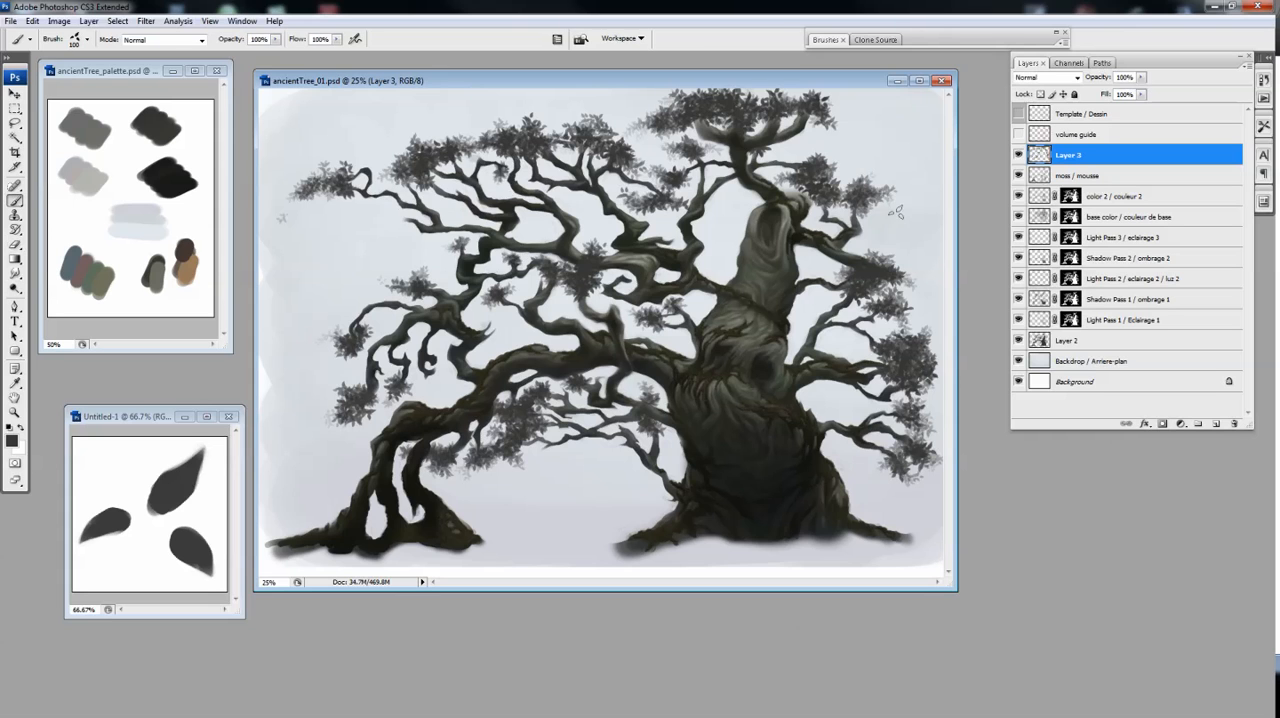
pyautogui.moveTo(499, 328); pyautogui.dragTo(518, 334)
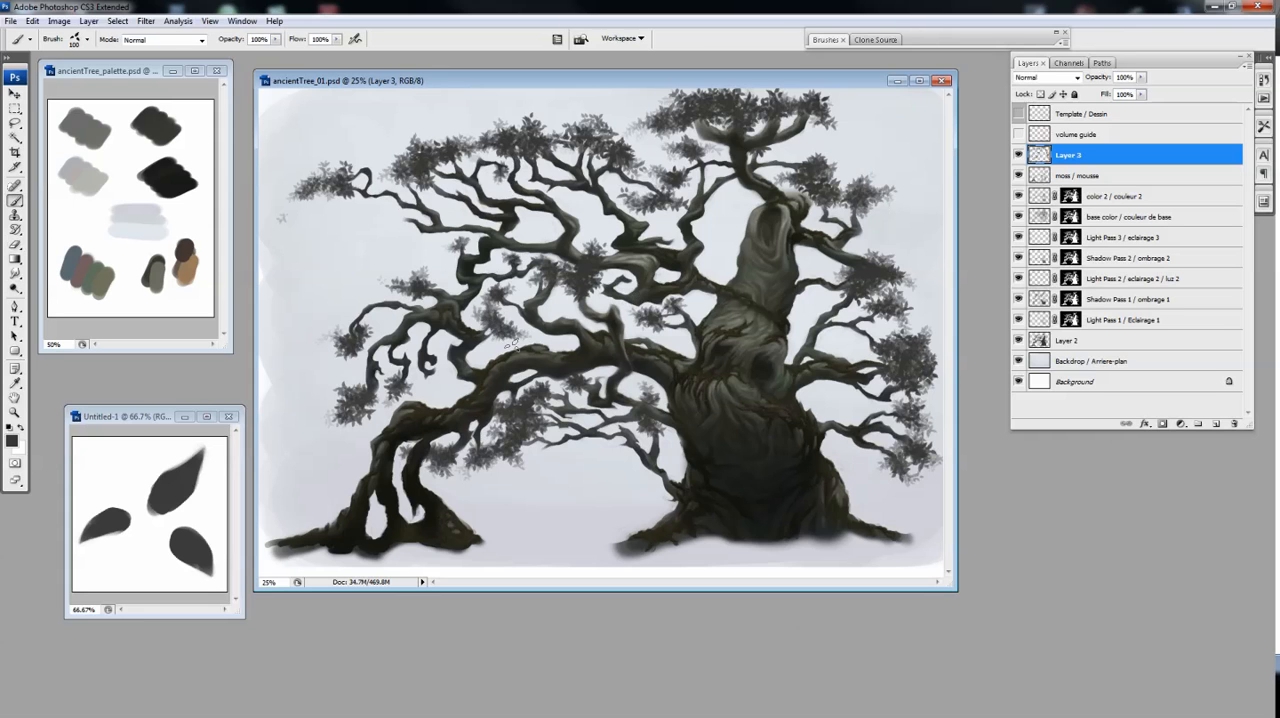
pyautogui.press('e')
pyautogui.press('b')
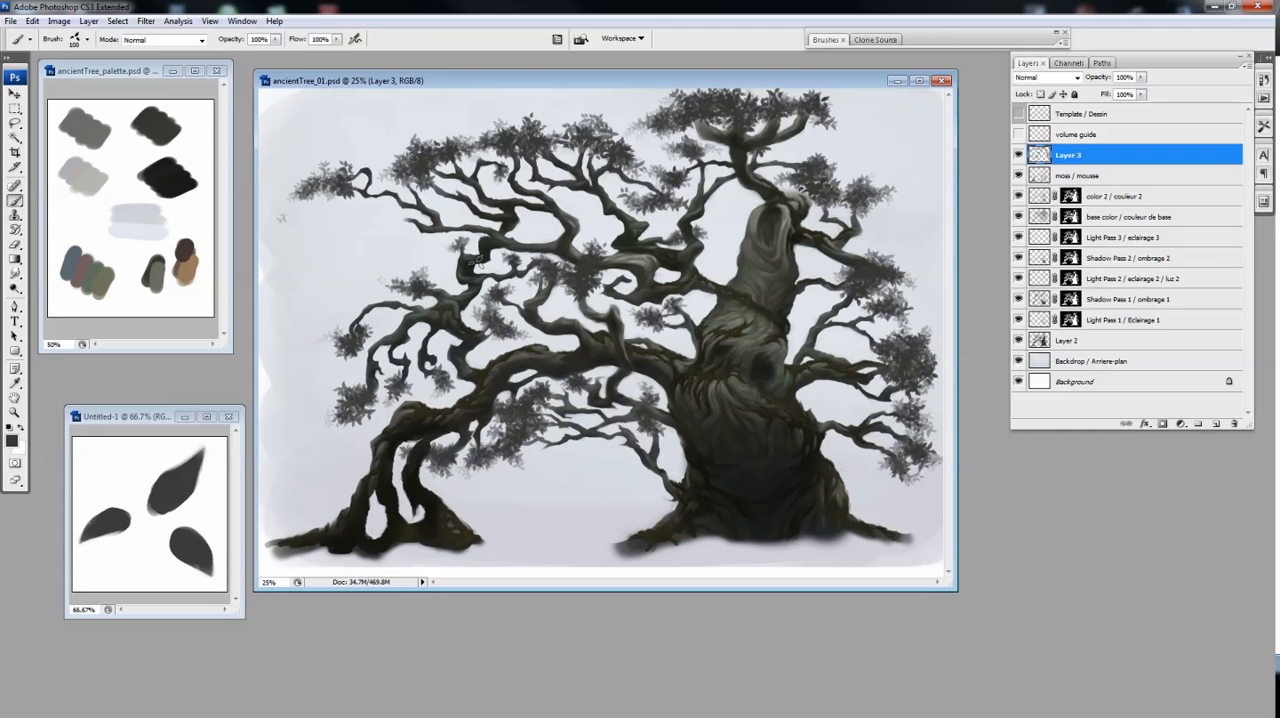
# Add a new layer clipped to Layer 3, pick a muted reddish-brown foreground colour and switch to a round brush
pyautogui.click(1216, 424)
pyautogui.hotkey('ctrl', 'alt', 'g')
pyautogui.click(12, 441)
pyautogui.moveTo(700, 126); pyautogui.dragTo(700, 143)
pyautogui.moveTo(600, 275)
pyautogui.mouseDown()
pyautogui.moveTo(600, 251)
pyautogui.moveTo(586, 276)
pyautogui.mouseUp()
pyautogui.click(865, 167)
pyautogui.rightClick(513, 200)
pyautogui.hotkey('ctrl', 'z')
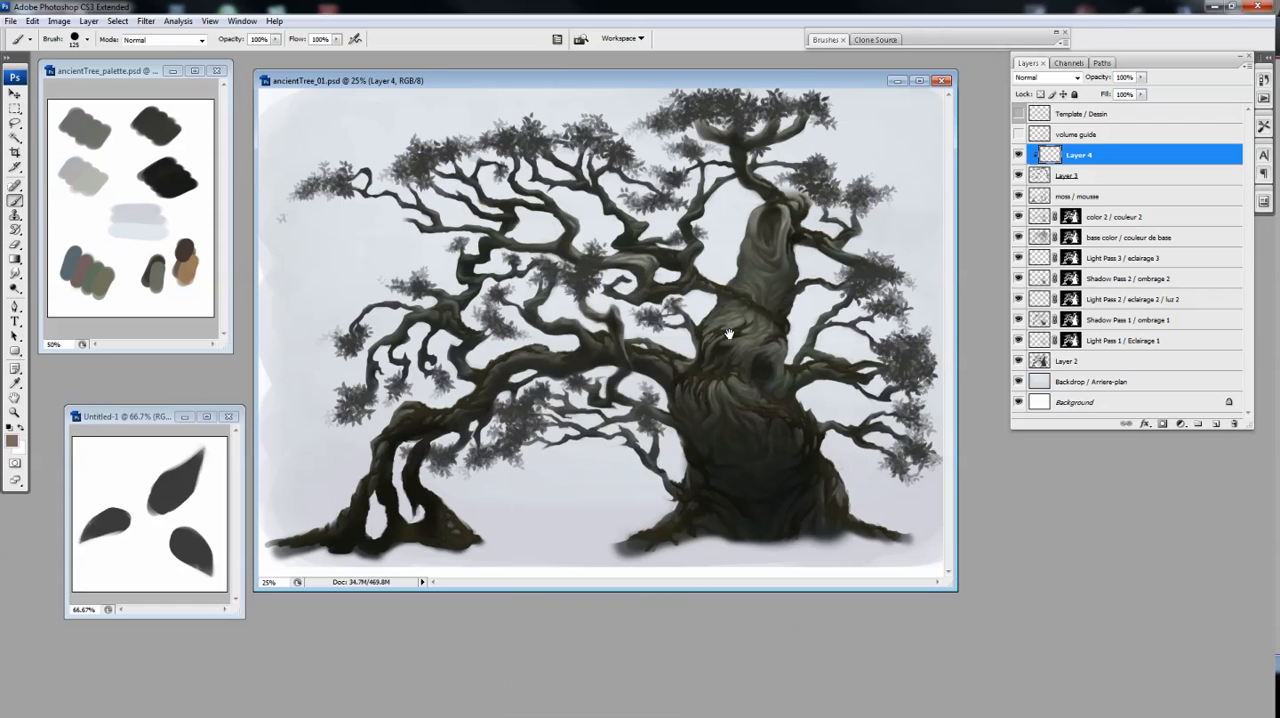
# Fill the clipped layer with the reddish-brown, lower its lightness slightly and merge it into Layer 3
pyautogui.hotkey('alt', 'BackSpace')
pyautogui.hotkey('ctrl', 'u')
pyautogui.moveTo(1079, 263); pyautogui.dragTo(1078, 267)
pyautogui.press('Return')
pyautogui.hotkey('ctrl', 'e')
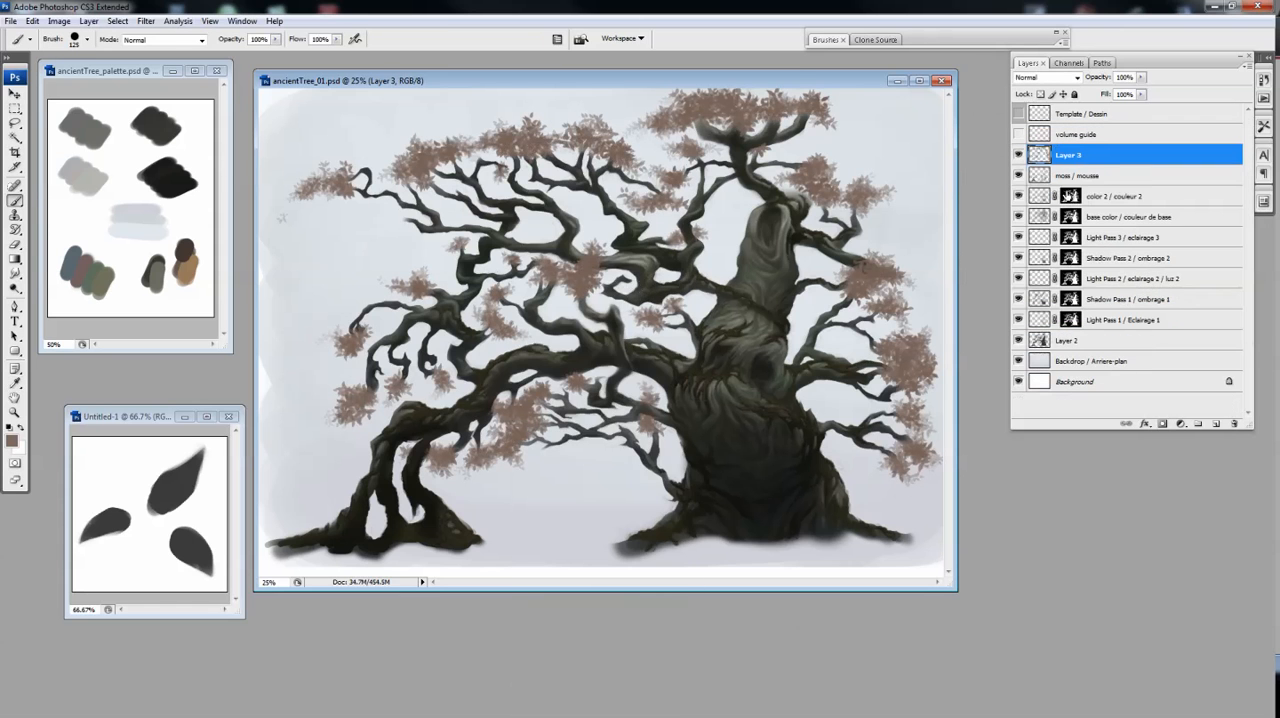
# Add another layer clipped to Layer 3 and pick a lighter orange-tan foreground colour
pyautogui.click(1216, 424)
pyautogui.hotkey('ctrl', 'alt', 'g')
pyautogui.click(12, 441)
pyautogui.click(745, 332)
pyautogui.click(609, 220)
pyautogui.click(864, 169)
# Paint light tan highlights over the tops of the leaf clusters, using a larger brush for the crown and a smaller one elsewhere
pyautogui.press(']')
pyautogui.press(']')
pyautogui.moveTo(446, 147); pyautogui.dragTo(408, 161)
pyautogui.moveTo(329, 169)
pyautogui.mouseDown()
pyautogui.moveTo(770, 105)
pyautogui.moveTo(736, 95)
pyautogui.mouseUp()
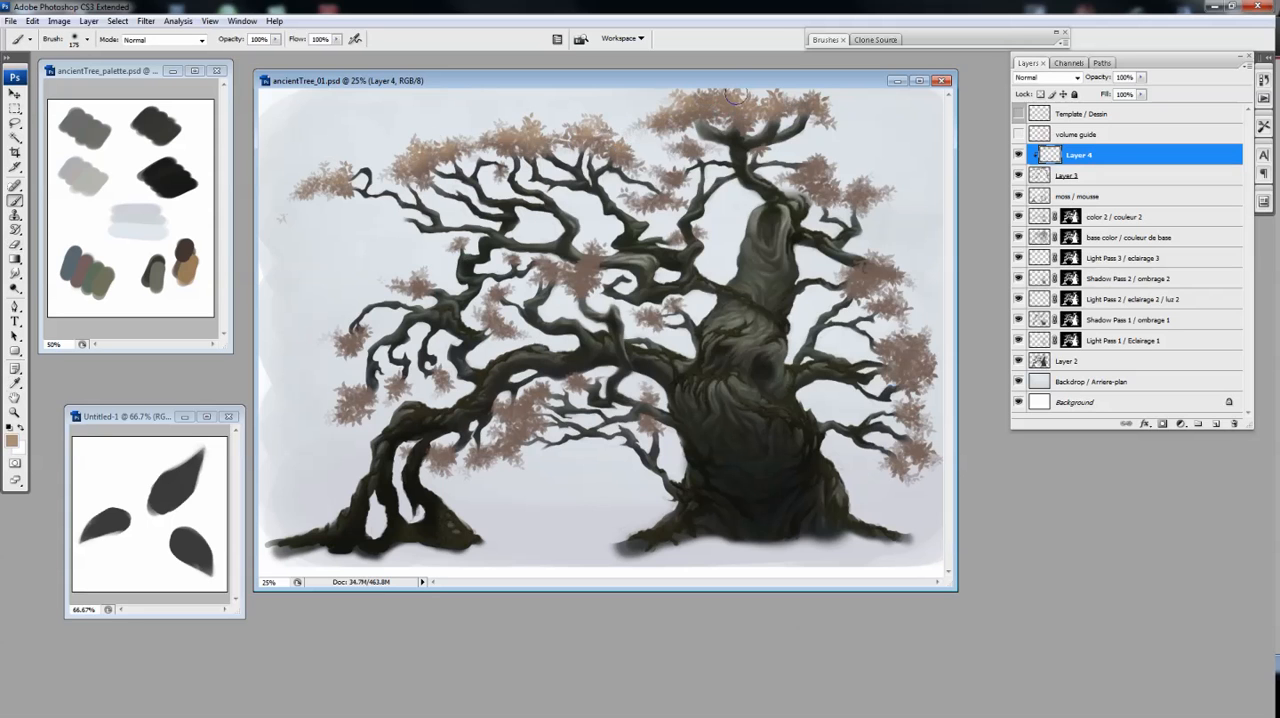
pyautogui.press('[')
pyautogui.press('[')
pyautogui.press('[')
pyautogui.press('[')
pyautogui.moveTo(548, 256); pyautogui.dragTo(577, 277)
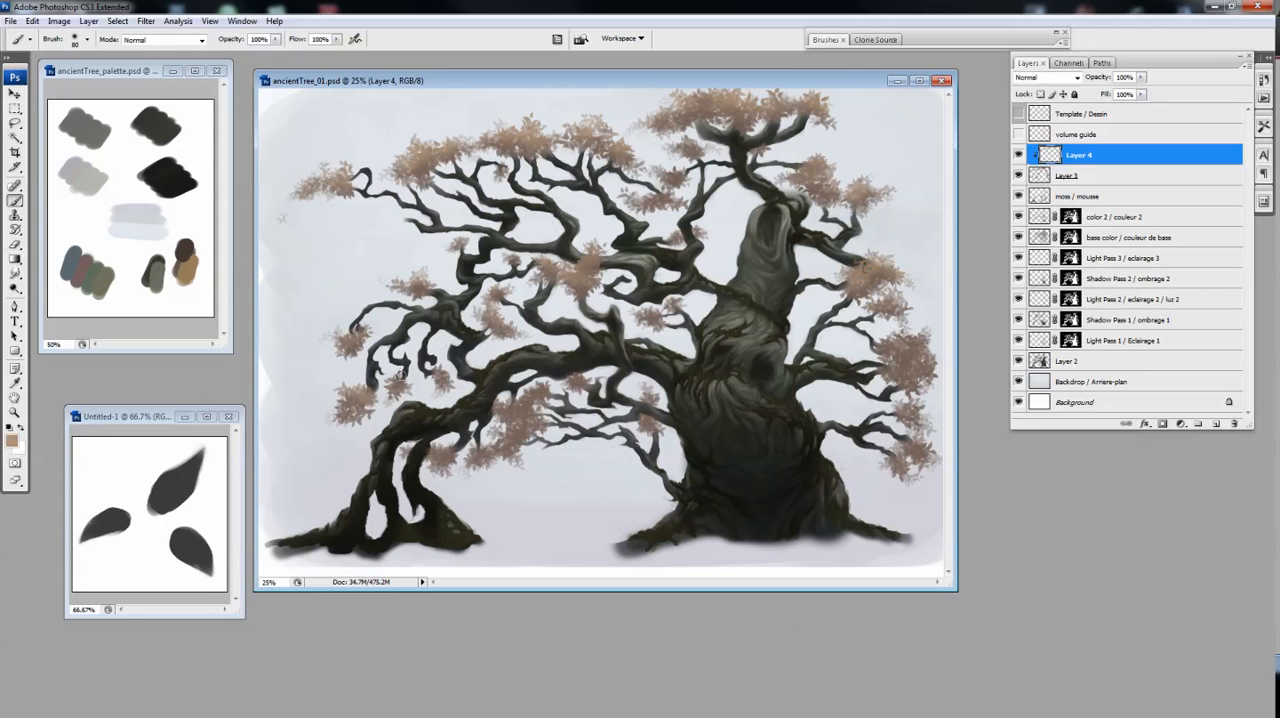
pyautogui.moveTo(900, 335)
pyautogui.mouseDown()
pyautogui.moveTo(916, 362)
pyautogui.moveTo(906, 461)
pyautogui.mouseUp()
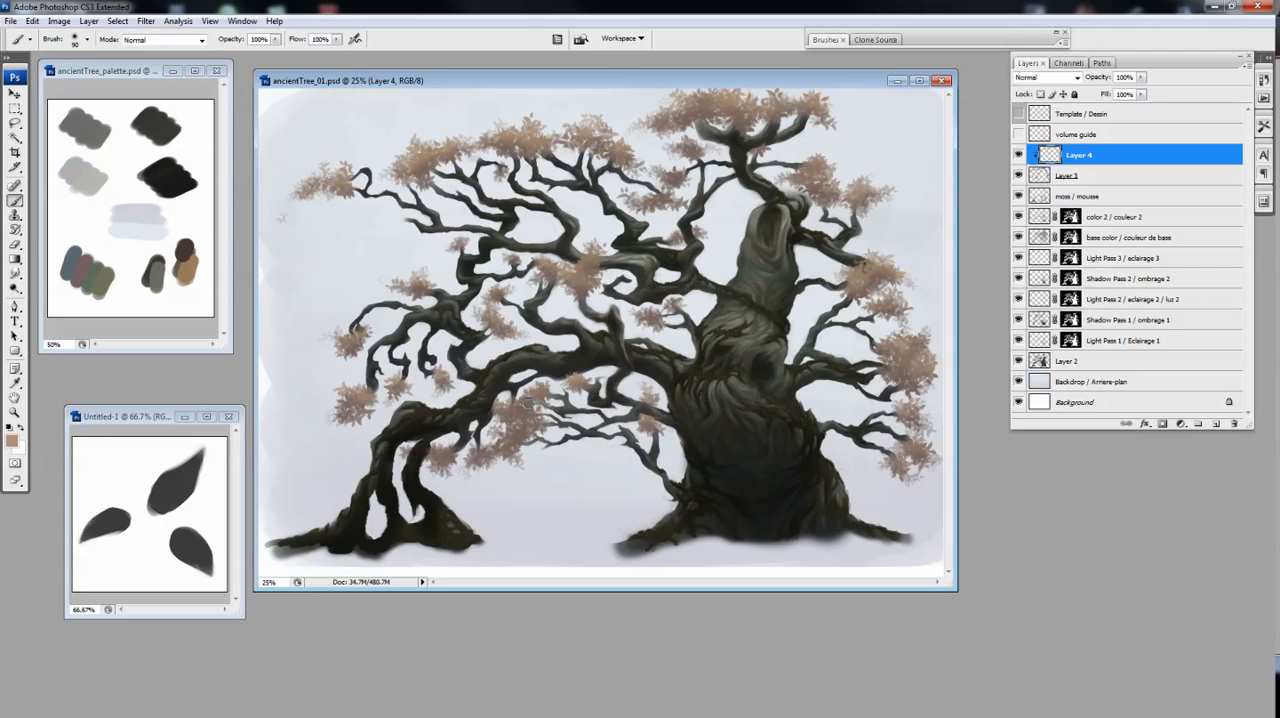
# Shift the hue of the leaf highlights on Layer 4 slightly towards red
pyautogui.hotkey('ctrl', 'u')
pyautogui.moveTo(1079, 194); pyautogui.dragTo(1075, 194)
pyautogui.click(1212, 160)
# Adjust the base foliage on Layer 3 with Hue/Saturation, setting saturation to +13 and lightness to -5
pyautogui.click(1067, 176)
pyautogui.hotkey('ctrl', 'u')
pyautogui.moveTo(1079, 263); pyautogui.dragTo(1075, 263)
pyautogui.moveTo(1079, 229); pyautogui.dragTo(1088, 229)
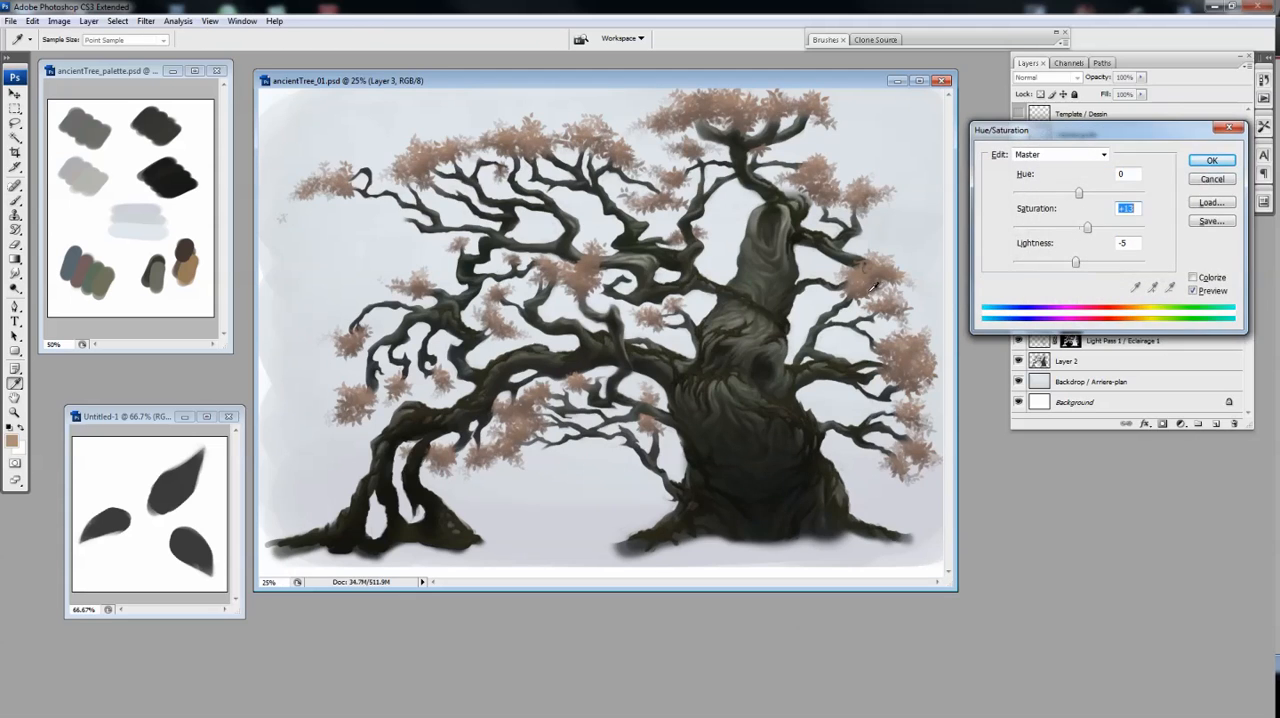
pyautogui.click(1212, 160)
# Add a new layer above the color 2 layer and mask it to the tree's silhouette
pyautogui.hotkey('ctrl', '+')
pyautogui.hotkey('ctrl', '-')
pyautogui.click(1043, 219)
pyautogui.keyDown('ctrl'); pyautogui.click(1071, 217); pyautogui.keyUp('ctrl')
pyautogui.click(1216, 424)
pyautogui.click(1162, 424)
pyautogui.click(1039, 217)
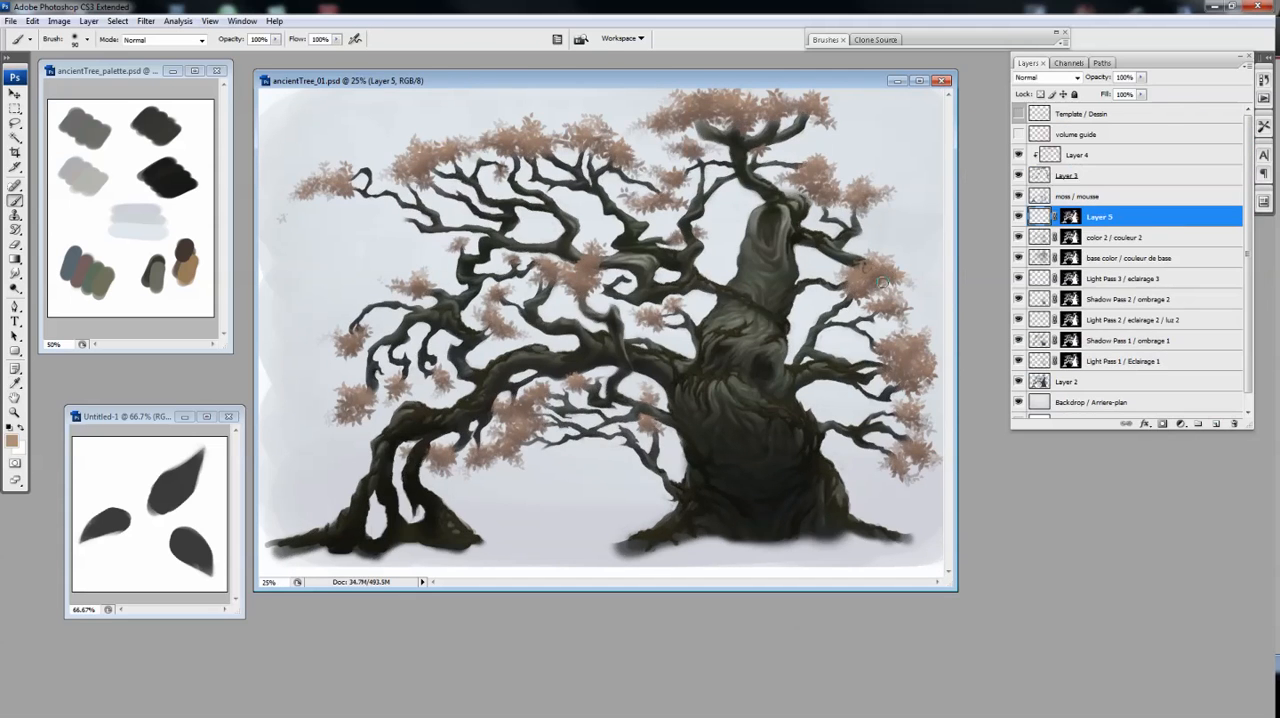
# Pick a dark brown foreground colour and paint over the branches beneath the top leaf crown on Layer 5
pyautogui.keyDown('alt'); pyautogui.click(419, 166); pyautogui.keyUp('alt')
pyautogui.click(12, 441)
pyautogui.click(628, 280)
pyautogui.click(866, 166)
pyautogui.moveTo(699, 131); pyautogui.dragTo(738, 138)
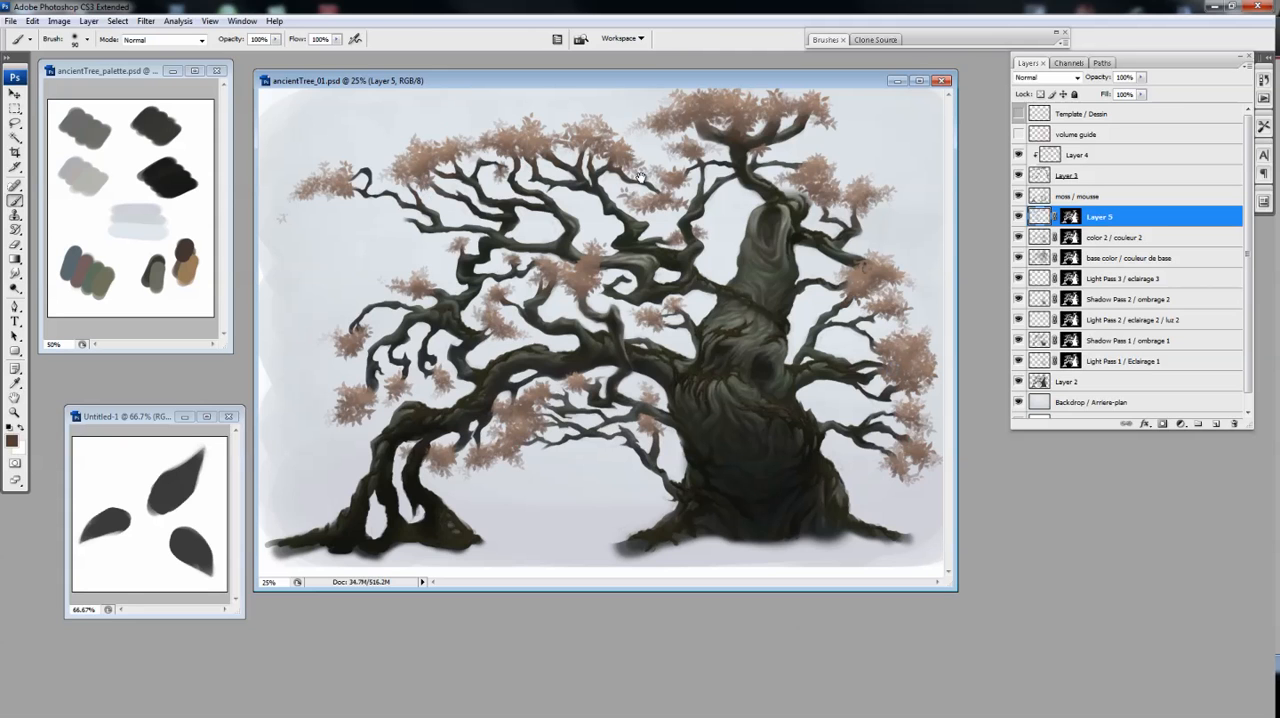
# Set Layer 5 to Overlay blending and adjust its hue, saturation and lightness with Hue/Saturation
pyautogui.press('w')
pyautogui.hotkey('shift', 'alt', 'o')
pyautogui.hotkey('ctrl', 'u')
pyautogui.moveTo(1080, 263); pyautogui.dragTo(1109, 229)
pyautogui.moveTo(1081, 194); pyautogui.dragTo(1086, 196)
pyautogui.press('Return')
pyautogui.hotkey('ctrl', 'u')
pyautogui.press('Escape')
pyautogui.click(1047, 77)
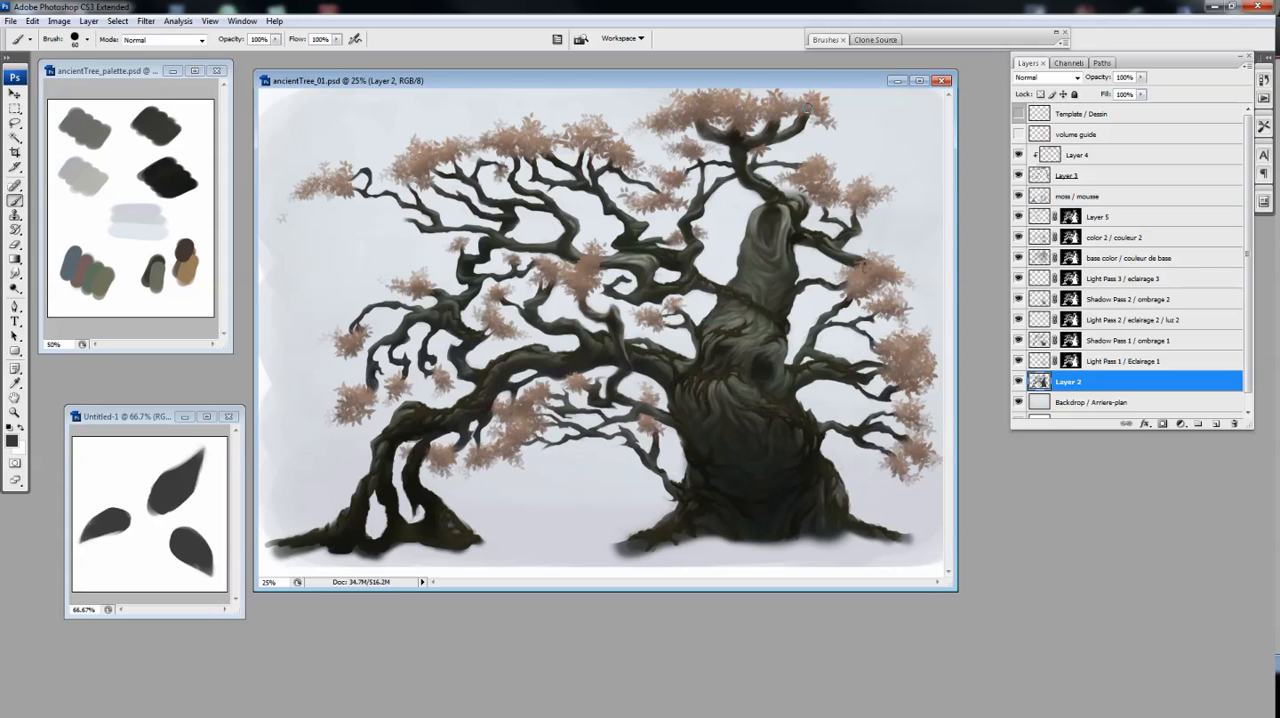
# Brighten the brown glaze on Layer 5 with Hue/Saturation, setting saturation to +40 and lightness to +26
pyautogui.click(1100, 217)
pyautogui.press('e')
pyautogui.hotkey('ctrl', 'u')
pyautogui.moveTo(1079, 228); pyautogui.dragTo(1097, 228)
pyautogui.moveTo(1079, 262)
pyautogui.mouseDown()
pyautogui.moveTo(1097, 262)
pyautogui.moveTo(1105, 228)
pyautogui.mouseUp()
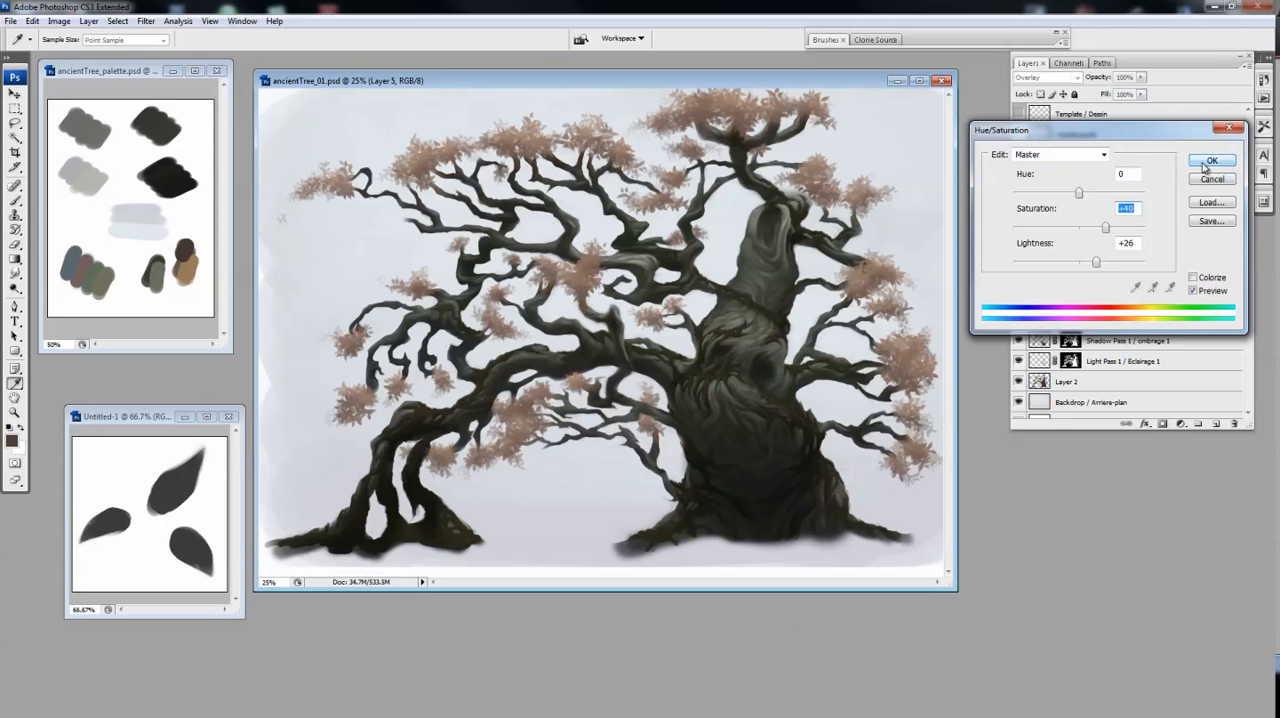
pyautogui.click(1208, 163)
pyautogui.press('b')
pyautogui.keyDown('alt'); pyautogui.click(670, 343); pyautogui.keyUp('alt')
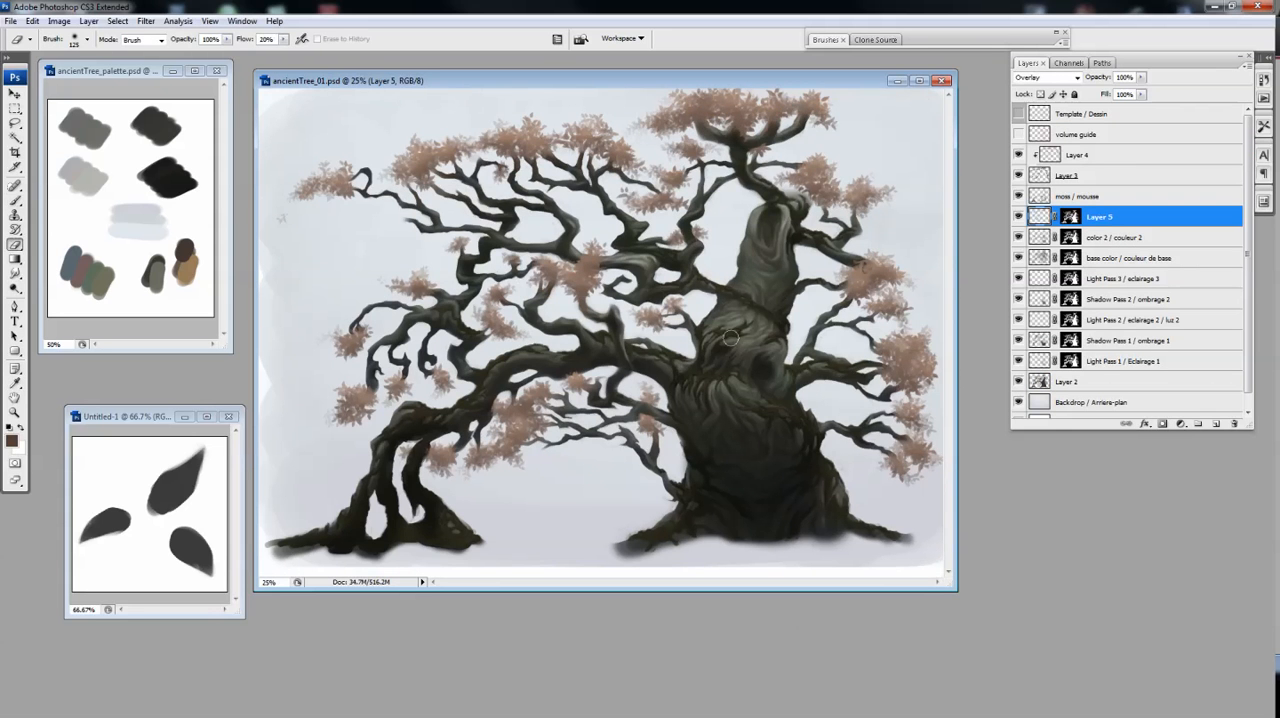
# Choose the leaf brush, toggle its Other Dynamics option and add a new layer above the moss / mousse layer
pyautogui.press('b')
pyautogui.keyDown('ctrl'); pyautogui.click(590, 364); pyautogui.keyUp('ctrl')
pyautogui.click(1045, 177)
pyautogui.rightClick(604, 340)
pyautogui.click(722, 690)
pyautogui.click(826, 40)
pyautogui.click(819, 152)
pyautogui.click(935, 41)
pyautogui.click(1092, 197)
pyautogui.click(1216, 424)
# Paint small leaf clusters over the trunk on Layer 6 with a reduced leaf brush
pyautogui.moveTo(734, 341); pyautogui.dragTo(668, 395)
pyautogui.press('[')
pyautogui.press('[')
pyautogui.press('[')
pyautogui.press('[')
pyautogui.press('[')
pyautogui.press('[')
pyautogui.press('[')
pyautogui.press('[')
pyautogui.moveTo(762, 216)
pyautogui.mouseDown()
pyautogui.moveTo(768, 229)
pyautogui.moveTo(765, 198)
pyautogui.moveTo(764, 231)
pyautogui.moveTo(713, 144)
pyautogui.mouseUp()
pyautogui.press('e')
pyautogui.press('b')
pyautogui.moveTo(716, 342)
pyautogui.mouseDown()
pyautogui.moveTo(712, 363)
pyautogui.moveTo(742, 316)
pyautogui.mouseUp()
# Toggle the leaf brush's Other Dynamics option and paint reddish-brown foliage around the base of the arching left roots
pyautogui.click(826, 40)
pyautogui.click(819, 152)
pyautogui.click(935, 41)
pyautogui.moveTo(782, 400); pyautogui.dragTo(793, 393)
pyautogui.moveTo(667, 445)
pyautogui.mouseDown()
pyautogui.moveTo(689, 417)
pyautogui.moveTo(830, 417)
pyautogui.mouseUp()
pyautogui.moveTo(492, 514)
pyautogui.mouseDown()
pyautogui.moveTo(548, 518)
pyautogui.moveTo(520, 538)
pyautogui.mouseUp()
pyautogui.press('e')
pyautogui.press('b')
pyautogui.moveTo(356, 486); pyautogui.dragTo(359, 508)
pyautogui.press('e')
pyautogui.press('b')
pyautogui.moveTo(503, 538); pyautogui.dragTo(500, 536)
# Paint smaller leaf clusters around the base of the main trunk and its right root, erasing stray leaves
pyautogui.moveTo(915, 185)
pyautogui.mouseDown()
pyautogui.moveTo(702, 352)
pyautogui.moveTo(712, 327)
pyautogui.moveTo(648, 300)
pyautogui.mouseUp()
pyautogui.press('[')
pyautogui.moveTo(675, 464); pyautogui.dragTo(669, 394)
pyautogui.moveTo(818, 490)
pyautogui.mouseDown()
pyautogui.moveTo(838, 493)
pyautogui.moveTo(812, 511)
pyautogui.moveTo(856, 506)
pyautogui.mouseUp()
pyautogui.press('e')
pyautogui.press('b')
pyautogui.moveTo(531, 406)
pyautogui.mouseDown()
pyautogui.moveTo(629, 405)
pyautogui.moveTo(603, 359)
pyautogui.mouseUp()
pyautogui.moveTo(788, 467)
pyautogui.mouseDown()
pyautogui.moveTo(780, 477)
pyautogui.moveTo(920, 467)
pyautogui.mouseUp()
pyautogui.moveTo(538, 505); pyautogui.dragTo(510, 481)
# Refine the root foliage with brush and eraser, and add small leaf clusters over the trunk's hollows
pyautogui.press('e')
pyautogui.press('b')
pyautogui.moveTo(350, 514)
pyautogui.mouseDown()
pyautogui.moveTo(321, 508)
pyautogui.moveTo(331, 516)
pyautogui.mouseUp()
pyautogui.moveTo(470, 483); pyautogui.dragTo(466, 506)
pyautogui.press('e')
pyautogui.moveTo(590, 441); pyautogui.dragTo(589, 463)
pyautogui.moveTo(930, 240)
pyautogui.mouseDown()
pyautogui.moveTo(745, 311)
pyautogui.moveTo(786, 203)
pyautogui.moveTo(744, 253)
pyautogui.mouseUp()
pyautogui.press('b')
pyautogui.moveTo(770, 288); pyautogui.dragTo(768, 293)
pyautogui.click(764, 293)
pyautogui.moveTo(728, 392); pyautogui.dragTo(747, 350)
pyautogui.hotkey('ctrl', '-')
pyautogui.hotkey('ctrl', '-')
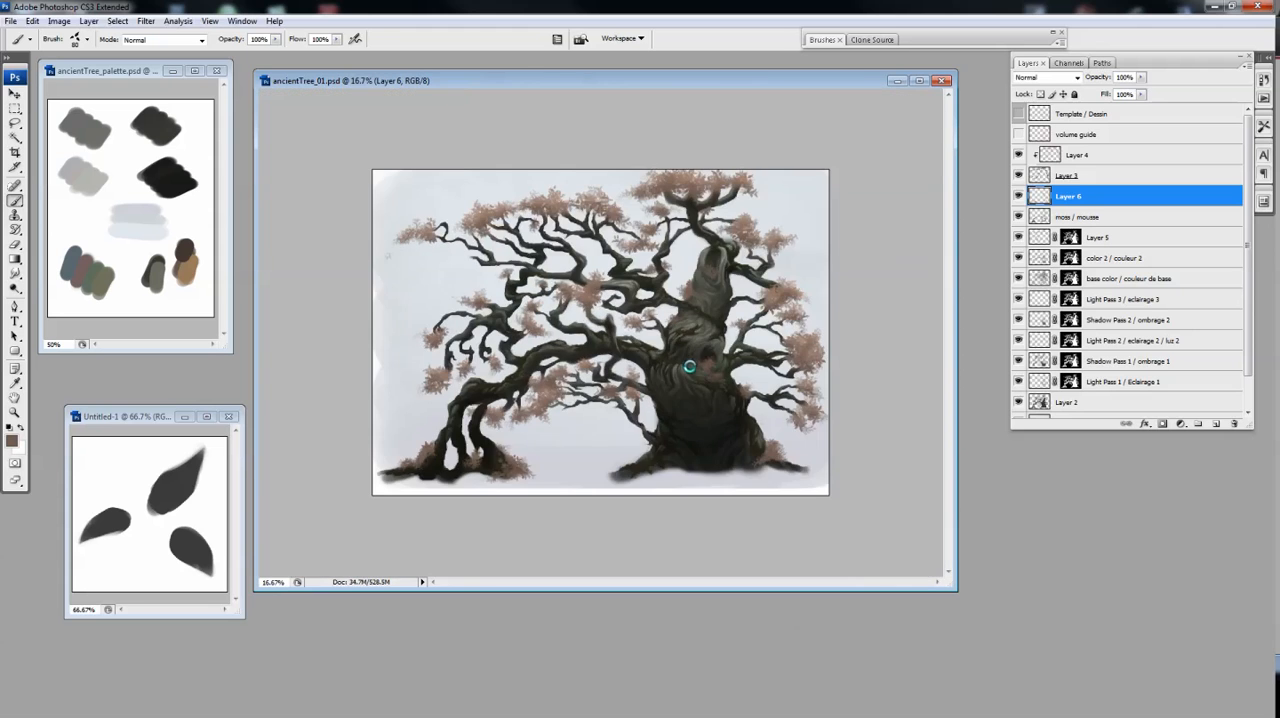
pyautogui.hotkey('ctrl', '+')
pyautogui.press(']')
pyautogui.moveTo(789, 273); pyautogui.dragTo(828, 286)
# Release Layer 4 from its clipping mask, hide it and make Layer 6 active
pyautogui.click(1078, 155)
pyautogui.hotkey('ctrl', 'alt', 'g')
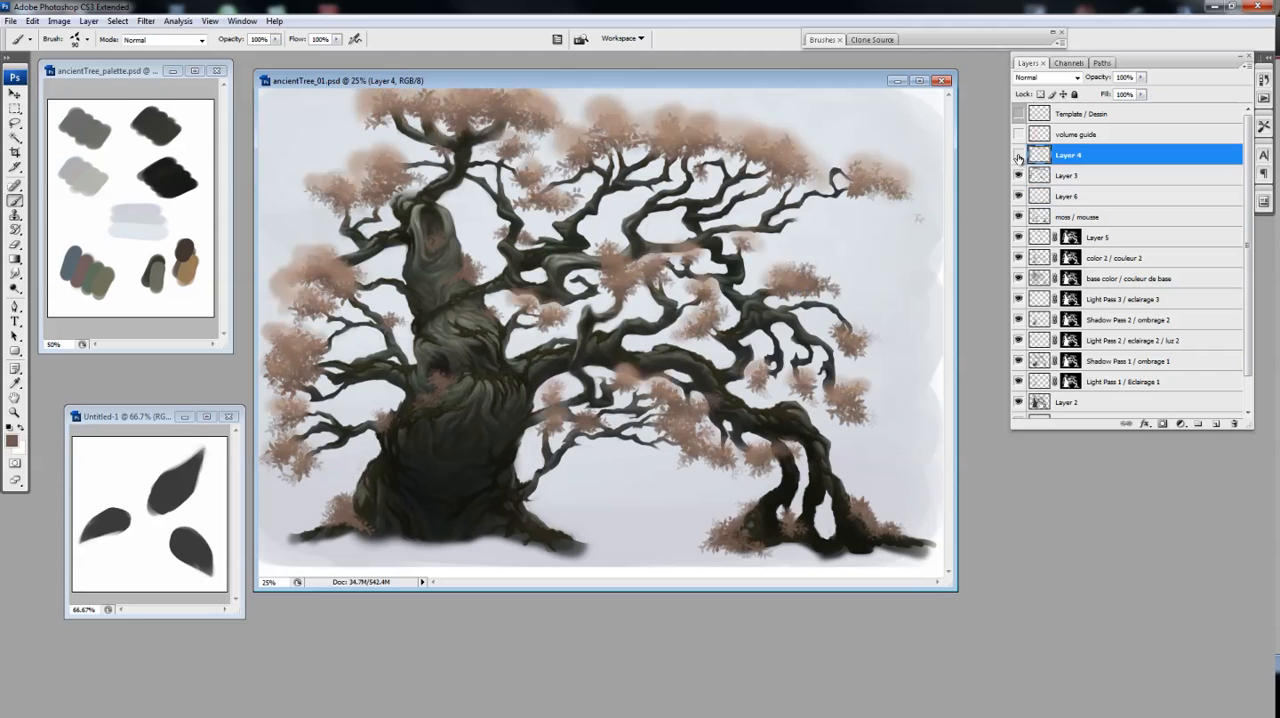
pyautogui.click(1018, 155)
pyautogui.click(1070, 196)
# Paint a leaf cluster on the thin low branch beside the trunk's base on Layer 6 and trim it with the eraser
pyautogui.moveTo(560, 478)
pyautogui.mouseDown()
pyautogui.moveTo(550, 490)
pyautogui.moveTo(532, 478)
pyautogui.mouseUp()
pyautogui.hotkey('ctrl', '+')
pyautogui.hotkey('ctrl', '+')
pyautogui.press('e')
pyautogui.moveTo(682, 380); pyautogui.dragTo(694, 415)
pyautogui.press('b')
pyautogui.press('e')
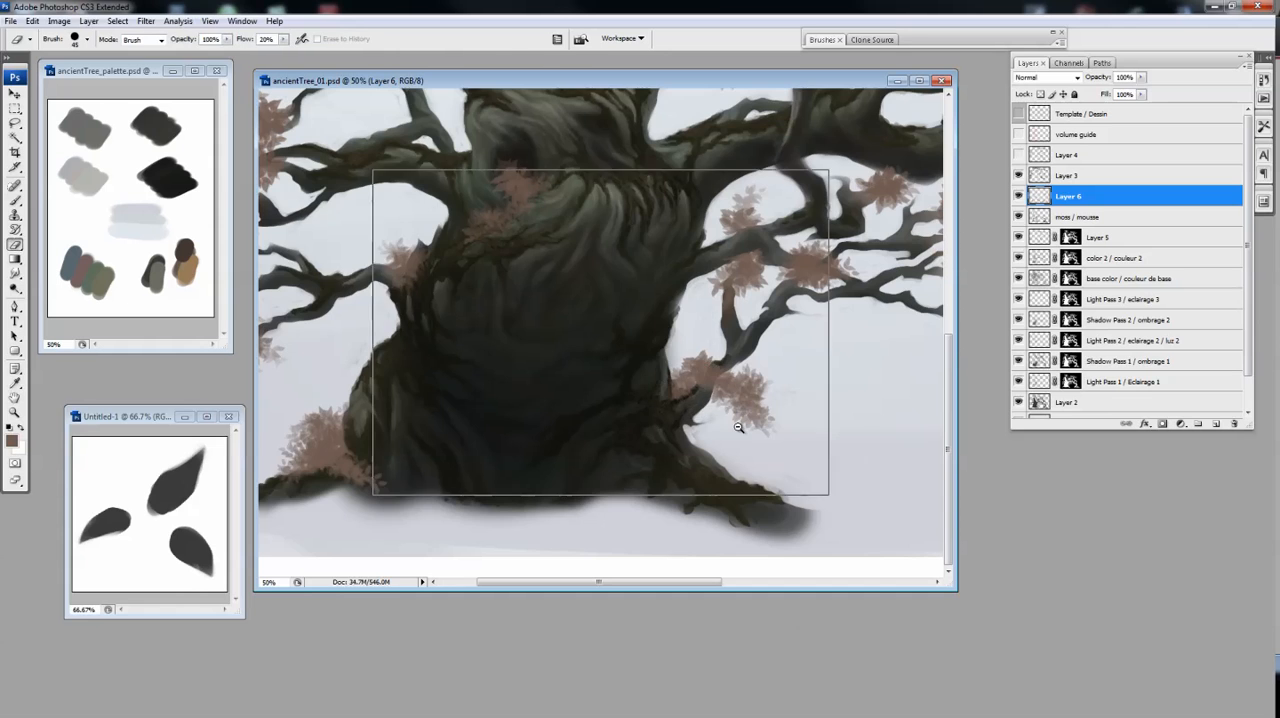
pyautogui.hotkey('ctrl', '-')
pyautogui.hotkey('ctrl', '-')
pyautogui.moveTo(566, 480); pyautogui.dragTo(562, 500)
pyautogui.press('b')
pyautogui.hotkey('ctrl', '+')
pyautogui.hotkey('ctrl', '-')
# Merge Layer 6 with Layer 3 and clip the visible Layer 4 to the merged layer
pyautogui.keyDown('shift'); pyautogui.click(1068, 176); pyautogui.keyUp('shift')
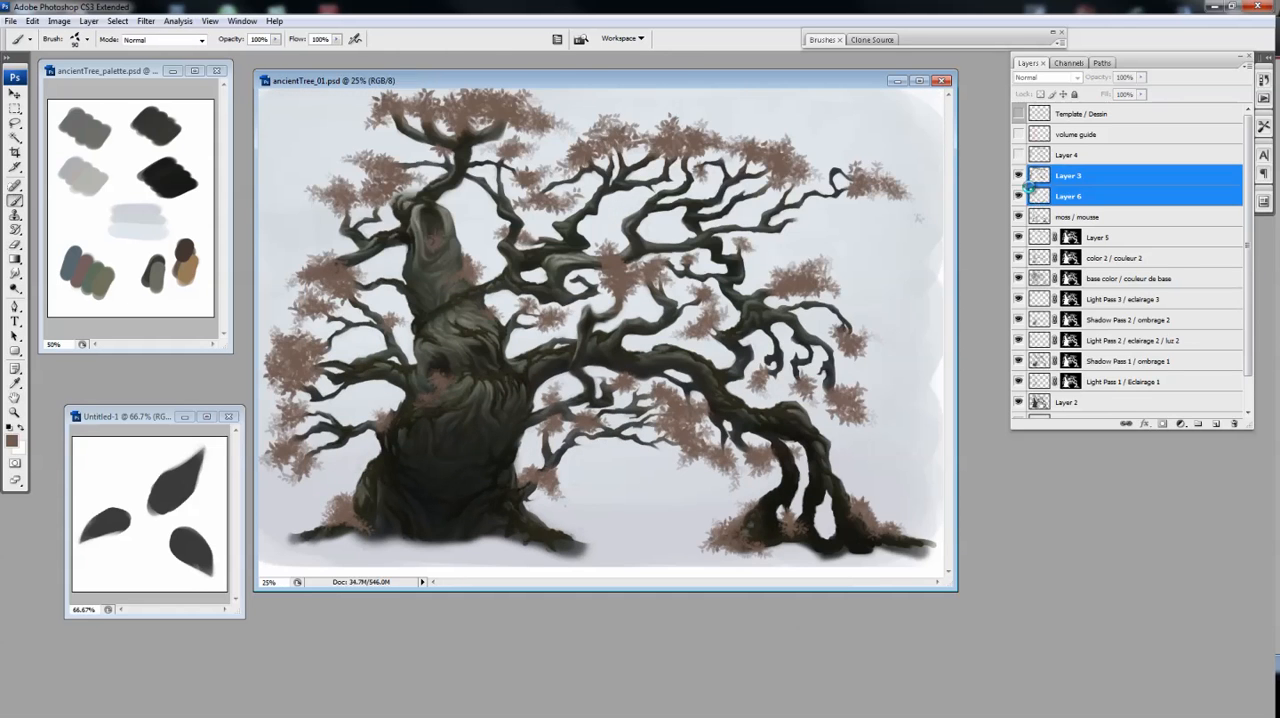
pyautogui.hotkey('ctrl', 'e')
pyautogui.click(1018, 155)
pyautogui.keyDown('alt'); pyautogui.click(1045, 166); pyautogui.keyUp('alt')
pyautogui.click(1068, 155)
pyautogui.keyDown('alt'); pyautogui.click(1018, 155); pyautogui.keyUp('alt')
pyautogui.keyDown('alt'); pyautogui.click(1018, 155); pyautogui.keyUp('alt')
pyautogui.keyDown('alt'); pyautogui.click(1045, 166); pyautogui.keyUp('alt')
# Paint light reddish-brown highlights on Layer 4 over the new root and trunk leaves with a small soft round brush
pyautogui.rightClick(760, 124)
pyautogui.doubleClick(824, 40)
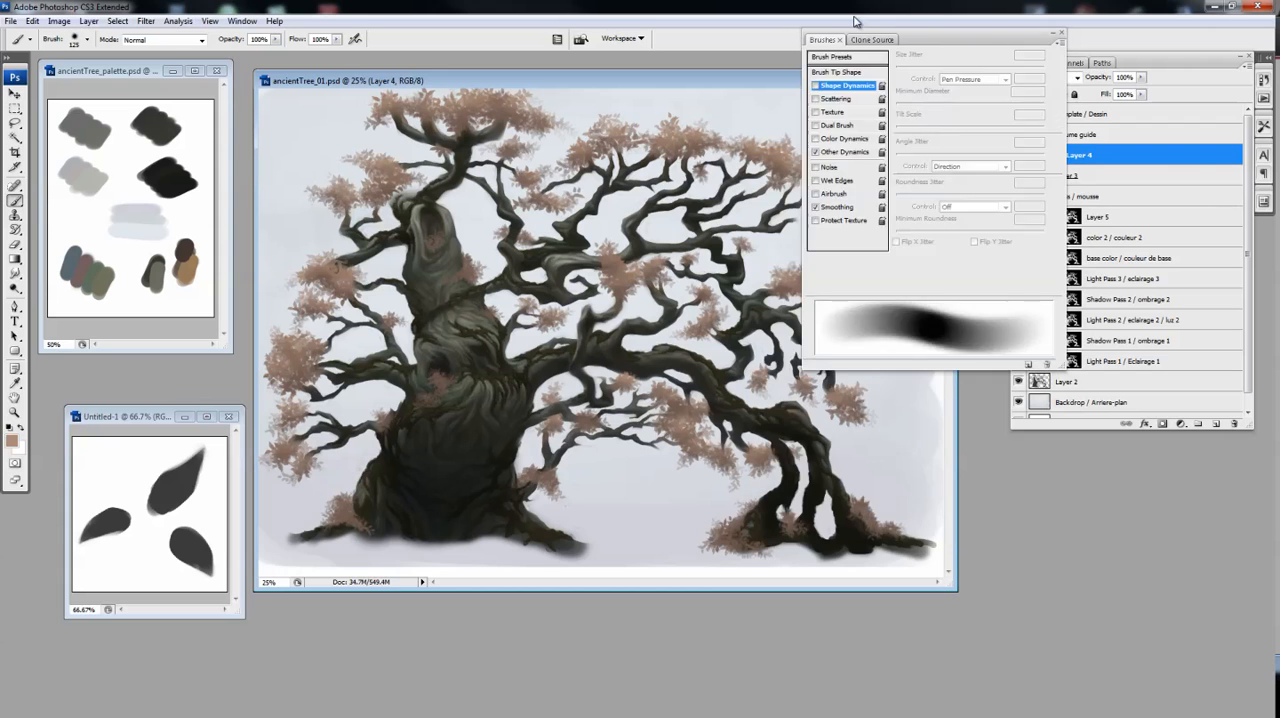
pyautogui.doubleClick(822, 40)
pyautogui.press('[')
pyautogui.press('[')
pyautogui.press('[')
pyautogui.press('[')
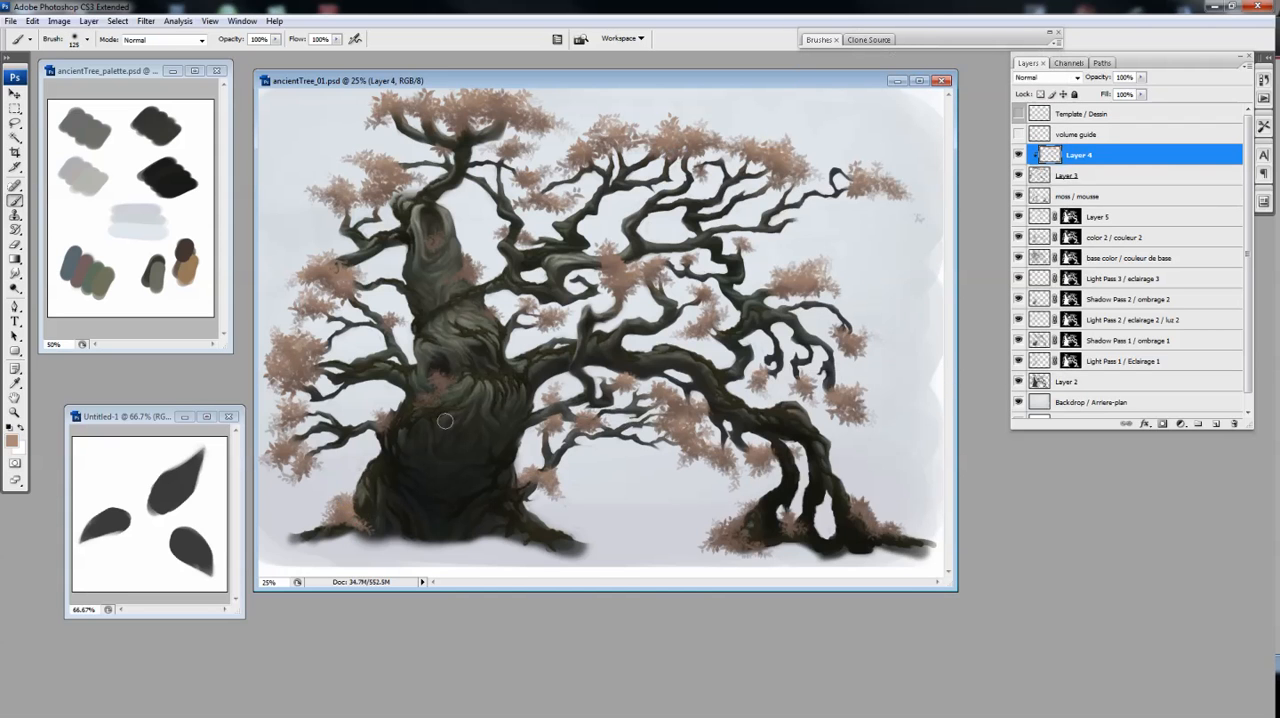
pyautogui.moveTo(862, 505); pyautogui.dragTo(887, 524)
pyautogui.moveTo(470, 264); pyautogui.dragTo(466, 273)
pyautogui.press('[')
pyautogui.press('[')
pyautogui.moveTo(445, 379); pyautogui.dragTo(430, 392)
pyautogui.click(1018, 157)
pyautogui.click(1018, 157)
pyautogui.click(1019, 160)
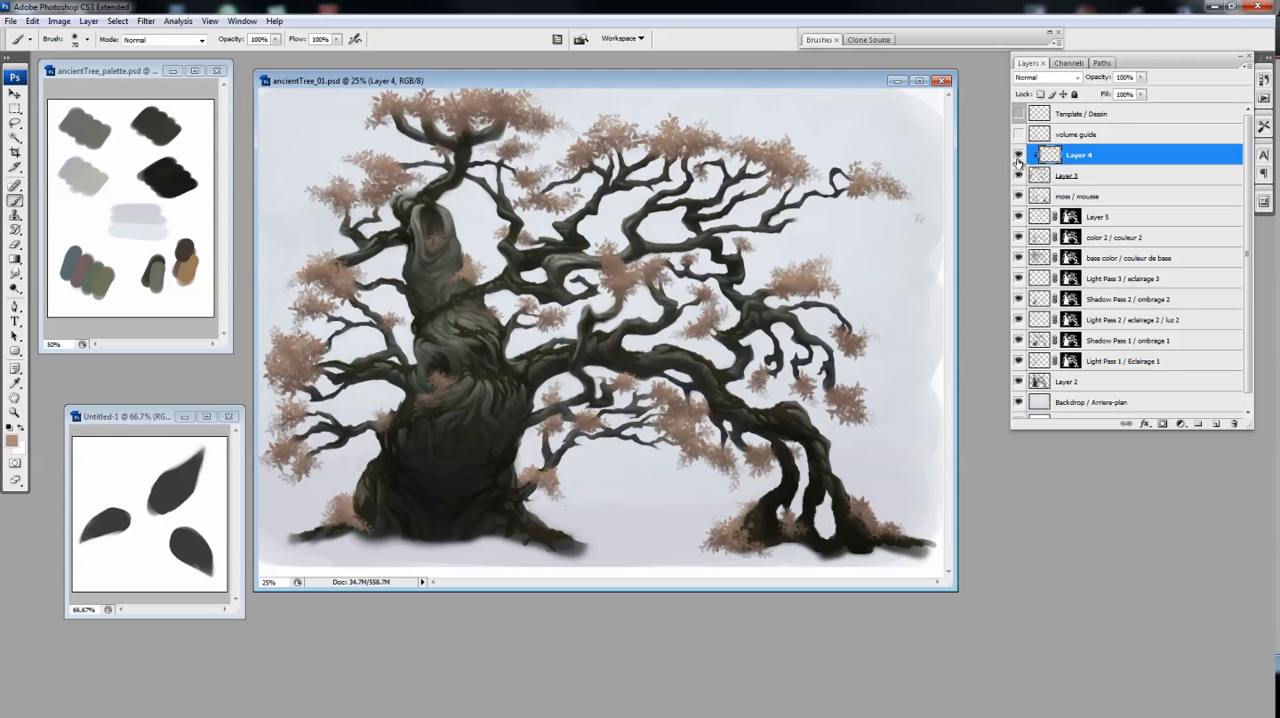
pyautogui.click(1019, 160)
# Add a new layer clipped to Layer 3 beneath Layer 4 and pick a dark brown foreground colour
pyautogui.click(1067, 176)
pyautogui.click(1216, 424)
pyautogui.keyDown('alt'); pyautogui.click(1019, 197); pyautogui.keyUp('alt')
pyautogui.keyDown('alt'); pyautogui.click(1019, 197); pyautogui.keyUp('alt')
pyautogui.click(12, 441)
pyautogui.click(617, 283)
pyautogui.press('Return')
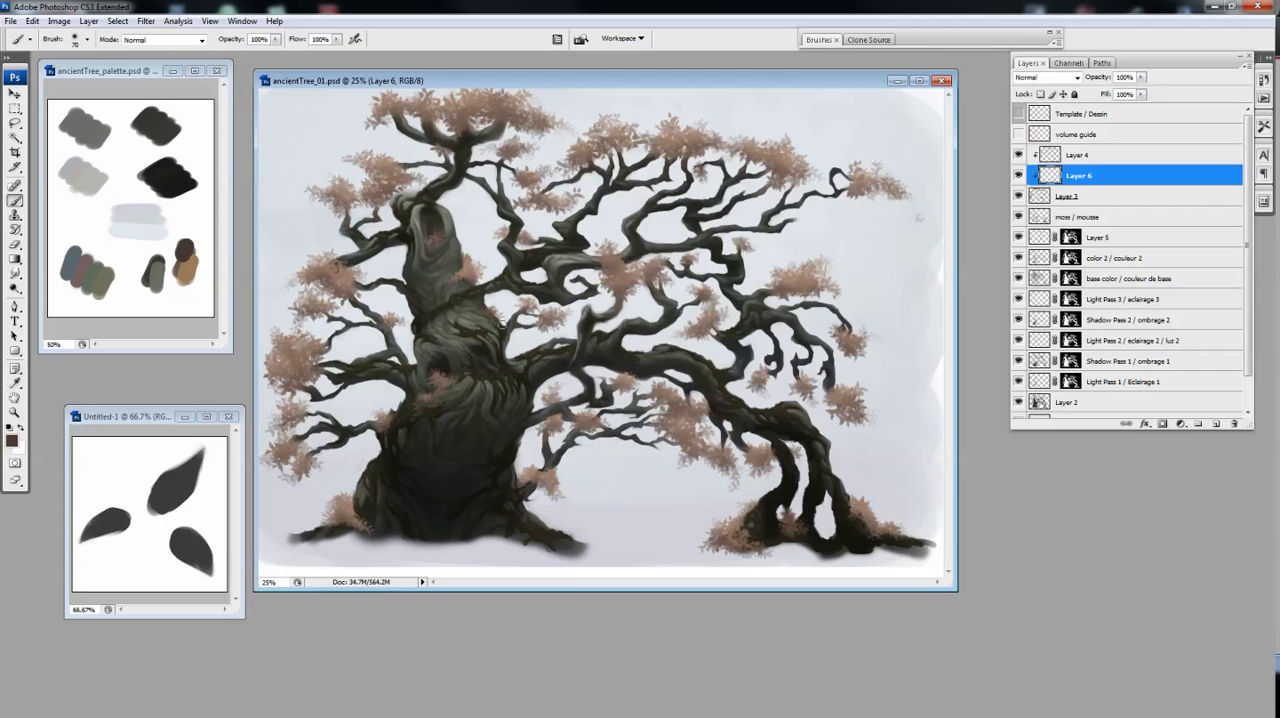
# Add dark brown and light reddish-brown leaf colour swatches to the palette document
pyautogui.click(1078, 155)
pyautogui.click(189, 216)
pyautogui.click(600, 81)
pyautogui.click(1019, 155)
pyautogui.keyDown('alt'); pyautogui.click(1019, 155); pyautogui.keyUp('alt')
pyautogui.keyDown('alt'); pyautogui.click(690, 127); pyautogui.keyUp('alt')
pyautogui.click(200, 227)
pyautogui.click(200, 232)
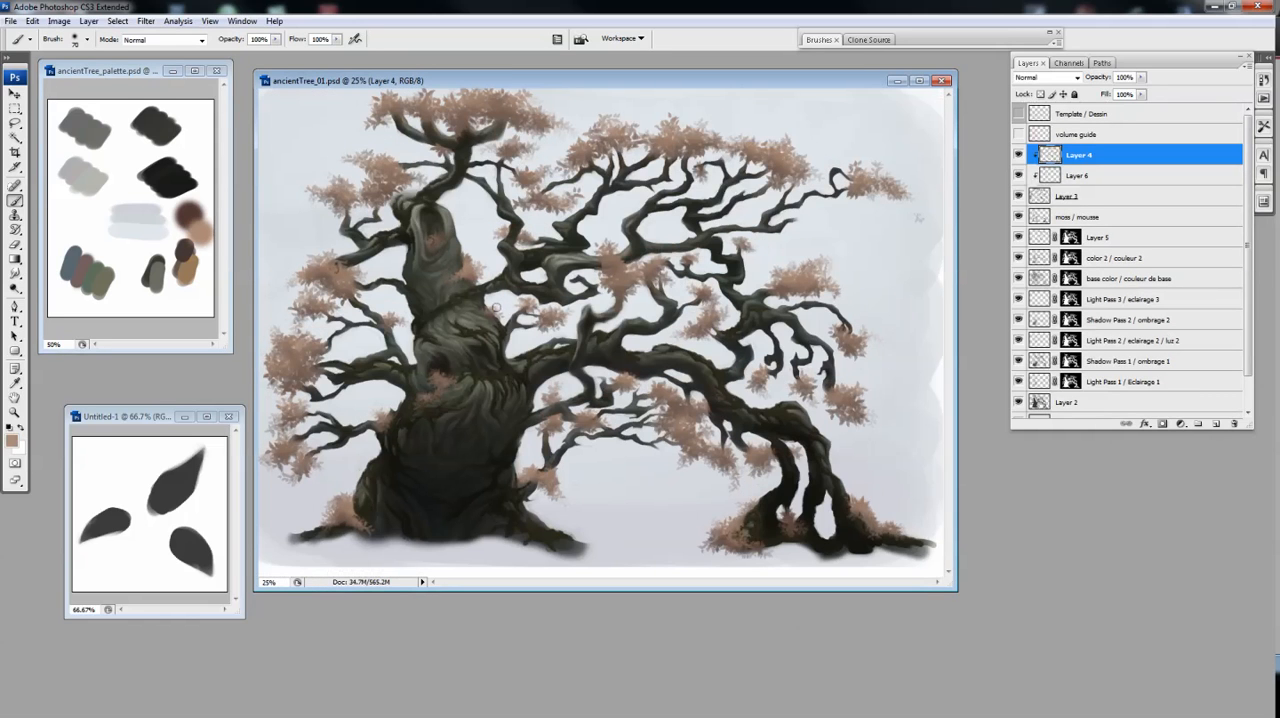
# Shade the foliage clusters on Layer 6 with the dark brown sampled from the palette
pyautogui.keyDown('alt'); pyautogui.click(189, 214); pyautogui.keyUp('alt')
pyautogui.click(1078, 176)
pyautogui.moveTo(468, 118); pyautogui.dragTo(494, 112)
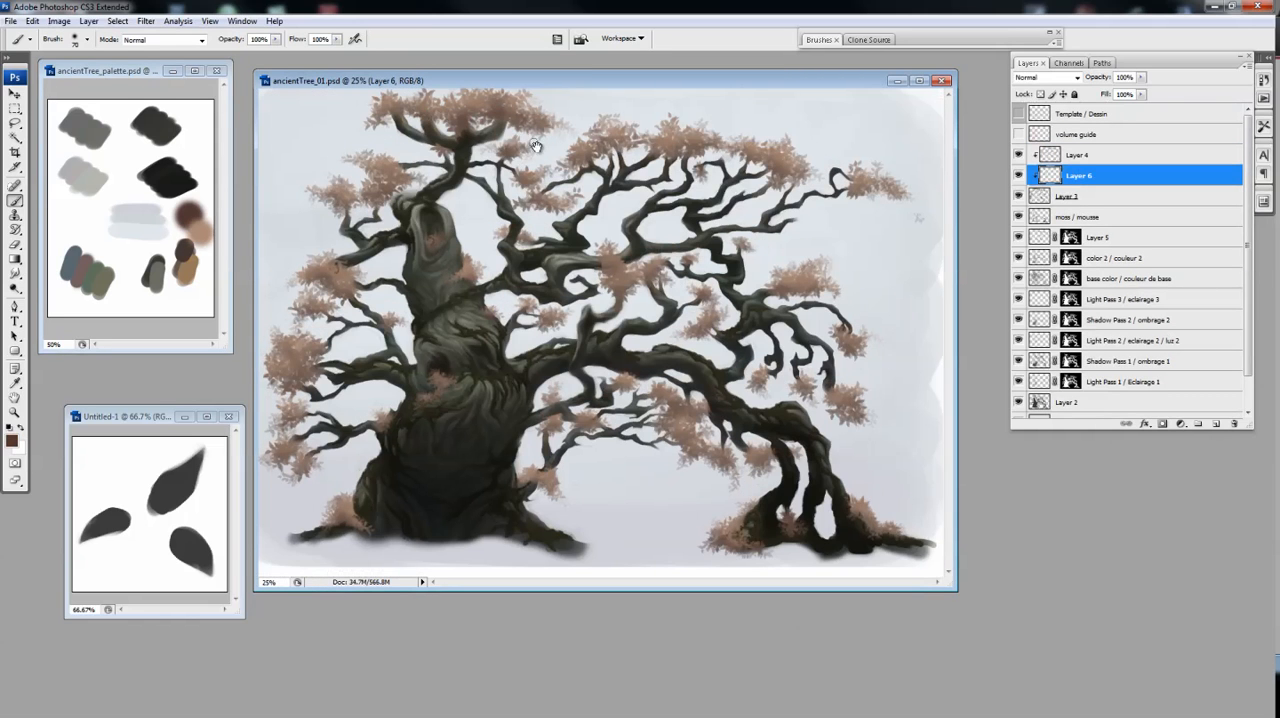
pyautogui.keyDown('alt'); pyautogui.click(204, 229); pyautogui.keyUp('alt')
pyautogui.click(1078, 155)
pyautogui.click(1078, 176)
pyautogui.keyDown('alt'); pyautogui.click(191, 213); pyautogui.keyUp('alt')
pyautogui.moveTo(406, 517); pyautogui.dragTo(752, 278)
pyautogui.keyDown('alt'); pyautogui.click(752, 278); pyautogui.keyUp('alt')
pyautogui.press('e')
pyautogui.hotkey('ctrl', 'u')
pyautogui.press('Escape')
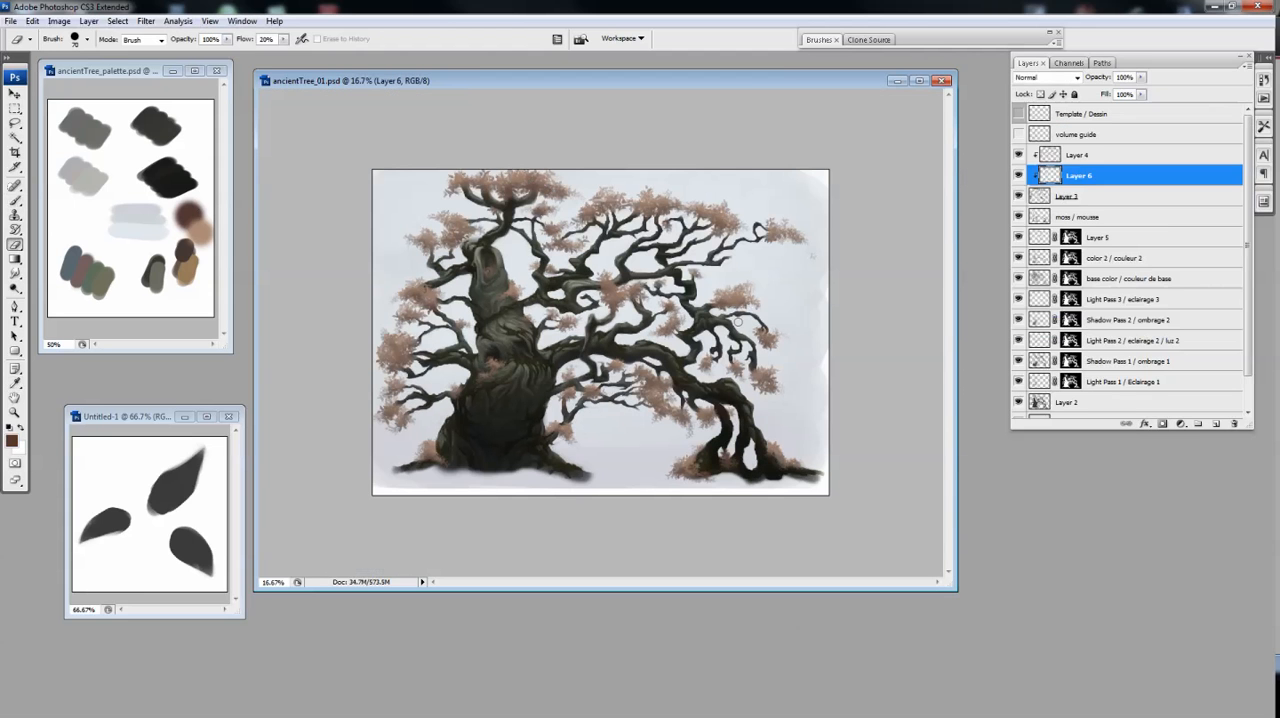
# Merge Layers 4, 6 and 3 into one layer named Leaves / Feuilles and flip the canvas horizontally
pyautogui.click(1077, 155)
pyautogui.keyDown('shift'); pyautogui.click(1067, 196); pyautogui.keyUp('shift')
pyautogui.hotkey('ctrl', 'e')
pyautogui.doubleClick(1069, 155)
pyautogui.write('Leaves / Feuilles')
pyautogui.press('Return')
pyautogui.keyDown('ctrl'); pyautogui.click(687, 349); pyautogui.keyUp('ctrl')
pyautogui.hotkey('ctrl', 'shift', 'h')
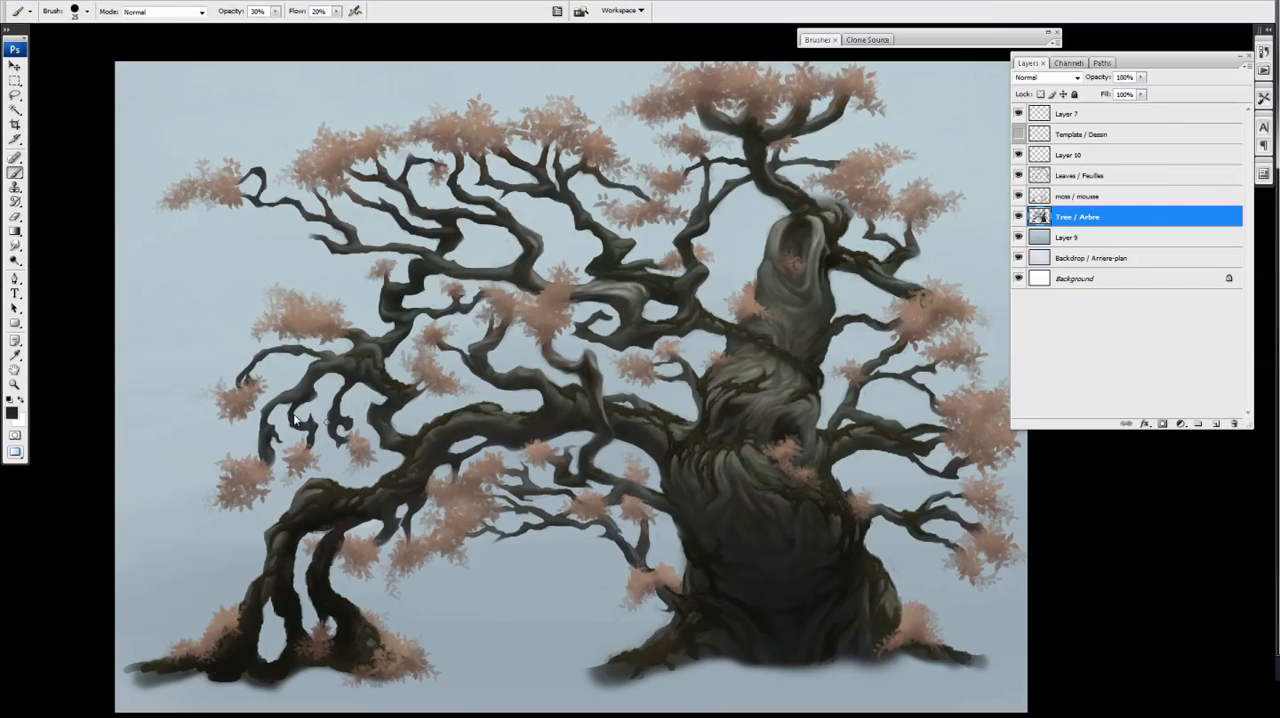
# Pick a near-black foreground colour, add a layer above Tree / Arbre and toggle the brush's Shape Dynamics
pyautogui.click(12, 413)
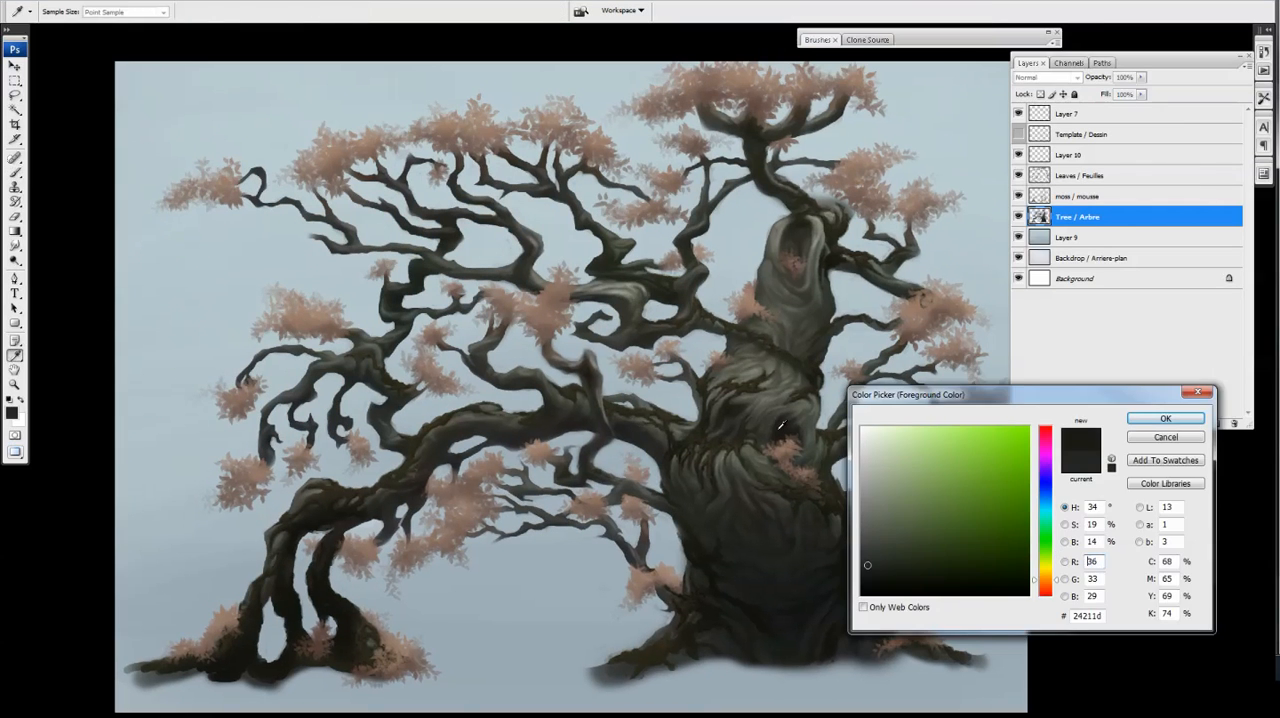
pyautogui.click(1166, 419)
pyautogui.click(1216, 424)
pyautogui.click(818, 40)
pyautogui.click(811, 84)
pyautogui.click(926, 38)
# Paint dark shadows over the trunk on Layer 11 with a larger brush, cleaning up with the eraser
pyautogui.moveTo(731, 382); pyautogui.dragTo(715, 385)
pyautogui.moveTo(929, 373); pyautogui.dragTo(899, 363)
pyautogui.press(']')
pyautogui.press(']')
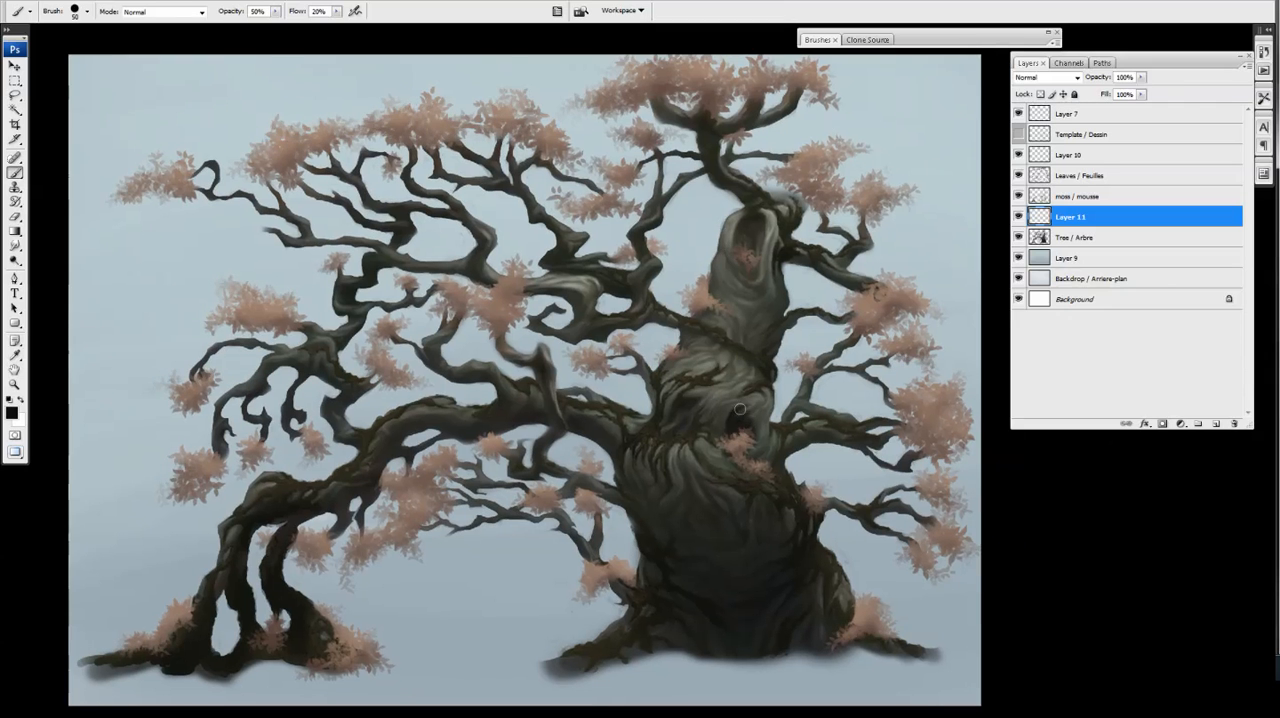
pyautogui.moveTo(692, 402); pyautogui.dragTo(660, 359)
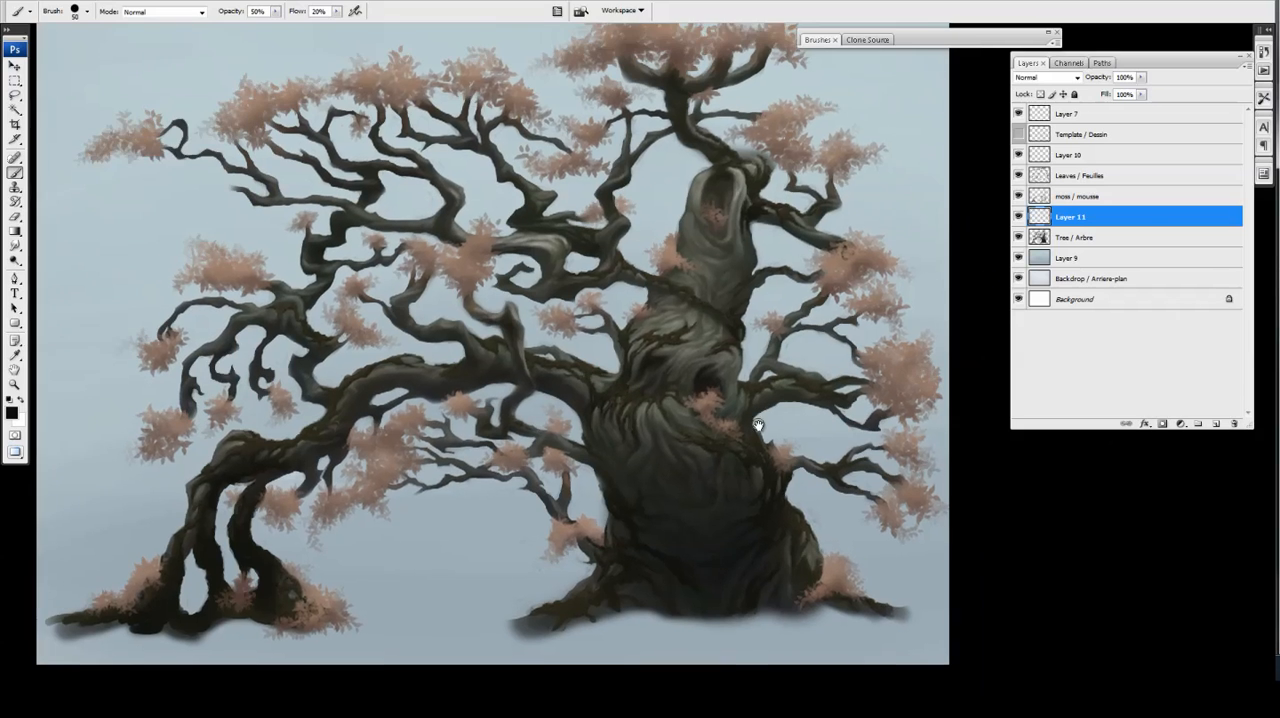
pyautogui.moveTo(759, 426); pyautogui.dragTo(748, 422)
pyautogui.press('e')
pyautogui.press('b')
pyautogui.moveTo(765, 537); pyautogui.dragTo(729, 505)
# Add a new layer above Layer 11 and paint dark shading on the trunk and long branch, alternating brush and eraser
pyautogui.click(1216, 424)
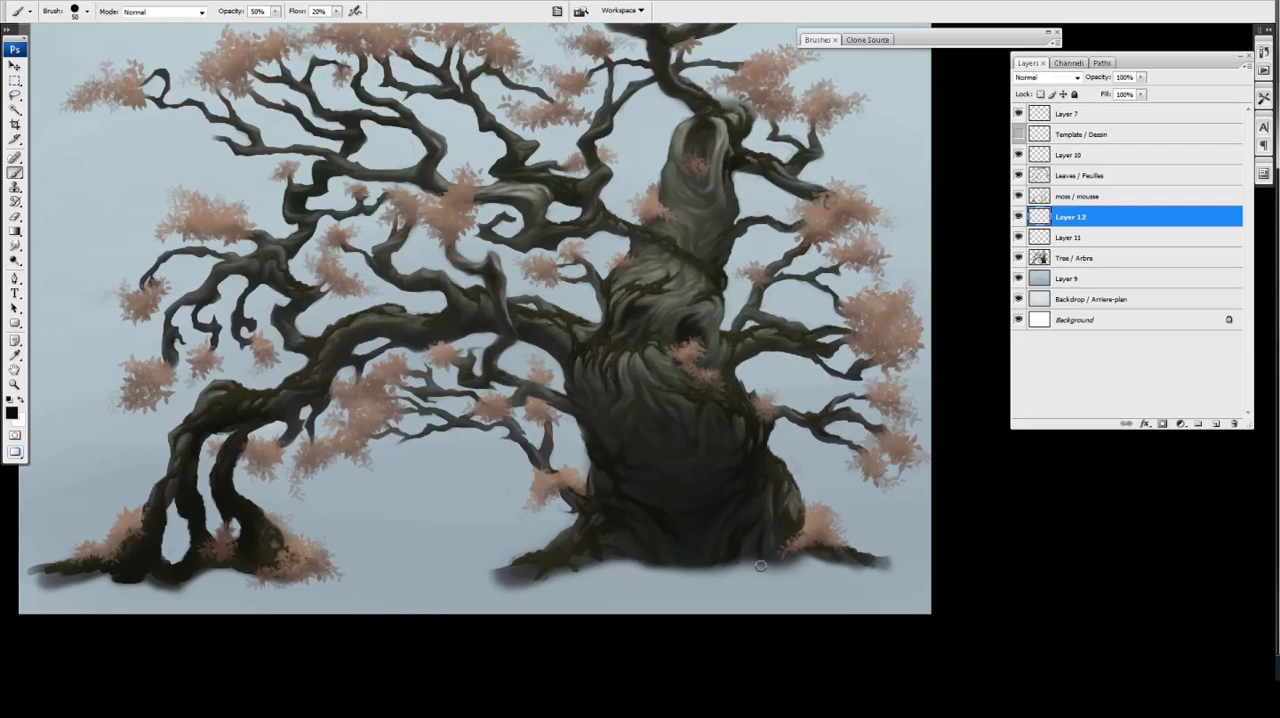
pyautogui.press('e')
pyautogui.press('b')
pyautogui.press('e')
pyautogui.press('b')
pyautogui.moveTo(759, 265); pyautogui.dragTo(755, 281)
pyautogui.press('e')
pyautogui.press('b')
pyautogui.moveTo(481, 329); pyautogui.dragTo(494, 344)
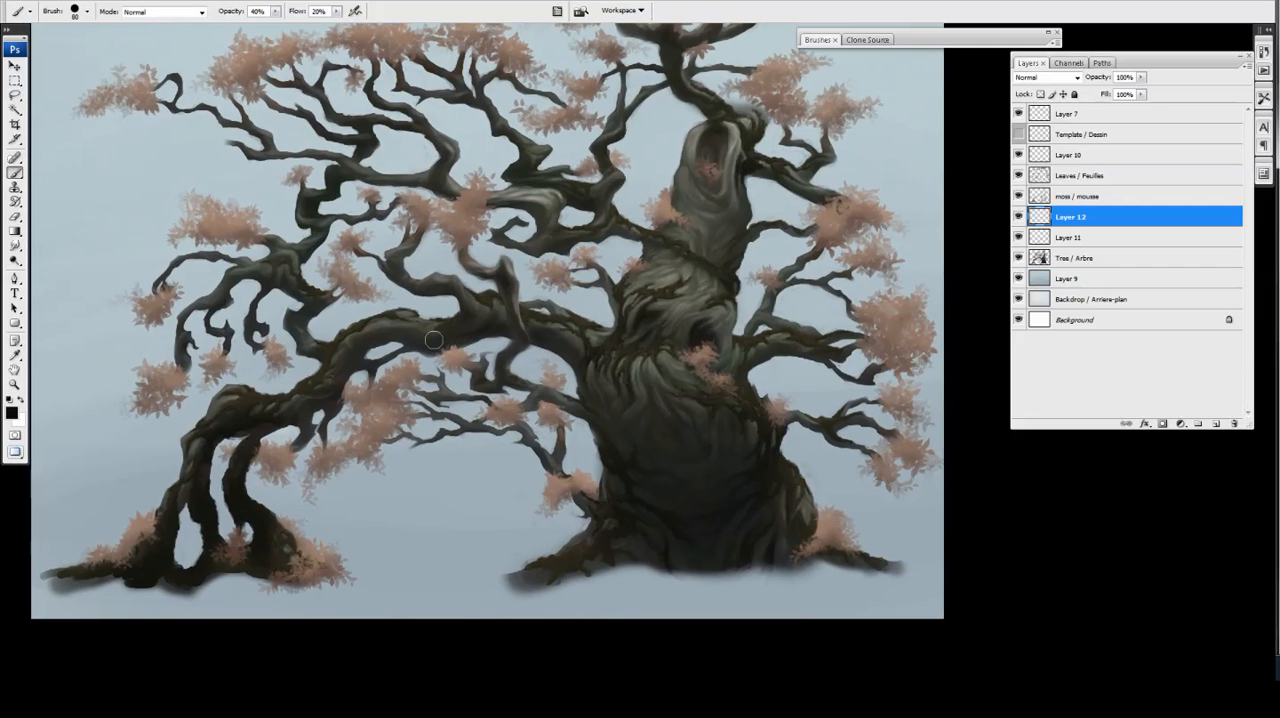
# Mask Layer 12 to the silhouette of the Tree / Arbre layer and make its paint area active
pyautogui.press('[')
pyautogui.keyDown('ctrl'); pyautogui.click(1041, 258); pyautogui.keyUp('ctrl')
pyautogui.click(1162, 424)
pyautogui.click(1040, 217)
# Paint dark shading over the trunk base and roots on the masked Layer 12, then remove the layer's mask
pyautogui.moveTo(222, 429); pyautogui.dragTo(268, 416)
pyautogui.moveTo(748, 514); pyautogui.dragTo(722, 529)
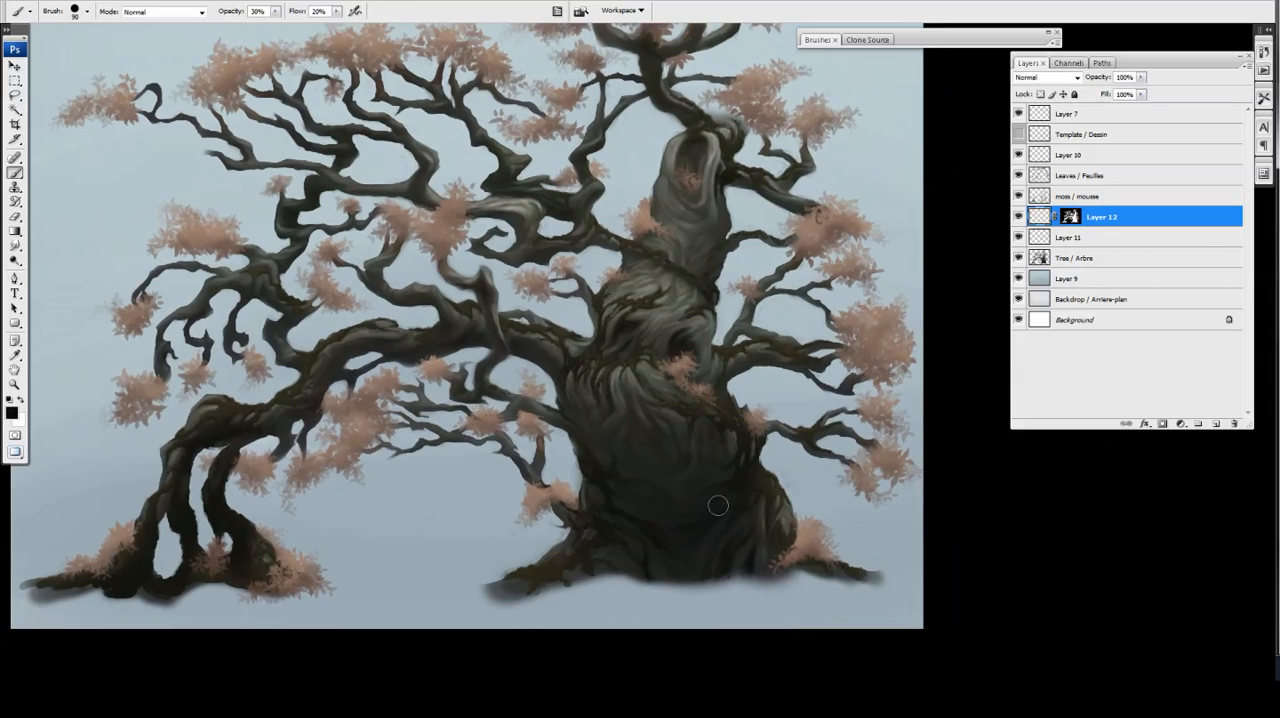
pyautogui.moveTo(658, 499); pyautogui.dragTo(672, 479)
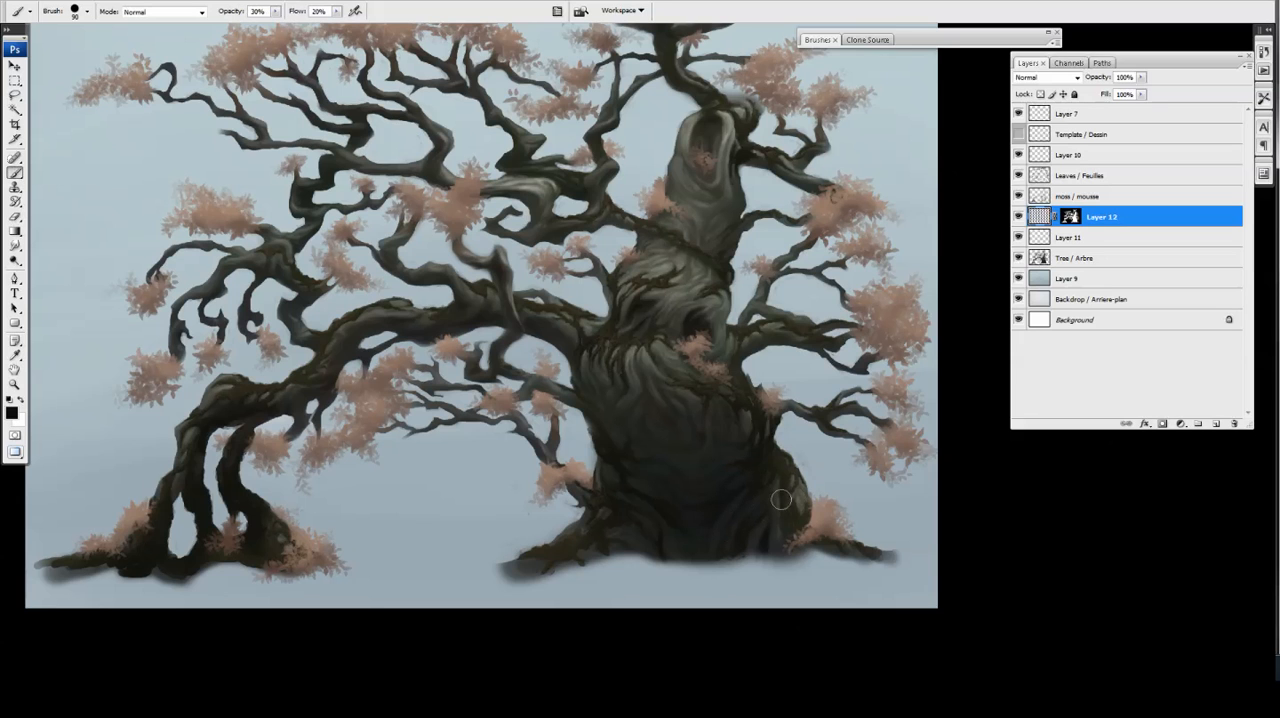
pyautogui.moveTo(813, 547); pyautogui.dragTo(811, 531)
pyautogui.moveTo(1071, 217); pyautogui.dragTo(1234, 424)
pyautogui.click(606, 284)
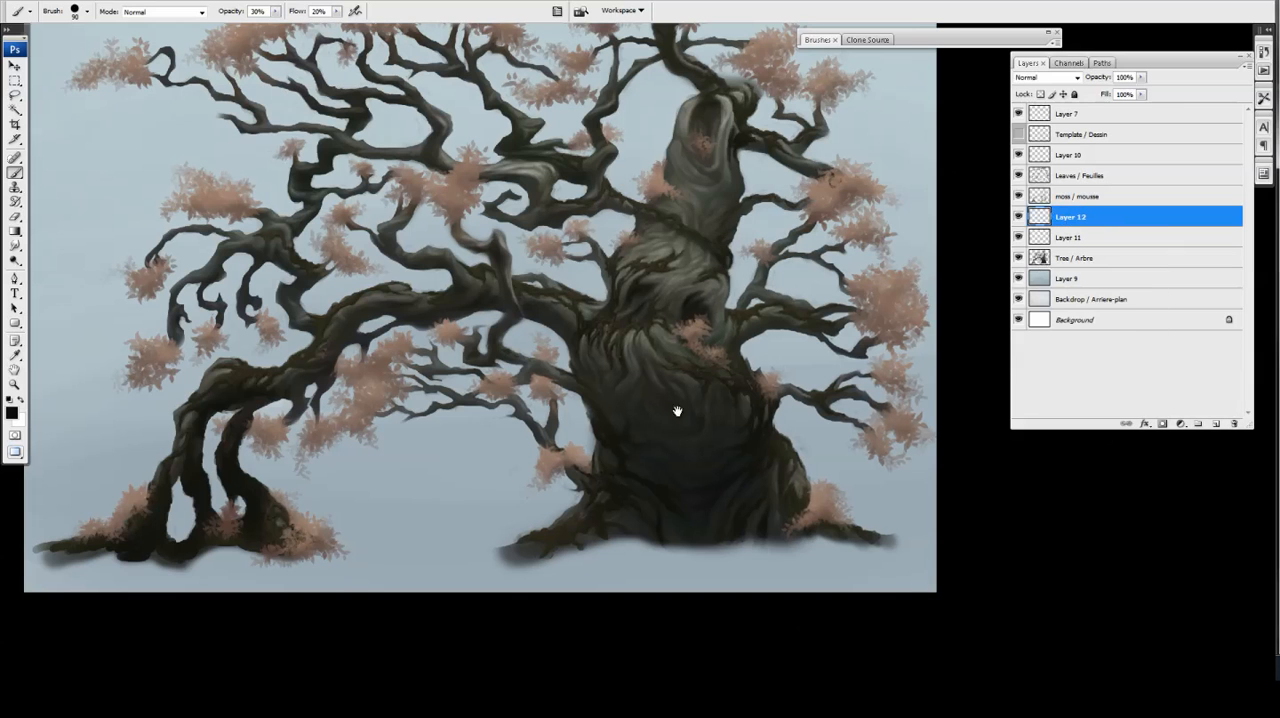
# Deepen the shading on the lower trunk of Layer 12, alternating brush and eraser
pyautogui.moveTo(677, 409); pyautogui.dragTo(673, 407)
pyautogui.press('e')
pyautogui.press('b')
pyautogui.moveTo(726, 487); pyautogui.dragTo(723, 487)
pyautogui.press('e')
pyautogui.press('b')
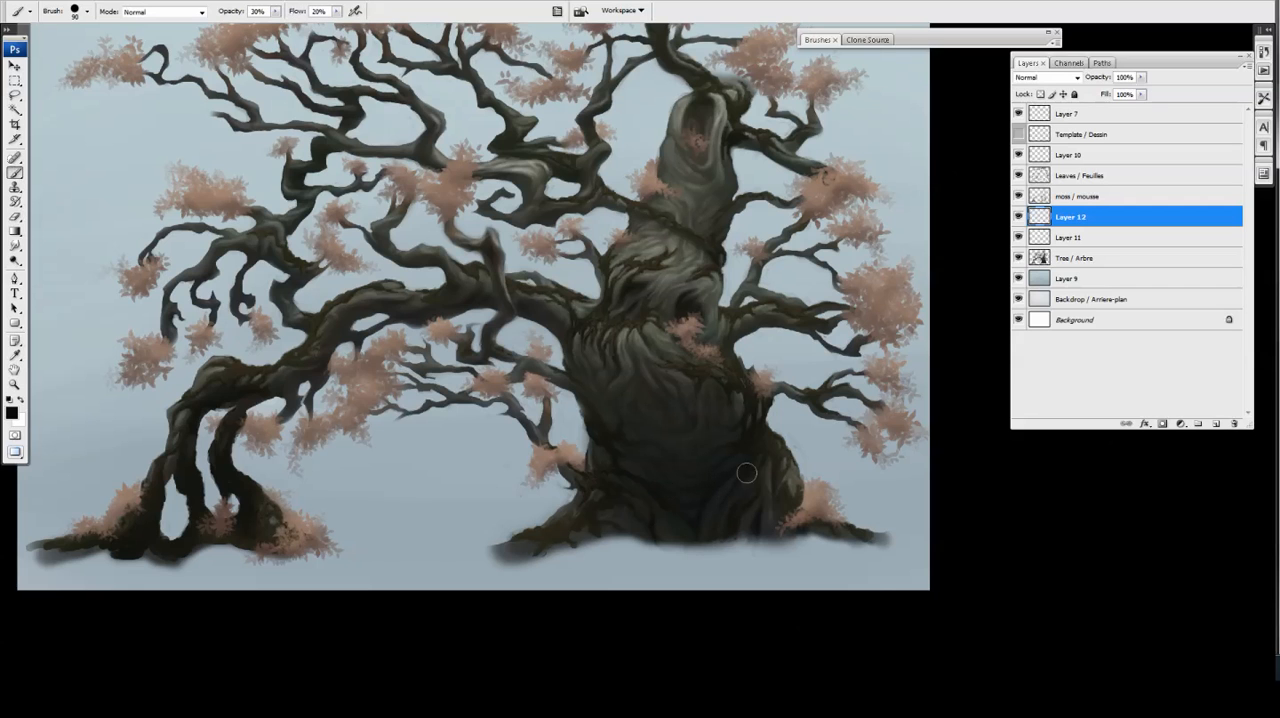
# Move Layer 12 above the moss / mousse layer and refine the dark shadows on the lower trunk with brush and eraser
pyautogui.moveTo(1071, 219); pyautogui.dragTo(1071, 197)
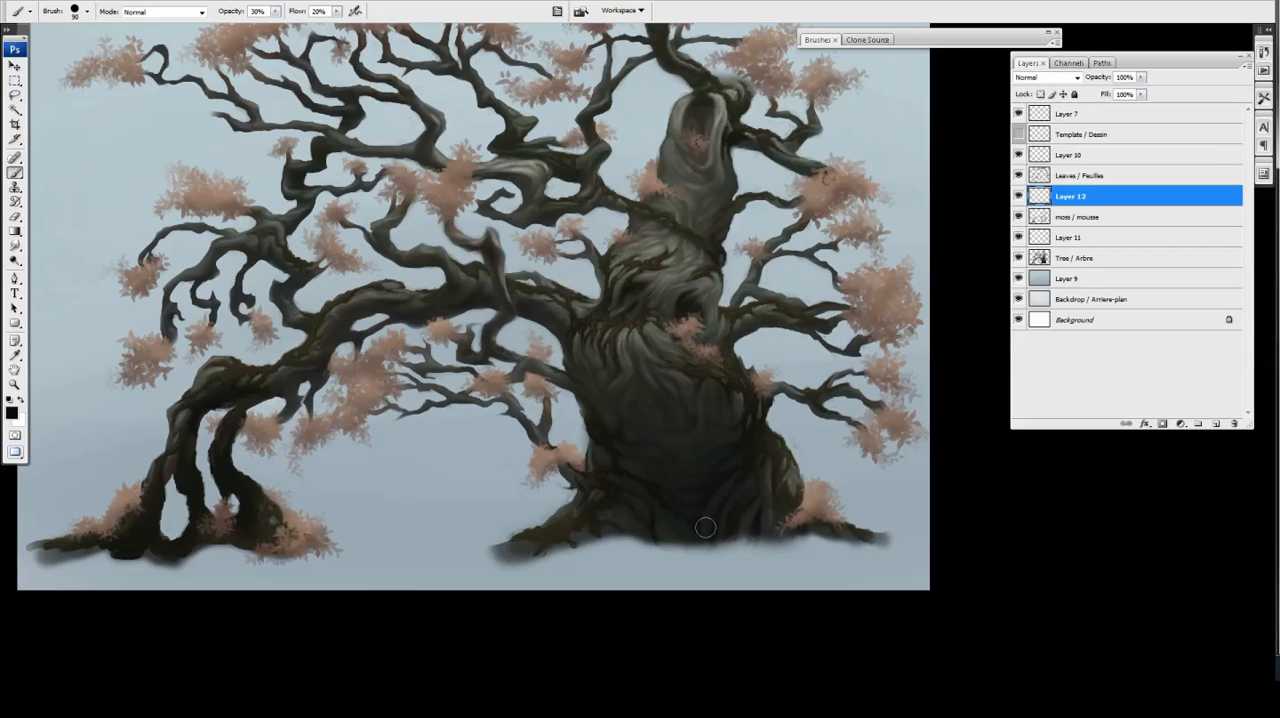
pyautogui.press('e')
pyautogui.press('F5')
pyautogui.press('F5')
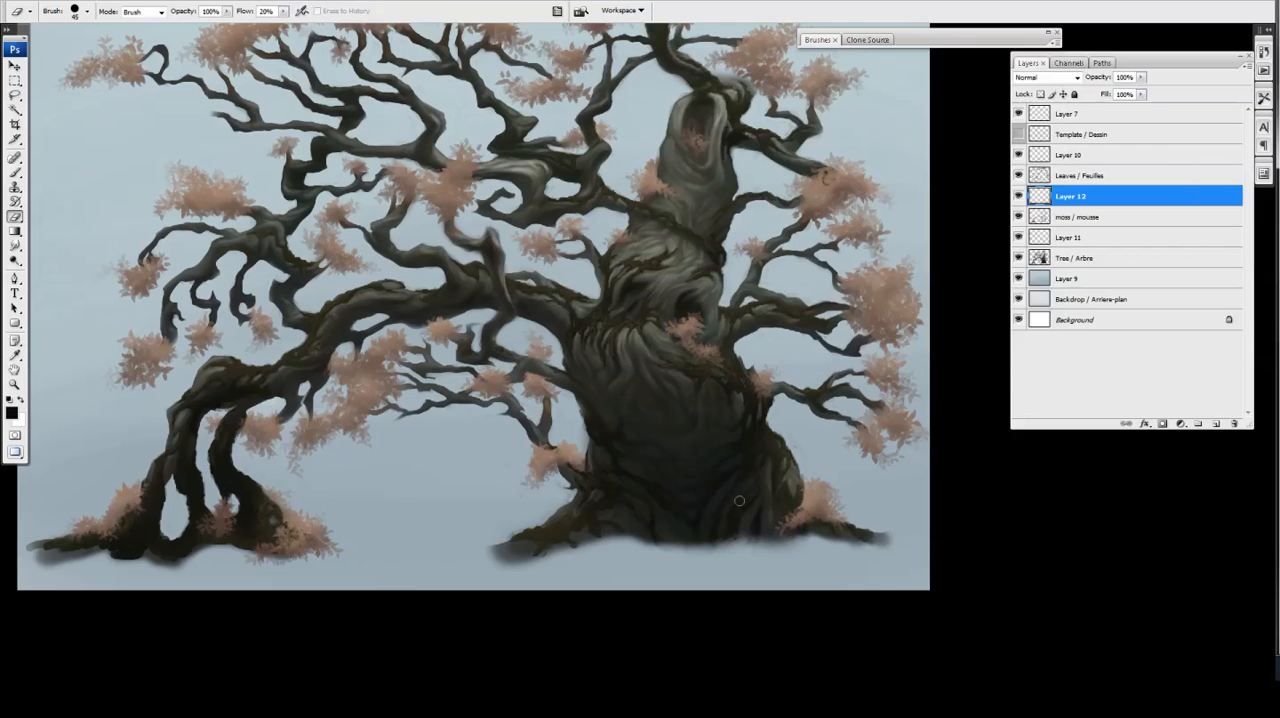
pyautogui.press('b')
pyautogui.moveTo(664, 491); pyautogui.dragTo(652, 477)
pyautogui.press('e')
pyautogui.press('b')
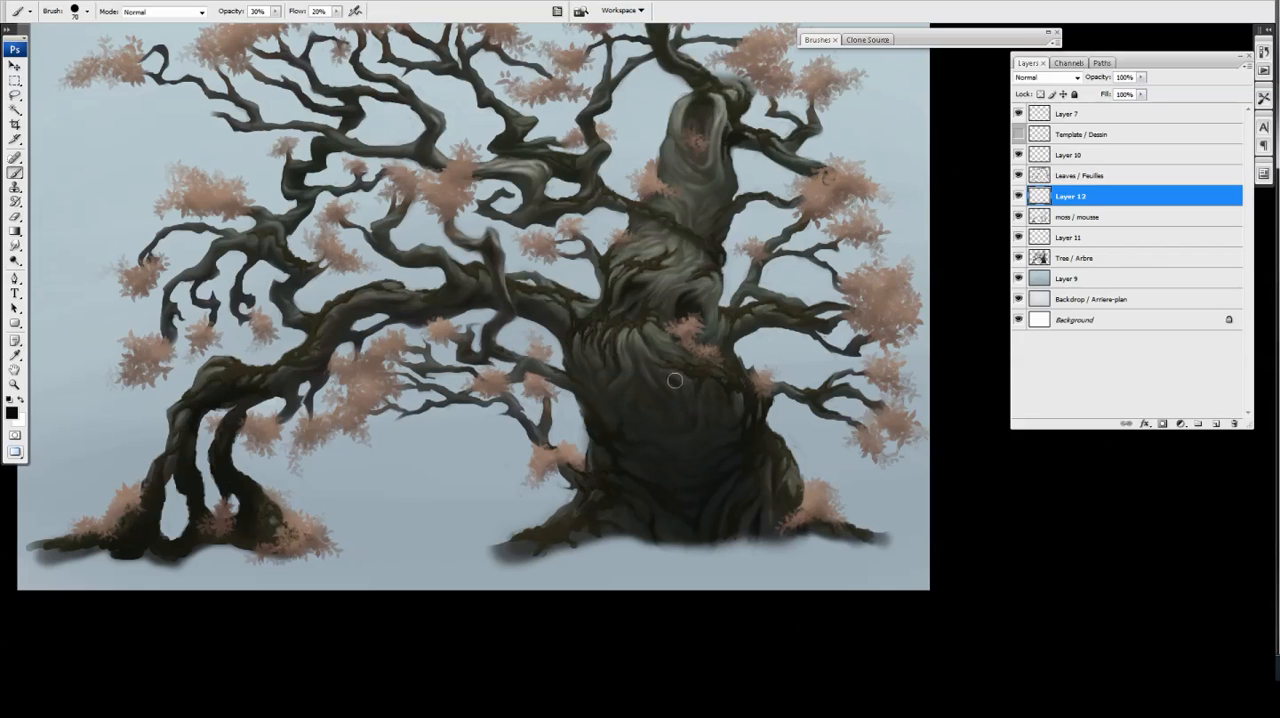
pyautogui.press('e')
pyautogui.press('b')
pyautogui.press('e')
# Nudge the Brushes panel aside and continue shading the bark in the middle of the trunk on Layer 12
pyautogui.moveTo(926, 40); pyautogui.dragTo(923, 43)
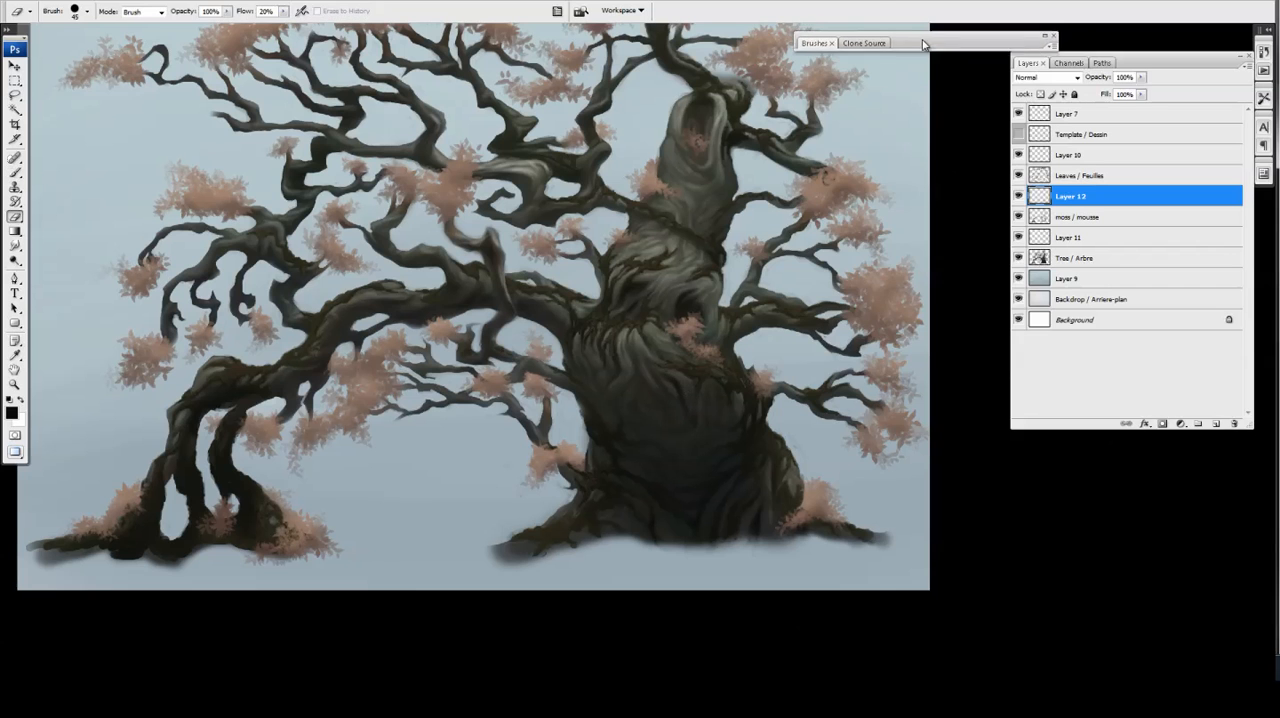
pyautogui.press('b')
pyautogui.moveTo(900, 118); pyautogui.dragTo(891, 123)
pyautogui.click(914, 45)
pyautogui.click(943, 46)
pyautogui.moveTo(666, 388); pyautogui.dragTo(652, 394)
pyautogui.press('e')
pyautogui.press('b')
pyautogui.press('e')
pyautogui.press('b')
# Shade the upper trunk hollow and the bark folds below it, setting the brush size to 60
pyautogui.moveTo(658, 131); pyautogui.dragTo(658, 175)
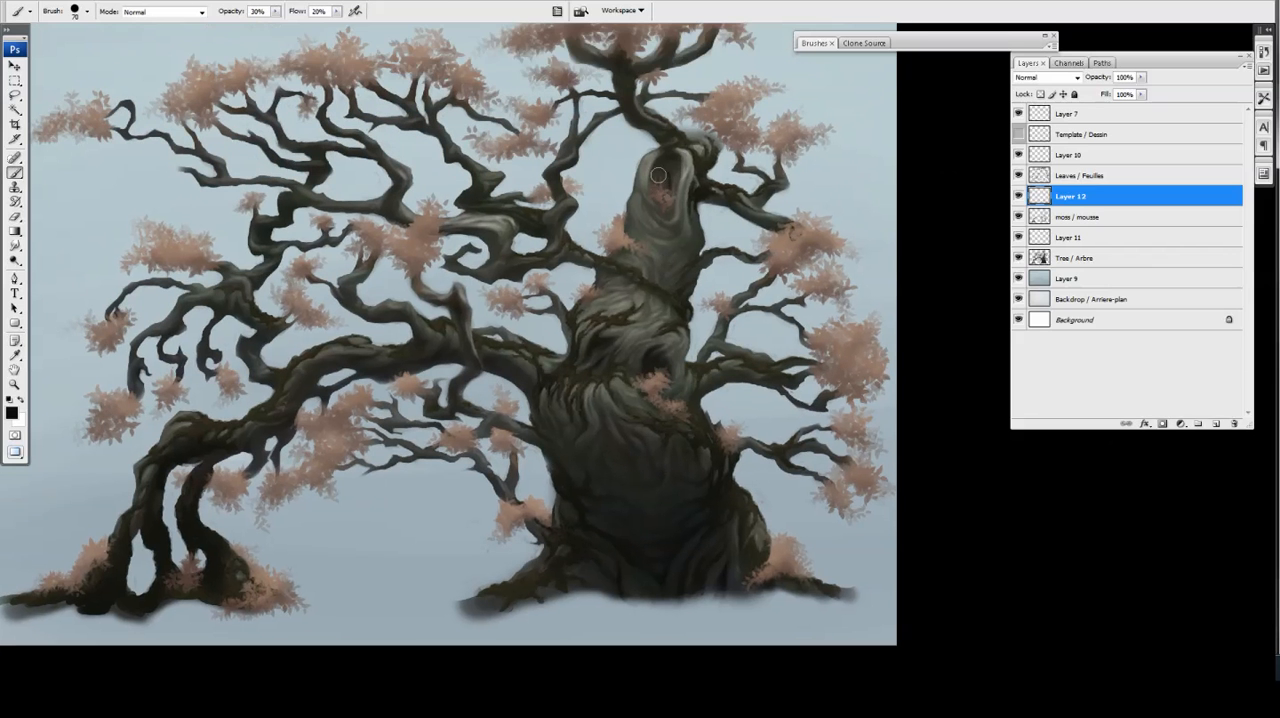
pyautogui.moveTo(620, 380); pyautogui.dragTo(656, 361)
pyautogui.hotkey('ctrl', '-')
pyautogui.hotkey('ctrl', '+')
pyautogui.press(']')
pyautogui.press(']')
pyautogui.press(']')
pyautogui.press(']')
pyautogui.press(']')
pyautogui.press(']')
pyautogui.press(']')
pyautogui.press(']')
pyautogui.press('2')
pyautogui.press('[')
pyautogui.press('[')
pyautogui.press('[')
pyautogui.press('e')
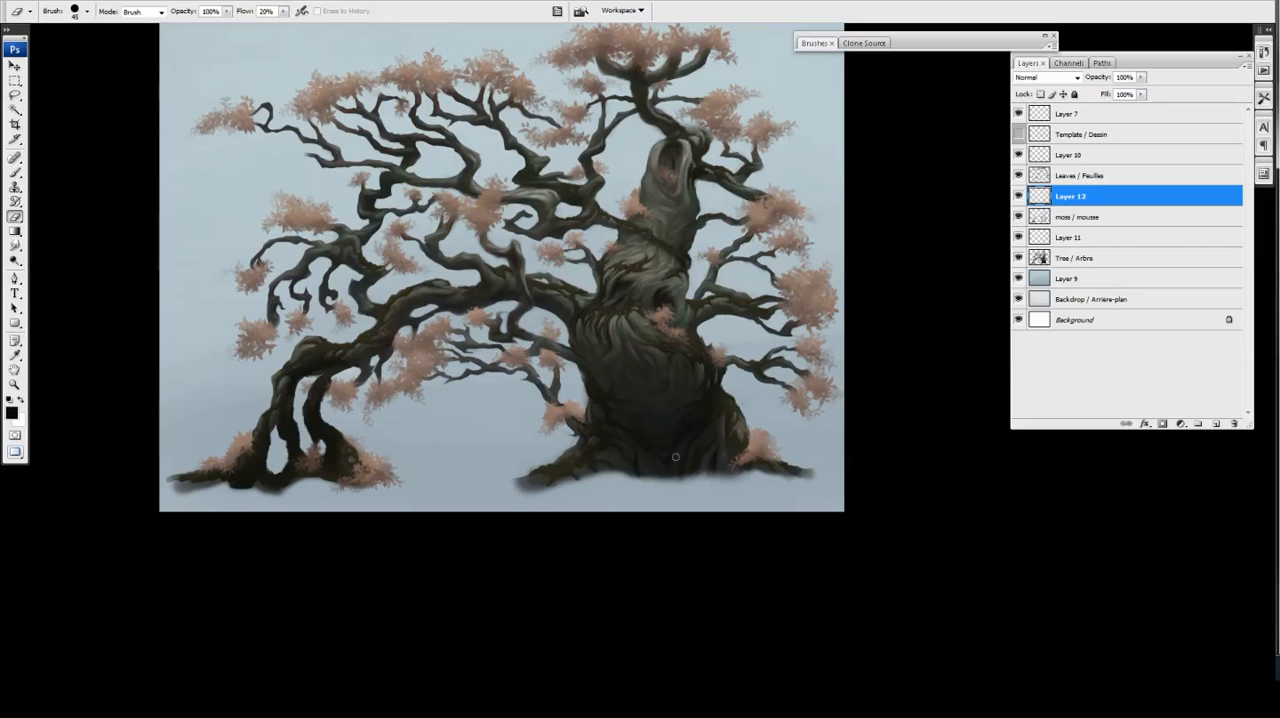
pyautogui.press('b')
pyautogui.hotkey('ctrl', '+')
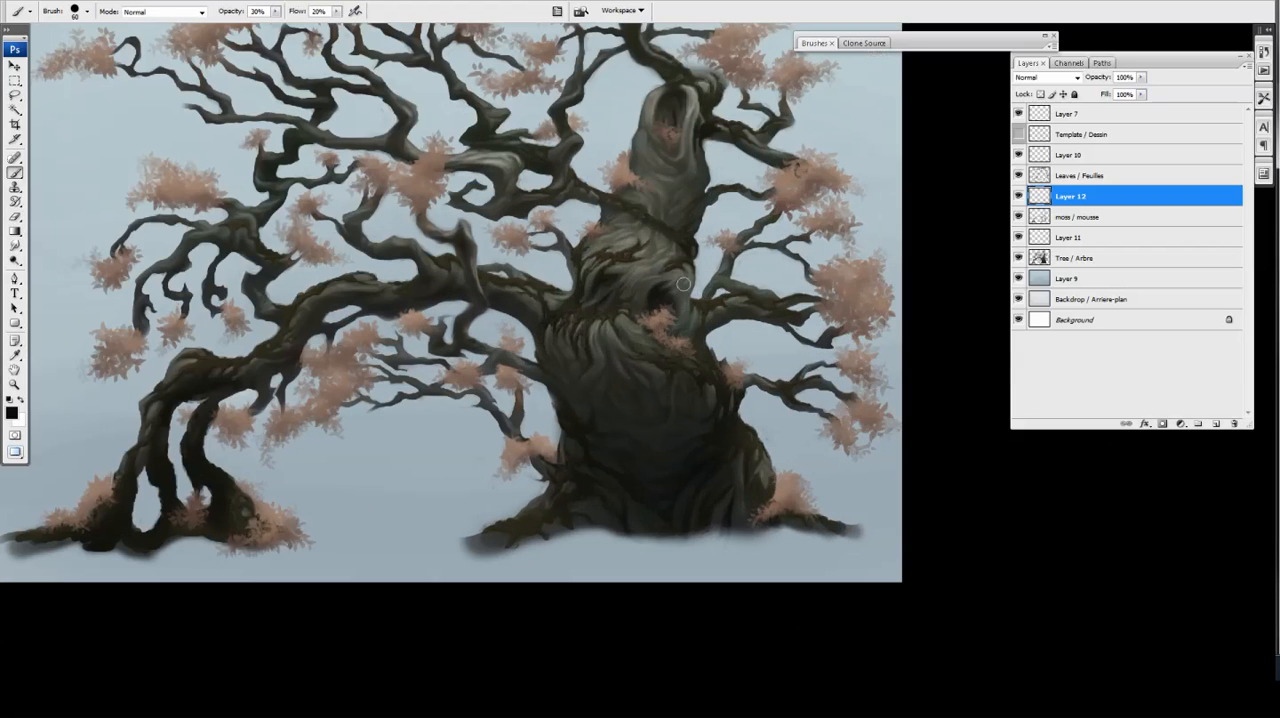
# Refine the shadows along the trunk and the underside of the long branch, alternating brush and eraser
pyautogui.press('e')
pyautogui.press('b')
pyautogui.press('e')
pyautogui.press('b')
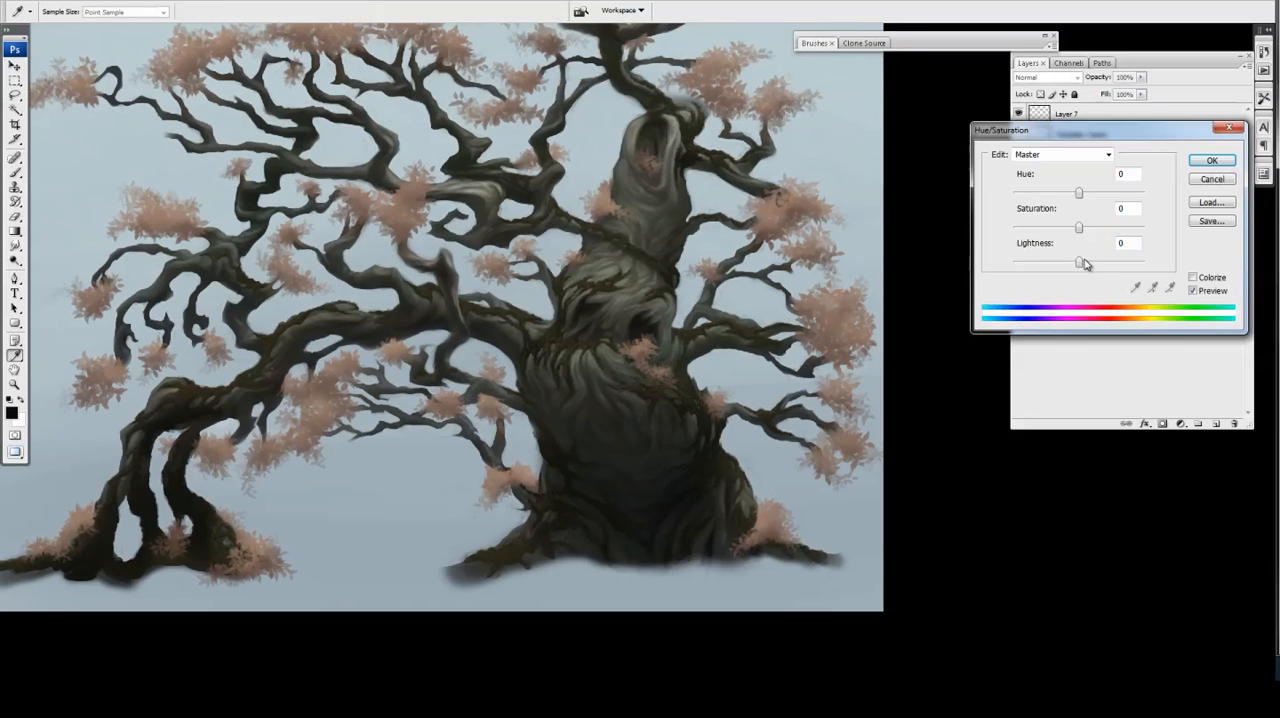
pyautogui.moveTo(1080, 257); pyautogui.dragTo(1092, 257)
pyautogui.press('Return')
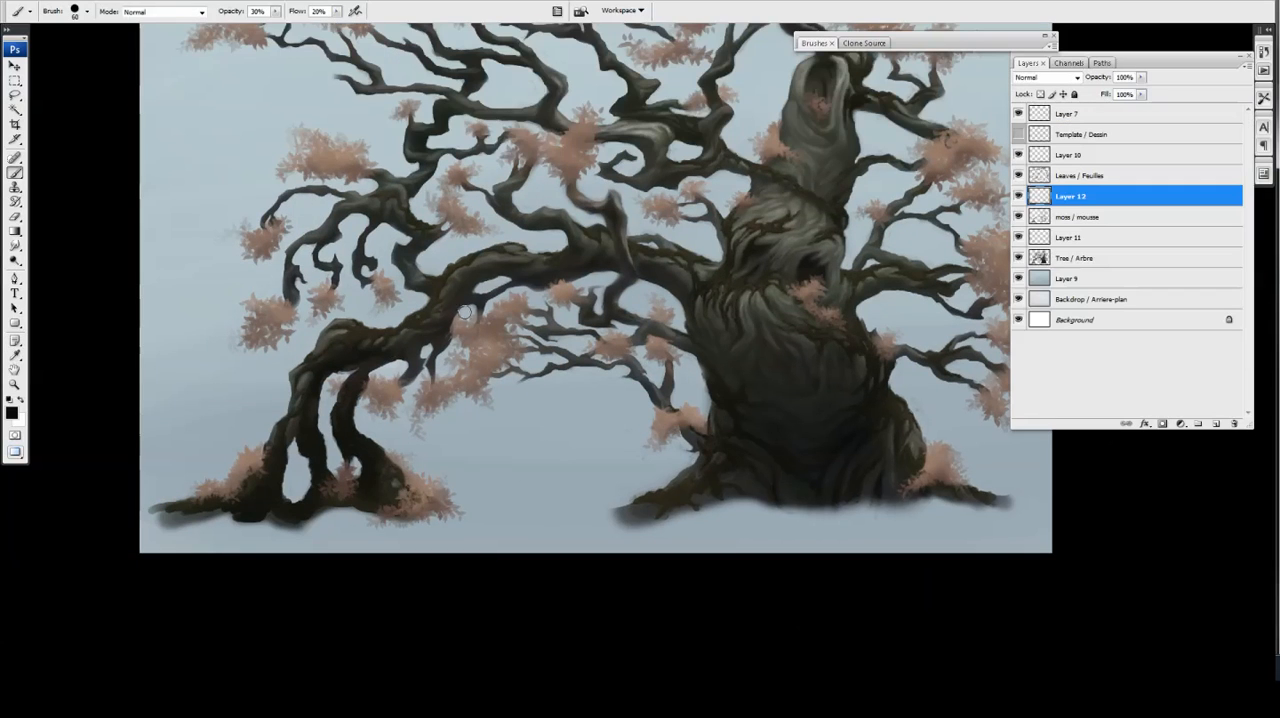
pyautogui.press('e')
pyautogui.press('b')
pyautogui.press('e')
pyautogui.press('b')
pyautogui.press('e')
pyautogui.press('b')
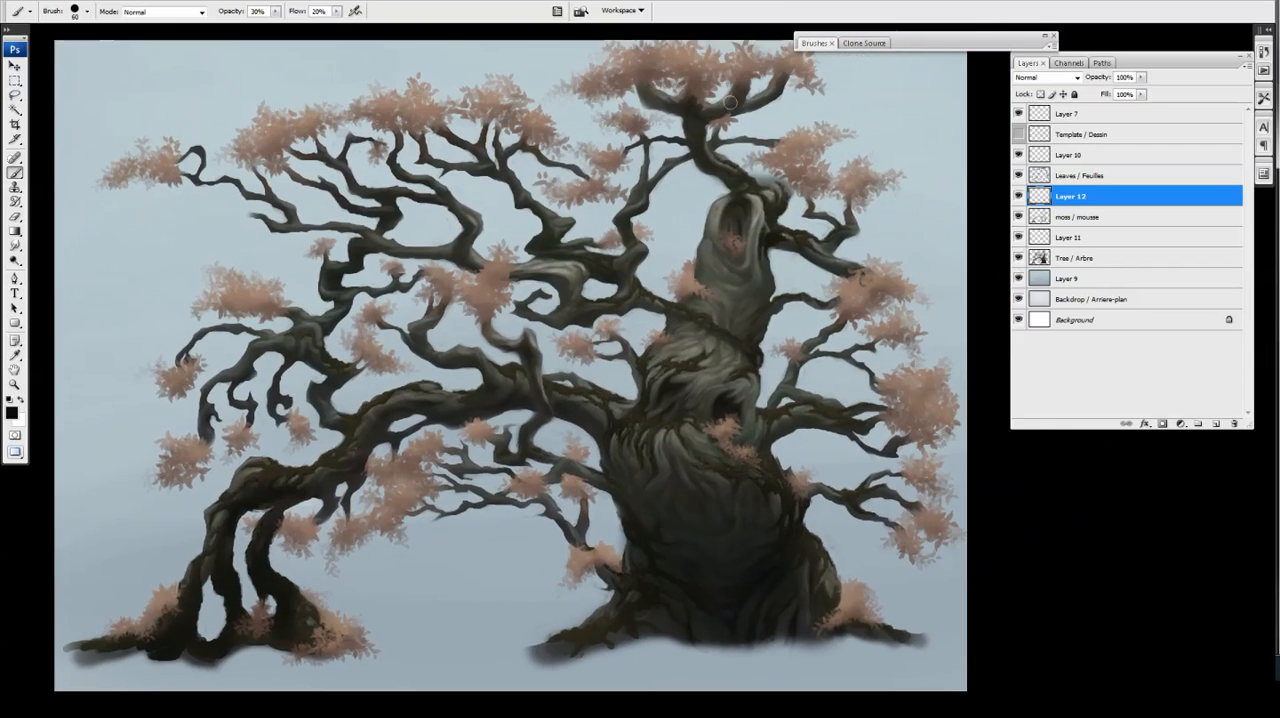
# Paint further dark shading across the trunk base, main branch junction and trunk hollows on Layer 12
pyautogui.moveTo(714, 436); pyautogui.dragTo(722, 364)
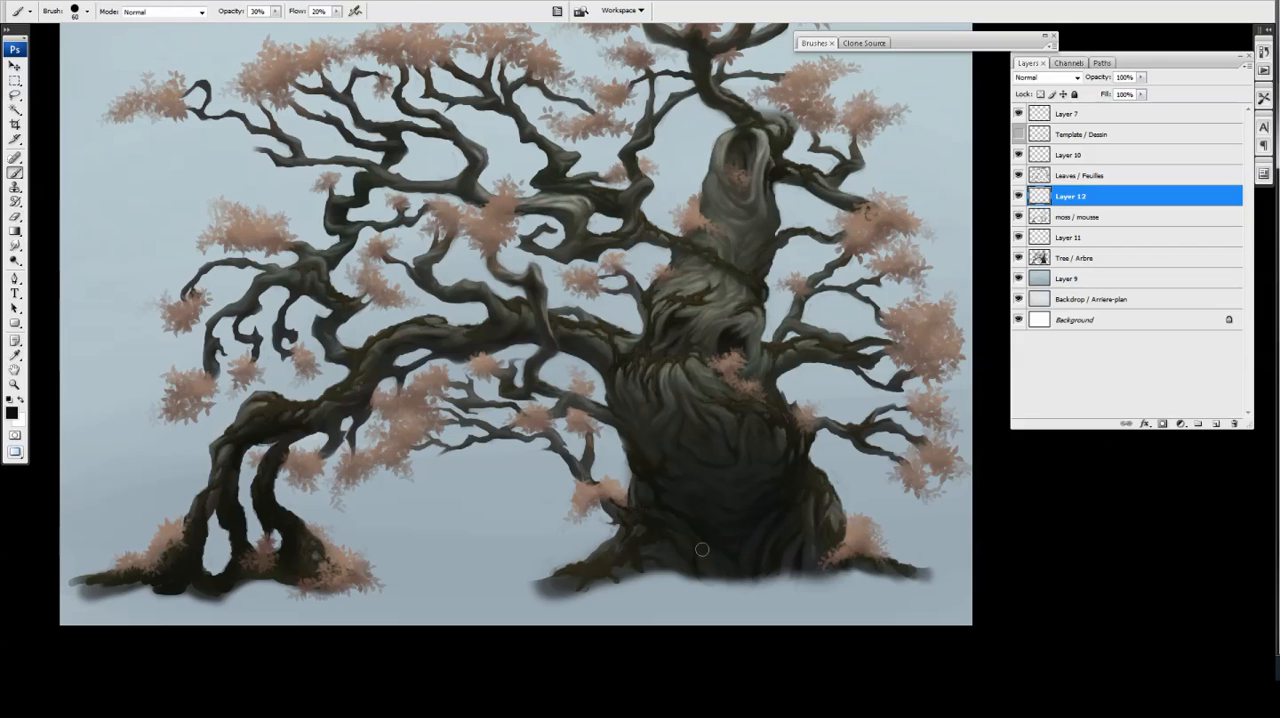
pyautogui.moveTo(692, 544); pyautogui.dragTo(706, 596)
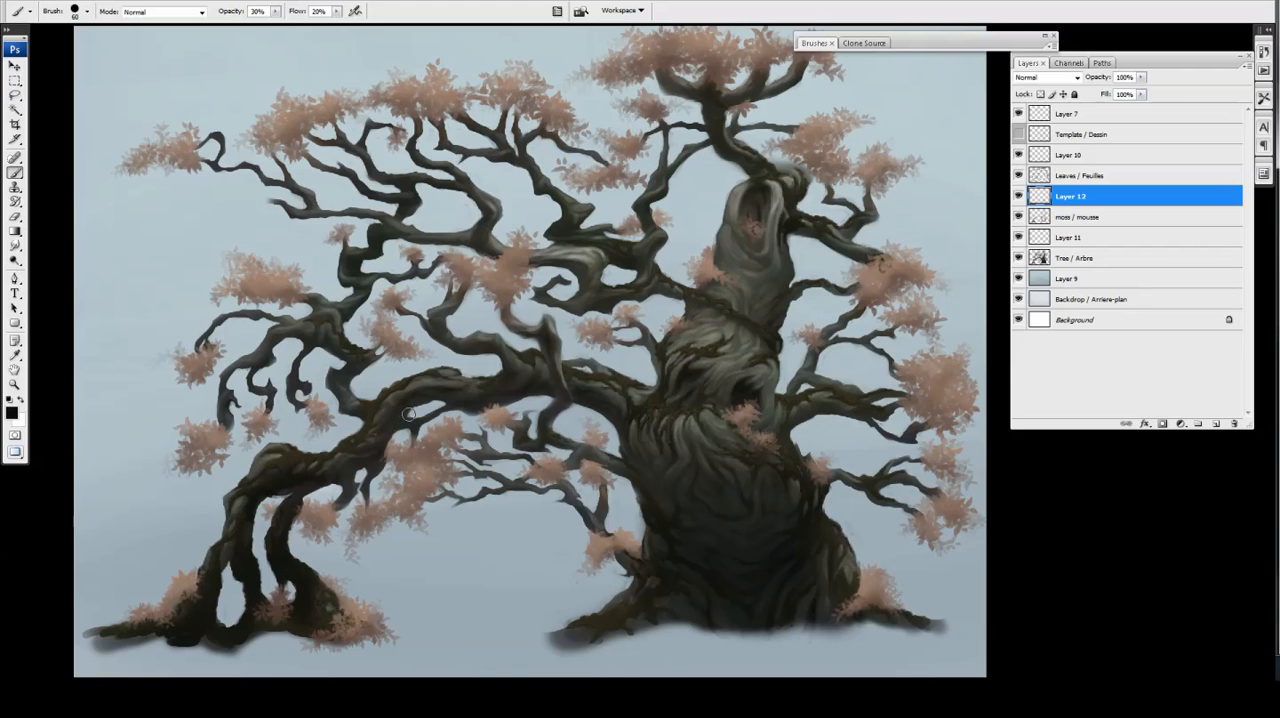
pyautogui.moveTo(593, 382); pyautogui.dragTo(600, 366)
pyautogui.moveTo(1141, 77)
pyautogui.mouseDown()
pyautogui.moveTo(1130, 95)
pyautogui.moveTo(1145, 94)
pyautogui.mouseUp()
pyautogui.press('e')
pyautogui.scroll(-1, 536, 370)
pyautogui.scroll(1, 712, 341)
pyautogui.press('b')
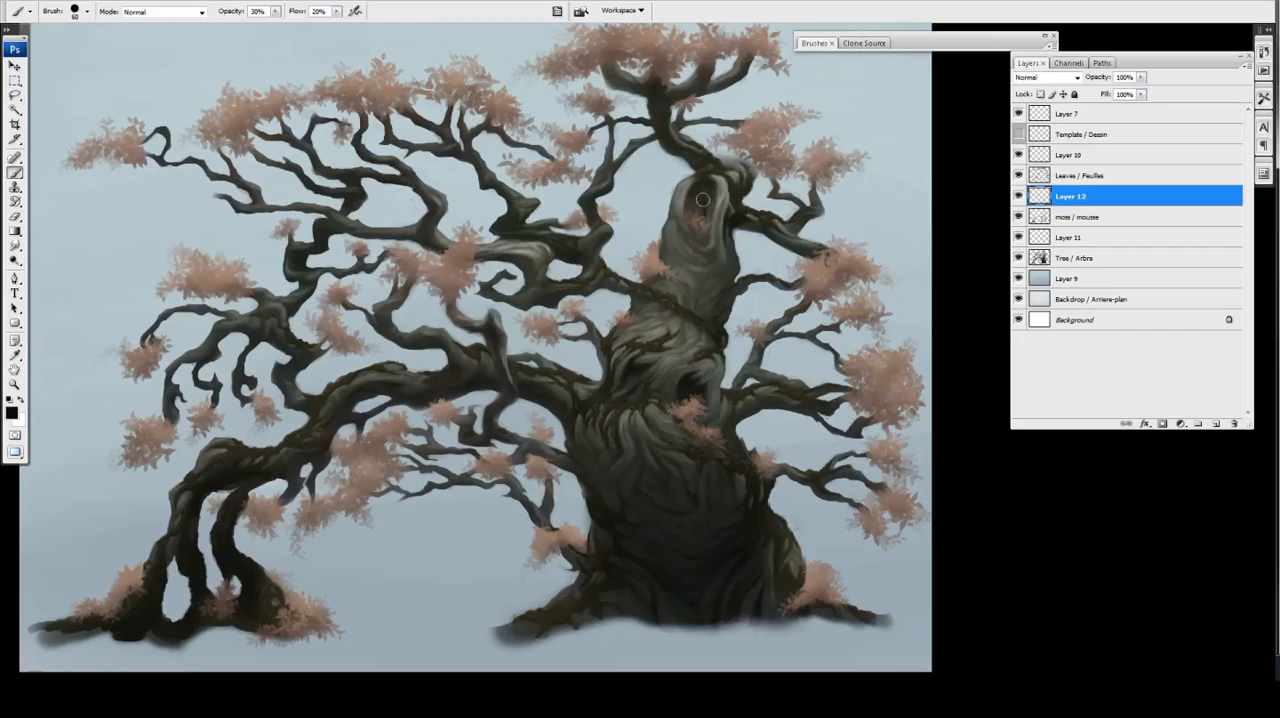
pyautogui.moveTo(697, 343); pyautogui.dragTo(689, 361)
# Add a new layer clipped to Leaves / Feuilles and pick a light beige foreground colour
pyautogui.click(1043, 176)
pyautogui.click(1216, 424)
pyautogui.keyDown('alt'); pyautogui.click(1072, 186); pyautogui.keyUp('alt')
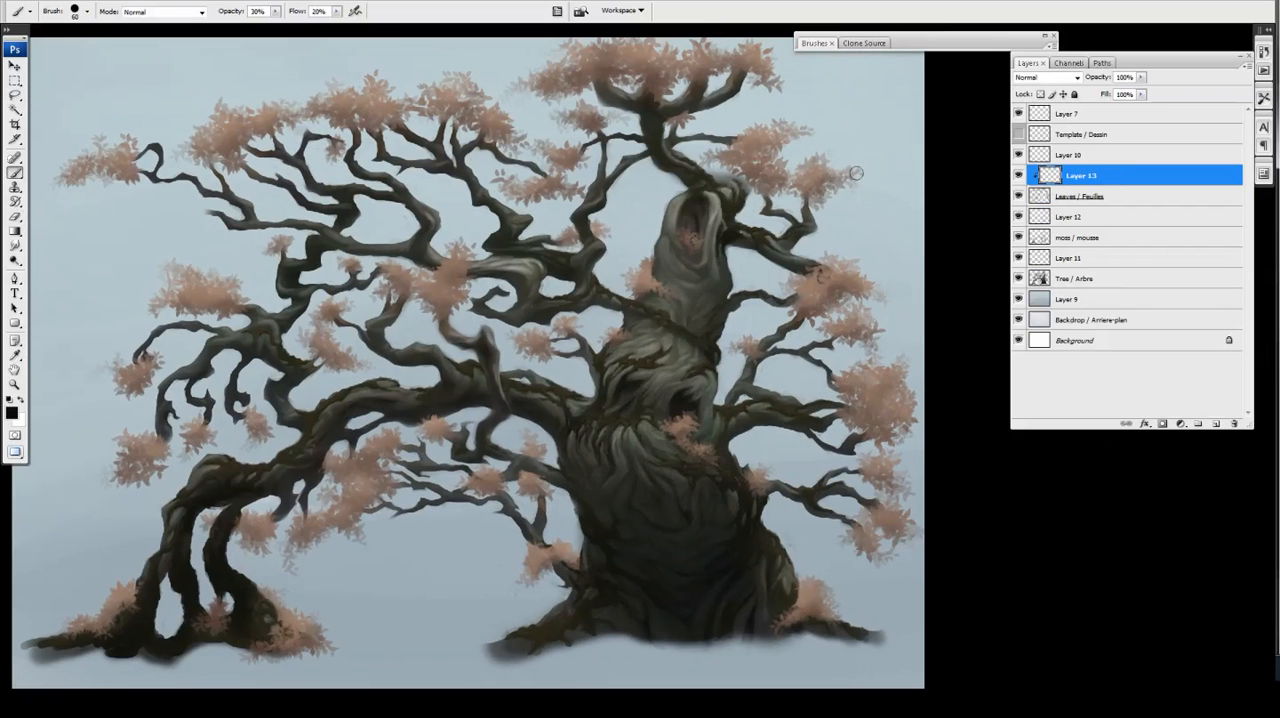
pyautogui.moveTo(619, 137); pyautogui.dragTo(602, 206)
pyautogui.click(12, 412)
pyautogui.click(891, 467)
pyautogui.click(887, 463)
pyautogui.click(1044, 581)
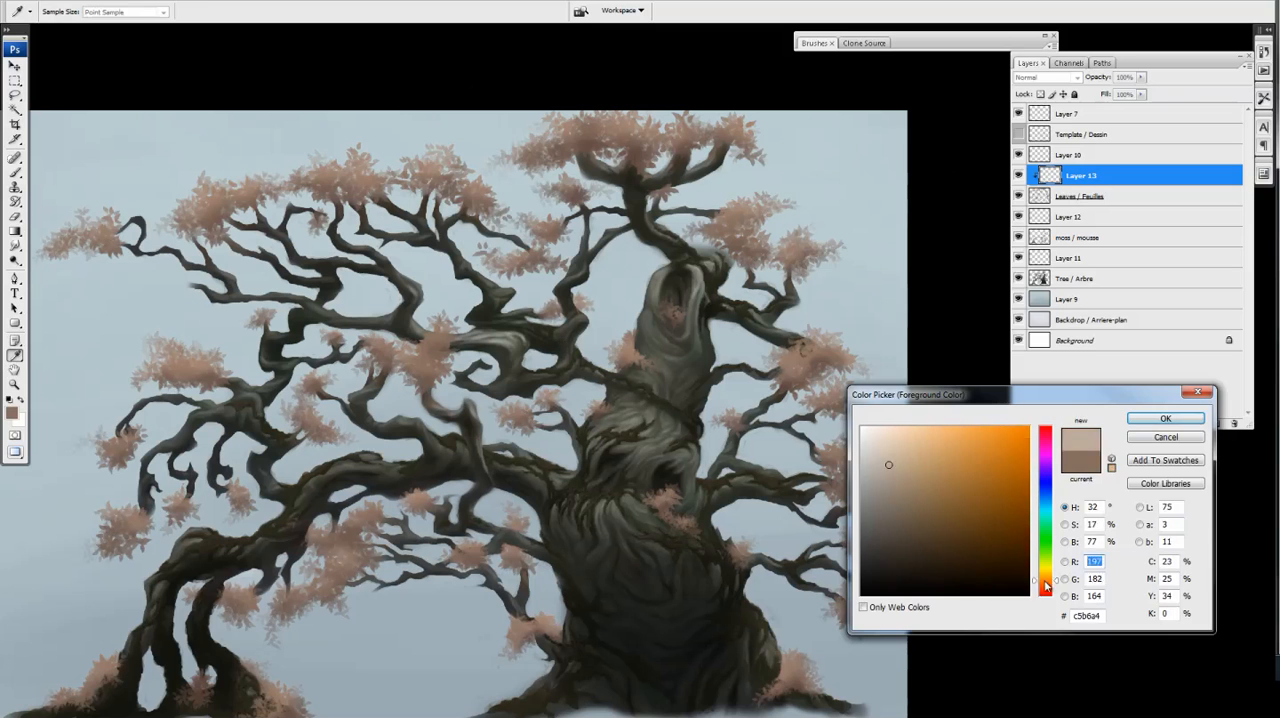
pyautogui.click(1163, 418)
# Soften the brush, enlarge it to 125 and start lightening the upper foliage on Layer 13
pyautogui.click(1045, 36)
pyautogui.hotkey('shift', '[')
pyautogui.hotkey('shift', '[')
pyautogui.hotkey('shift', '[')
pyautogui.hotkey('shift', '[')
pyautogui.click(808, 89)
pyautogui.click(1045, 36)
pyautogui.moveTo(371, 173); pyautogui.dragTo(383, 195)
pyautogui.press(']')
pyautogui.press(']')
pyautogui.press(']')
pyautogui.press(']')
pyautogui.press(']')
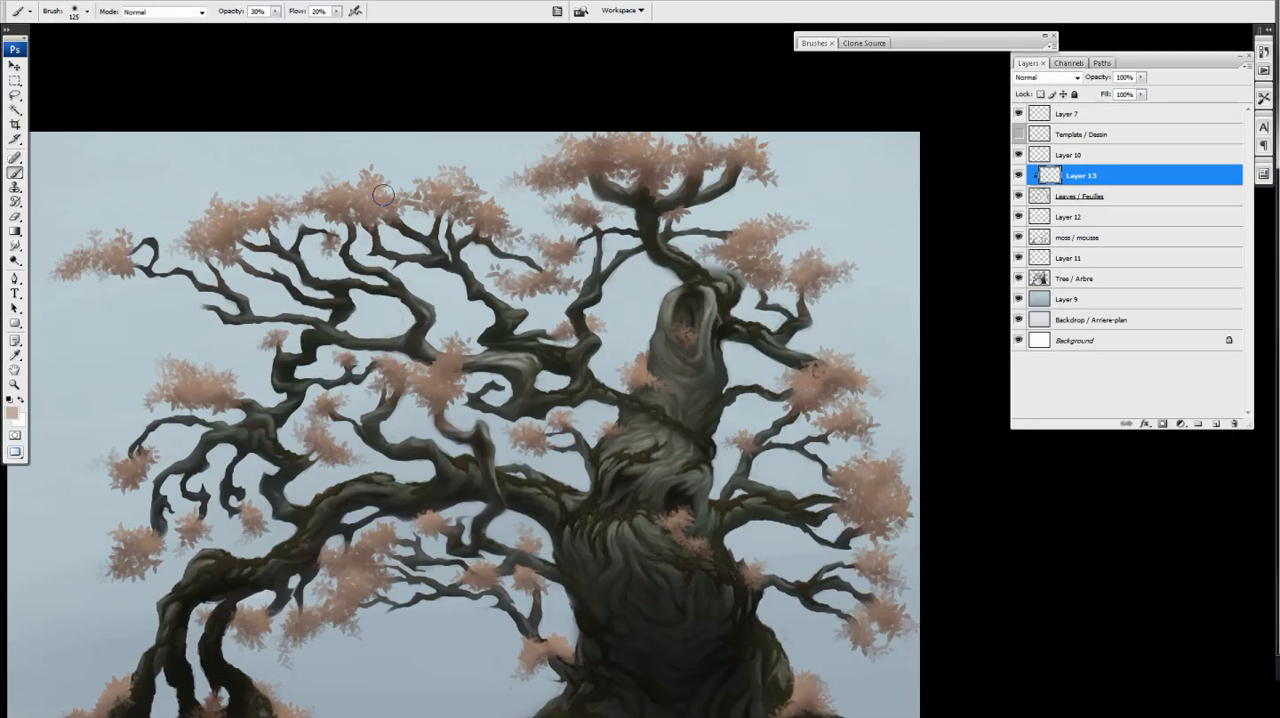
# Paint light beige highlights over the crown and side leaf clusters on Layer 13, then enlarge the brush to 150
pyautogui.moveTo(244, 202); pyautogui.dragTo(180, 244)
pyautogui.moveTo(576, 142)
pyautogui.mouseDown()
pyautogui.moveTo(560, 172)
pyautogui.moveTo(686, 172)
pyautogui.moveTo(752, 198)
pyautogui.mouseUp()
pyautogui.moveTo(757, 268); pyautogui.dragTo(730, 290)
pyautogui.moveTo(794, 412); pyautogui.dragTo(799, 398)
pyautogui.press('e')
pyautogui.press('b')
pyautogui.moveTo(828, 485); pyautogui.dragTo(850, 500)
pyautogui.moveTo(421, 413); pyautogui.dragTo(412, 415)
pyautogui.moveTo(159, 255); pyautogui.dragTo(258, 310)
pyautogui.press(']')
pyautogui.press(']')
pyautogui.press(']')
pyautogui.press(']')
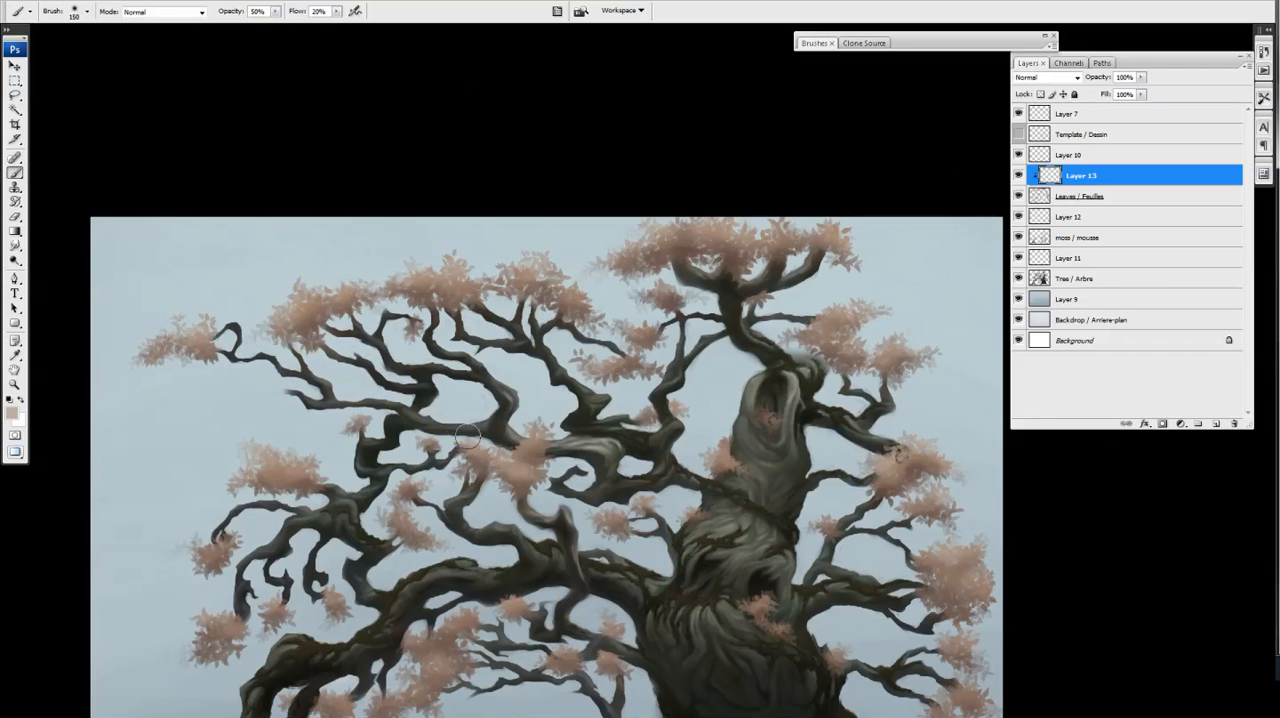
# Highlight the remaining leaf clusters on the outer branches and near the roots at 50% opacity with a size 100 brush
pyautogui.moveTo(218, 540); pyautogui.dragTo(194, 547)
pyautogui.moveTo(235, 620); pyautogui.dragTo(277, 562)
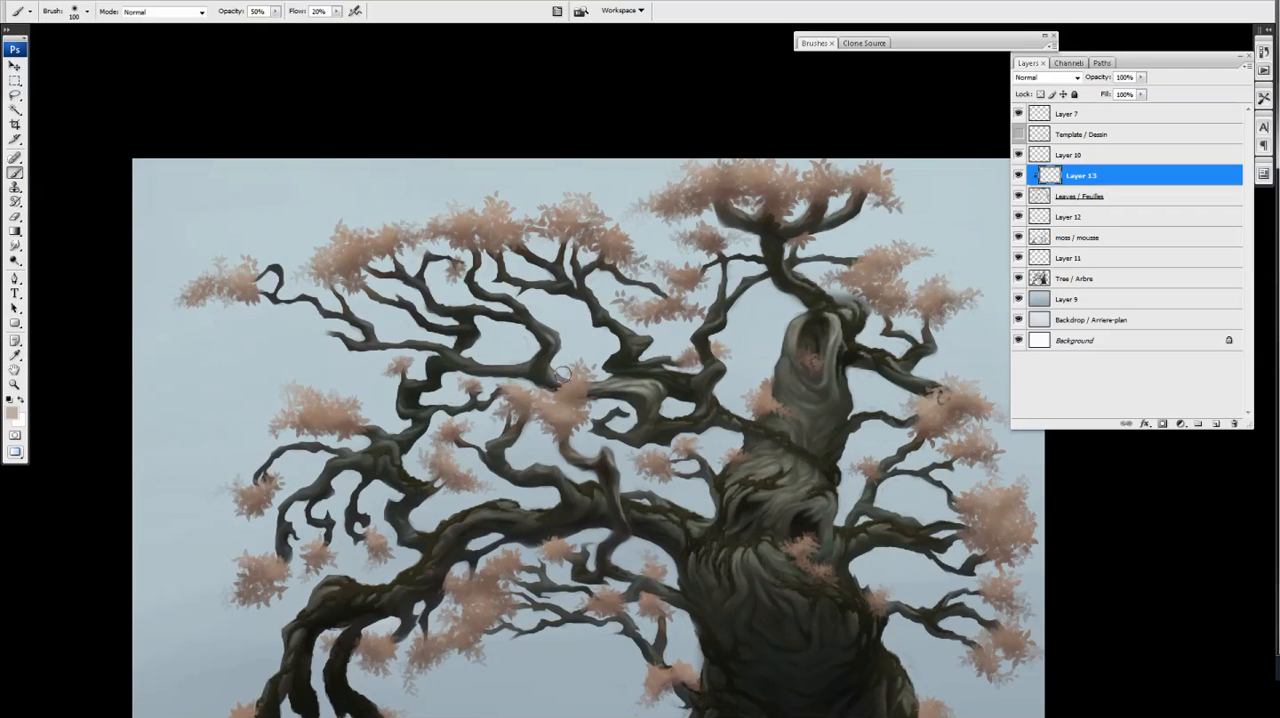
pyautogui.moveTo(910, 480); pyautogui.dragTo(810, 392)
pyautogui.moveTo(414, 464); pyautogui.dragTo(395, 518)
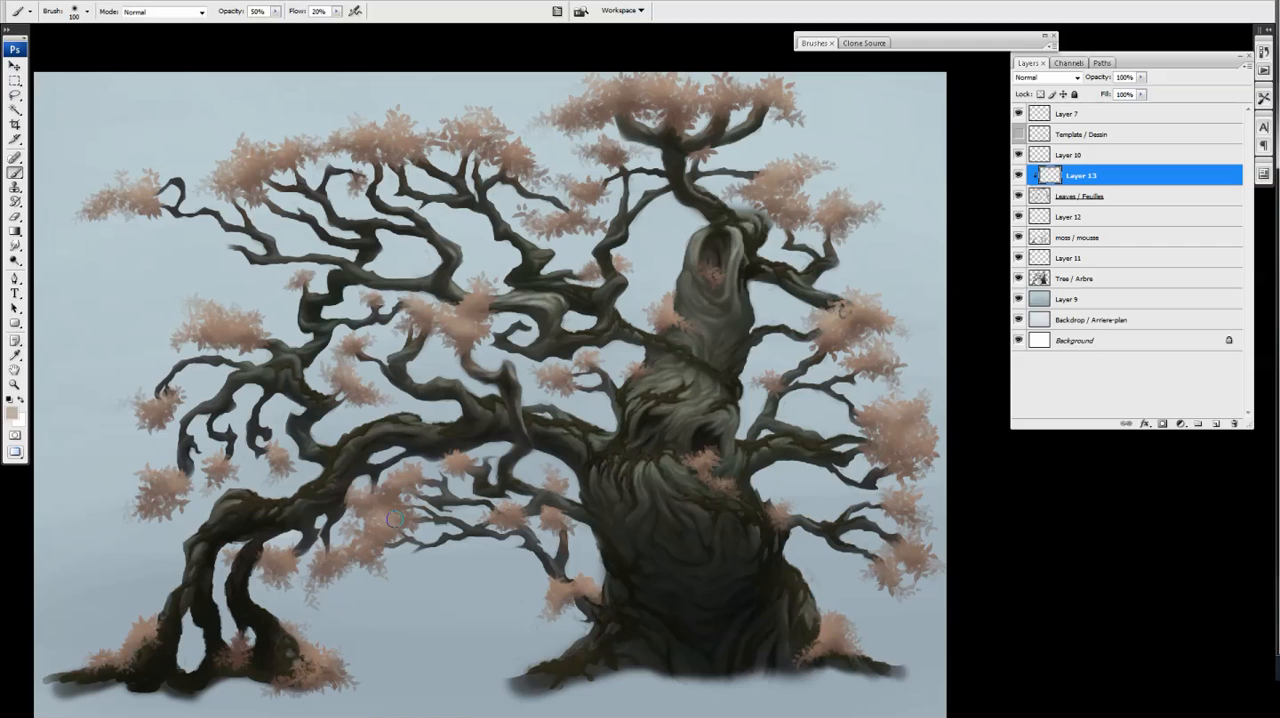
pyautogui.moveTo(166, 482); pyautogui.dragTo(148, 496)
pyautogui.moveTo(835, 624); pyautogui.dragTo(823, 622)
pyautogui.moveTo(805, 493); pyautogui.dragTo(812, 535)
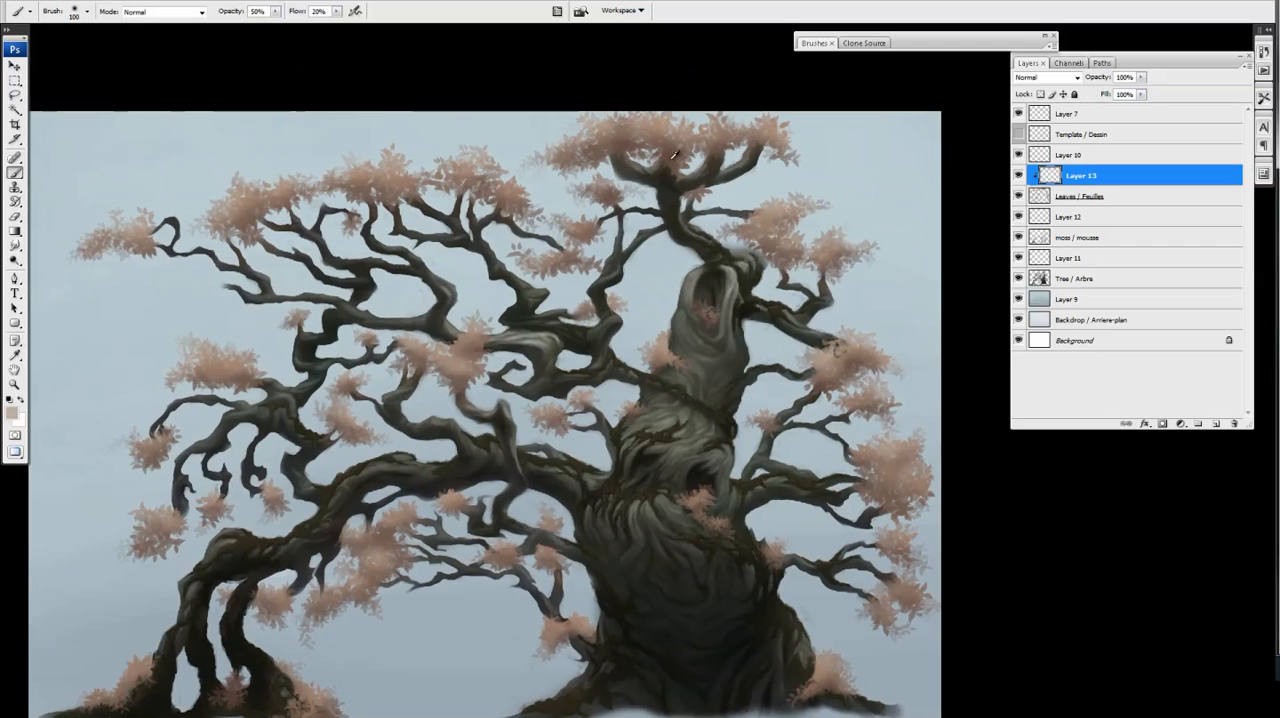
# Pick a dark brown foreground colour and add another layer above Layer 13, clipped to Leaves / Feuilles
pyautogui.keyDown('alt'); pyautogui.click(204, 248); pyautogui.keyUp('alt')
pyautogui.click(12, 413)
pyautogui.click(1045, 593)
pyautogui.click(918, 543)
pyautogui.click(1165, 418)
pyautogui.click(1216, 424)
pyautogui.hotkey('ctrl', 'alt', 'g')
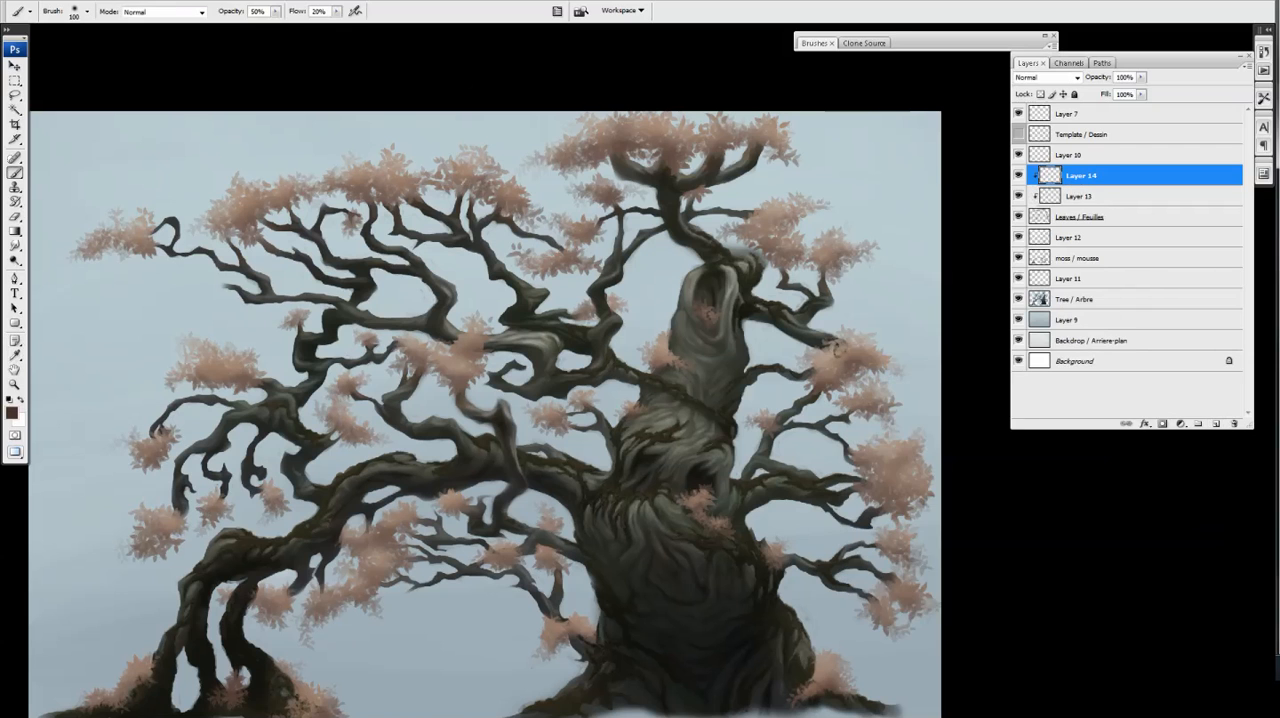
# Paint dark brown shading into the leaf clusters on Layer 14 with a size 80 brush
pyautogui.moveTo(372, 538); pyautogui.dragTo(373, 570)
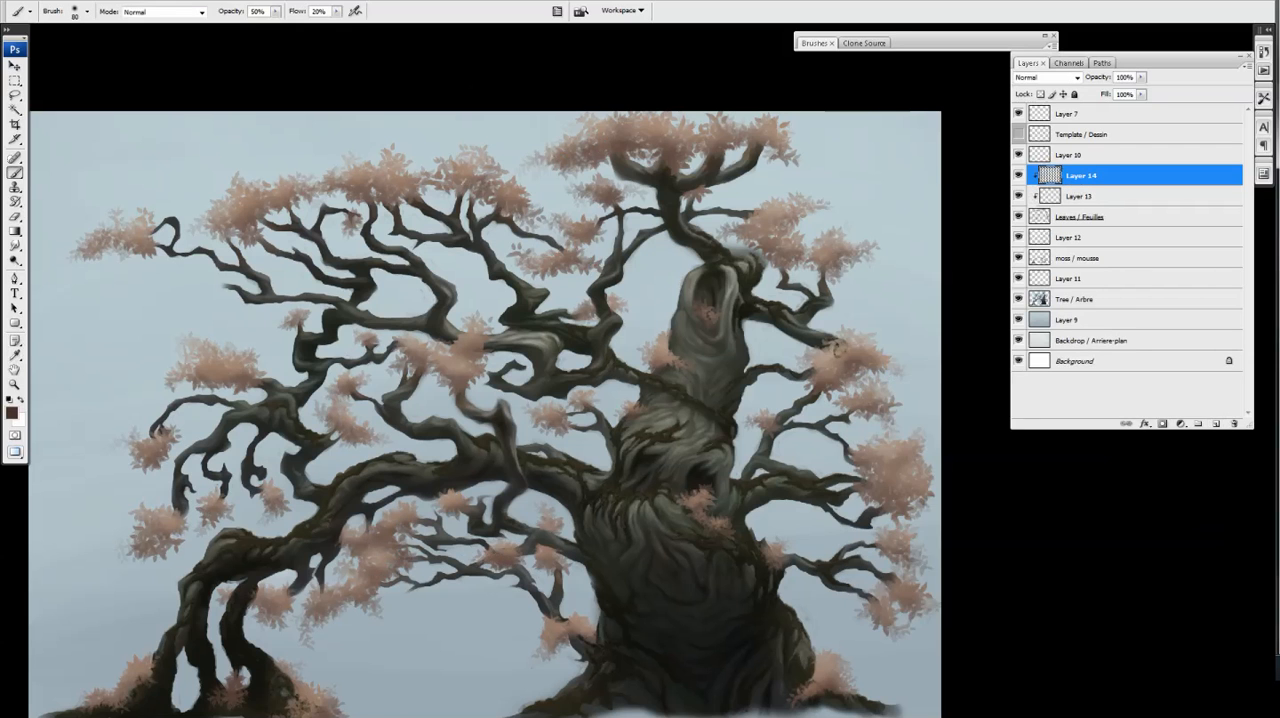
pyautogui.moveTo(330, 616); pyautogui.dragTo(410, 556)
pyautogui.moveTo(364, 537); pyautogui.dragTo(344, 546)
pyautogui.moveTo(202, 636); pyautogui.dragTo(176, 645)
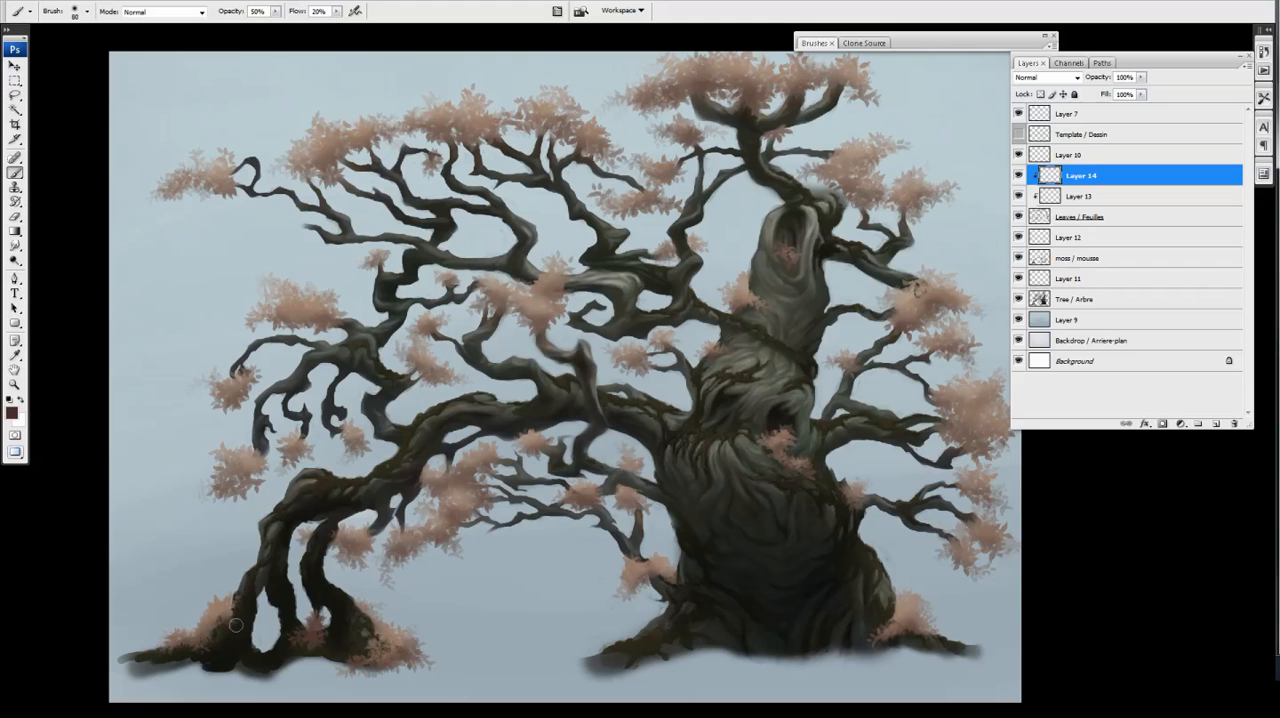
pyautogui.moveTo(416, 376); pyautogui.dragTo(446, 377)
pyautogui.moveTo(544, 322); pyautogui.dragTo(503, 307)
pyautogui.moveTo(670, 342); pyautogui.dragTo(652, 364)
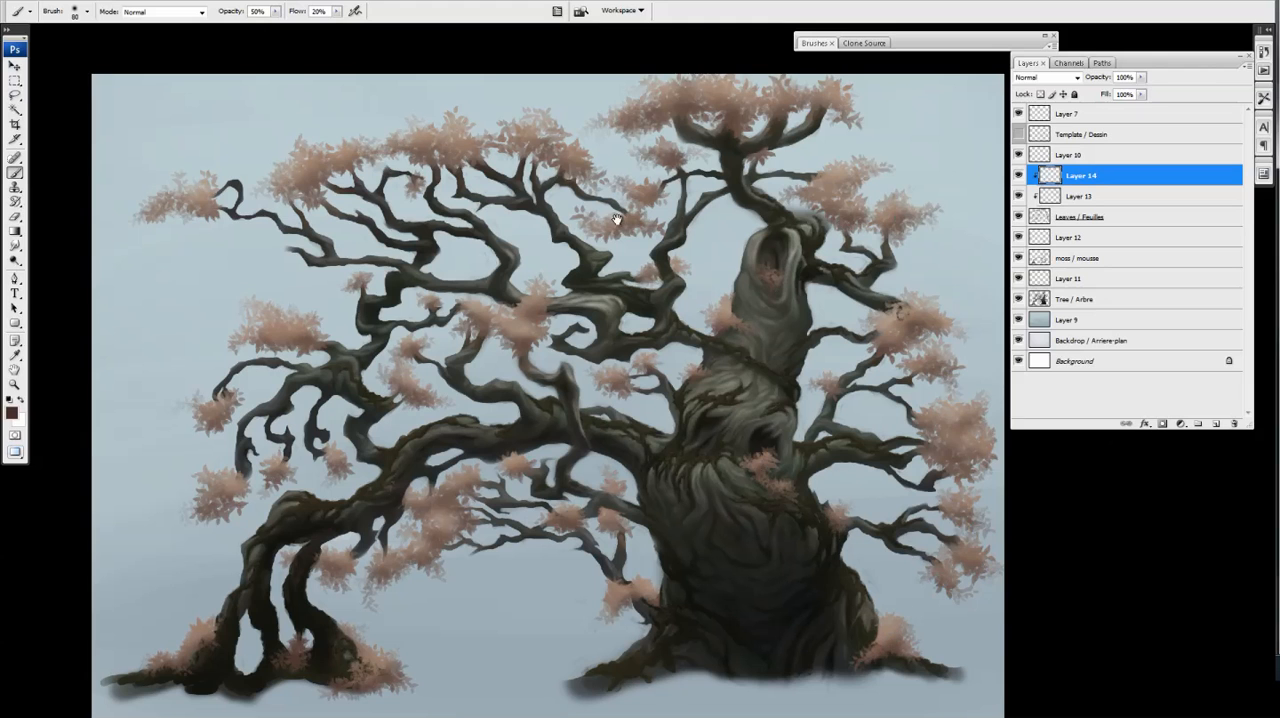
pyautogui.moveTo(617, 219); pyautogui.dragTo(613, 243)
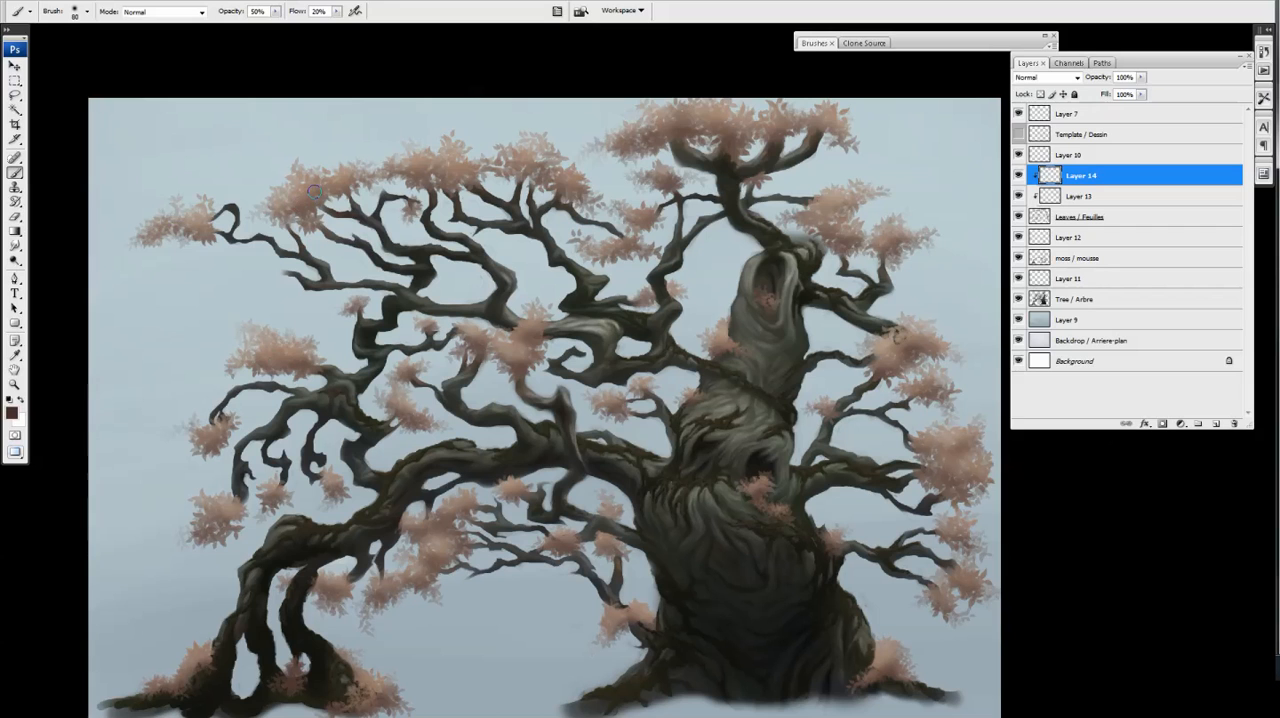
pyautogui.scroll(-3, 442, 468)
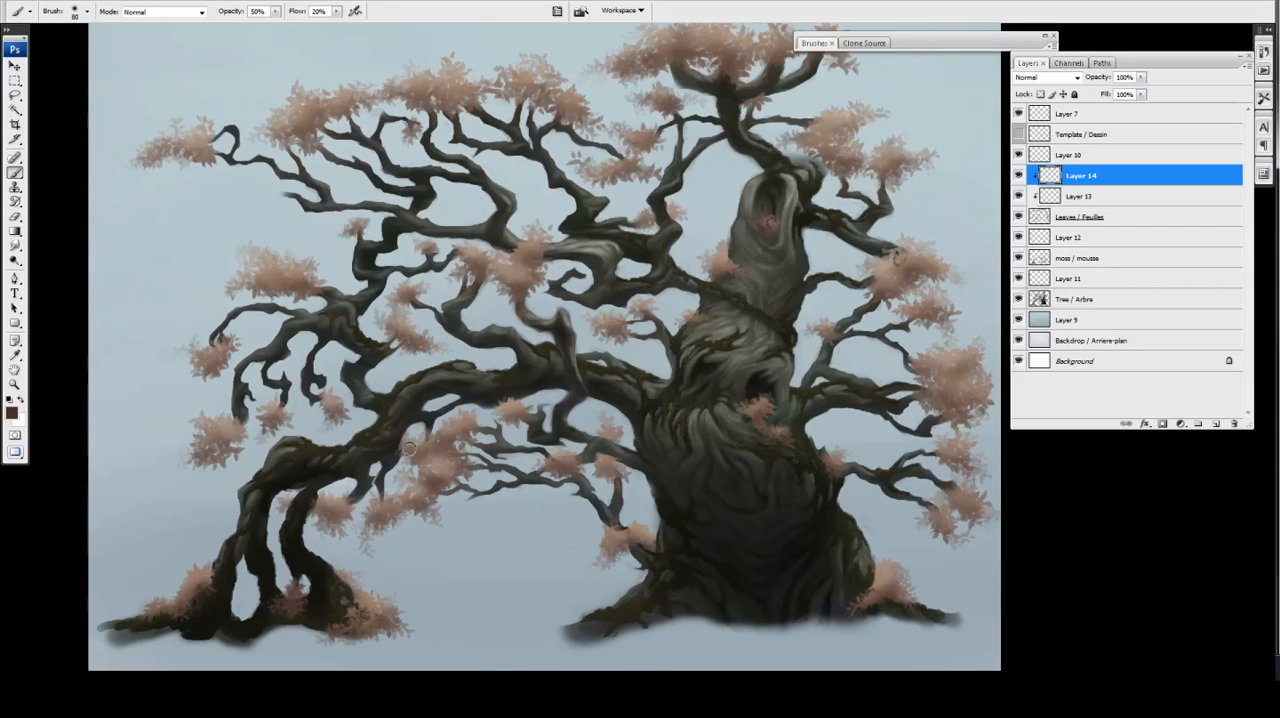
pyautogui.moveTo(536, 451); pyautogui.dragTo(540, 465)
# Adjust the Hue/Saturation of Layer 13, comparing the foliage with the layer hidden and shown
pyautogui.click(1020, 198)
pyautogui.hotkey('ctrl', '-')
pyautogui.click(1020, 198)
pyautogui.click(1046, 200)
pyautogui.hotkey('ctrl', 'u')
pyautogui.moveTo(1078, 228); pyautogui.dragTo(1073, 264)
pyautogui.click(1211, 160)
pyautogui.click(1019, 197)
pyautogui.click(1019, 197)
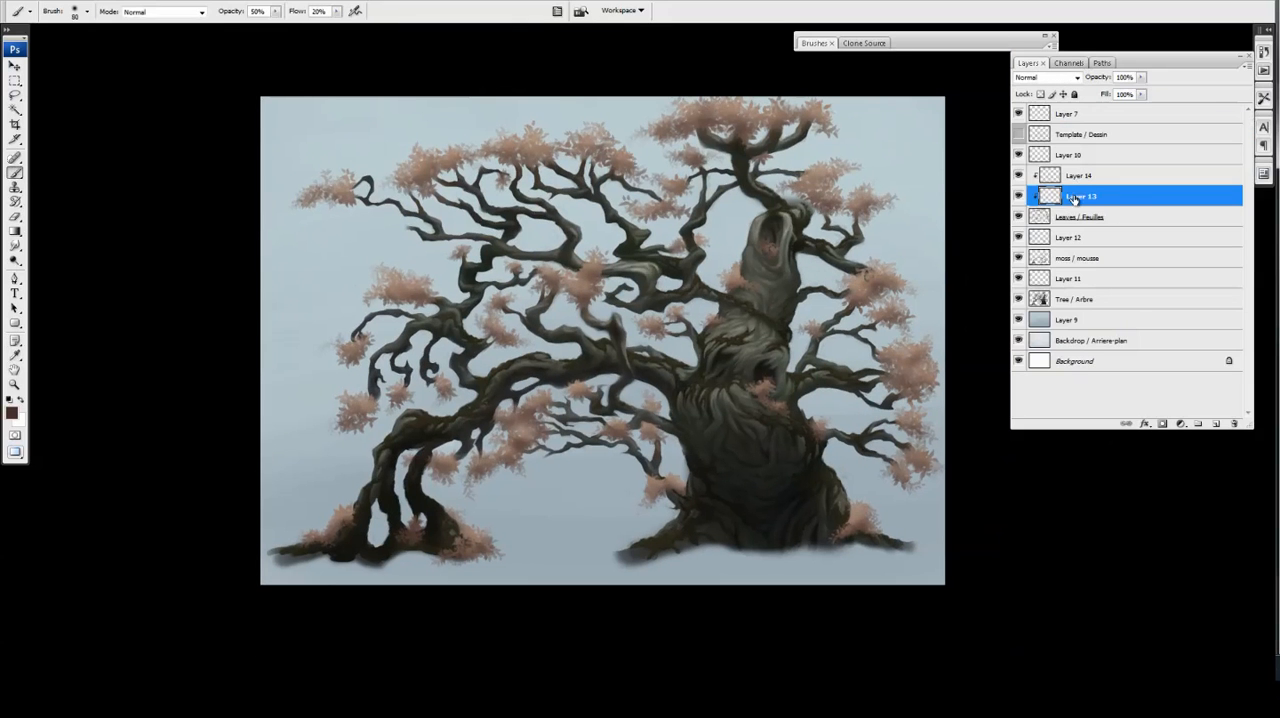
# Merge Layer 13 down into the Leaves / Feuilles layer
pyautogui.hotkey('ctrl', 'e')
pyautogui.hotkey('ctrl', '-')
pyautogui.hotkey('ctrl', '+')
pyautogui.hotkey('ctrl', '+')
# Add a Brightness/Contrast adjustment clipped to Tree / Arbre with brightness -35, and invert its mask to black
pyautogui.click(1085, 279)
pyautogui.click(1162, 425)
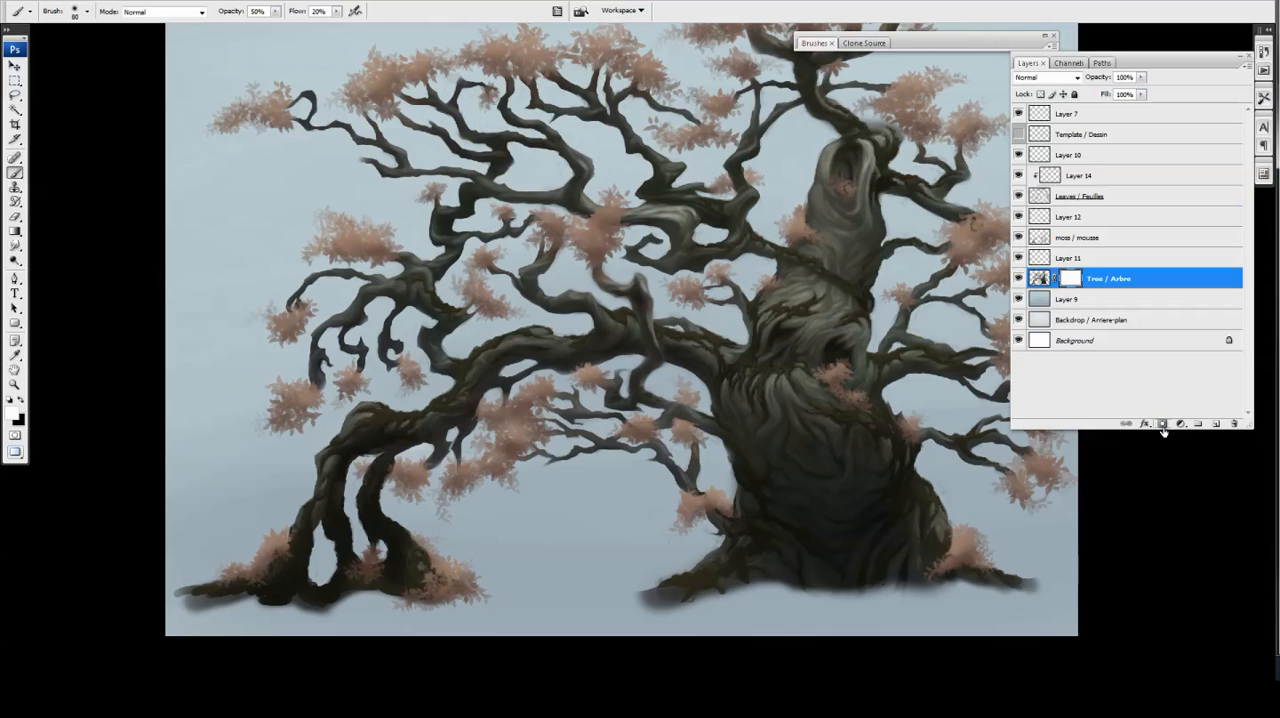
pyautogui.click(1180, 424)
pyautogui.click(1170, 509)
pyautogui.moveTo(247, 137); pyautogui.dragTo(231, 140)
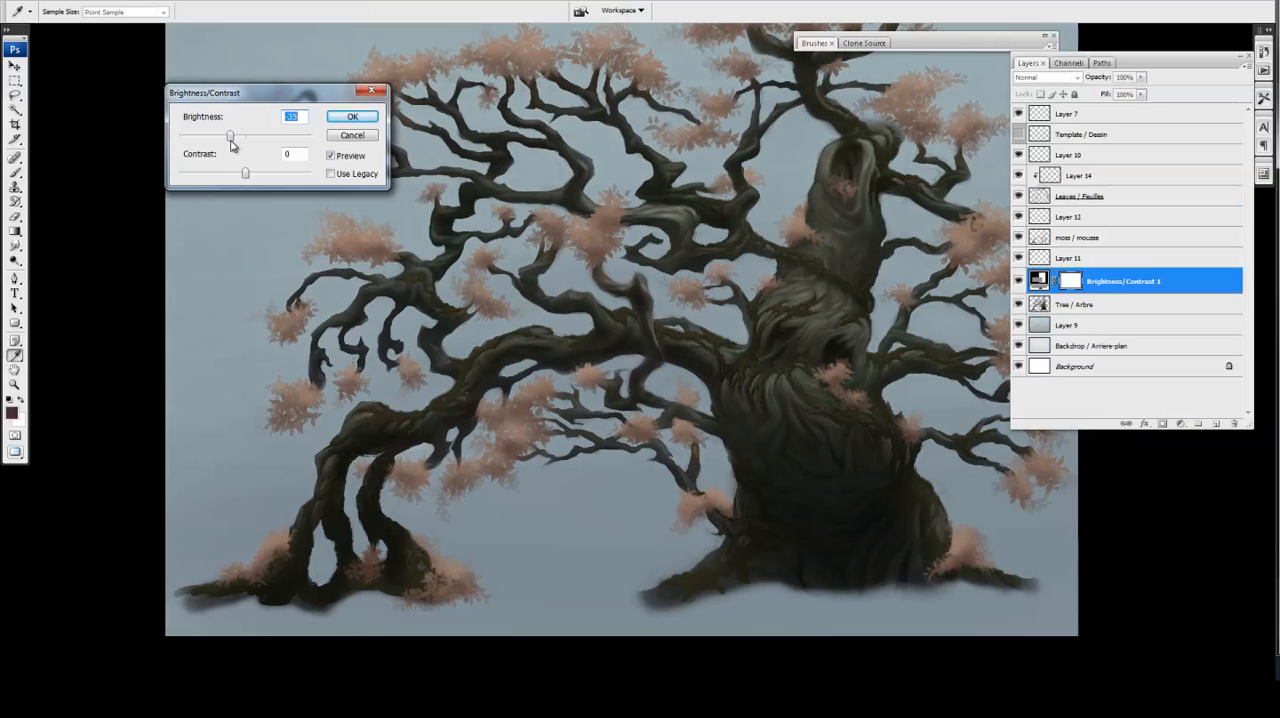
pyautogui.press('Return')
pyautogui.press('b')
pyautogui.hotkey('ctrl', 'i')
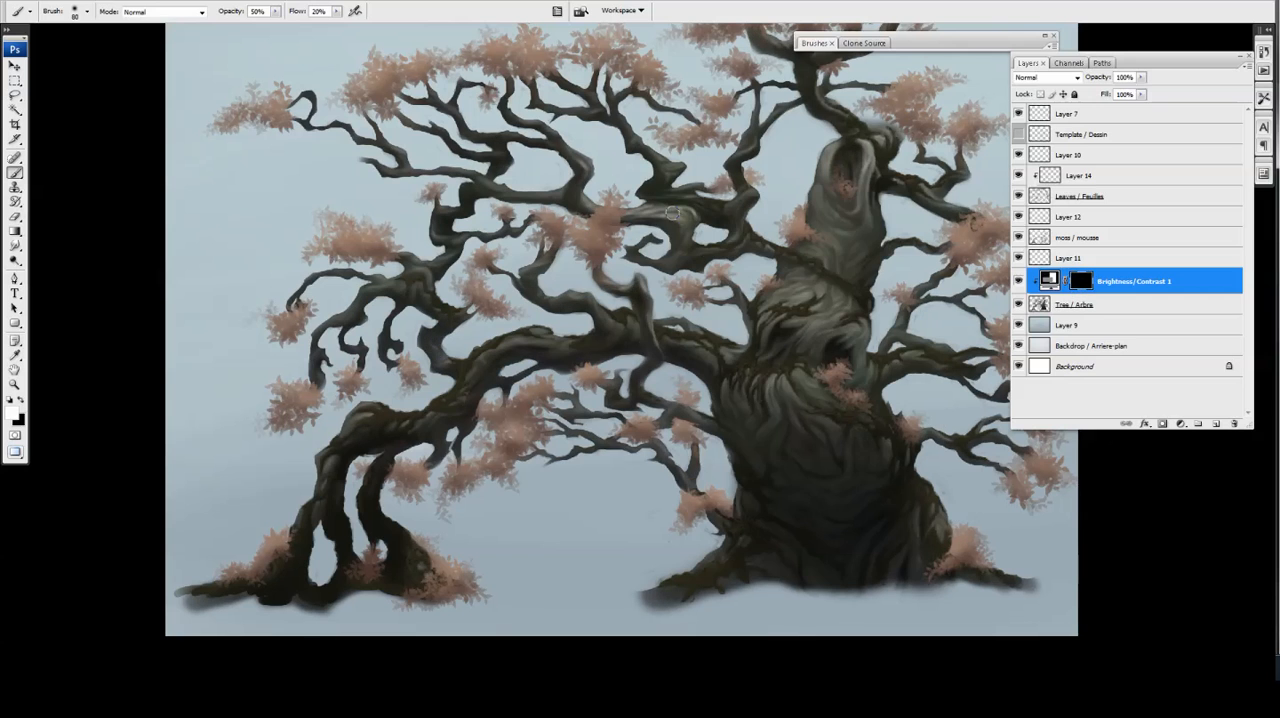
# Merge the Brightness/Contrast adjustment, Layer 11 and the moss / mousse layer with the tree layer
pyautogui.hotkey('ctrl', 'e')
pyautogui.hotkey('ctrl', '-')
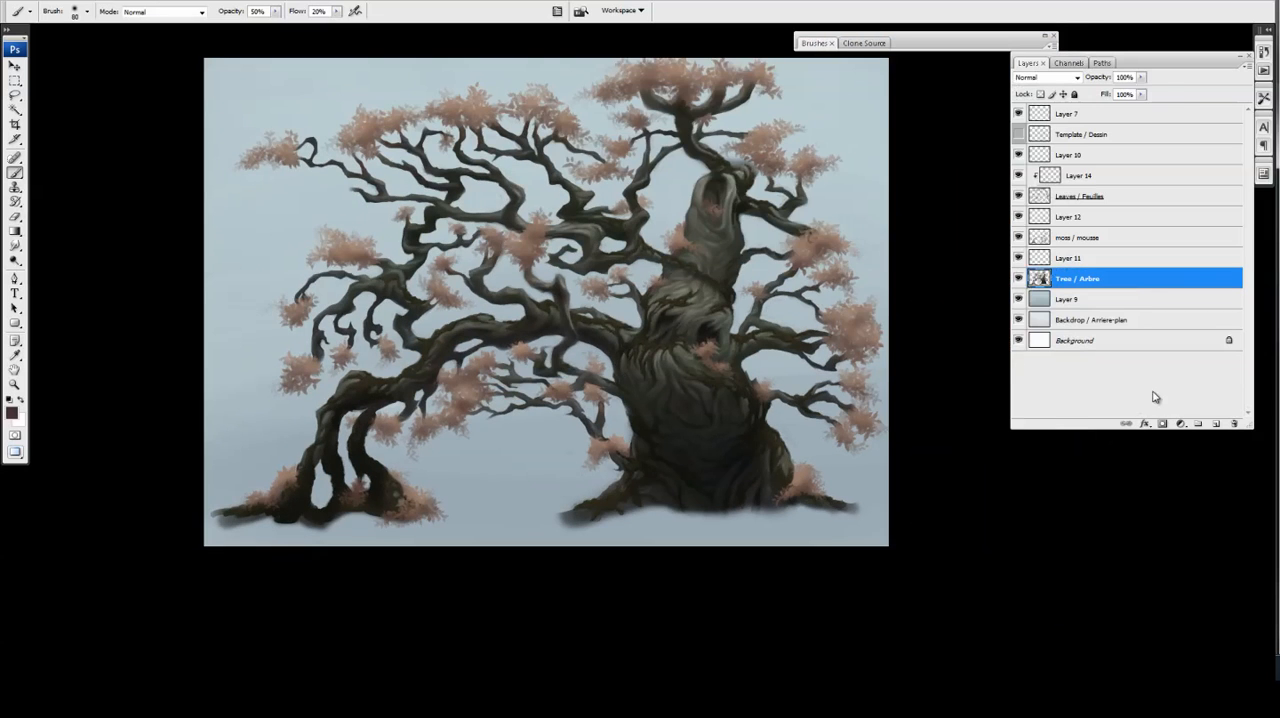
pyautogui.click(1100, 258)
pyautogui.hotkey('ctrl', 'e')
pyautogui.keyDown('ctrl'); pyautogui.click(1100, 238); pyautogui.keyUp('ctrl')
pyautogui.hotkey('ctrl', 'e')
# Erase part of Layer 12 over the branch junction beside the trunk after checking the layer's contribution
pyautogui.click(1019, 217)
pyautogui.click(1019, 217)
pyautogui.click(1080, 217)
pyautogui.press('e')
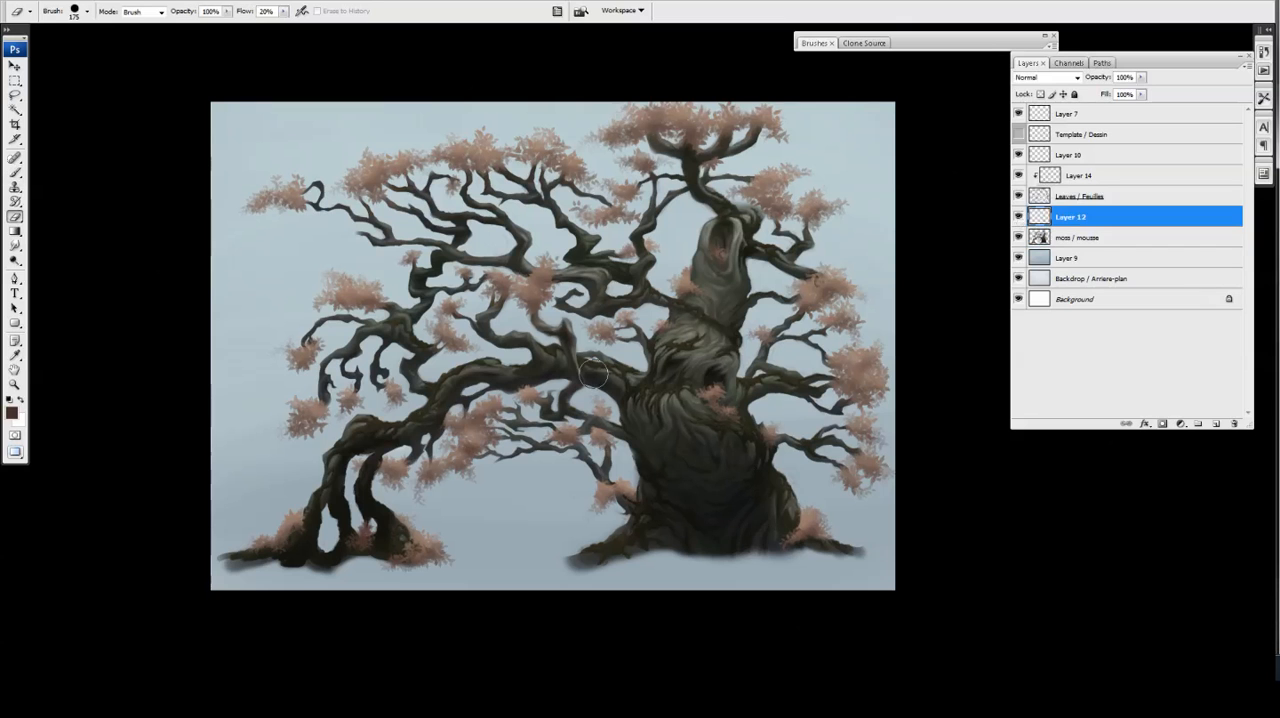
pyautogui.moveTo(593, 374); pyautogui.dragTo(587, 378)
# Merge Layer 12 with the moss / mousse tree layer, and Layer 14 with Leaves / Feuilles
pyautogui.keyDown('ctrl'); pyautogui.click(1077, 238); pyautogui.keyUp('ctrl')
pyautogui.hotkey('ctrl', 'e')
pyautogui.click(1080, 196)
pyautogui.keyDown('ctrl'); pyautogui.click(1080, 176); pyautogui.keyUp('ctrl')
pyautogui.hotkey('ctrl', 'e')
pyautogui.click(1088, 197)
# Add a Brightness/Contrast adjustment clipped to Layer 12 with raised brightness, and invert its mask to black
pyautogui.click(1181, 424)
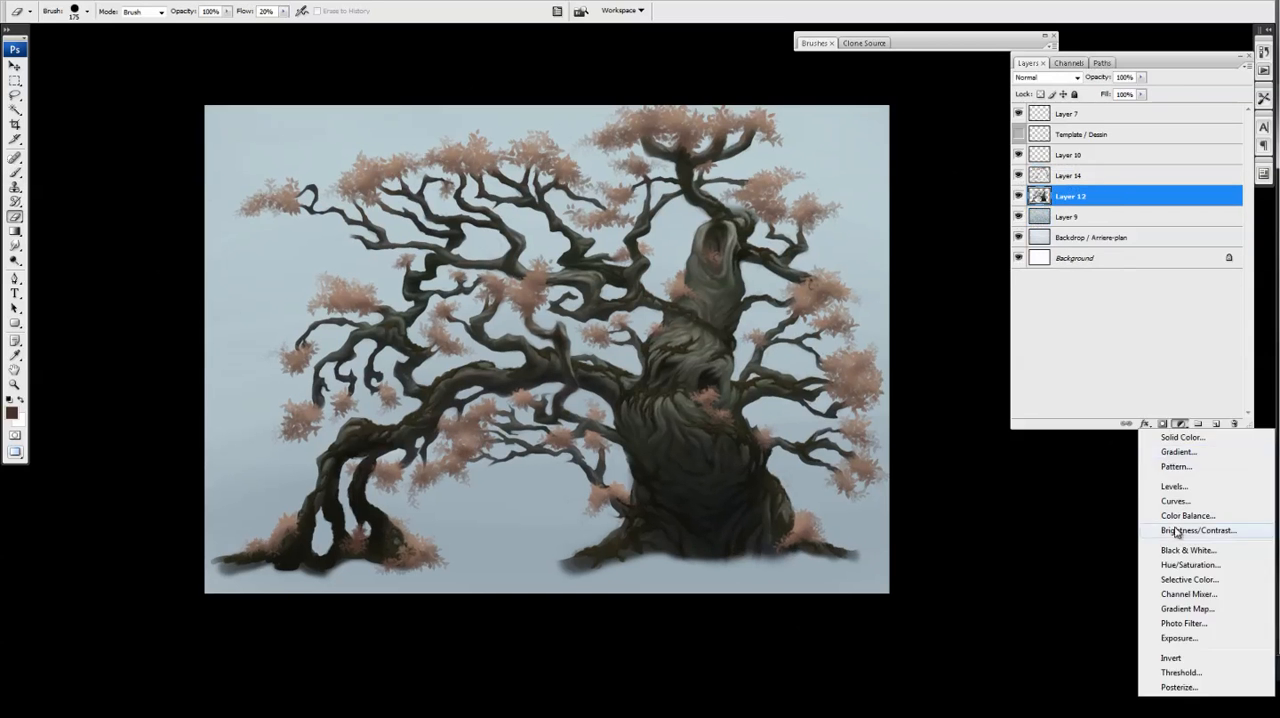
pyautogui.click(1177, 531)
pyautogui.moveTo(246, 137); pyautogui.dragTo(257, 138)
pyautogui.press('Return')
pyautogui.hotkey('ctrl', '+')
pyautogui.moveTo(726, 349); pyautogui.dragTo(738, 353)
pyautogui.press('b')
pyautogui.press('x')
pyautogui.keyDown('alt'); pyautogui.click(1062, 211); pyautogui.keyUp('alt')
pyautogui.hotkey('ctrl', 'i')
# Paint white on the Brightness/Contrast 1 mask to brighten the central branches and the main limb up to the trunk
pyautogui.press('[')
pyautogui.hotkey('ctrl', '-')
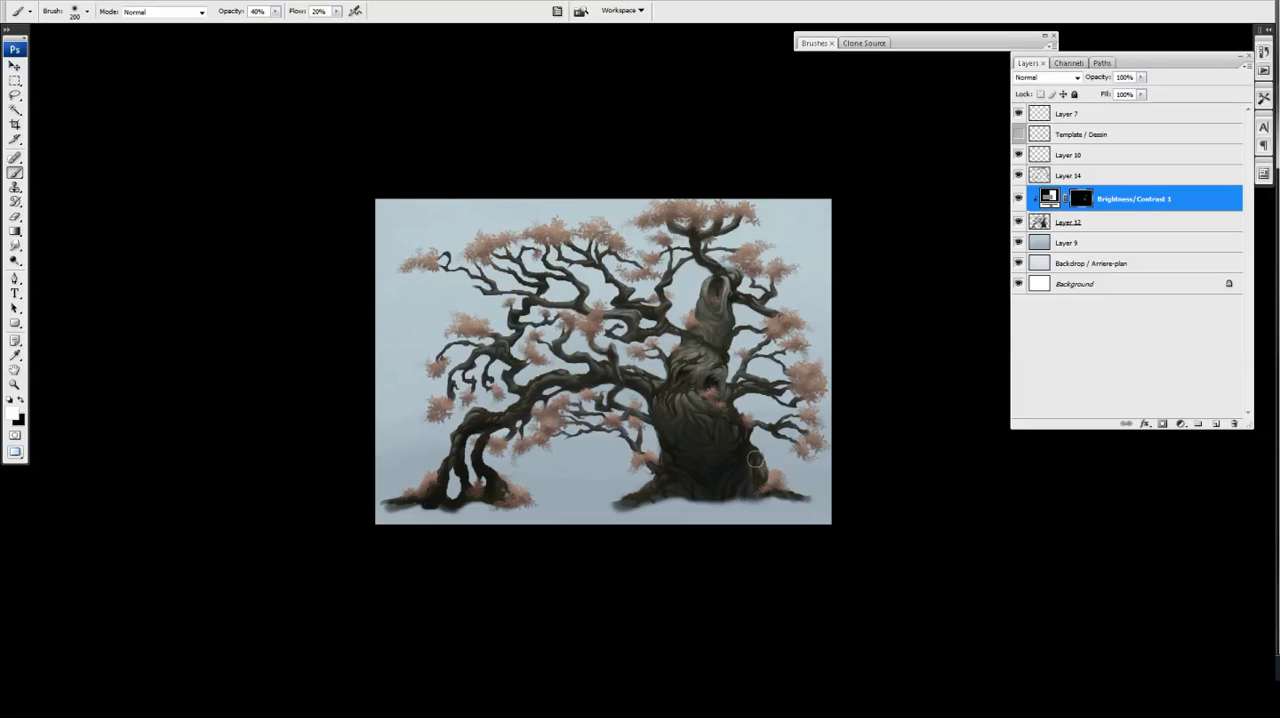
pyautogui.press(']')
pyautogui.press(']')
pyautogui.hotkey('ctrl', '+')
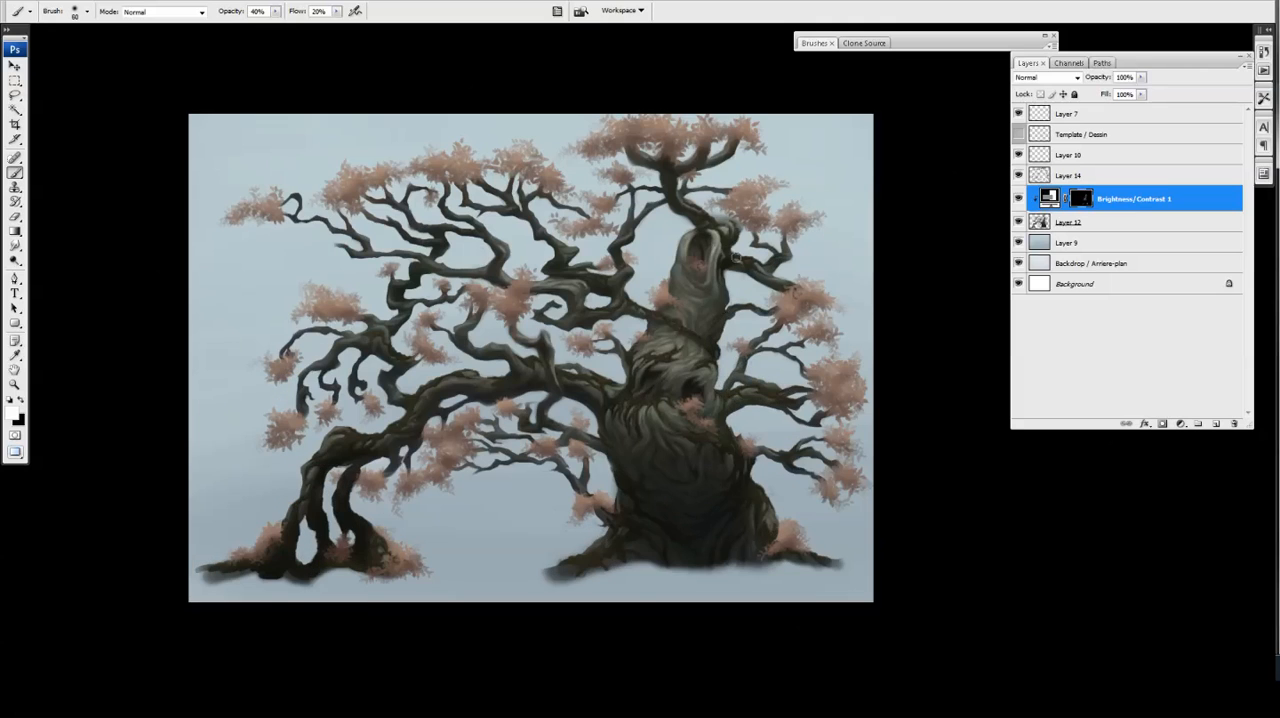
pyautogui.moveTo(594, 288); pyautogui.dragTo(603, 260)
pyautogui.moveTo(580, 352); pyautogui.dragTo(677, 358)
# Continue painting the Brightness/Contrast 1 mask over the trunk's right base and the far left branches, varying the brush size
pyautogui.press(']')
pyautogui.press(']')
pyautogui.press(']')
pyautogui.moveTo(779, 482)
pyautogui.mouseDown()
pyautogui.moveTo(785, 473)
pyautogui.moveTo(819, 508)
pyautogui.mouseUp()
pyautogui.moveTo(402, 325); pyautogui.dragTo(431, 318)
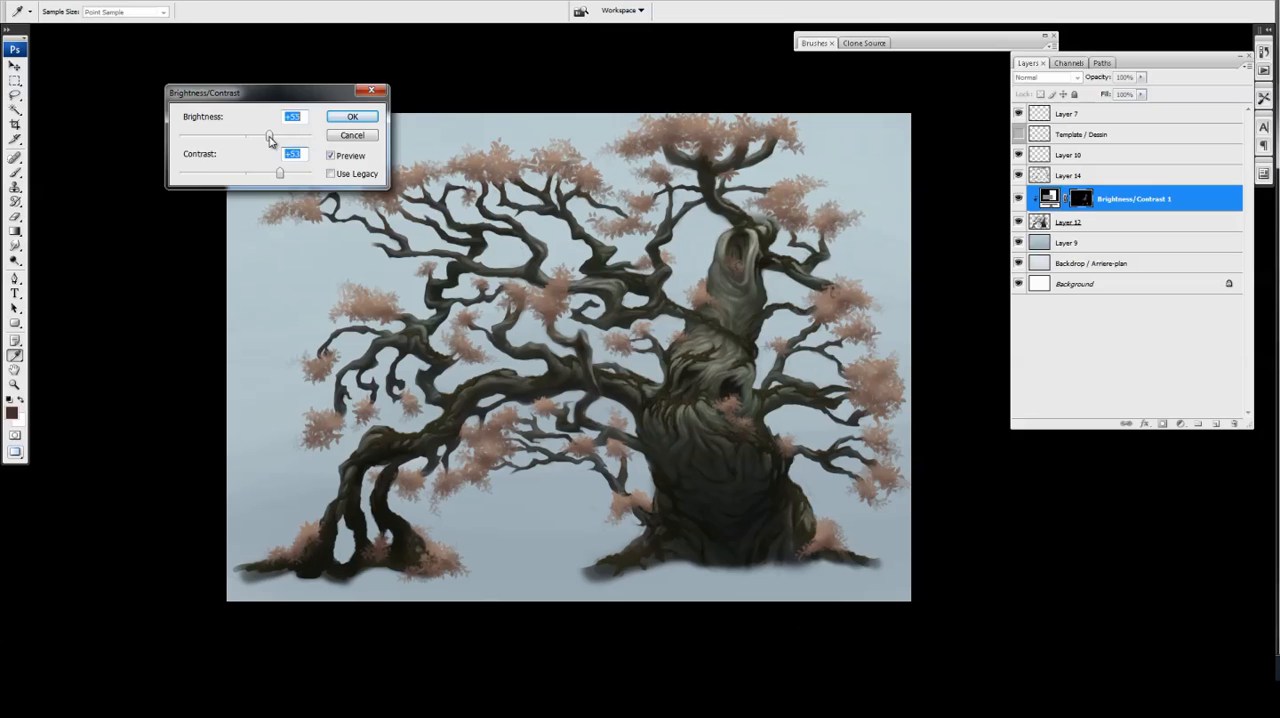
pyautogui.press('Return')
pyautogui.press('x')
pyautogui.press('x')
pyautogui.press('[')
pyautogui.press('[')
pyautogui.press('[')
# Add a second Brightness/Contrast adjustment clipped to Layer 12, adjust its contrast, and turn its mask black
pyautogui.click(1110, 222)
pyautogui.click(1181, 424)
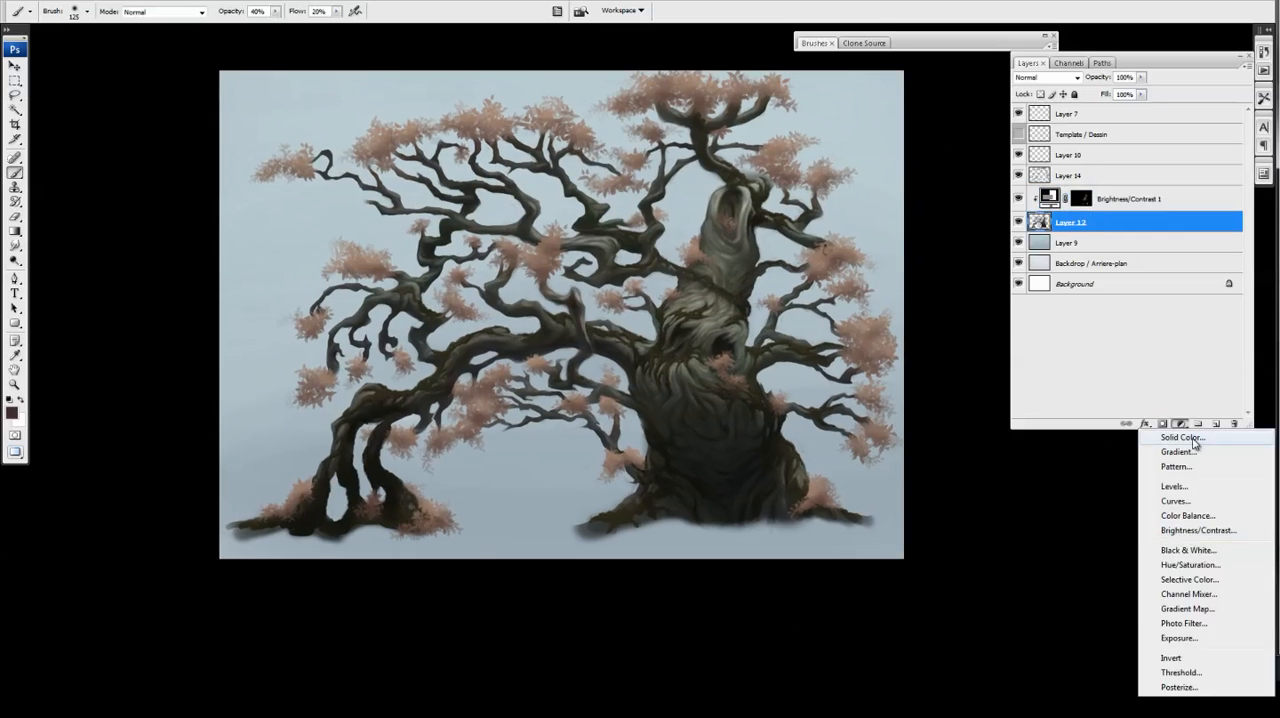
pyautogui.click(1198, 530)
pyautogui.moveTo(300, 170); pyautogui.dragTo(277, 171)
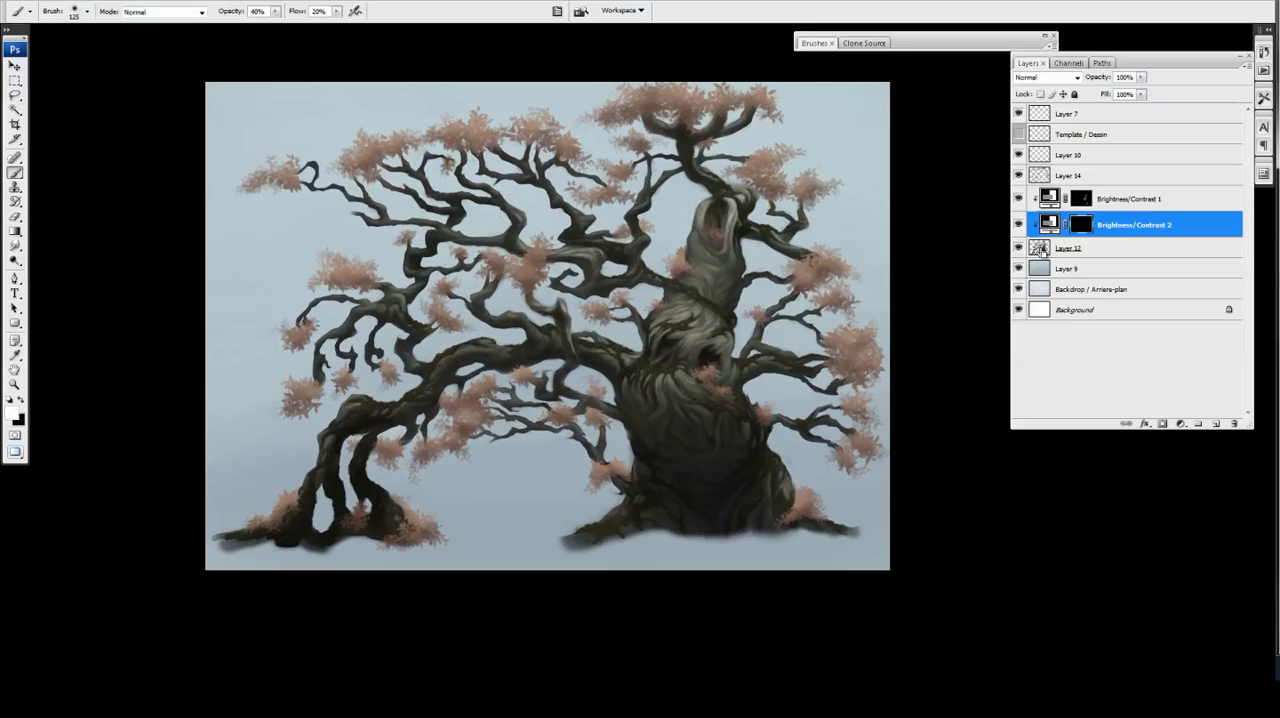
# Paint white on the Brightness/Contrast 2 mask over the lower trunk and beside the upper hollow
pyautogui.press(']')
pyautogui.press(']')
pyautogui.press(']')
pyautogui.moveTo(691, 450); pyautogui.dragTo(733, 436)
pyautogui.press('[')
pyautogui.press('[')
pyautogui.press('[')
pyautogui.press('[')
pyautogui.press('[')
pyautogui.press('[')
pyautogui.moveTo(693, 240); pyautogui.dragTo(693, 225)
# Refine the Brightness/Contrast 2 mask around the mouth-like hollow and the middle of the trunk, alternating black and white
pyautogui.click(1130, 199)
pyautogui.press('x')
pyautogui.click(1134, 225)
pyautogui.press('x')
pyautogui.moveTo(729, 352)
pyautogui.mouseDown()
pyautogui.moveTo(743, 381)
pyautogui.moveTo(722, 371)
pyautogui.mouseUp()
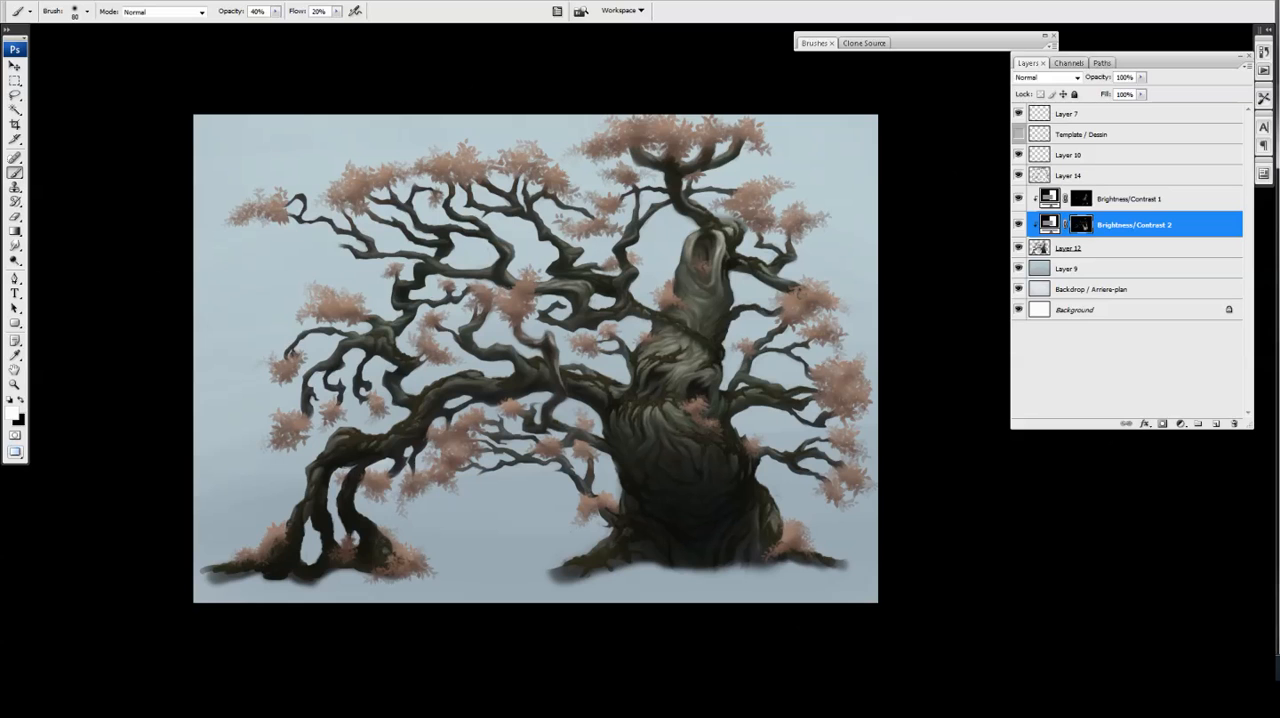
pyautogui.press(']')
pyautogui.press(']')
pyautogui.press(']')
pyautogui.press(']')
pyautogui.press(']')
pyautogui.press('x')
pyautogui.press(']')
pyautogui.press(']')
pyautogui.moveTo(679, 421); pyautogui.dragTo(681, 432)
# Touch up the adjustment mask below the upper hollow and along the trunk's lower right side
pyautogui.press('[')
pyautogui.press('[')
pyautogui.press('x')
pyautogui.moveTo(706, 311); pyautogui.dragTo(738, 336)
pyautogui.press('x')
pyautogui.moveTo(738, 453); pyautogui.dragTo(756, 414)
# Compare the tree with Brightness/Contrast 1 hidden and shown, and refine the mask on the upper trunk with a smaller brush
pyautogui.moveTo(1018, 199)
pyautogui.mouseDown()
pyautogui.moveTo(1017, 227)
pyautogui.moveTo(1018, 199)
pyautogui.mouseUp()
pyautogui.hotkey('ctrl', '-')
pyautogui.hotkey('ctrl', '+')
pyautogui.press('[')
pyautogui.press('[')
pyautogui.press('[')
pyautogui.press('[')
pyautogui.press('[')
pyautogui.press('x')
pyautogui.moveTo(685, 293); pyautogui.dragTo(692, 307)
pyautogui.press('x')
pyautogui.hotkey('ctrl', '+')
pyautogui.hotkey('ctrl', '-')
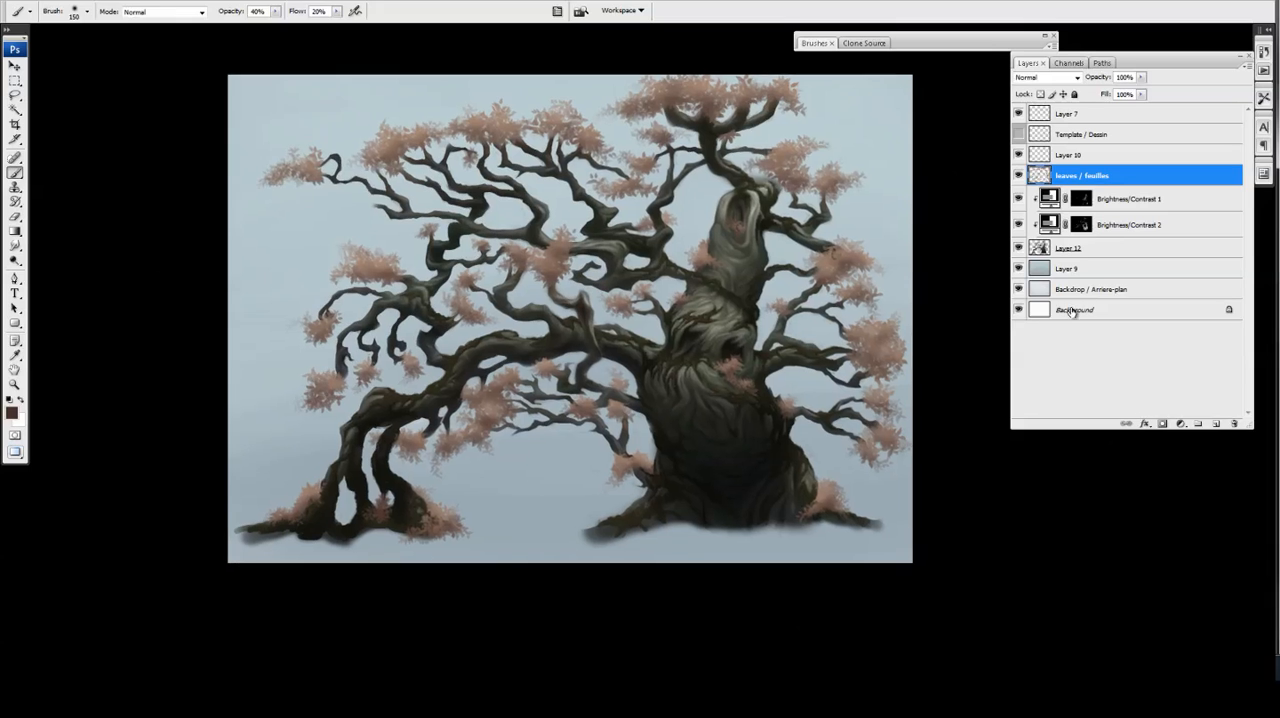
# Add a Brightness/Contrast adjustment clipped to leaves / feuilles, with brightness +27 and contrast +83
pyautogui.click(1180, 424)
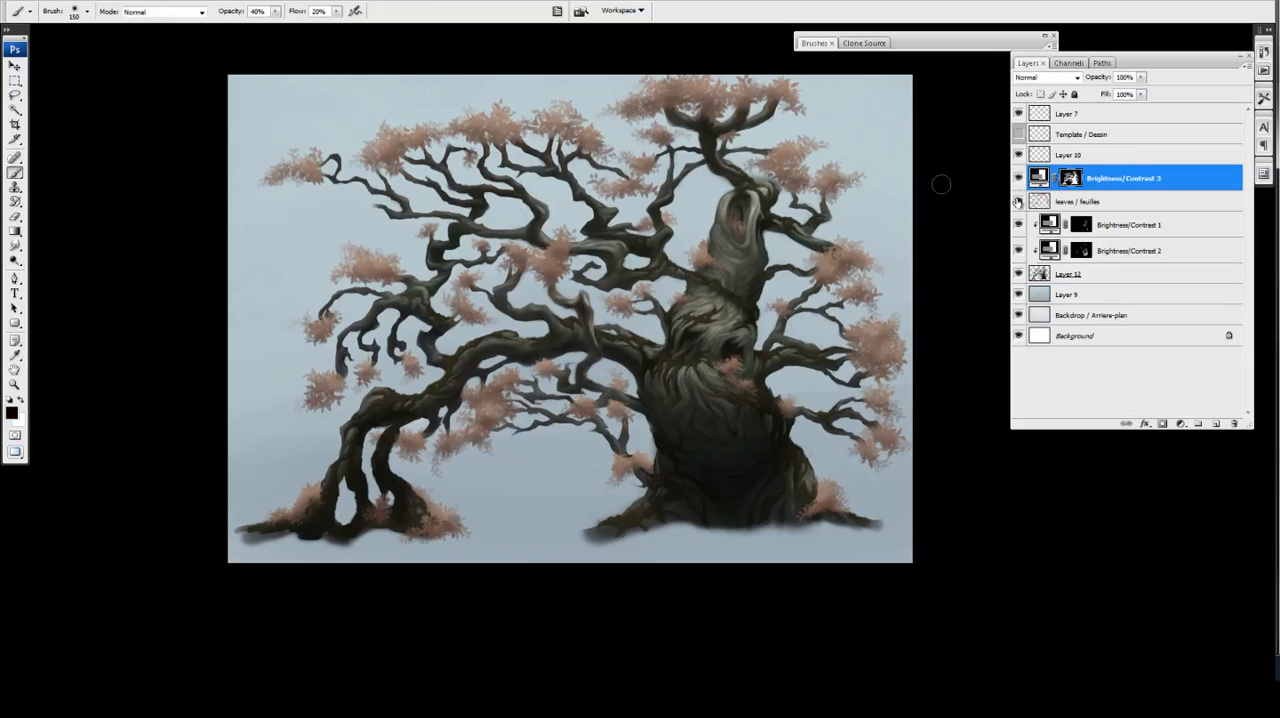
pyautogui.keyDown('alt'); pyautogui.click(1043, 191); pyautogui.keyUp('alt')
pyautogui.doubleClick(1048, 178)
pyautogui.moveTo(246, 173); pyautogui.dragTo(254, 136)
pyautogui.moveTo(271, 174); pyautogui.dragTo(313, 176)
pyautogui.hotkey('ctrl', '-')
pyautogui.hotkey('ctrl', '-')
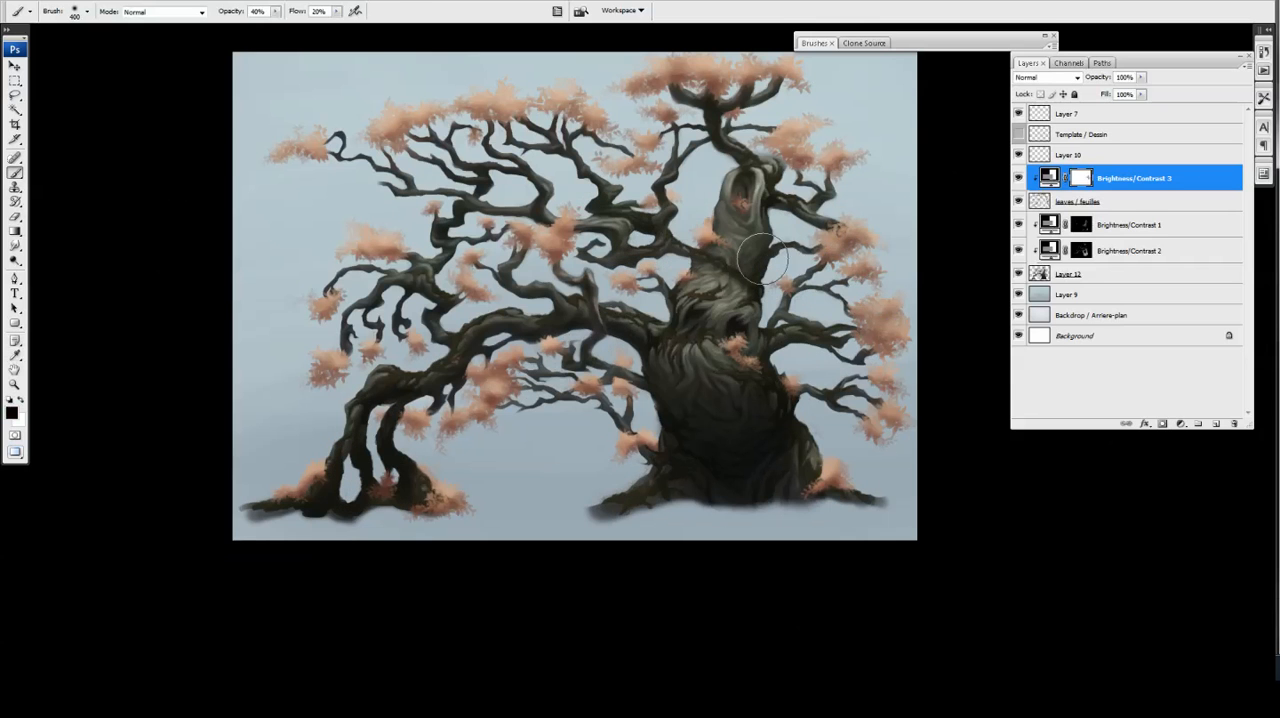
# Paint black on the Brightness/Contrast 3 mask with a large soft brush to tone down the brightened foliage
pyautogui.moveTo(763, 259); pyautogui.dragTo(757, 211)
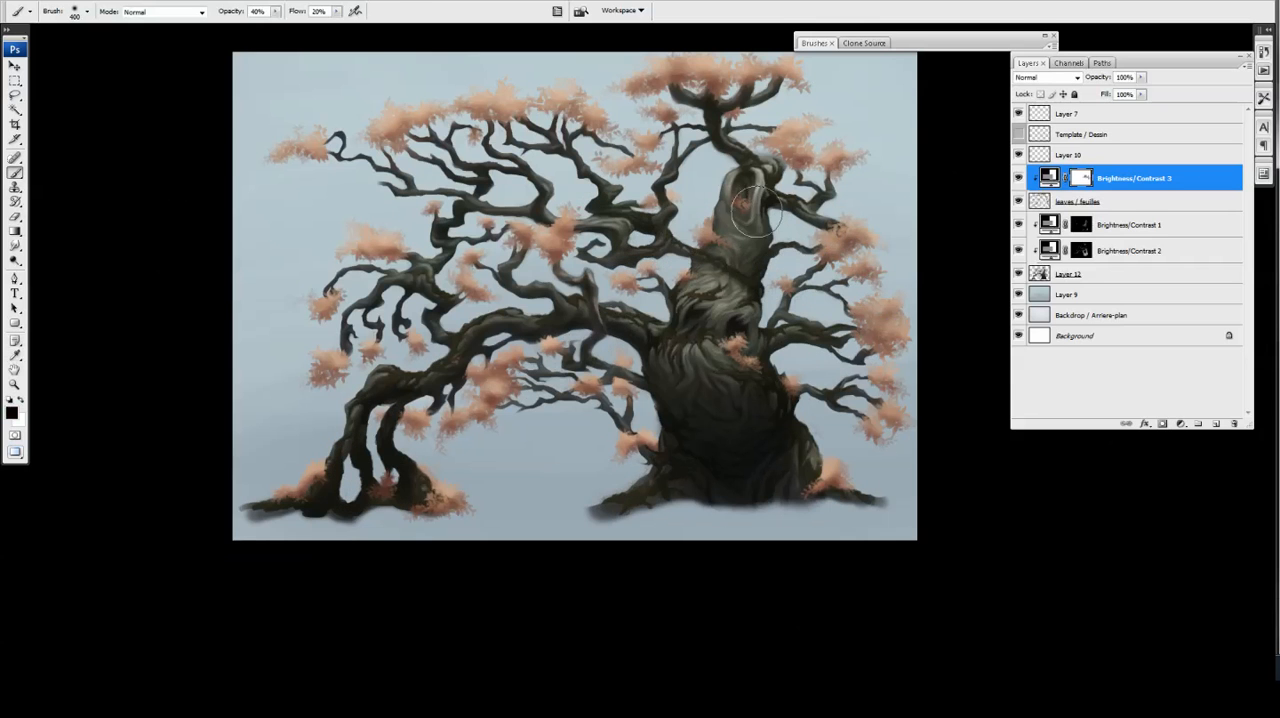
pyautogui.moveTo(848, 479); pyautogui.dragTo(881, 375)
pyautogui.press(']')
pyautogui.press(']')
pyautogui.press(']')
pyautogui.press(']')
pyautogui.press(']')
pyautogui.moveTo(430, 115)
pyautogui.mouseDown()
pyautogui.moveTo(333, 329)
pyautogui.moveTo(547, 125)
pyautogui.moveTo(688, 413)
pyautogui.mouseUp()
# Add a Color Balance adjustment clipped to leaves / feuilles that makes the foliage redder, and check it at several scales
pyautogui.click(1181, 424)
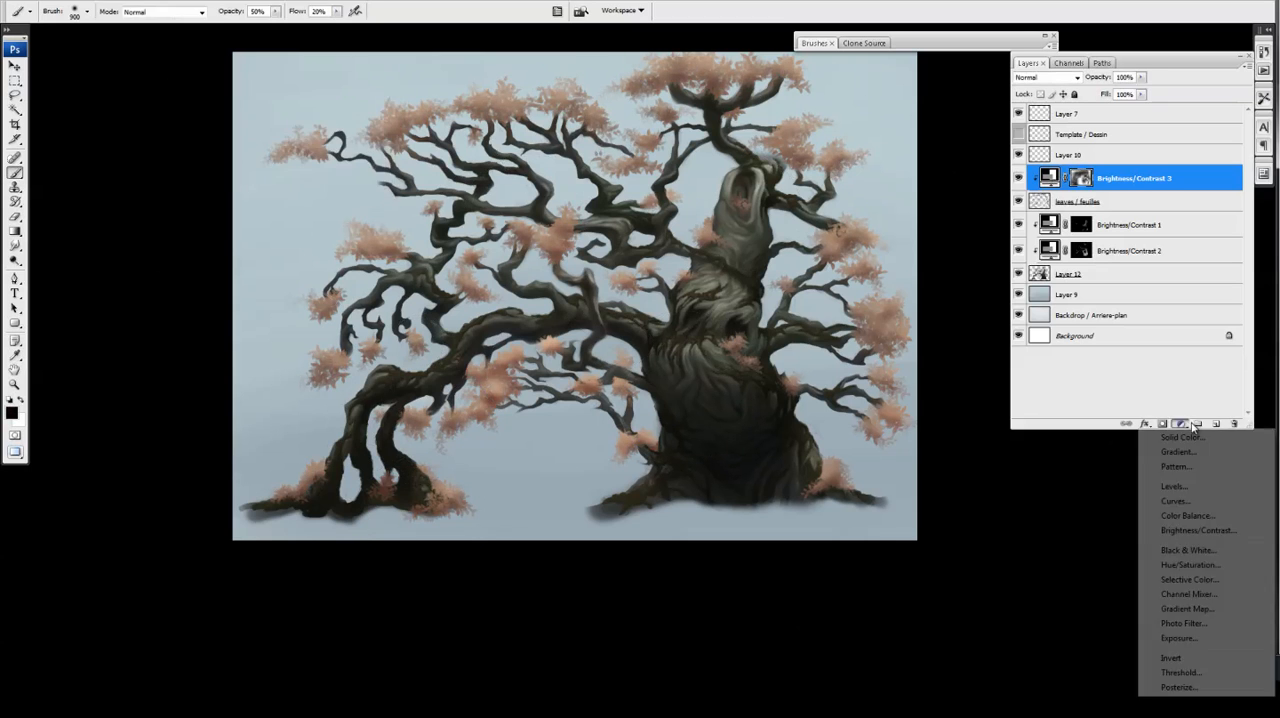
pyautogui.click(1187, 515)
pyautogui.moveTo(289, 151); pyautogui.dragTo(279, 188)
pyautogui.click(428, 121)
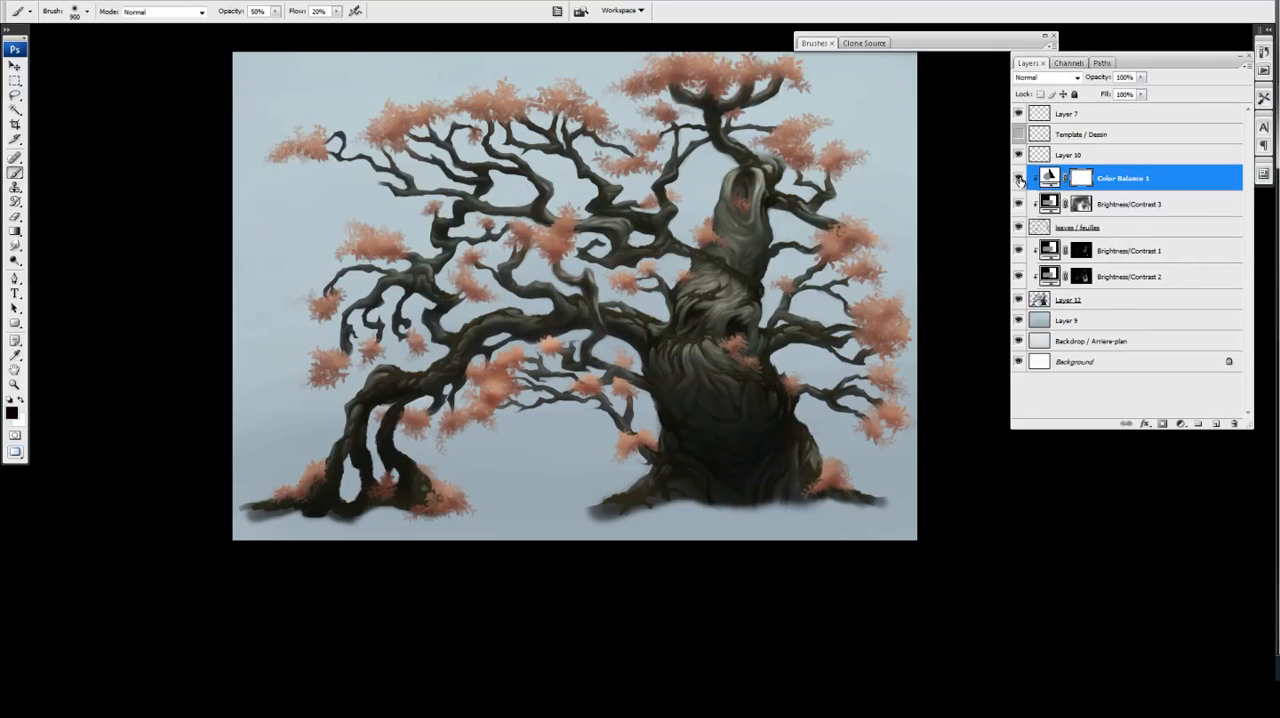
pyautogui.hotkey('ctrl', '-')
pyautogui.hotkey('ctrl', '-')
pyautogui.hotkey('ctrl', '-')
pyautogui.hotkey('ctrl', '-')
pyautogui.hotkey('ctrl', '+')
pyautogui.hotkey('ctrl', '+')
pyautogui.hotkey('ctrl', '+')
# Merge the Color Balance 1 and Brightness/Contrast 3 adjustments with the leaves / feuilles layer
pyautogui.keyDown('shift'); pyautogui.click(1052, 227); pyautogui.keyUp('shift')
pyautogui.hotkey('ctrl', 'e')
pyautogui.hotkey('ctrl', '+')
pyautogui.hotkey('ctrl', '+')
pyautogui.hotkey('ctrl', '-')
pyautogui.hotkey('ctrl', '-')
pyautogui.hotkey('ctrl', '+')
# Paint white on the Brightness/Contrast 1 mask to brighten the branch stub beside the trunk and the trunk's left base
pyautogui.click(1033, 200)
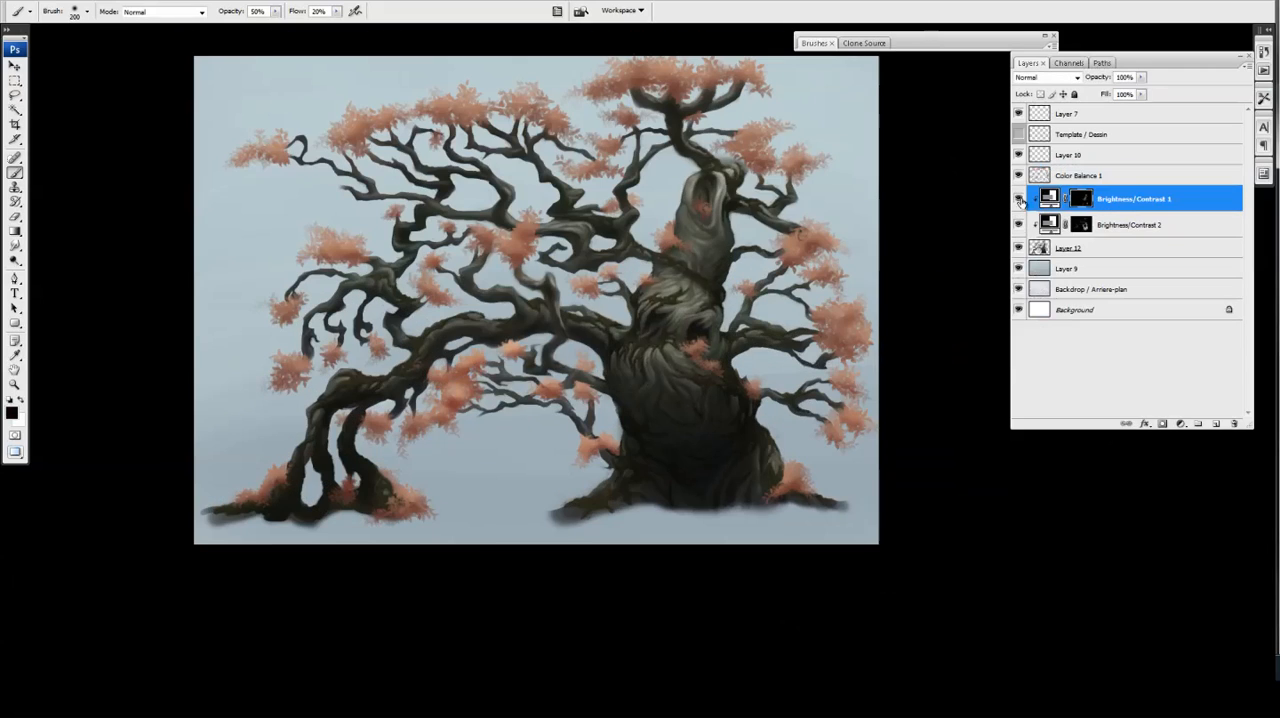
pyautogui.press('x')
pyautogui.press('[')
pyautogui.press('[')
pyautogui.press('[')
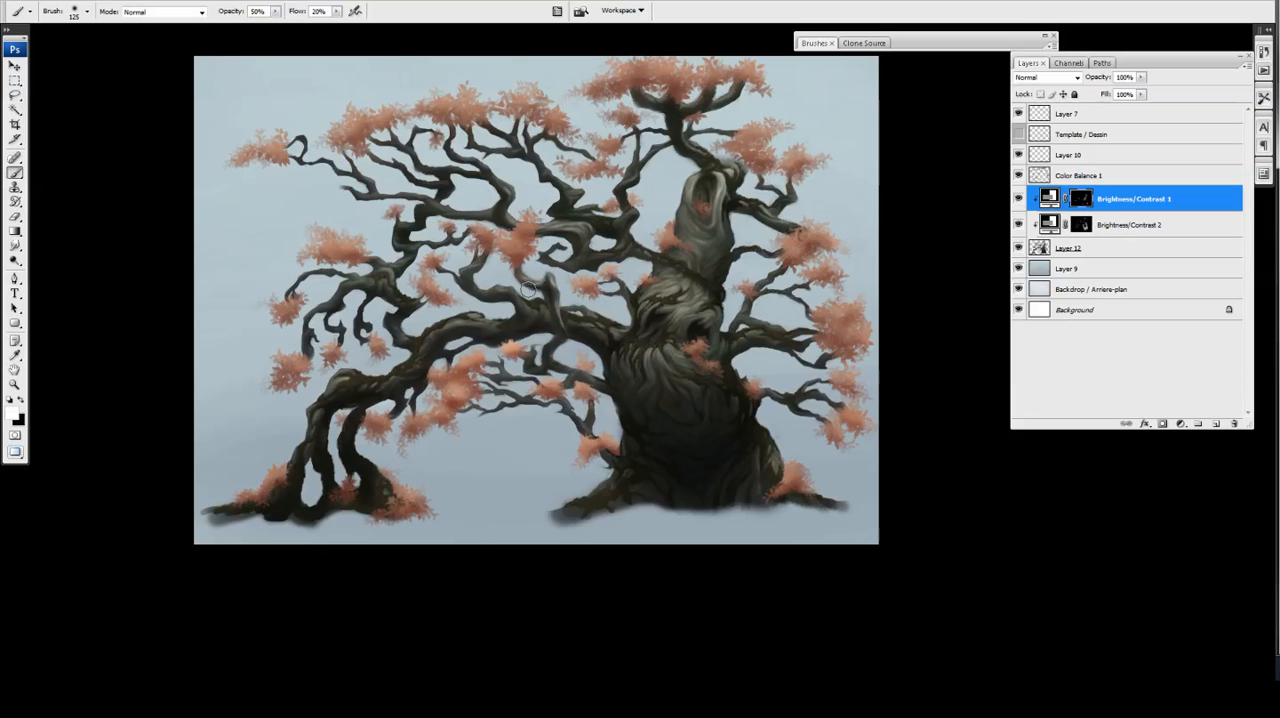
pyautogui.press(']')
pyautogui.press(']')
pyautogui.press(']')
pyautogui.press(']')
pyautogui.press(']')
pyautogui.press(']')
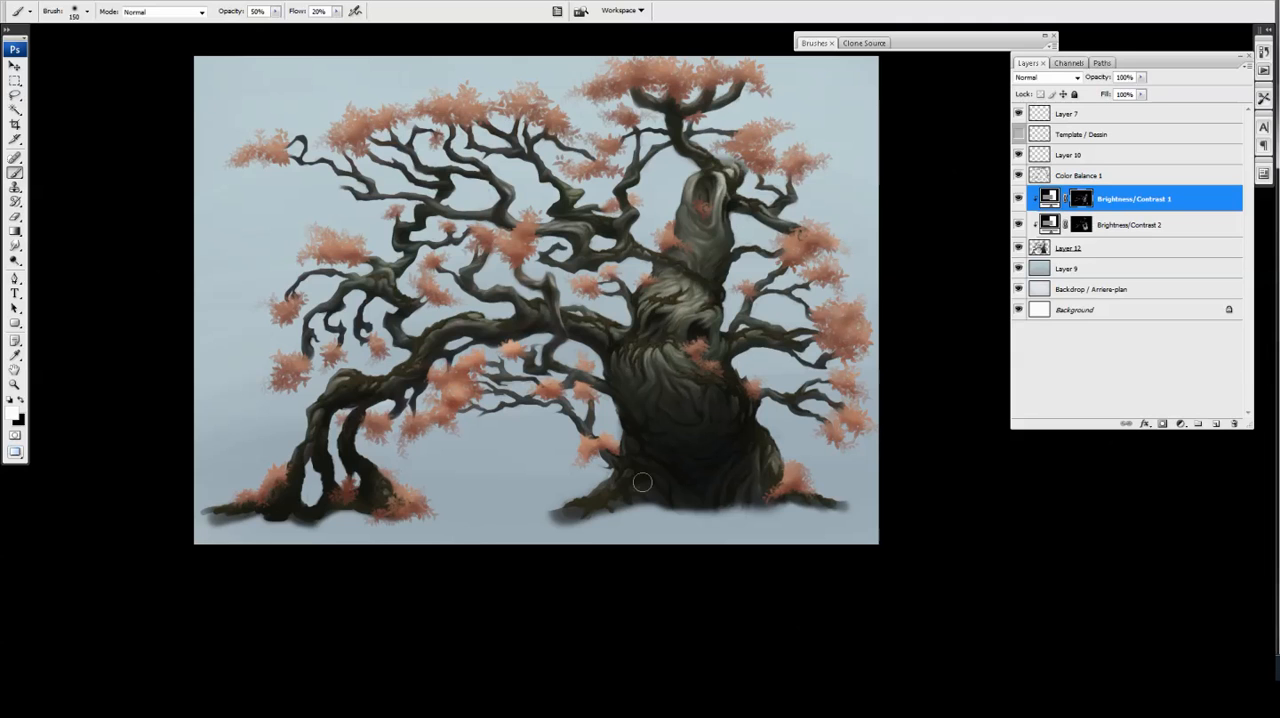
# Add a Color Balance adjustment clipped to Layer 12 that gives the bark a warmer tint
pyautogui.scroll(1, 645, 460)
pyautogui.click(1068, 248)
pyautogui.scroll(-2, 765, 378)
pyautogui.click(1181, 424)
pyautogui.click(1189, 517)
pyautogui.scroll(1, 693, 284)
pyautogui.scroll(-1, 699, 450)
pyautogui.moveTo(289, 169); pyautogui.dragTo(295, 151)
pyautogui.click(428, 120)
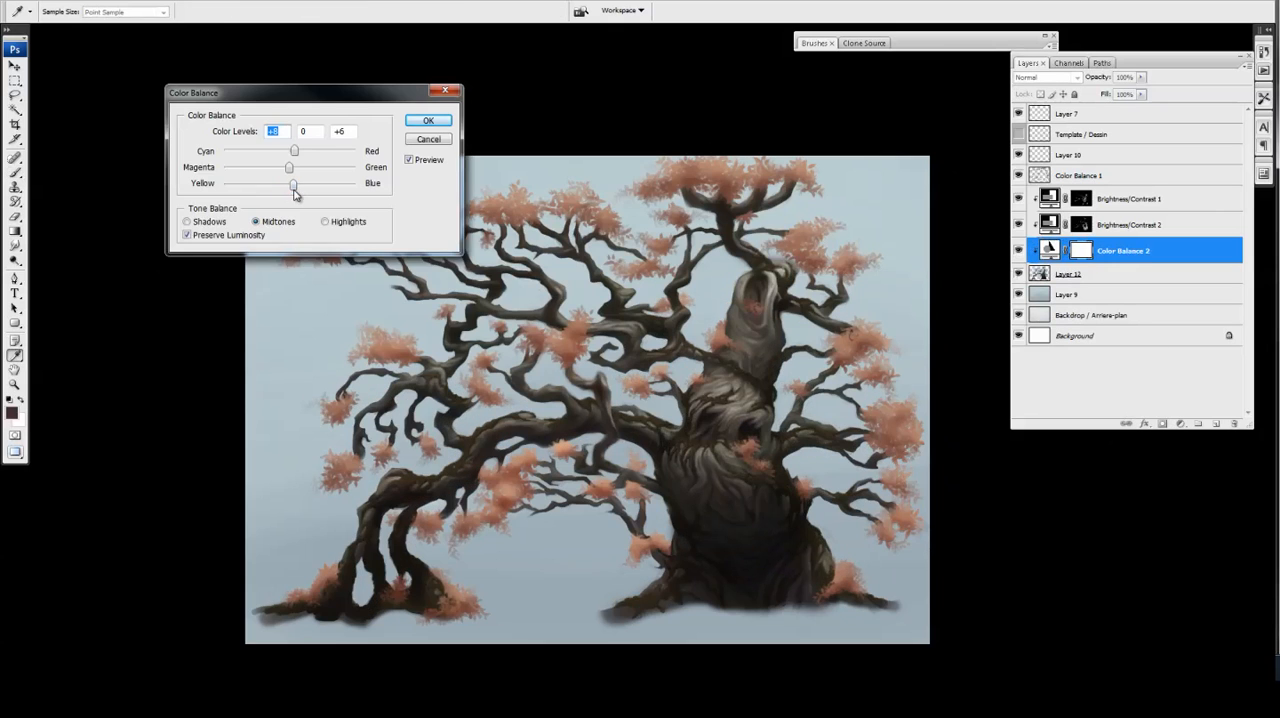
# Fine-tune the Color Balance 2 midtones with magenta–green at +1 and yellow–blue at -2, and readjust cyan–red
pyautogui.moveTo(296, 194); pyautogui.dragTo(288, 191)
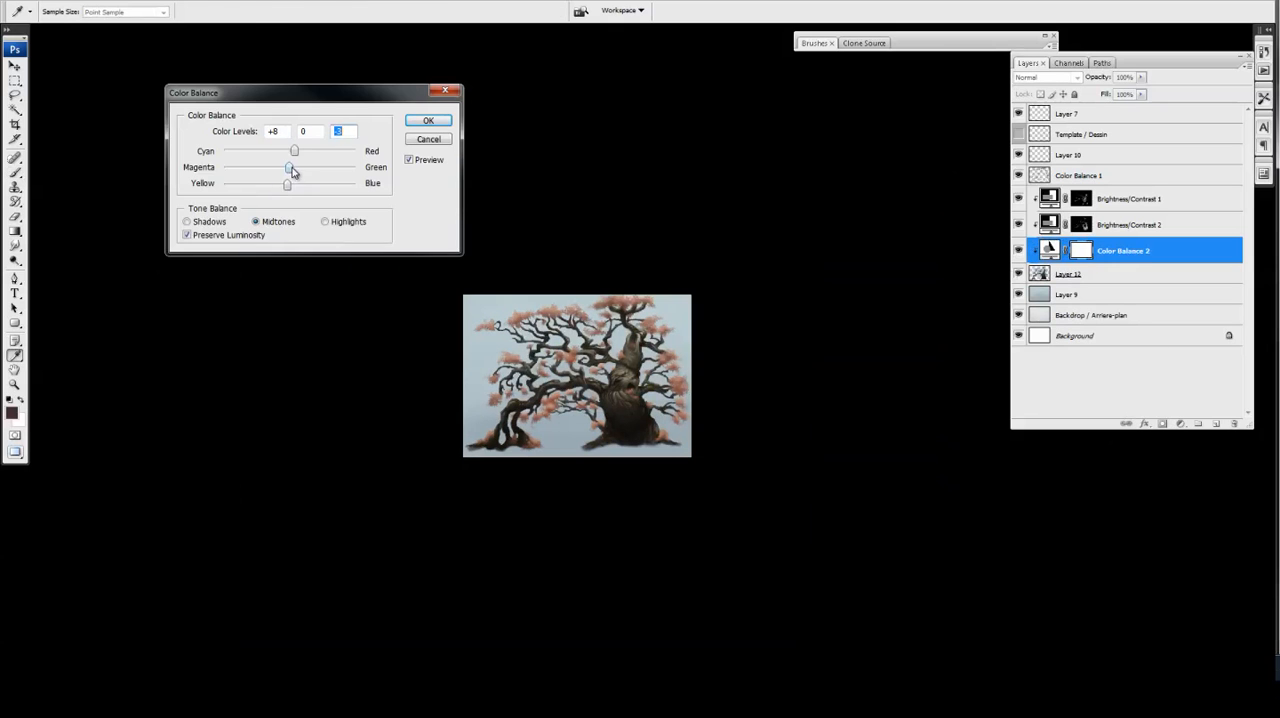
pyautogui.moveTo(290, 169); pyautogui.dragTo(286, 169)
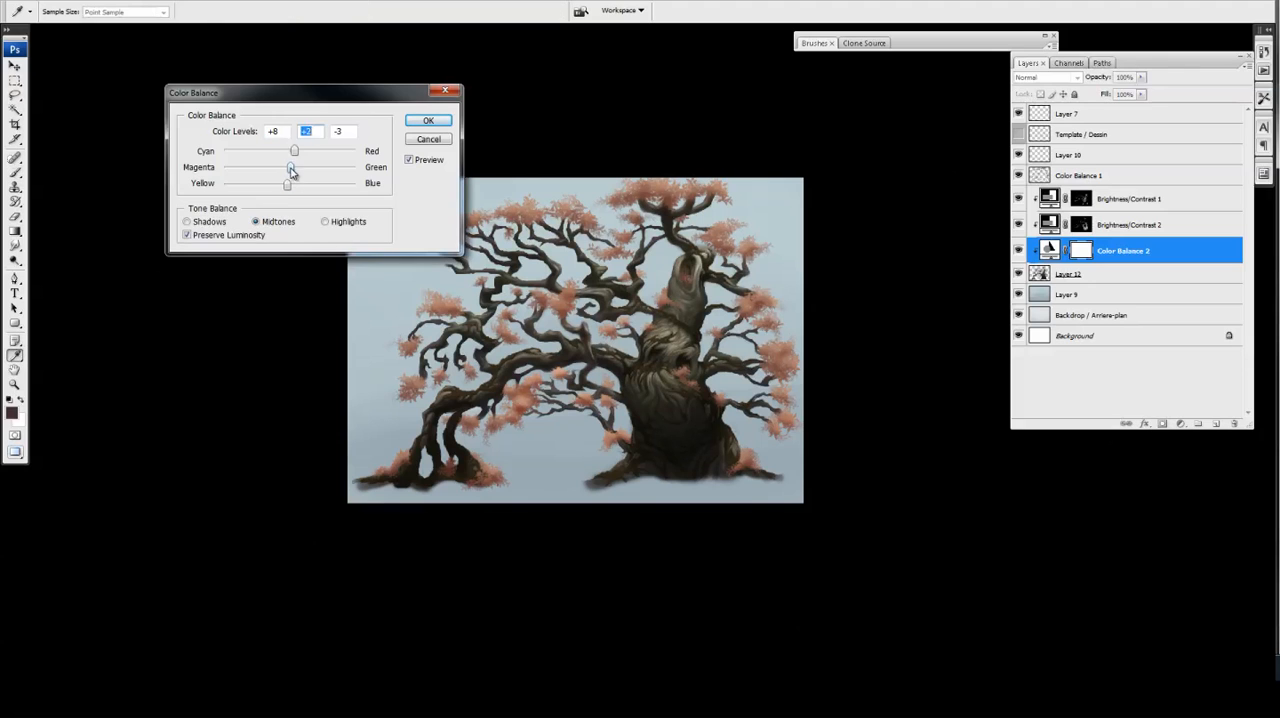
pyautogui.moveTo(290, 170); pyautogui.dragTo(288, 160)
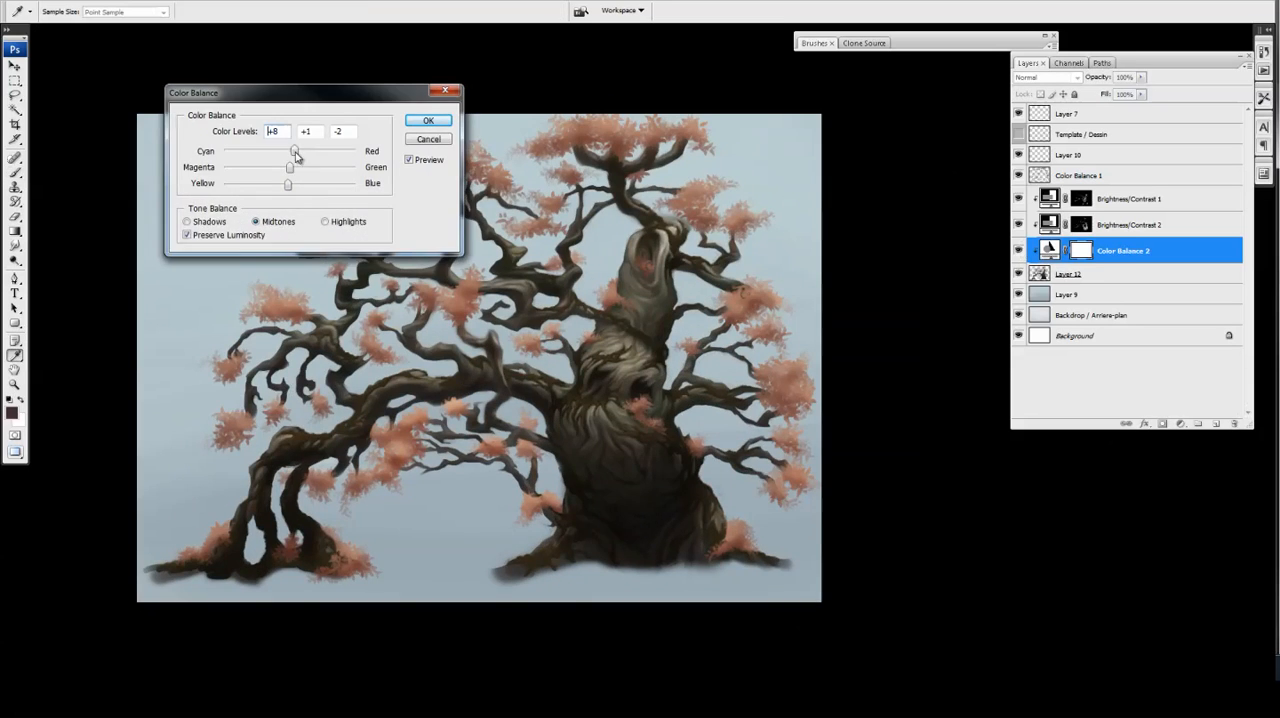
pyautogui.moveTo(299, 150); pyautogui.dragTo(293, 151)
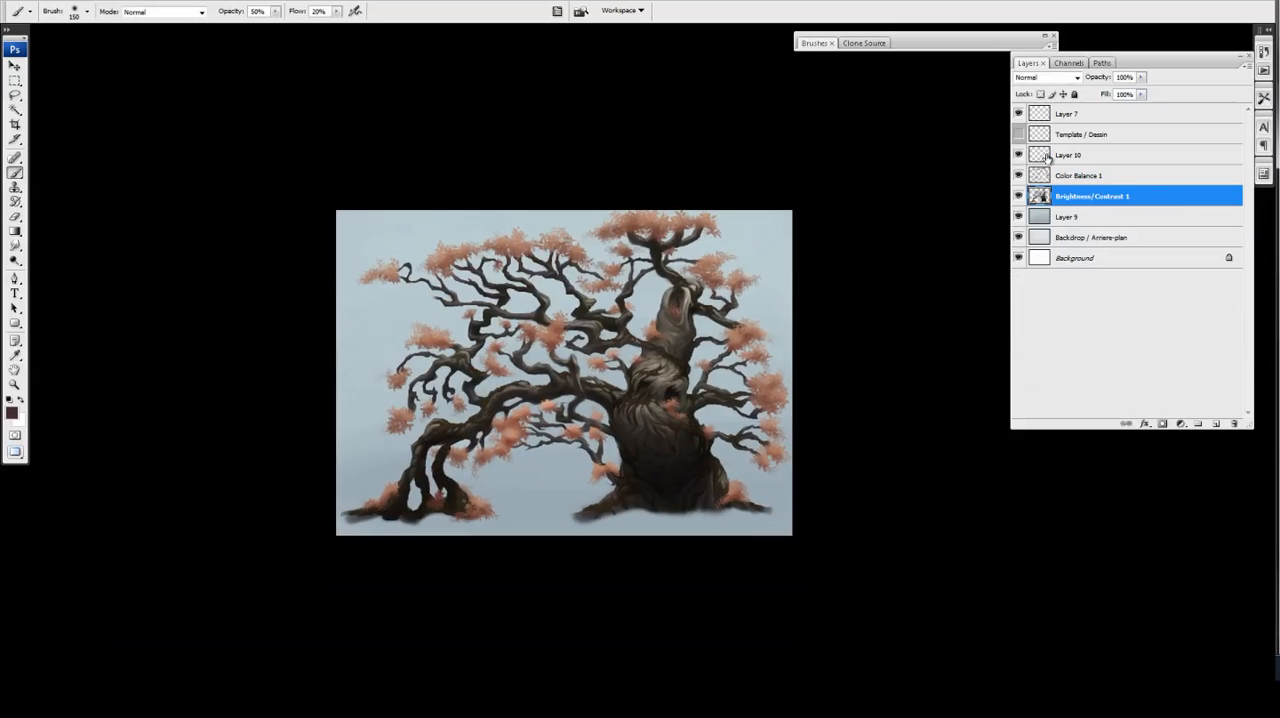
# Consolidate the tree, foliage and backdrop layers, and make the Layer 9 sky a more saturated blue
pyautogui.moveTo(1046, 157); pyautogui.dragTo(1060, 217)
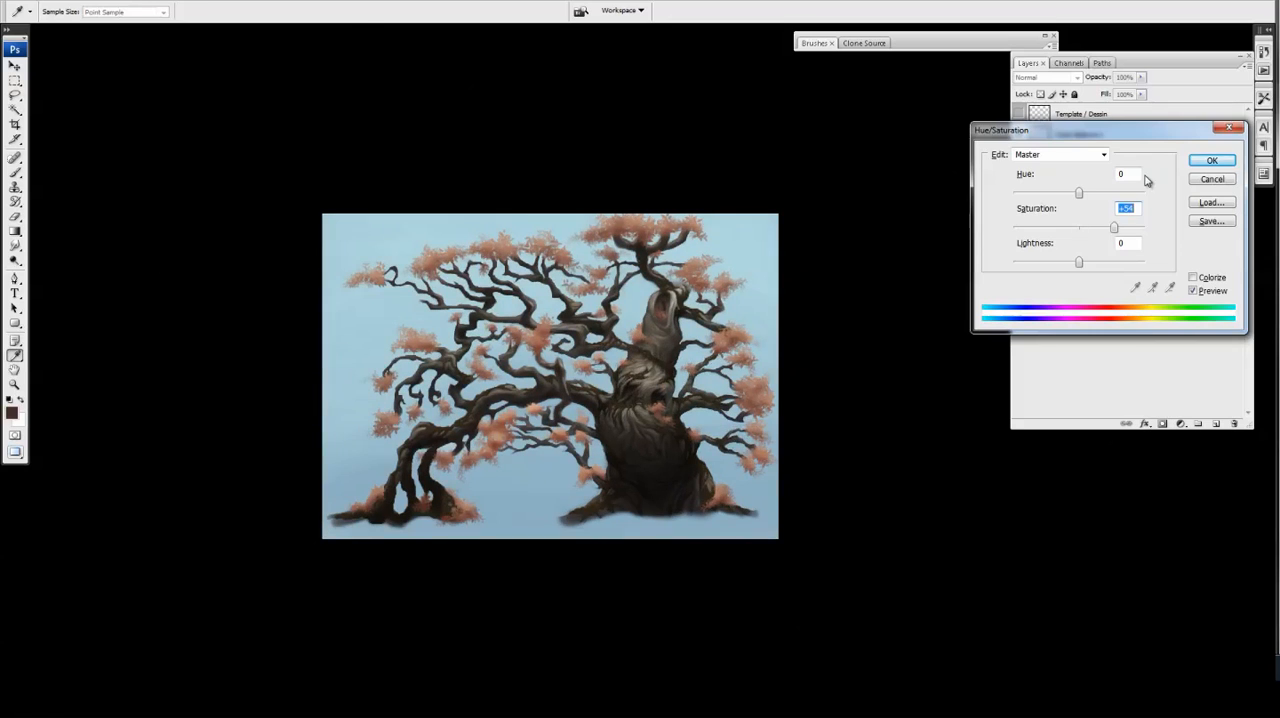
pyautogui.press('Return')
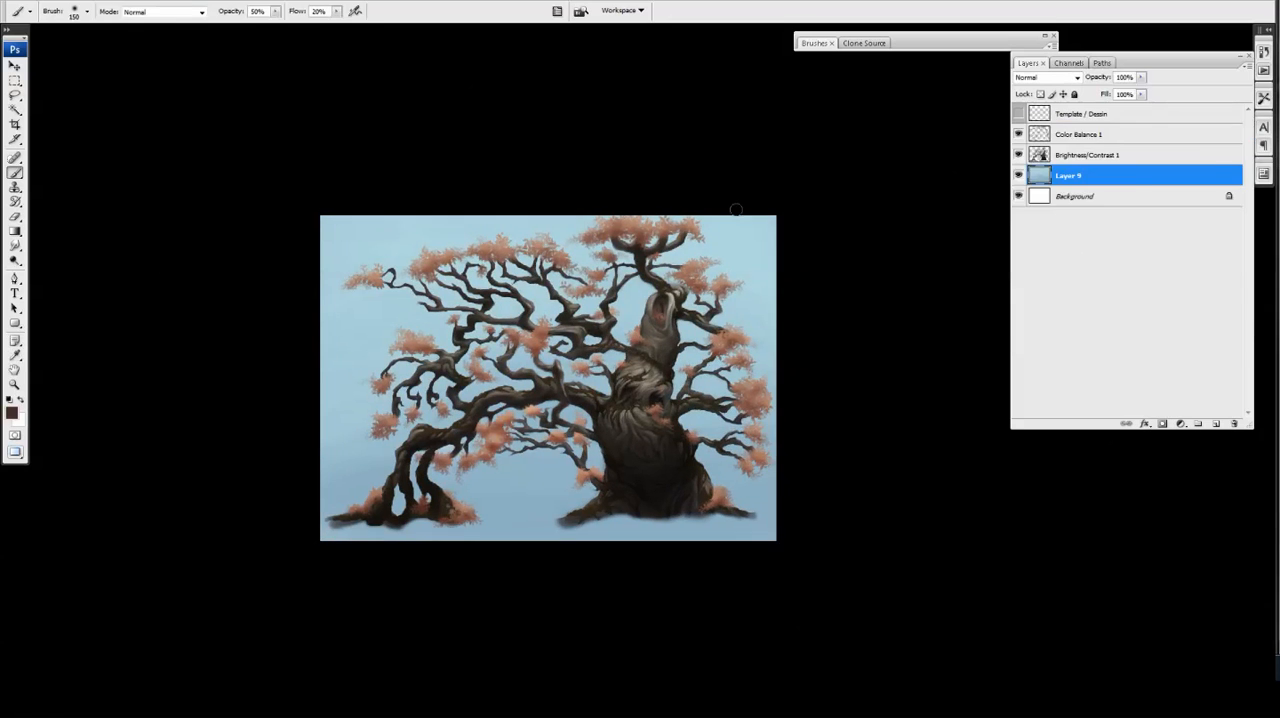